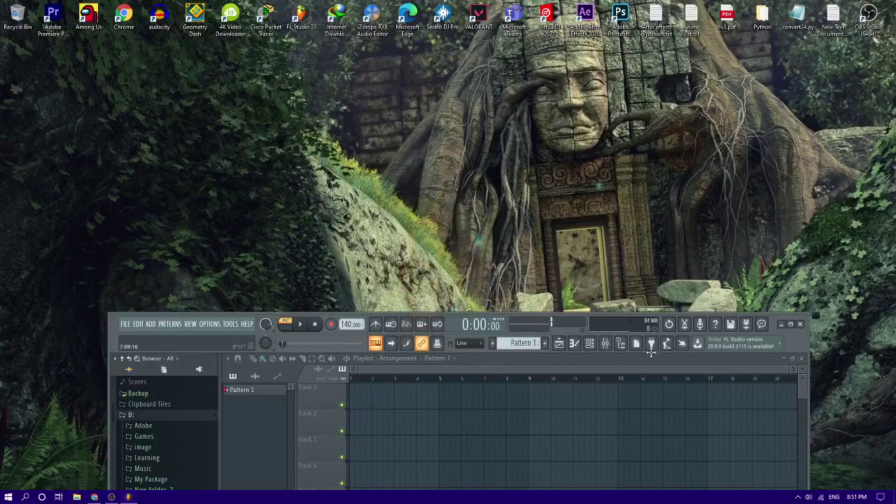
- Maximize the FL Studio window, collapse the D: folder and open the Music folder's kick samples in the browser
click(792, 325)
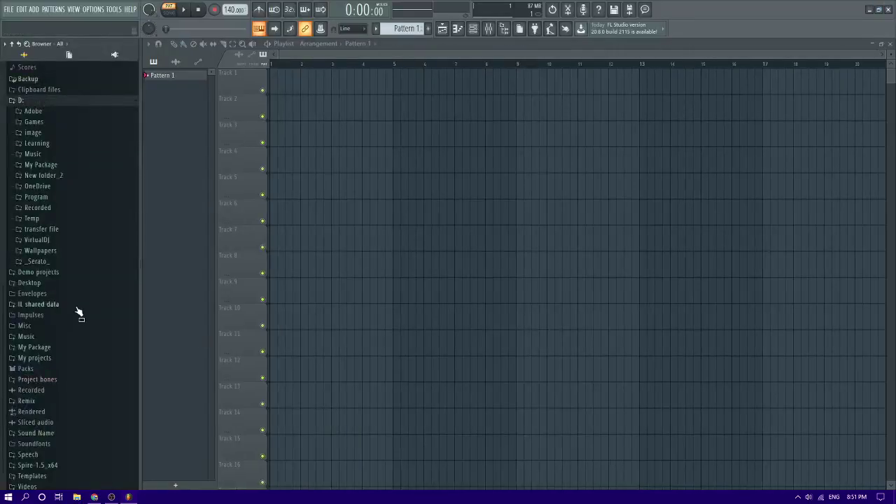
scroll(78, 313, up, 3)
click(30, 178)
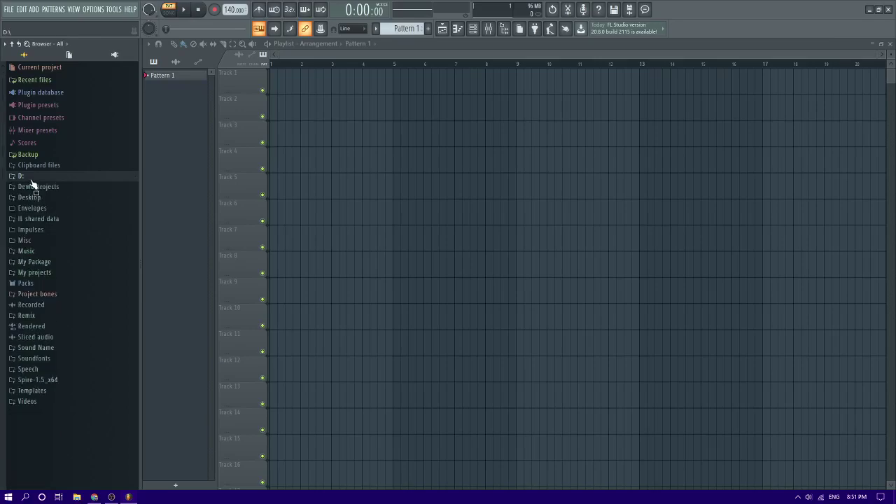
click(32, 260)
scroll(42, 263, down, 5)
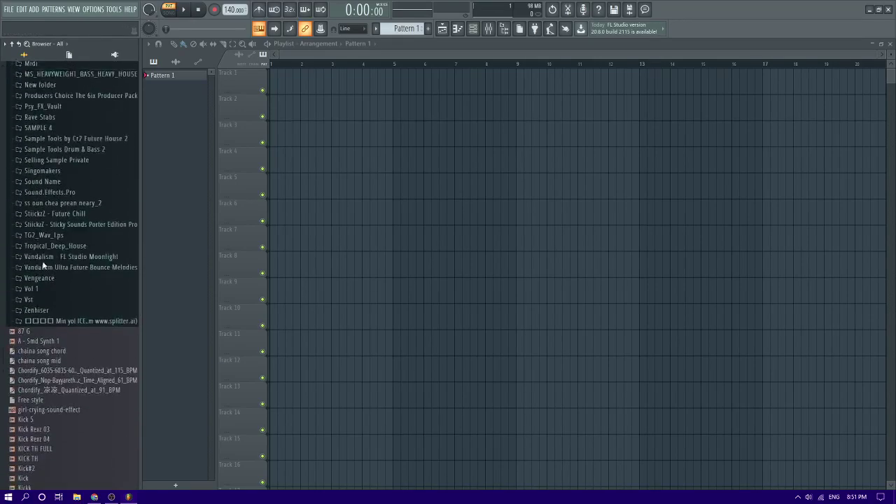
scroll(42, 262, down, 5)
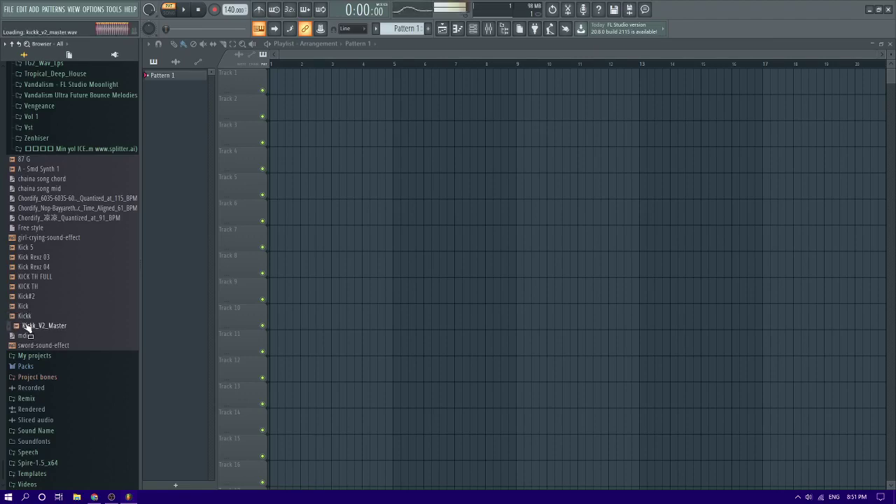
- Place the Kickk_V2_Master sample on Track 10 and the Kickk sample on Track 9, both starting at bar 1
drag(256, 327, 286, 320)
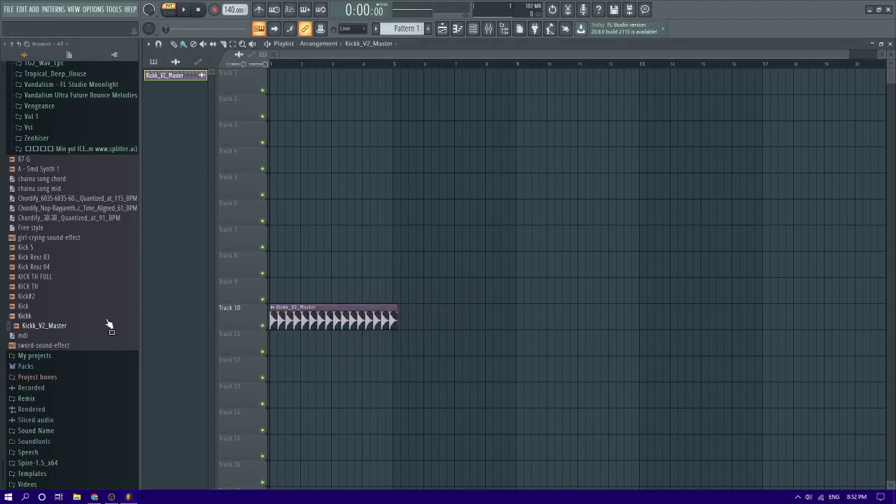
drag(27, 320, 257, 294)
scroll(249, 303, up, 4)
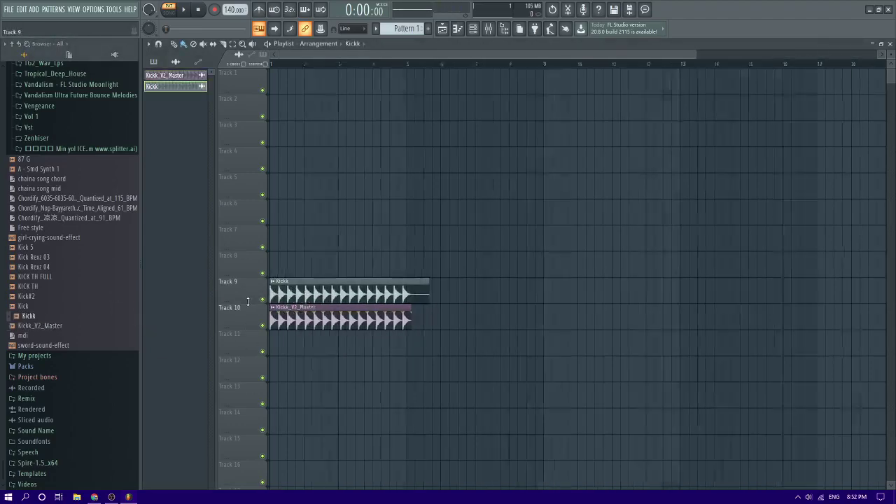
scroll(249, 301, up, 4)
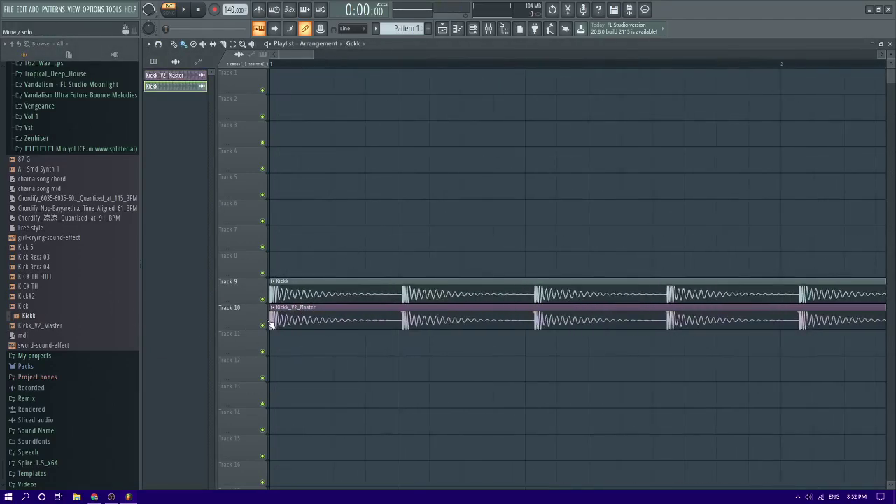
- Solo Track 10 and play the Kickk_V2_Master clip in song mode
right_click(264, 325)
scroll(270, 317, down, 3)
key(space)
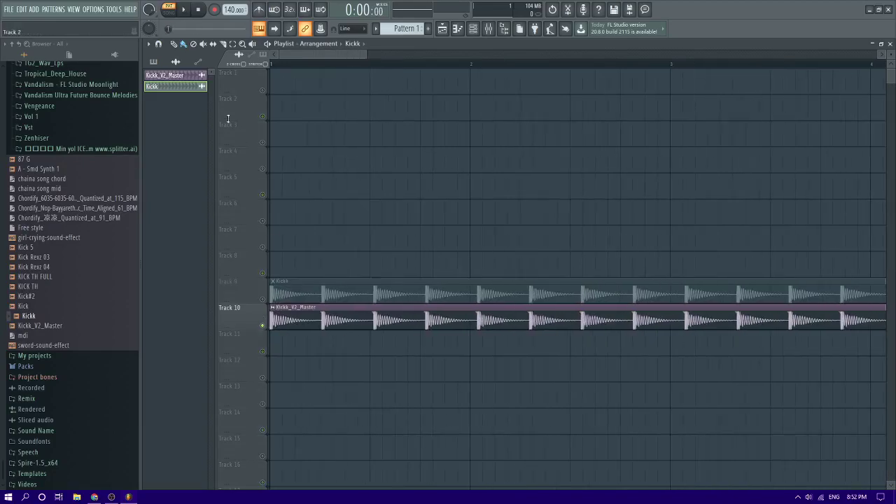
key(space)
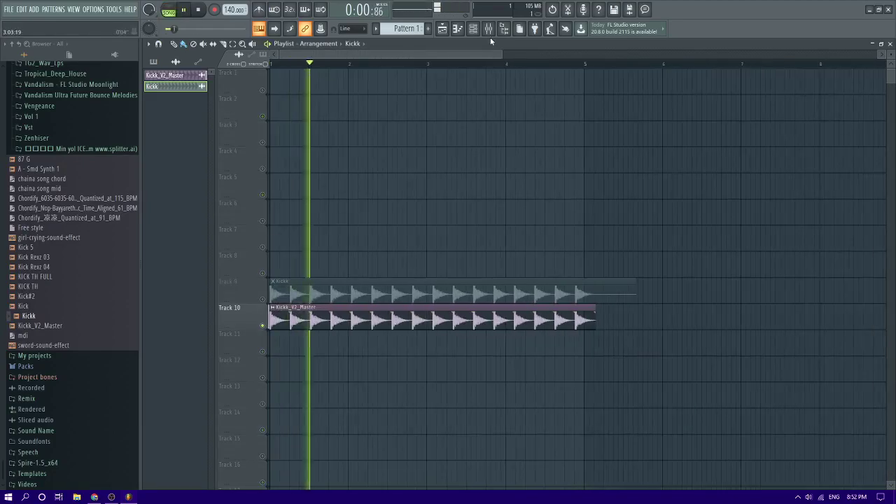
- Load the SPAN analyzer into slot 7 of the mixer's Master track
click(489, 29)
click(811, 162)
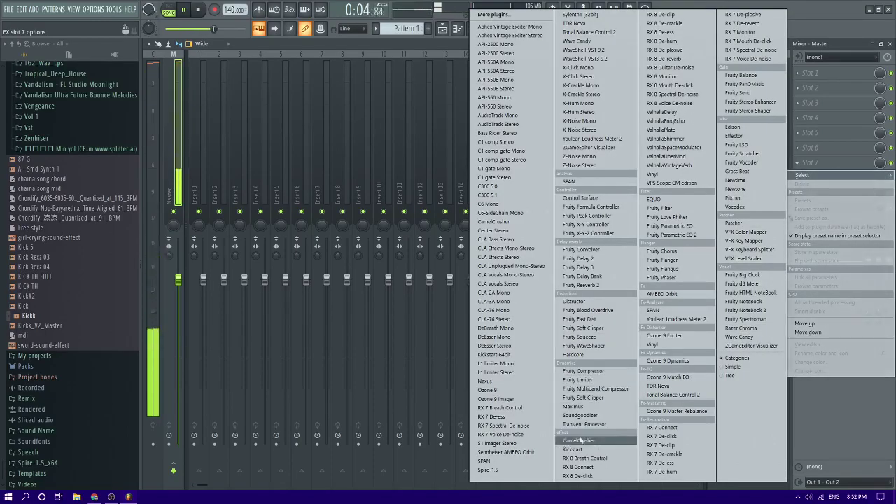
click(487, 461)
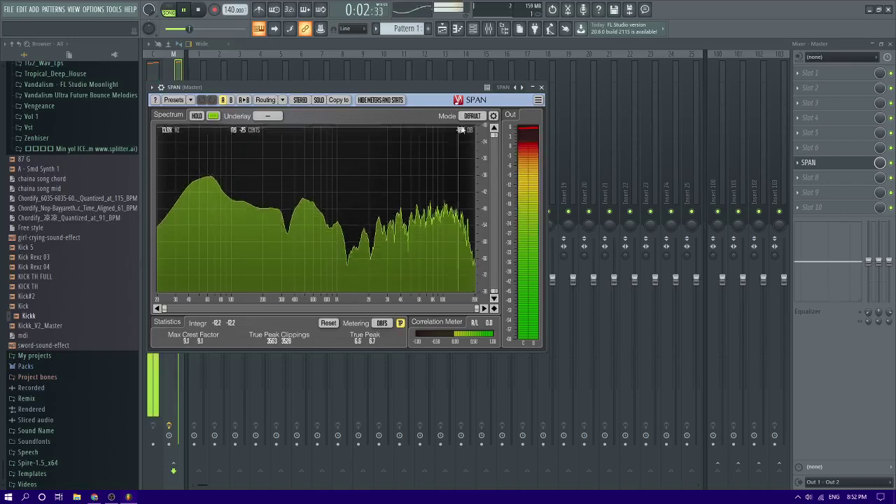
- Solo Track 9, play the Kickk clip and examine its spectrum and levels in SPAN on the Master track
click(541, 86)
key(F5)
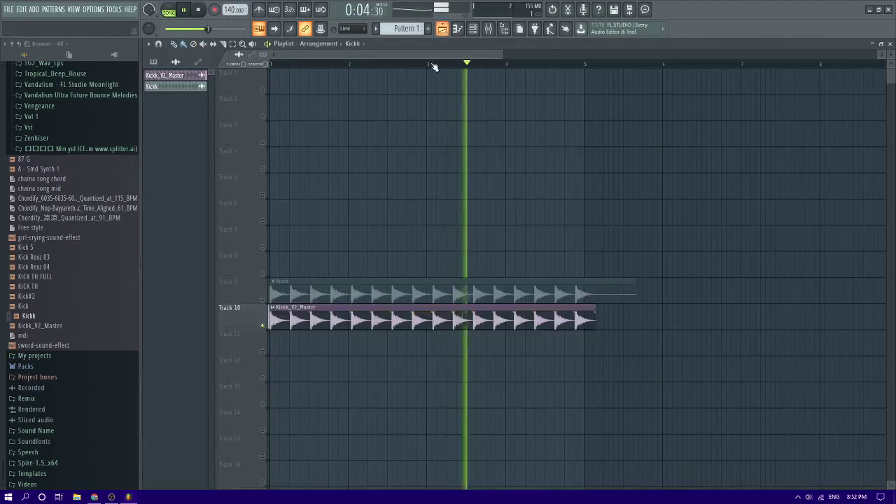
key(space)
key(space)
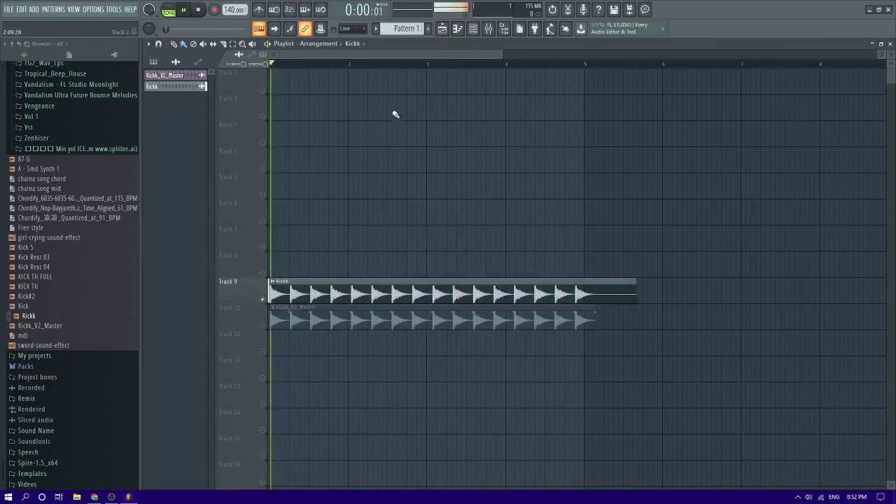
click(489, 29)
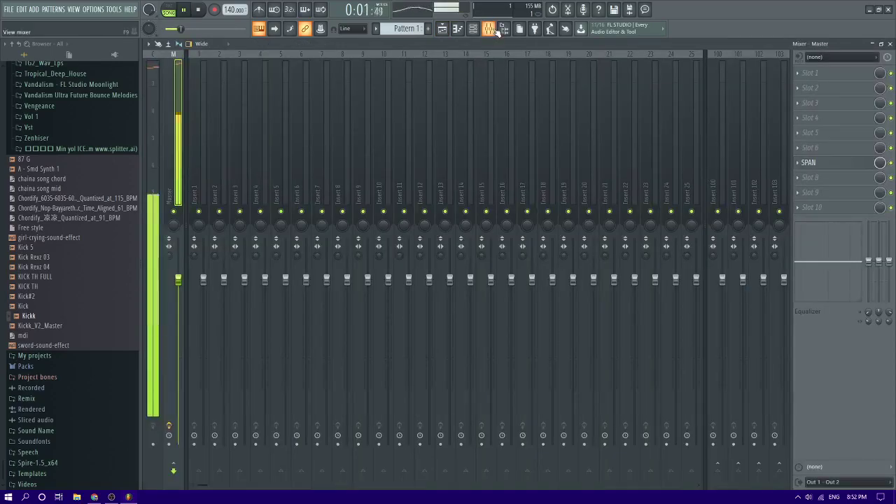
click(813, 162)
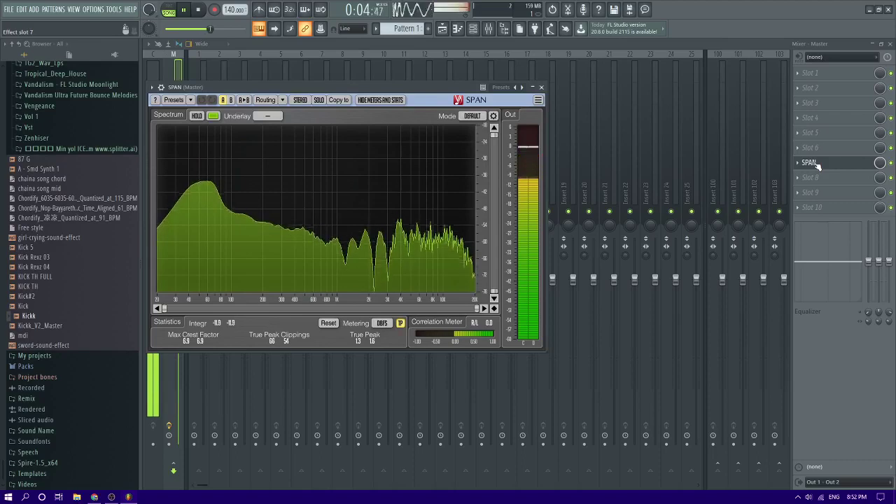
- Stop playback and delete the Kickk_V2_Master clip from Track 10 in the playlist
click(442, 29)
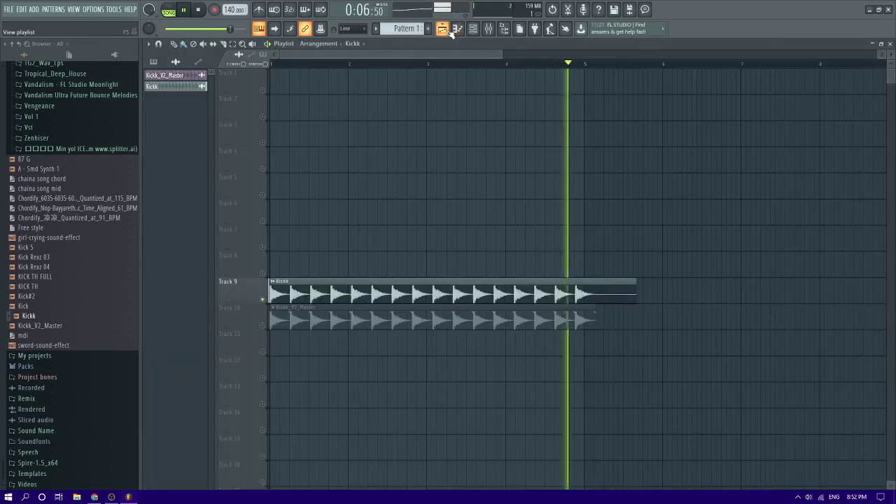
key(space)
right_click(372, 320)
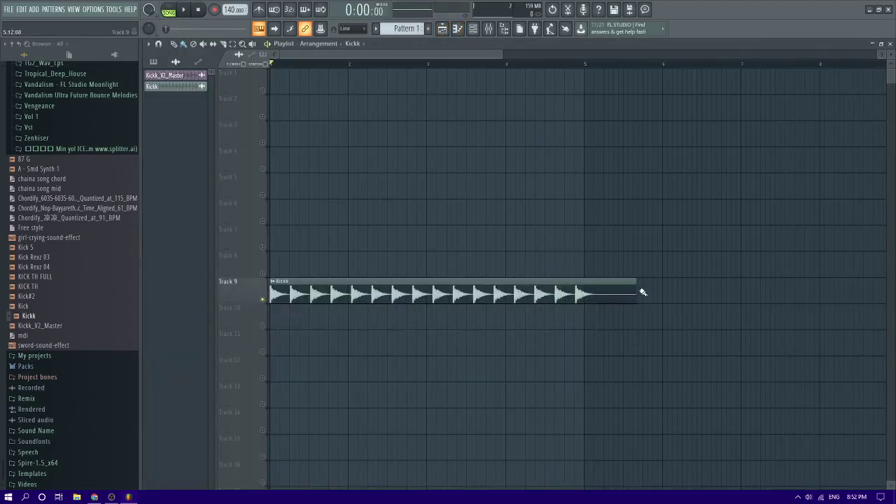
- Trim the Kickk clip on Track 9 to its first kick hit, about 0:03:17 long
drag(604, 288, 340, 288)
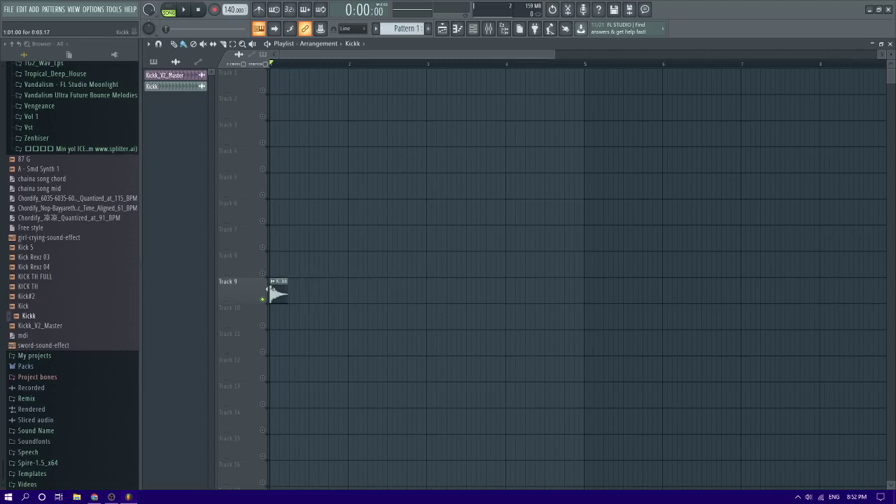
scroll(253, 282, up, 5)
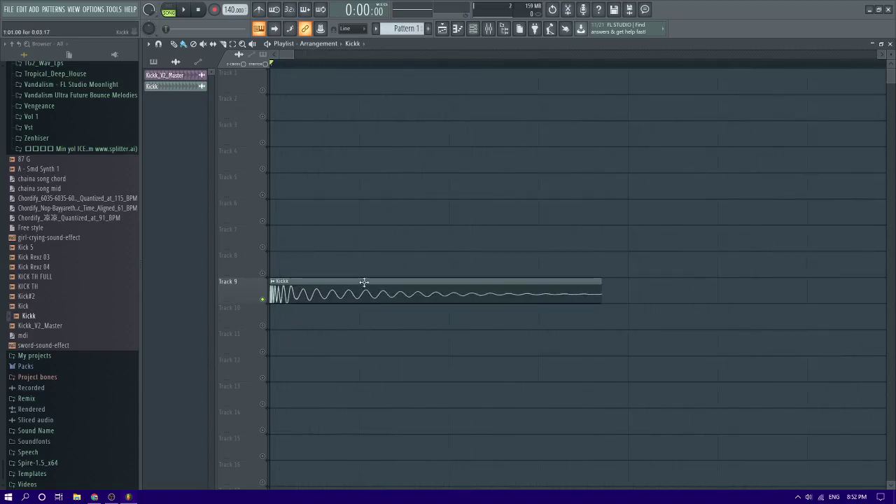
scroll(341, 291, down, 5)
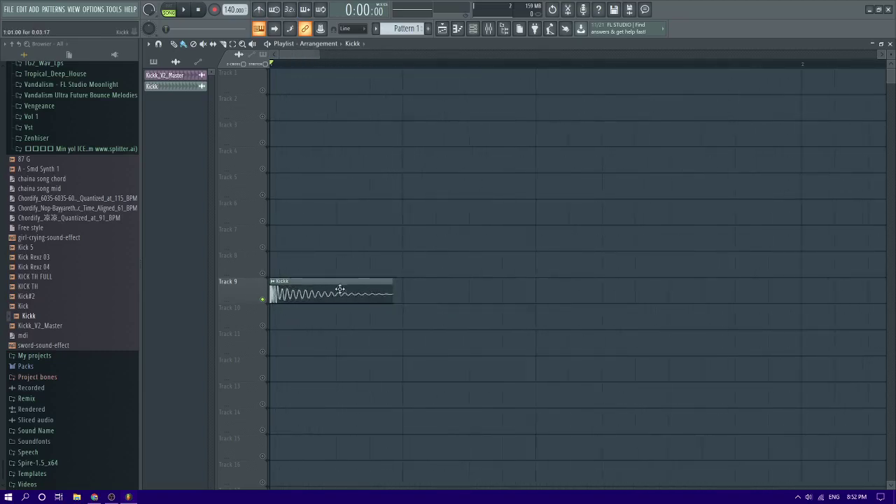
click(275, 283)
click(310, 263)
- Copy the trimmed Kickk clip onto every beat of bars 1 and 2 on Track 9
scroll(310, 264, down, 2)
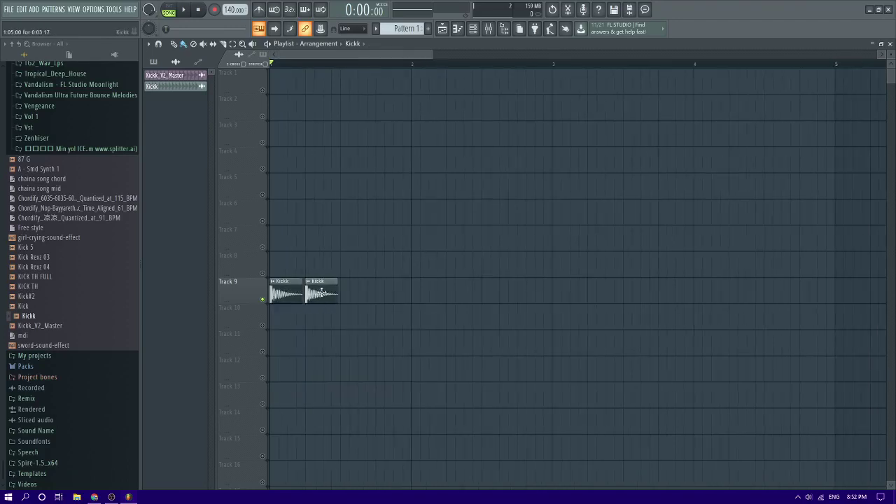
drag(341, 293, 317, 294)
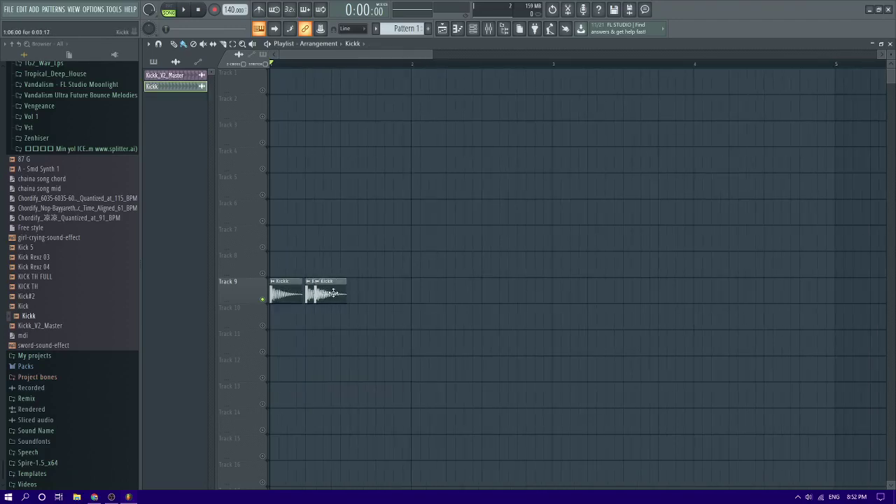
key(ctrl+a)
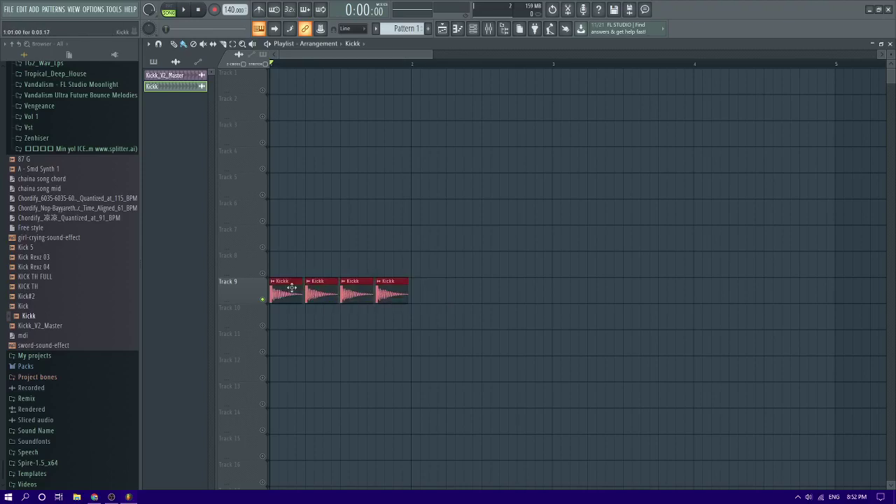
key(ctrl+b)
scroll(430, 297, down, 2)
drag(533, 304, 290, 289)
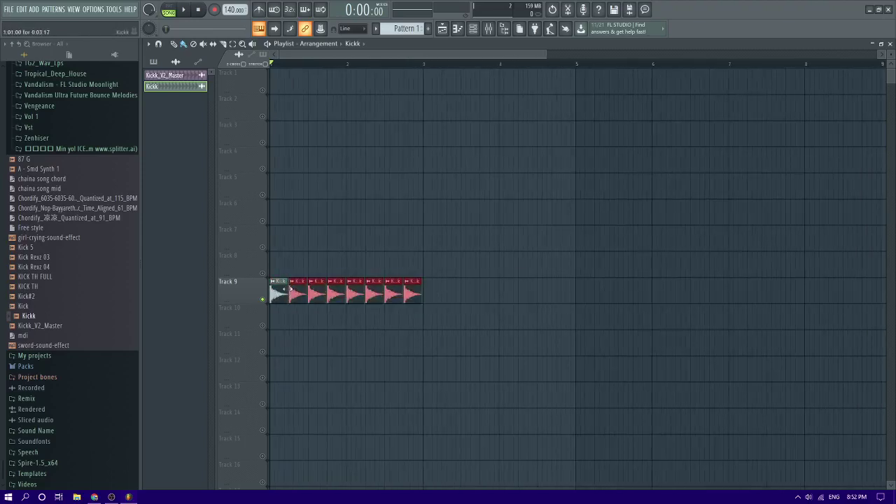
- Extend the kick pattern on Track 9 through bar 8 by copying the clips, and remove the last three kicks
drag(571, 328, 423, 297)
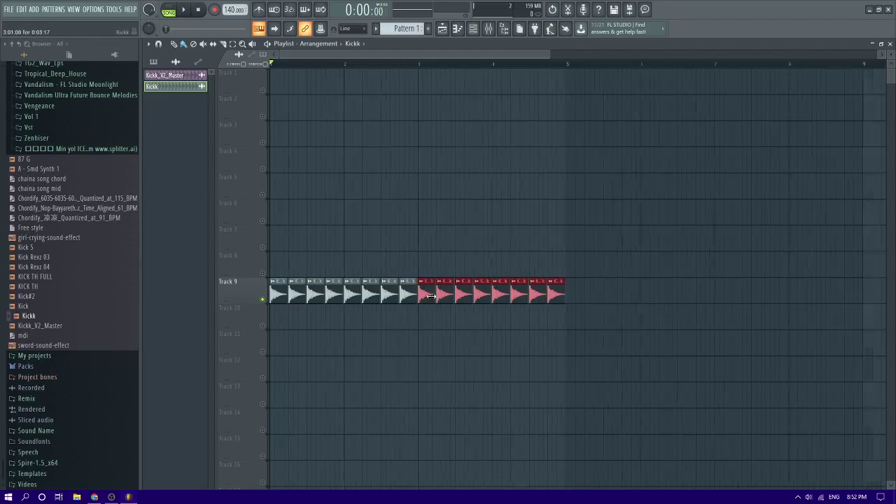
scroll(427, 294, down, 2)
drag(584, 328, 462, 294)
scroll(453, 260, down, 1)
scroll(454, 260, down, 1)
click(486, 276)
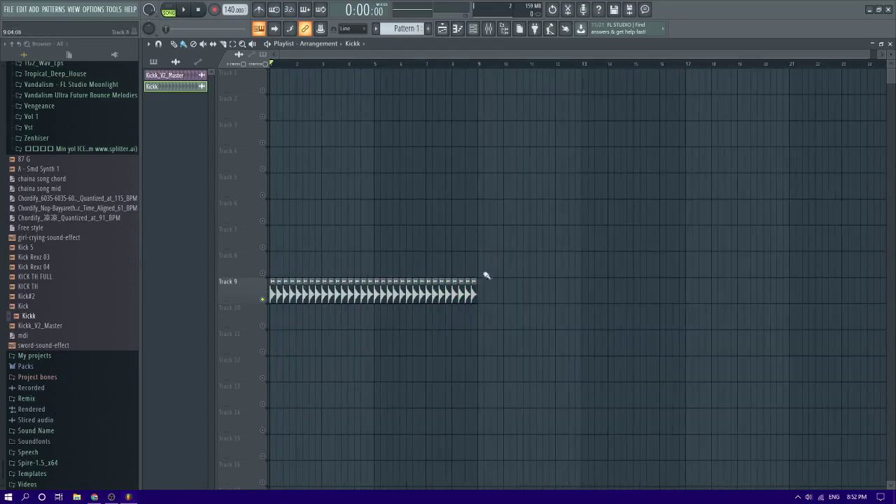
- Route the Kickk sample's channel to mixer insert 1
scroll(467, 306, down, 2)
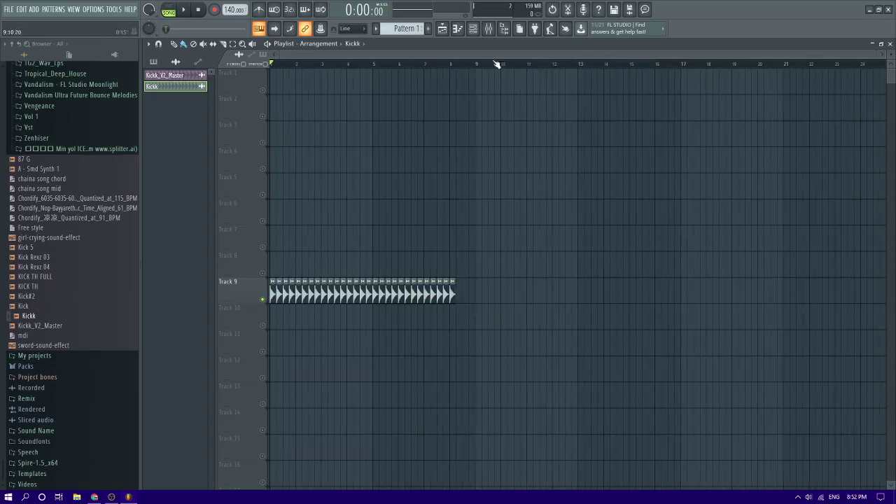
double_click(430, 289)
key(ctrl+l)
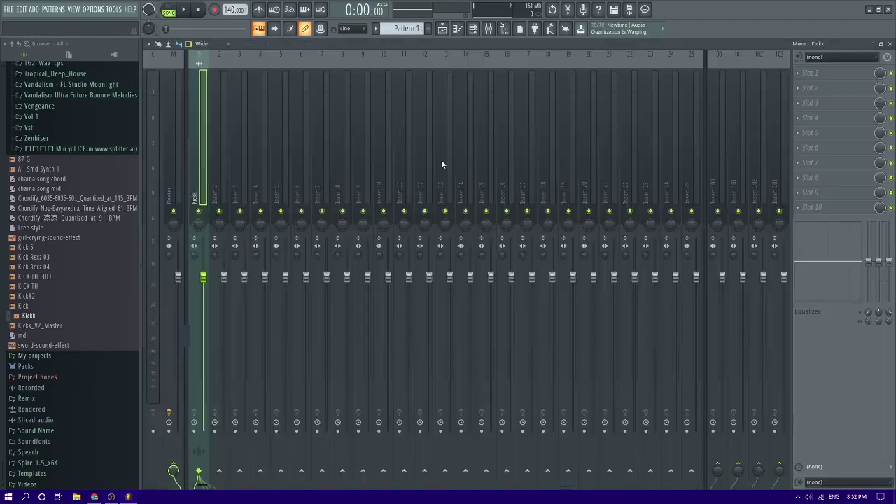
- Play the kick pattern with SPAN open on the Master track, moving its window clear of the level meters
click(176, 147)
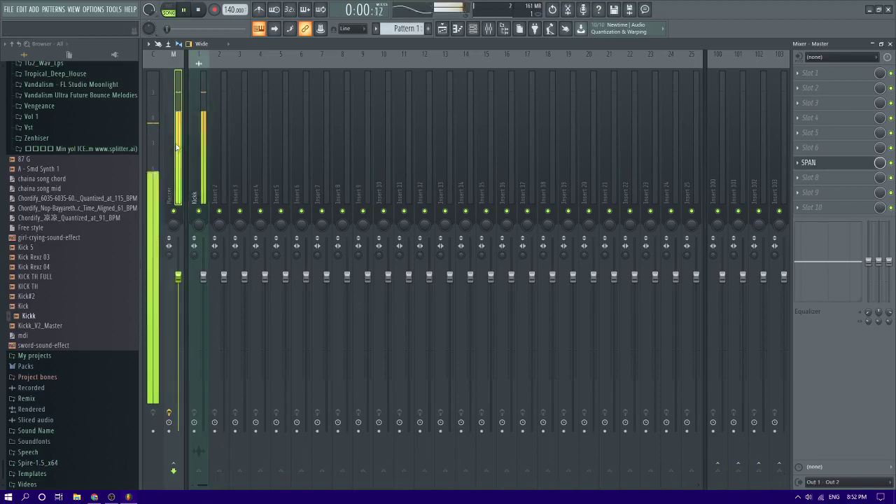
click(825, 162)
key(space)
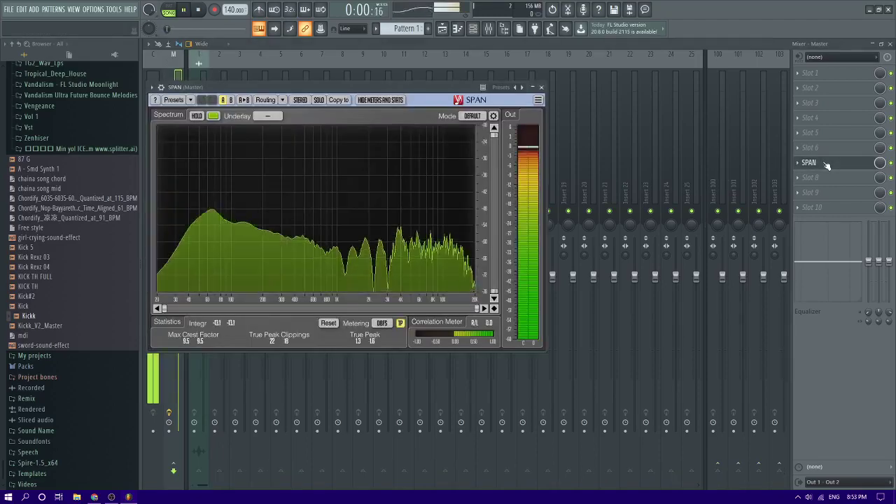
drag(362, 133, 384, 187)
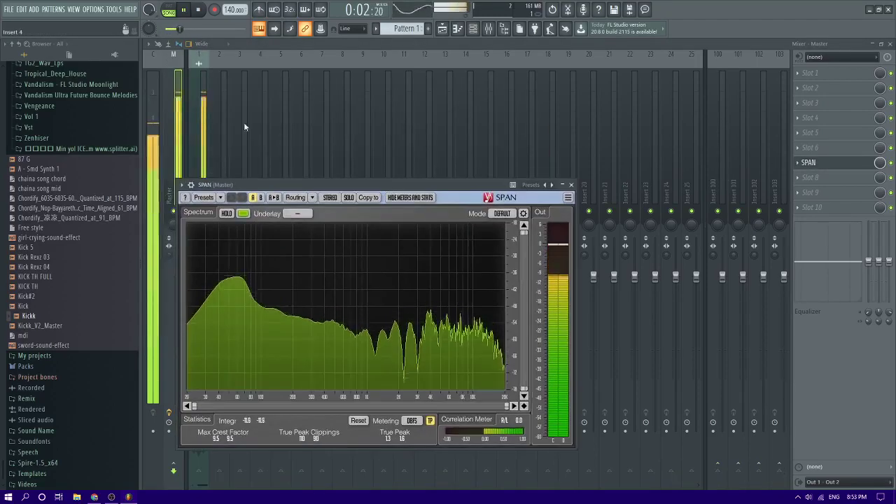
- Load Fruity Parametric EQ 2 into slot 5 of the Kickk insert and check the kick's spectrum during playback
click(200, 126)
key(space)
key(space)
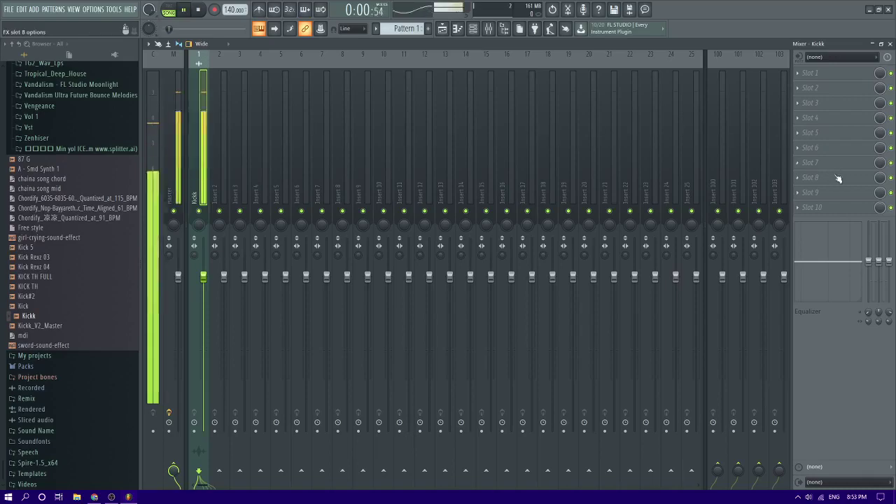
click(811, 133)
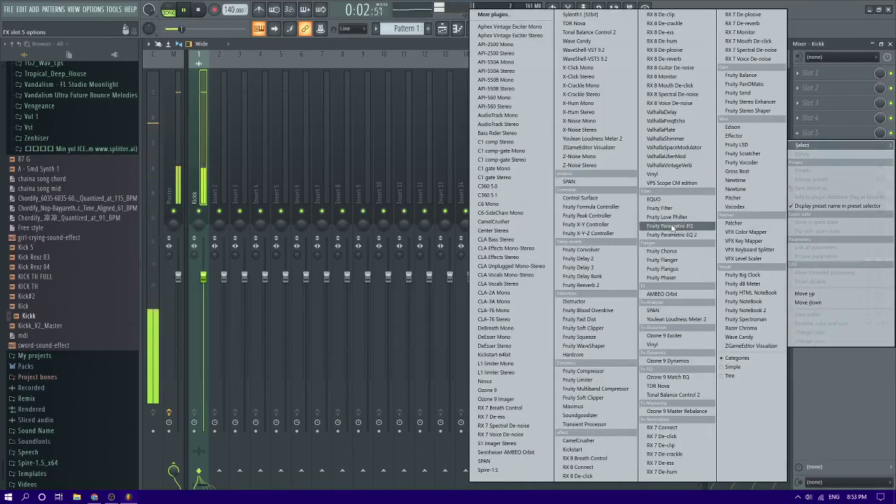
click(669, 237)
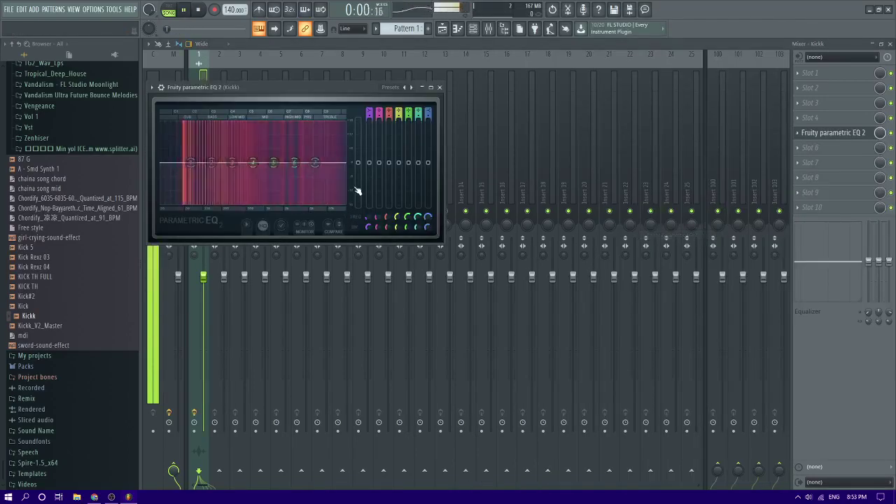
key(space)
- Check the speaker volume and play the kick pattern with the Kickk insert's EQ open
click(809, 498)
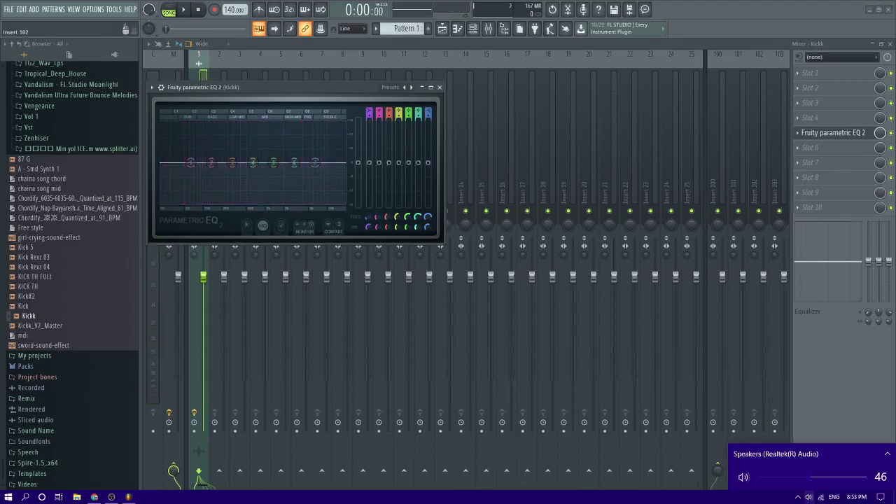
click(341, 94)
key(space)
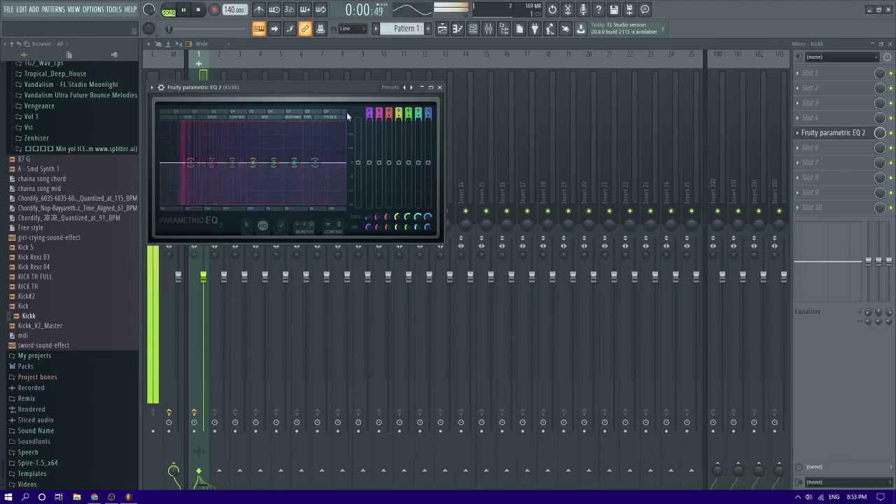
key(space)
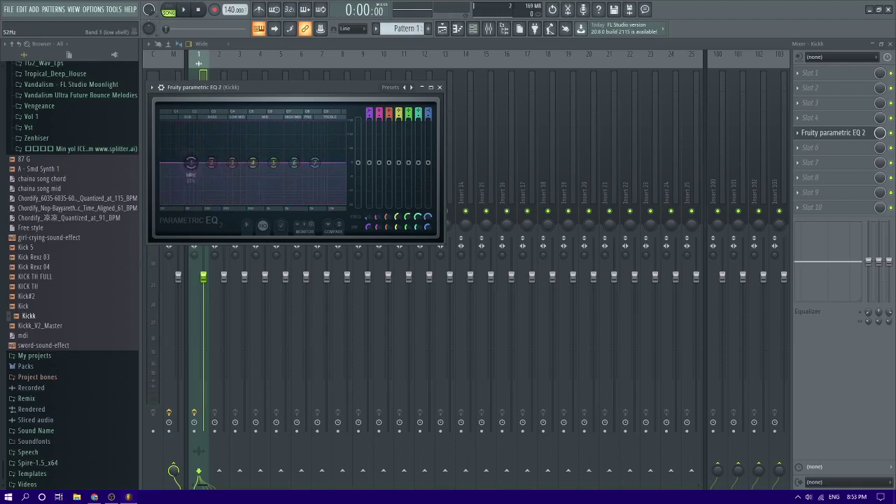
- Raise the EQ's band 1 low shelf slightly at about 65 Hz and audition the kick
drag(191, 163, 197, 159)
key(space)
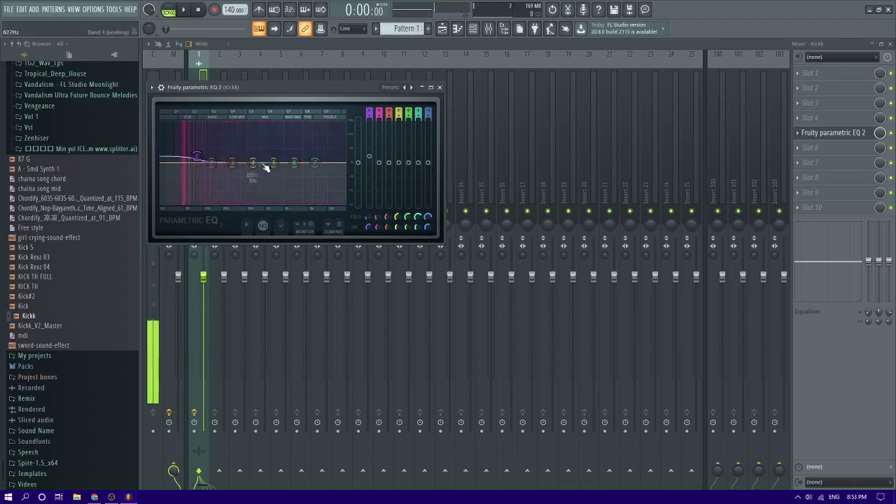
key(space)
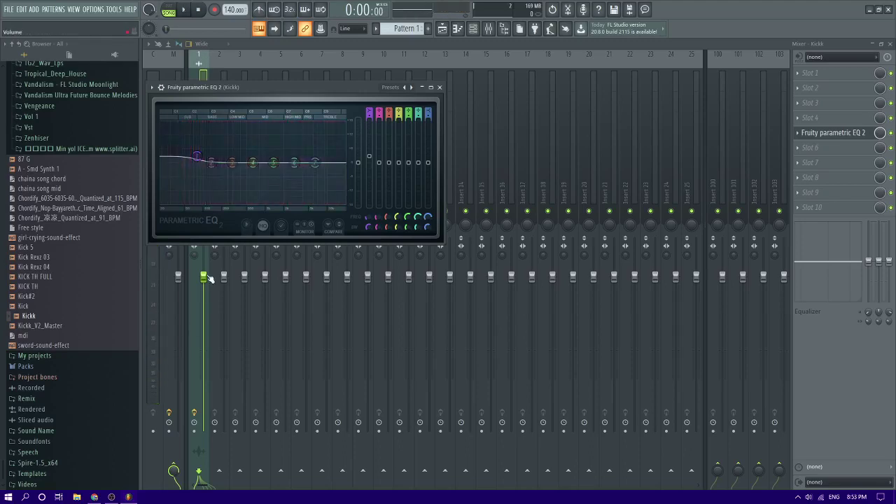
- Lower the Kickk insert's fader slightly and try its stereo separation during playback
drag(208, 278, 207, 296)
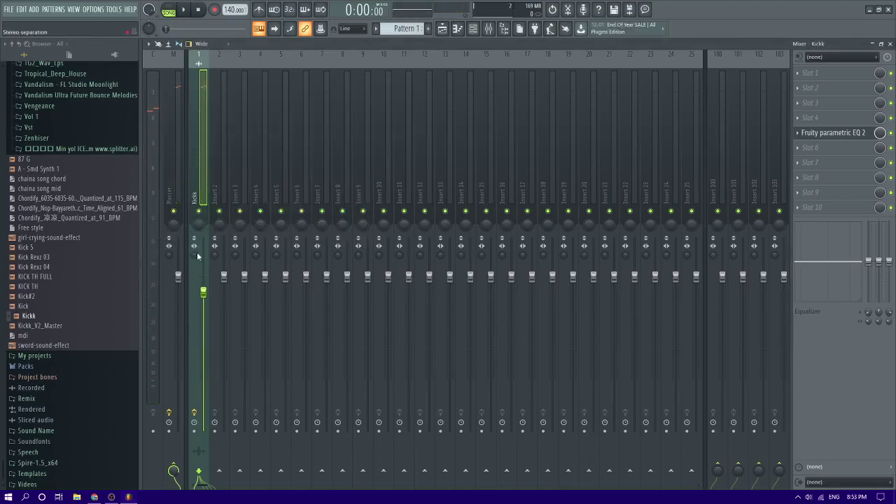
key(space)
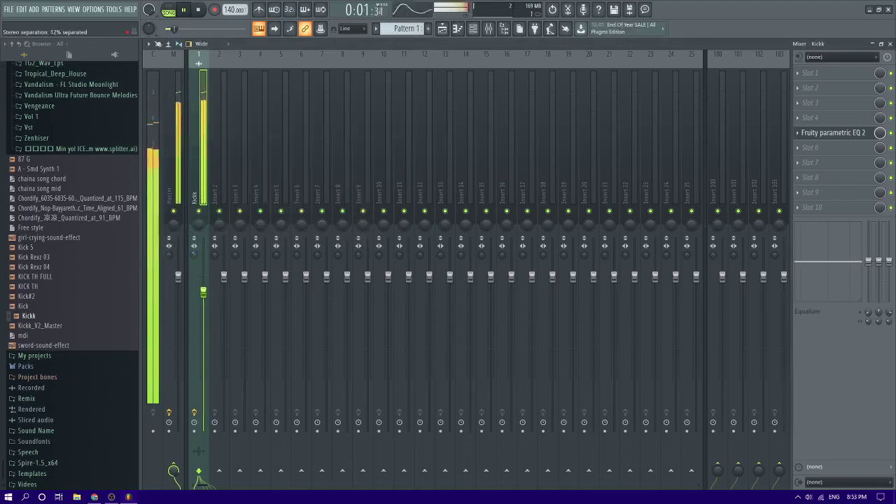
right_click(197, 258)
key(Escape)
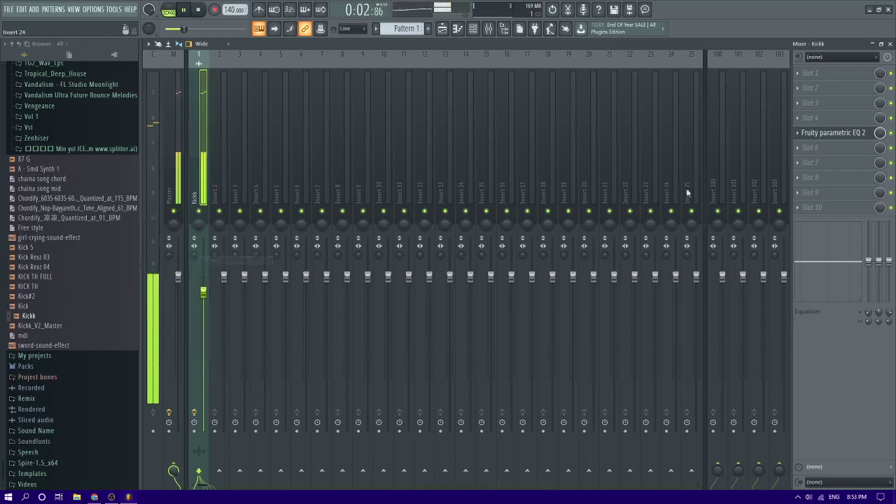
- Shift the Kickk EQ's low-shelf boost to a higher frequency and add a shallow band 6 cut at about 3950 Hz
click(832, 133)
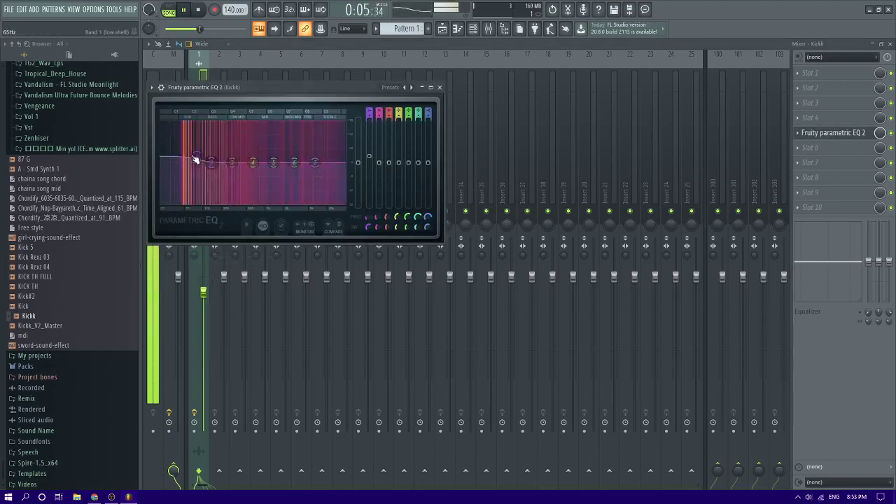
drag(195, 160, 204, 156)
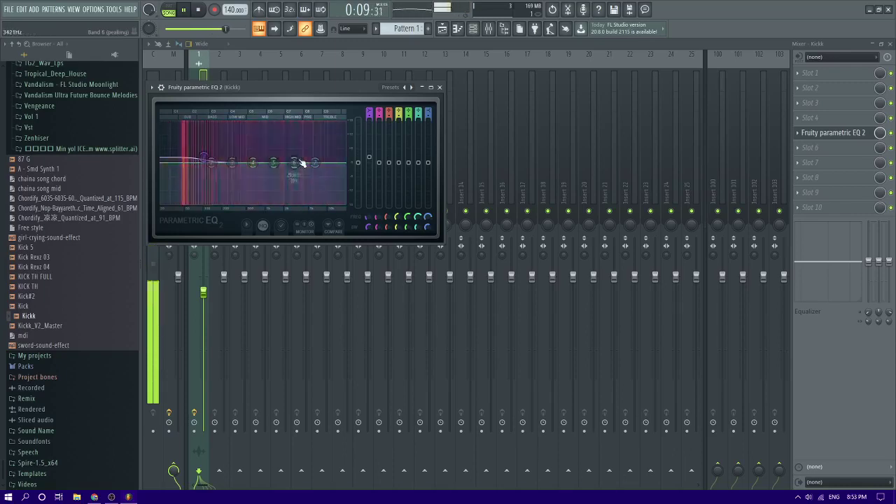
drag(297, 163, 299, 197)
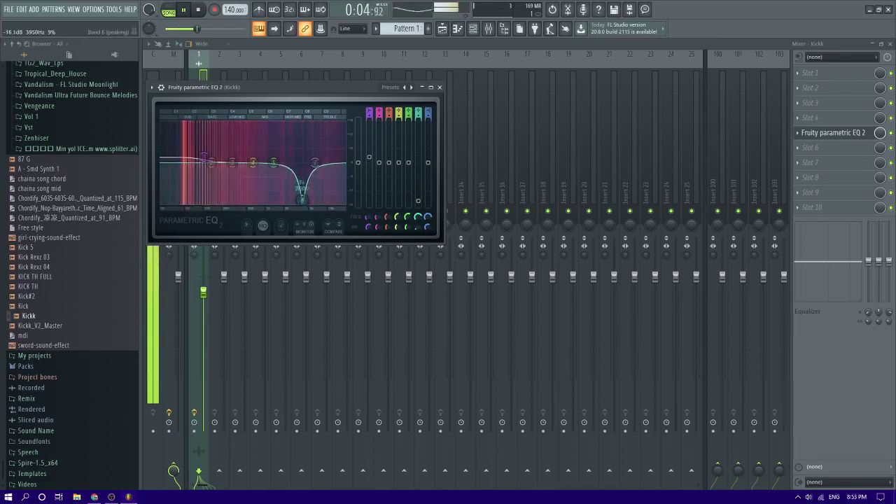
drag(301, 175, 302, 172)
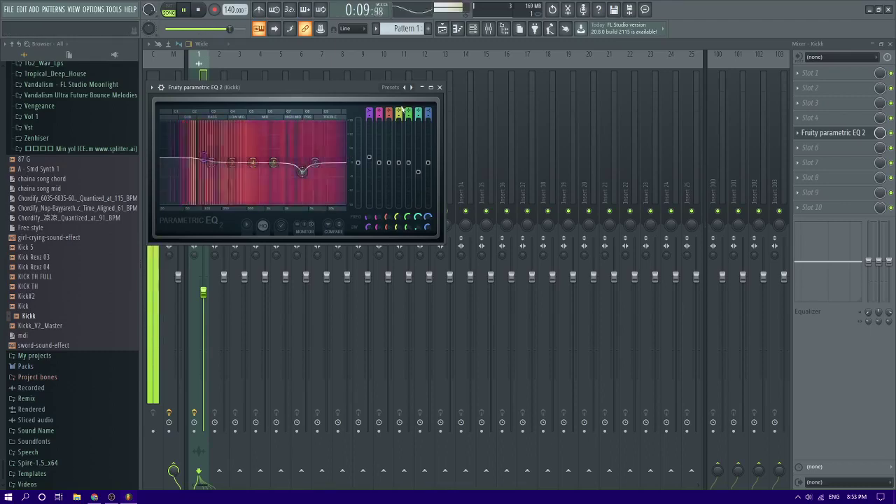
- Stop playback and load a second Fruity Parametric EQ 2 into slot 1 of the Kickk insert with the "20Hz + 18kHz cut" preset
click(442, 29)
key(space)
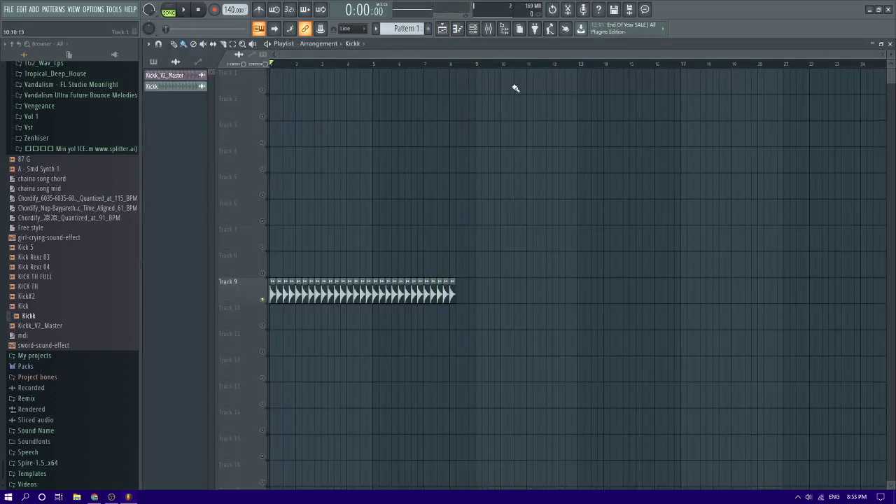
click(502, 30)
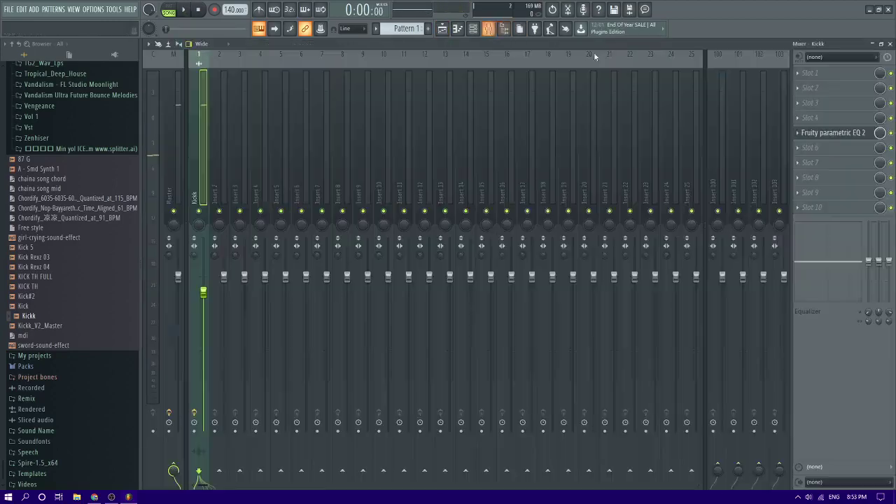
click(812, 73)
click(673, 235)
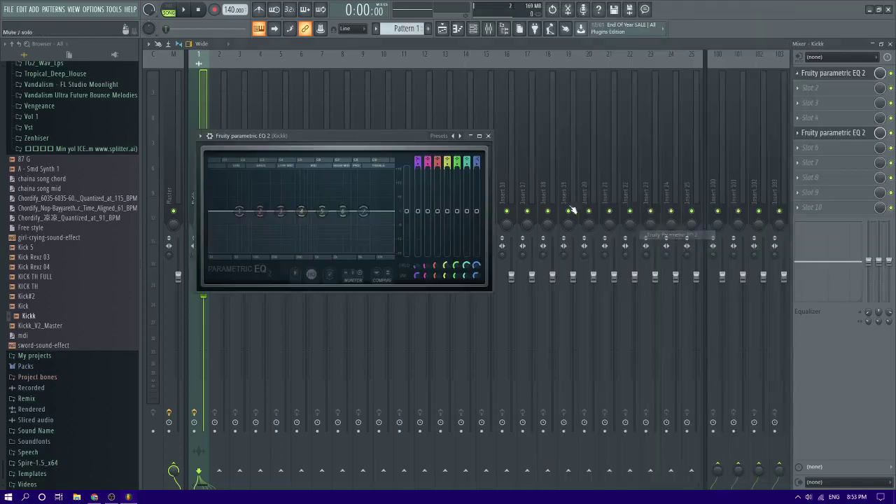
click(456, 137)
click(470, 166)
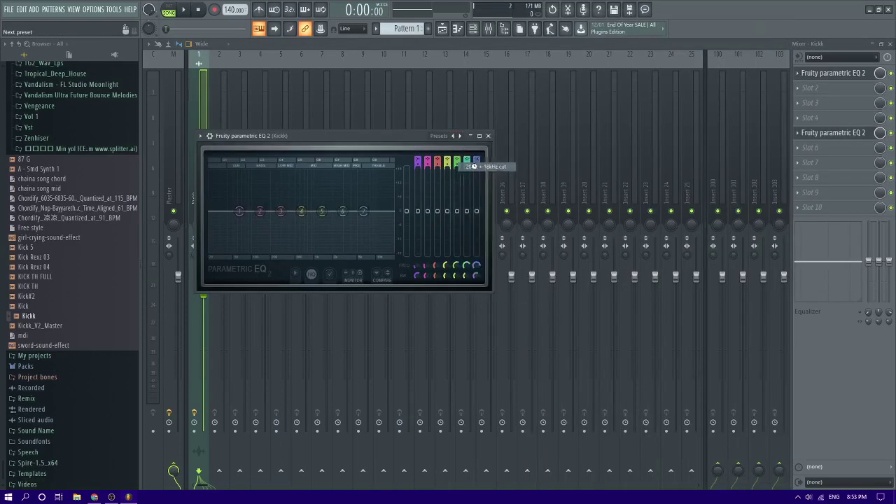
- Create an automation clip for the slot 1 EQ's band 1 frequency and extend it on Track 1 to bar 41
right_click(423, 275)
click(450, 324)
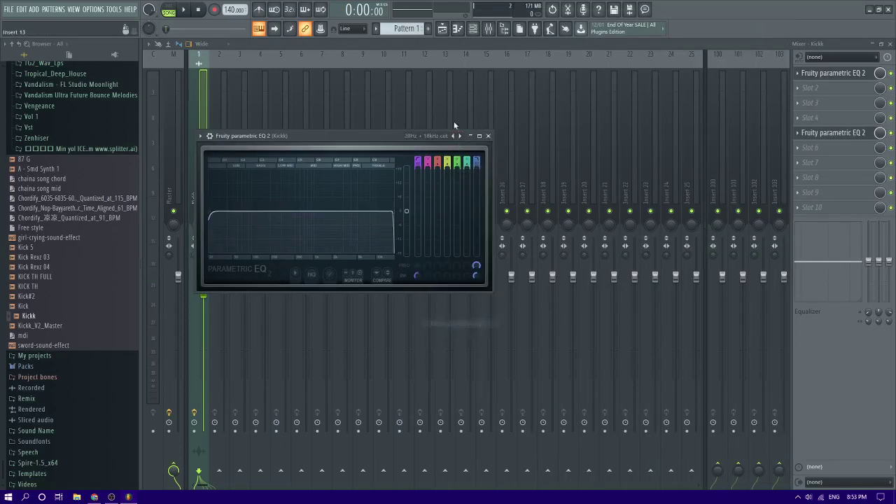
click(447, 33)
click(262, 90)
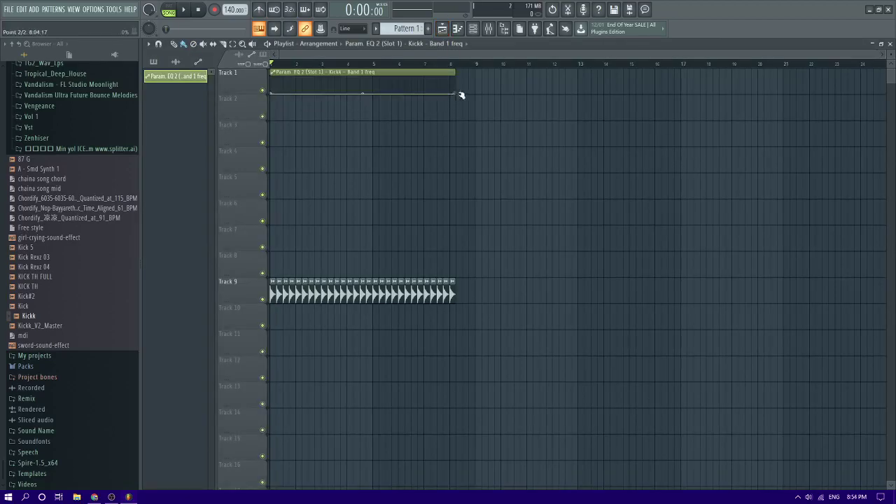
drag(459, 94, 887, 93)
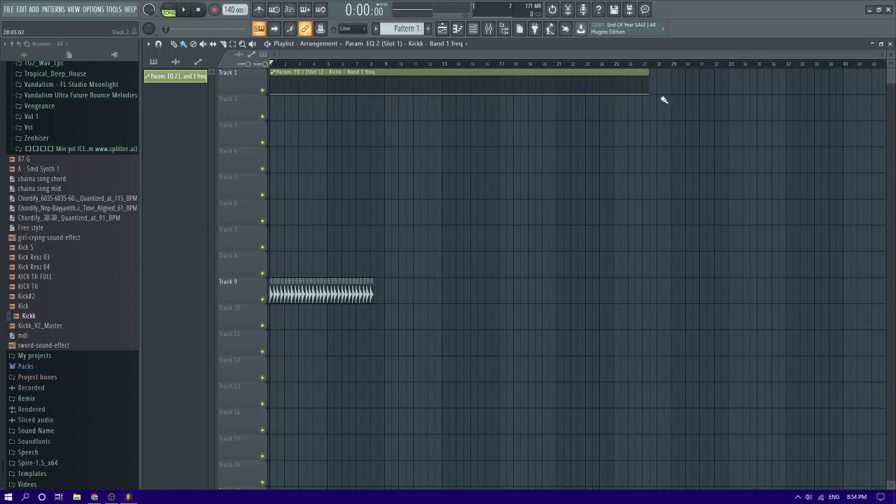
drag(651, 94, 843, 94)
scroll(279, 124, up, 3)
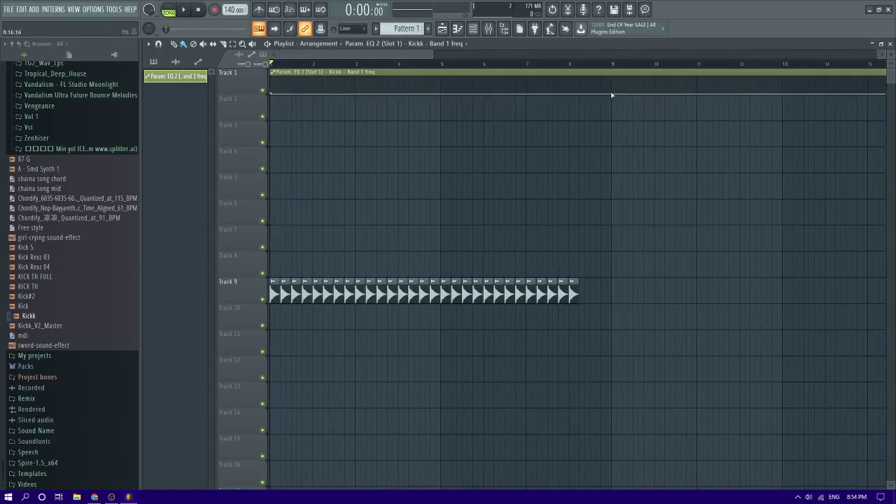
- Shape the automation to hold a raised frequency from bar 1 and curve down to the minimum at bar 9, auditioning the kick
drag(271, 93, 267, 87)
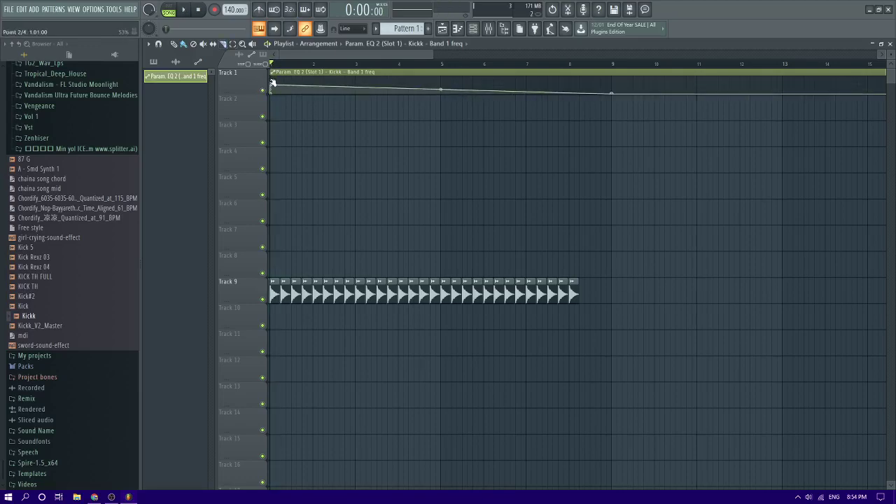
key(space)
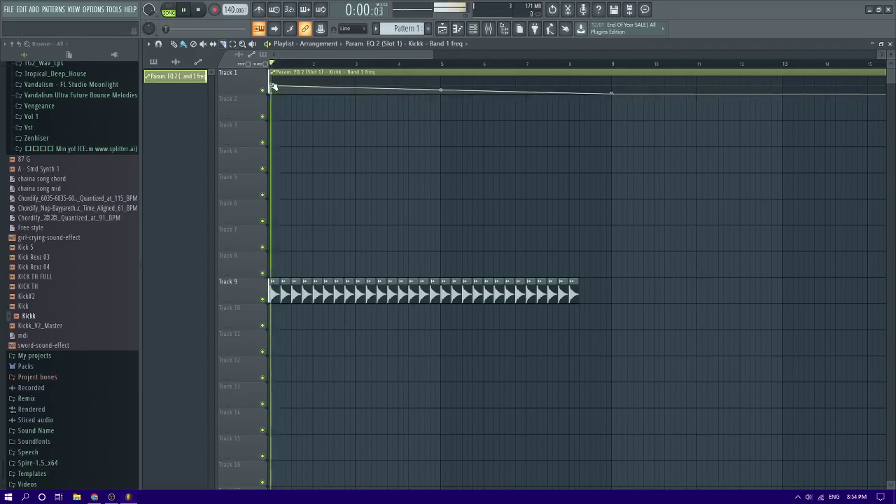
key(space)
key(space)
key(space)
key(space)
key(space)
key(space)
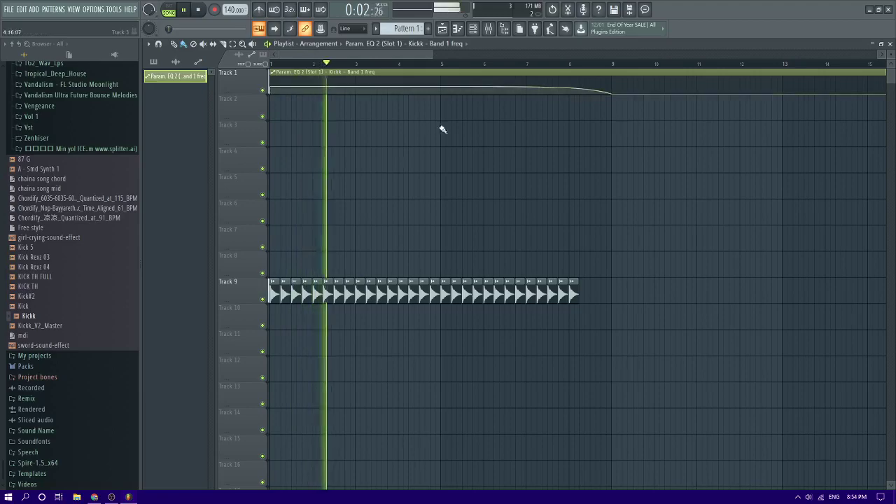
- Browse the sample library to the HBH_SOUNDS_&_FX folder in MS_HEAVYWEIGHT_BASS_HEAVY_HOUSE and stop playback
scroll(446, 156, down, 3)
scroll(446, 157, down, 1)
scroll(70, 270, up, 7)
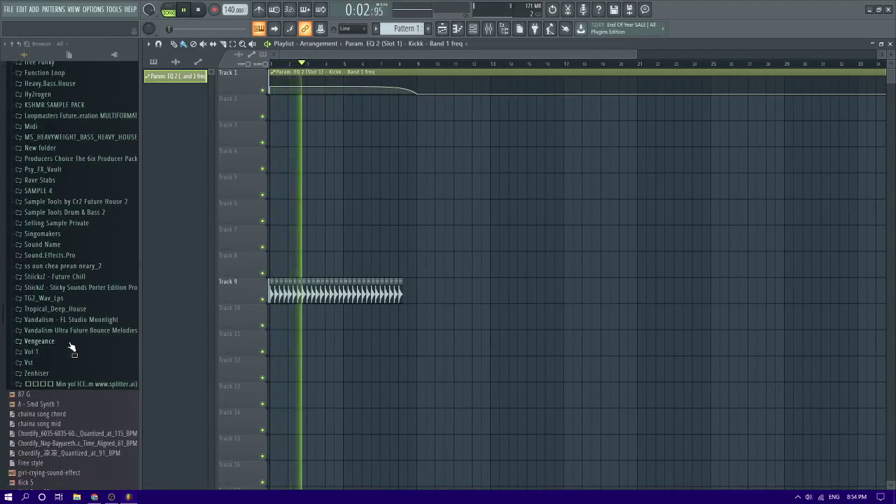
scroll(71, 343, down, 7)
scroll(70, 338, up, 12)
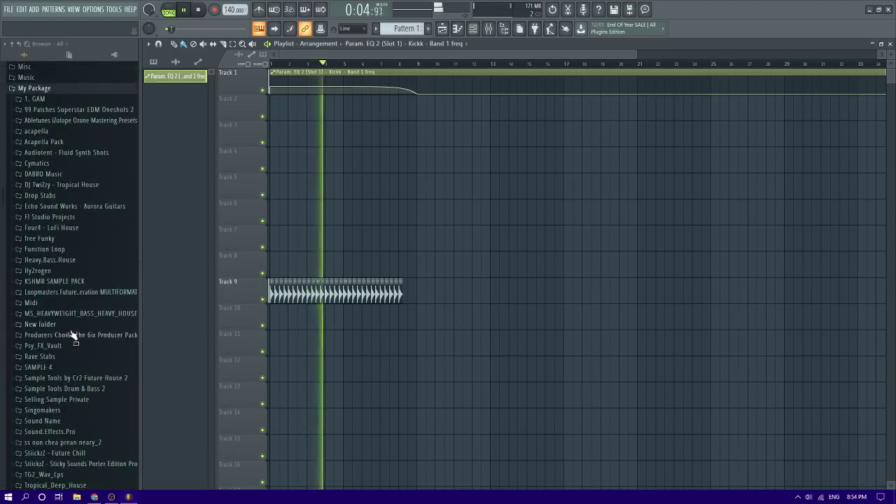
click(53, 313)
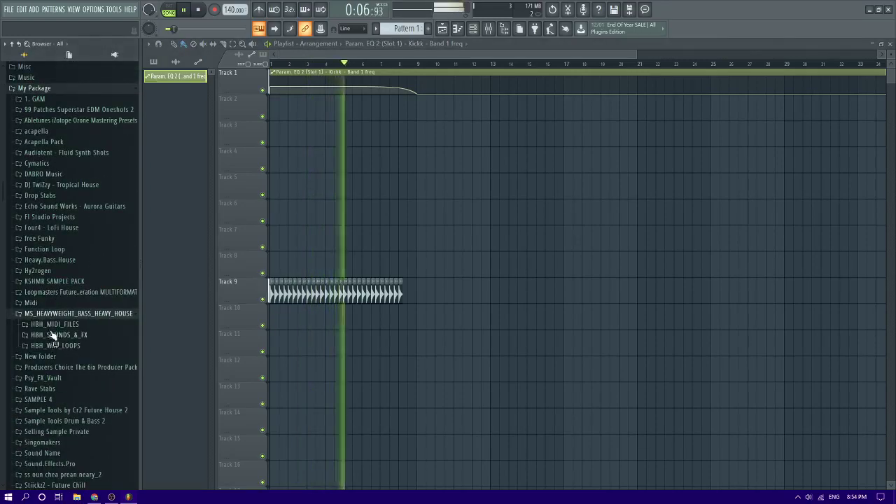
click(53, 324)
click(53, 325)
click(56, 335)
key(space)
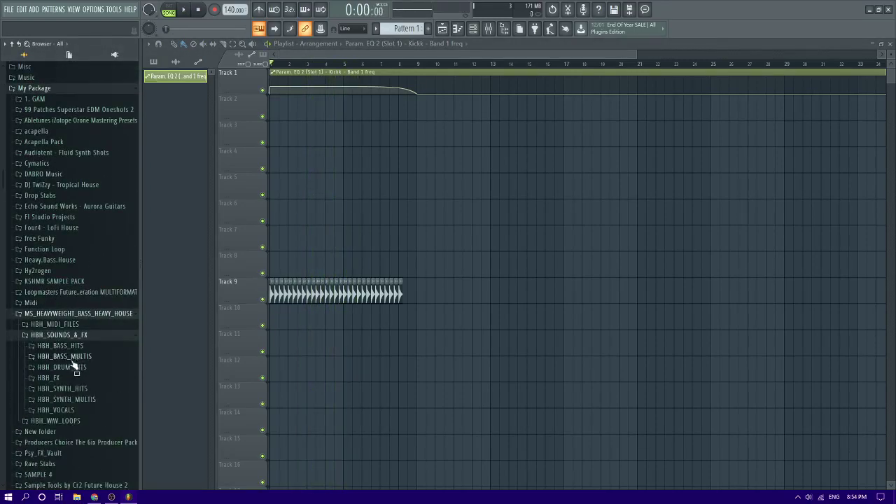
- Look through the samples in the HBH_BASS_HITS and HBH_BASS_MULTIS folders
click(74, 359)
click(73, 357)
click(72, 347)
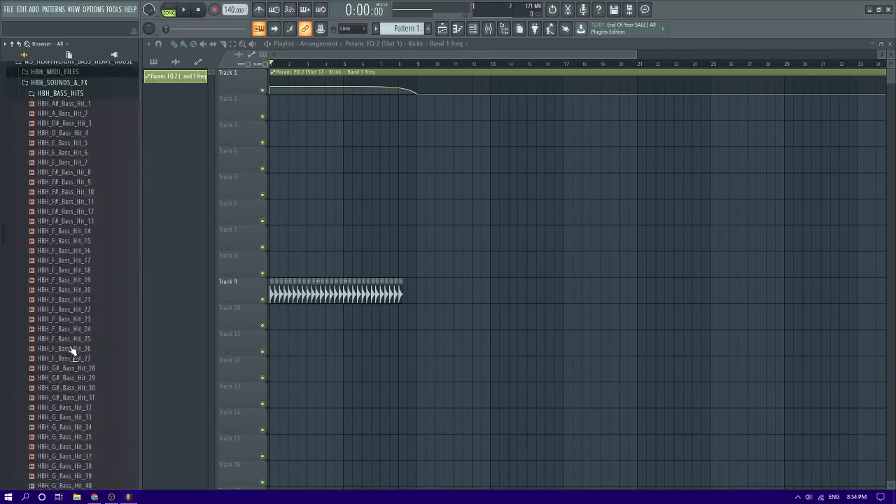
click(72, 350)
scroll(71, 350, up, 1)
scroll(73, 350, up, 1)
click(73, 348)
click(62, 152)
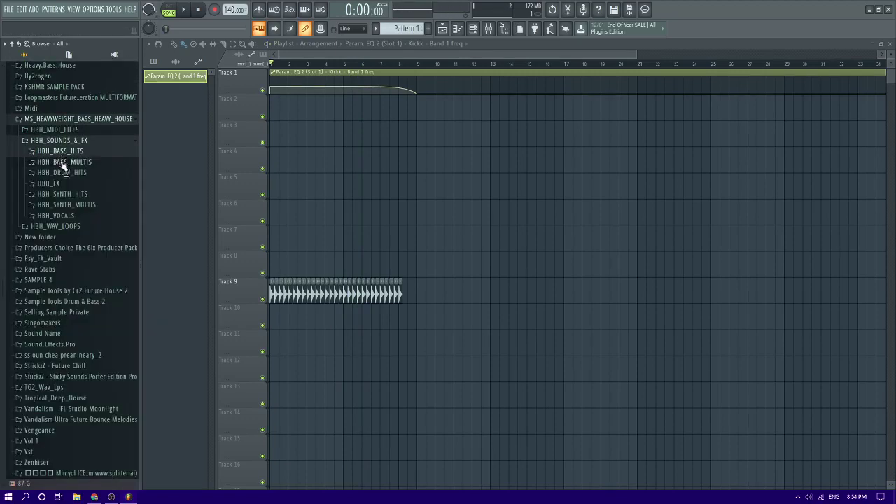
click(63, 162)
click(65, 183)
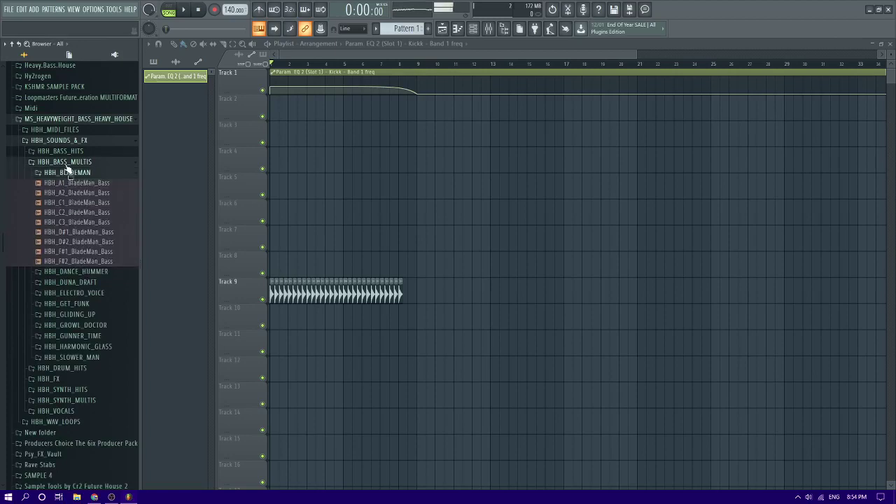
click(67, 163)
- Find HBH_Clap_26 in the HBH_CLAPS folder under HBH_DRUM_HITS and place it on Track 10 near the start of bar 9
click(70, 173)
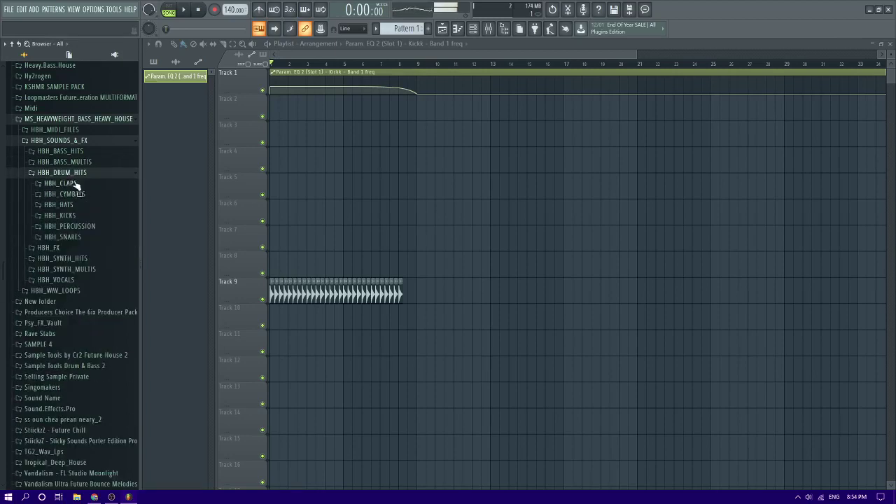
click(73, 185)
click(76, 213)
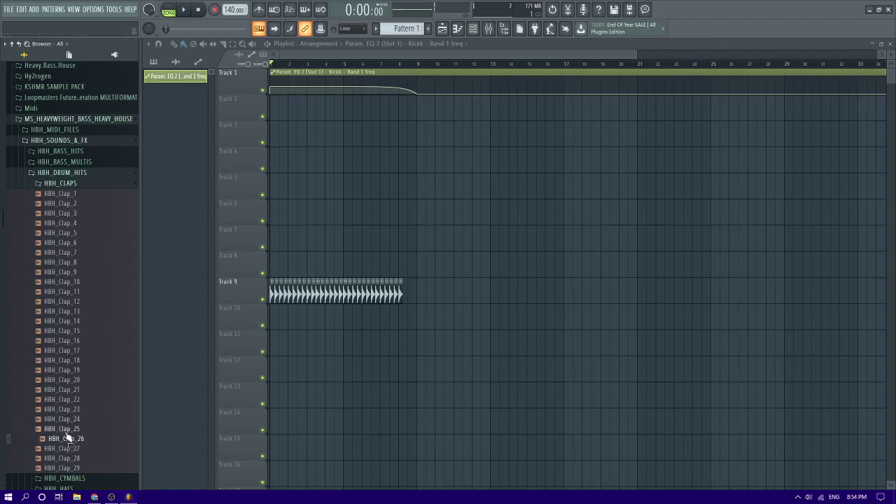
drag(287, 341, 418, 317)
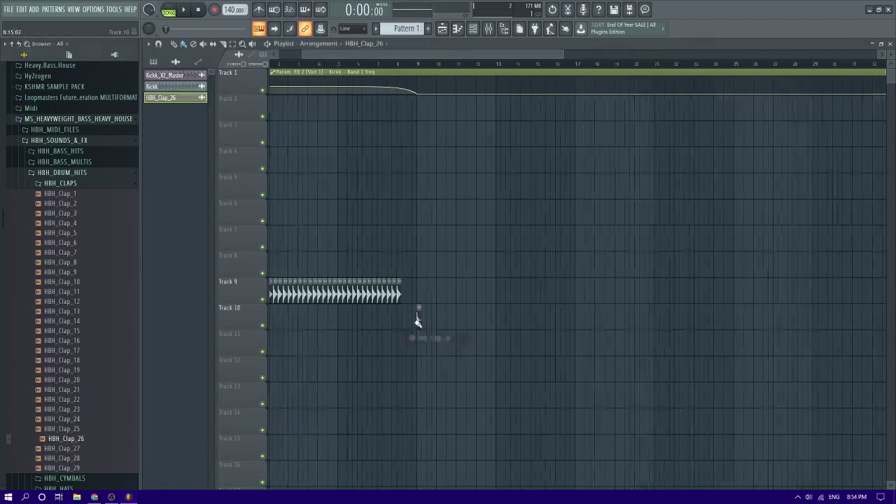
- Select all kick clips on Track 9 and copy them to the following eight bars, from around bar 9
scroll(420, 319, up, 3)
scroll(468, 338, down, 4)
drag(470, 295, 282, 293)
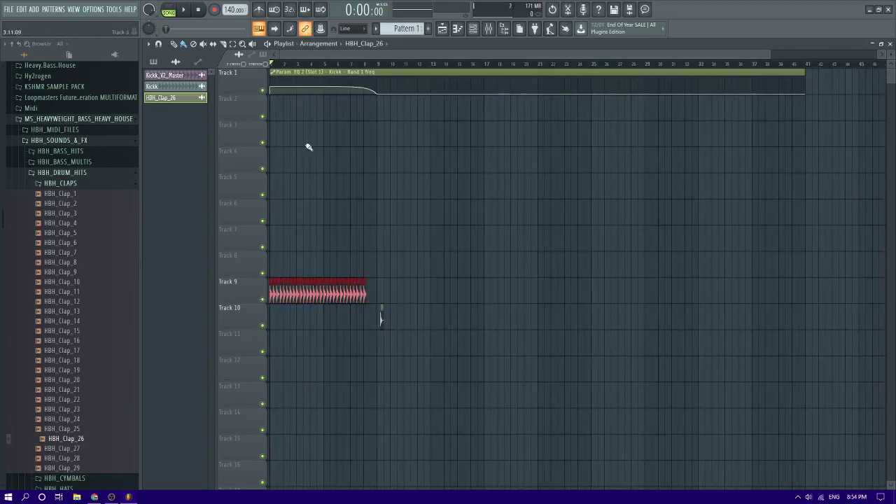
shift+drag(312, 291, 478, 289)
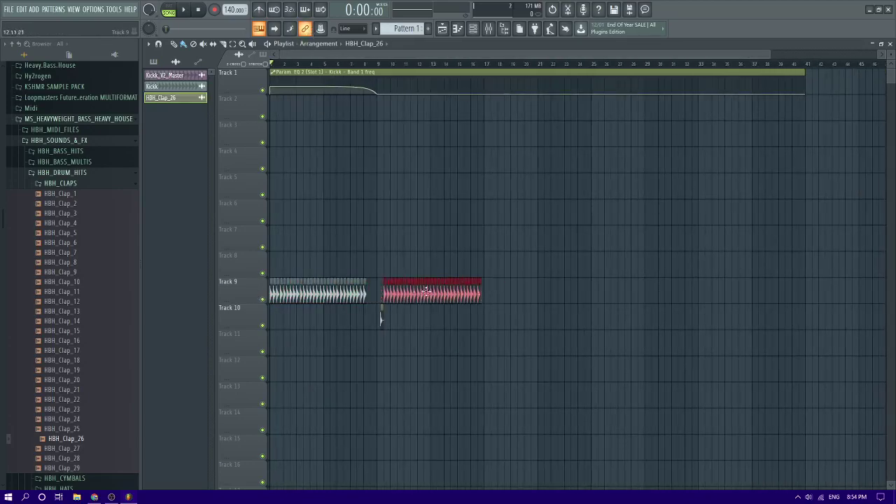
- Align the copied kick clips on Track 9 to the start of bar 9 and start playback just before that bar
scroll(381, 319, up, 5)
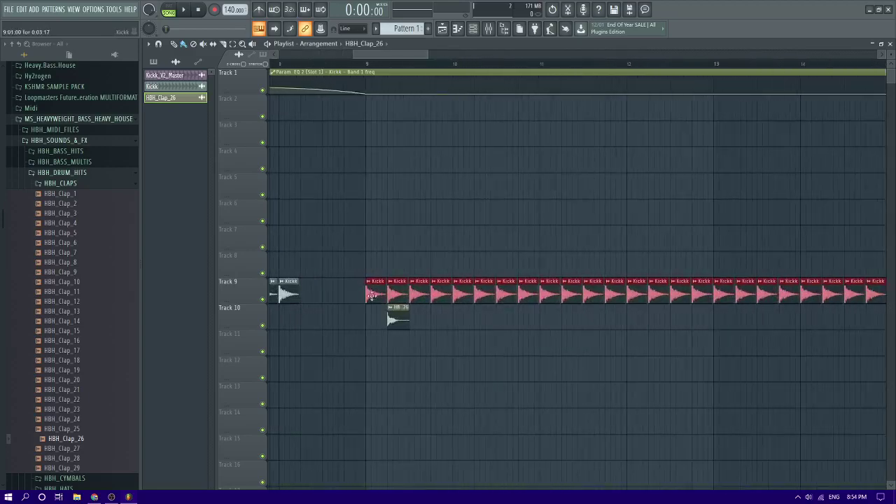
scroll(396, 300, down, 6)
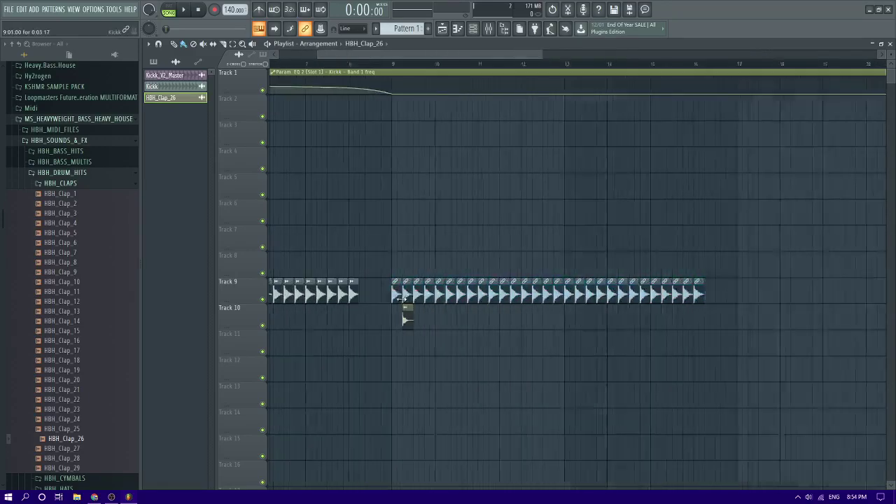
click(394, 70)
key(space)
scroll(396, 315, up, 6)
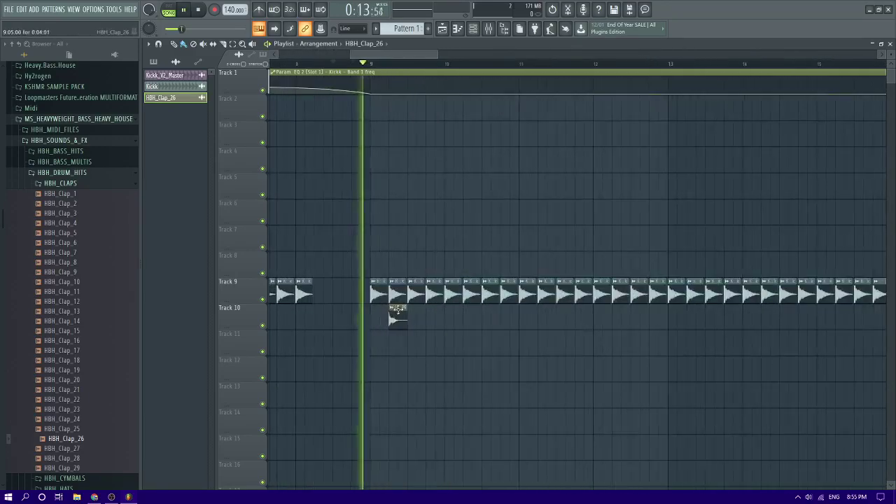
- Place three more HBH_Clap_26 clips on Track 10 at every second kick and duplicate the four claps after them
click(427, 322)
drag(462, 311, 473, 336)
drag(537, 304, 388, 356)
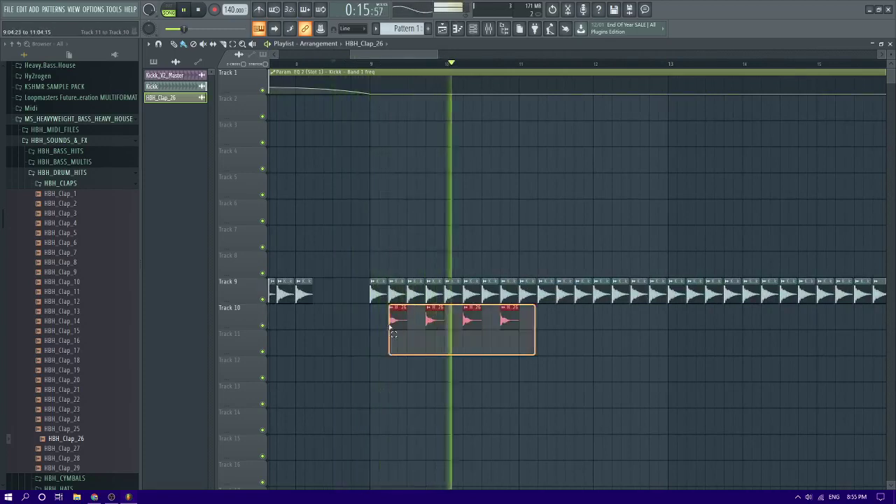
key(ctrl+b)
drag(536, 326, 555, 325)
- Copy the eight claps on Track 10 to the following four bars, up to bar 17, and stop playback
scroll(518, 325, down, 4)
drag(631, 355, 453, 306)
drag(474, 324, 633, 326)
ctrl+click(579, 338)
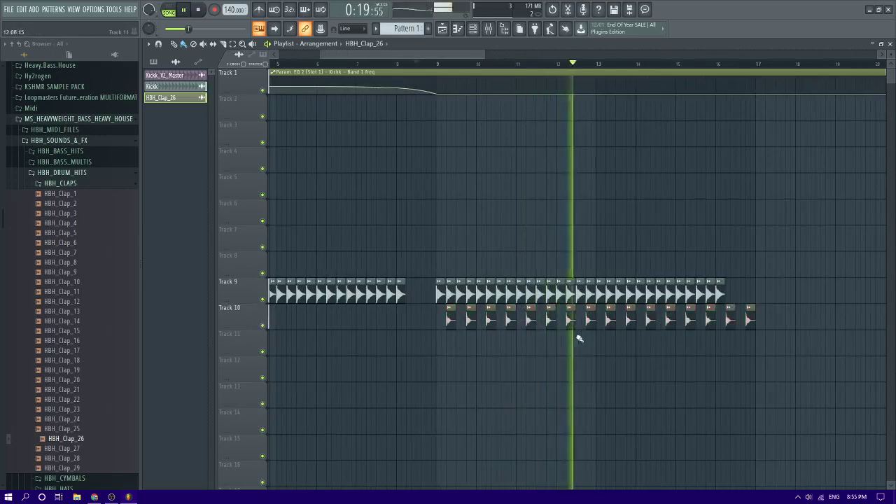
key(space)
- Route the HBH_Clap_26 channel to mixer insert 2 and lower its volume to about 73% during playback
double_click(588, 321)
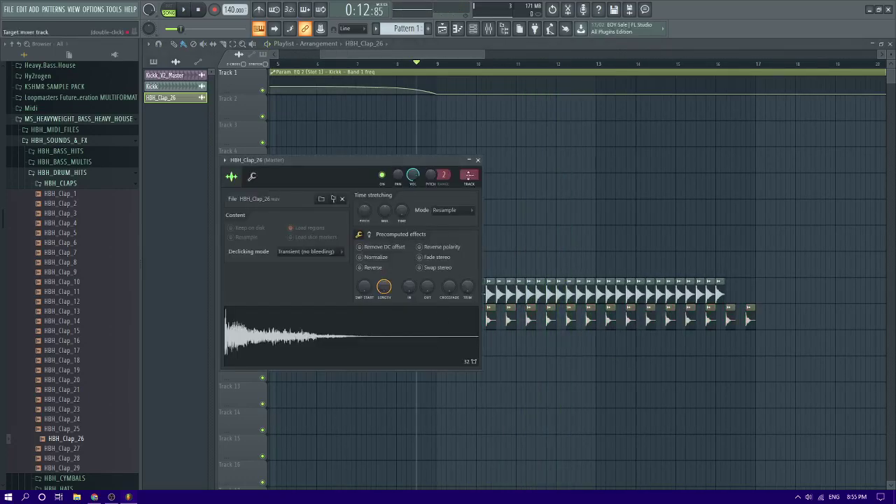
double_click(469, 178)
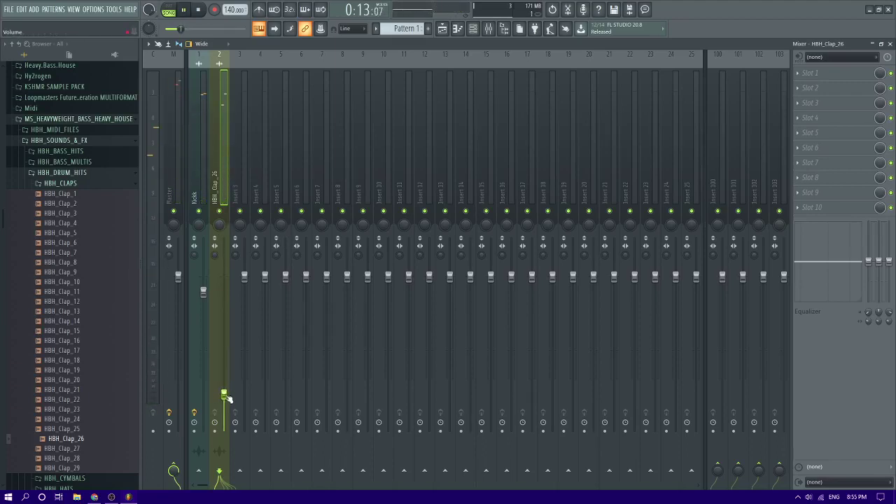
drag(225, 398, 224, 325)
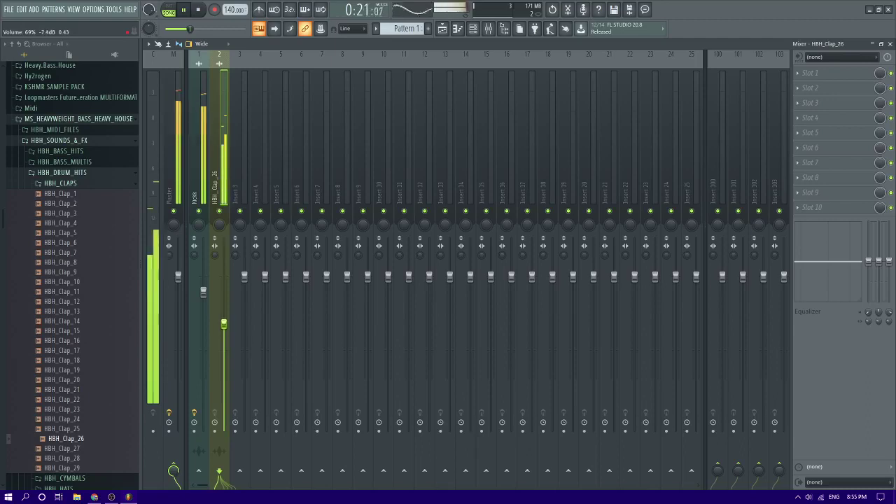
drag(224, 324, 224, 319)
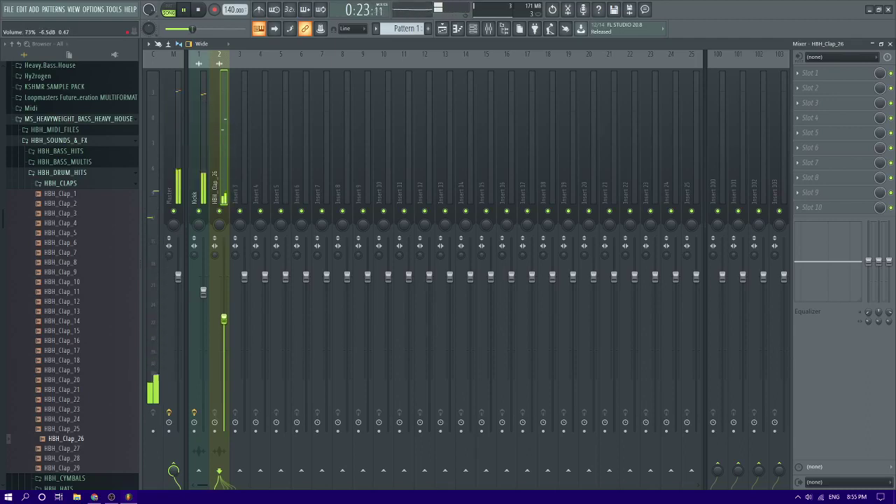
key(space)
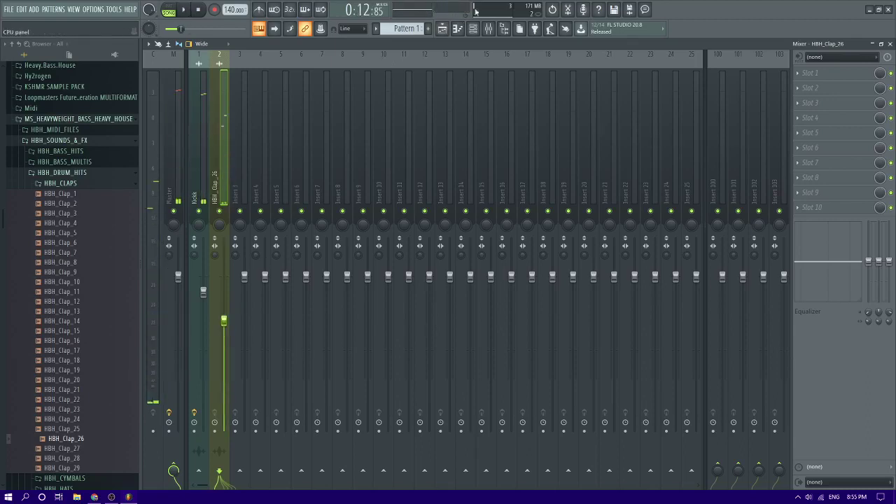
- Return to the playlist and play the kick and clap arrangement from just before bar 9
click(454, 29)
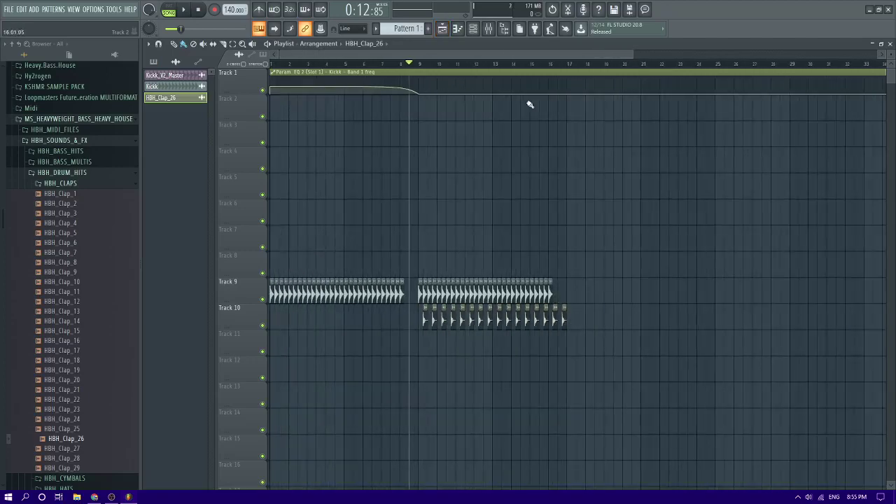
key(space)
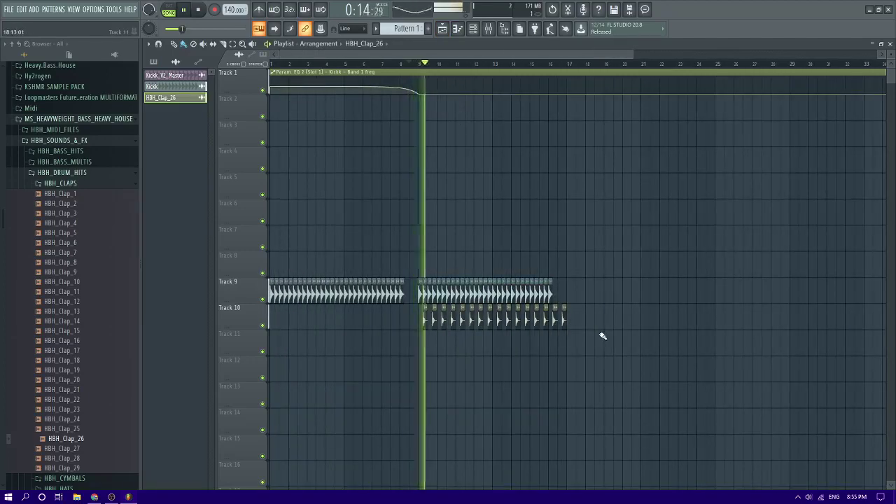
key(space)
key(space)
key(space)
- Try moving the drop point of the kick's Band 1 frequency automation from bar 9 to bar 17, and undo the move
drag(421, 94, 544, 120)
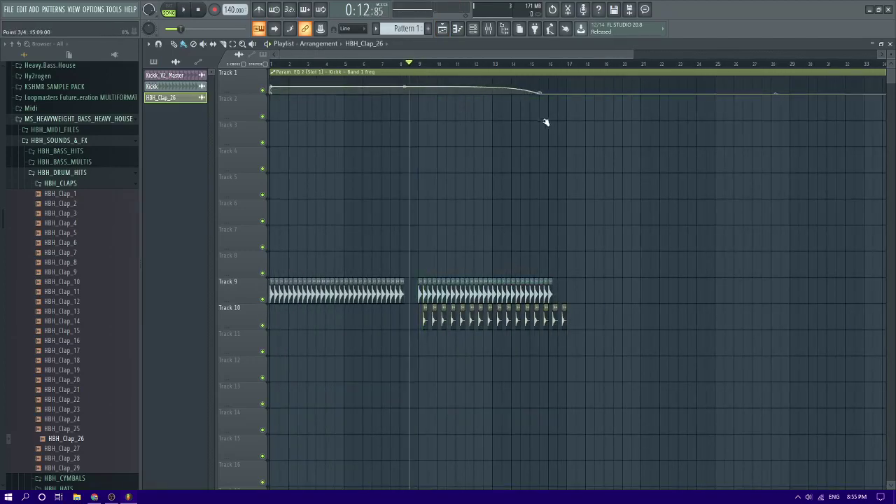
key(space)
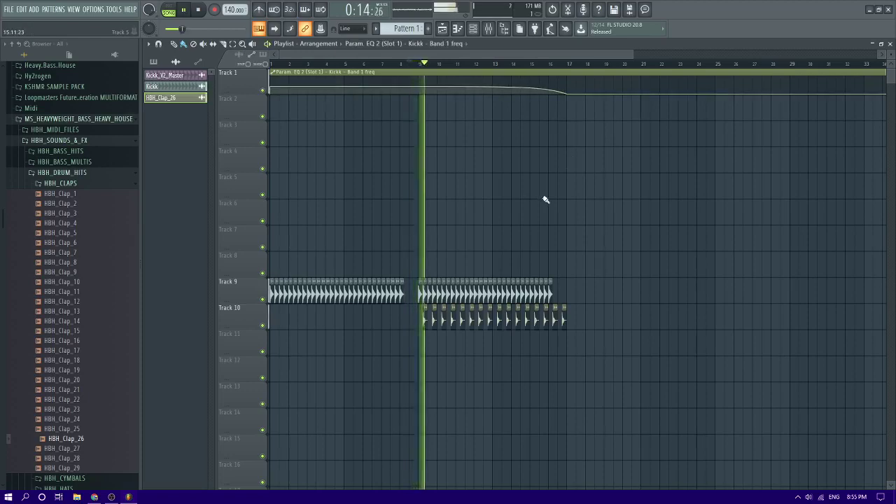
key(ctrl+z)
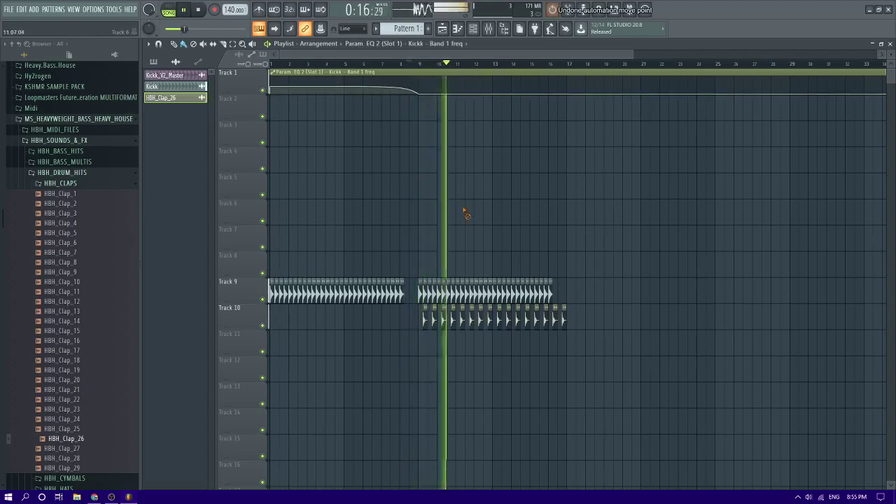
key(space)
- Copy the kick and clap clips of bars 9 to 16 on Tracks 9 and 10 to start at bar 17
mouse_move(614, 329)
mouse_down()
mouse_move(419, 278)
mouse_move(580, 293)
mouse_up()
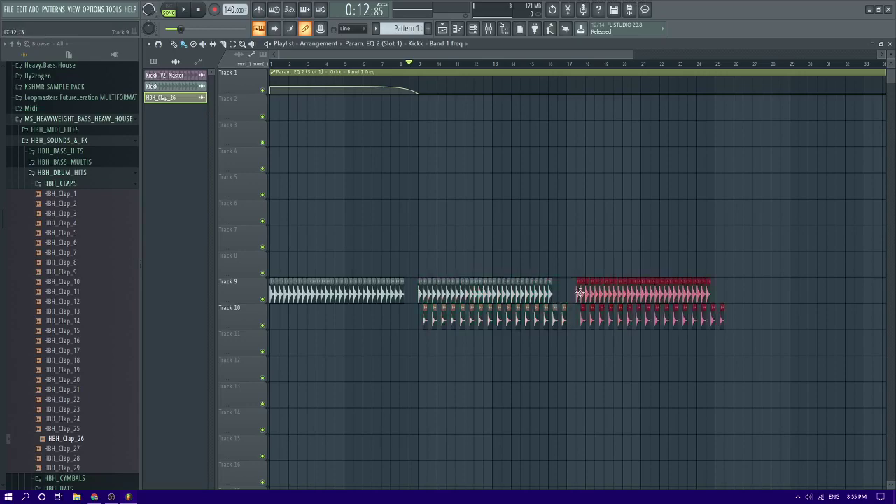
click(576, 249)
scroll(565, 254, down, 3)
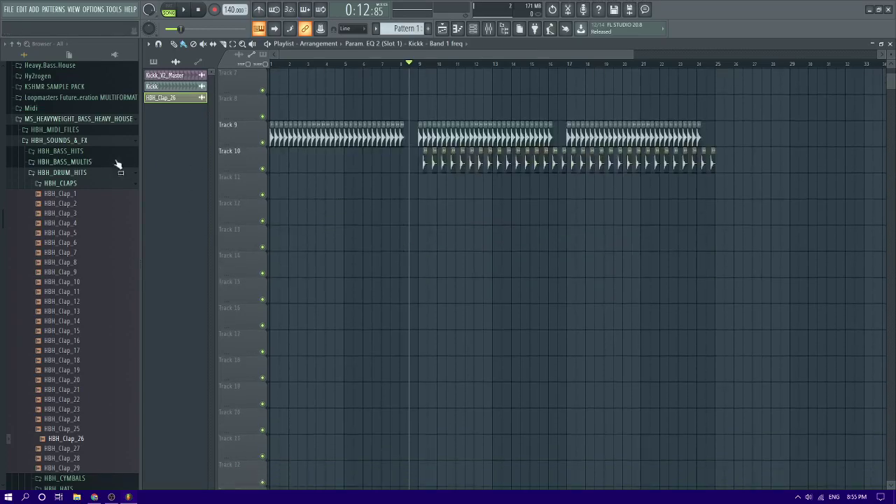
- Browse the sample library to the VFX2 Oneshots folder in Vengeance Effects Vol.2
click(79, 142)
scroll(65, 224, down, 5)
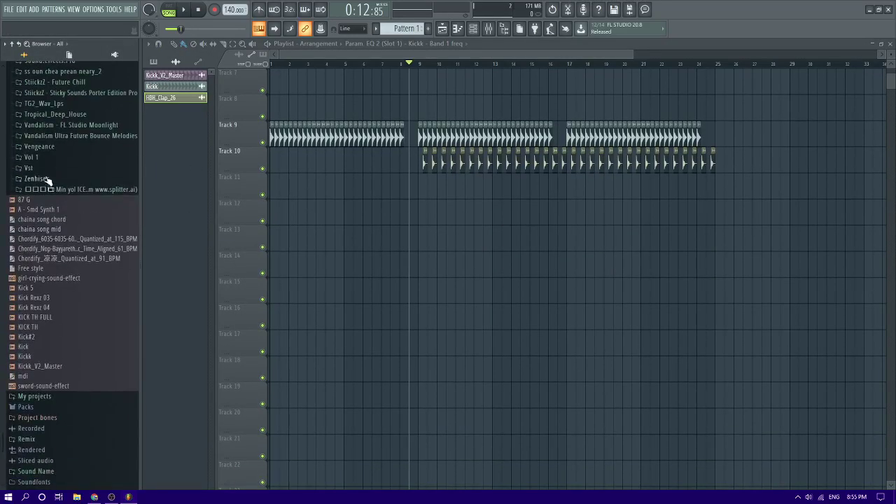
click(40, 147)
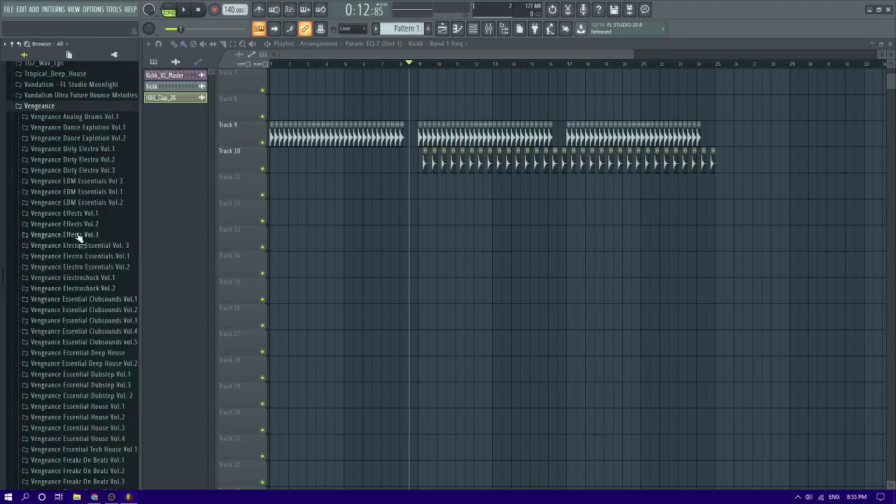
click(66, 224)
click(59, 289)
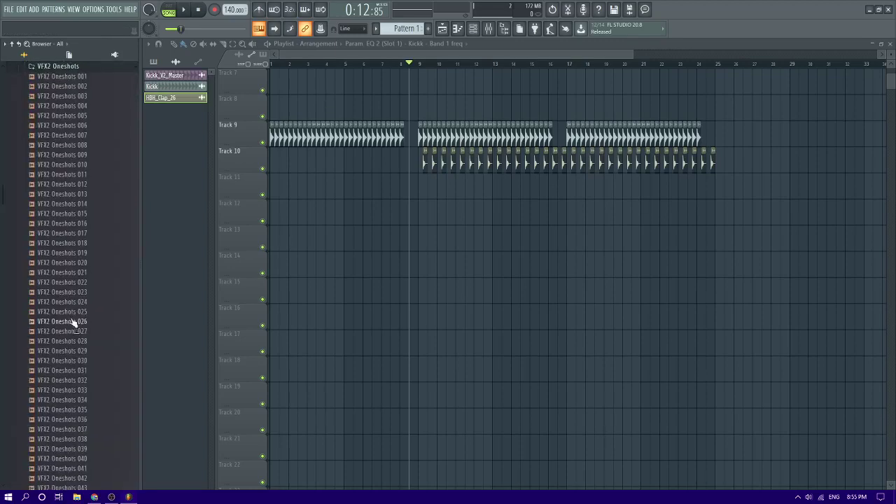
- Audition samples in the VFX2 Oneshots folder, going down the list from 070 to 140
scroll(70, 360, down, 10)
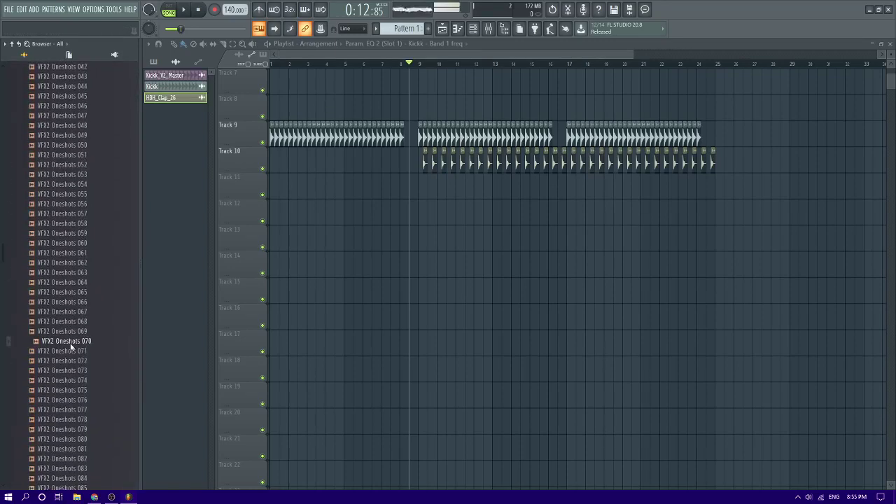
click(68, 361)
scroll(68, 360, down, 8)
click(62, 350)
click(77, 381)
scroll(77, 380, down, 3)
click(62, 341)
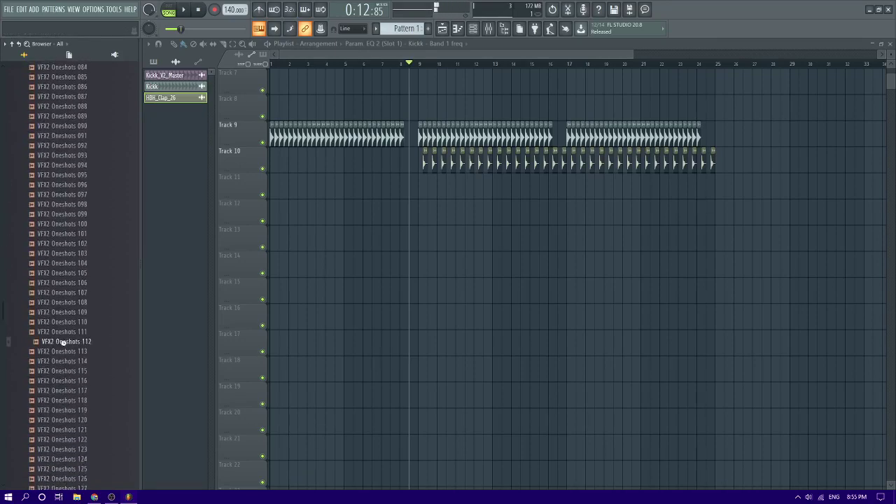
click(79, 334)
click(79, 391)
scroll(80, 384, down, 4)
key(Down)
key(Down)
key(Down)
key(Down)
key(Down)
key(Down)
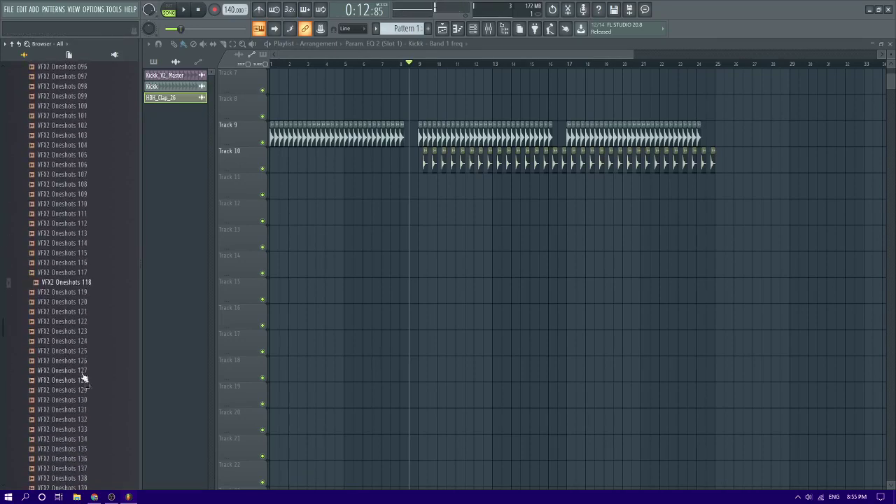
scroll(75, 383, down, 6)
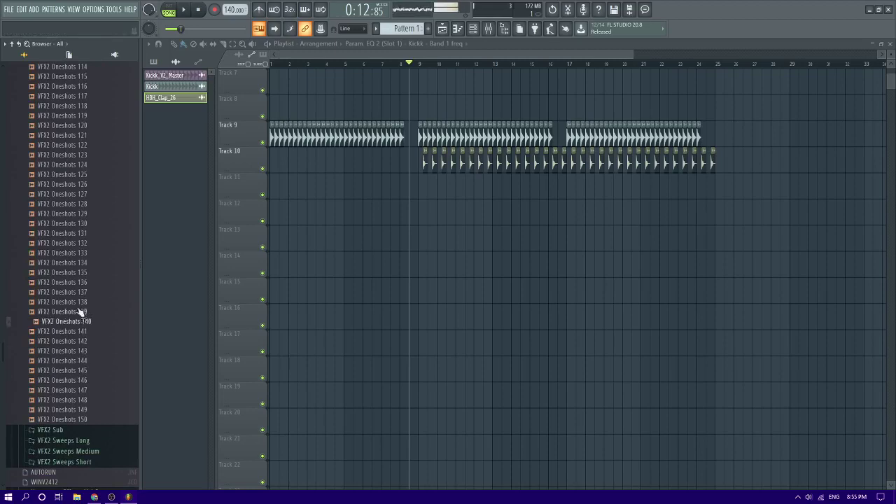
- Audition the VFX2 Oneshots samples back up the list from 135 to 090
click(70, 272)
click(83, 168)
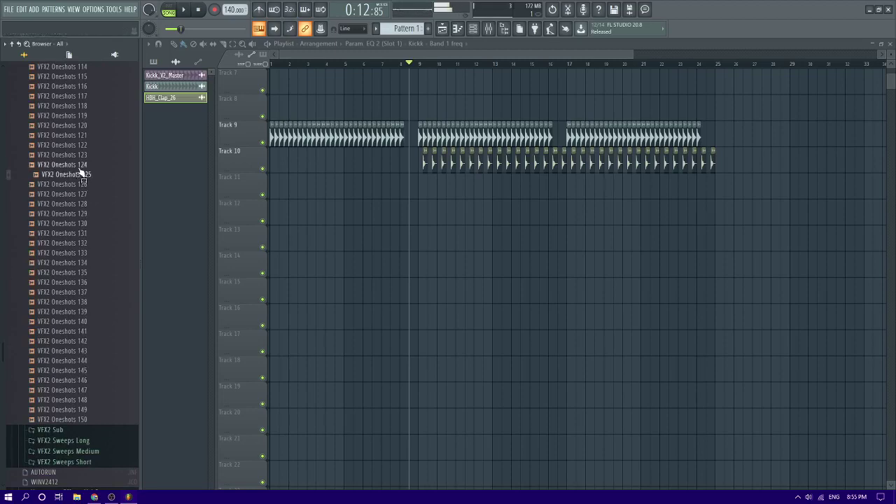
click(80, 168)
click(80, 148)
scroll(76, 185, up, 4)
click(80, 206)
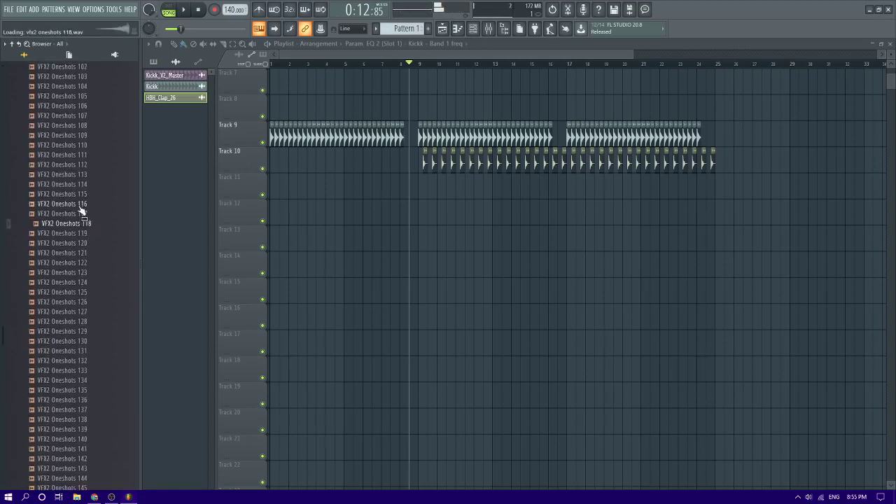
scroll(80, 209, up, 4)
key(Up)
key(Up)
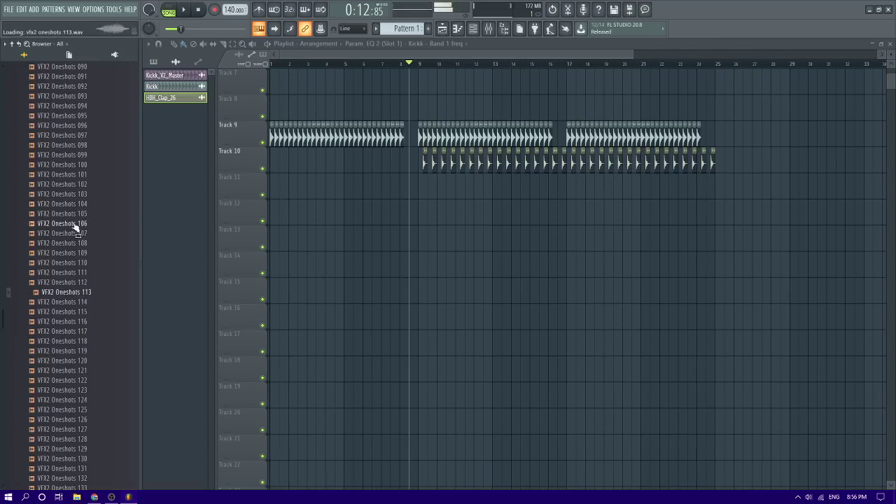
key(Up)
key(Up)
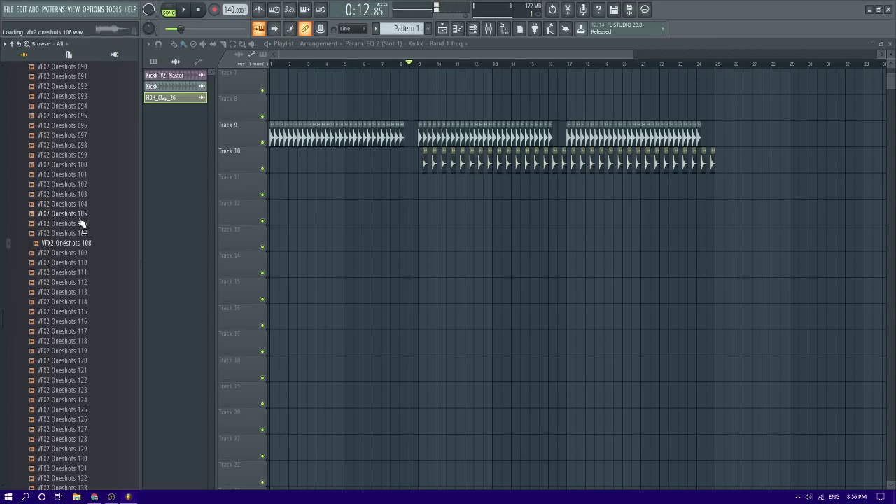
key(Up)
click(73, 205)
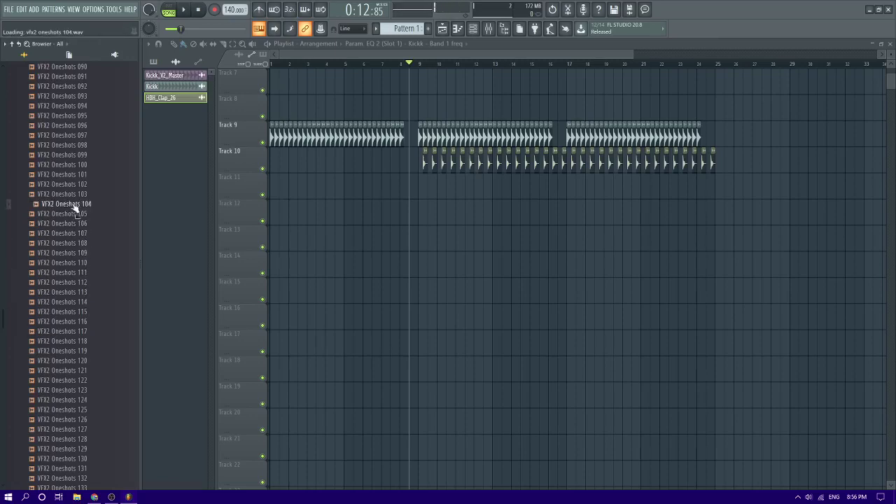
key(Up)
key(Up)
key(Up)
key(Up)
key(Up)
scroll(79, 184, up, 6)
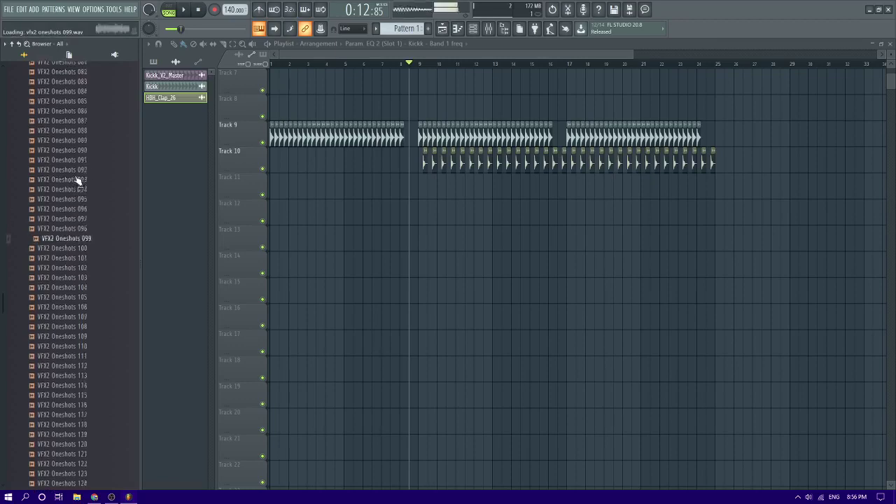
key(Up)
scroll(79, 183, up, 2)
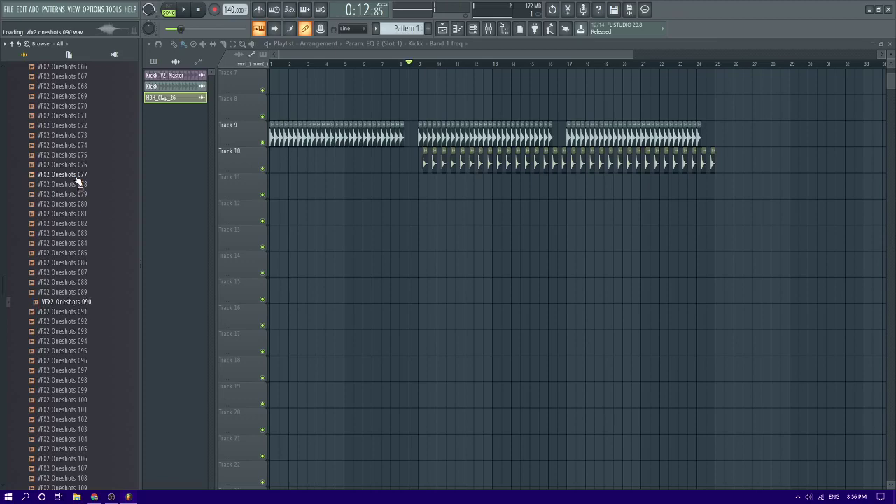
- Audition the VFX2 Oneshots samples from 078 back up the list to 042
click(84, 226)
click(85, 217)
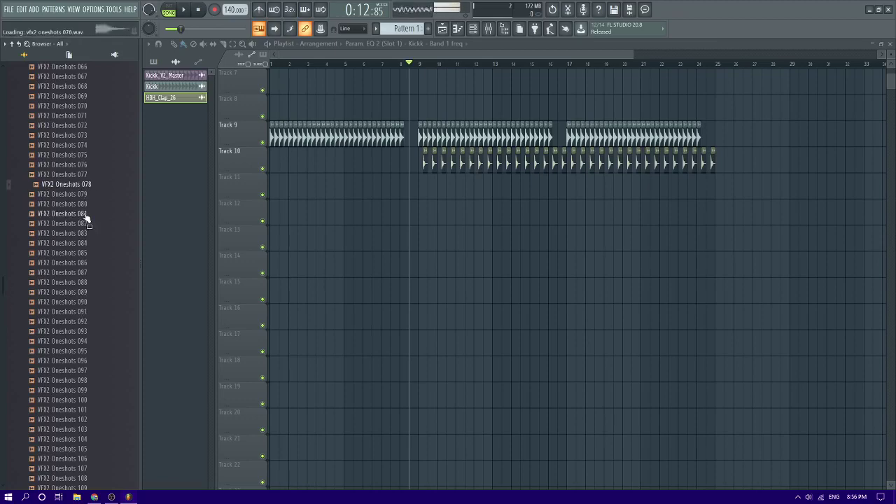
scroll(85, 217, up, 6)
key(Up)
key(Up)
key(Up)
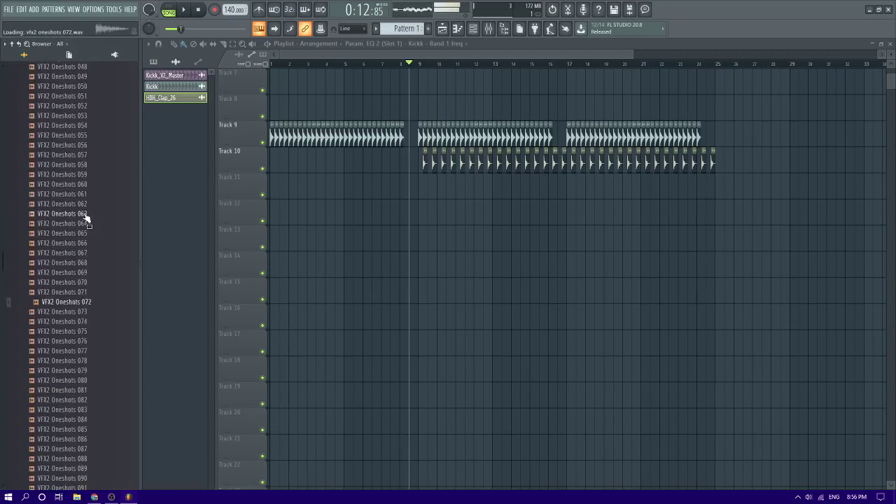
scroll(84, 218, up, 2)
key(Up)
key(Up)
key(Up)
key(Up)
scroll(85, 218, up, 2)
key(Up)
key(Up)
key(Up)
key(Up)
key(Up)
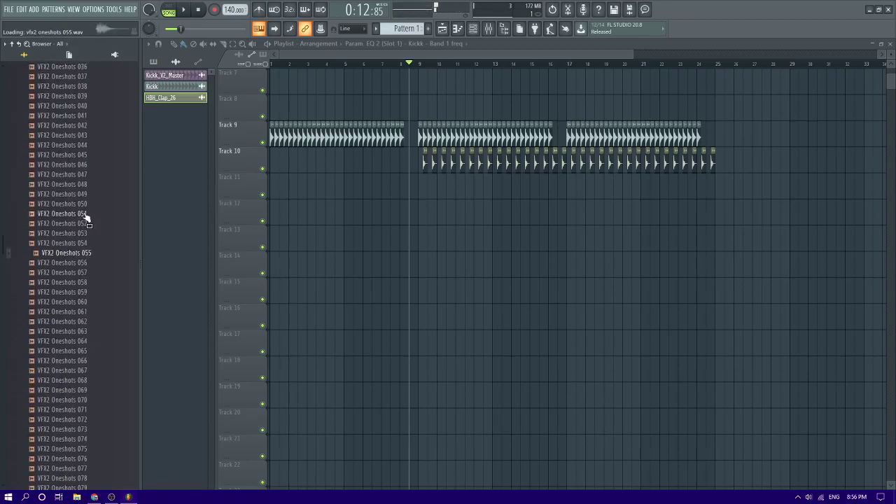
scroll(85, 217, up, 4)
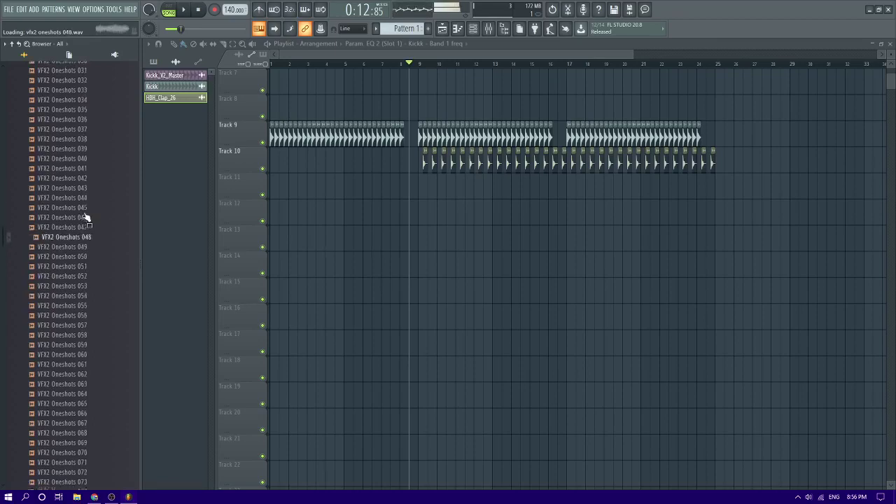
key(Up)
key(Up)
key(Up)
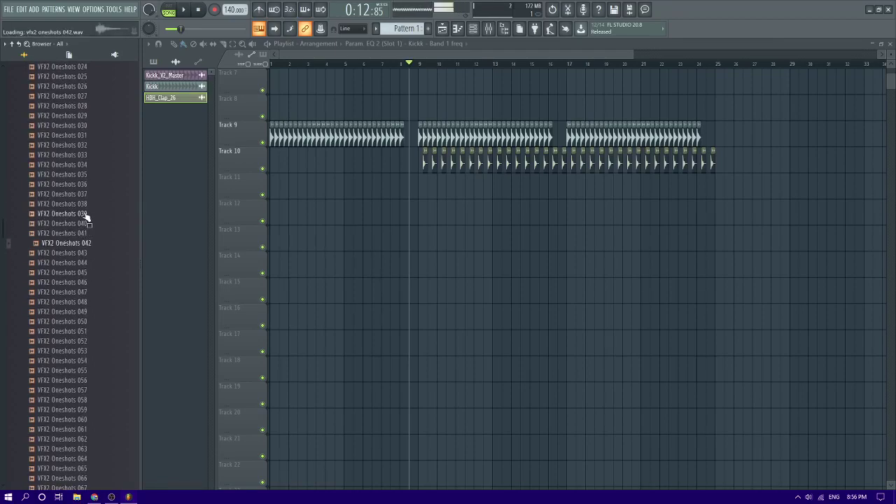
- Place the VFX2 Oneshots 042 sample on Track 13 and reverse it
drag(79, 245, 340, 243)
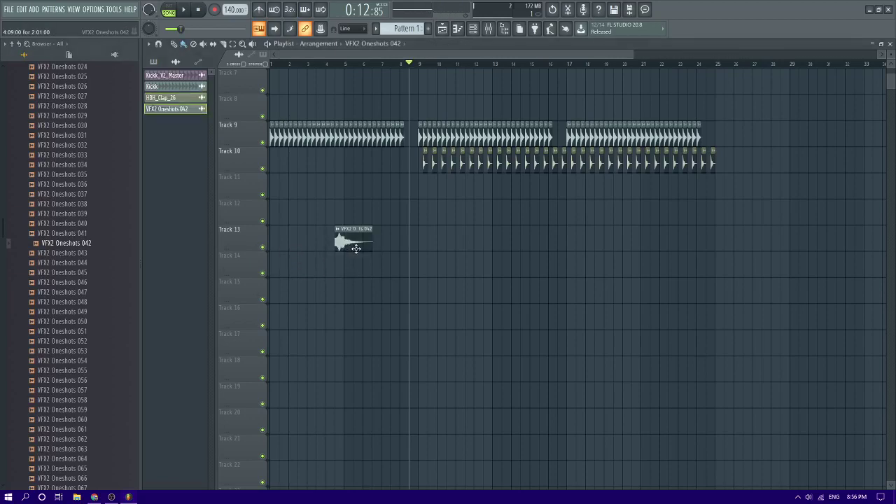
double_click(340, 242)
click(371, 279)
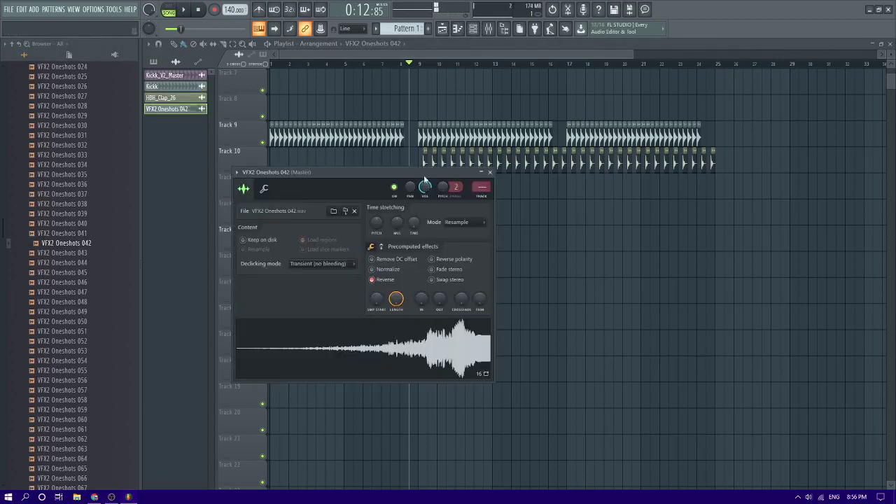
click(490, 172)
- Move the reversed VFX2 Oneshots 042 clip on Track 13 to start at bar 7
key(space)
key(space)
drag(364, 243, 391, 239)
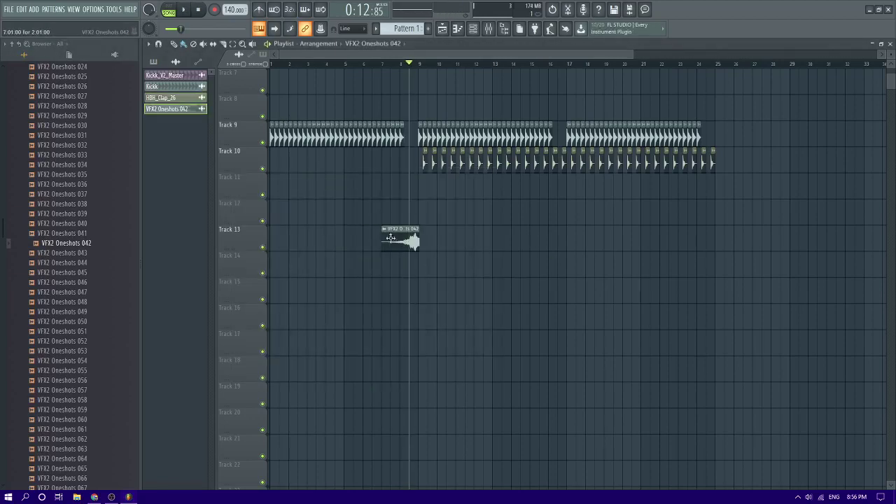
- Set the reversed clip's time stretching mode to Auto and route it to mixer insert 3 with a lowered level
click(384, 229)
click(476, 292)
click(441, 258)
double_click(413, 242)
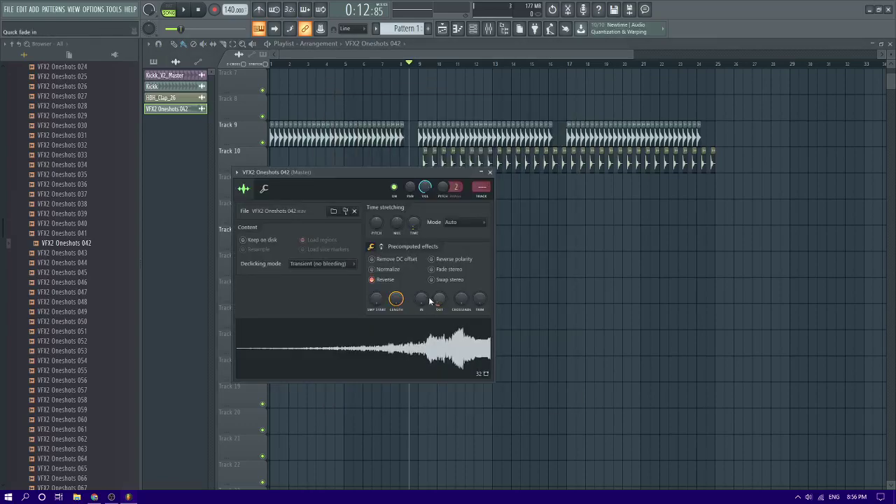
click(483, 199)
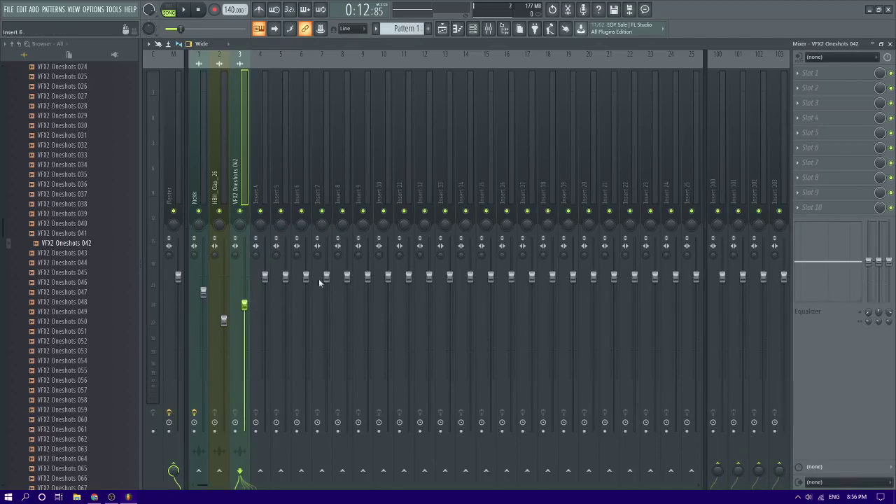
- Try X-Click Stereo in slot 3 of the VFX2 Oneshots 042 insert with threshold about 35 and shape 36
click(829, 109)
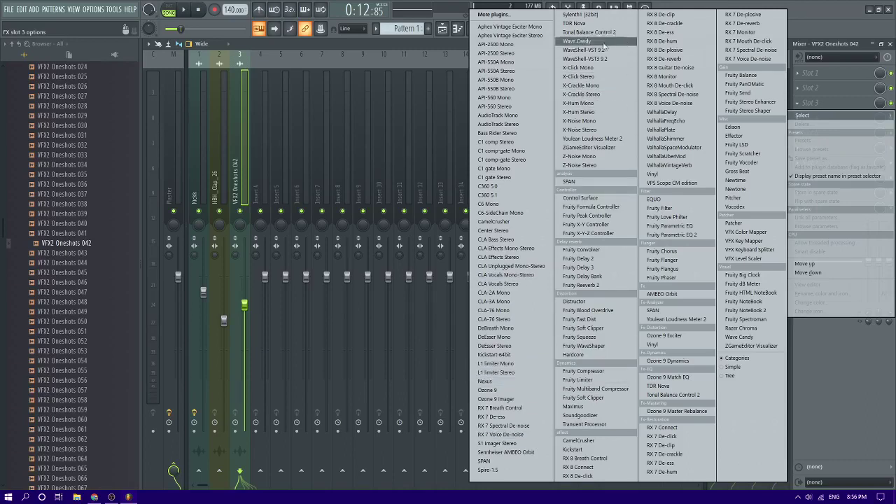
click(591, 78)
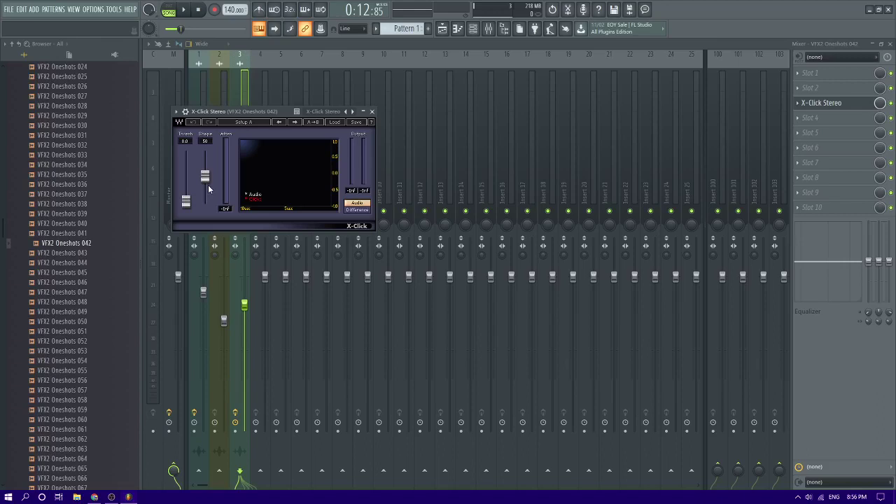
key(space)
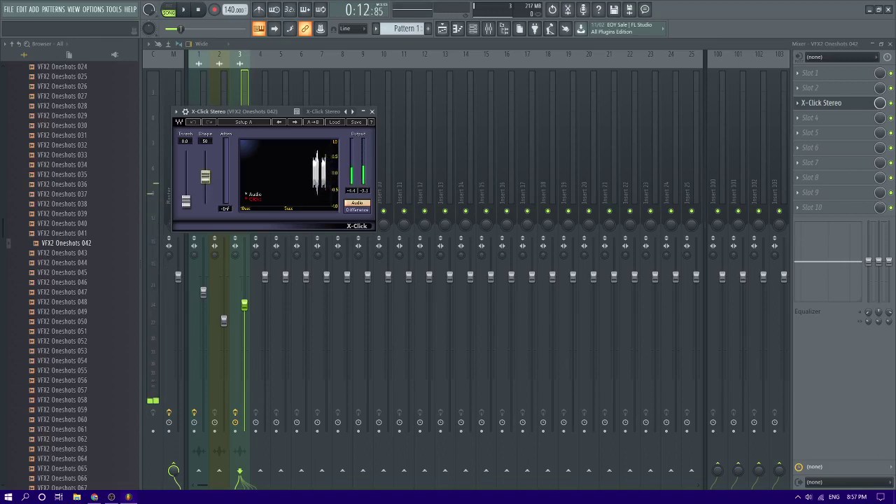
drag(210, 184, 186, 184)
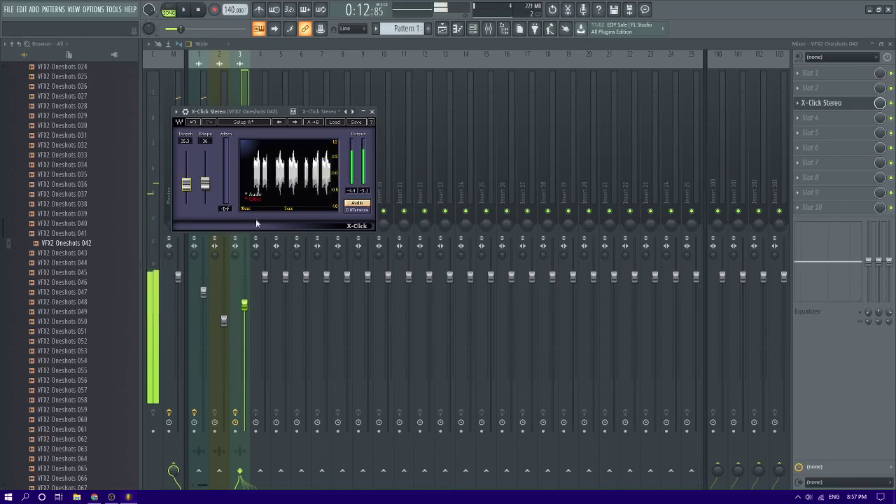
- Add Fruity Parametric EQ 2 in slot 2 of the VFX2 Oneshots 042 insert, try a cut on band 5 and reset the band
click(810, 87)
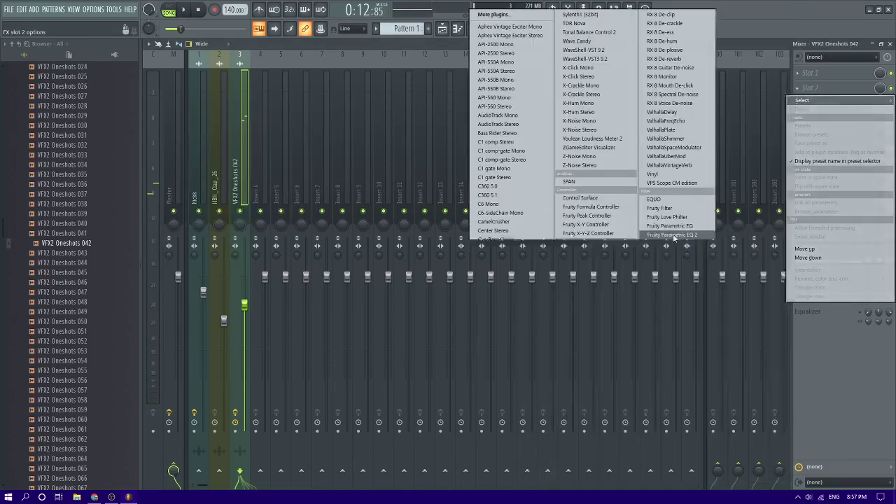
click(672, 235)
drag(285, 175, 284, 188)
key(space)
right_click(284, 187)
click(298, 199)
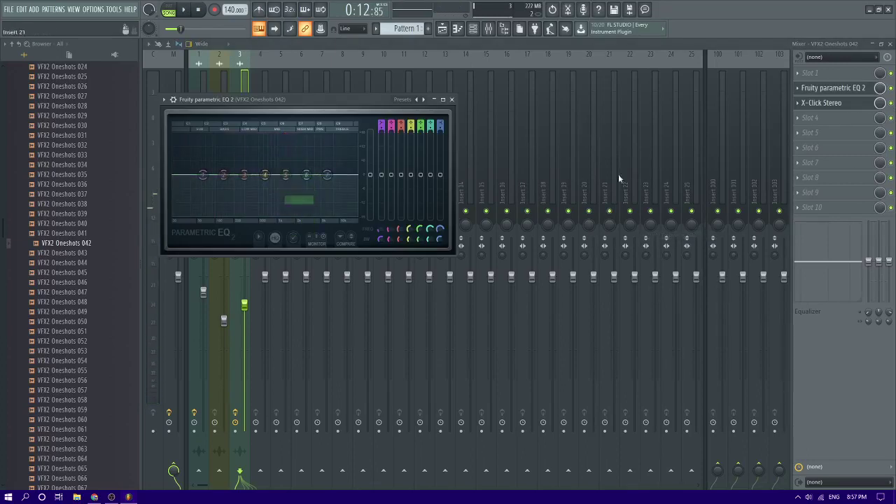
- Replace X-Click Stereo in slot 3 with RX 8 De-click
click(799, 104)
mouse_move(805, 115)
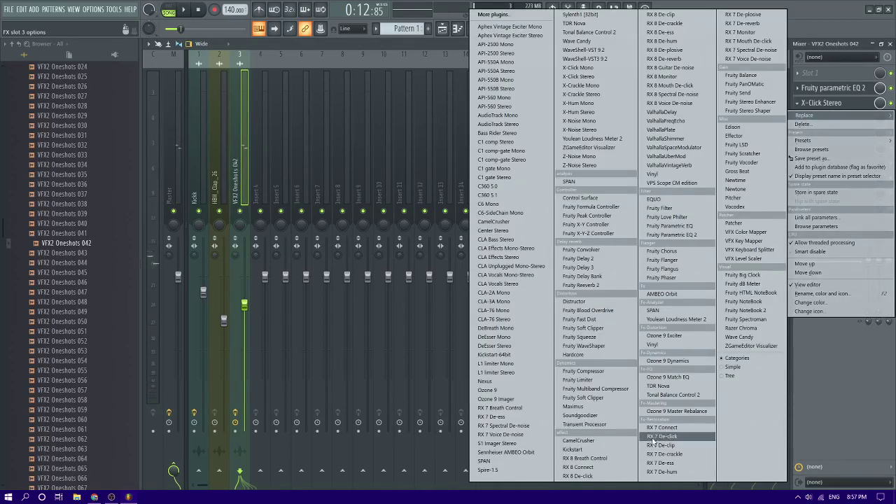
click(578, 477)
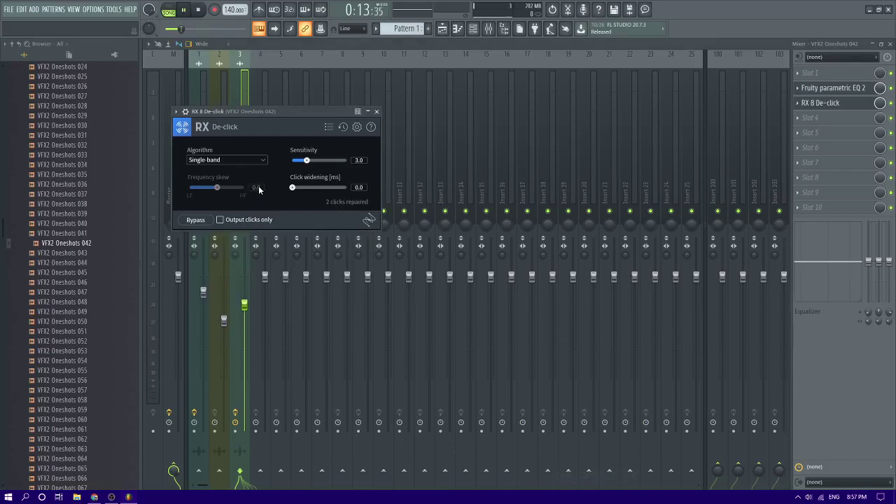
- Solo Track 13 in the playlist and select the time range from bar 7 to bar 9
click(444, 30)
right_click(263, 246)
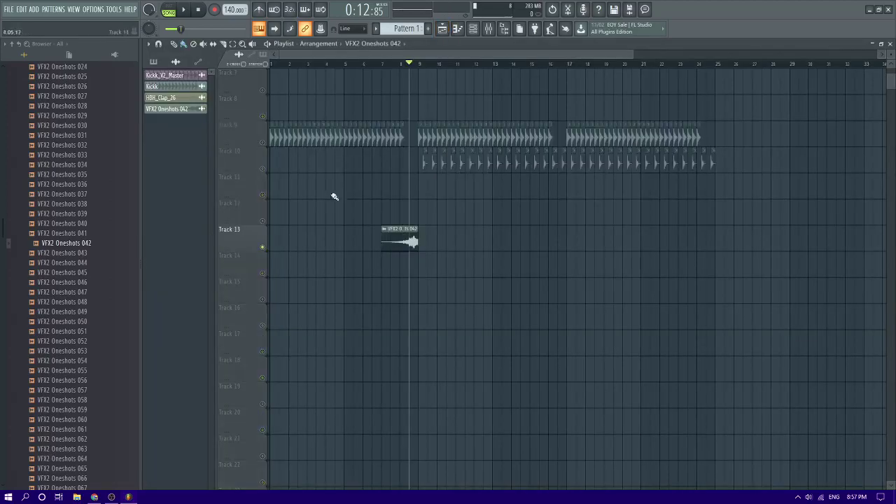
drag(382, 68, 417, 82)
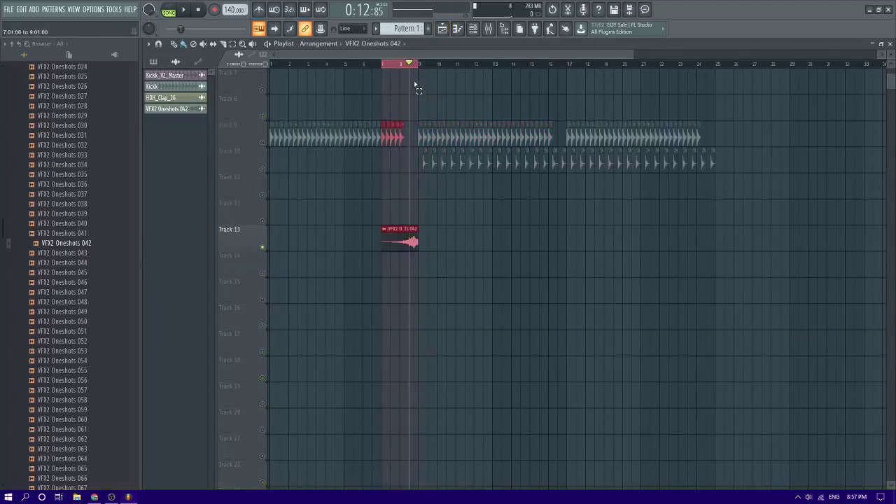
- Arm the VFX2 Oneshots 042 mixer track for recording and render it to a wave file
click(488, 31)
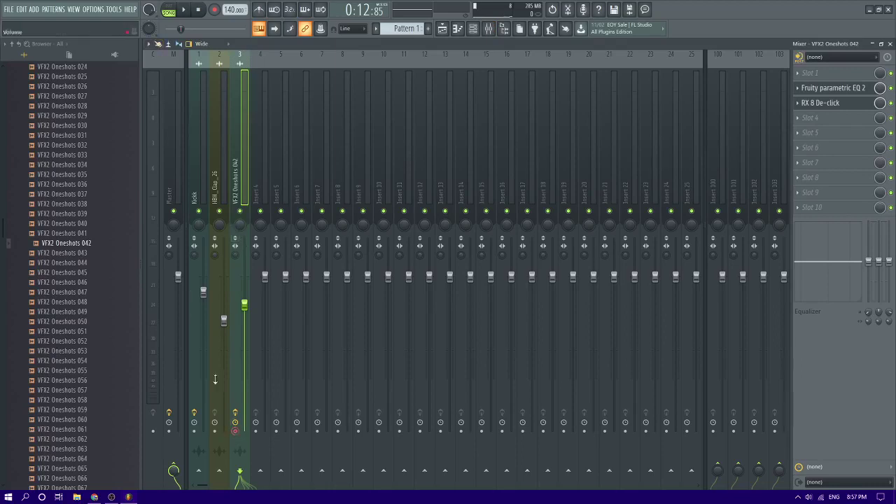
click(149, 44)
click(276, 64)
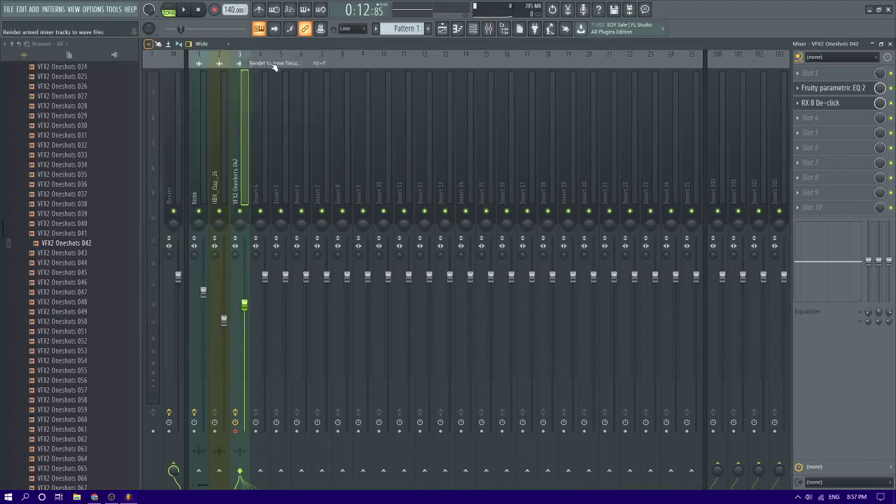
click(516, 330)
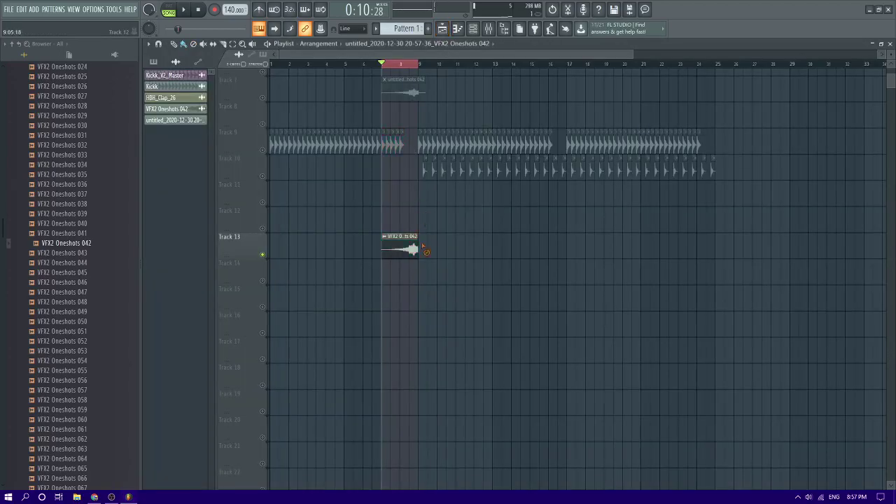
- Delete the original reversed clip from Track 13 and remove RX 8 De-click from slot 3 of its mixer insert
right_click(409, 254)
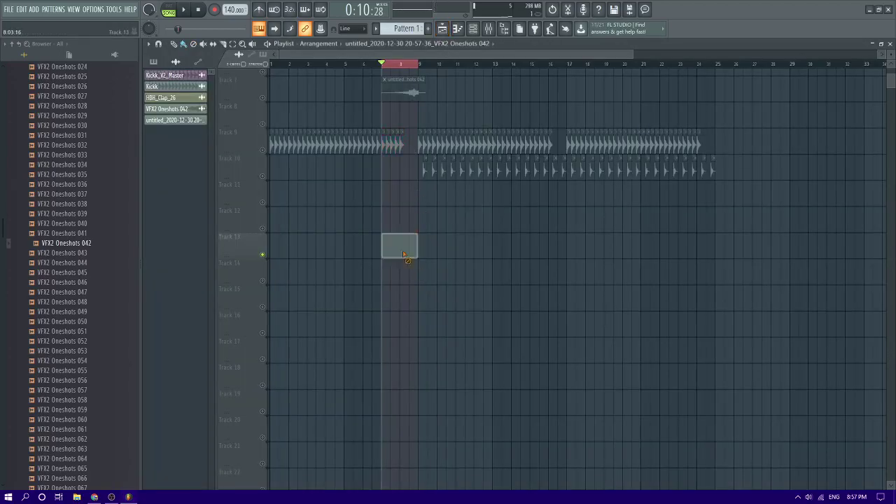
click(489, 29)
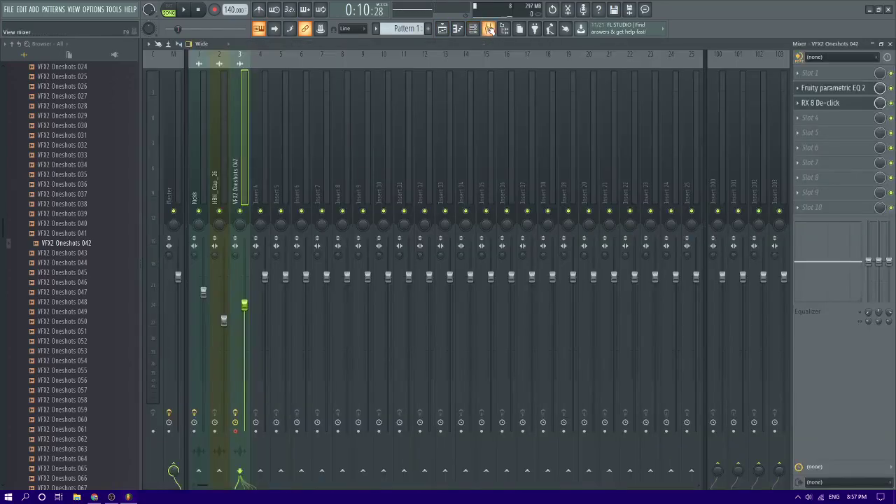
click(800, 105)
click(805, 124)
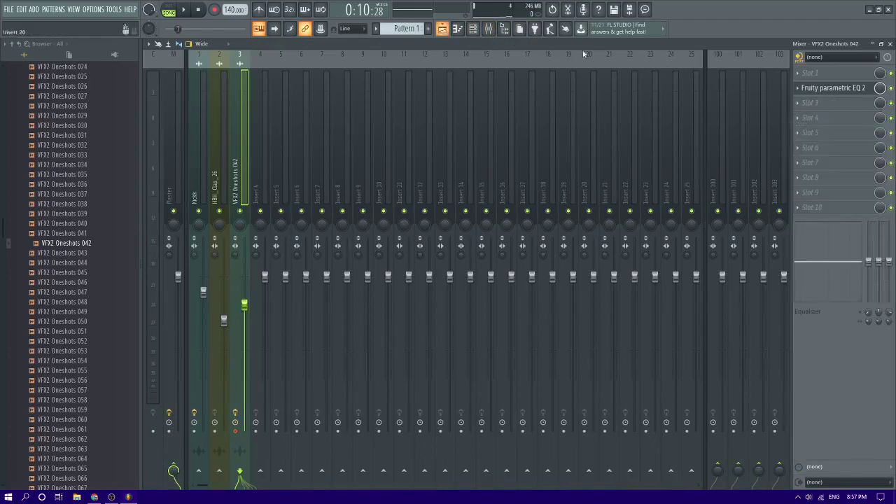
- Turn off soloing so all playlist tracks are active and play the arrangement from bar 7
click(443, 29)
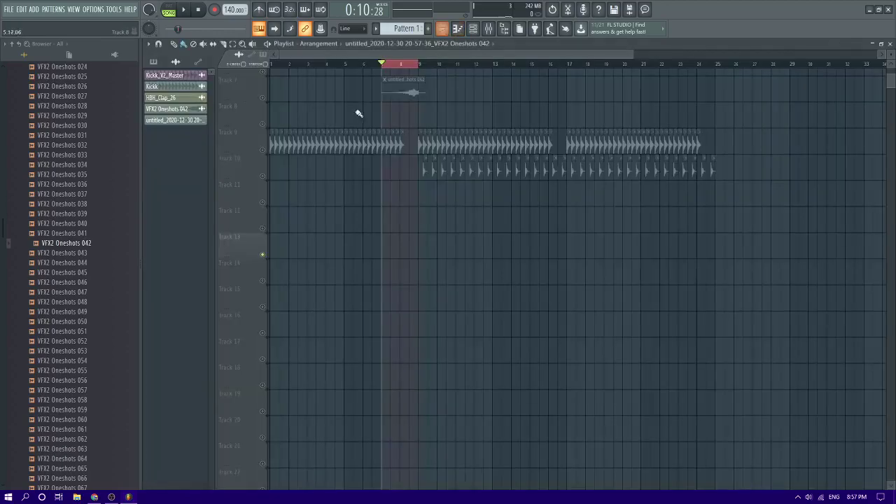
right_click(263, 98)
right_click(263, 98)
key(space)
- Clear the time selection and lower the channel volume of the rendered clip on Track 7 to about 58%
scroll(378, 106, up, 3)
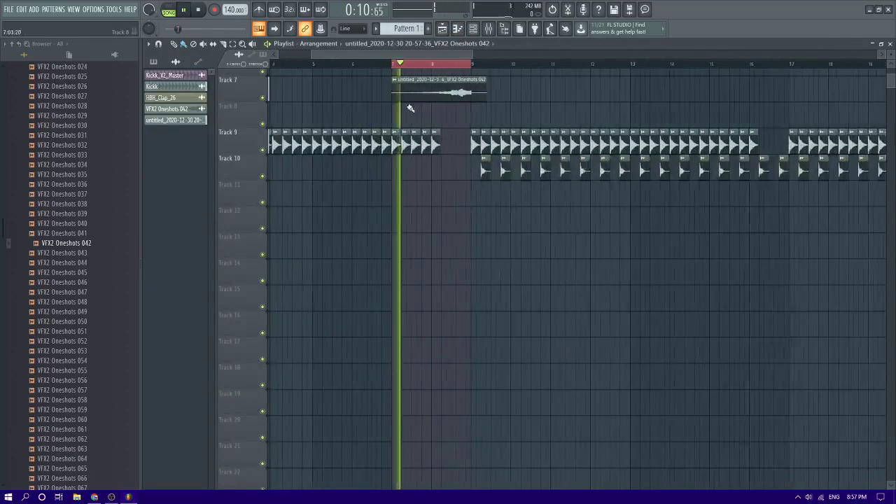
scroll(413, 111, up, 1)
double_click(455, 119)
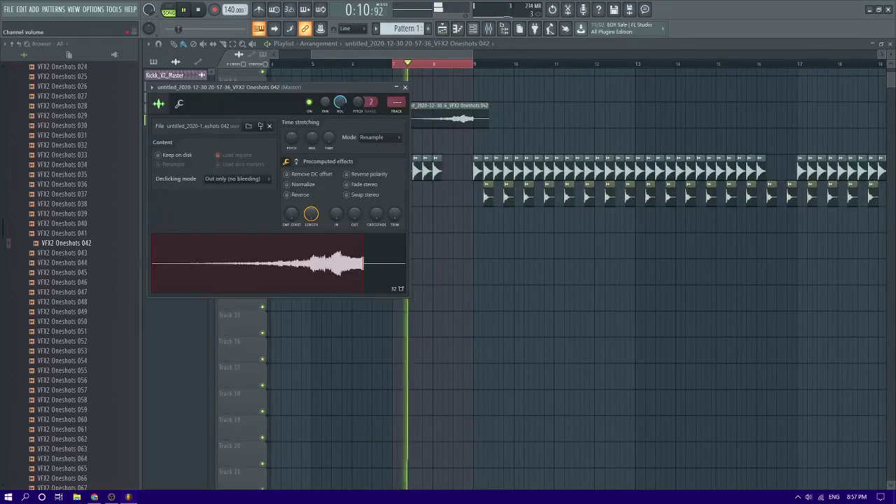
double_click(416, 65)
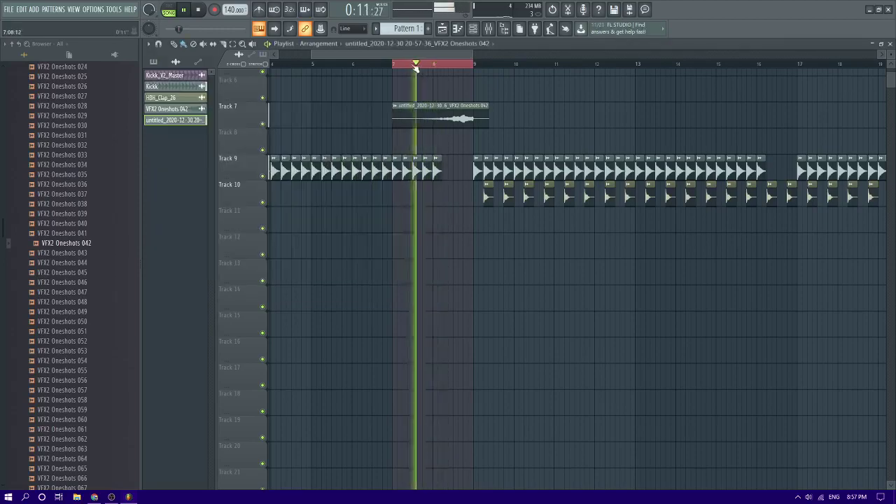
double_click(448, 107)
drag(341, 102, 340, 111)
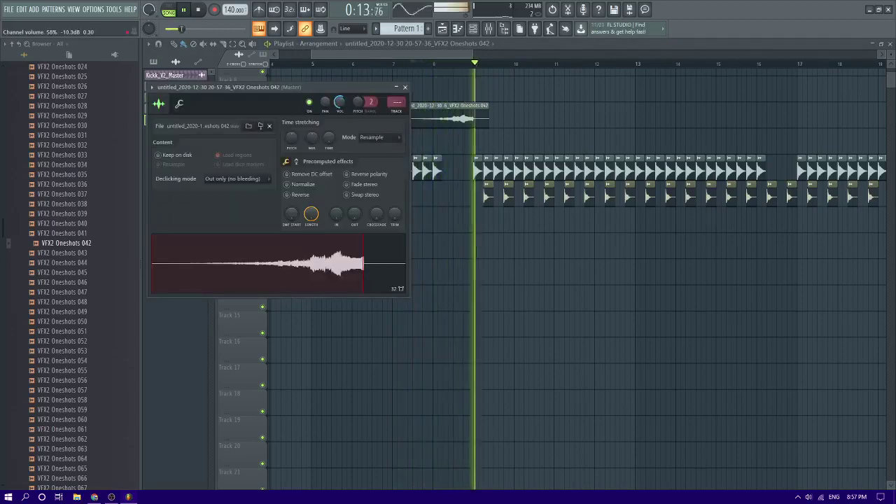
- Route the rendered clip to mixer insert 4 and add Fruity Reeverb 2 in slot 3 with a 54% wet level
key(space)
key(space)
key(ctrl+l)
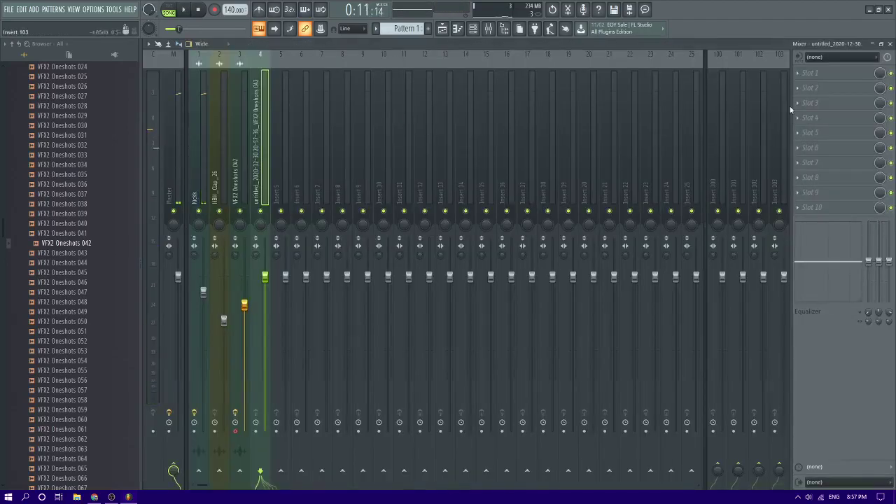
click(809, 103)
click(581, 285)
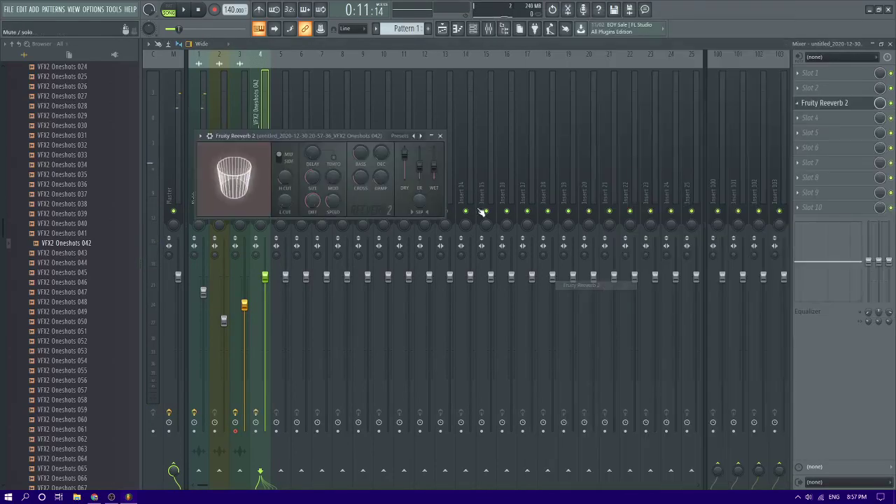
drag(434, 168, 434, 162)
key(space)
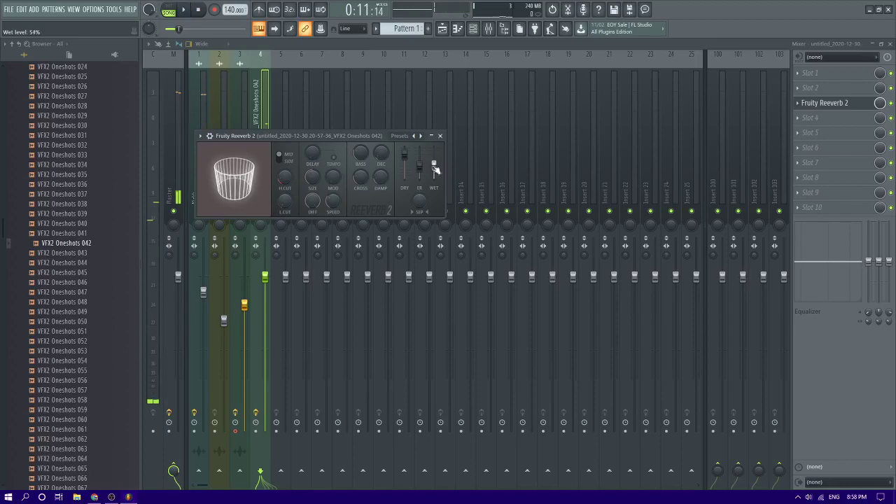
- Add Fruity Delay Bank in slot 4 of mixer insert 4 with the Classic ping pong preset and play the arrangement
click(813, 118)
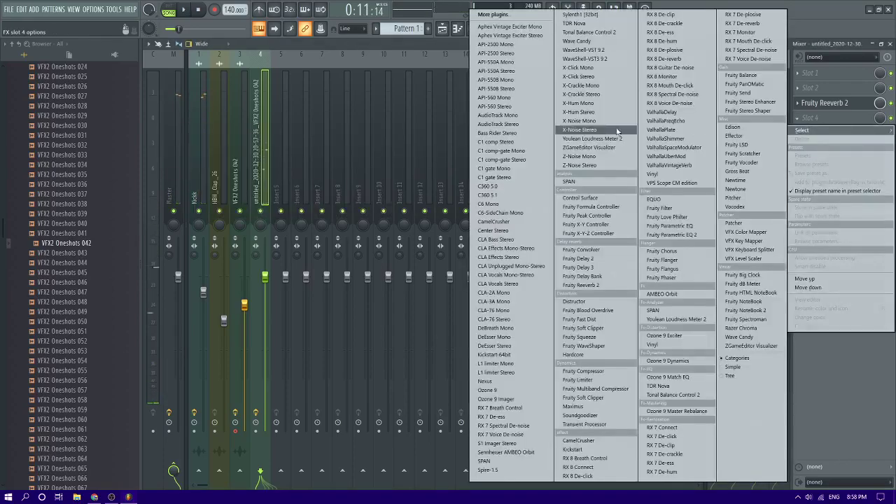
click(582, 276)
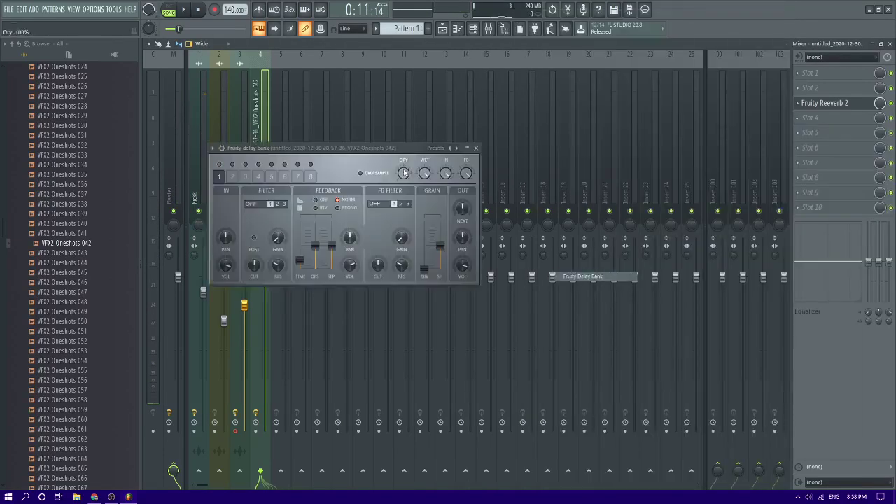
click(456, 147)
click(483, 218)
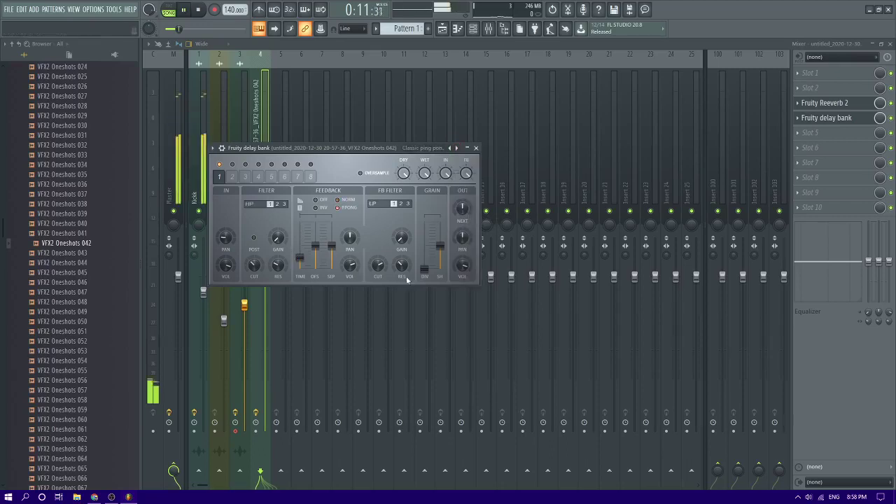
key(space)
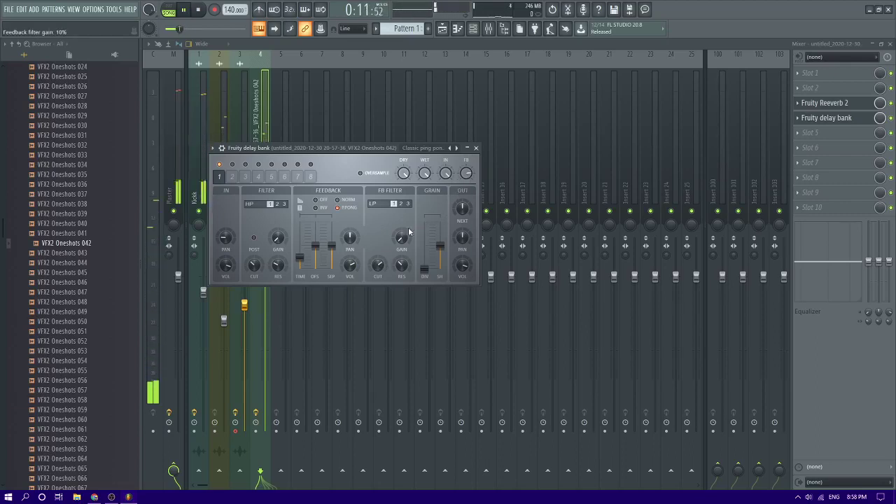
- Review the playlist clips during playback and inspect the channel settings of the rendered clip on Track 7
ctrl+scroll(483, 166, down, 3)
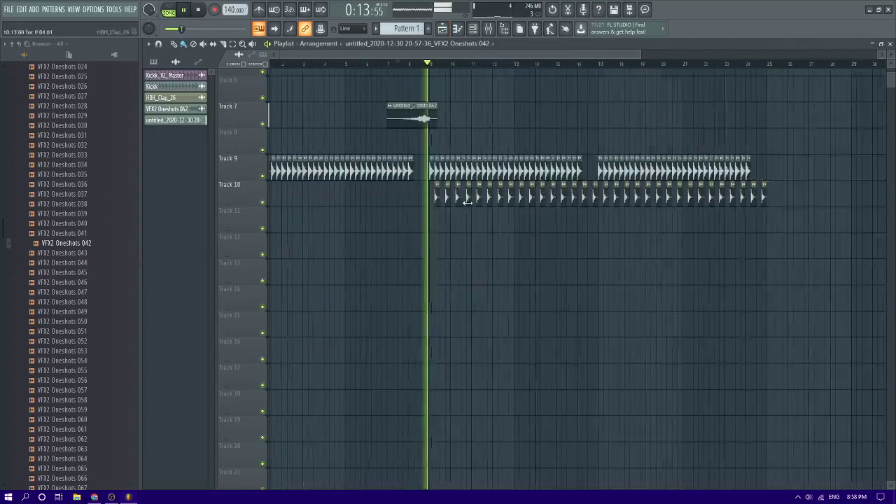
scroll(490, 250, up, 4)
ctrl+scroll(482, 184, down, 2)
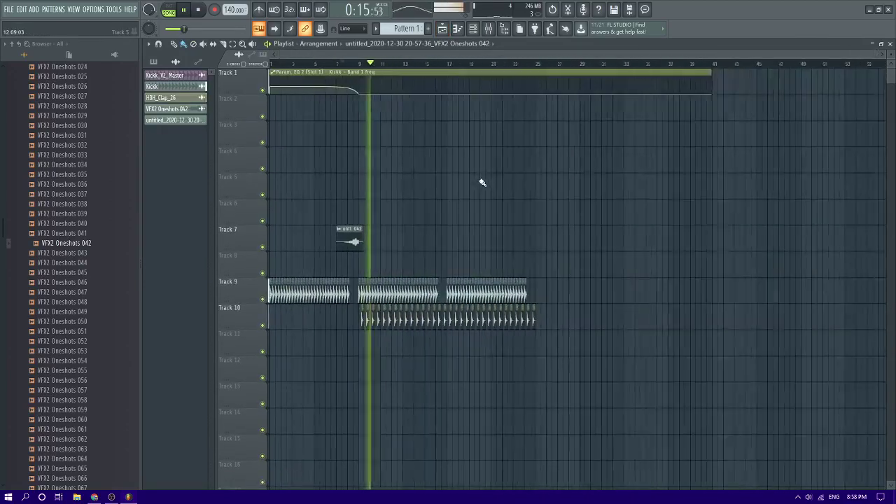
ctrl+scroll(386, 225, up, 3)
double_click(324, 237)
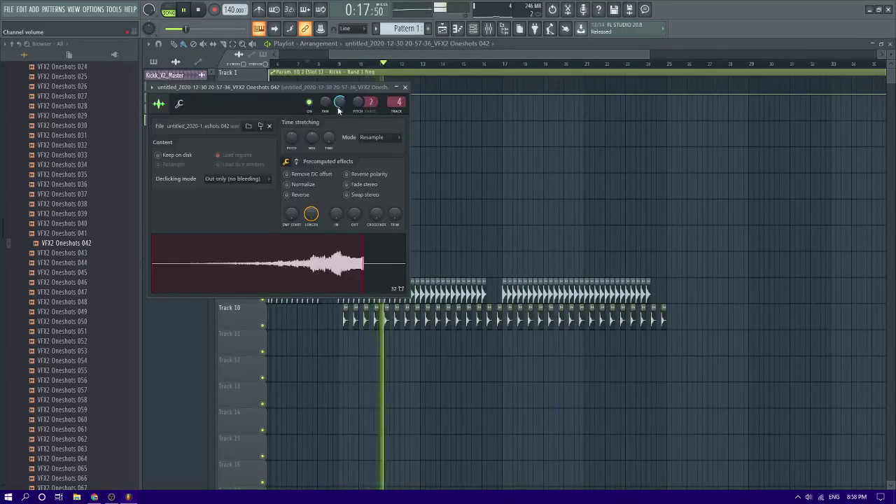
key(Escape)
- Browse the Vengeance sample library to the Vengeance Essential Clubsounds Vol.4 folder and stop playback
scroll(136, 180, up, 6)
click(18, 54)
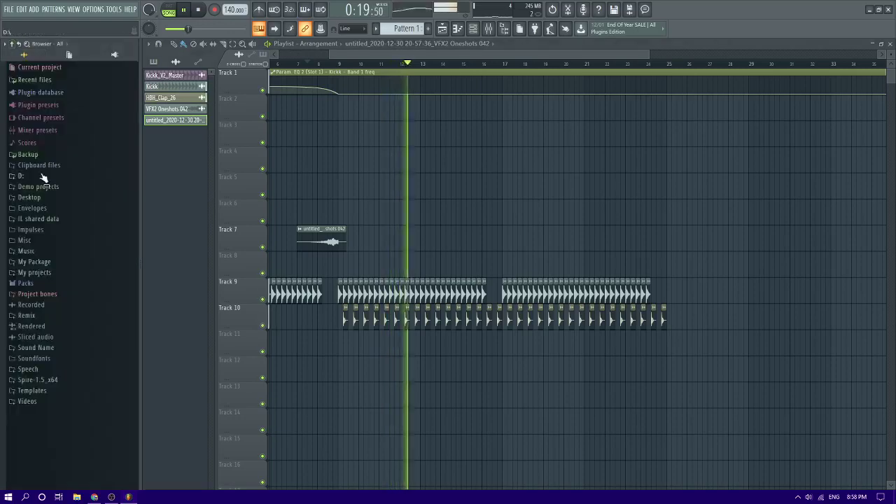
click(32, 266)
scroll(35, 268, down, 5)
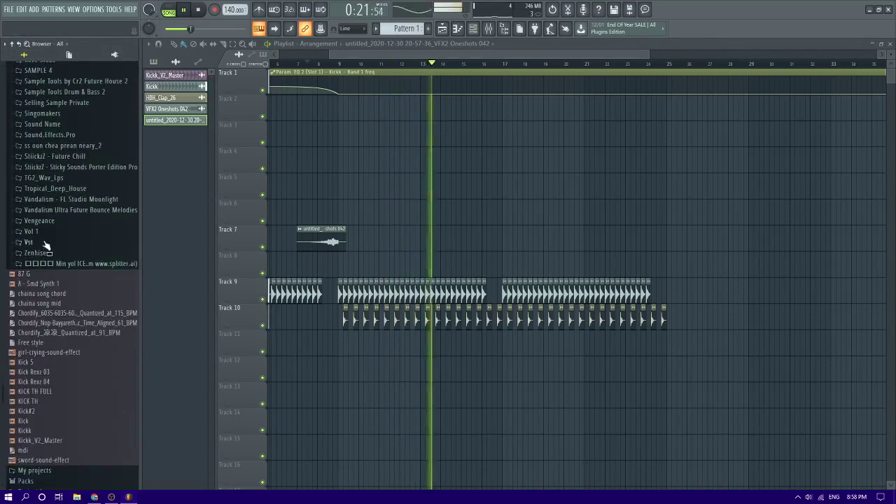
click(42, 217)
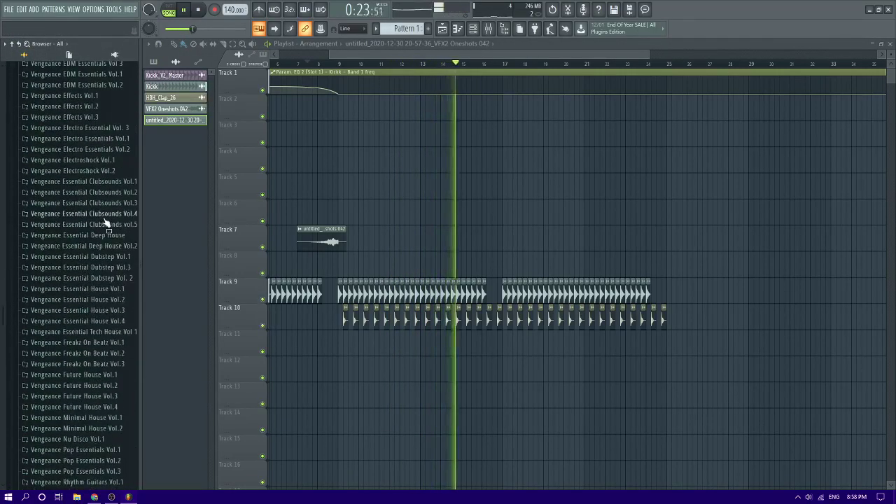
key(space)
click(91, 212)
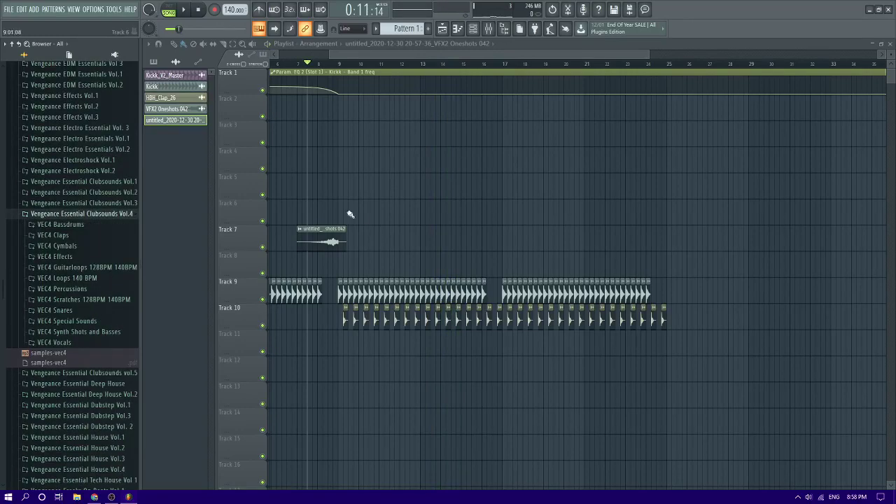
- Show the unsorted channels in the channel rack and add a Sytrus instrument channel
click(472, 28)
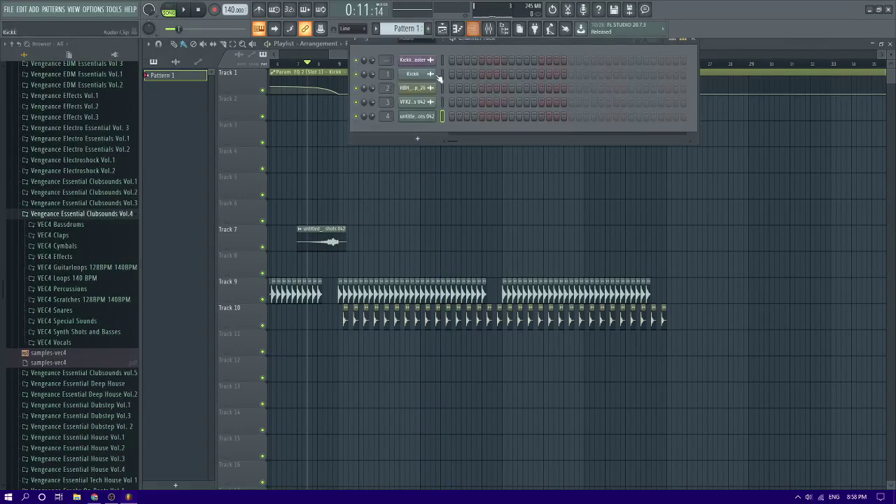
click(422, 77)
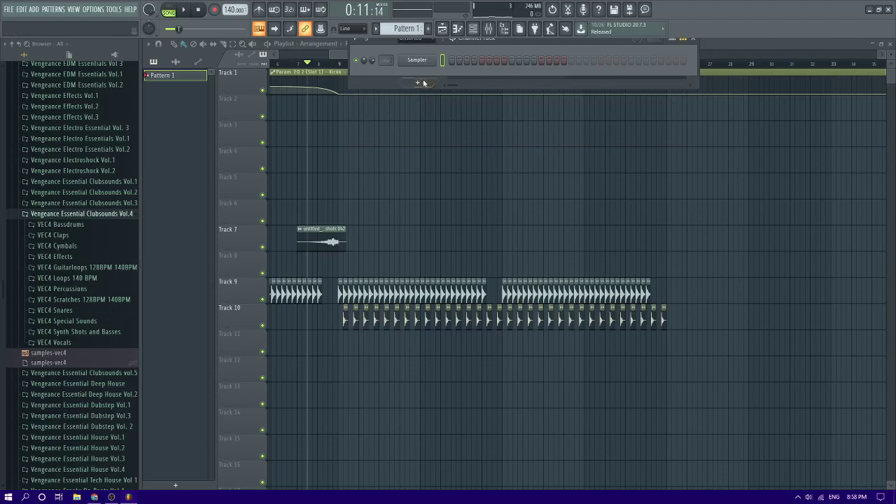
click(419, 83)
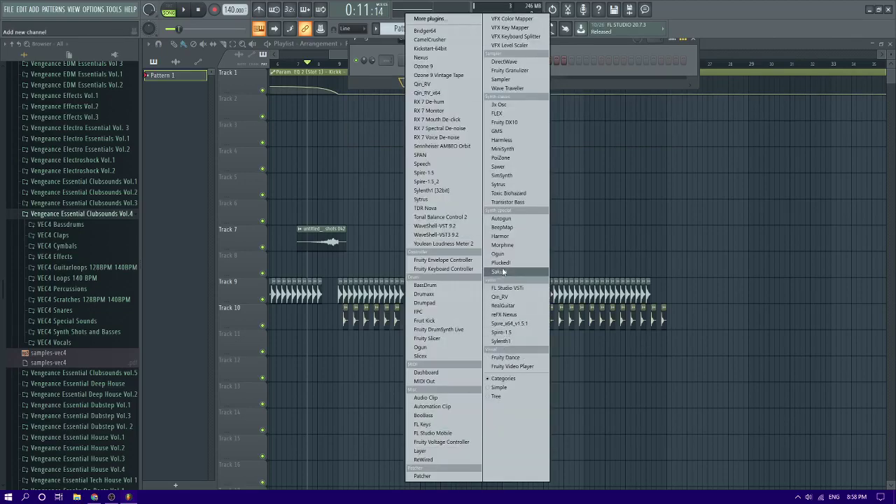
click(505, 194)
- Load the Perc bass preset in Sytrus and advance to the Perc 2 preset
right_click(533, 102)
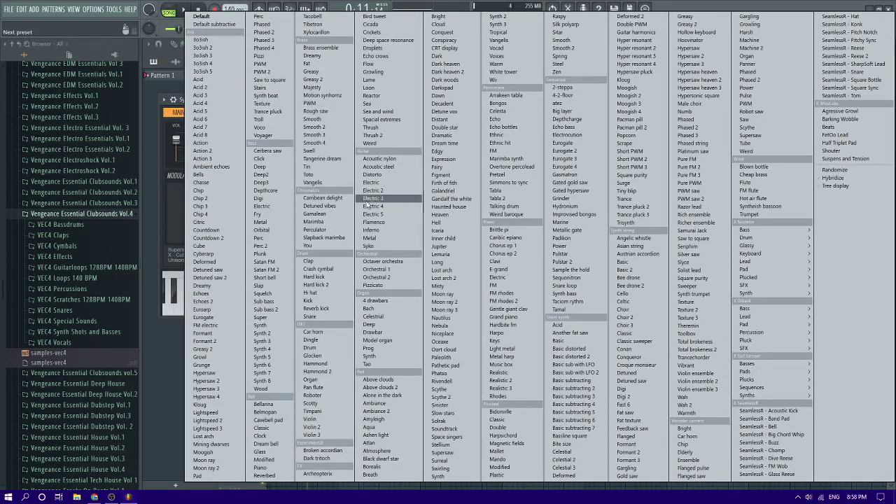
click(269, 241)
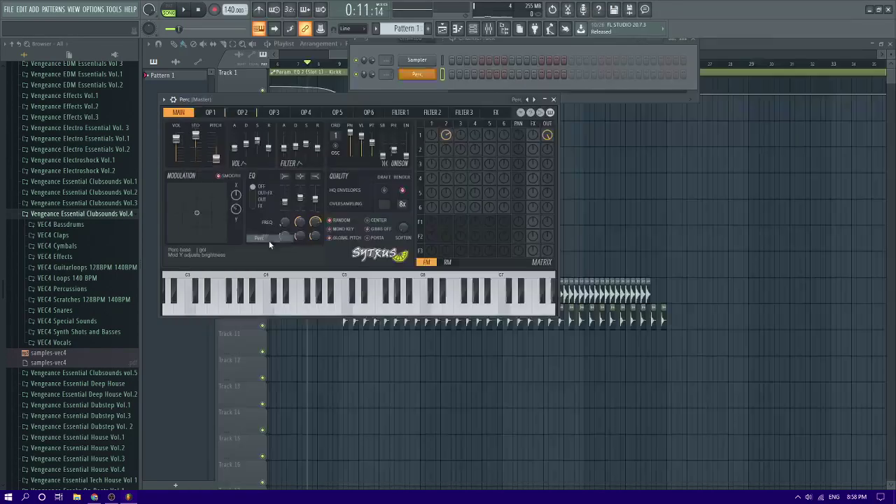
click(537, 100)
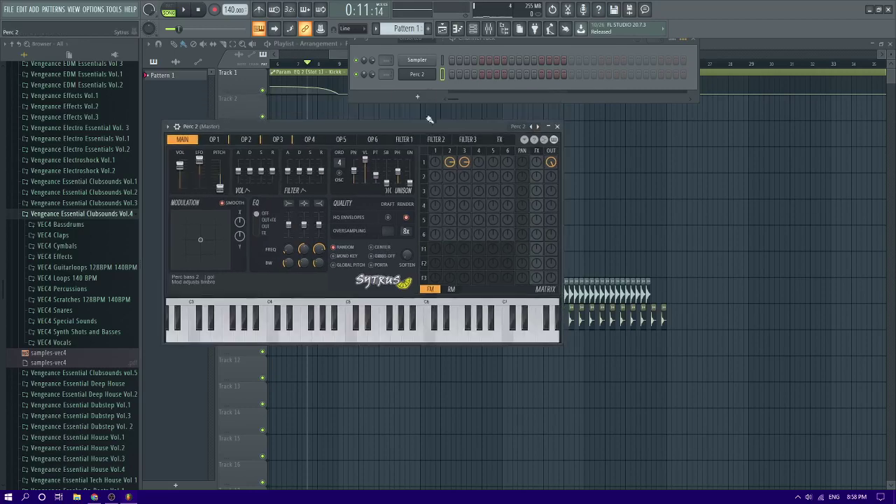
click(392, 81)
click(393, 83)
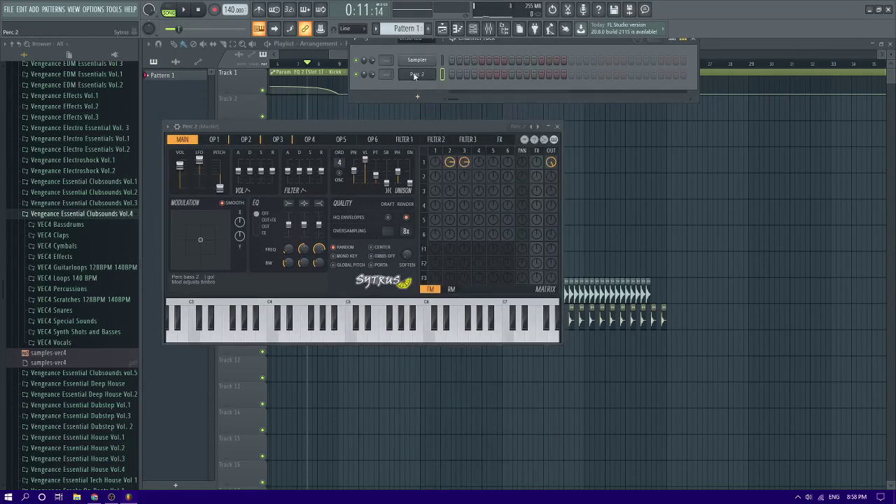
- Clone the Perc 2 channel, audition the Deep and Deep2 bass presets in the clone, and settle on Deep2
right_click(417, 74)
click(452, 155)
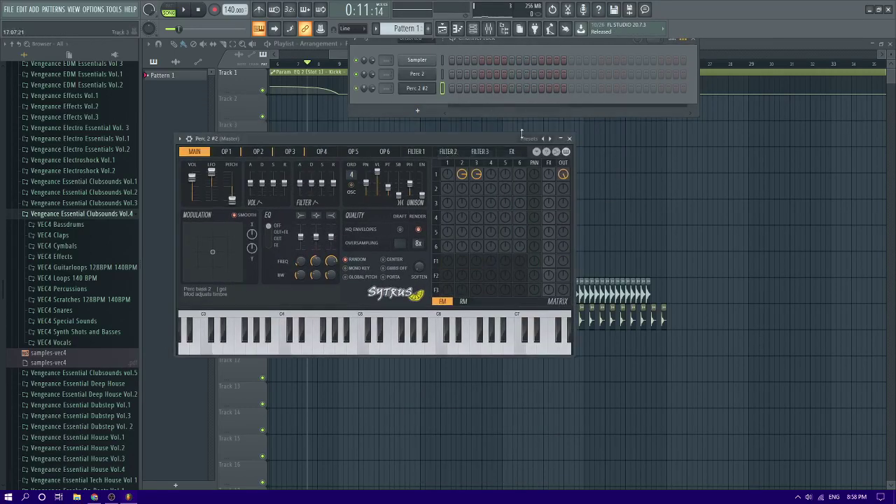
click(540, 140)
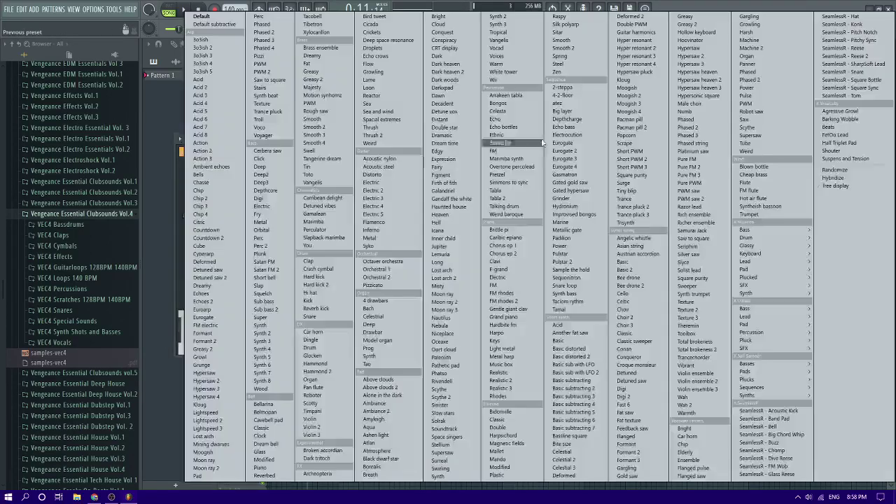
click(271, 174)
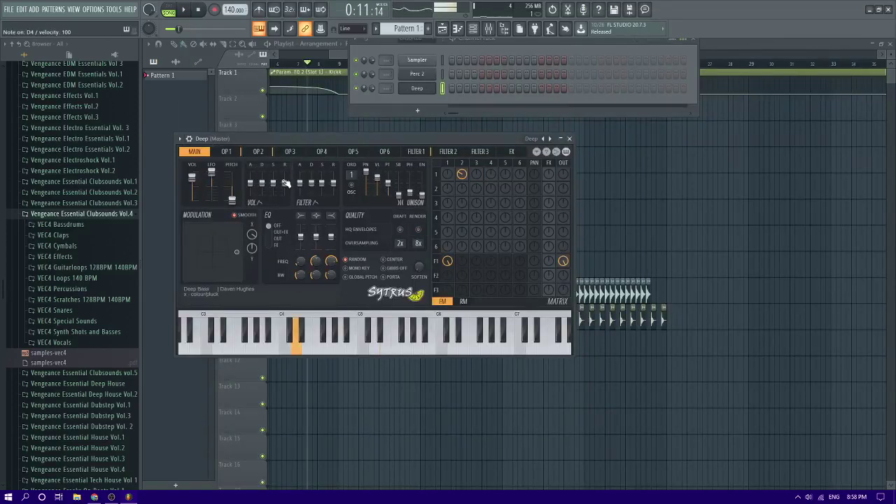
click(550, 140)
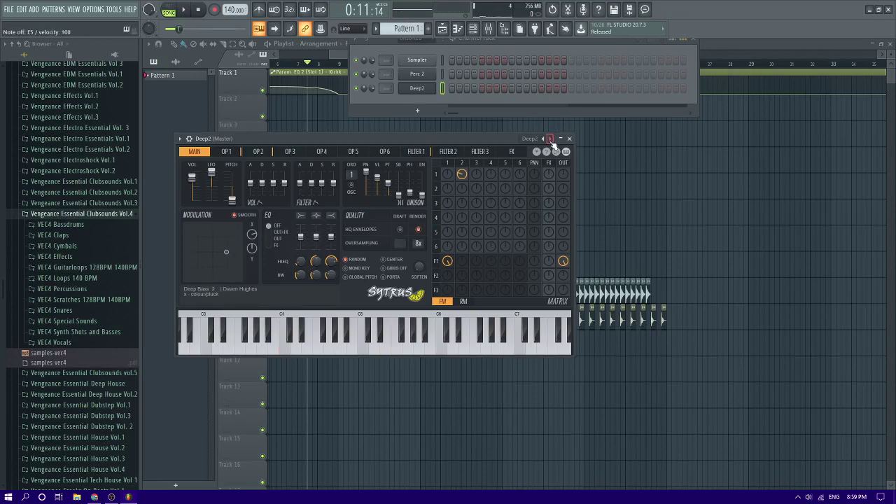
click(546, 139)
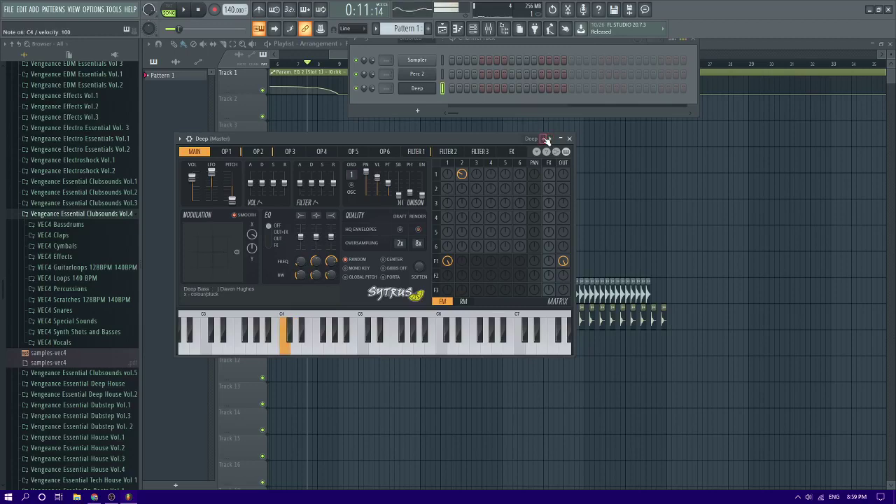
click(551, 139)
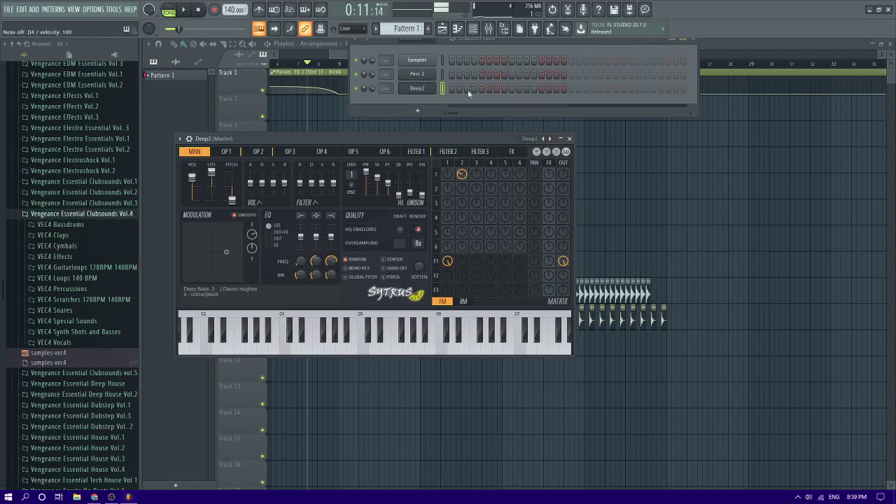
- Place three consecutive one-beat E4 notes from the start of bar 1 in the Deep2 channel's piano roll
right_click(419, 90)
click(448, 89)
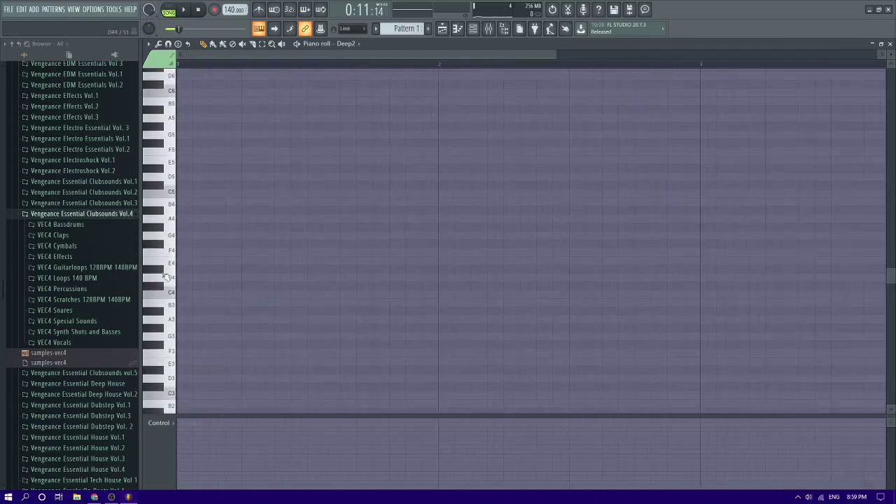
drag(178, 287, 213, 268)
scroll(269, 266, down, 2)
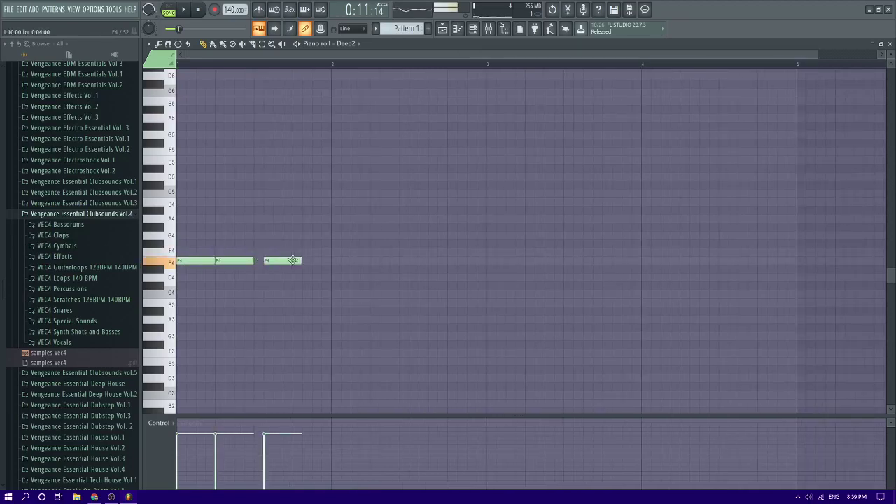
drag(293, 260, 286, 259)
double_click(288, 260)
click(495, 302)
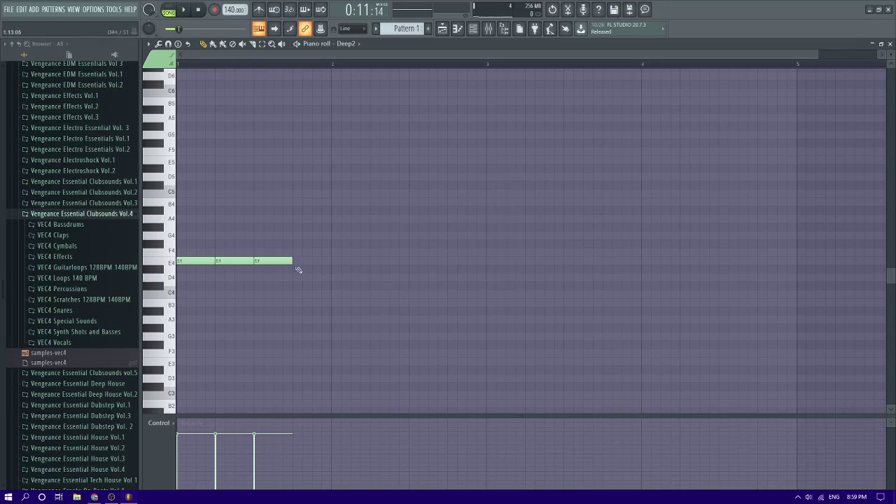
- Shorten the E4 notes slightly and duplicate them into an evenly spaced run of sixteen filling bars 1 to 4
key(ctrl+a)
scroll(231, 266, up, 5)
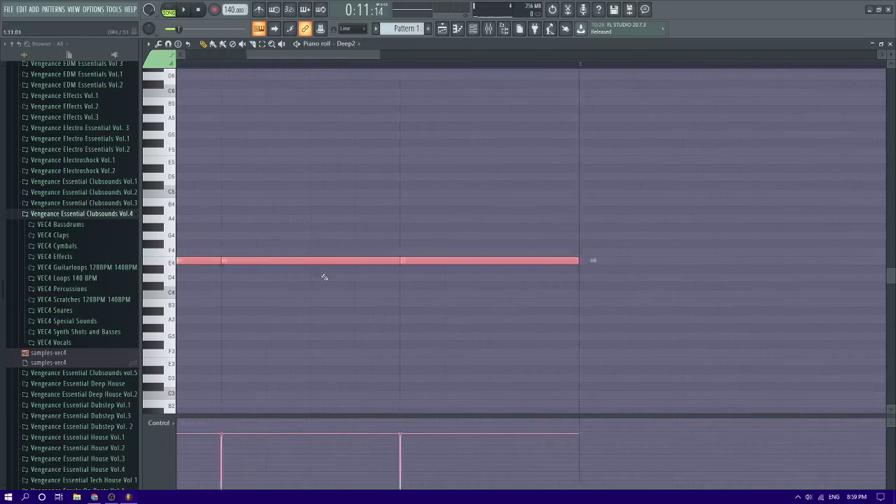
scroll(429, 262, down, 5)
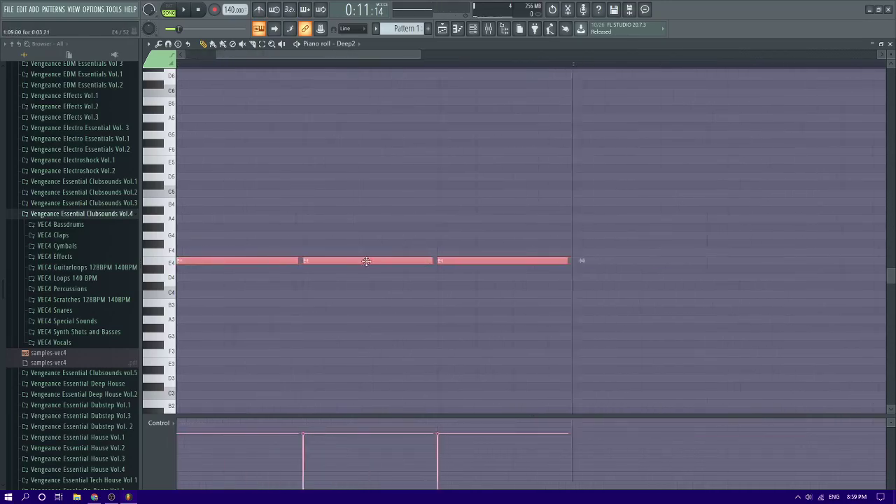
key(ctrl+b)
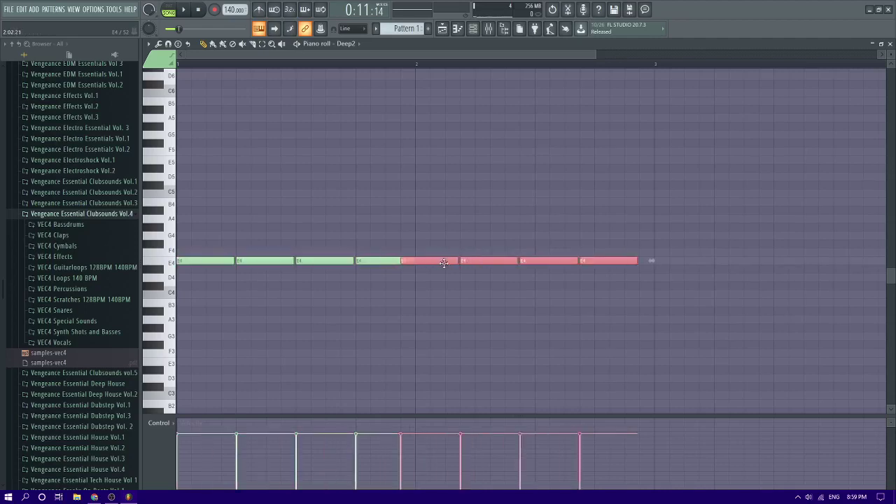
scroll(350, 263, down, 3)
mouse_move(437, 280)
mouse_down()
mouse_move(185, 257)
mouse_move(472, 267)
mouse_move(429, 270)
mouse_up()
key(ctrl+d)
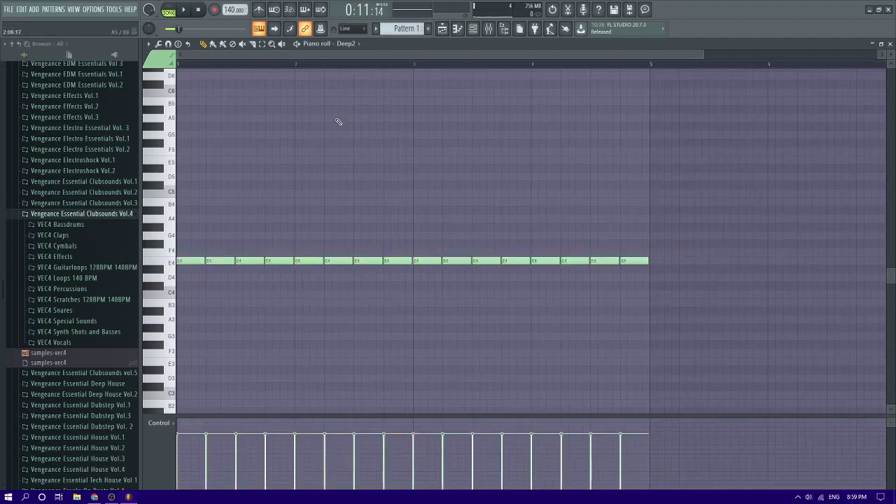
- Play Pattern 1 in pattern mode and copy all sixteen E4 notes from the Deep2 channel to Perc 2
click(297, 43)
click(457, 28)
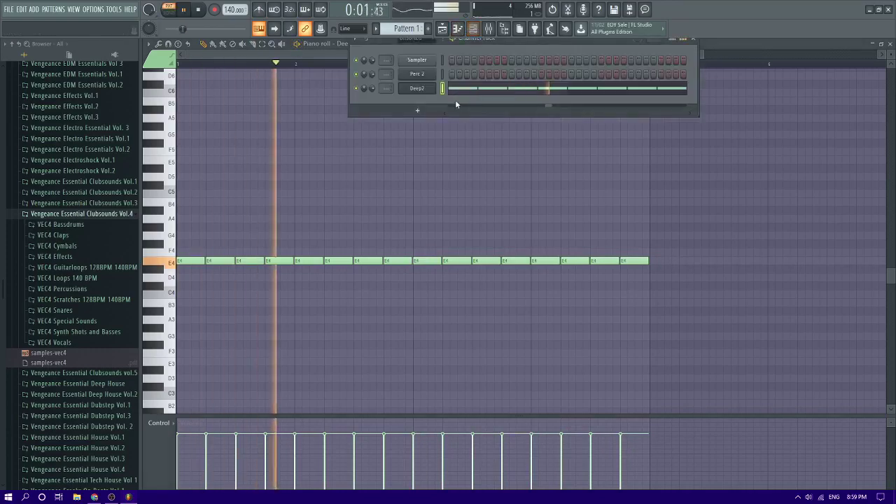
key(ctrl+a)
key(ctrl+c)
click(443, 73)
key(ctrl+v)
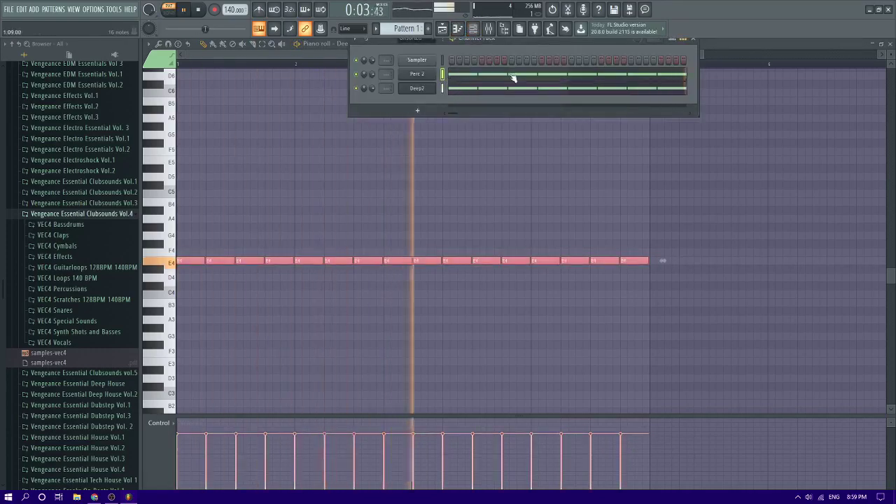
- Listen to Pattern 1 with Perc 2 and Deep2 layered and bring up the channel rack
key(space)
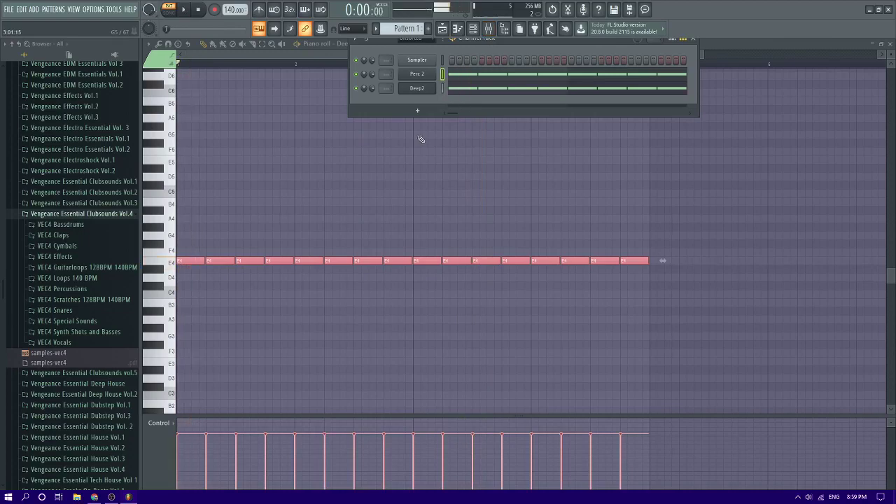
click(420, 140)
key(space)
key(F6)
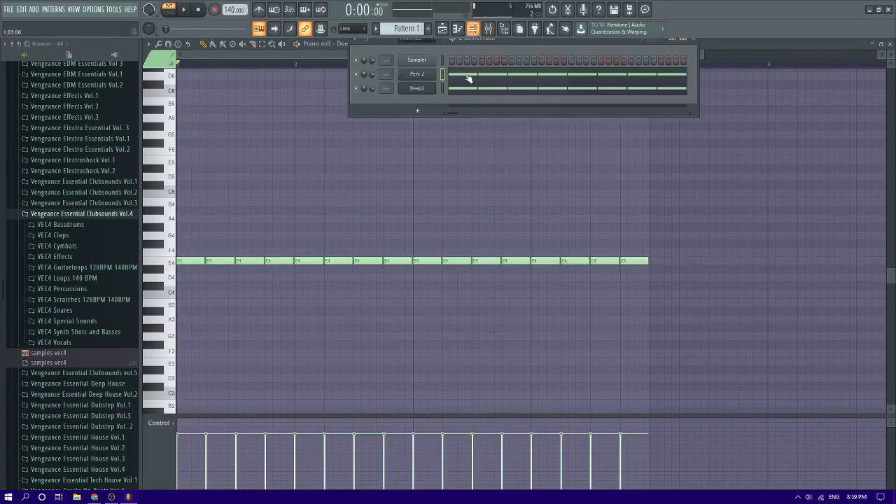
- Route the Perc 2 channel to mixer track 5 and the Deep2 channel to mixer track 6
key(space)
key(ctrl+l)
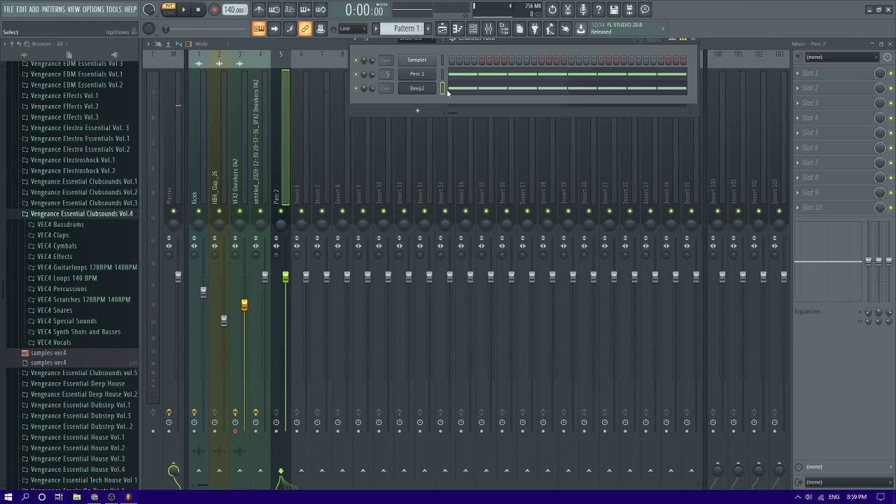
key(ctrl+l)
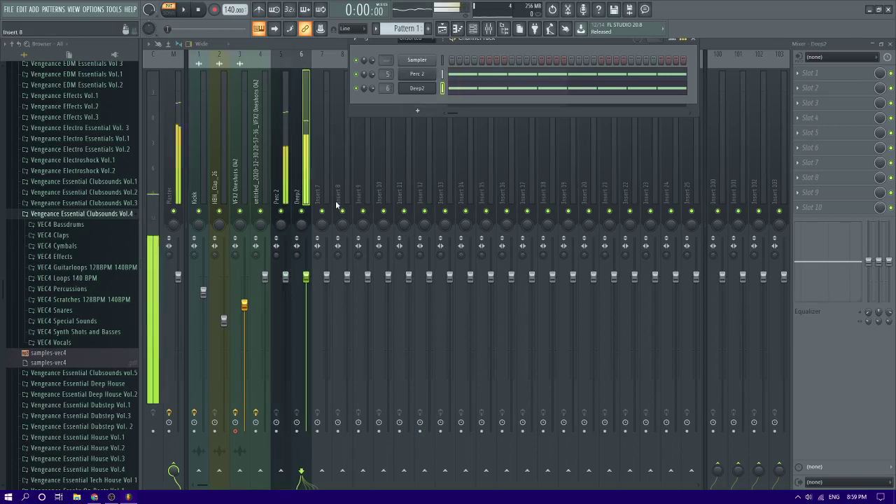
- Route the Deep2 and Perc 2 mixer tracks to Insert 7 only
right_click(322, 473)
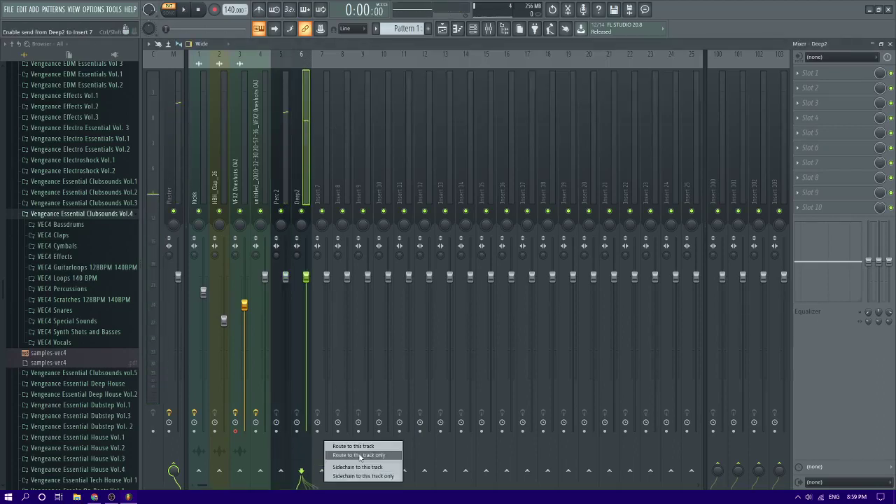
click(358, 455)
click(283, 194)
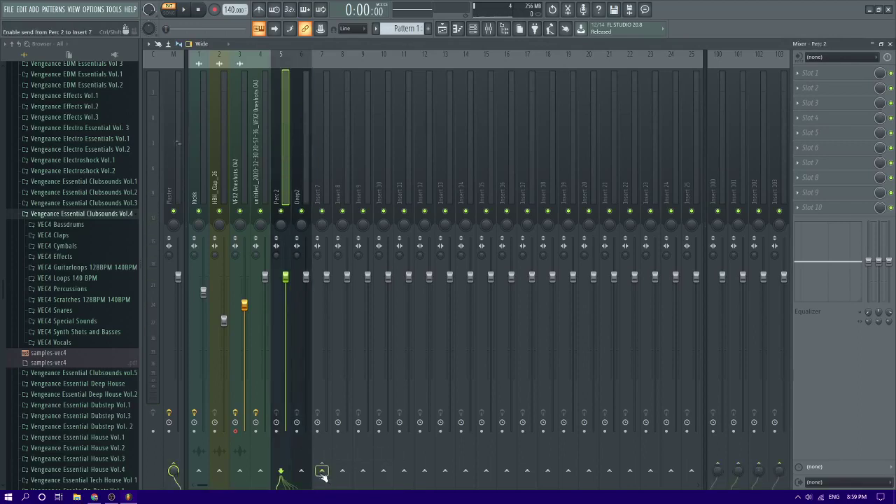
right_click(321, 473)
click(366, 457)
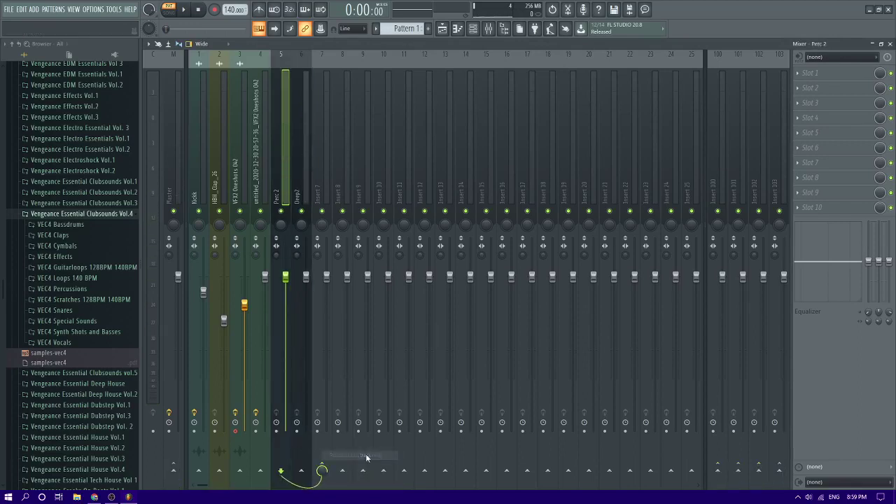
- Load Kickstart in slot 2 of Insert 7 with the Subbass Chain curve and listen to the sidechained pattern
click(322, 194)
click(843, 88)
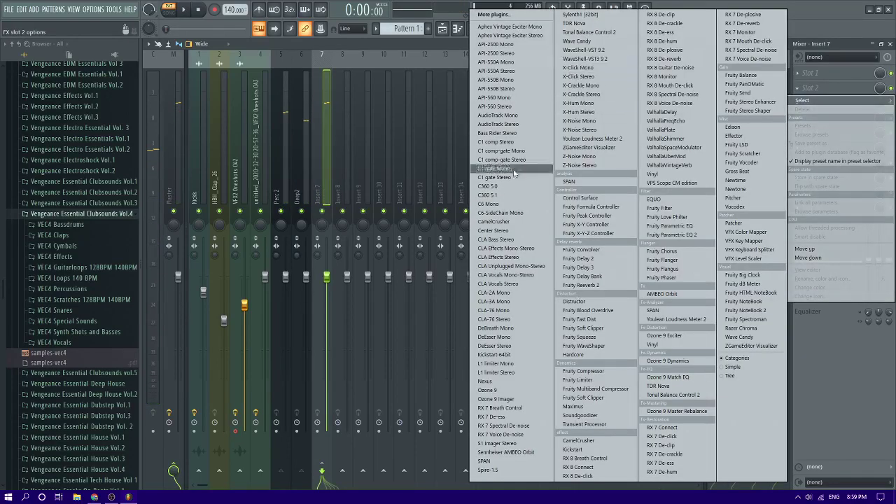
click(573, 449)
click(363, 222)
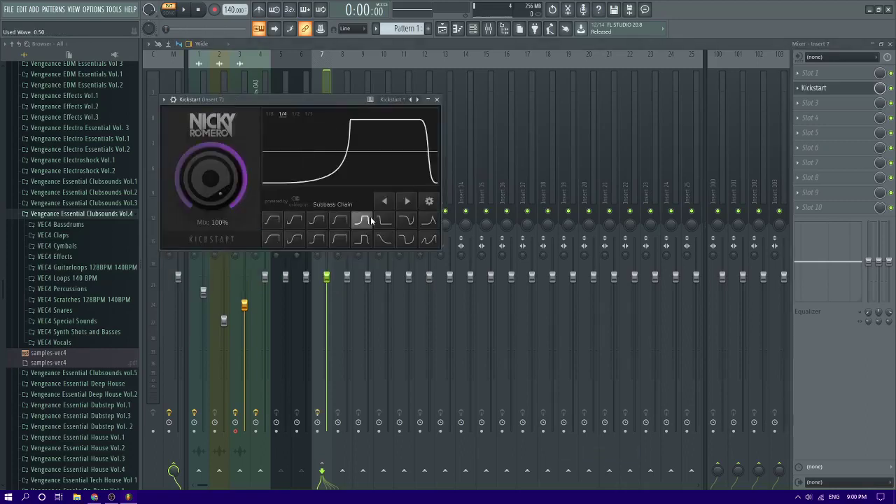
key(space)
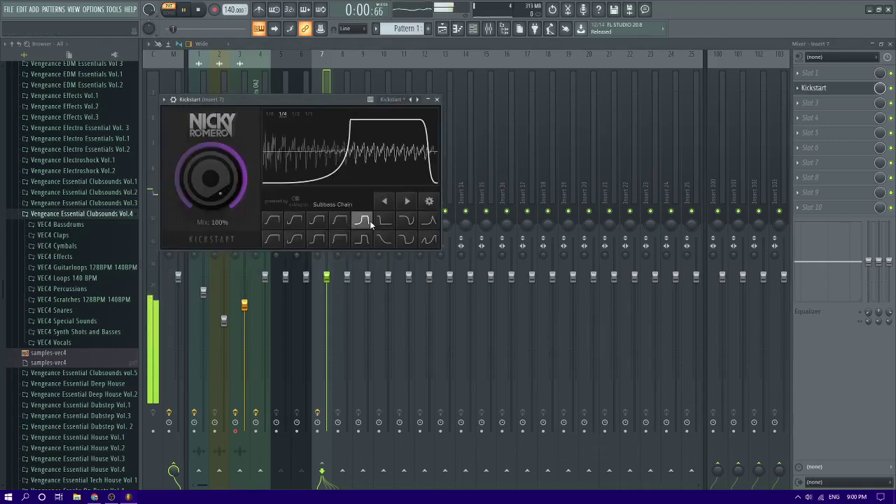
click(351, 42)
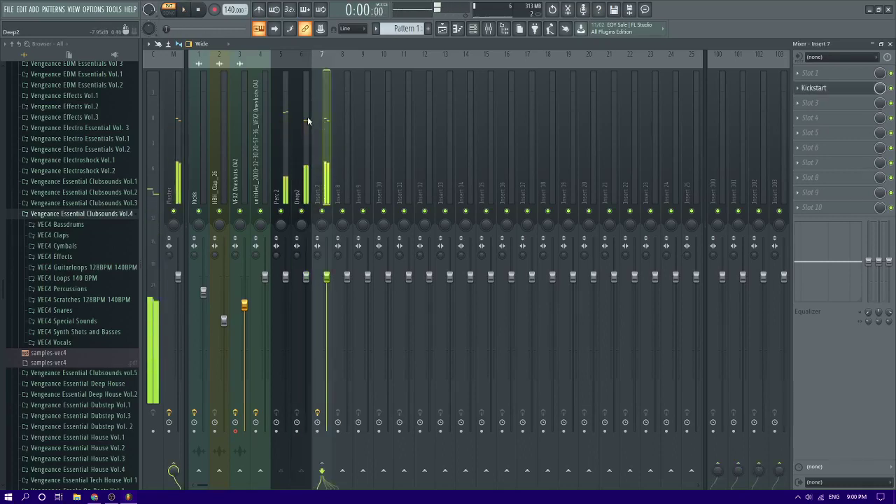
- Lower the Deep2 mixer track's volume to 98% and listen to the balance
click(307, 116)
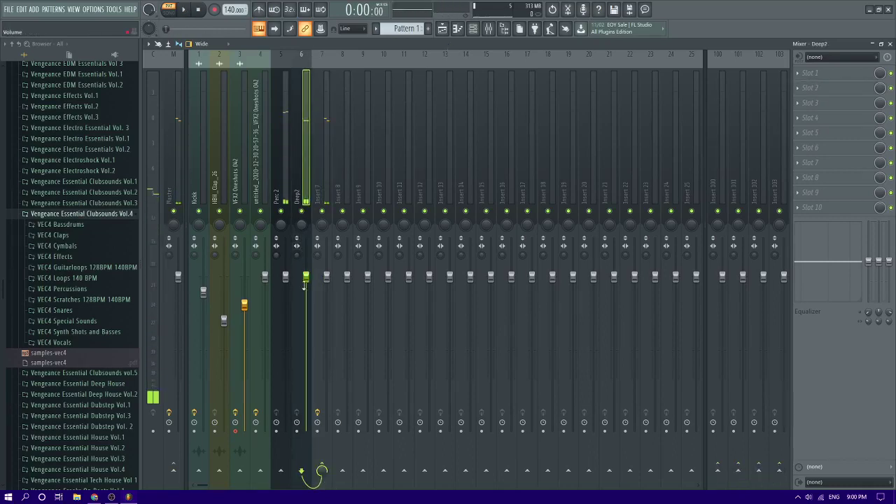
mouse_move(306, 277)
mouse_down()
mouse_move(304, 290)
mouse_move(306, 279)
mouse_up()
key(space)
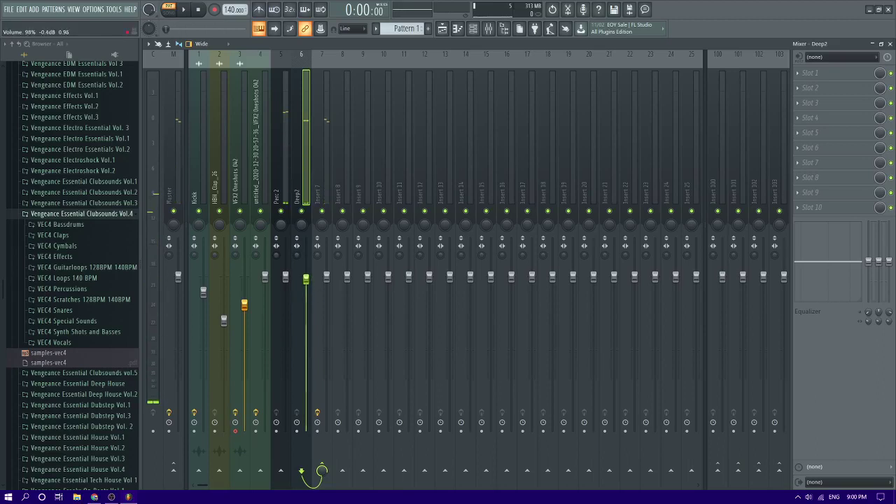
- Copy the Kickstart effect from Insert 7 to the Deep2 track and from there to the Perc 2 track
click(323, 120)
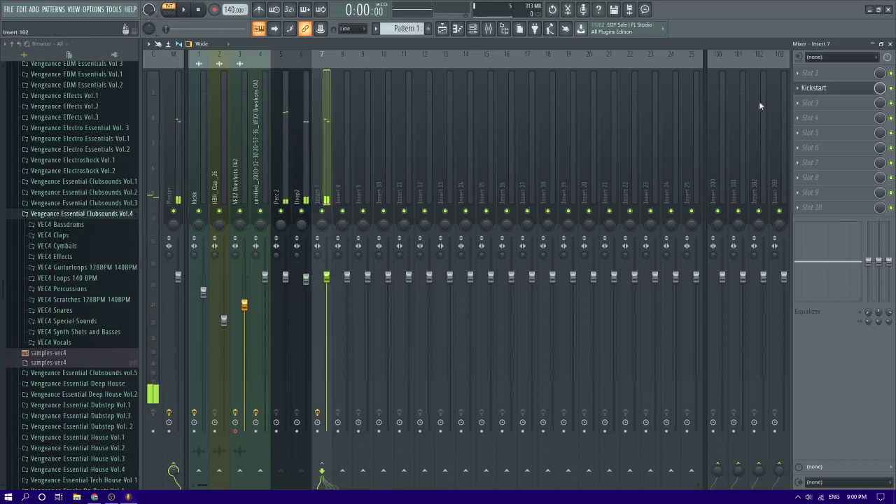
click(798, 88)
drag(811, 143, 304, 127)
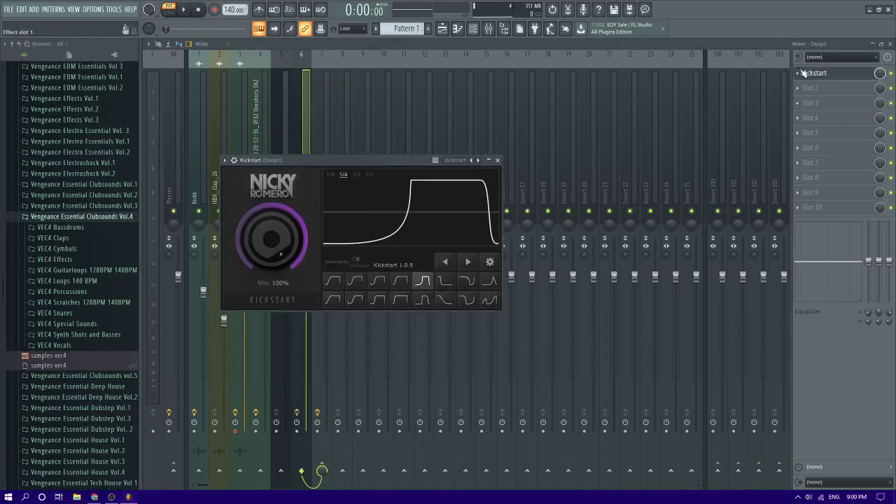
click(799, 74)
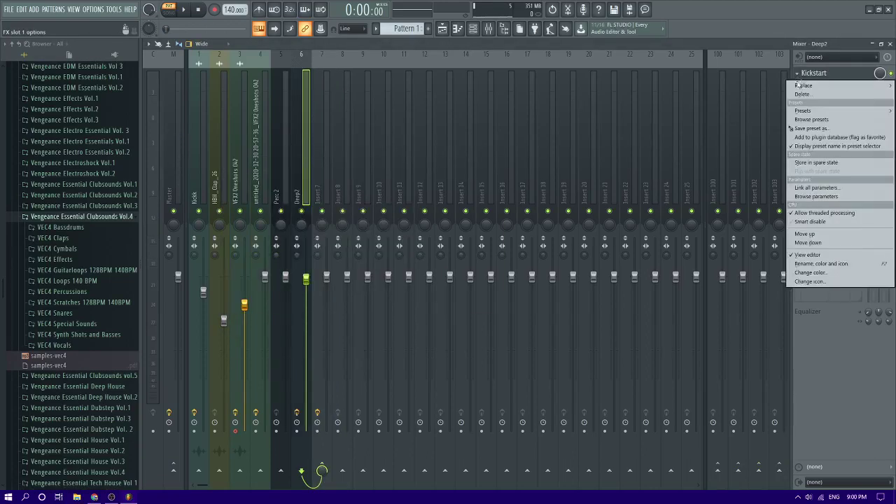
drag(798, 130, 286, 94)
- Try a lower Deep2 fader level against Perc 2 while the pattern plays
click(319, 105)
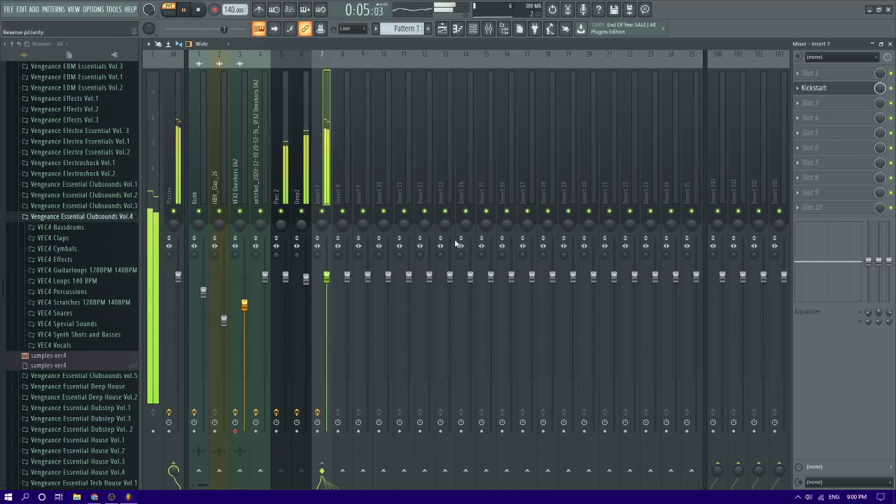
click(286, 278)
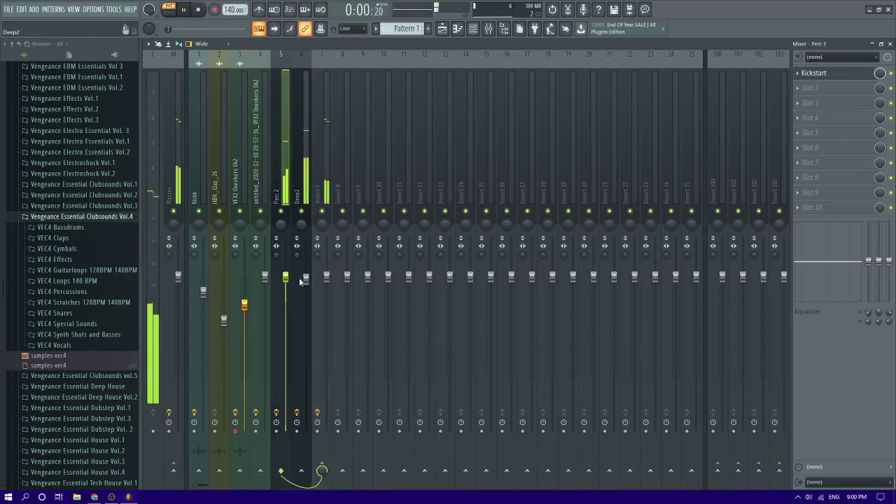
drag(306, 279, 306, 296)
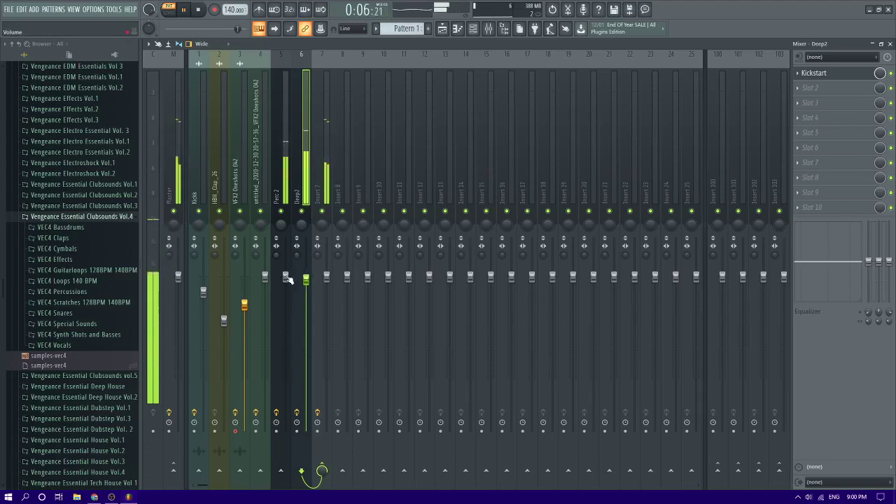
- Add Fruity Parametric EQ 2 to slot 1 of Insert 7, boost band 2 slightly and shift the band 1 low shelf to about 32 Hz
click(320, 191)
click(840, 75)
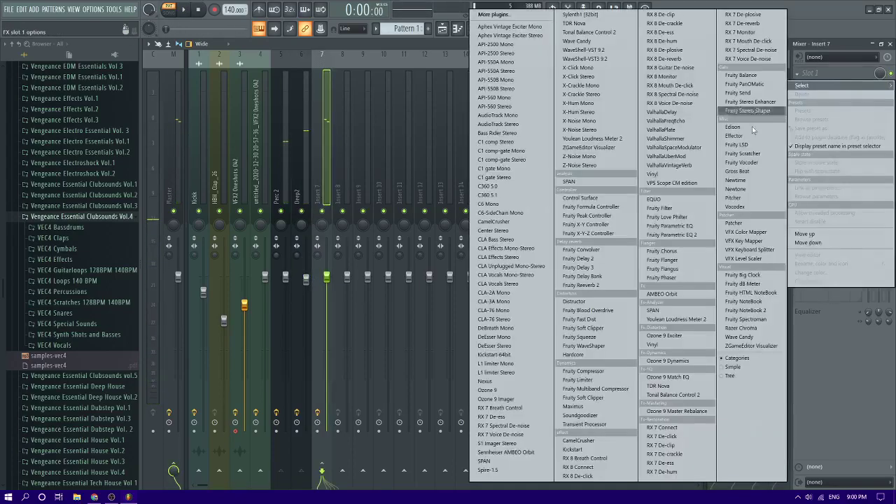
click(676, 235)
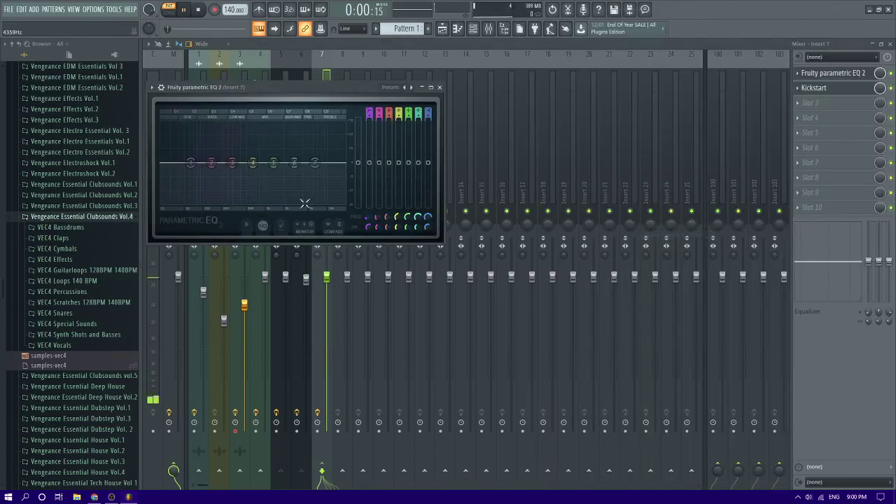
key(space)
drag(211, 163, 171, 163)
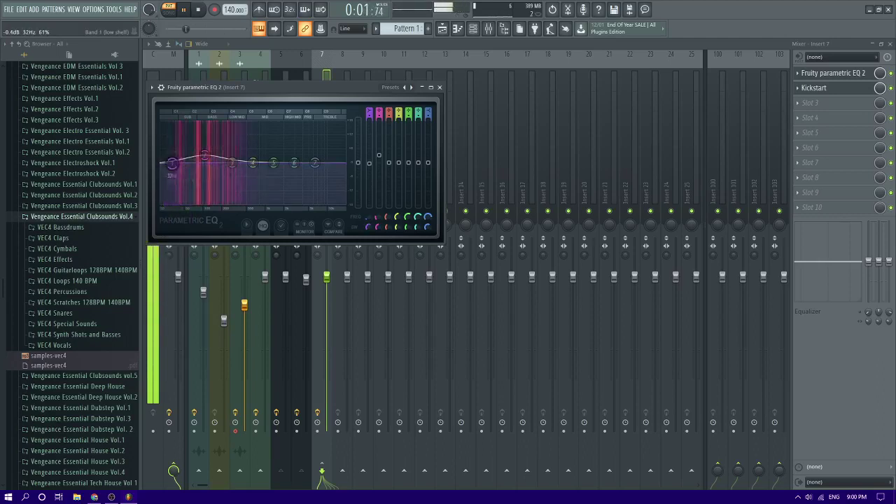
key(space)
- Try the band pass and high pass filter types on band 7 of Insert 7's EQ
right_click(316, 163)
mouse_move(333, 198)
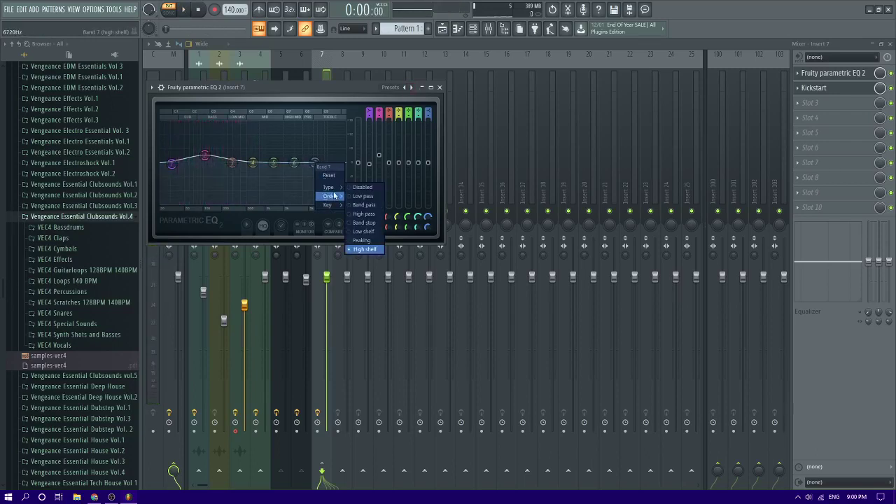
click(364, 205)
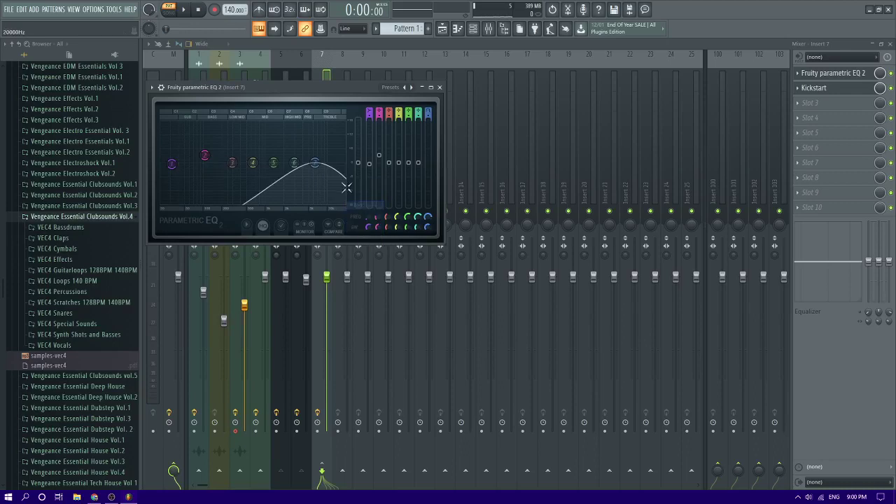
right_click(315, 164)
mouse_move(327, 189)
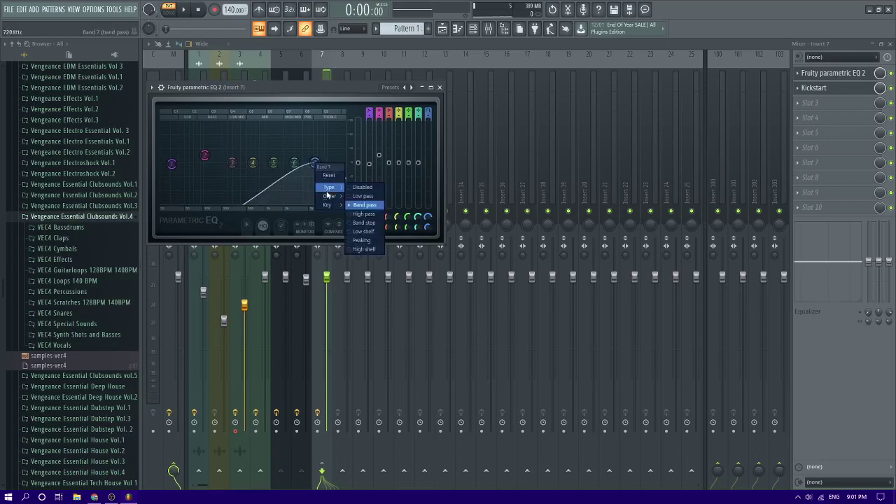
click(355, 214)
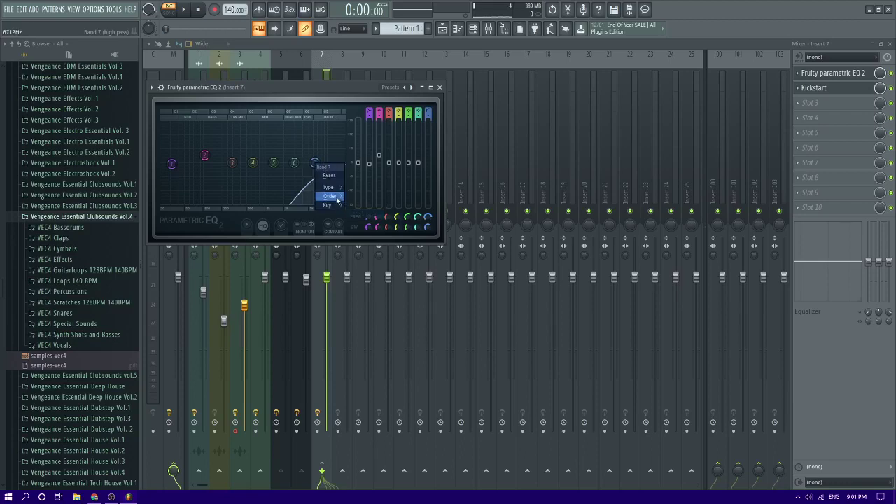
- Set EQ band 7 to band stop and shift it to the top end of the frequency range during playback
mouse_move(337, 199)
click(364, 224)
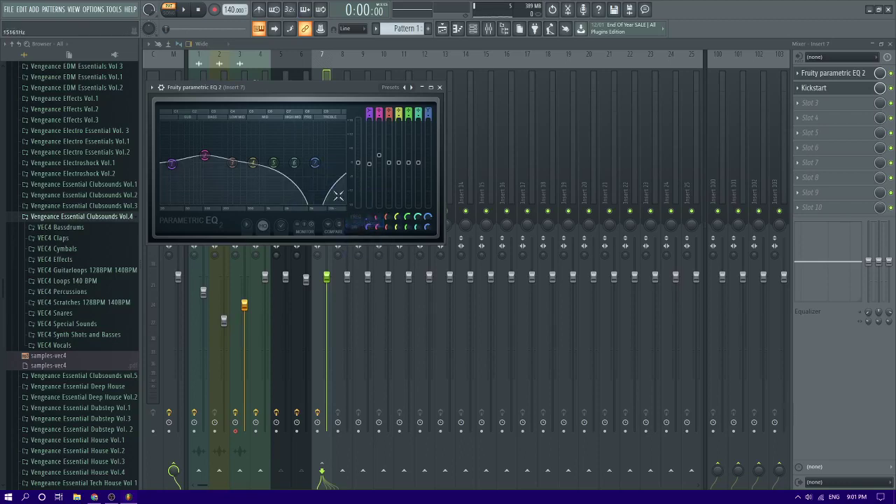
key(space)
drag(338, 195, 371, 135)
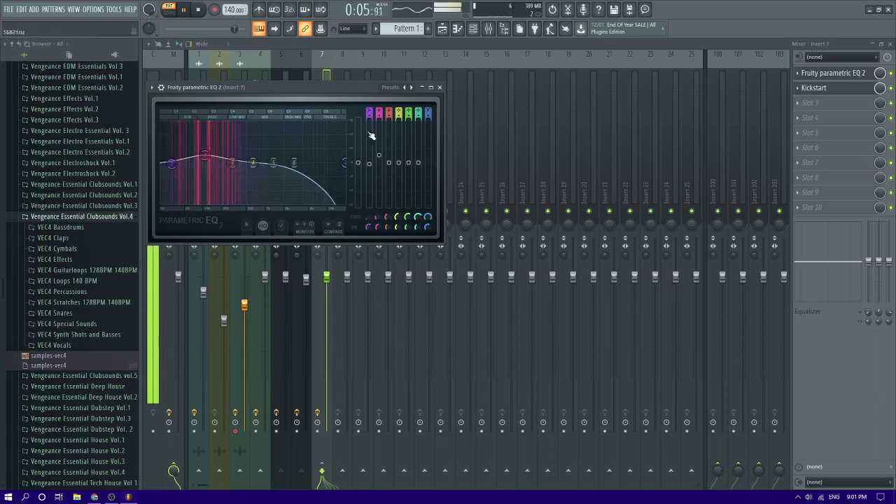
- Place Pattern 1 on Track 3 of the playlist at bar 9 and play the song from just before it
click(442, 30)
key(space)
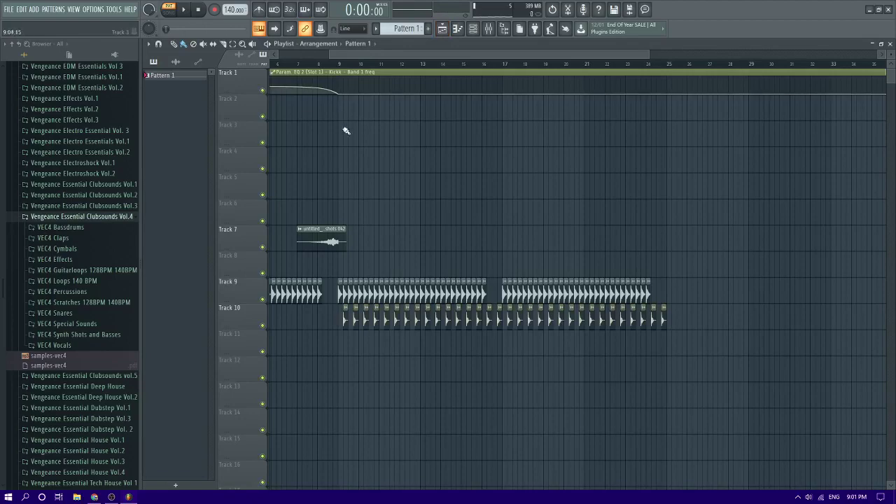
click(346, 131)
click(325, 64)
key(space)
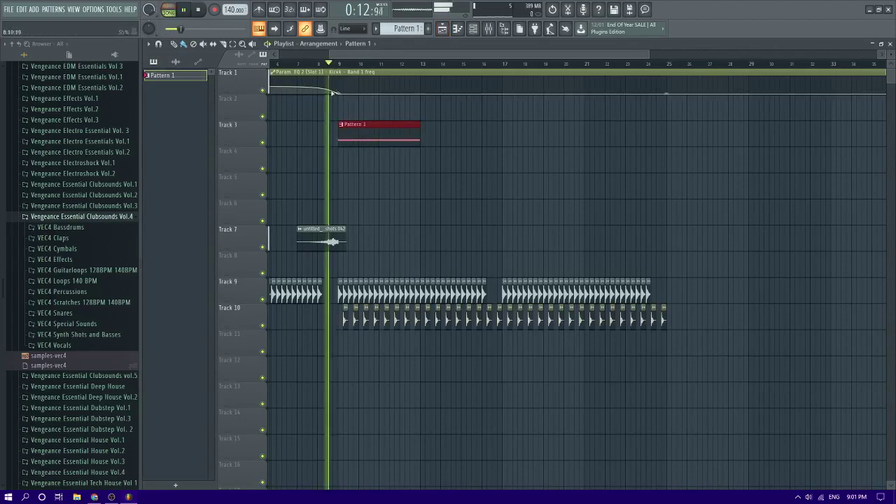
scroll(344, 167, up, 4)
- Add an A4 slide note at 1:03:00 above the first E4 in Perc 2's piano roll and audition it in the song
click(357, 140)
double_click(357, 140)
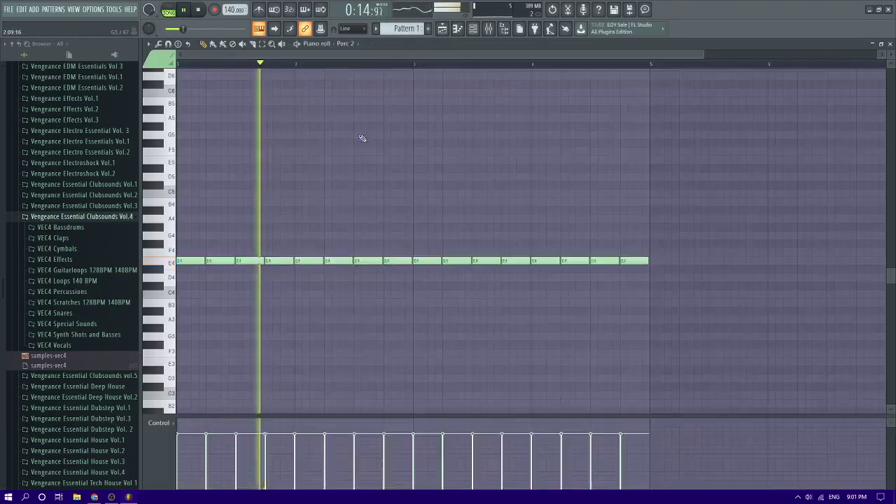
scroll(191, 270, up, 2)
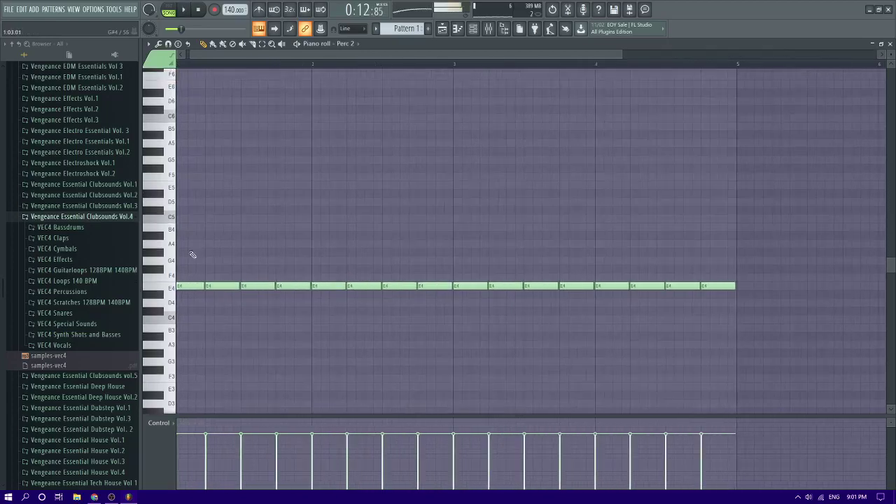
click(190, 243)
double_click(197, 244)
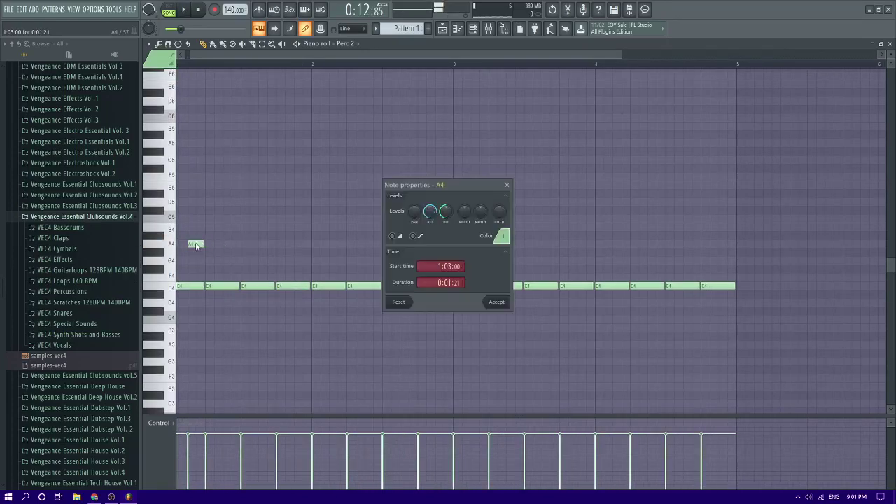
click(499, 302)
key(space)
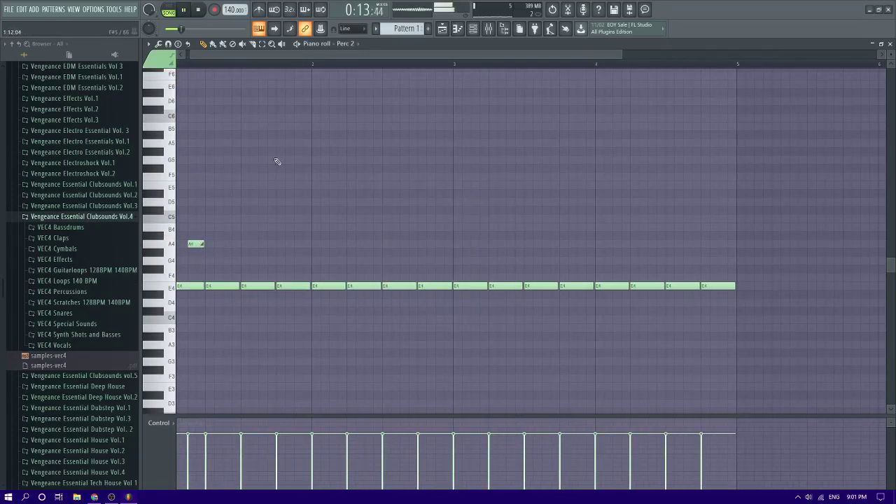
key(space)
- Add an A4 slide note at 1:03:00 above the first E4 in Deep2's piano roll and audition it in the song
click(345, 43)
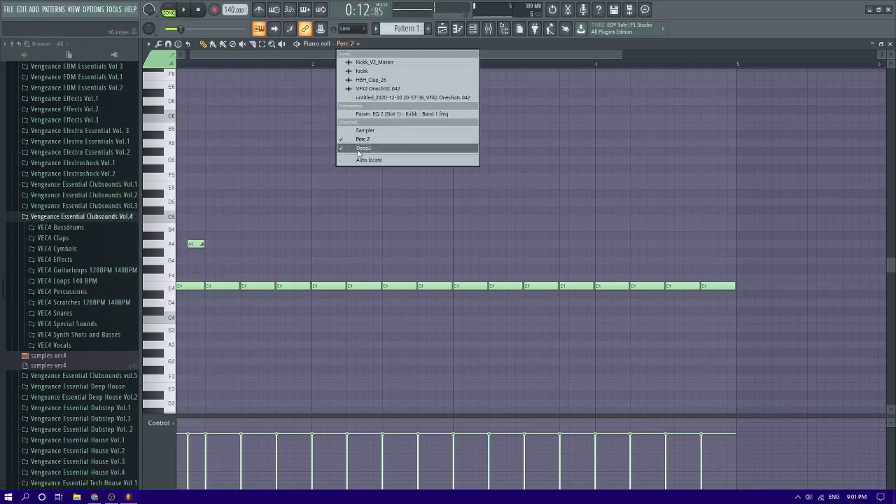
click(361, 148)
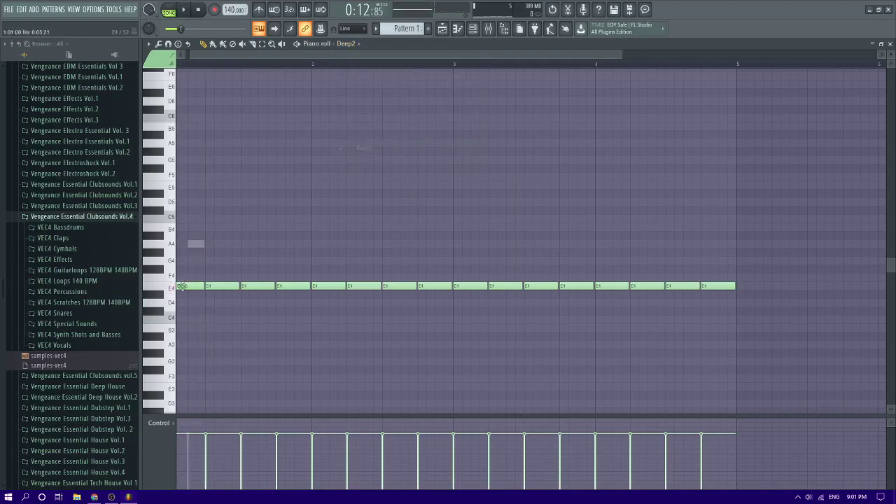
double_click(196, 244)
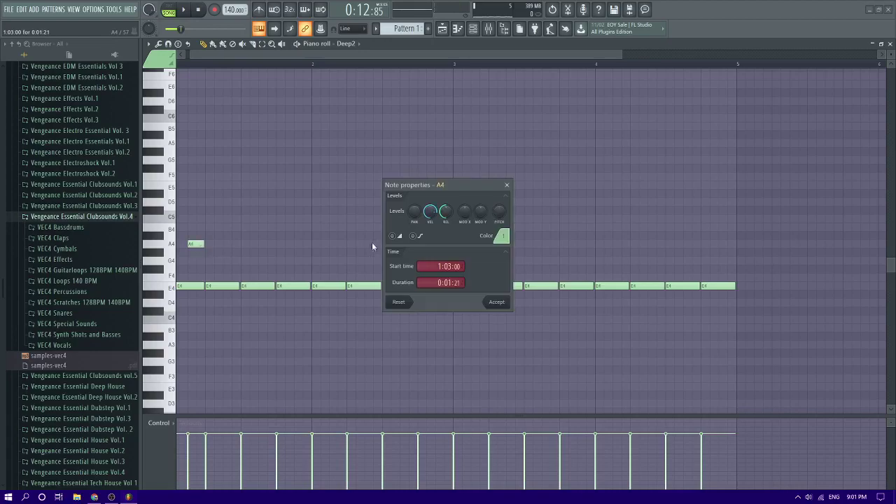
click(497, 300)
key(space)
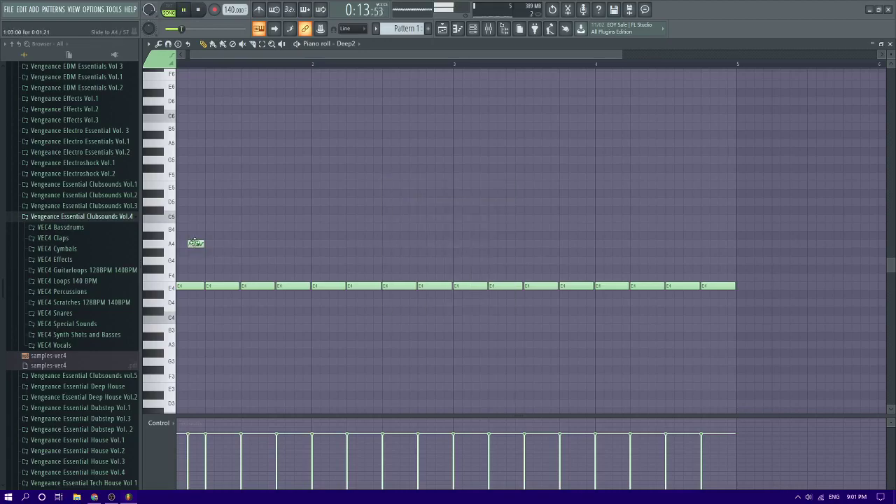
- Try the slide note at lower pitches such as F3, settling on A3 at 1:03:00 in Deep2, and audition it
drag(194, 242, 195, 293)
key(space)
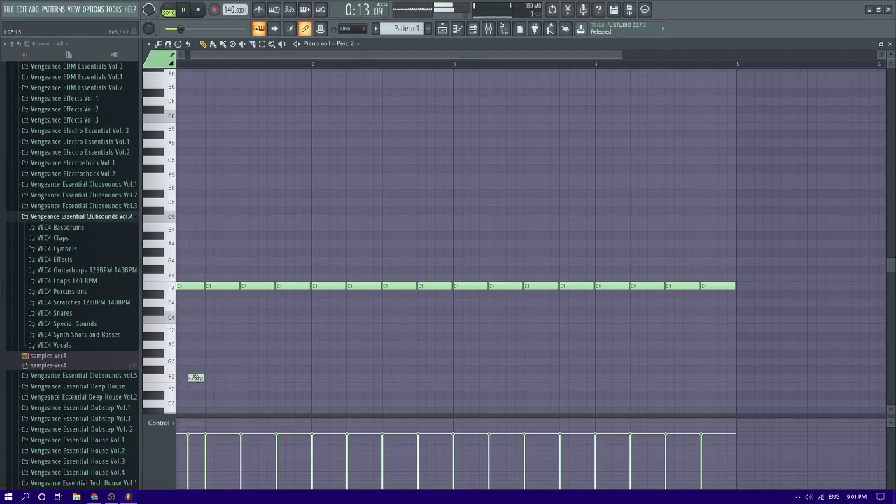
key(space)
right_click(196, 379)
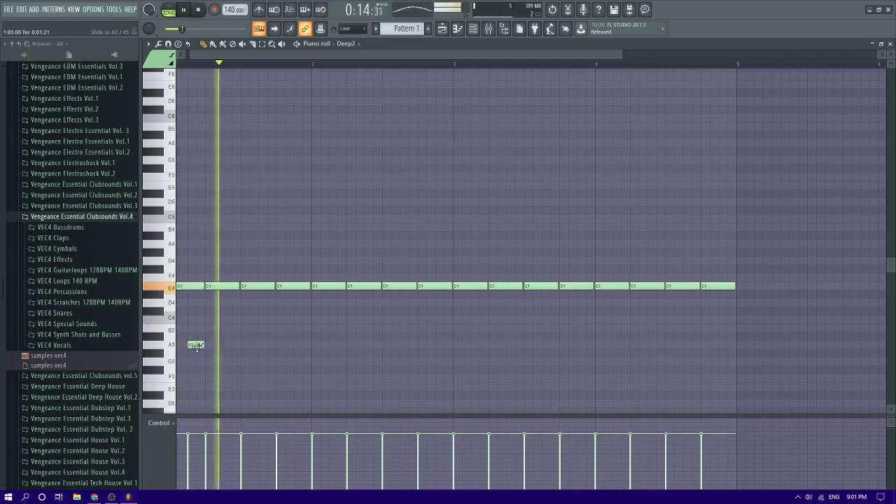
key(space)
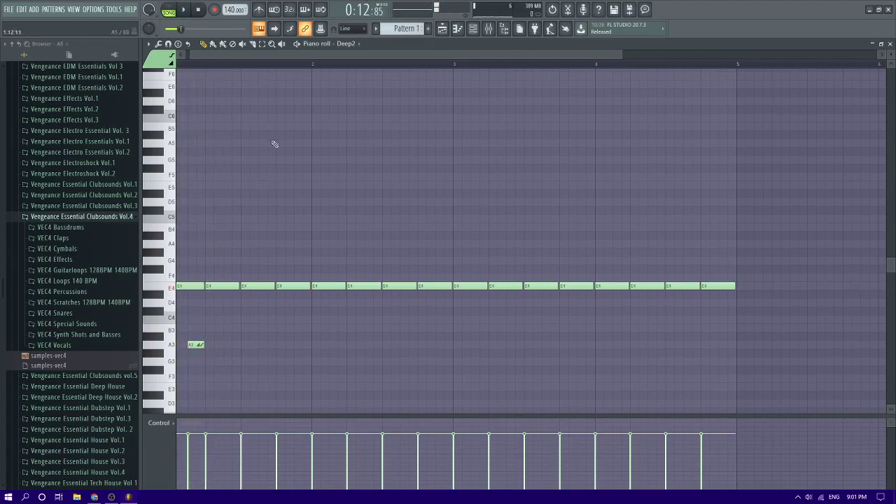
- Match the A3 slide note under the first E4 in Perc 2's piano roll and audition both layers in the song
click(361, 44)
click(358, 140)
key(space)
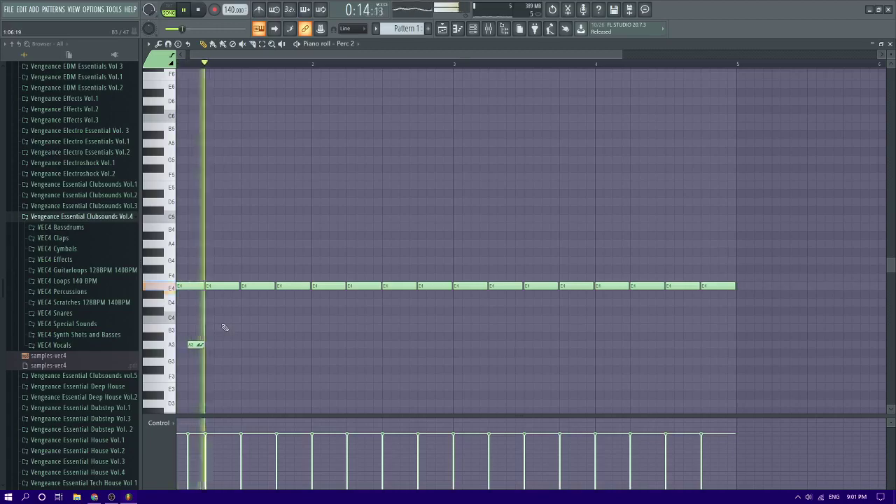
key(space)
key(space)
- Add an A4 slide note at the very start of the pattern in both Perc 2 and Deep2 and audition it
click(182, 252)
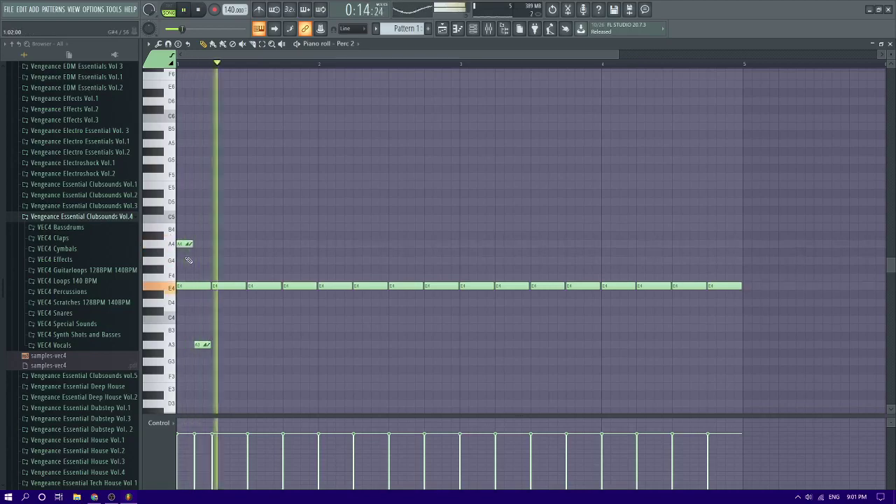
click(348, 44)
click(358, 150)
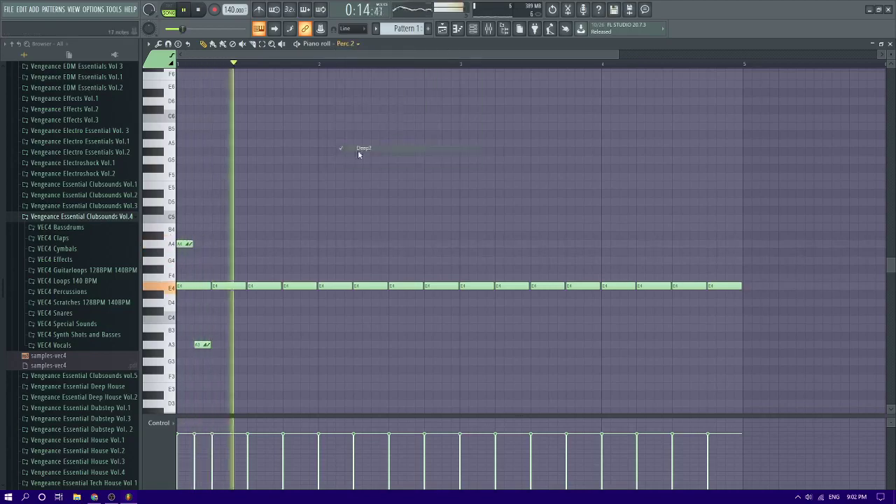
key(space)
right_click(187, 243)
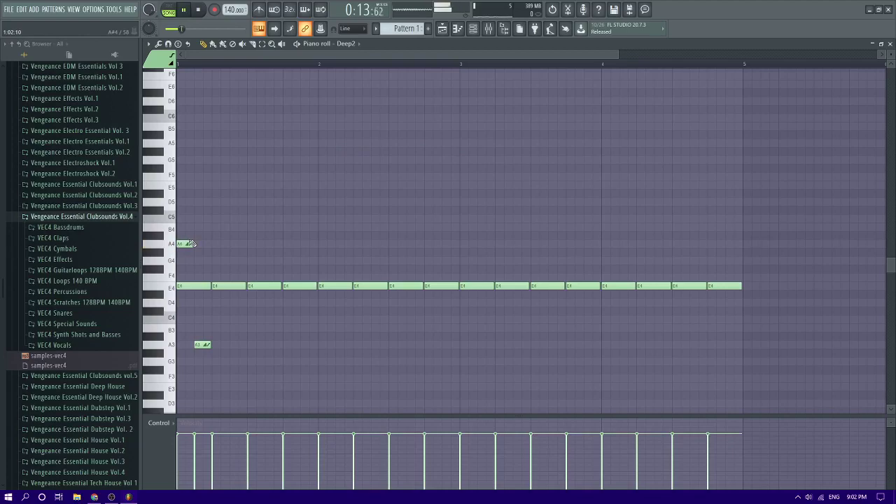
key(space)
key(space)
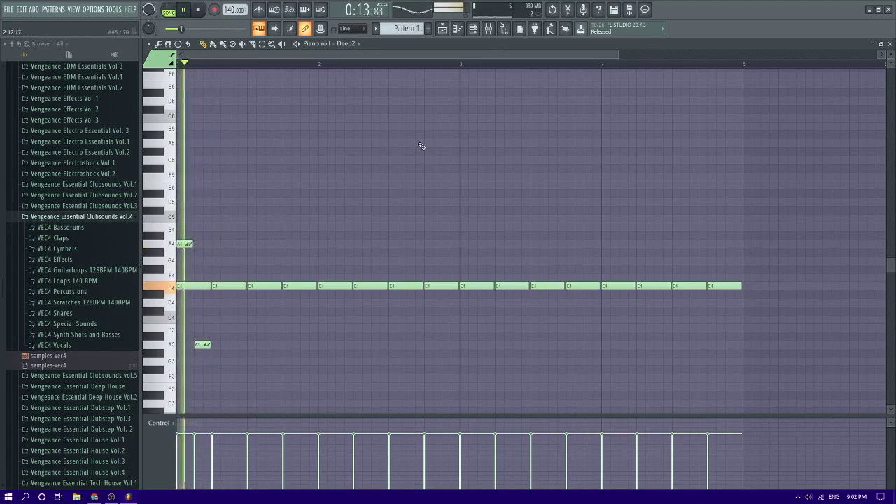
key(space)
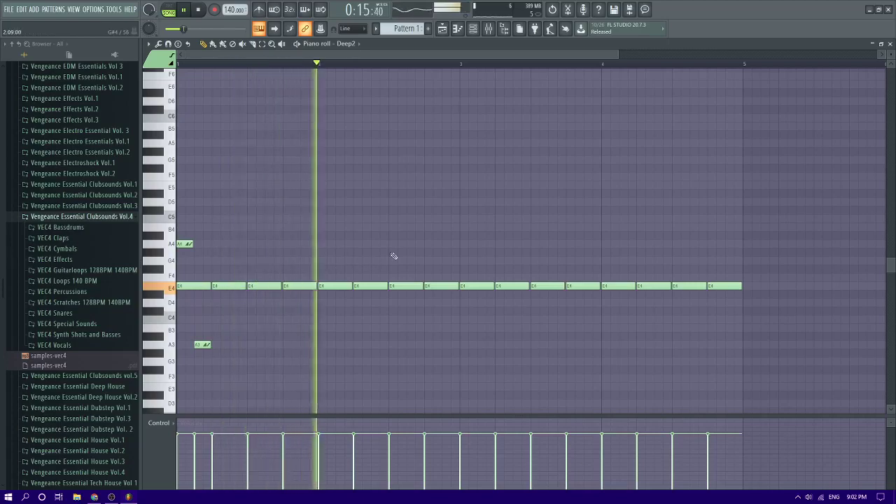
- Repeat the A4 and A3 slide note pair at the start of bar 3 in both Deep2 and Perc 2
key(space)
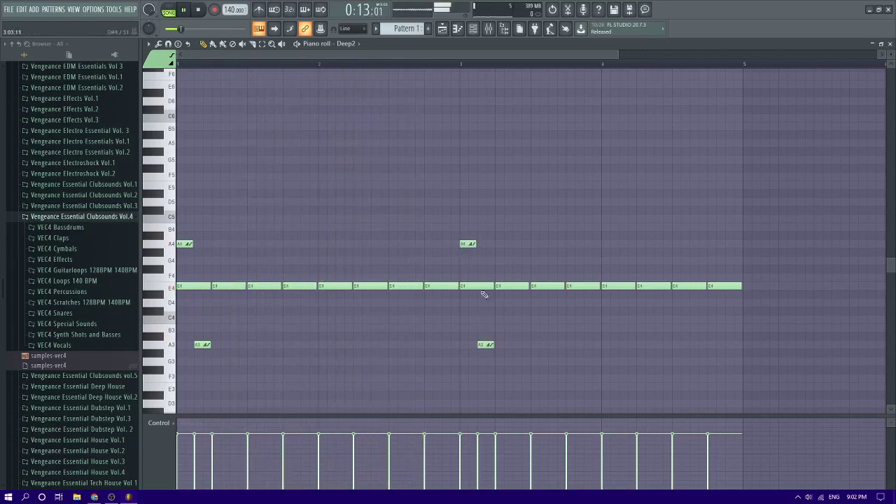
click(349, 43)
click(361, 139)
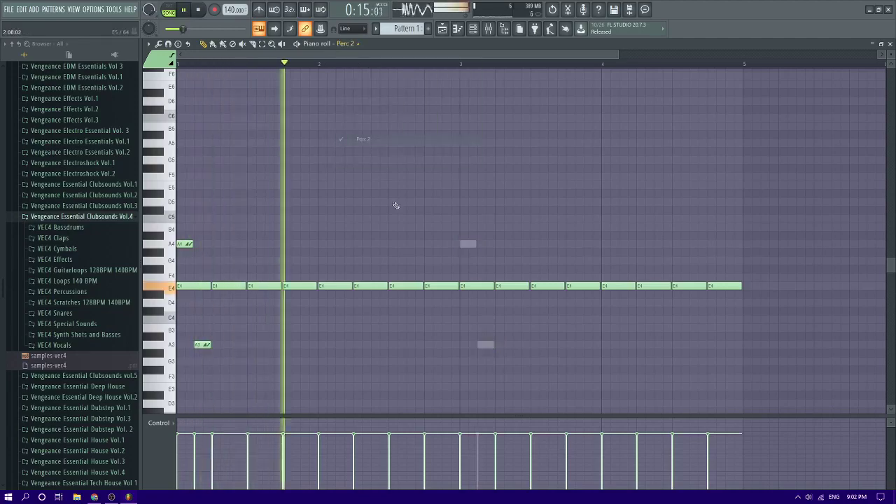
right_click(453, 244)
click(464, 244)
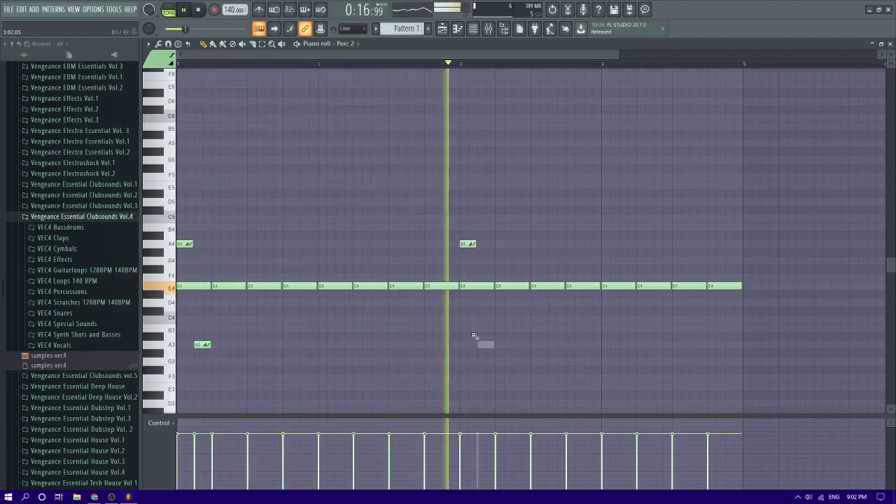
click(480, 345)
key(space)
- Duplicate the Pattern 1 clip to bar 13 on Track 3 of the playlist and play from around bar 8
click(442, 28)
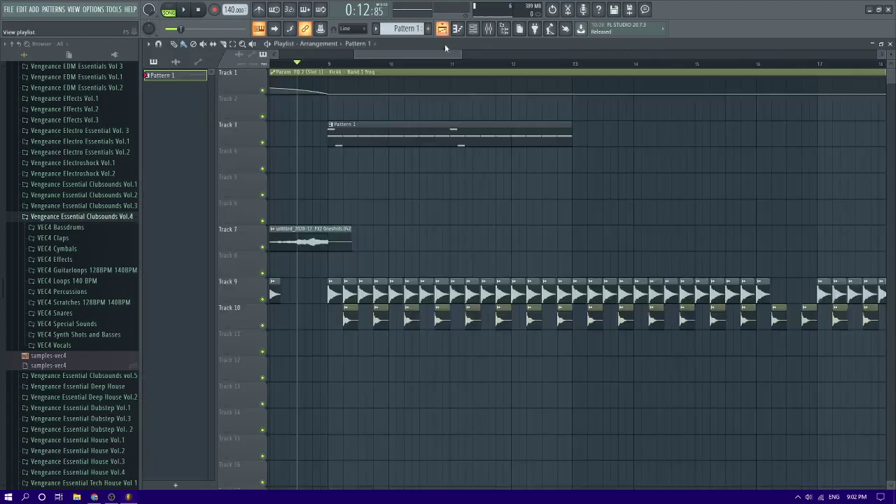
ctrl+scroll(441, 165, down, 3)
shift+drag(433, 130, 534, 145)
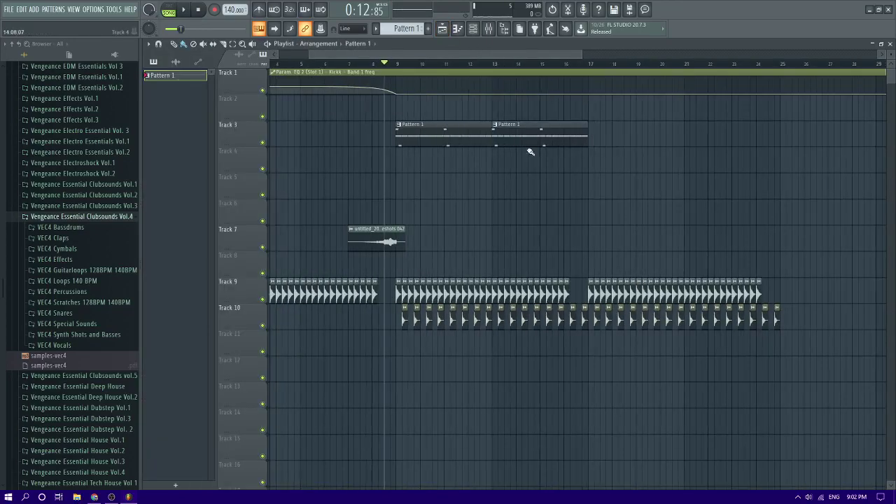
key(space)
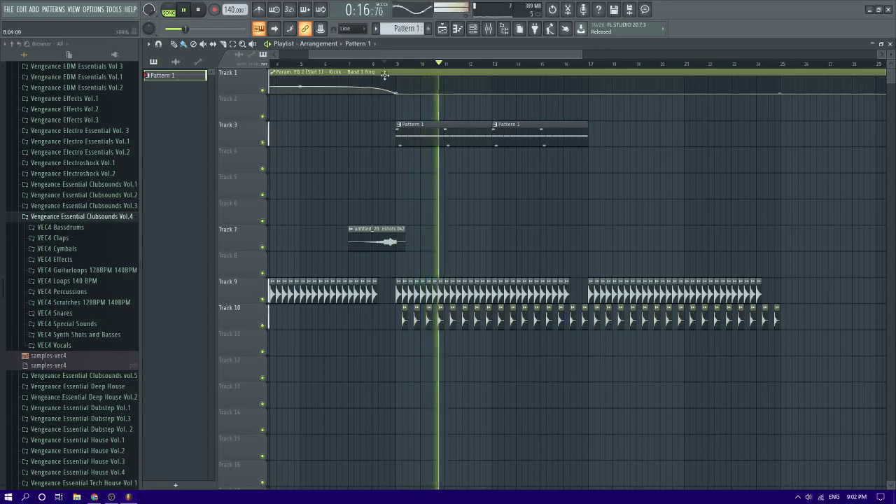
drag(379, 65, 371, 64)
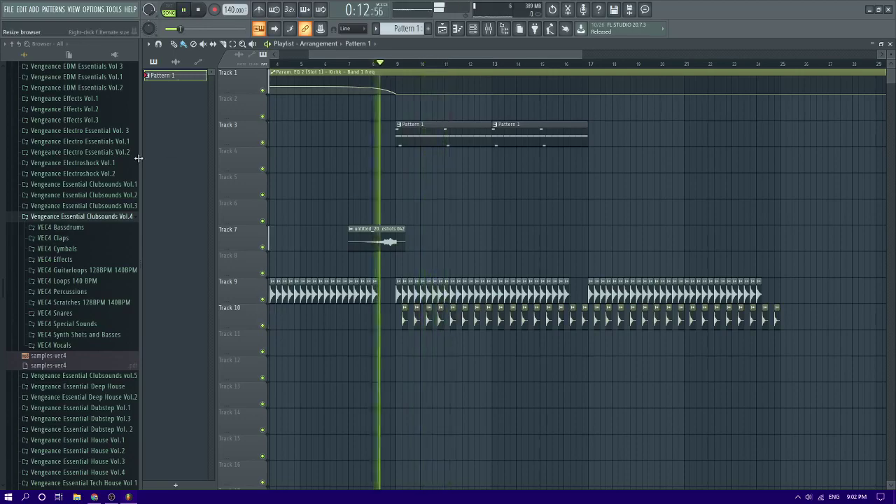
- Collapse Vengeance Essential Clubsounds Vol.4 and open the VEDH Synth Cutz folder within Vengeance Essential Deep House's VEDH Synths
click(106, 217)
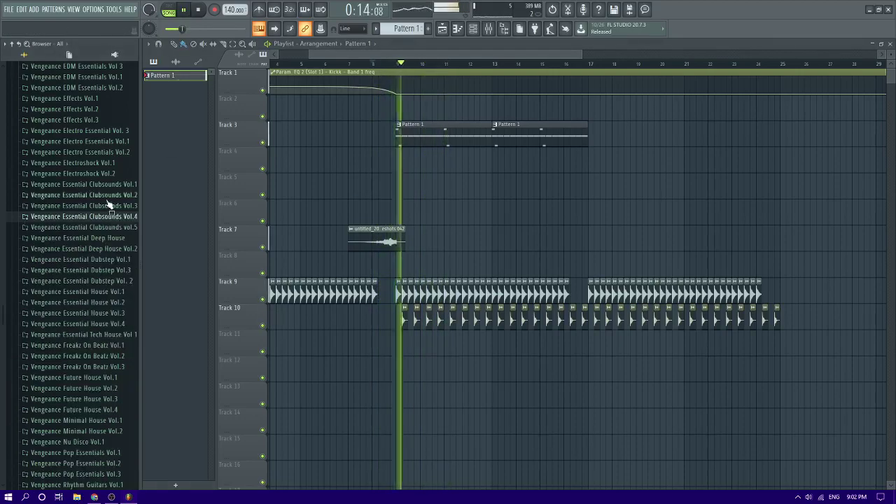
click(112, 240)
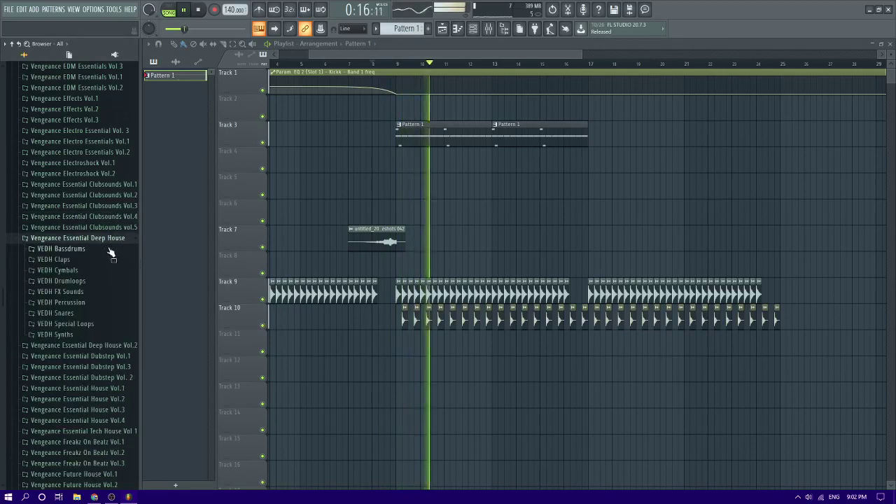
click(70, 335)
click(68, 356)
key(space)
click(68, 359)
- Audition the VEDH Synth Cut samples upward through the list from 029 G# to 005 F#
click(72, 348)
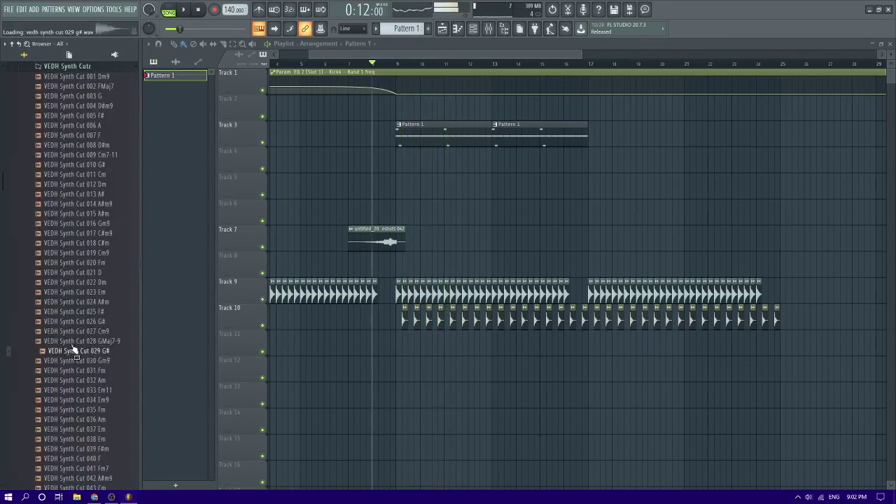
click(81, 312)
click(89, 283)
click(88, 262)
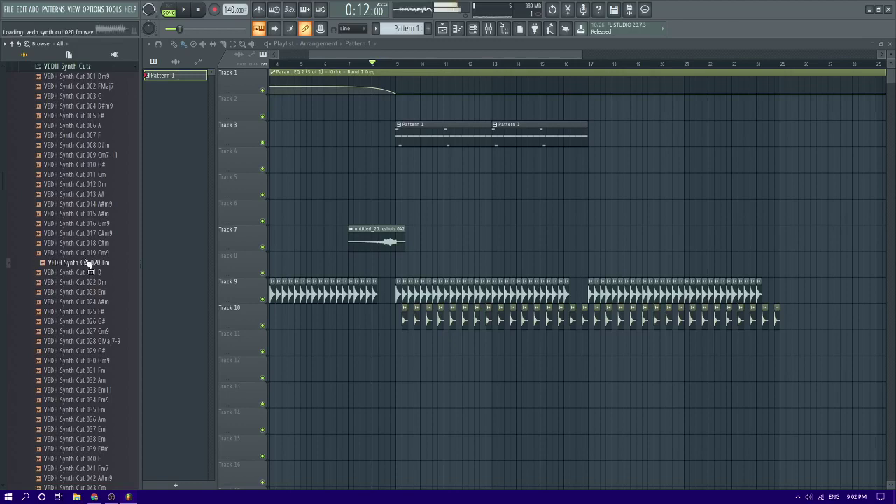
click(84, 253)
click(85, 234)
click(83, 214)
click(84, 185)
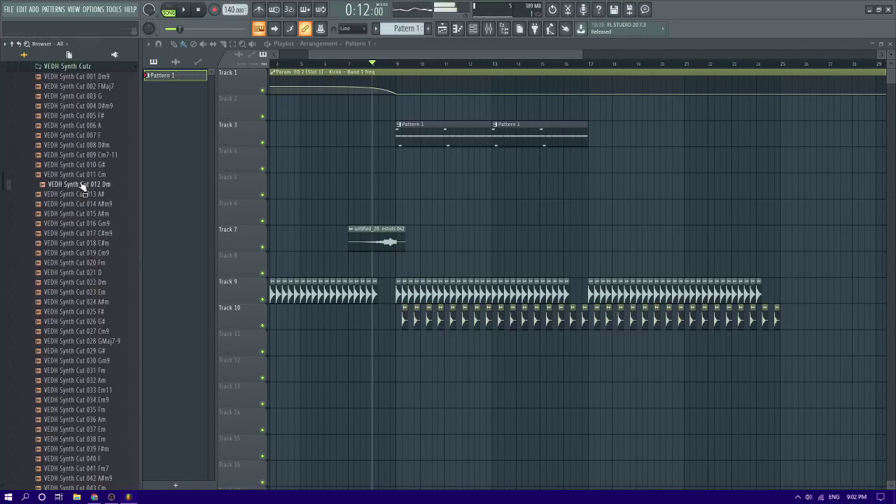
click(83, 175)
click(84, 166)
key(Up)
key(Up)
key(Up)
key(Up)
key(Up)
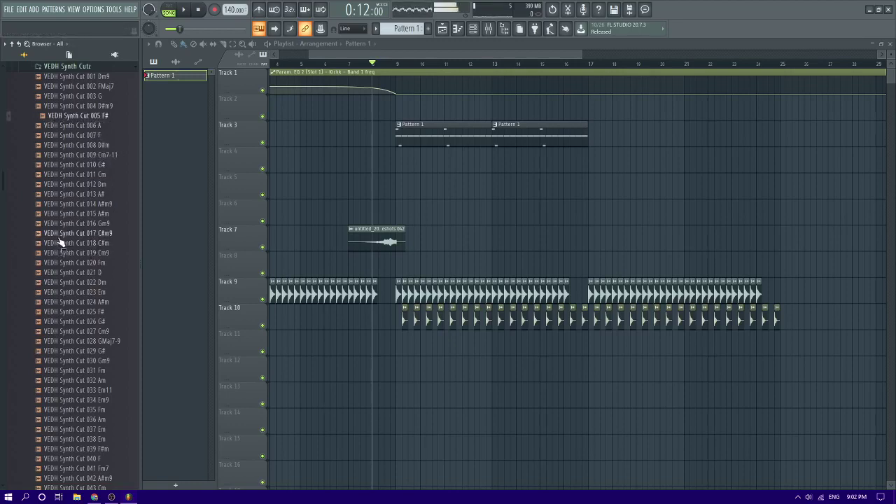
- Audition the VEDH Synth Cut samples downward through the list from around 021 D to 060 Gm
scroll(65, 231, down, 2)
click(75, 233)
click(78, 232)
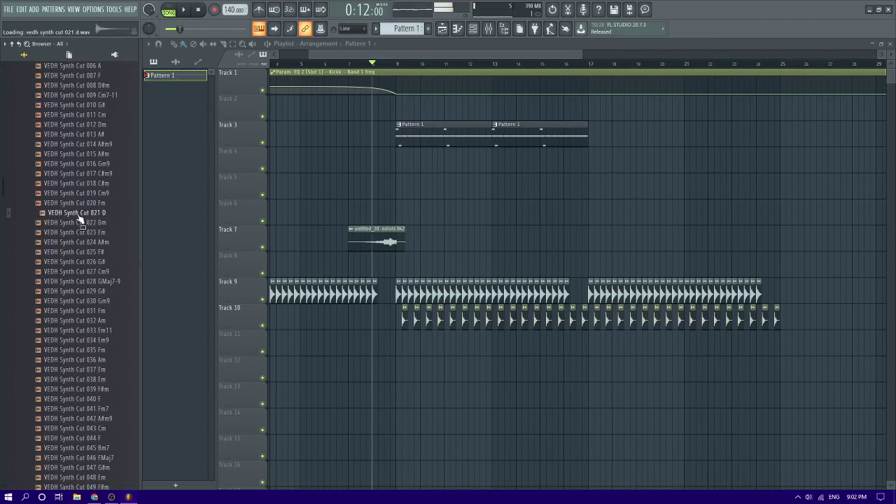
key(Down)
key(Down)
key(Down)
key(Down)
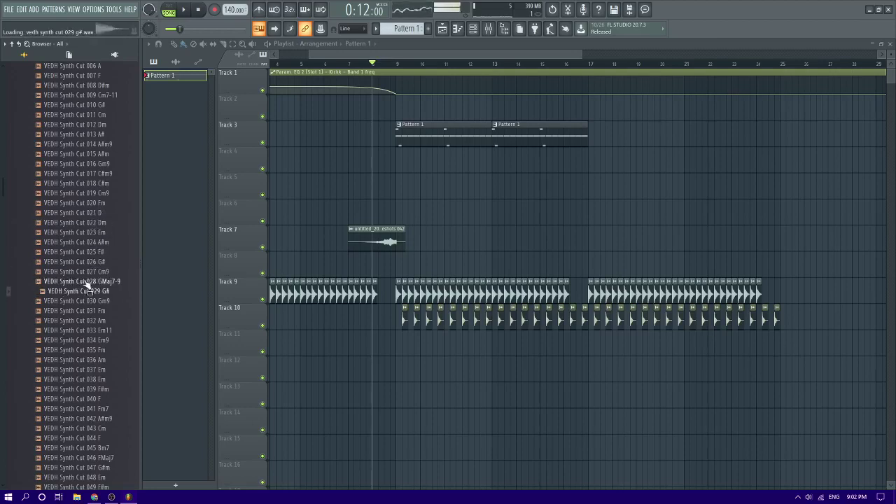
key(Down)
scroll(89, 284, down, 6)
key(Down)
key(Down)
key(Down)
key(Down)
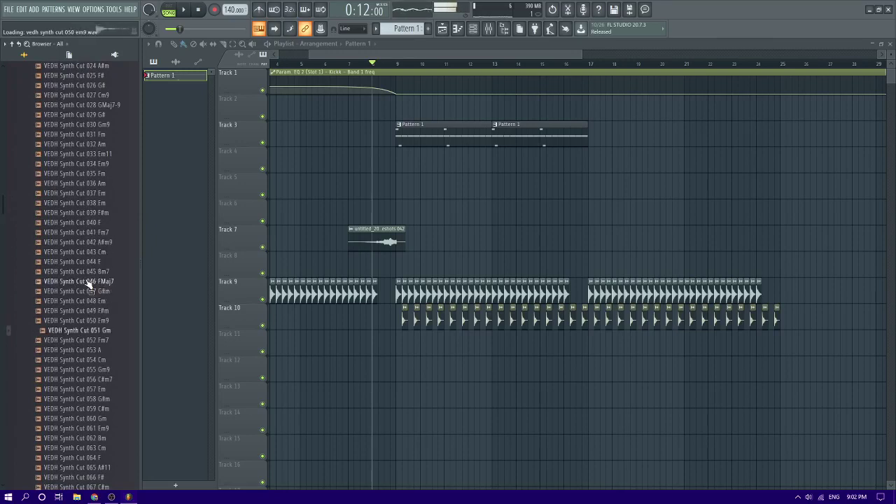
key(Down)
scroll(89, 284, down, 4)
key(Down)
key(Down)
key(Down)
key(Down)
key(Down)
key(Down)
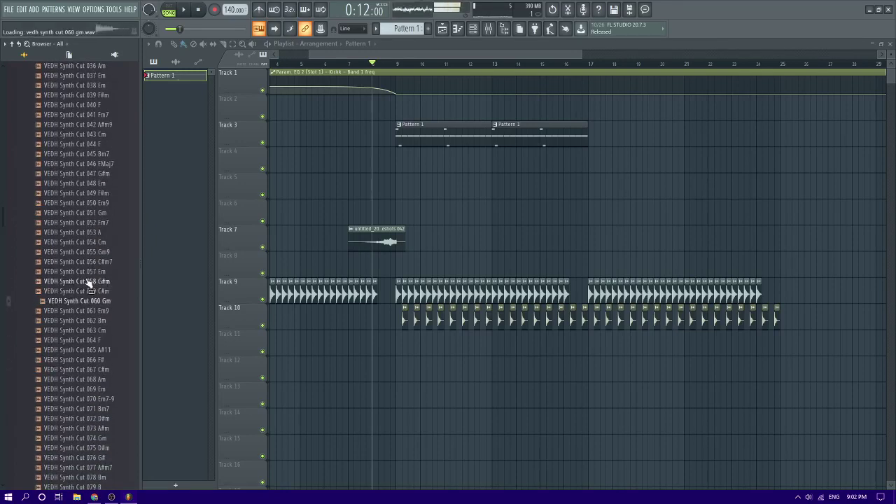
- Audition the VEDH Synth Cut samples downward through the list from 060 Gm to 157 E
scroll(89, 280, down, 4)
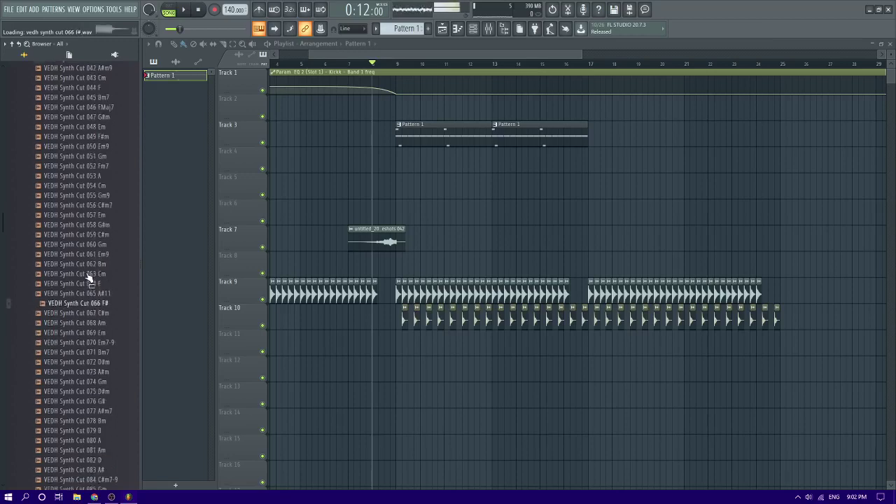
key(Down)
key(Down)
key(Down)
key(Down)
key(Down)
key(Down)
key(Down)
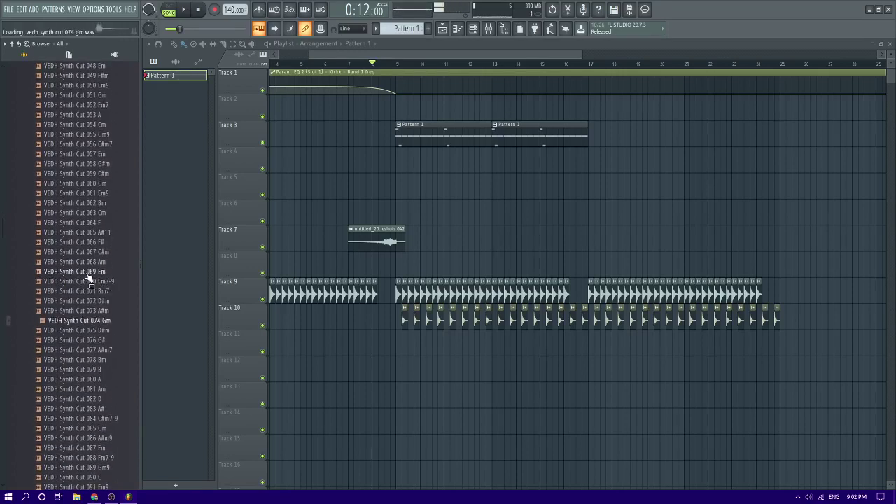
key(Down)
scroll(90, 280, down, 2)
key(Down)
key(Down)
key(Down)
scroll(90, 280, down, 4)
key(Down)
key(Down)
key(Down)
key(Down)
key(Down)
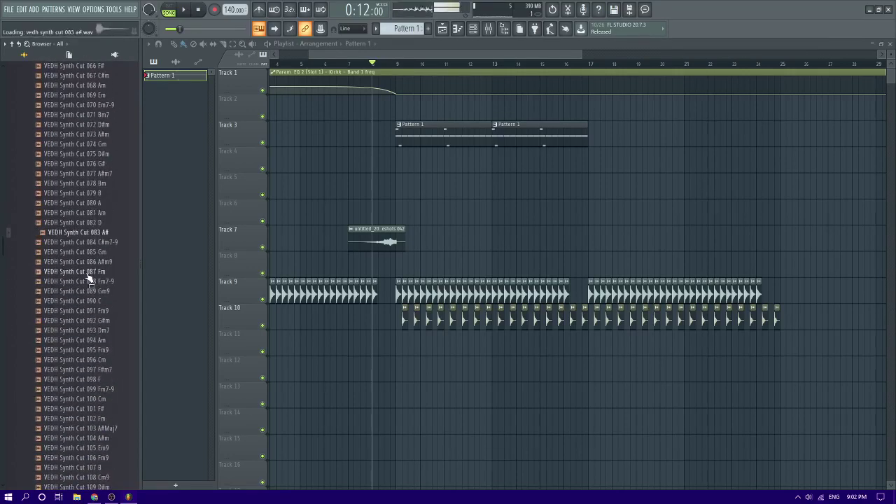
scroll(89, 280, down, 4)
key(Down)
key(Down)
key(Down)
key(Down)
key(Down)
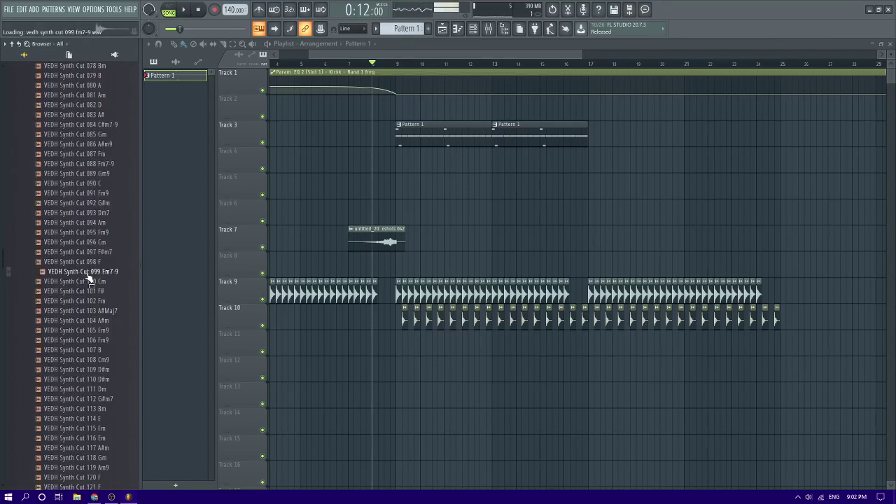
key(Down)
scroll(89, 280, down, 2)
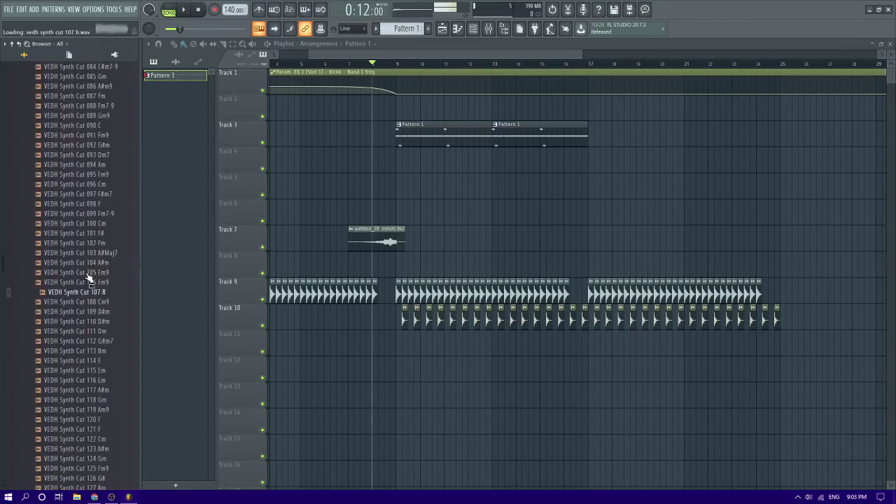
key(Down)
key(Down)
key(Down)
key(Down)
key(Down)
scroll(90, 280, down, 6)
key(Down)
key(Down)
key(Down)
key(Down)
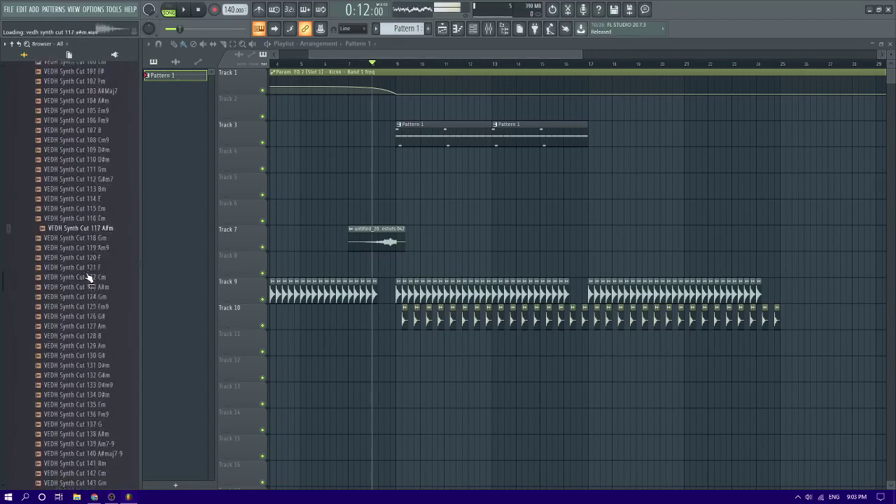
key(Down)
scroll(90, 280, down, 2)
key(Down)
key(Down)
key(Down)
key(Down)
key(Down)
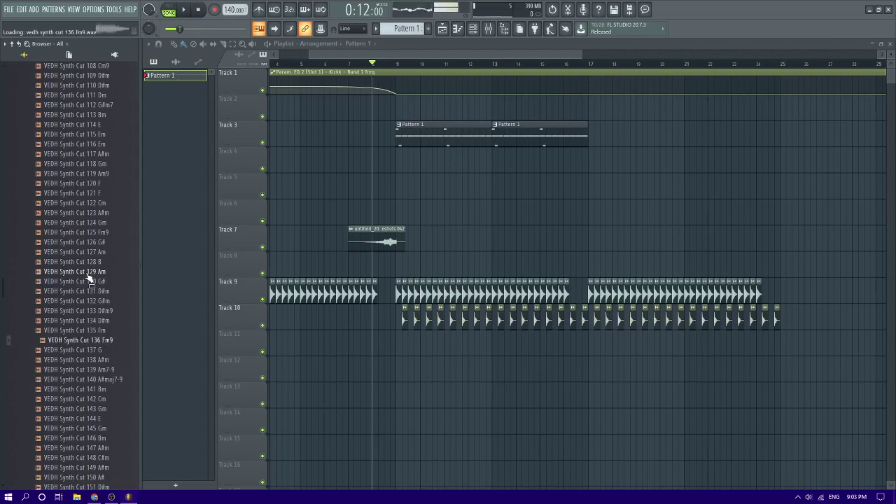
key(Down)
scroll(89, 276, down, 2)
key(Down)
key(Down)
key(Down)
key(Down)
scroll(89, 276, down, 4)
key(Down)
key(Down)
key(Down)
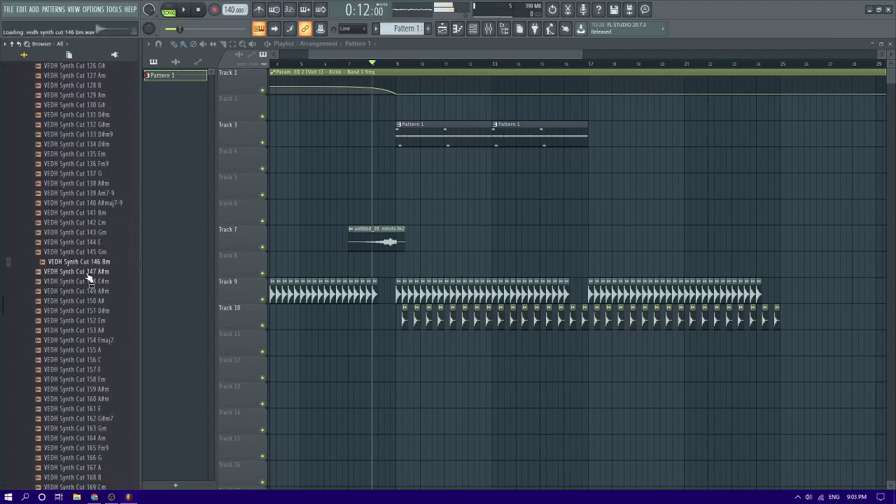
key(Down)
scroll(87, 273, down, 2)
key(Down)
key(Down)
key(Down)
key(Down)
key(Down)
key(Down)
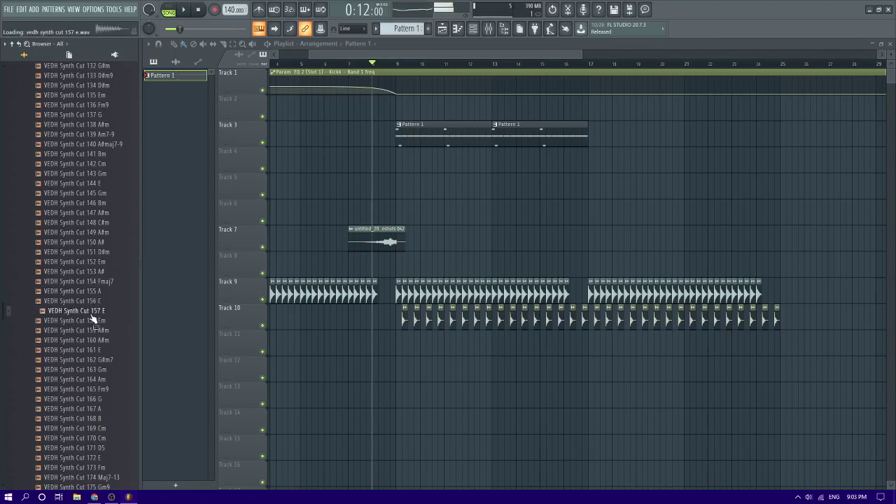
- Add the VEDH Synth Cut 157 E sample as a channel with its volume envelope enabled and assign it to mixer track 8
click(474, 29)
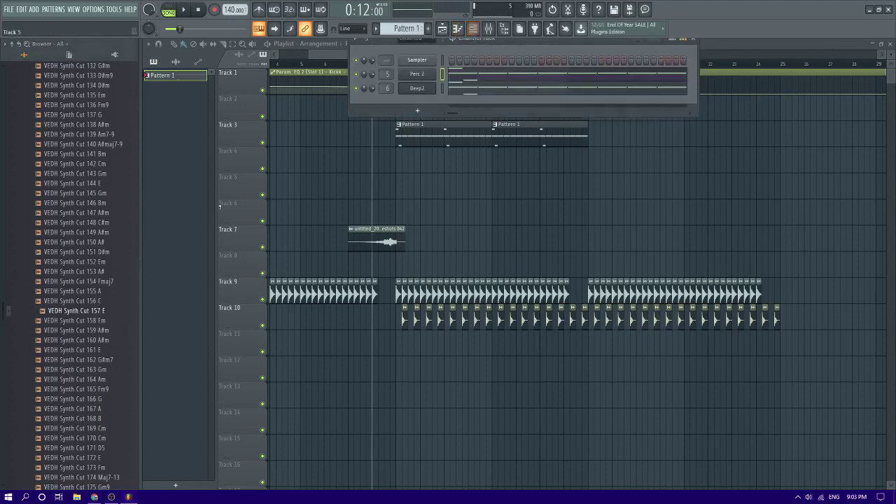
drag(140, 312, 448, 107)
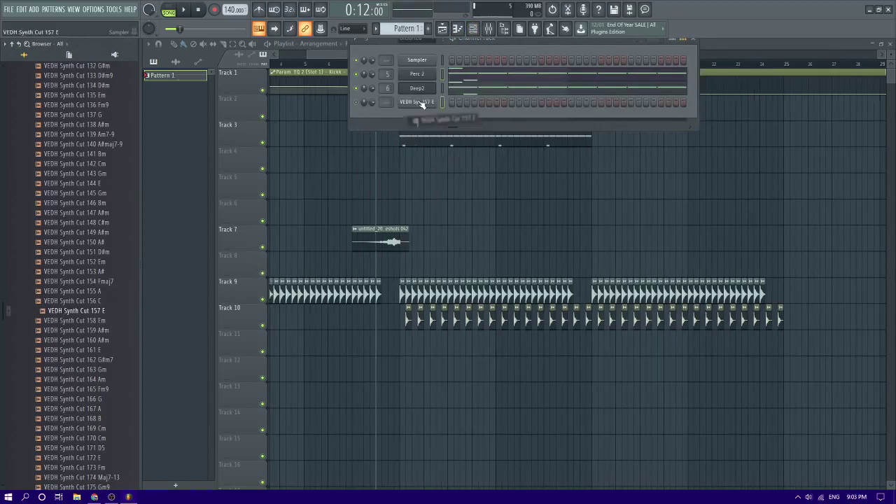
click(418, 103)
click(216, 141)
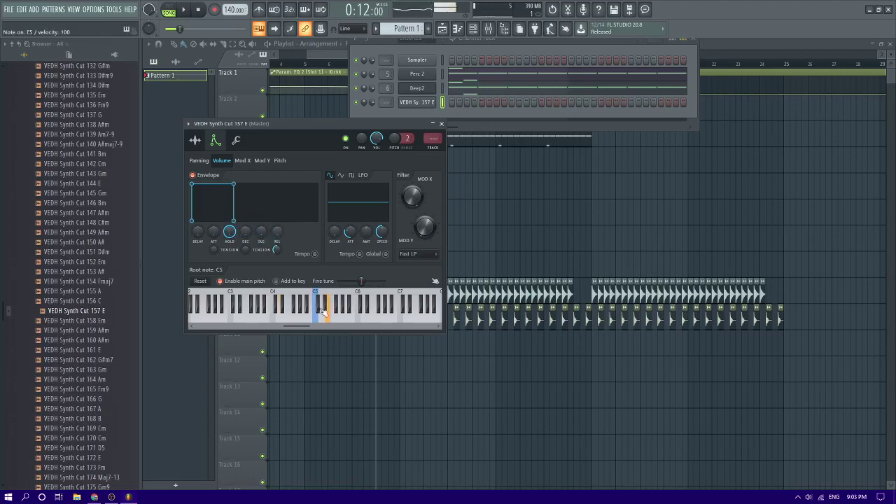
click(429, 151)
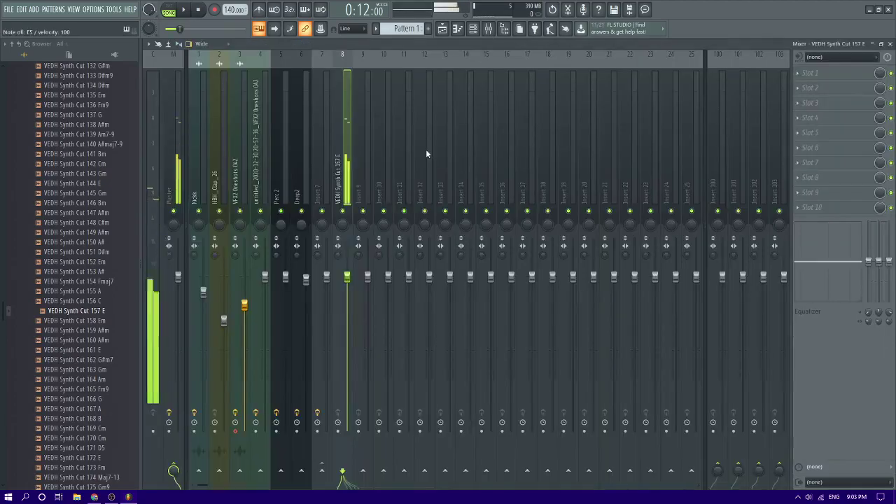
- Add Fruity Parametric EQ 2 to slot 4 of the synth cut's mixer track, boost band 3 slightly and cut the lows with band 1
click(823, 118)
mouse_move(825, 129)
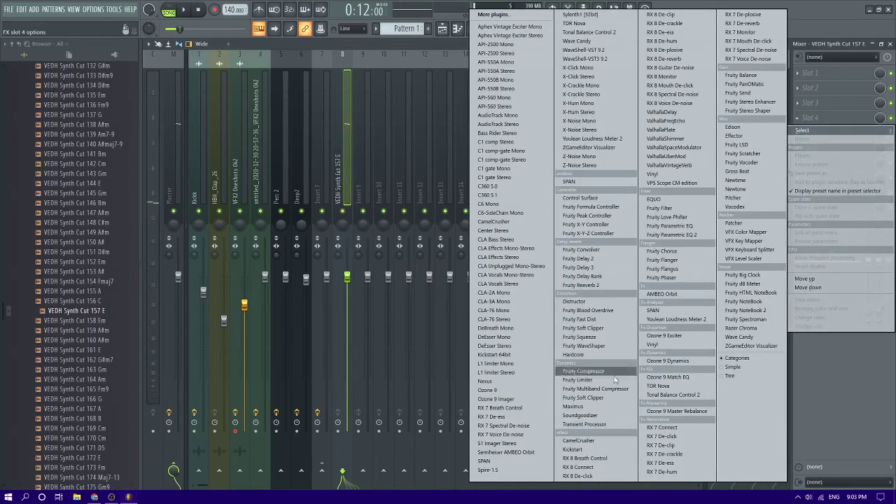
click(662, 235)
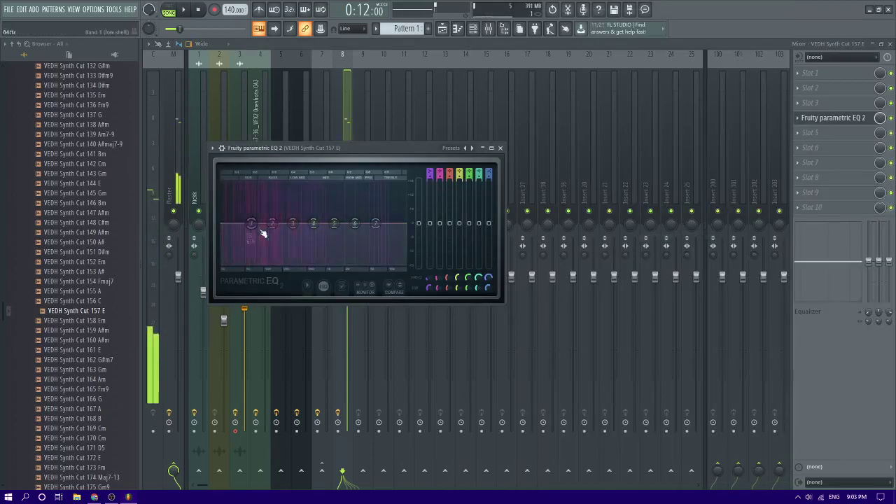
drag(293, 223, 293, 216)
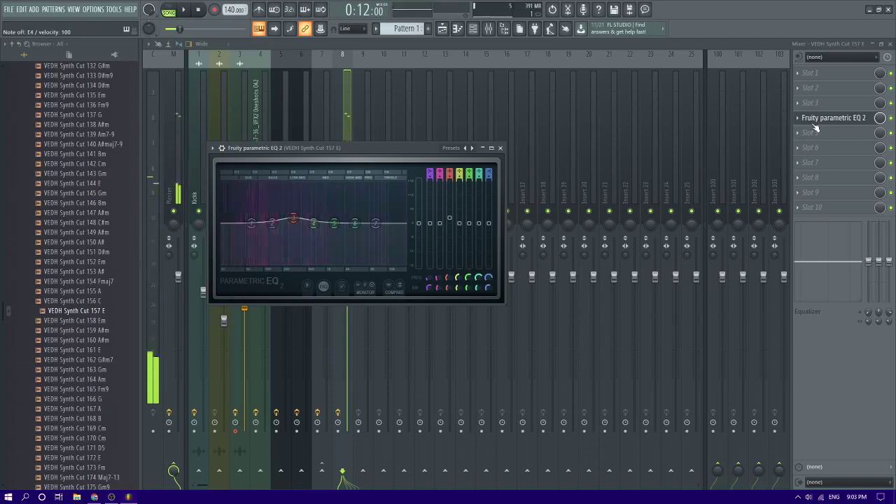
drag(251, 224, 246, 269)
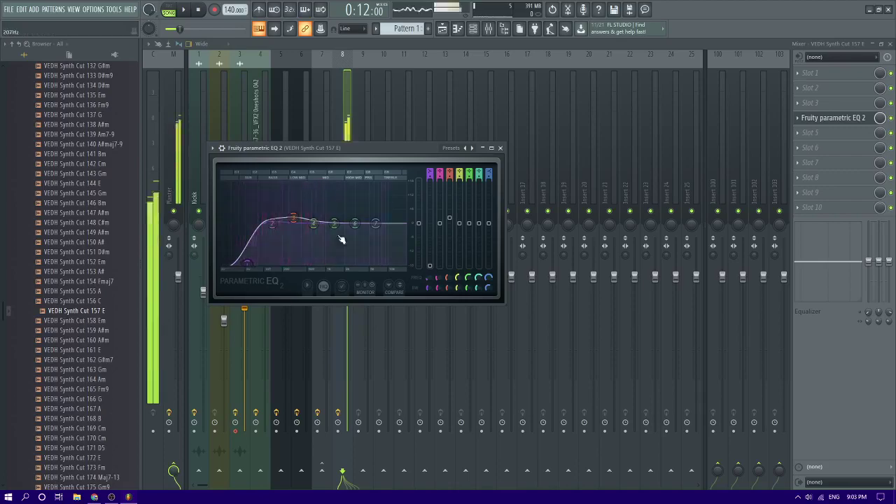
- Add Soundgoodizer to slot 5 of the synth cut's mixer track and lower its amount in mode A
click(824, 140)
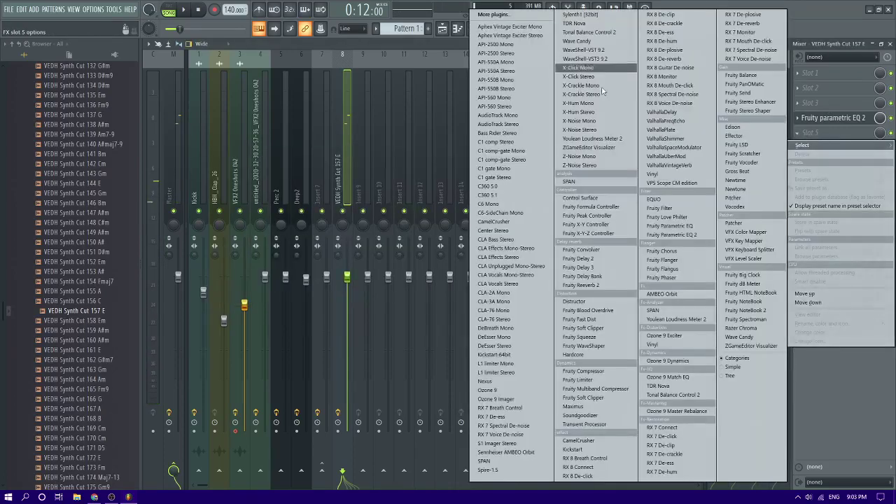
click(569, 414)
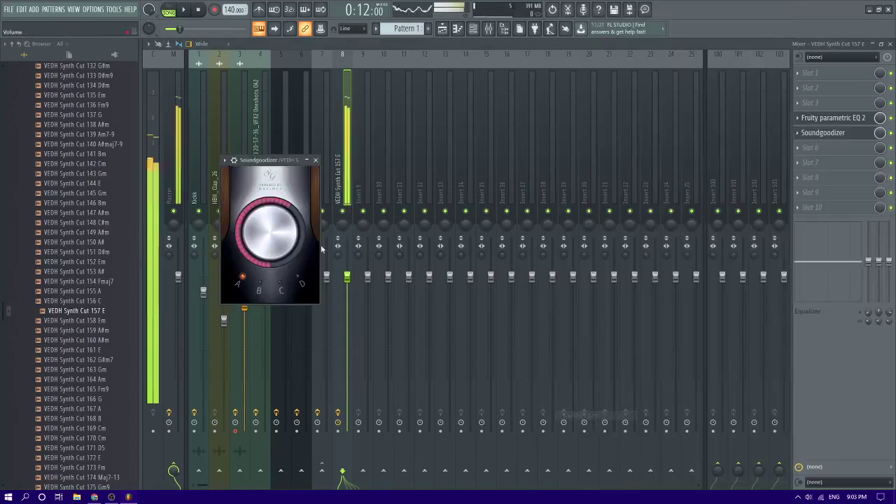
click(284, 280)
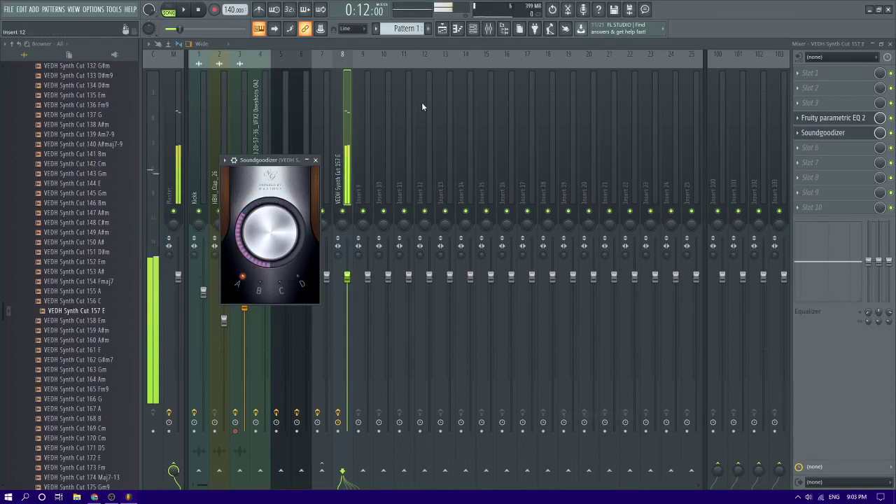
- Place a short E5 note on step 7 of bar 1 in the synth cut's piano roll, checking it against playback
key(F7)
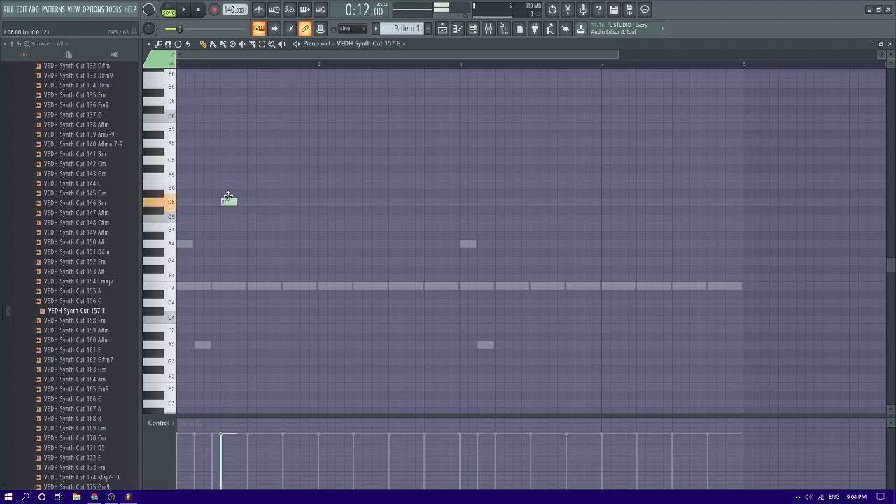
drag(229, 196, 236, 183)
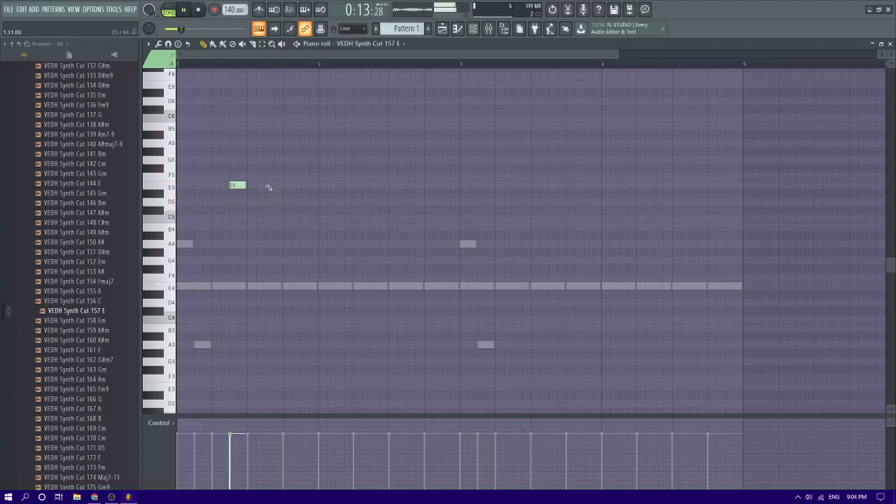
scroll(267, 186, down, 2)
click(234, 185)
key(space)
right_click(236, 185)
right_click(215, 185)
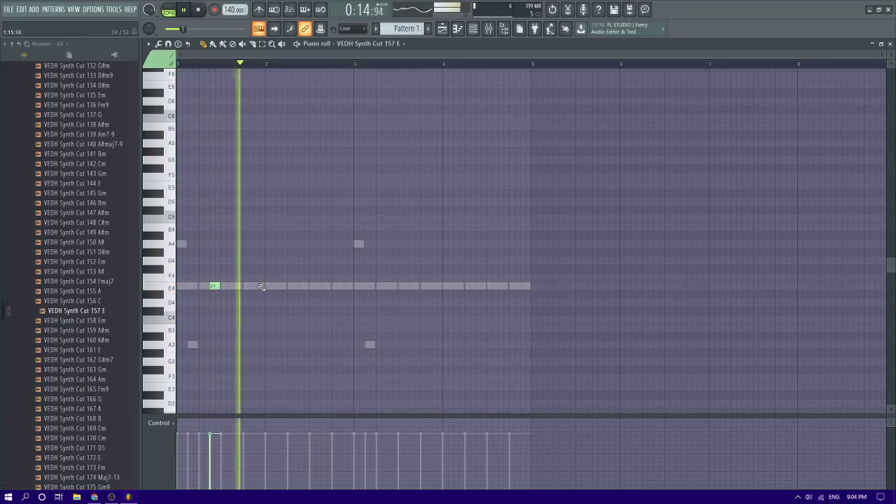
key(space)
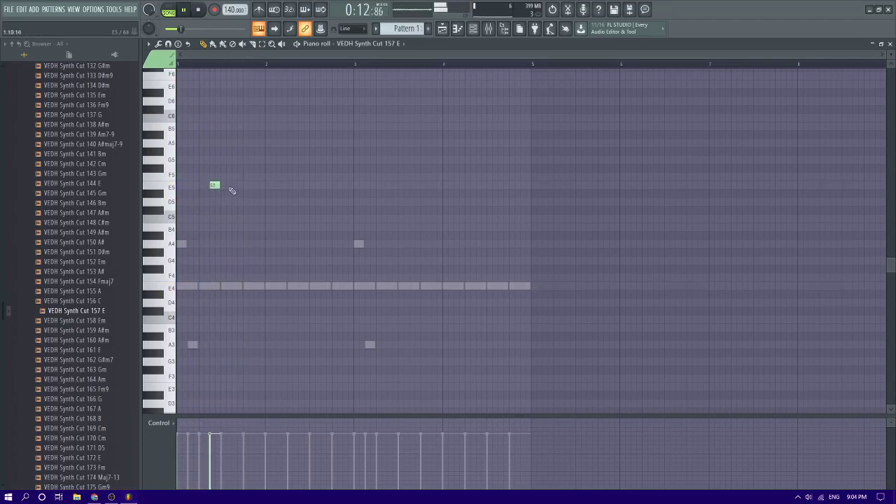
- Add short E5 notes on step 15 of bar 1, steps 7 and 11 of bar 2, and near the end of bar 2
click(237, 186)
key(space)
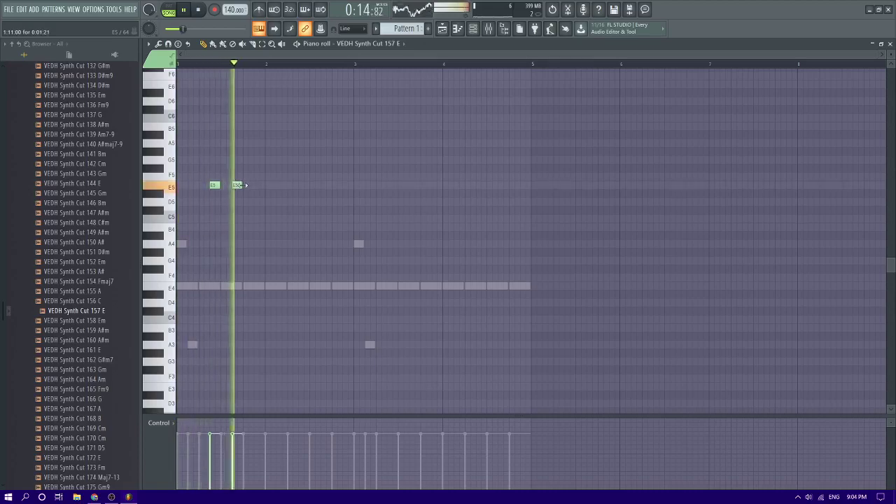
click(259, 186)
key(space)
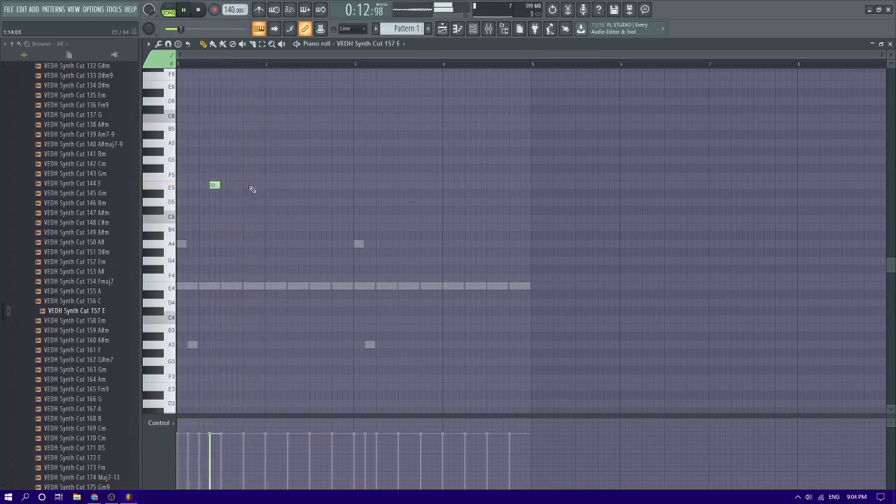
click(304, 186)
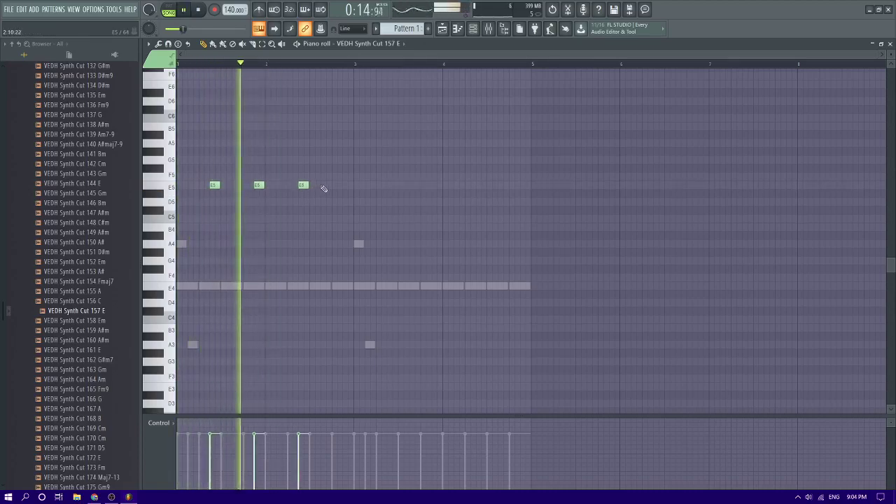
click(326, 186)
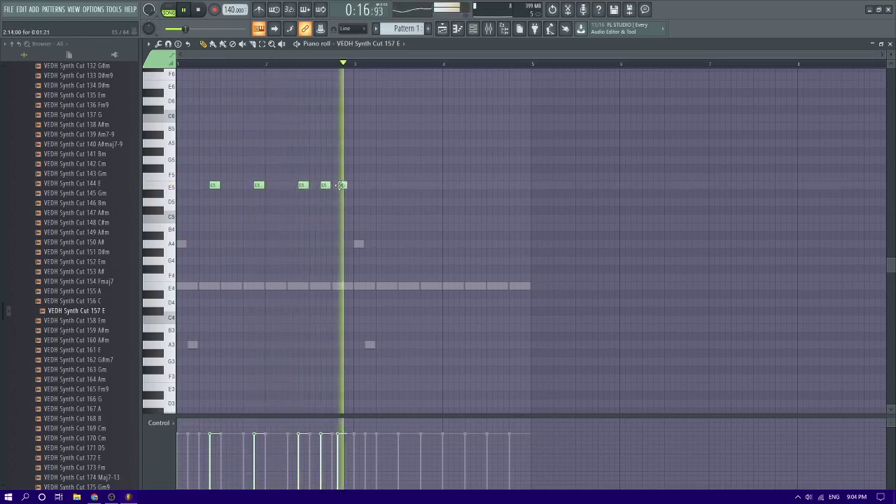
key(space)
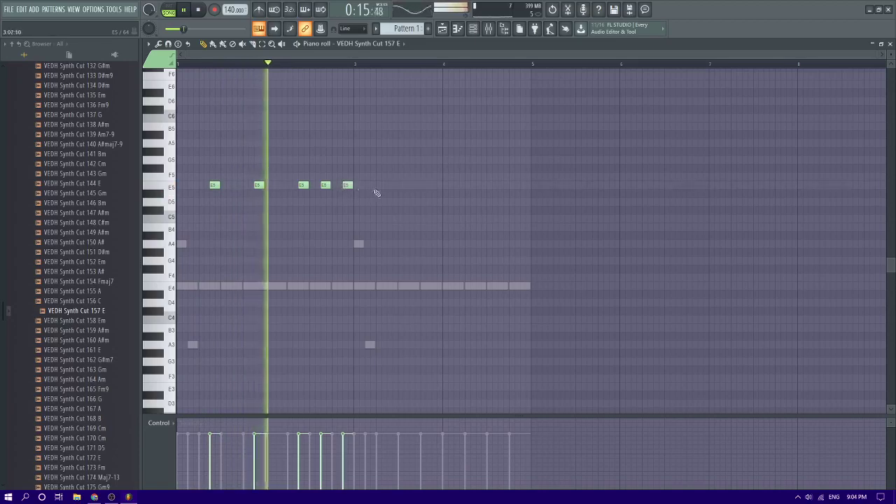
drag(349, 187, 343, 186)
key(space)
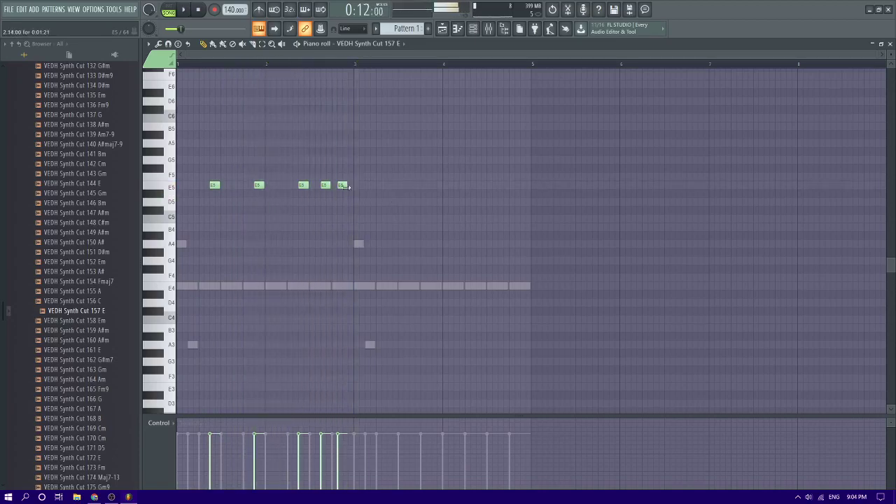
- Select the five E5 notes of the synth cut and duplicate them into the following two bars
drag(403, 198, 203, 182)
key(space)
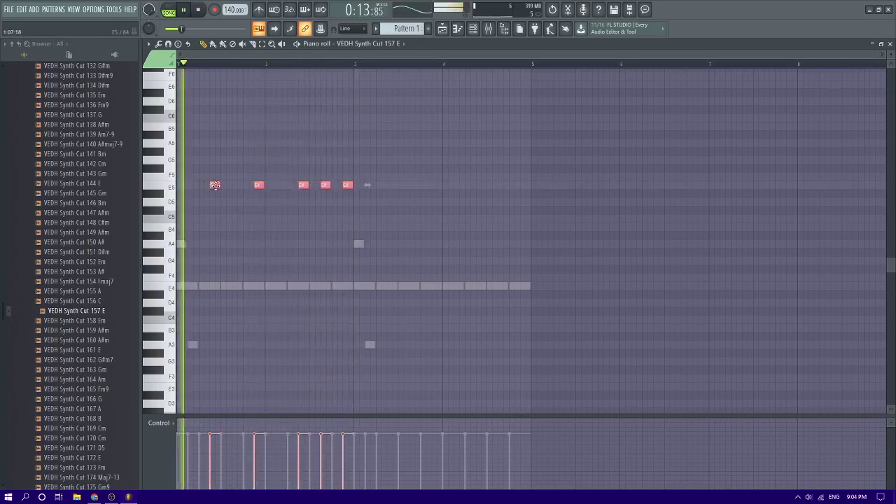
key(ctrl+b)
- Cut the synth cut's highs in Fruity Parametric EQ 2 by setting band 7 to about -12.6 dB at 20000 Hz
key(F9)
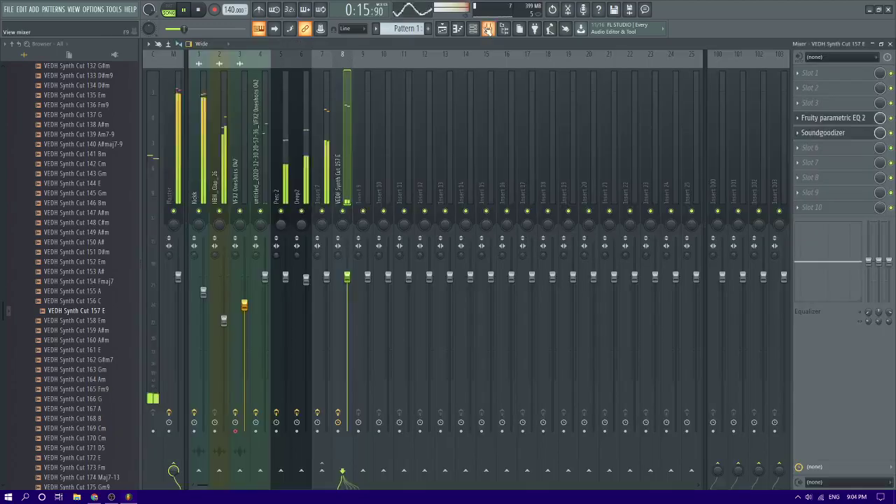
click(837, 117)
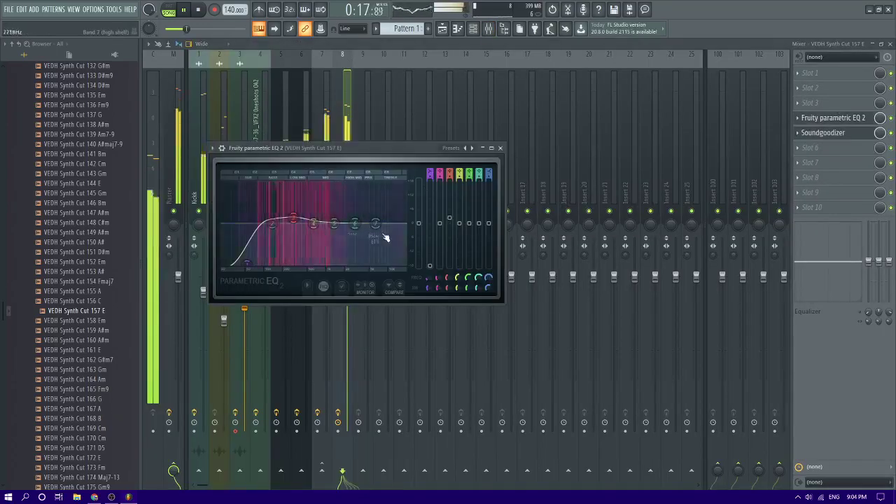
mouse_move(378, 253)
mouse_down()
mouse_move(394, 242)
mouse_move(396, 250)
mouse_up()
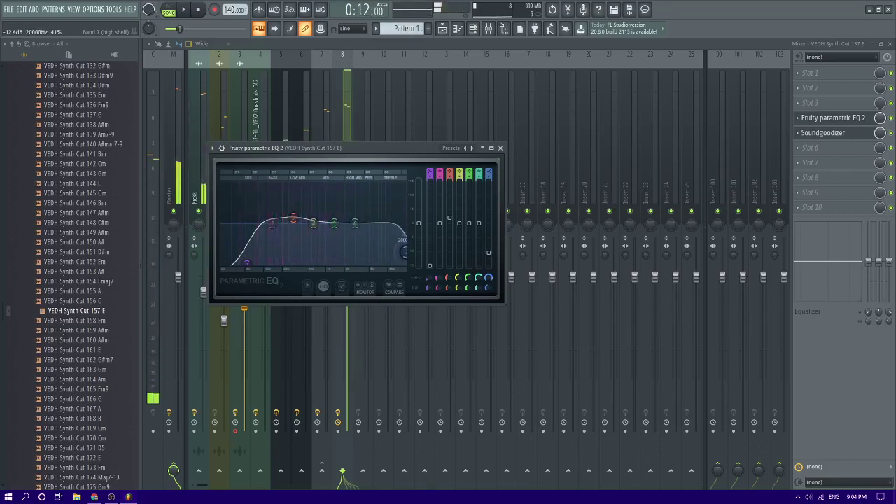
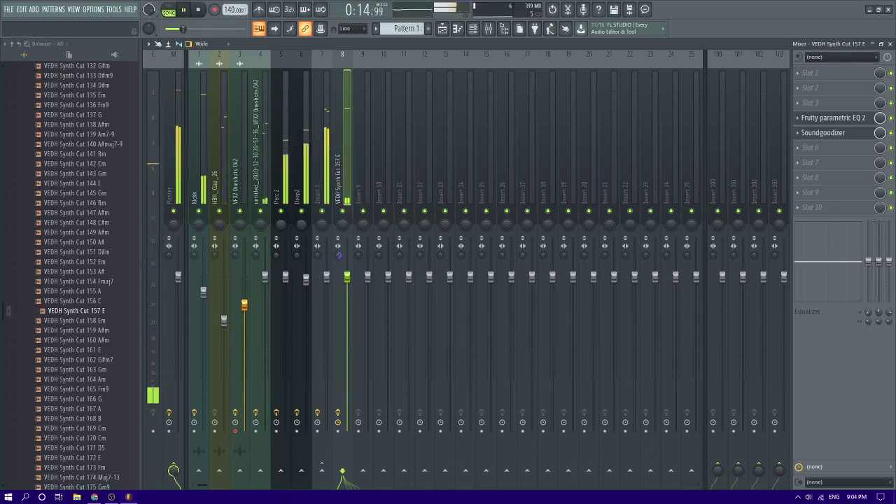
- Return the synth cut's stereo separation to neutral and reshape its EQ: boost band 3 near 222 Hz, cut band 5 about -4.3 dB at 947 Hz
mouse_move(339, 256)
mouse_down()
mouse_move(339, 280)
mouse_move(337, 267)
mouse_up()
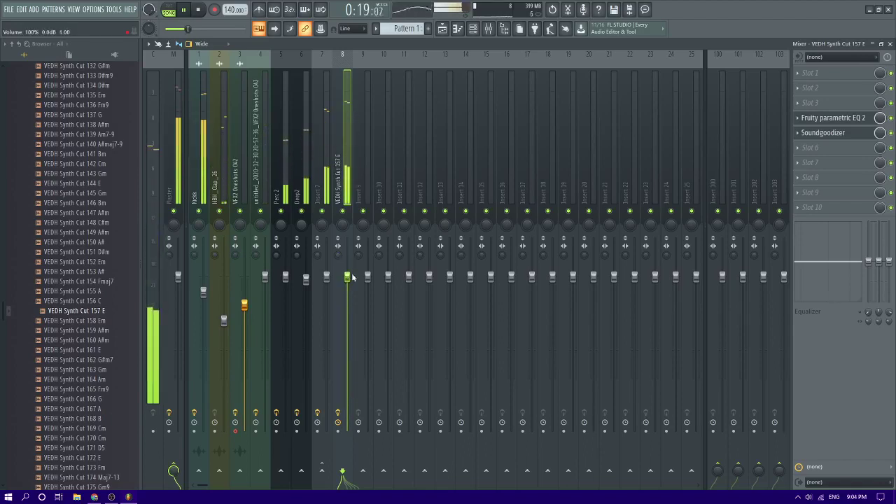
key(space)
click(834, 117)
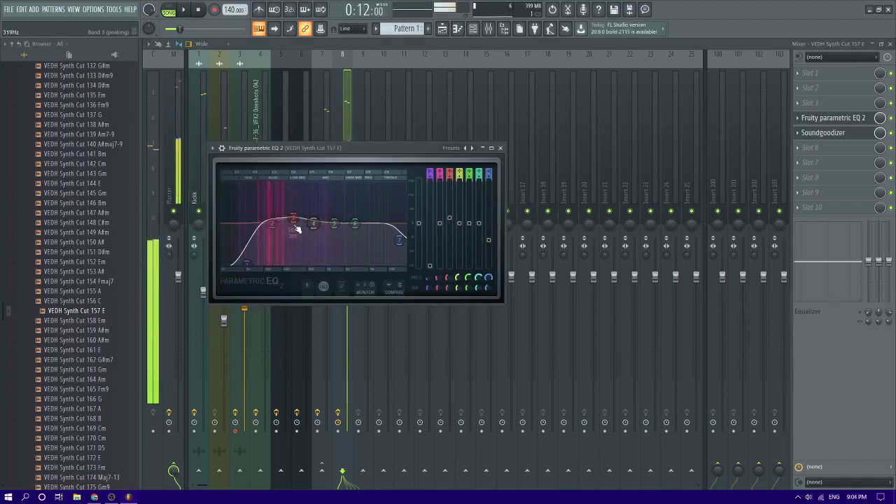
drag(296, 227, 287, 220)
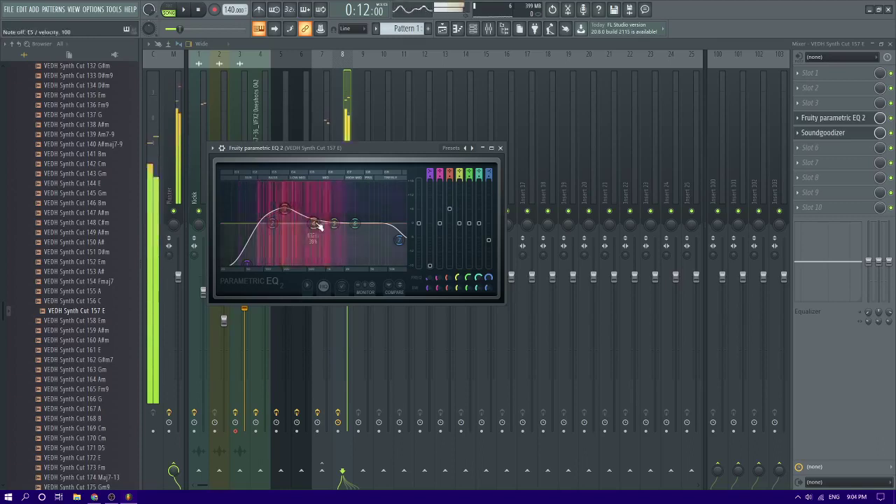
drag(317, 224, 327, 239)
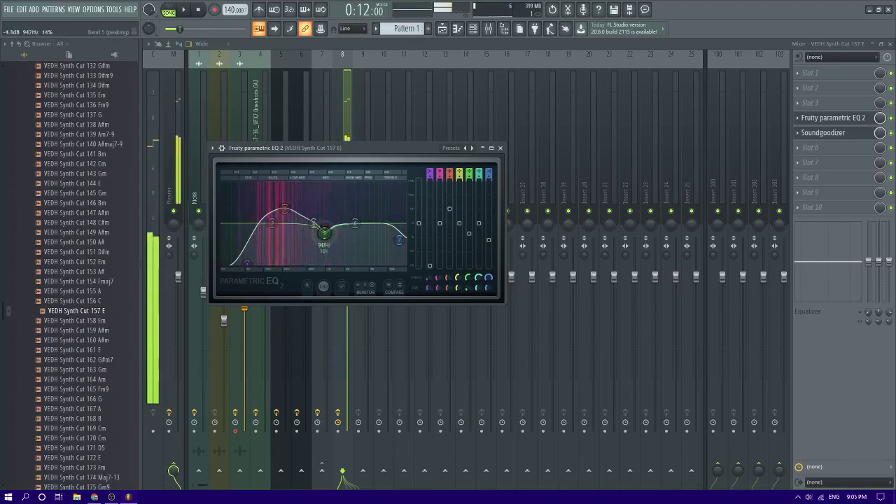
key(space)
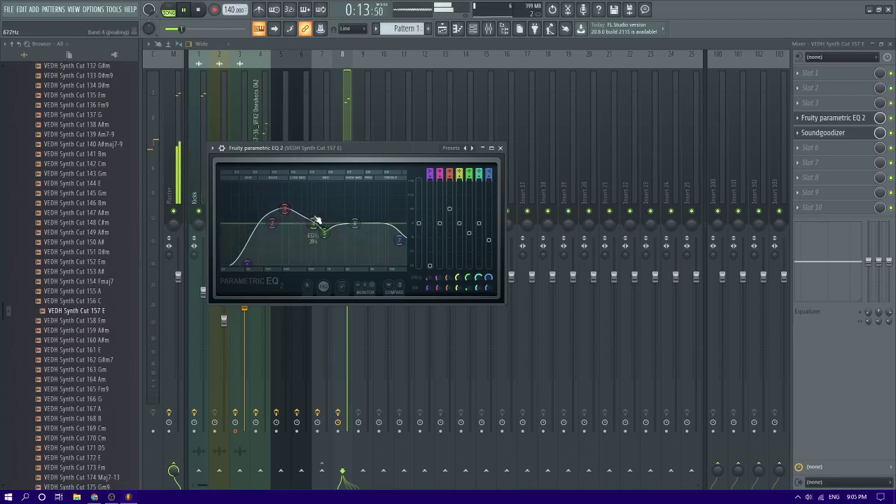
mouse_move(284, 213)
mouse_down()
mouse_move(270, 226)
mouse_move(280, 227)
mouse_move(282, 213)
mouse_move(315, 221)
mouse_up()
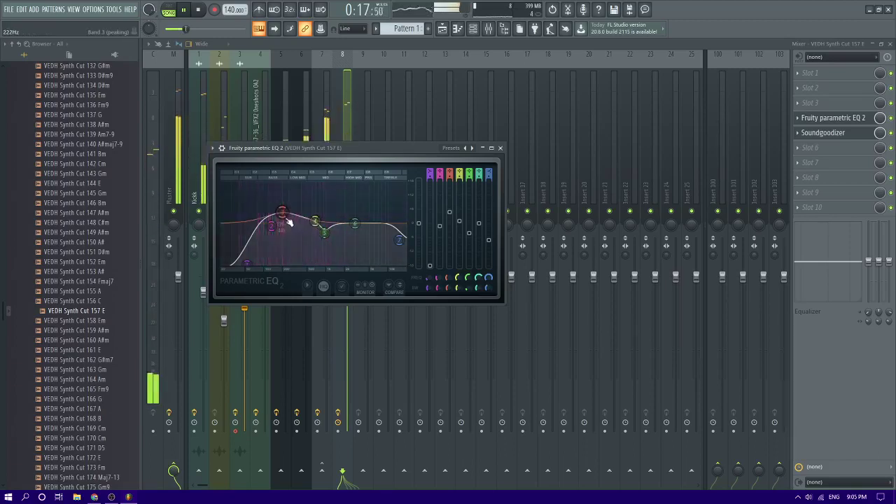
key(space)
- Transpose all of the Deep2 bass notes up one octave in its piano roll
key(F7)
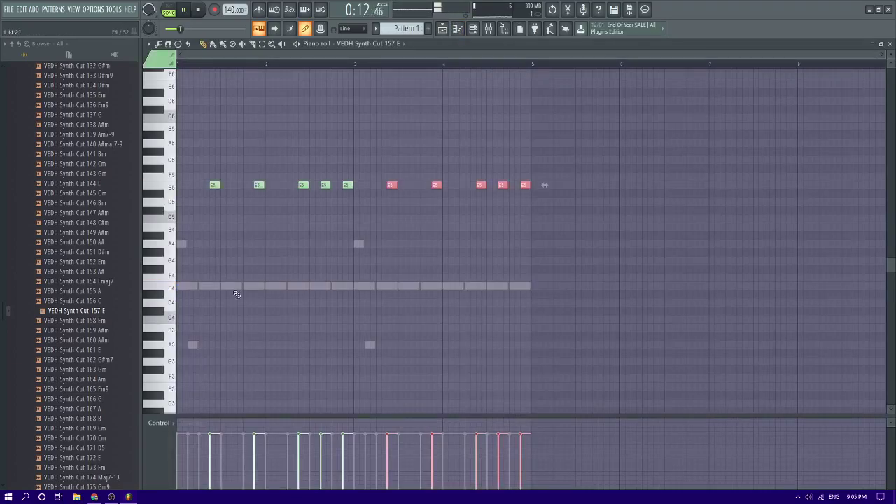
double_click(188, 288)
key(ctrl+a)
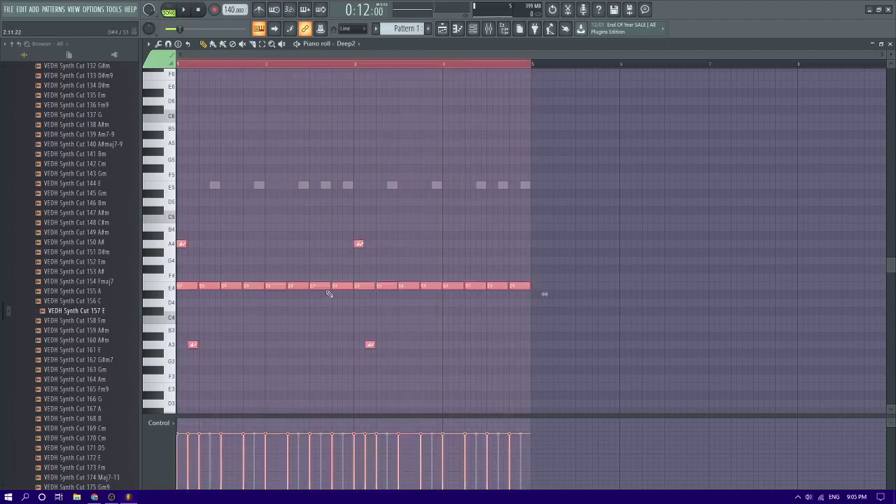
key(ctrl+Up)
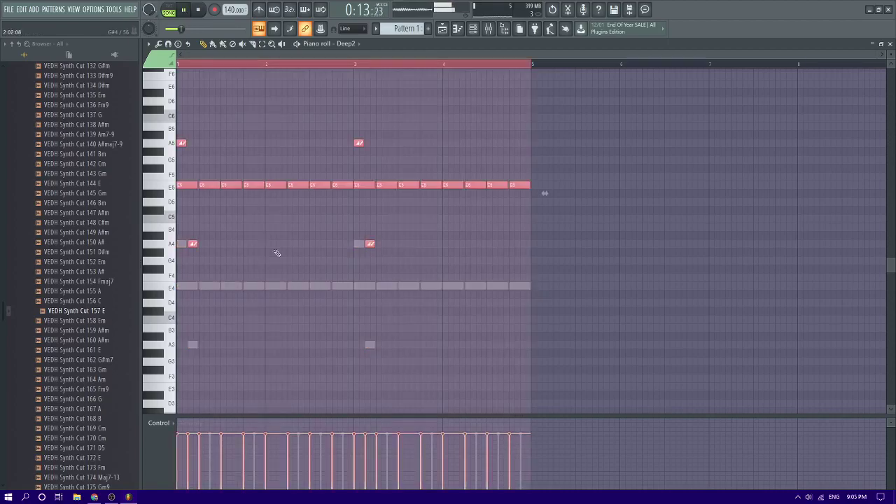
key(ctrl+d)
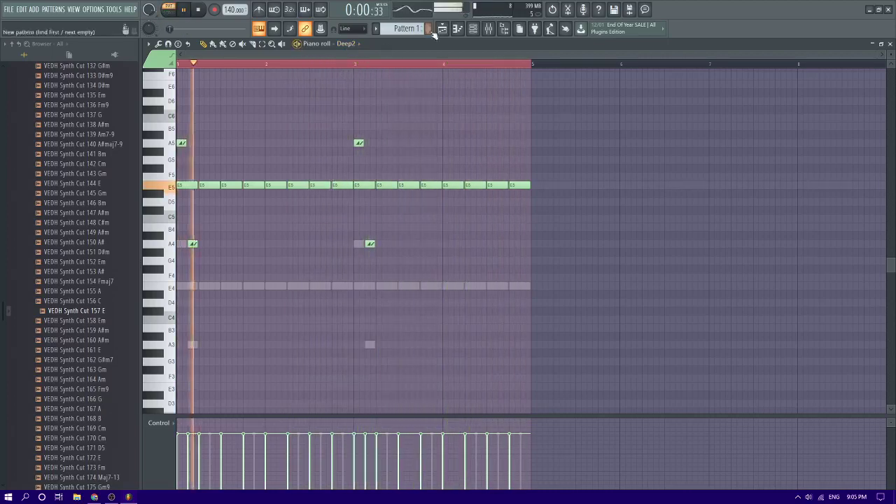
- Narrow the stereo separation of the Perc 2, Deep2 and Insert 7 mixer tracks towards merged
click(489, 29)
key(space)
key(space)
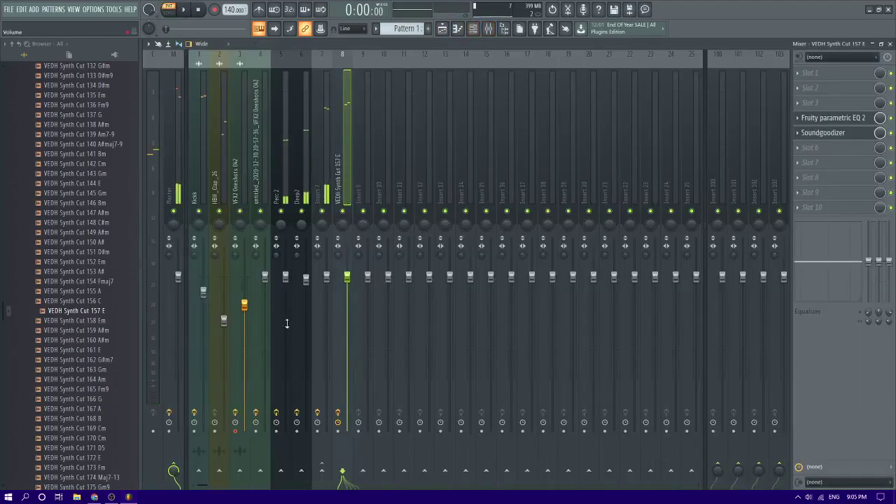
click(279, 259)
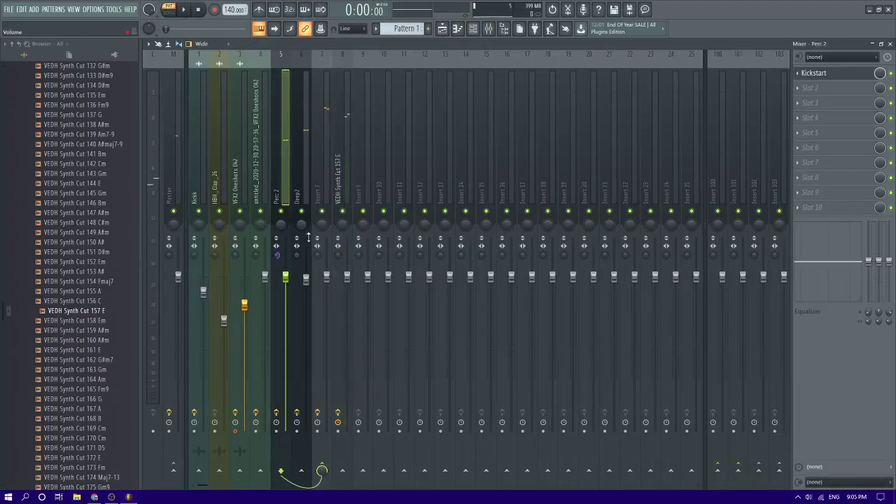
drag(297, 255, 297, 261)
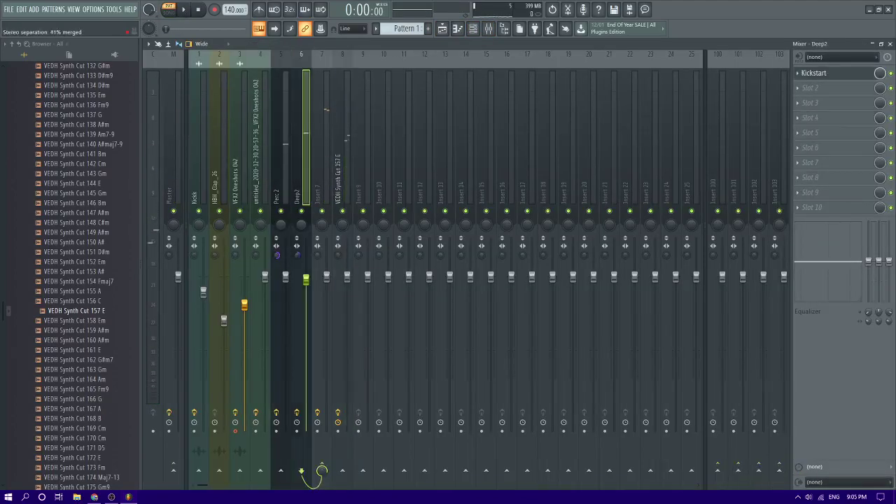
click(318, 255)
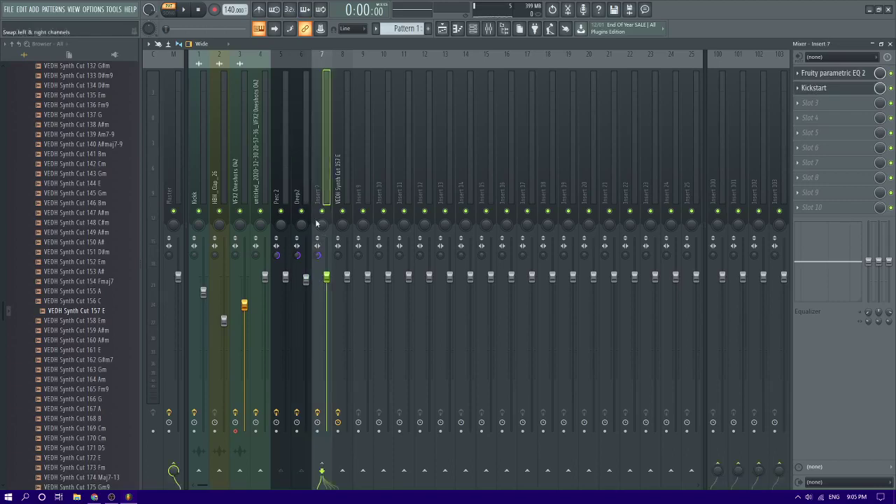
- Add separators before the VEDH Synth Cut 157 E and Perc 2 mixer tracks to set the bass tracks apart
right_click(336, 163)
click(370, 234)
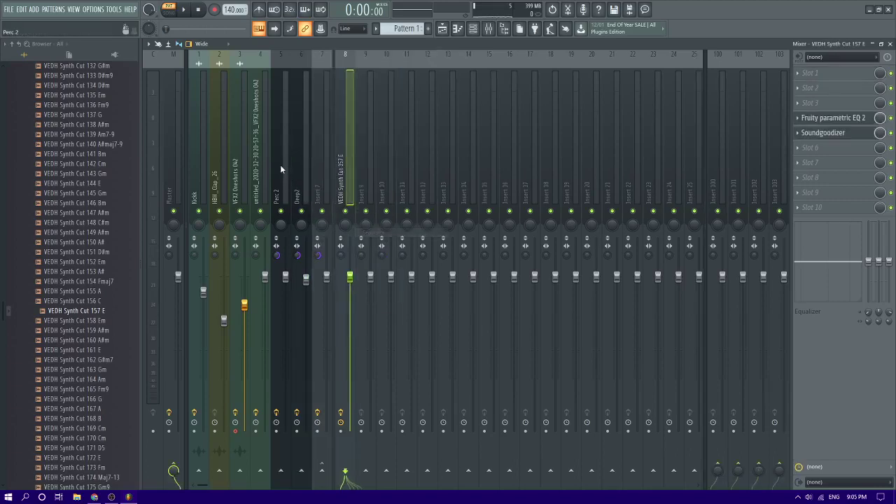
right_click(280, 164)
click(308, 234)
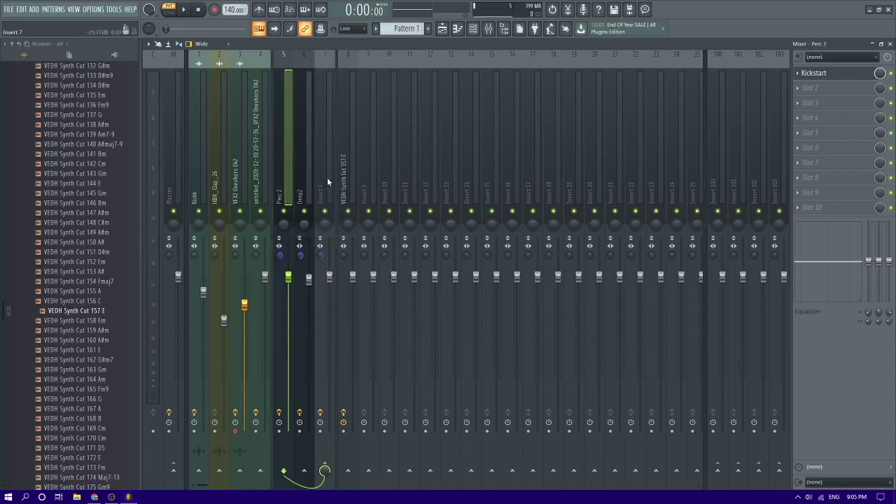
- Select the three mixer tracks Perc 2, Deep2 and Insert 7 together and choose purple as their colour
click(327, 177)
right_click(285, 181)
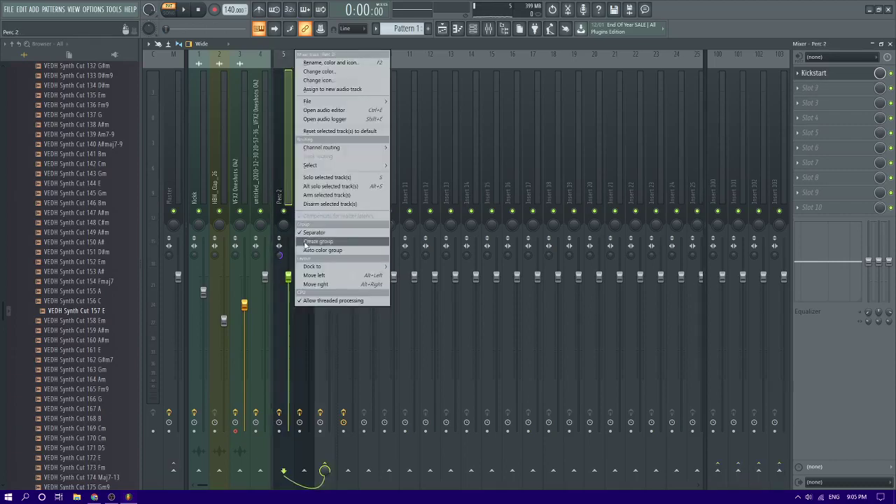
click(319, 250)
right_click(302, 176)
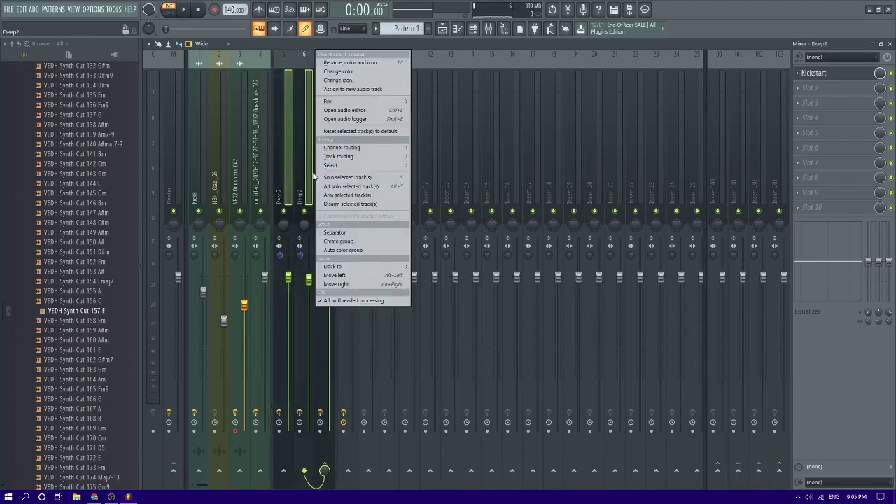
click(331, 251)
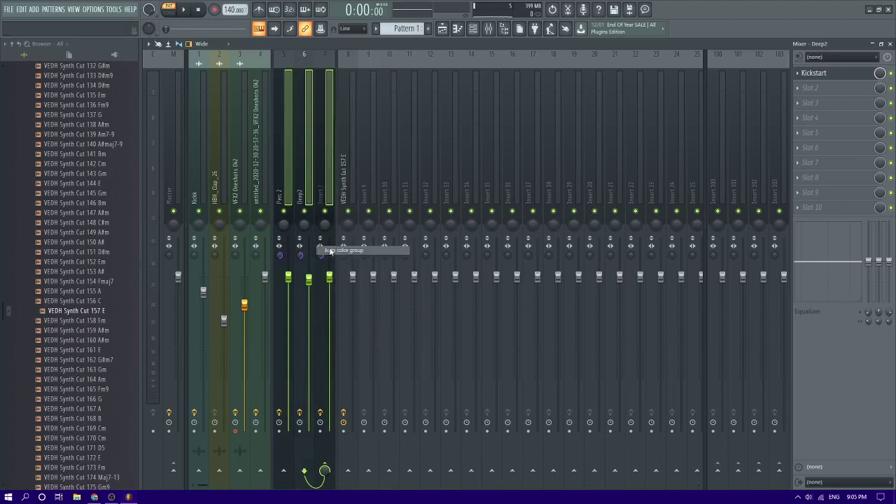
right_click(310, 189)
click(329, 242)
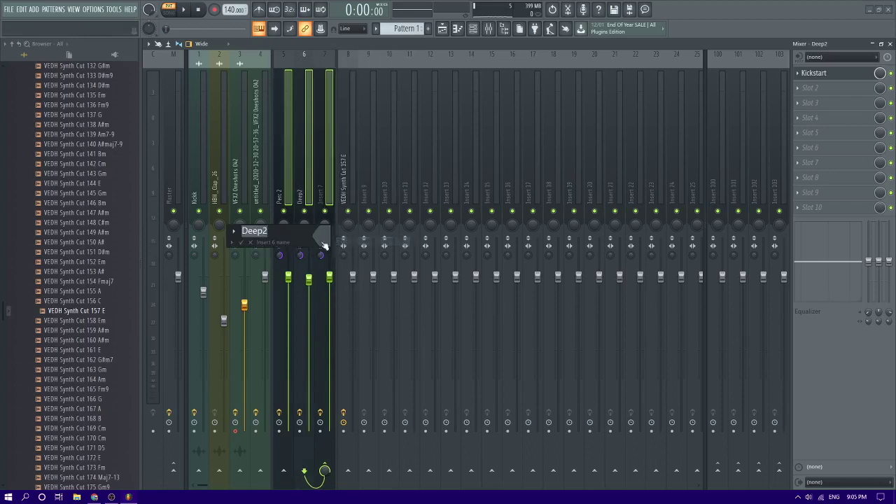
click(325, 242)
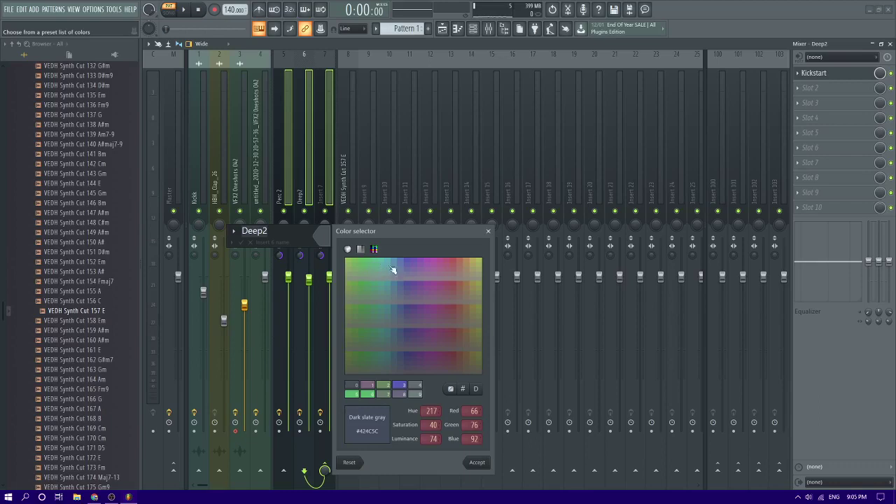
click(476, 463)
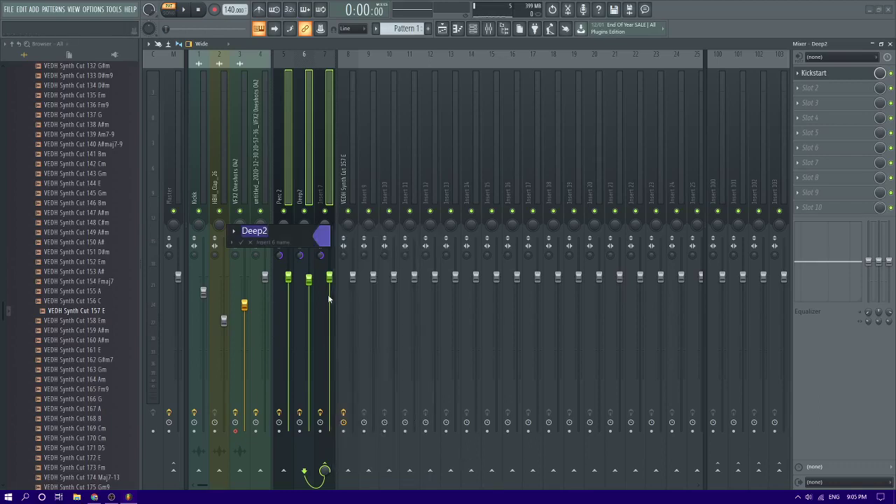
- Name the selected bass tracks Sub-bass and apply the name with the chosen colour
text(Sub)
text(bass)
key(Left)
key(Left)
key(Left)
key(Left)
text(-)
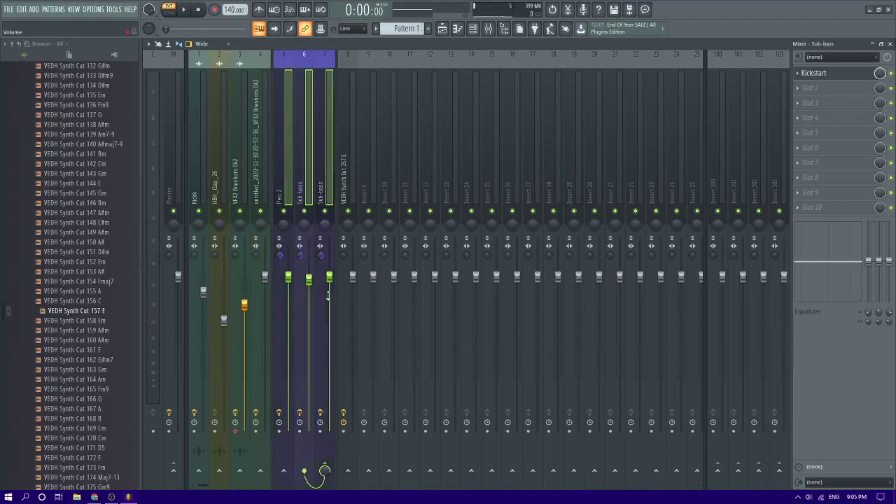
key(Return)
- Try lowering the volume of the three selected bass tracks together during playback, undoing the change
key(space)
drag(329, 294, 329, 305)
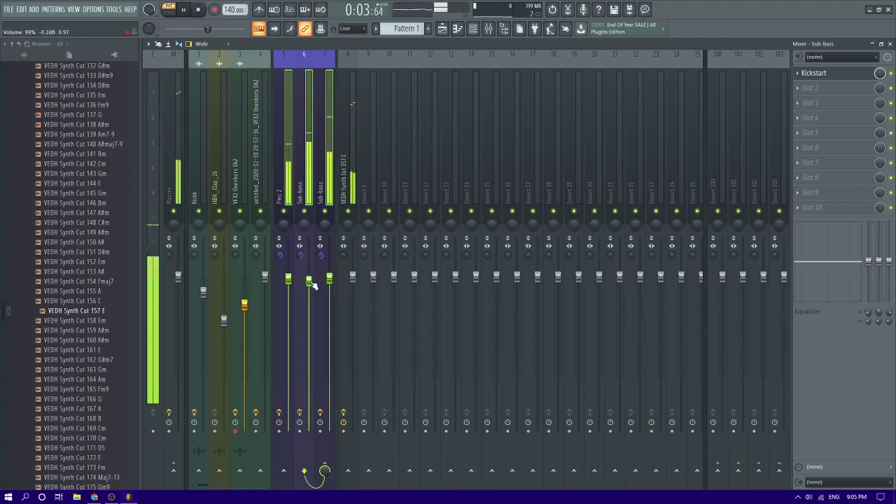
key(ctrl+z)
drag(327, 290, 327, 278)
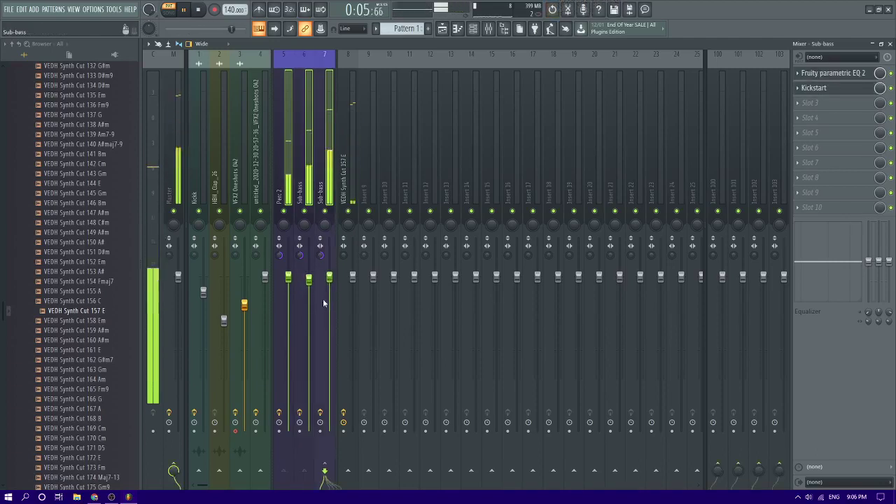
- Rebalance the bass layers individually, lowering the Perc 2 track's volume to 98% (-0.5 dB), and play the pattern
click(310, 189)
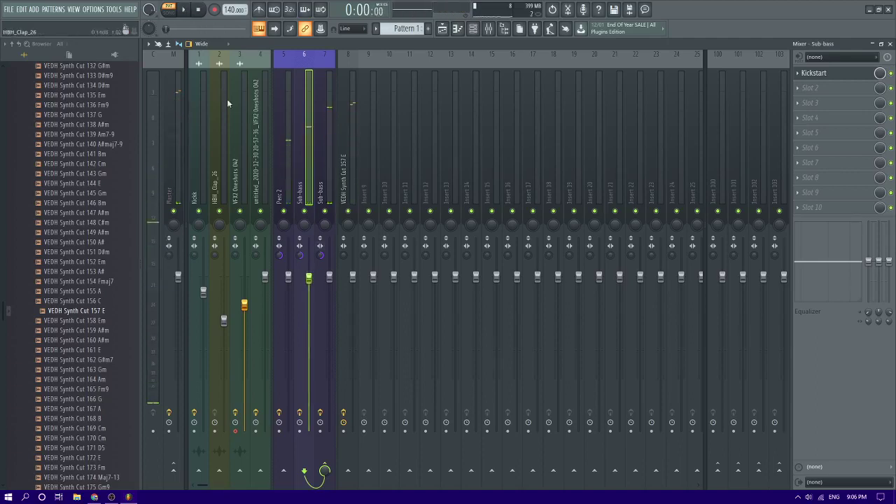
click(284, 256)
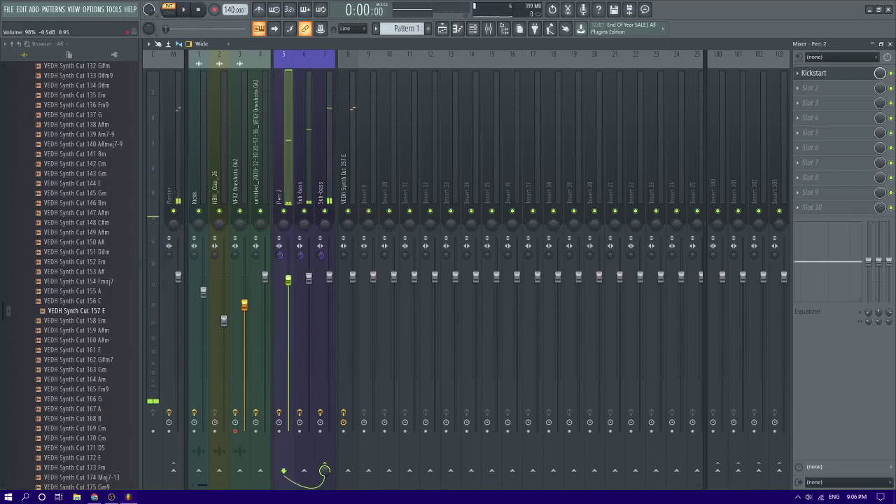
key(space)
click(214, 163)
click(182, 159)
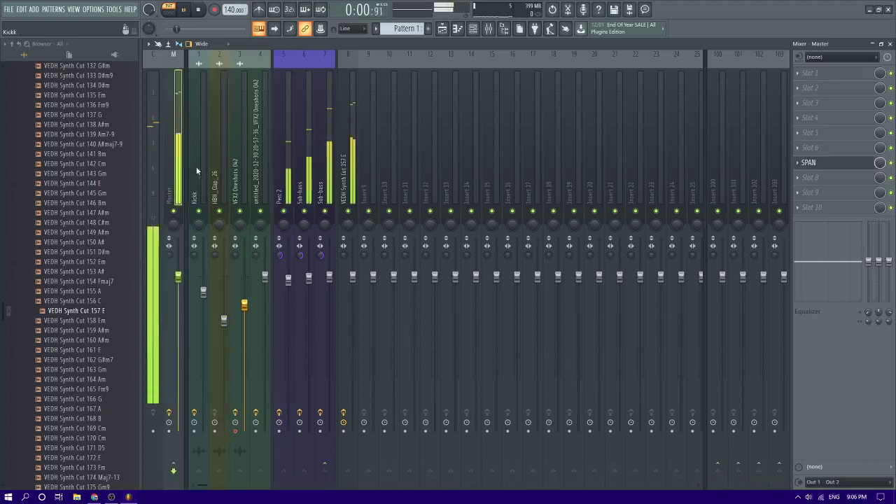
click(196, 167)
right_click(327, 477)
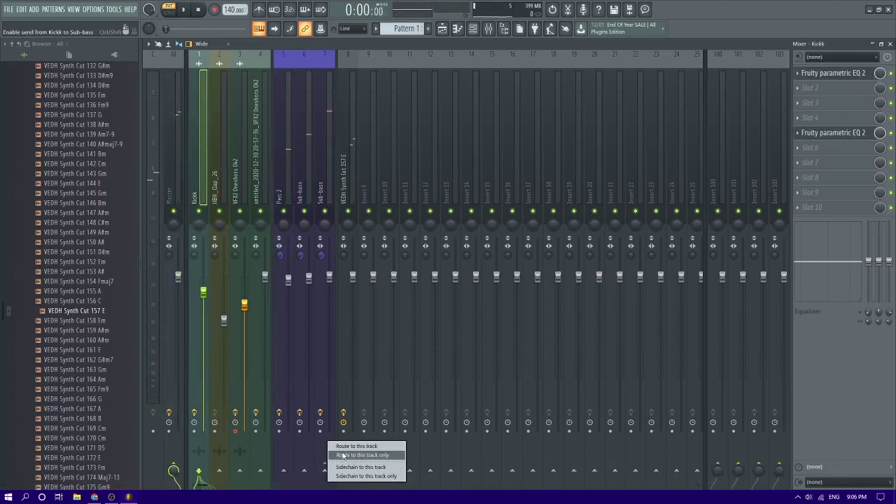
click(298, 186)
- Sidechain the Kickk mixer track to the Sub-bass on track 7 while the pattern plays
key(space)
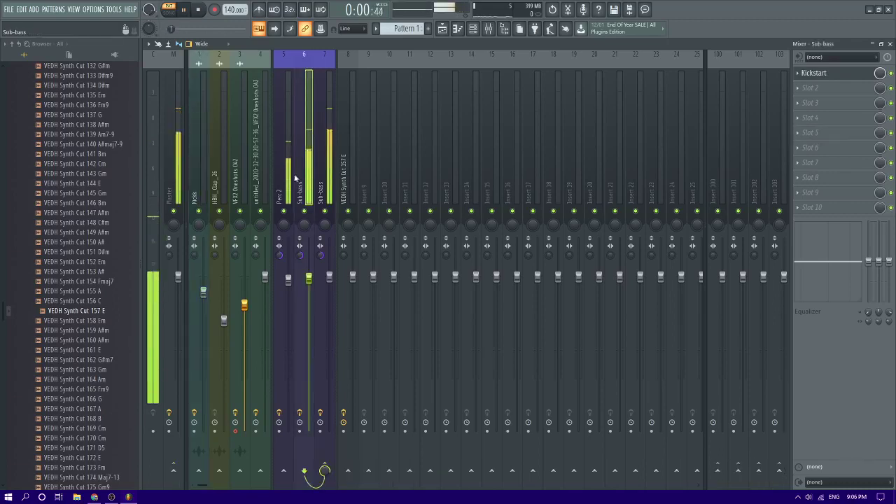
click(215, 187)
click(198, 181)
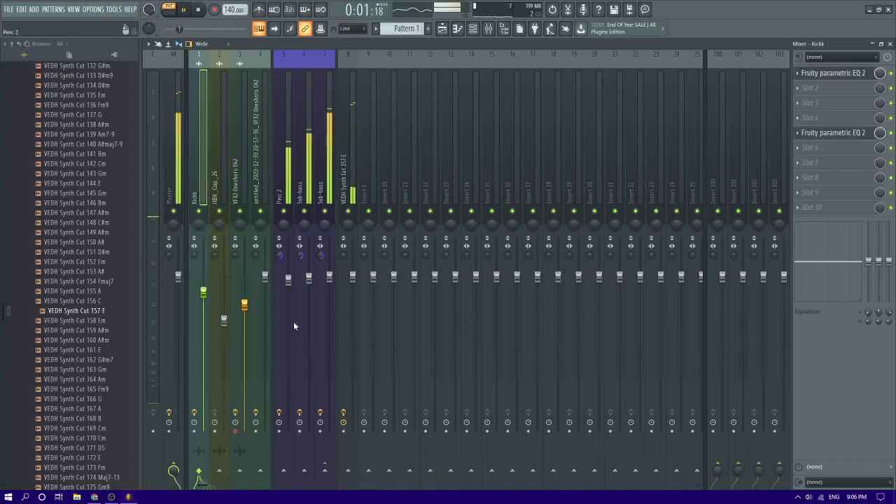
right_click(325, 474)
click(354, 467)
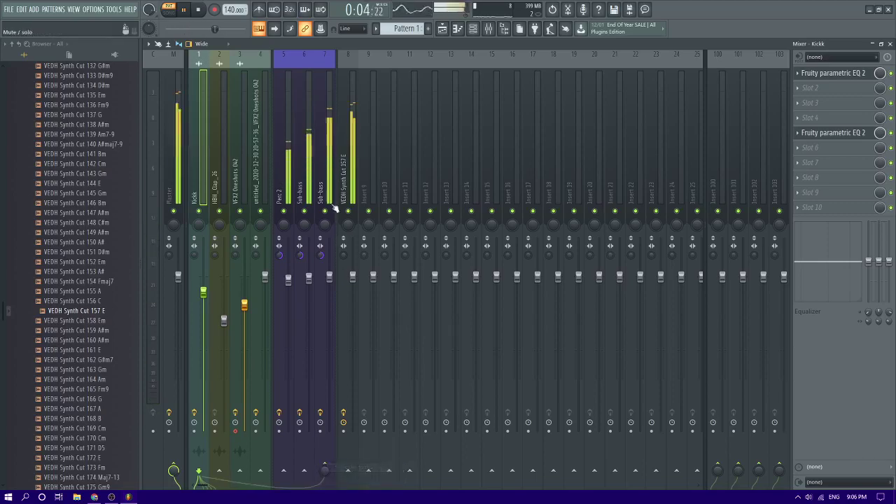
- Add a Fruity Limiter to the third effect slot of the Sub-bass mixer track 7
click(330, 184)
click(823, 104)
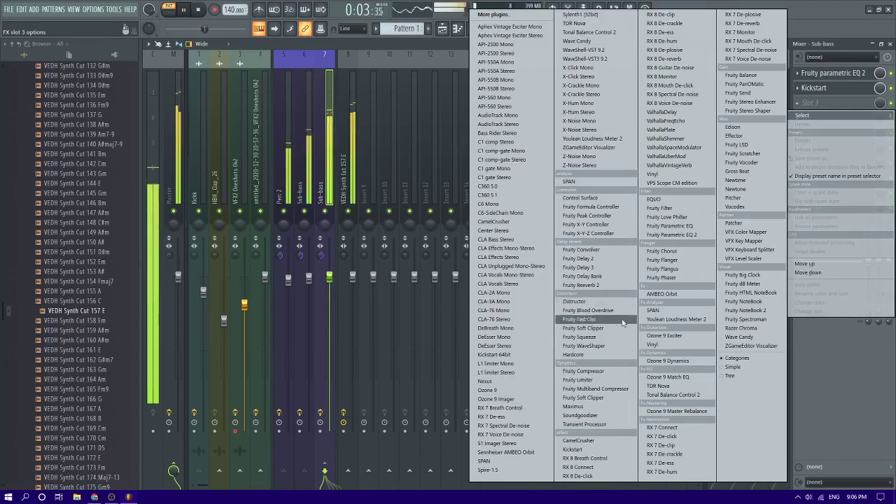
click(578, 380)
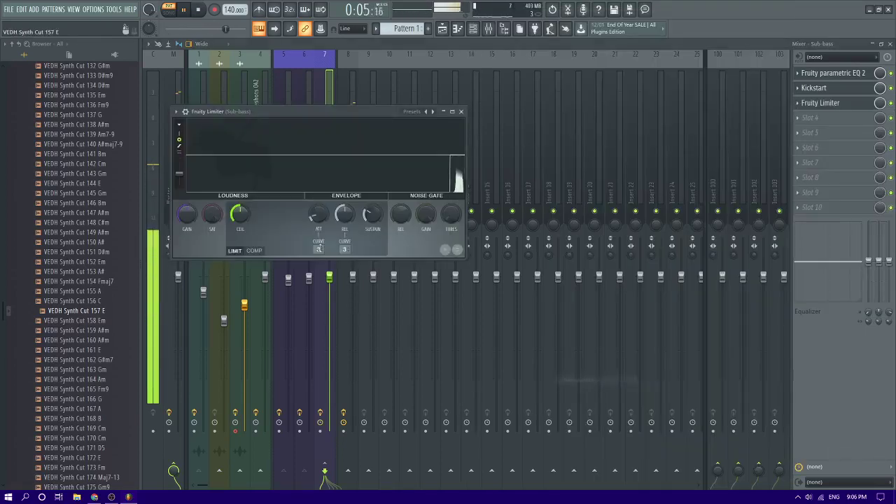
- Switch the Fruity Limiter to compressor mode with Kickk as its sidechain input, and move it to the first effect slot
click(343, 251)
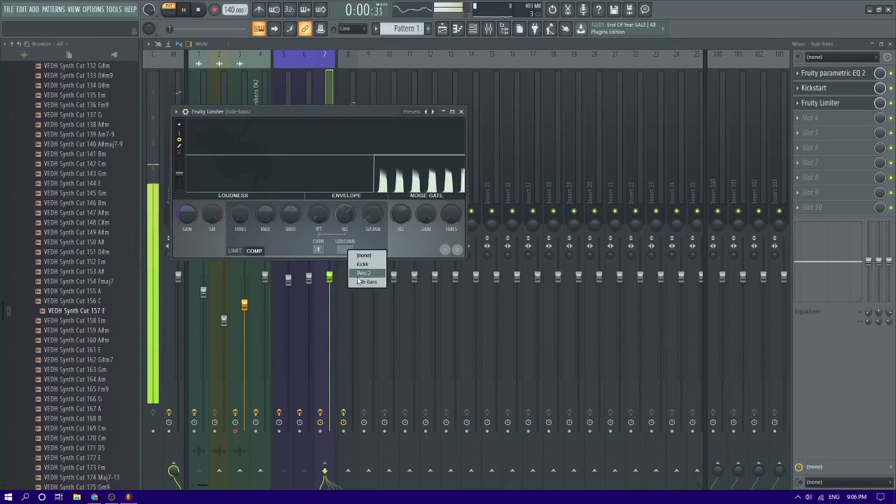
click(358, 282)
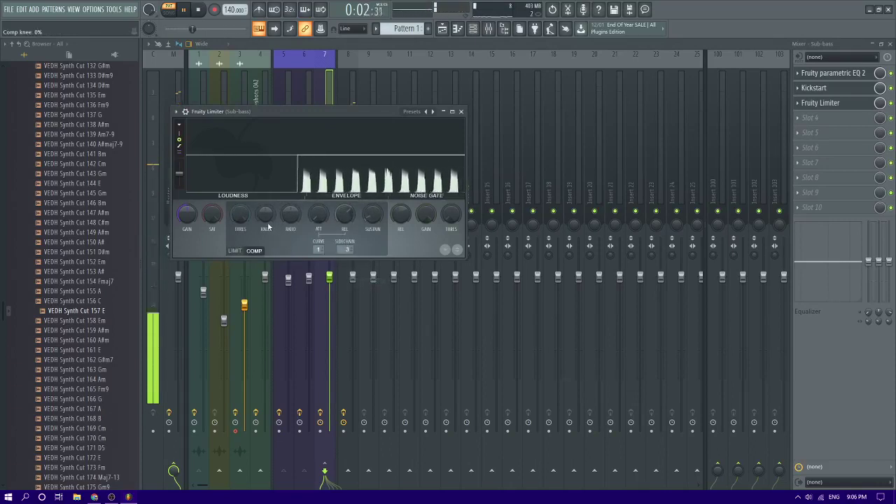
click(344, 250)
click(354, 259)
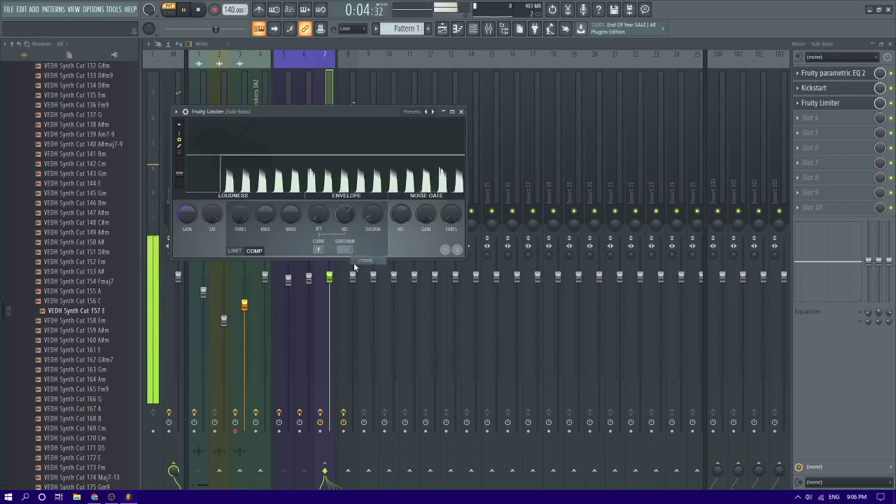
click(346, 249)
click(360, 268)
click(351, 252)
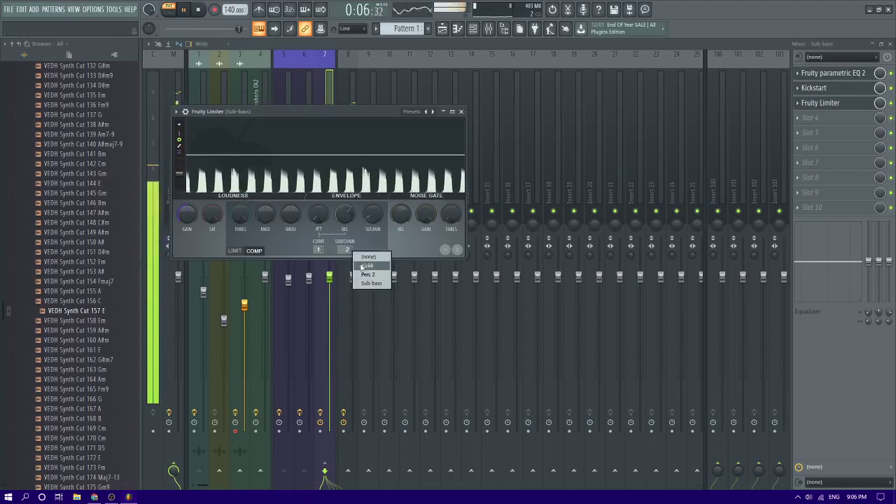
click(364, 265)
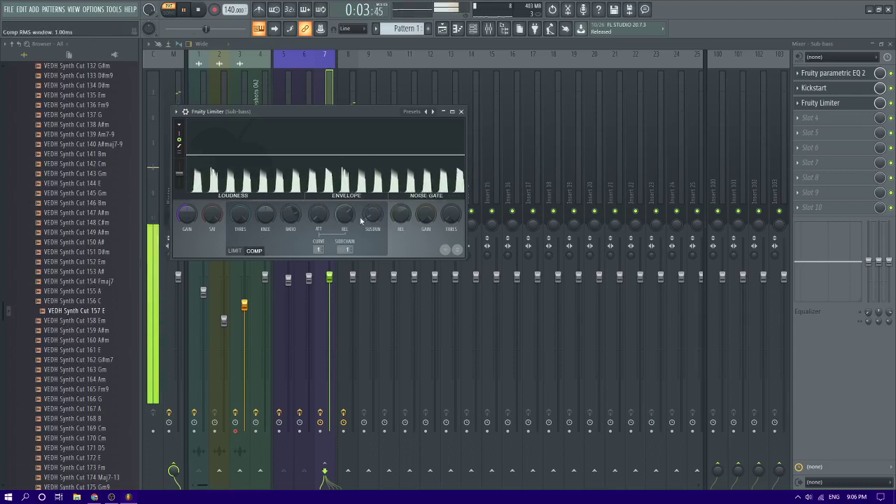
drag(843, 103, 833, 73)
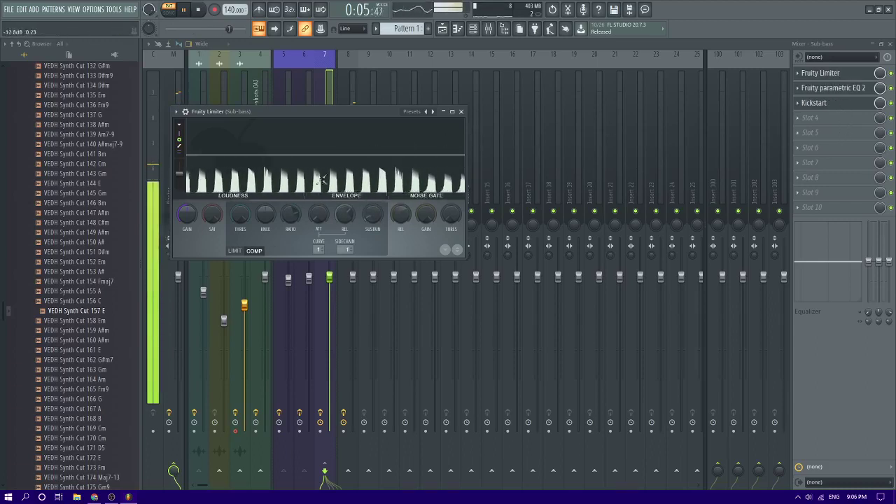
- Play the arrangement from just before bar 9 and lower the Sub-bass limiter's compressor threshold
key(space)
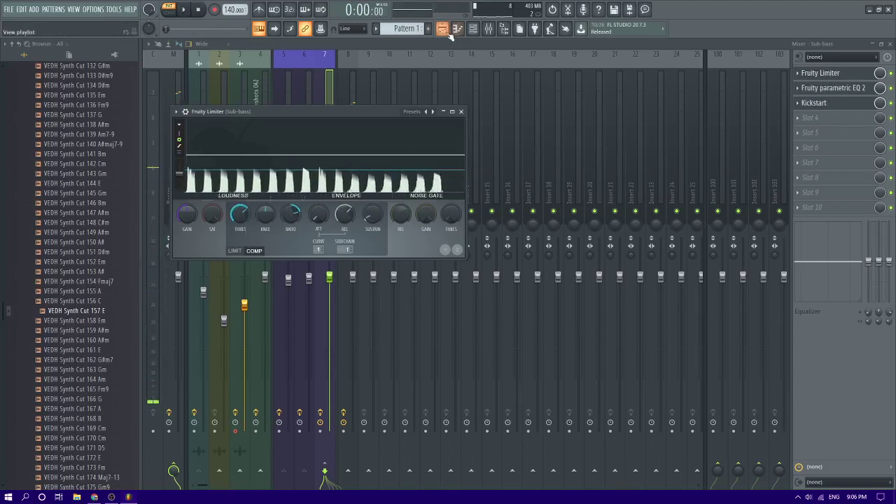
click(442, 30)
click(389, 65)
key(space)
click(488, 28)
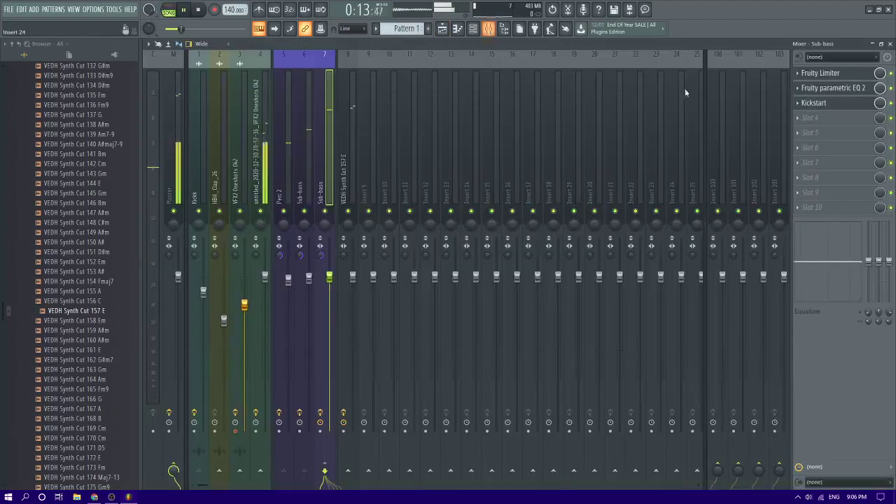
click(828, 75)
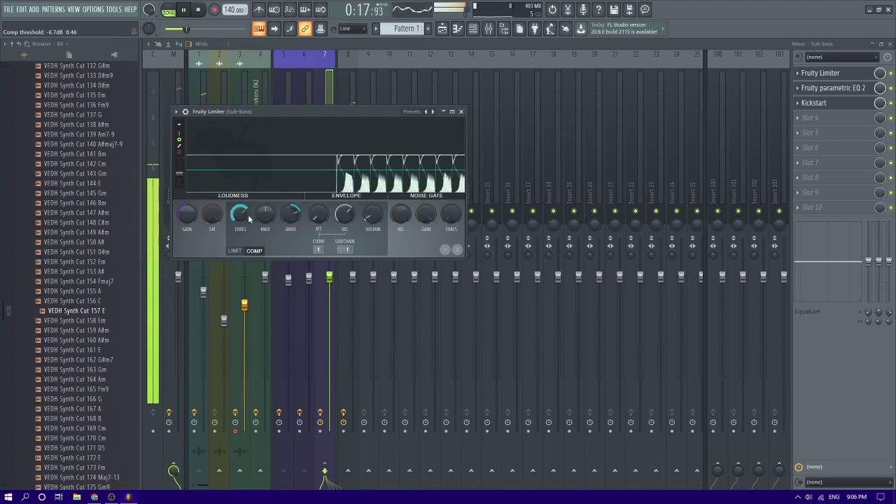
drag(240, 214, 240, 240)
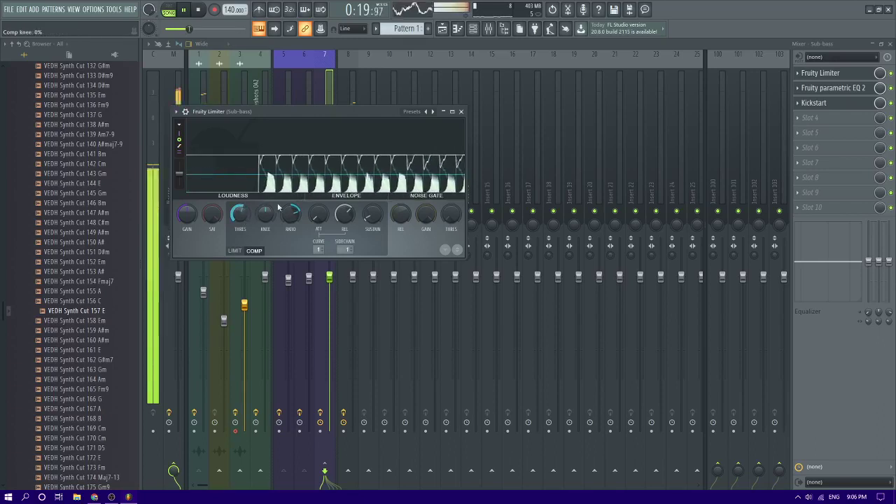
- Duplicate the two Pattern 1 clips on Track 3 so the copies start at bar 17
click(442, 28)
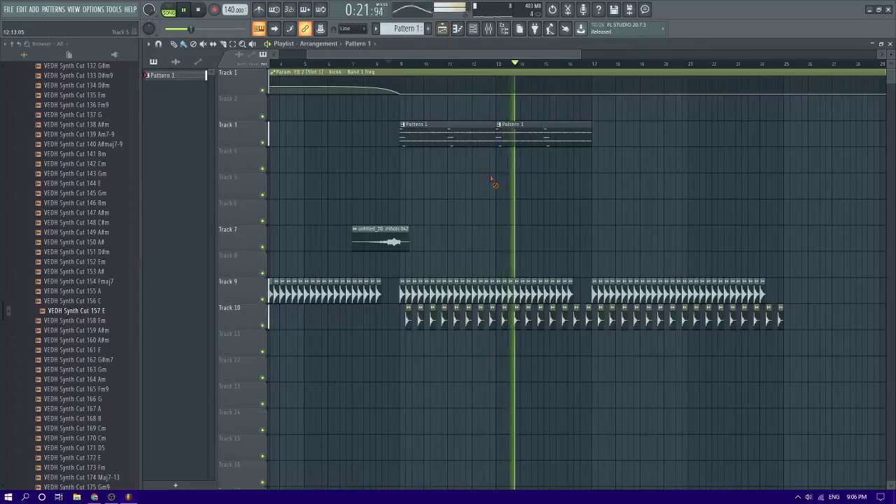
drag(579, 173, 456, 136)
drag(480, 140, 623, 148)
ctrl+click(606, 172)
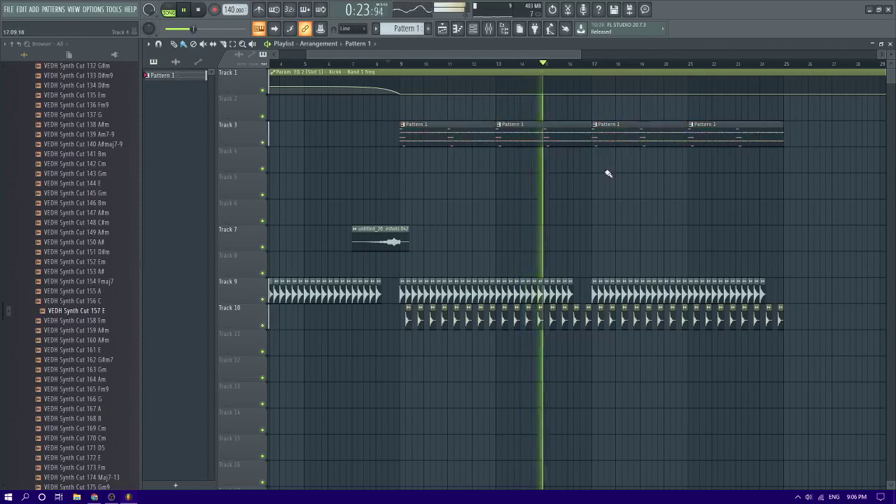
scroll(537, 159, up, 3)
scroll(535, 133, down, 3)
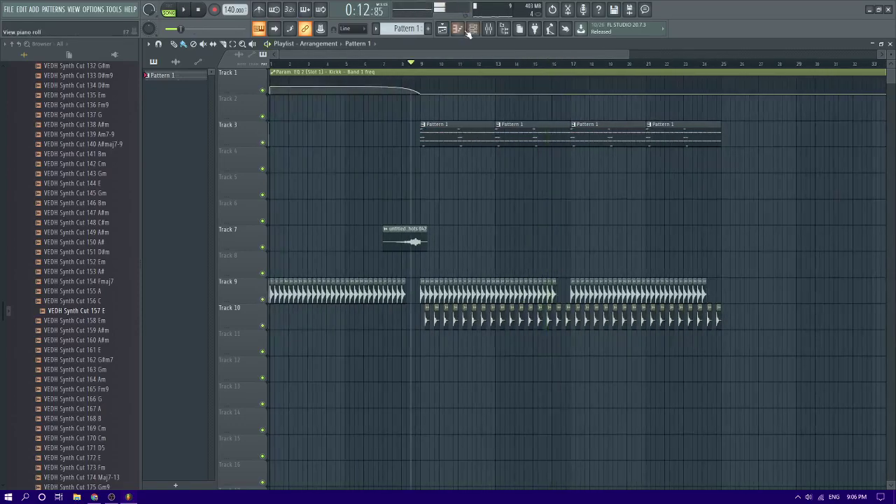
- Check the VEDH Synth Cut 157 E notes in the piano roll and lower its mixer track's volume during playback
click(457, 28)
click(361, 45)
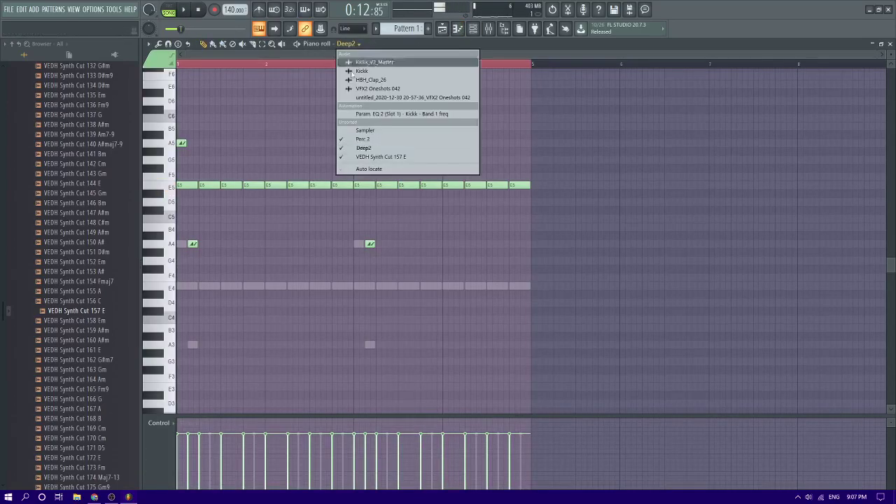
click(357, 159)
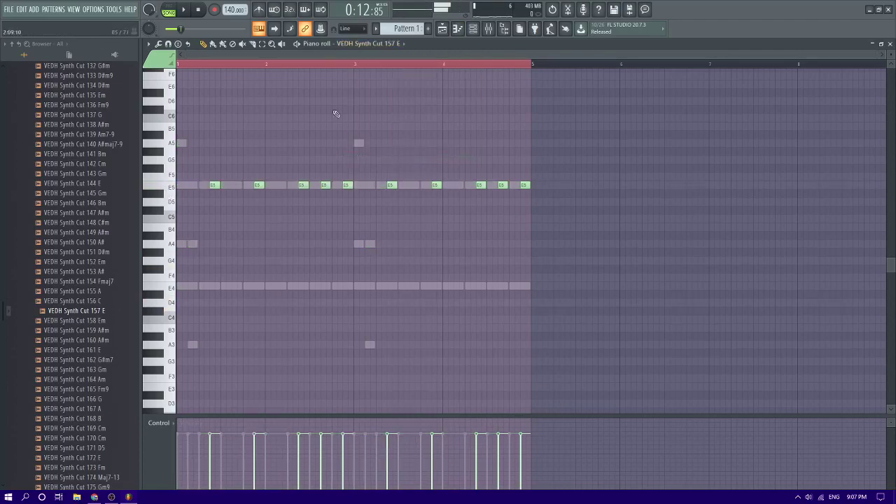
click(488, 28)
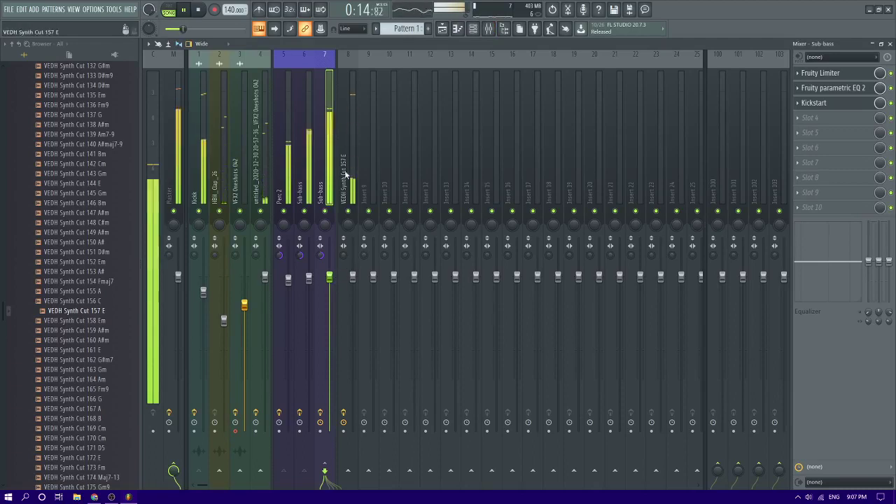
drag(352, 255, 352, 271)
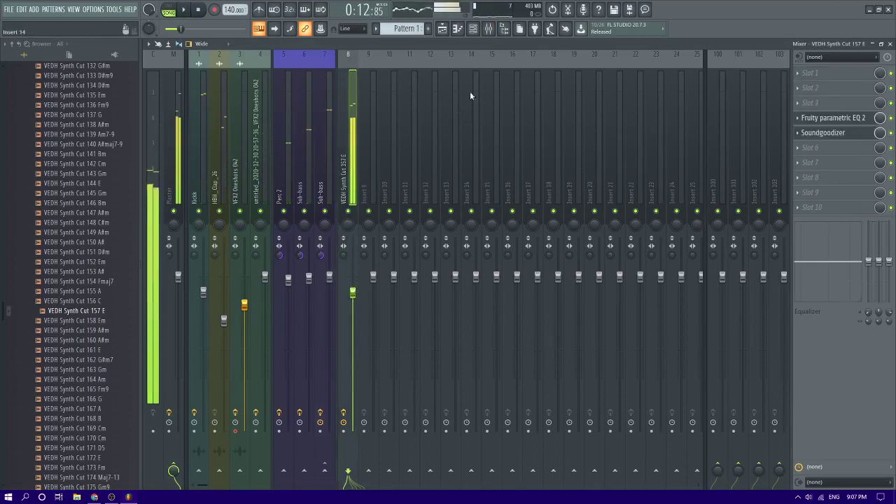
- Audition the VEDH Synth Cut samples in the browser, from around 160 A#m through 195 F7
key(F5)
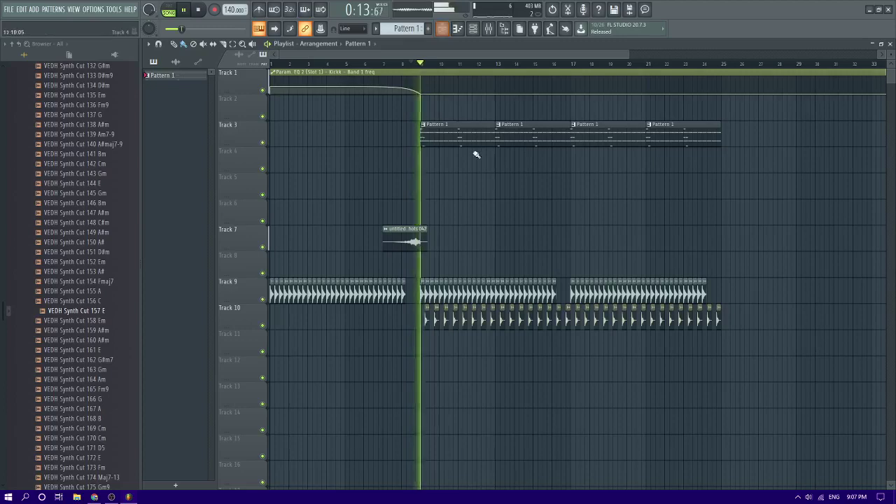
click(91, 232)
click(85, 341)
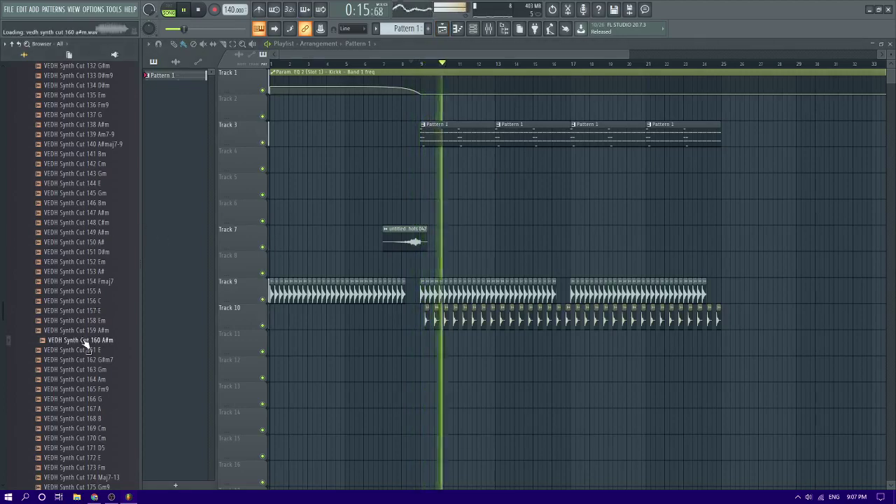
click(86, 409)
key(space)
click(89, 428)
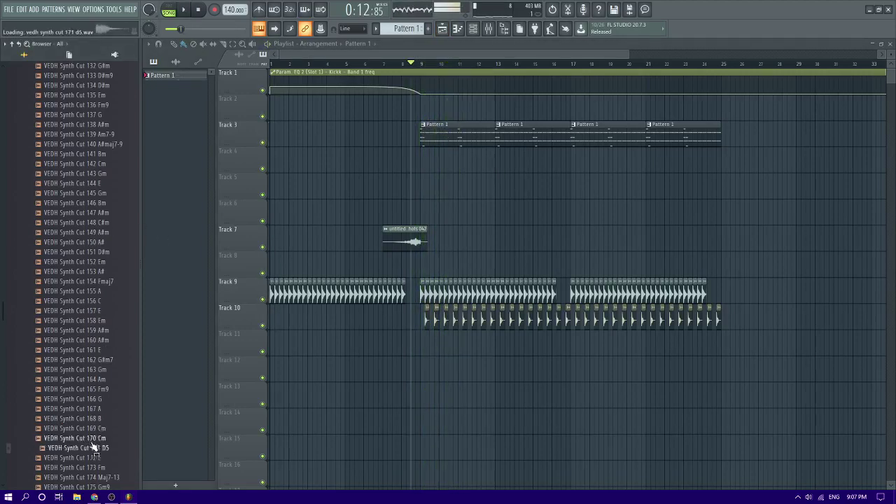
scroll(105, 430, down, 6)
key(Down)
key(Down)
key(Down)
key(Down)
key(Down)
key(Down)
key(Down)
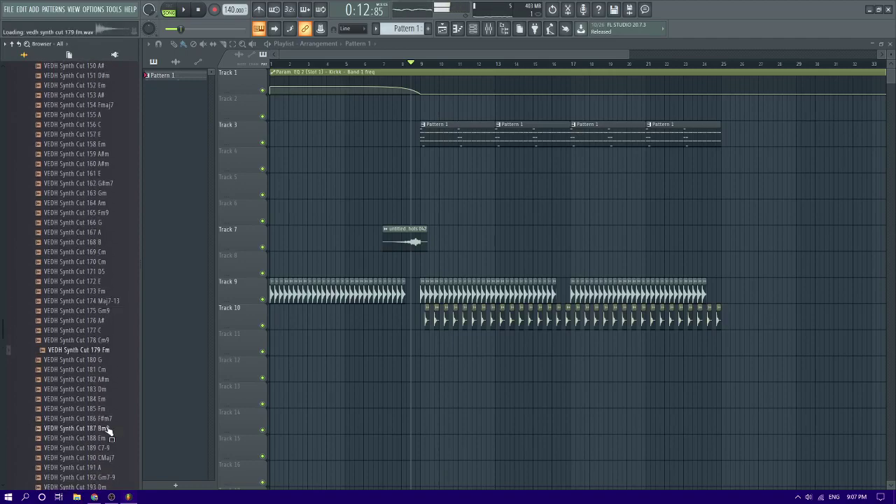
scroll(109, 431, down, 4)
key(Down)
key(Down)
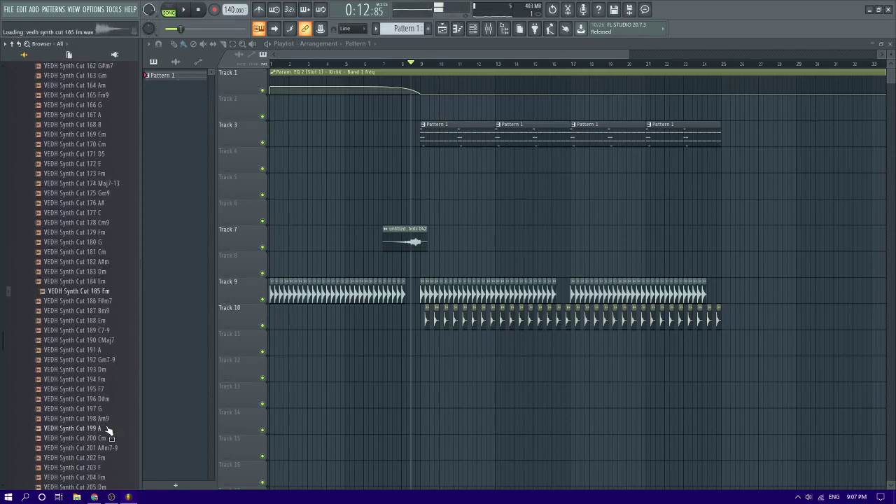
key(Up)
key(Up)
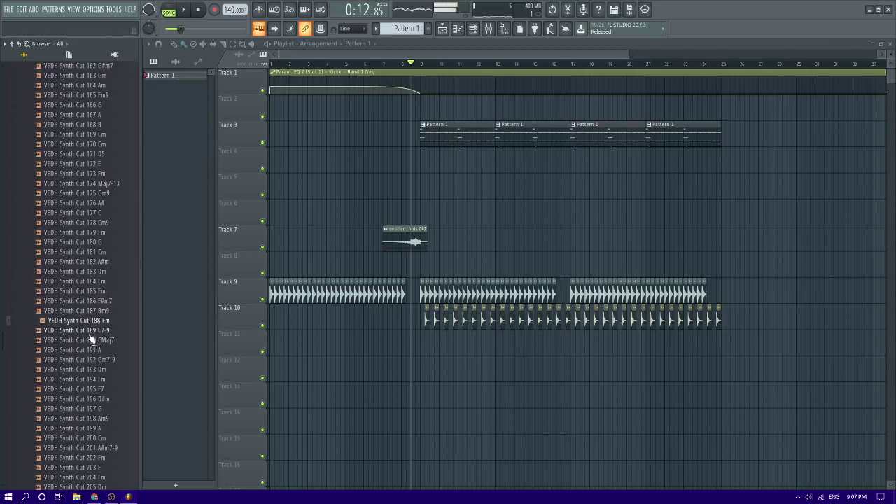
- Play the arrangement from just before bar 9 and check the track levels in the mixer
key(space)
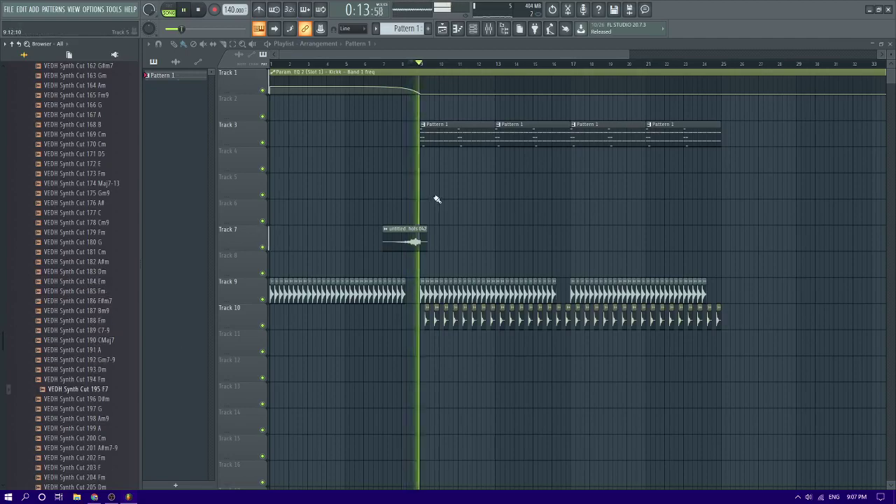
key(space)
key(space)
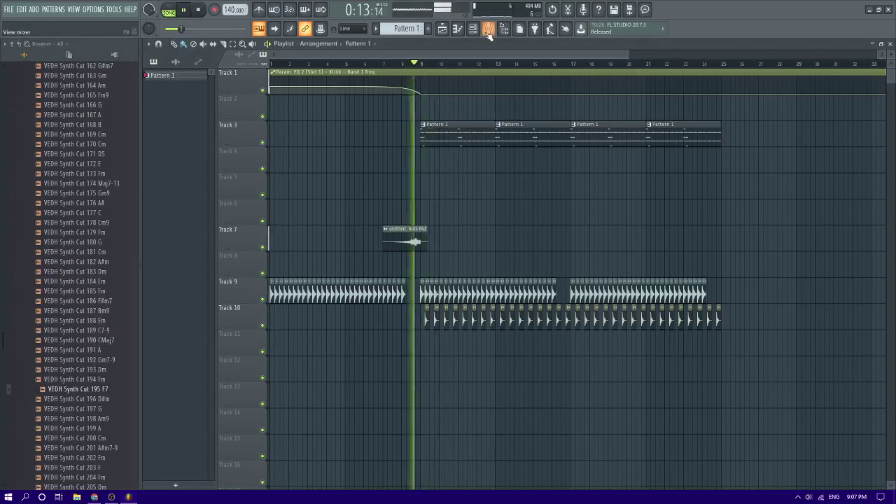
click(488, 29)
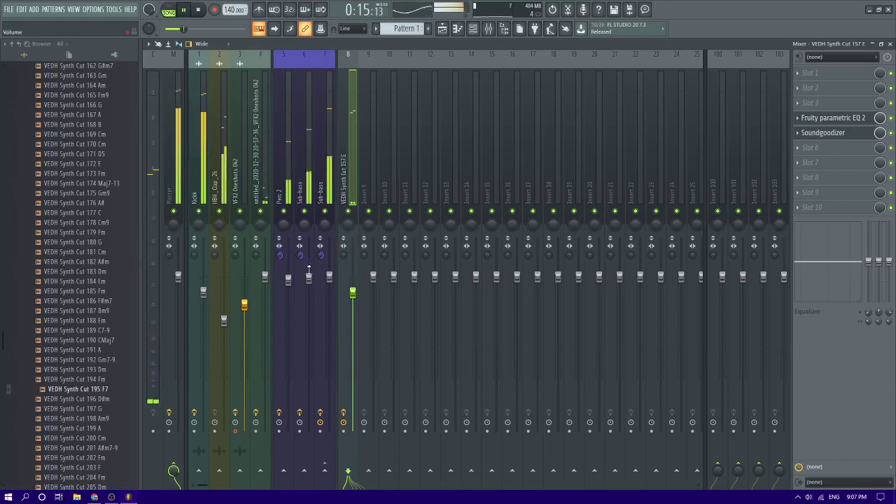
click(442, 28)
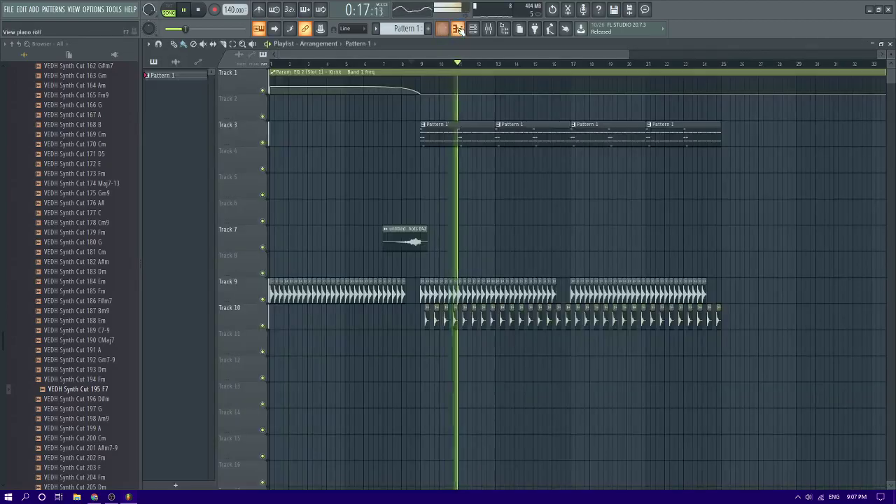
- Select the four slide notes on A3 and A4 in the Perc 2 piano roll and lower their velocity to about 64%
click(456, 29)
key(space)
double_click(371, 346)
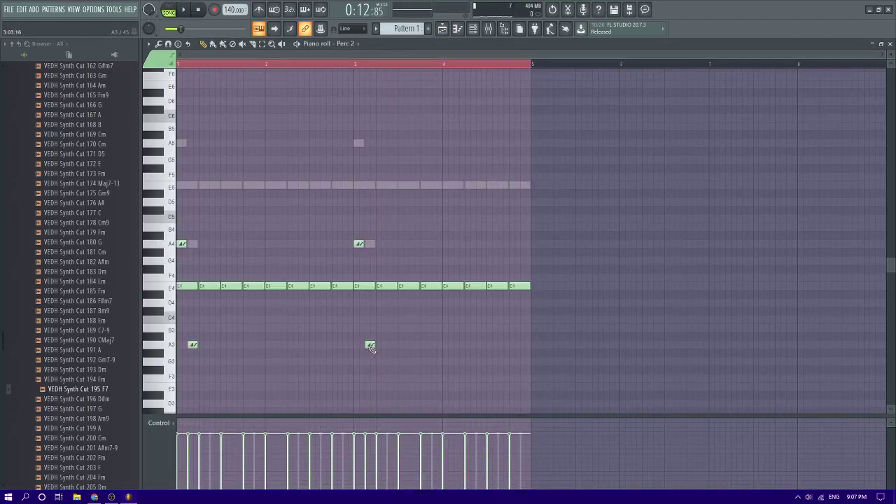
drag(392, 356, 184, 341)
drag(430, 256, 178, 237)
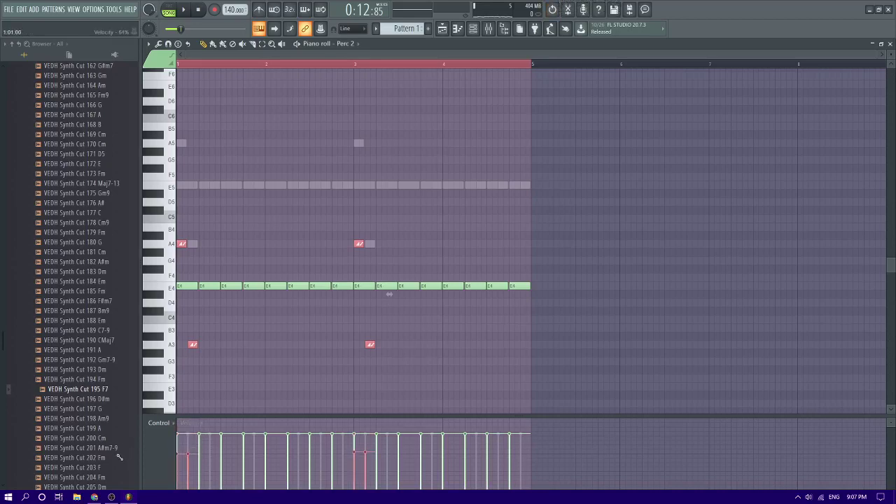
ctrl+click(292, 372)
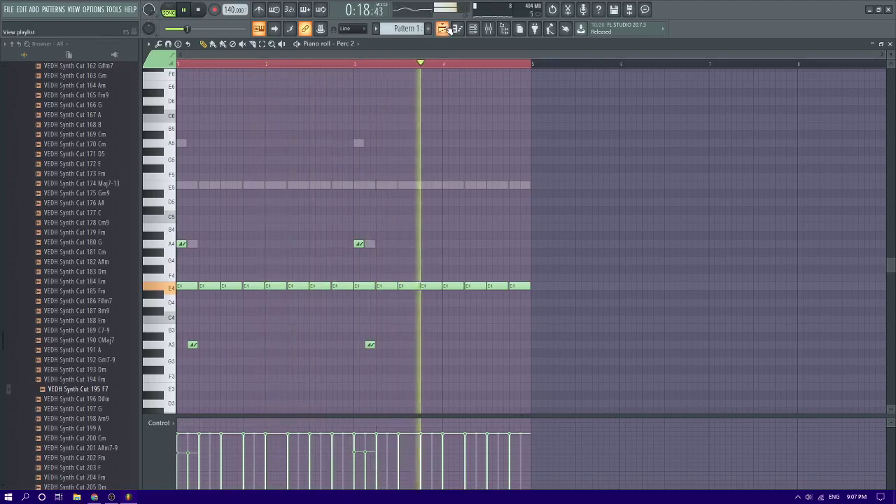
- Return to the playlist, stop playback and audition the remaining VEDH Synth Cut samples, including 210 C#, 223 Gm7 and 254 Cm
key(F5)
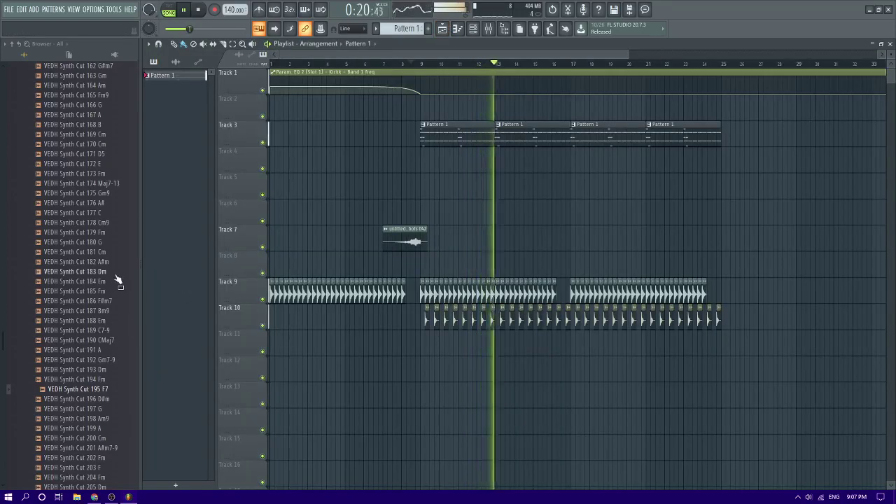
key(space)
scroll(94, 297, down, 8)
click(93, 301)
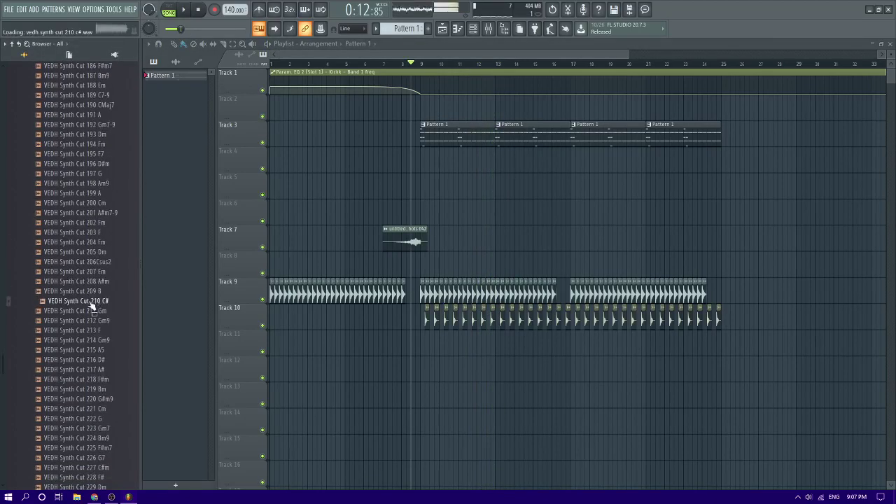
scroll(84, 350, down, 4)
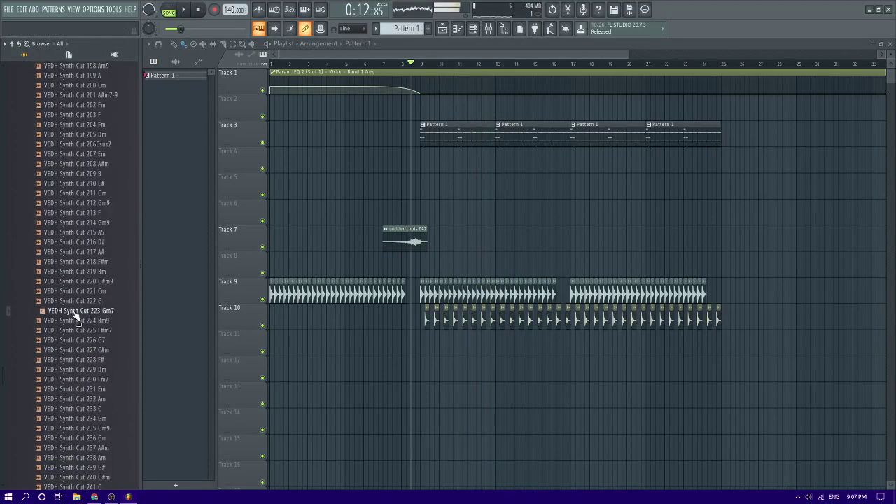
scroll(87, 317, down, 10)
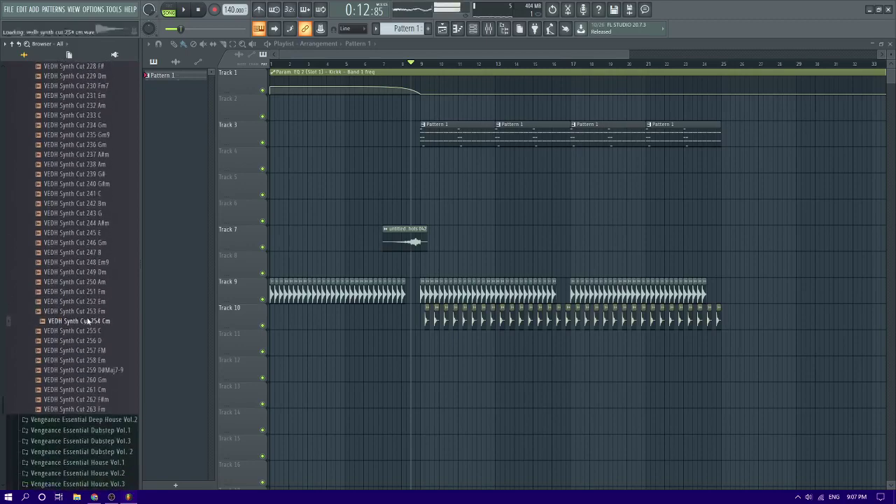
- Start arrangement playback and open the VEDH2 Synth Cutz folder under VEDH2 Synths in Vengeance Essential Deep House Vol.2
click(91, 419)
key(space)
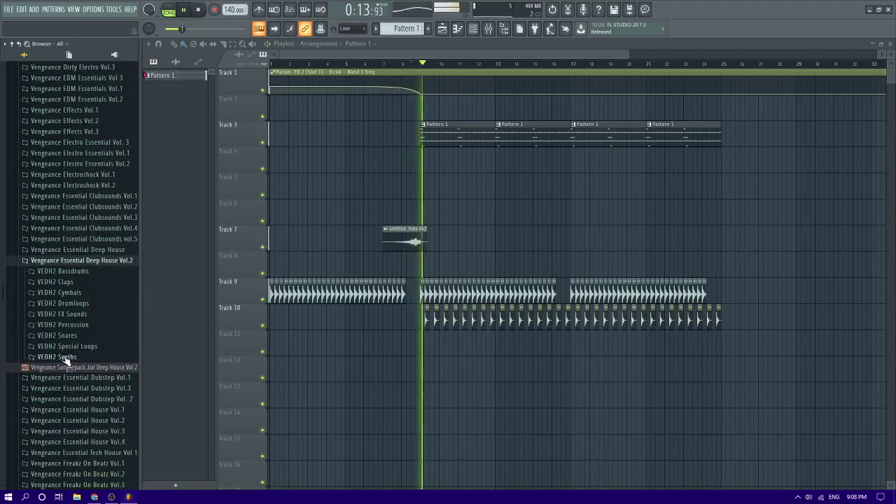
click(67, 357)
click(68, 378)
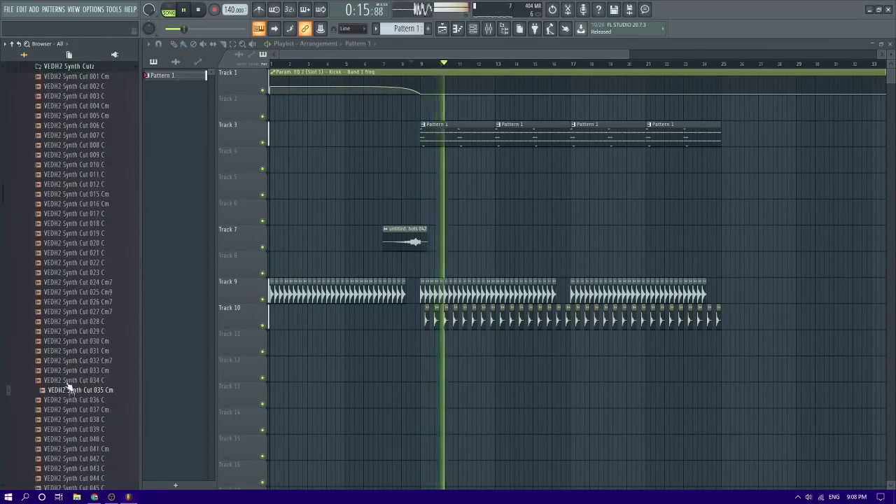
- Audition VEDH2 Synth Cut 001 Cm through 005 Cm over the playing arrangement, then stop playback
scroll(84, 315, up, 6)
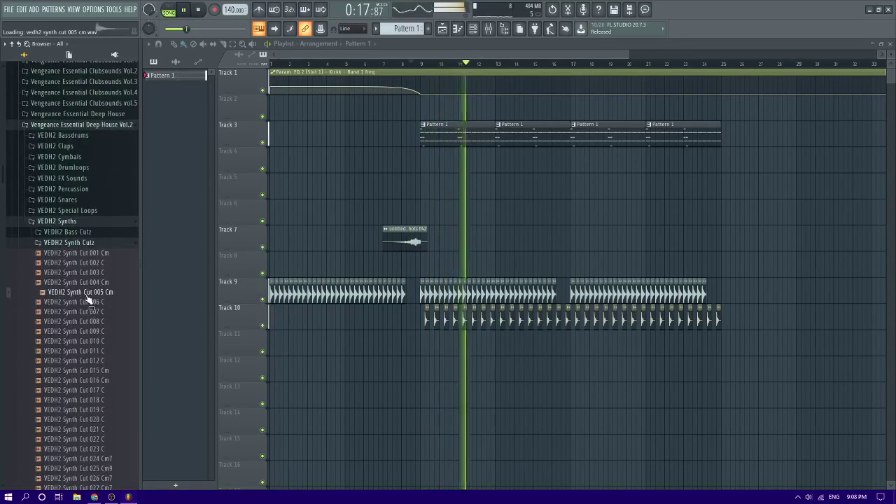
click(89, 293)
click(88, 282)
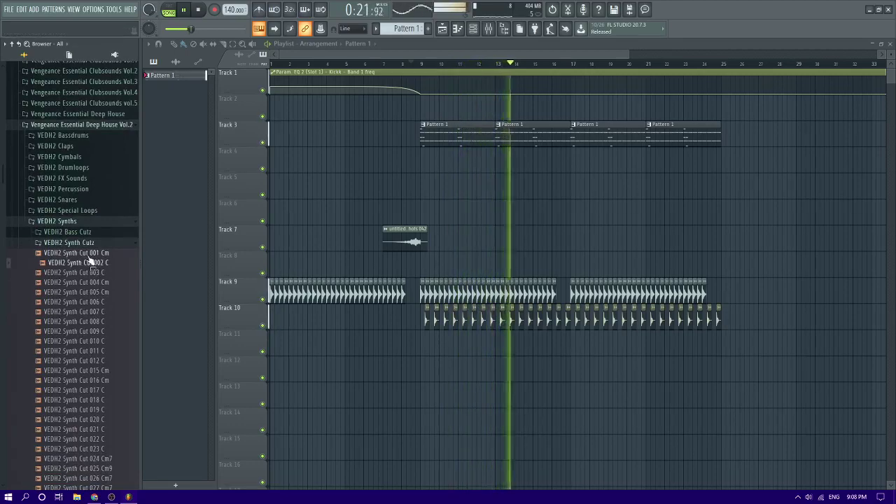
click(89, 255)
click(90, 263)
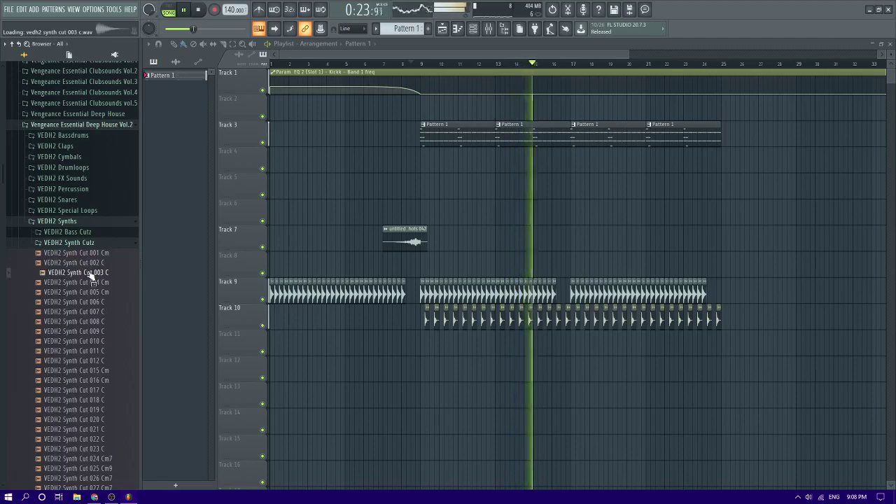
key(space)
- Audition the VEDH2 Synth Cut samples from around 012 C through 042 C with the arrangement stopped
click(88, 362)
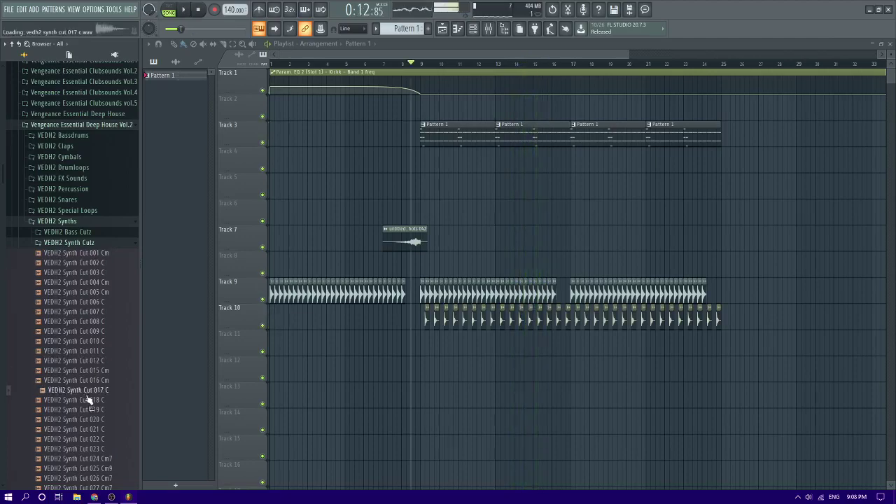
key(Down)
key(Down)
key(Down)
key(Down)
key(Down)
key(Down)
key(Down)
key(Down)
key(Down)
key(Down)
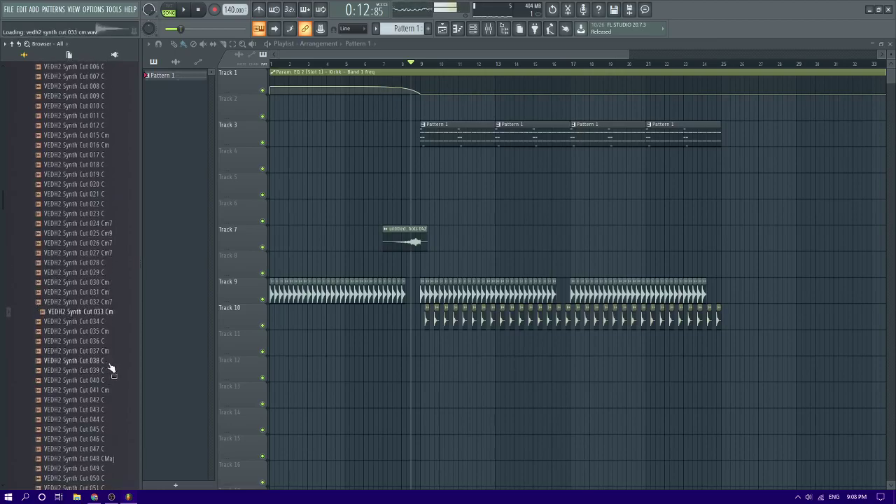
key(Down)
key(Down)
key(Down)
key(Down)
key(Down)
key(Down)
- Switch to the Facebook Live Producer page in Chrome and give the viewer's comment a Sad reaction
click(95, 497)
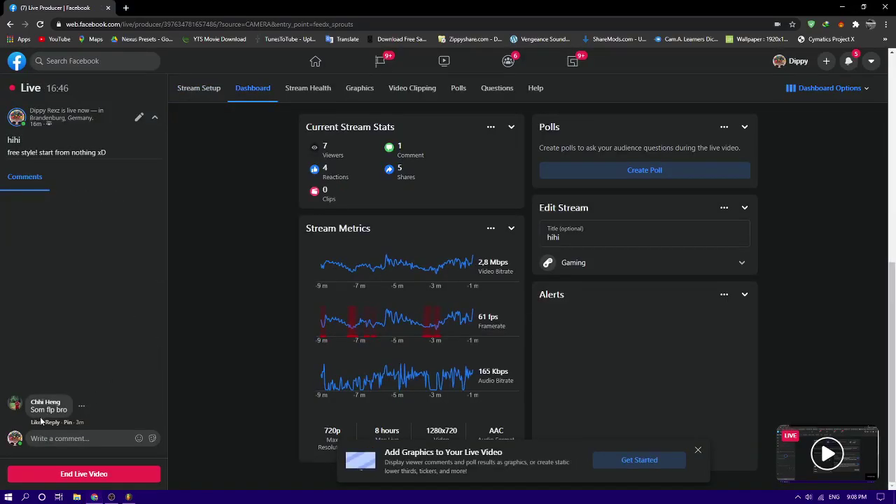
mouse_move(38, 425)
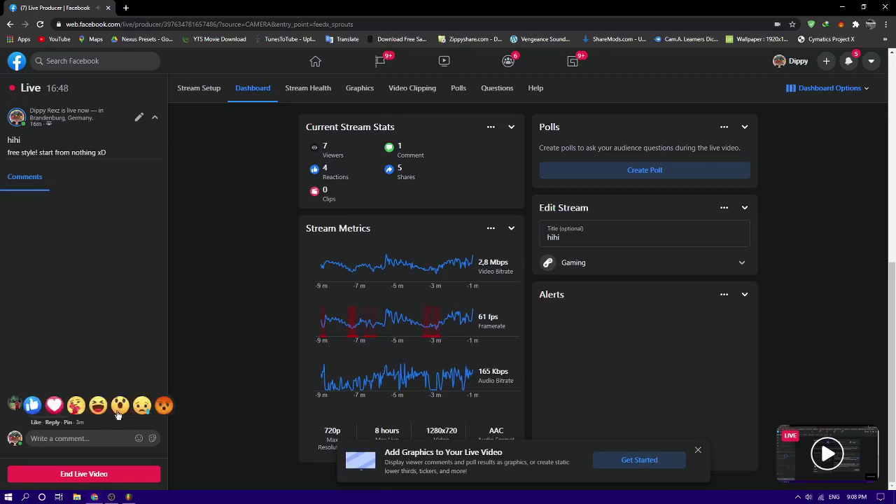
click(142, 406)
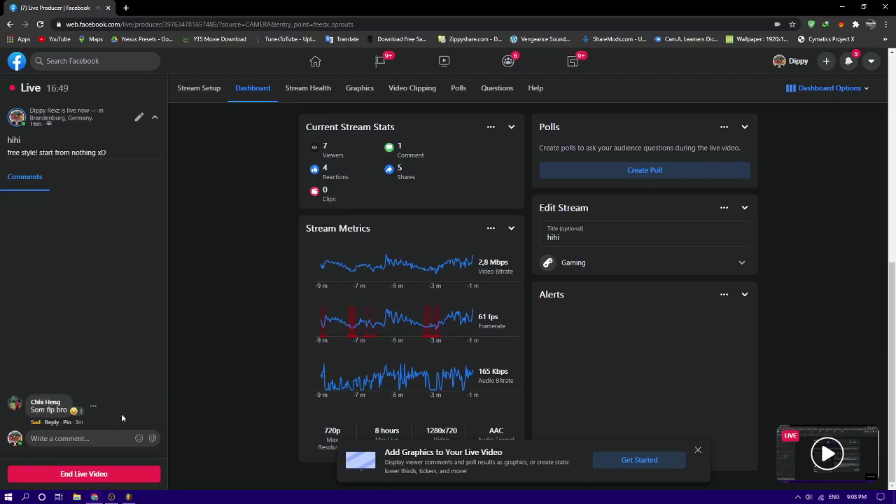
- Reply to the viewer's comment with "flp me sdab min kert te"
click(53, 424)
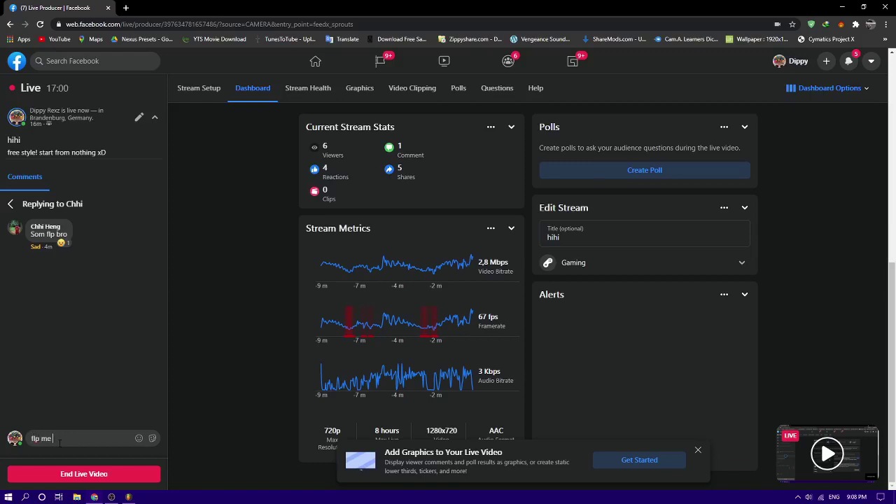
text(ab min kert to)
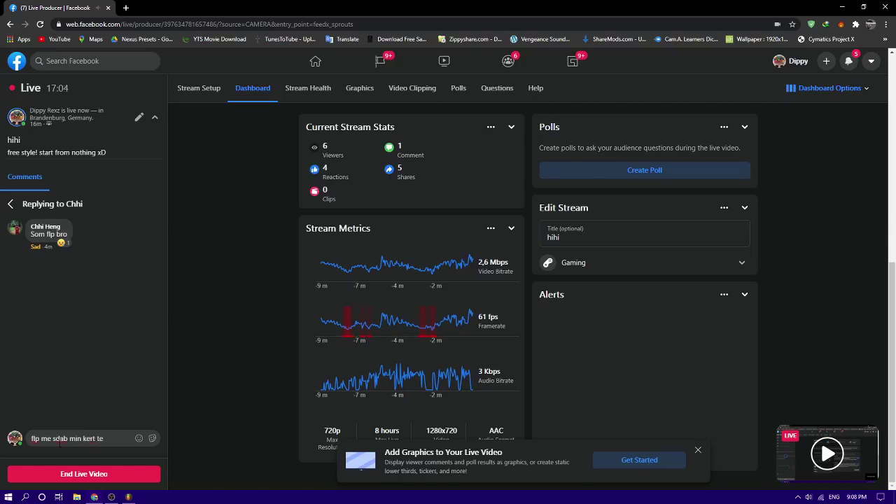
right_click(111, 439)
click(151, 274)
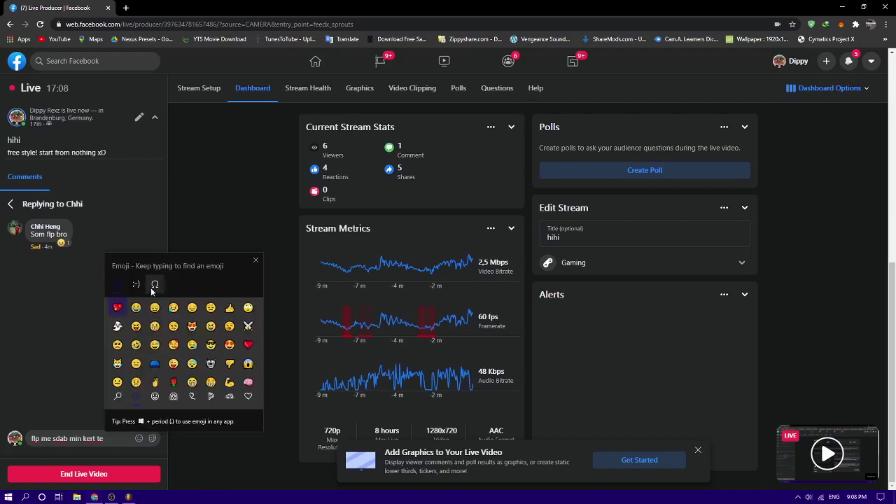
click(117, 439)
key(Return)
- Switch to FL Studio and play the arrangement from just before bar 9
click(128, 497)
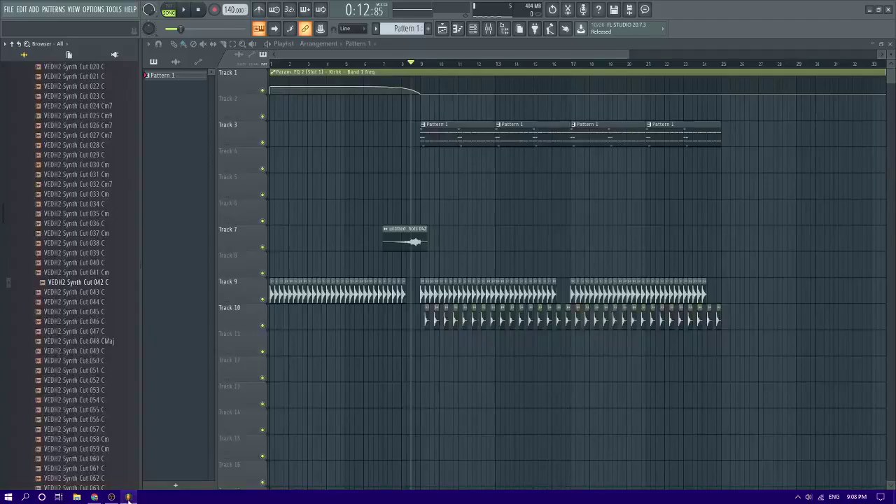
scroll(456, 344, up, 3)
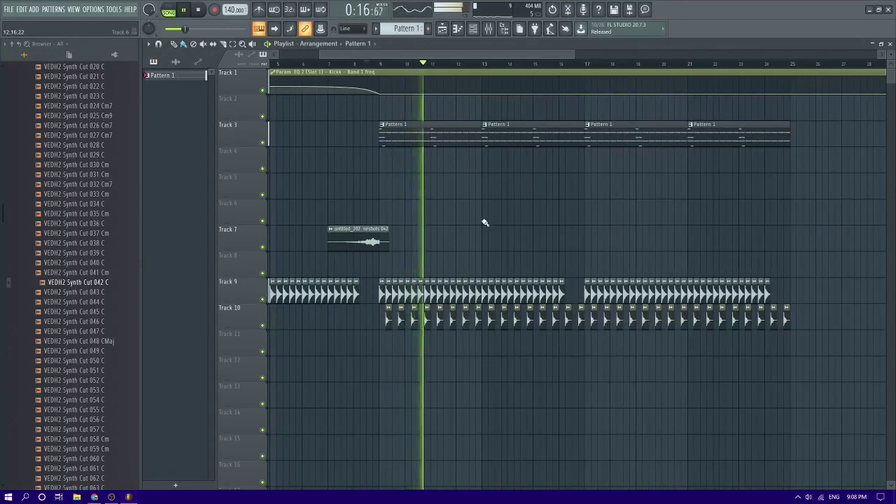
scroll(484, 224, up, 3)
- Stop playback and audition the VEDH2 Synth Cut samples between about 037 Cm and 047 C, returning to 044 C
click(117, 253)
click(102, 234)
scroll(95, 242, up, 1)
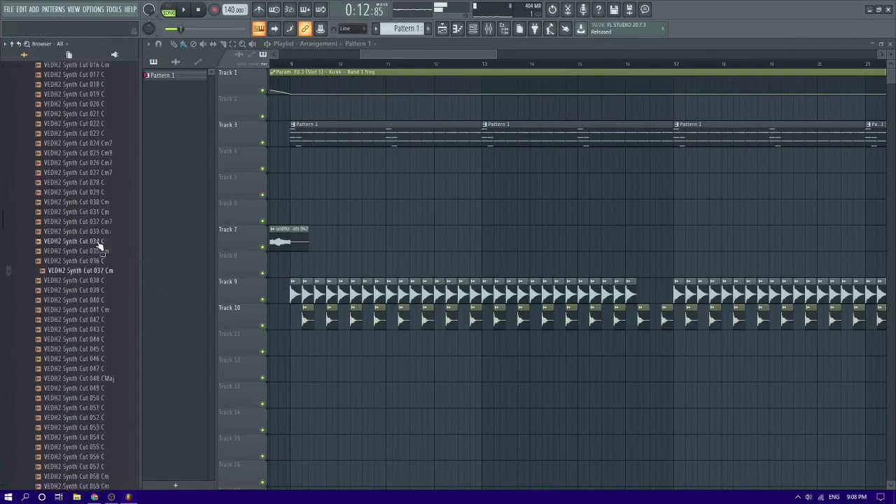
scroll(95, 242, down, 3)
click(95, 185)
click(95, 194)
click(93, 203)
click(92, 223)
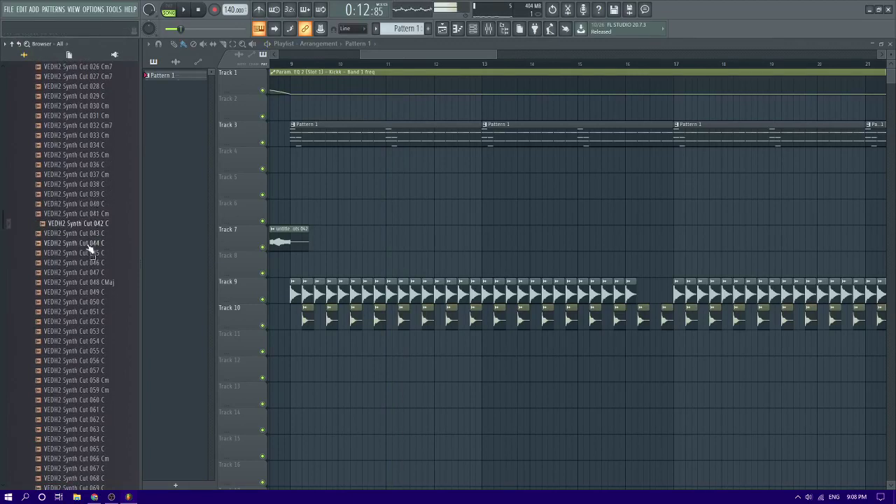
click(88, 243)
click(94, 272)
drag(92, 260, 92, 249)
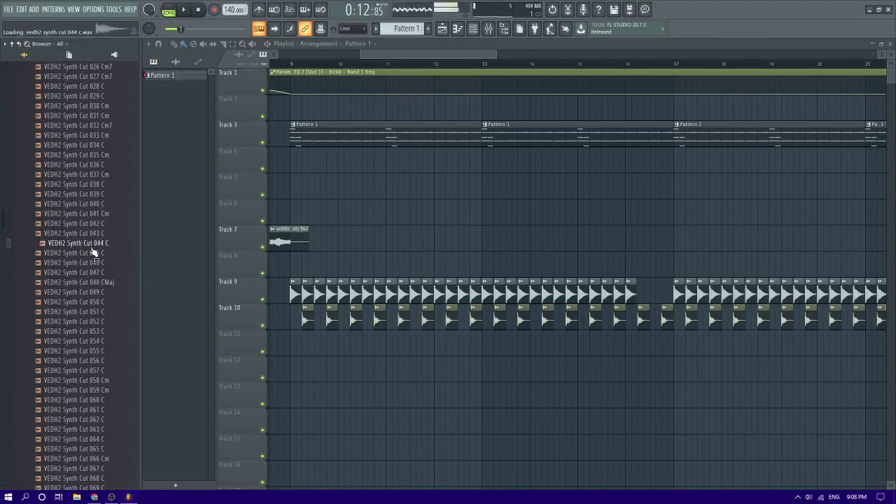
- Audition the VEDH2 Synth Cut samples from 045 C through 067 C one after another
key(Down)
key(Down)
key(Down)
key(Down)
key(Down)
key(Down)
key(Down)
key(Down)
key(Down)
key(Down)
key(Down)
key(Down)
key(Down)
scroll(108, 283, down, 3)
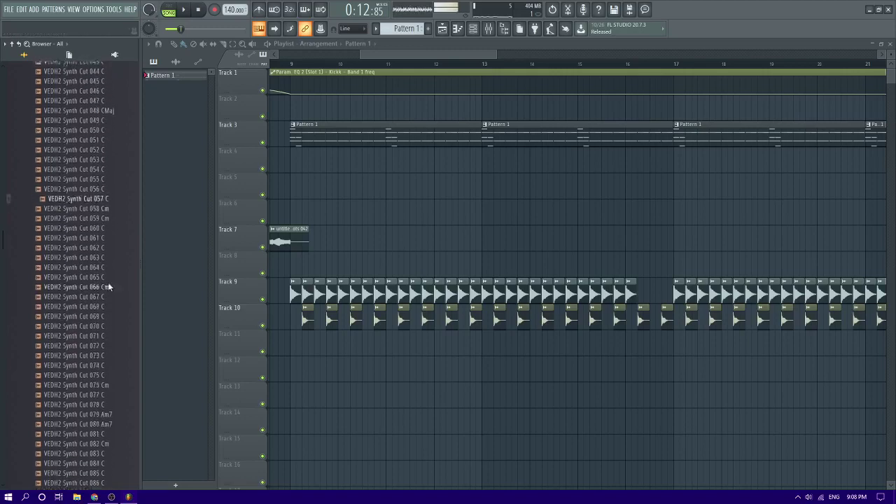
key(Down)
key(Down)
key(Down)
key(Down)
key(Down)
key(Down)
key(Down)
key(Down)
key(Down)
key(Down)
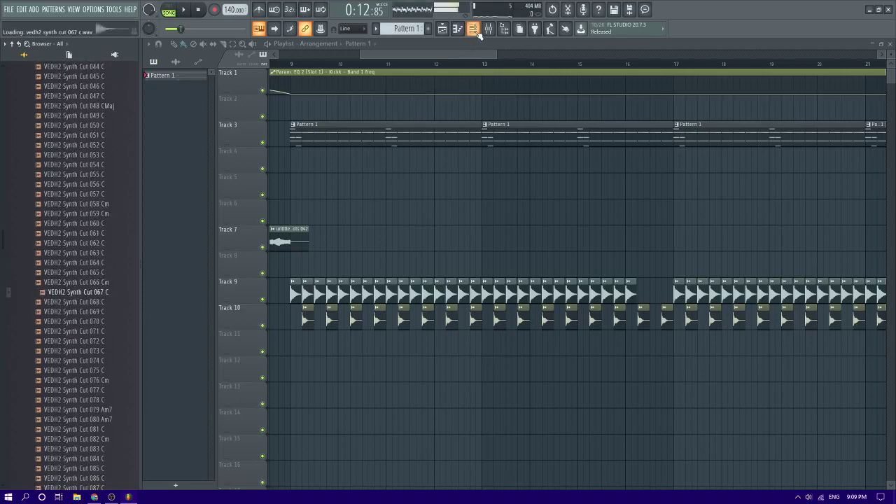
key(Up)
- Replay VEDH2 Synth Cut 067 C and 066 Cm, then audition from 073 C to 079 Am7 and back to 077 C
click(69, 291)
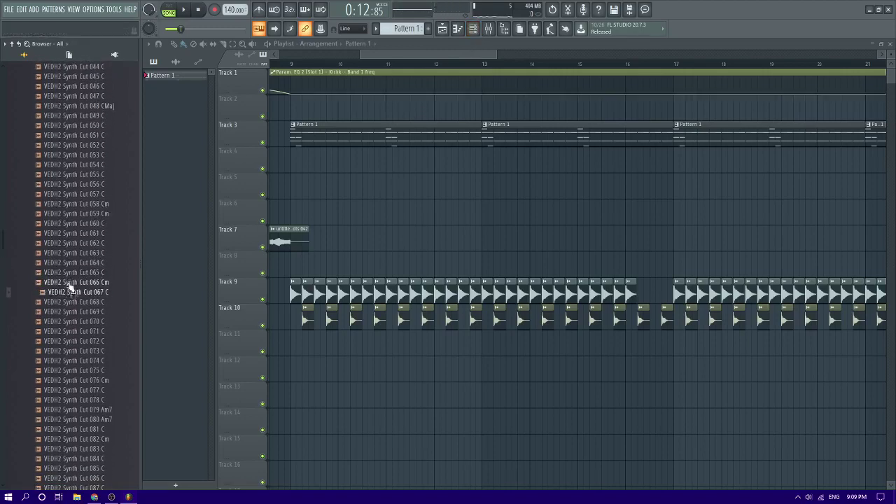
click(69, 283)
click(70, 352)
click(72, 358)
key(Down)
key(Down)
key(Down)
key(Down)
key(Down)
key(Down)
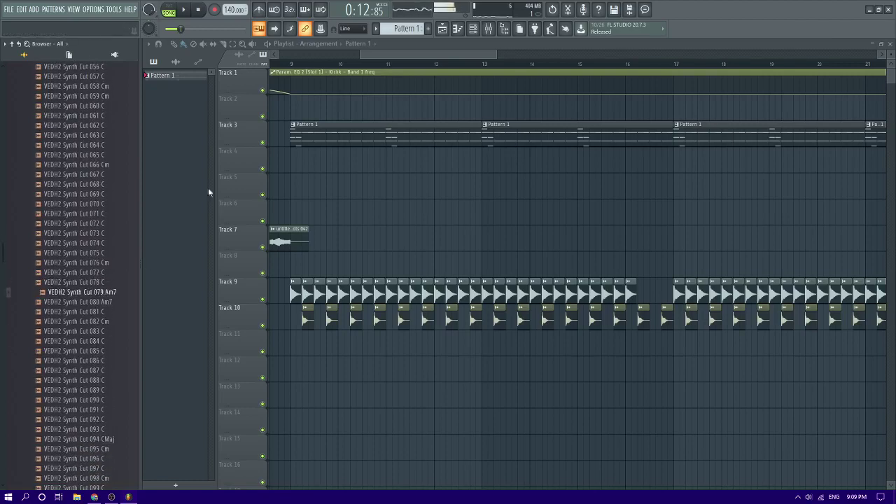
key(Up)
key(Up)
key(Up)
- Show the channel rack and audition the VEDH2 Synth Cut samples from 078 C through 105 C
key(F6)
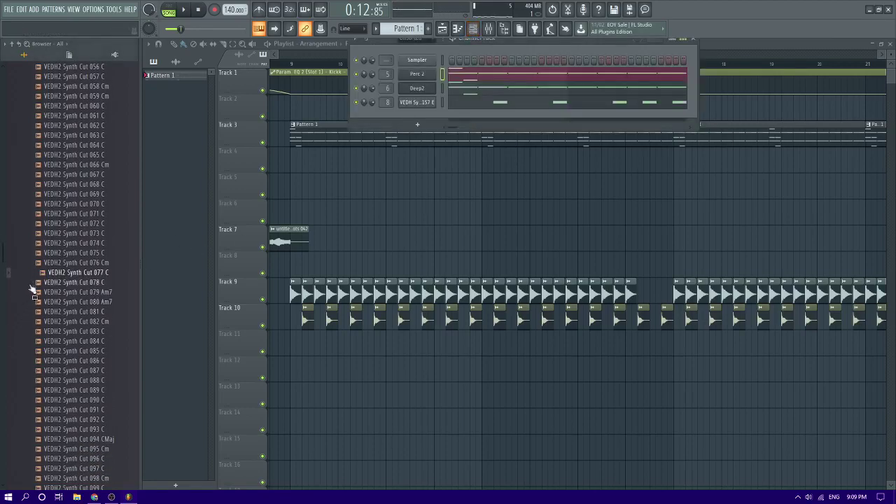
key(Down)
key(Down)
key(Down)
key(Down)
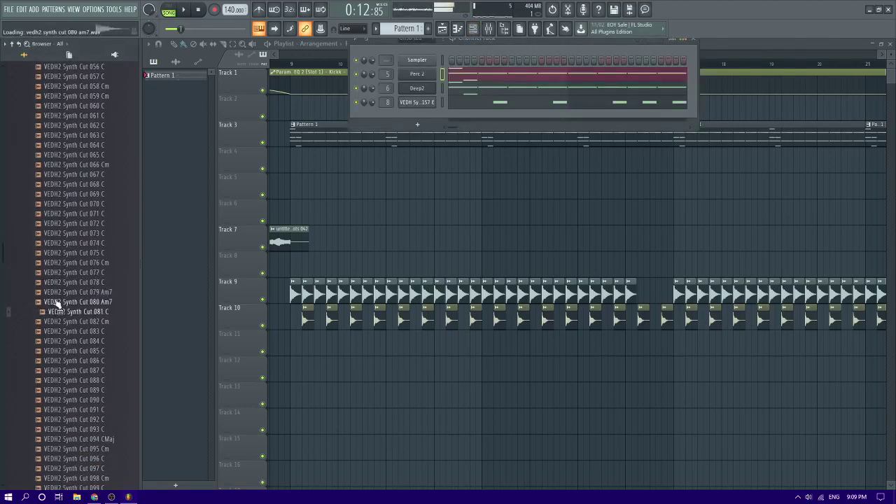
key(Down)
scroll(58, 303, down, 4)
key(Down)
key(Down)
key(Down)
key(Down)
key(Down)
key(Down)
key(Down)
key(Down)
key(Down)
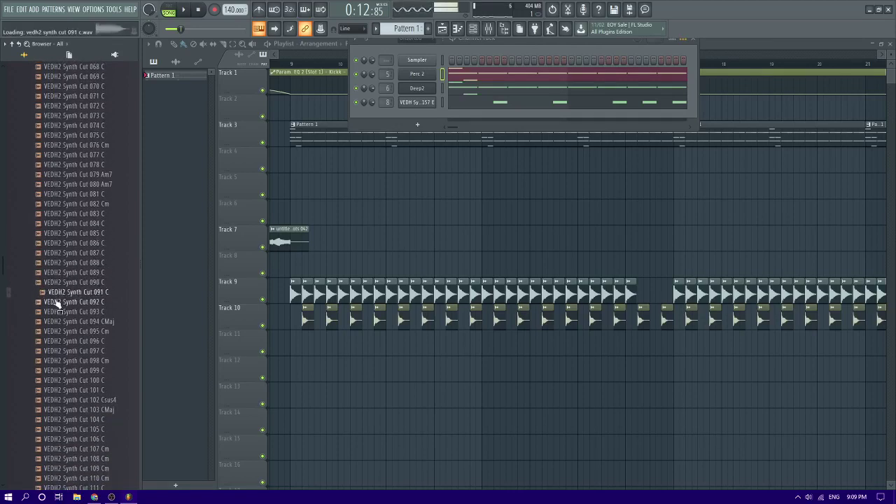
scroll(58, 303, down, 4)
key(Down)
key(Down)
key(Down)
key(Down)
key(Down)
key(Down)
key(Down)
key(Down)
key(Down)
key(Down)
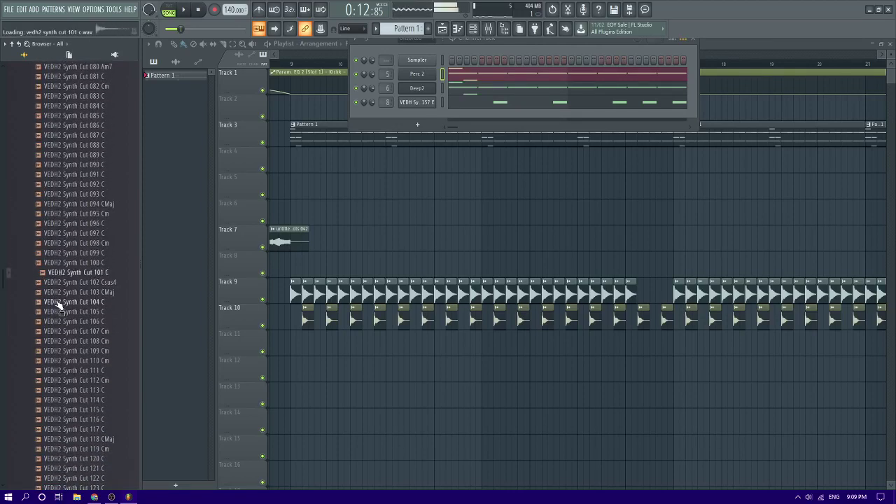
key(Down)
key(Down)
key(Down)
key(Down)
- Audition further VEDH2 Synth Cut samples from 106 C through 130 C, comparing 107 Cm with 108 Cm
scroll(58, 303, down, 4)
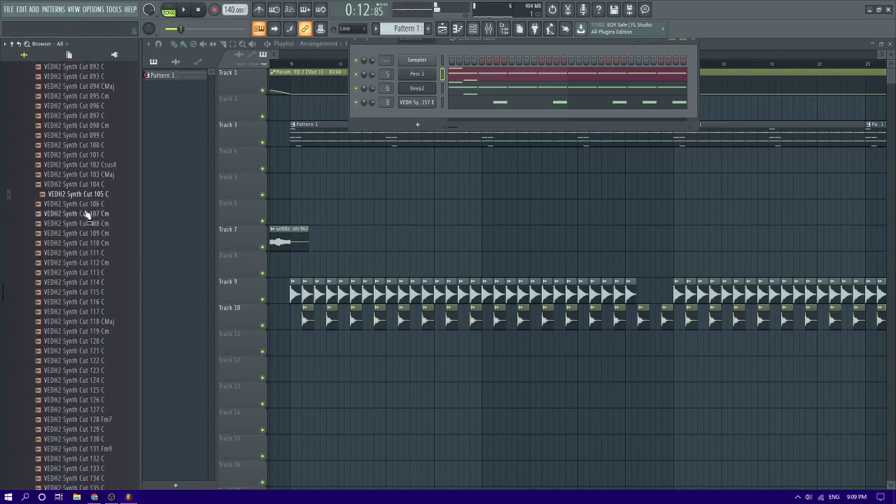
key(Down)
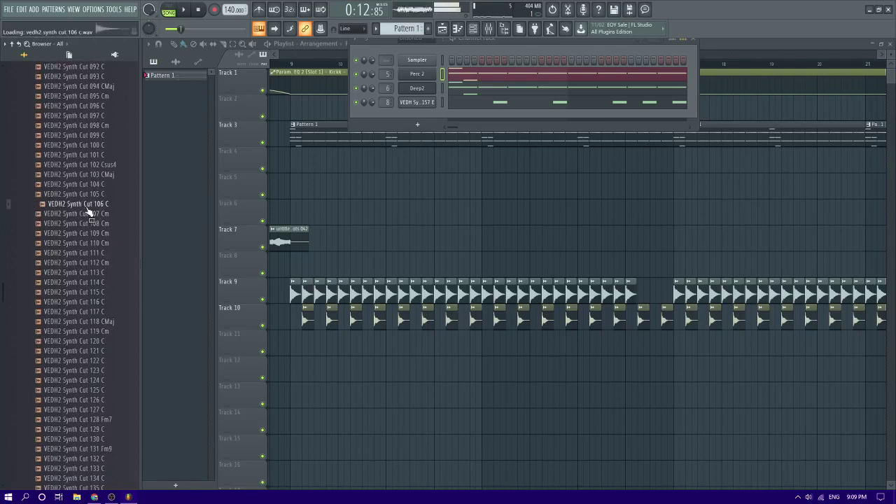
click(81, 223)
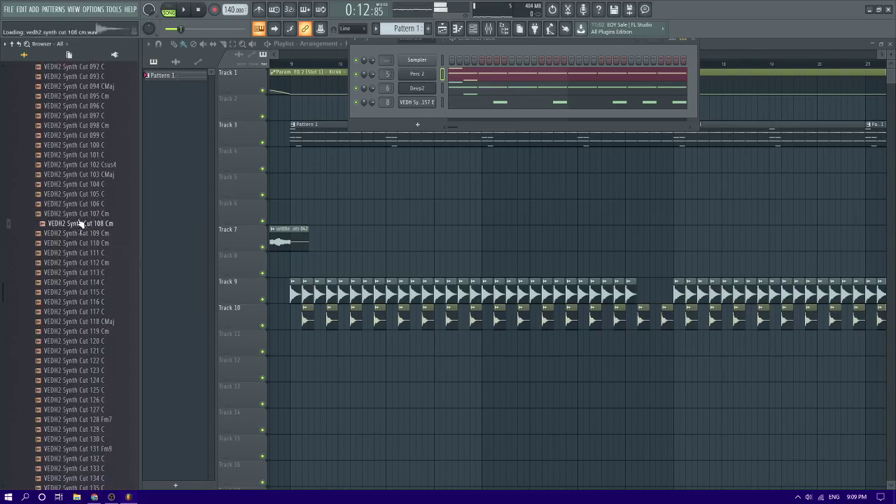
click(81, 213)
click(88, 293)
click(86, 322)
key(Down)
key(Down)
key(Down)
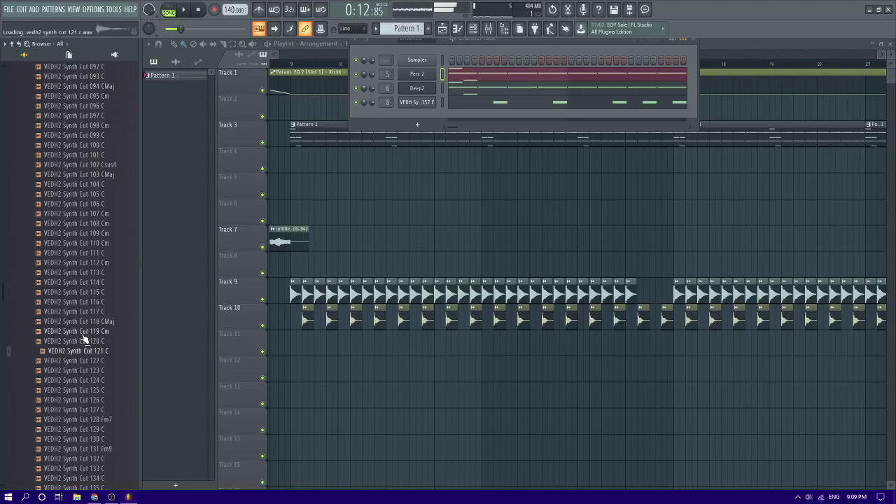
scroll(84, 335, down, 4)
key(Down)
key(Down)
key(Down)
key(Down)
key(Down)
key(Down)
scroll(83, 334, down, 2)
key(Down)
key(Down)
key(Down)
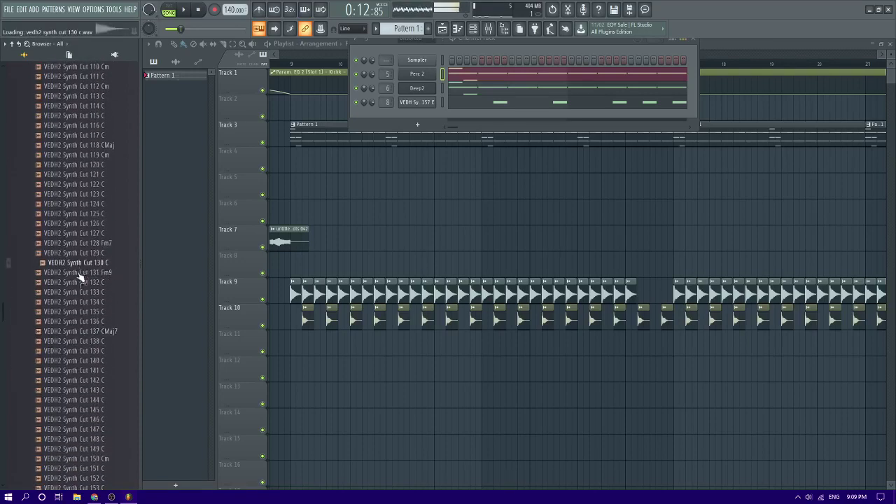
- Audition the VEDH2 Synth Cut samples from 131 Fm9 through 146 C one after another
key(Down)
key(Down)
key(Down)
key(Down)
key(Down)
key(Down)
key(Down)
key(Down)
key(Down)
scroll(84, 334, down, 6)
key(Down)
key(Down)
key(Down)
key(Down)
key(Down)
key(Down)
key(Down)
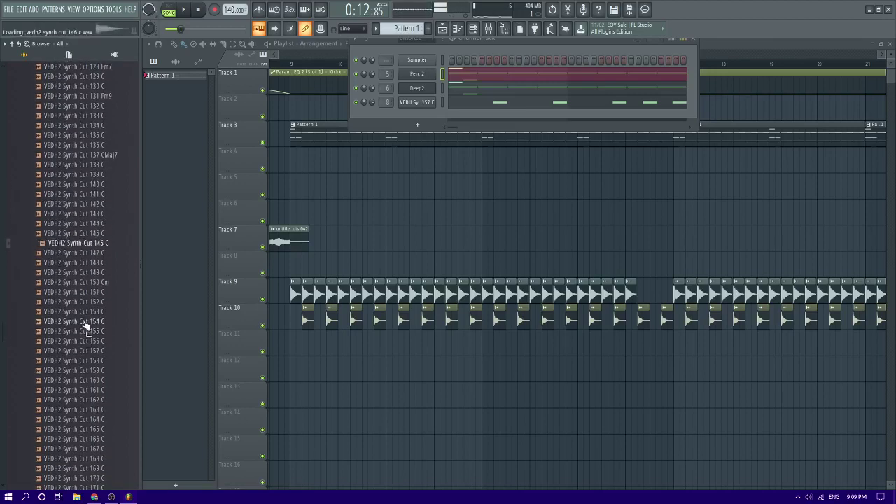
- Audition the VEDH2 Synth Cut samples from 147 C through 157 C
key(Down)
key(Down)
key(Down)
key(Down)
key(Down)
key(Down)
key(Down)
key(Down)
key(Down)
key(Down)
key(Down)
scroll(86, 327, down, 3)
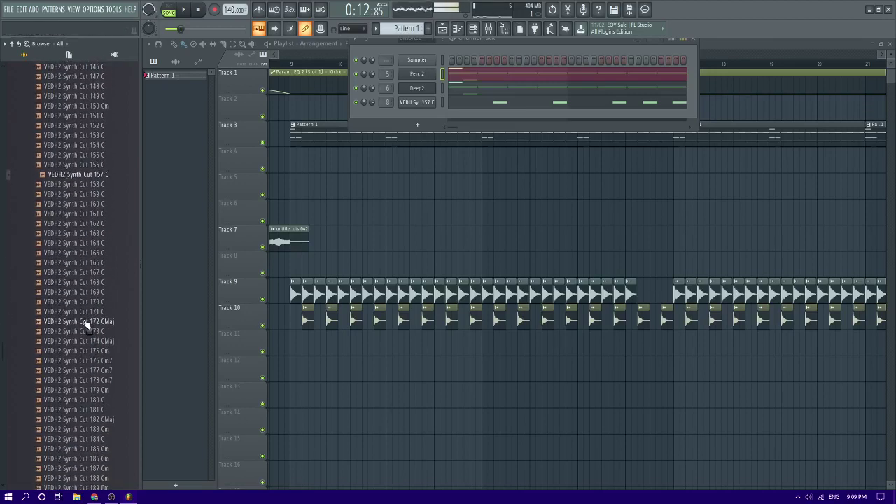
- Audition further VEDH2 Synth Cut samples up to 179 Cm, including 169 C
key(Down)
key(Down)
key(Down)
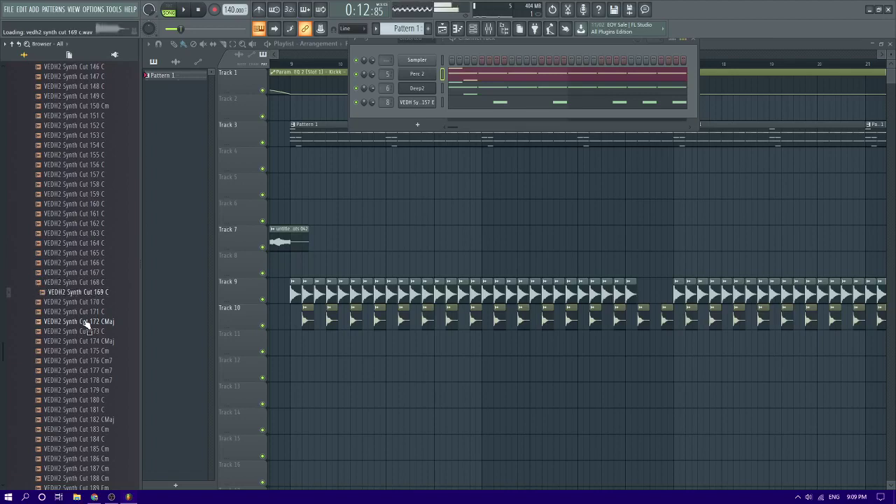
key(Down)
key(Down)
key(Down)
key(Down)
key(Down)
key(Down)
key(Down)
key(Down)
key(Down)
key(Down)
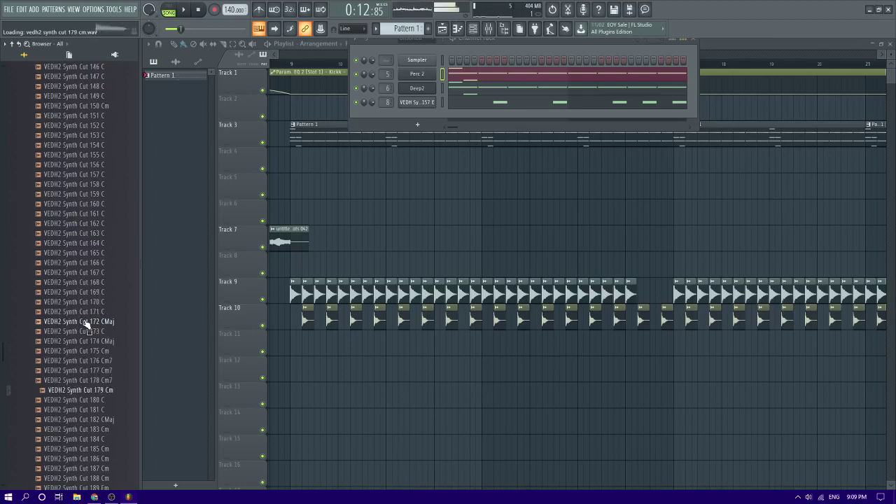
- Audition several more VEDH2 Synth Cut samples after 179 Cm, ending with 206 C
key(Down)
key(Down)
key(Down)
key(Down)
key(Down)
scroll(86, 324, down, 5)
click(84, 326)
click(82, 359)
scroll(81, 353, down, 4)
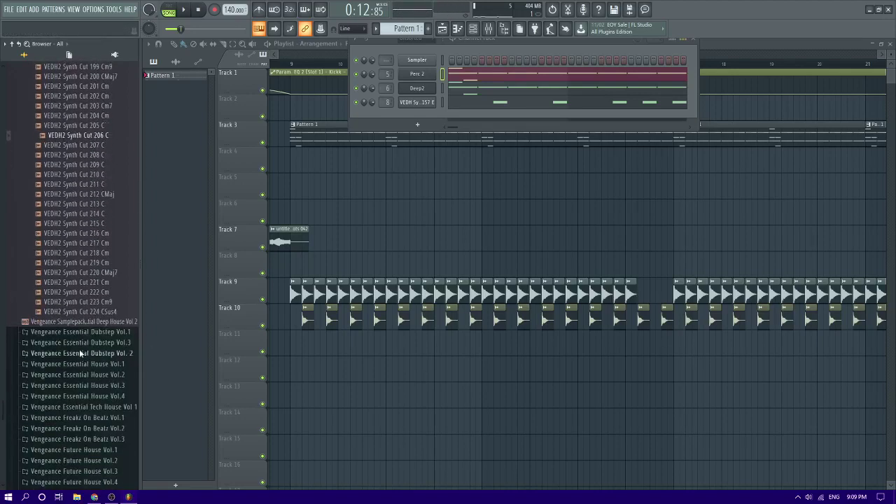
- Play the arrangement while opening the VEDM Tonal Percussion folder in Vengeance EDM Essentials Vol.1, and stop playback
scroll(93, 261, up, 20)
key(space)
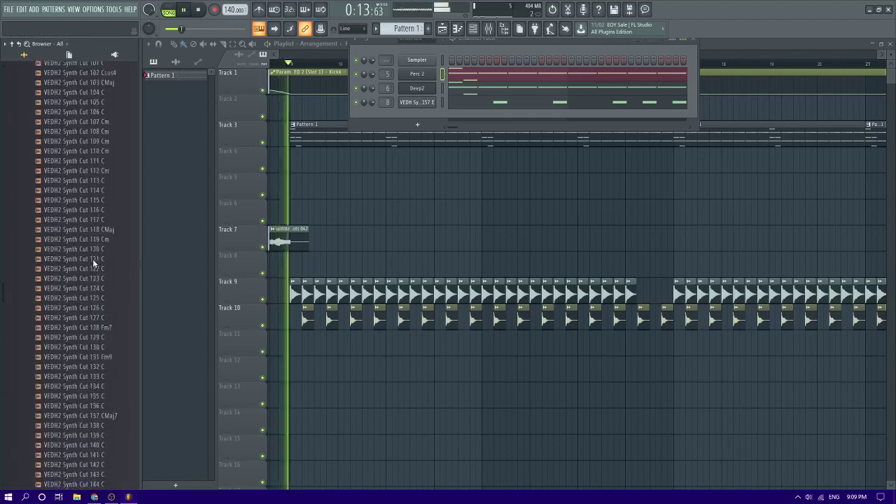
scroll(94, 261, up, 15)
scroll(87, 260, down, 6)
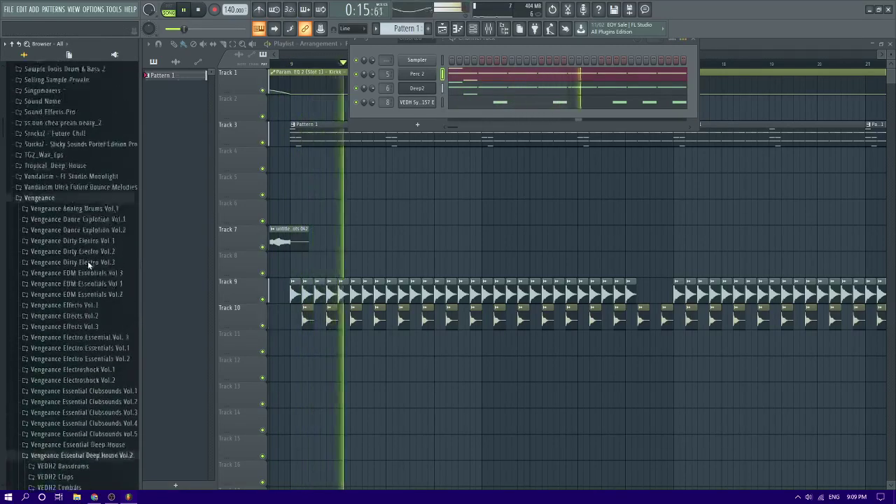
scroll(88, 261, up, 5)
scroll(98, 238, down, 8)
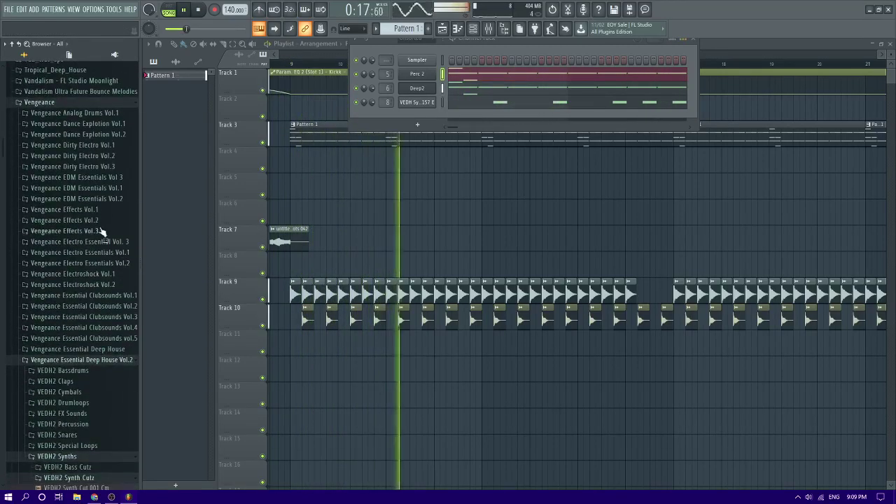
click(103, 190)
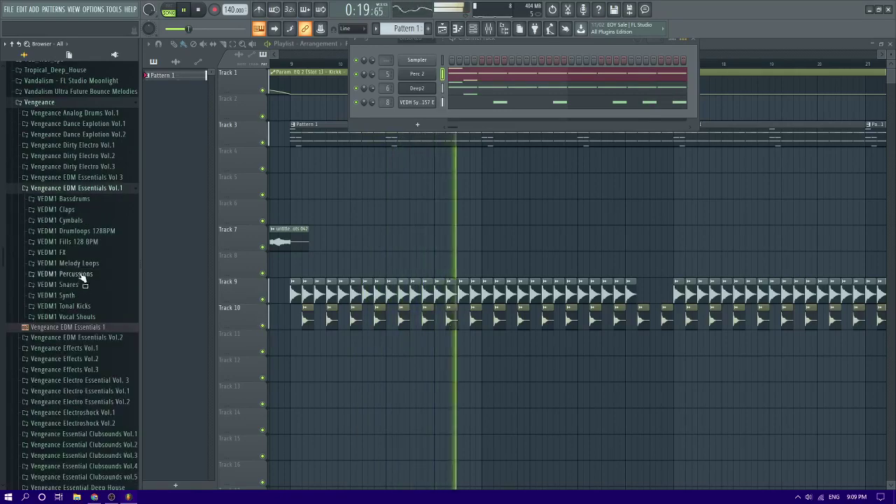
click(83, 274)
click(83, 317)
key(space)
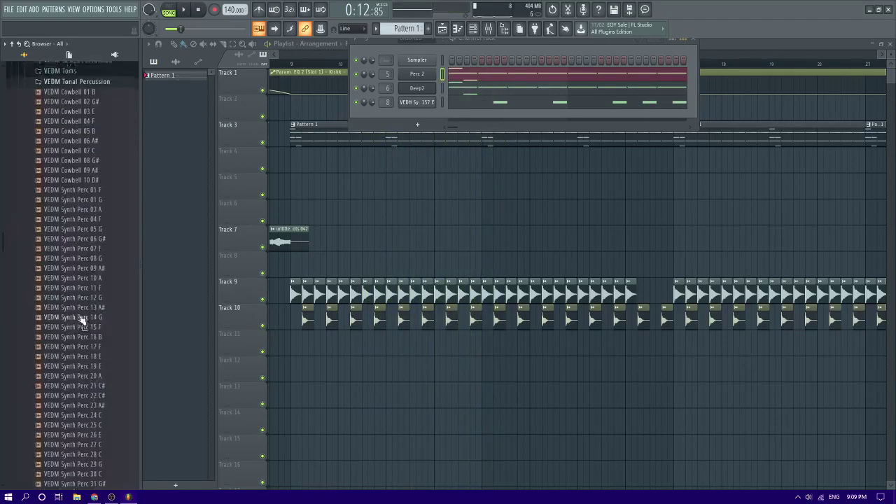
- Audition a few VEDM Synth Perc samples in the tonal percussion folder, including 03 A
click(82, 271)
click(82, 255)
scroll(82, 256, up, 3)
click(80, 313)
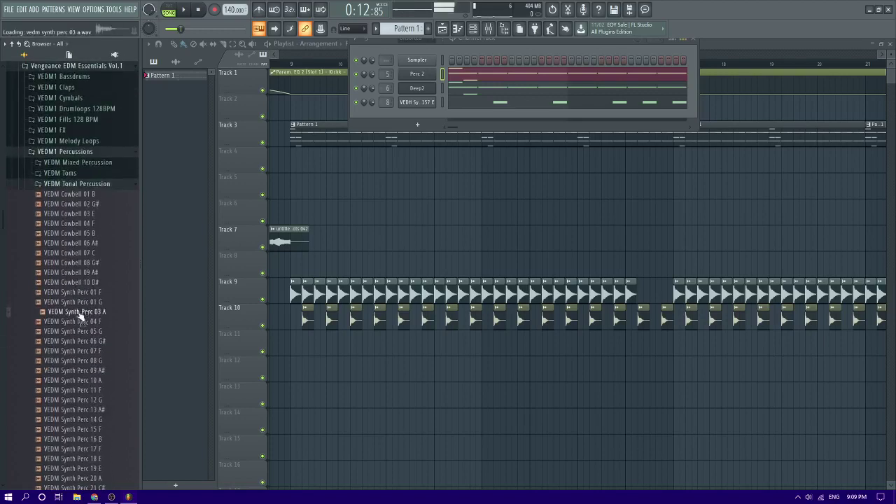
- Audition VEDM Cowbell samples 07 C through 10 D#, plus Synth Perc 01 F and 57 G
click(85, 273)
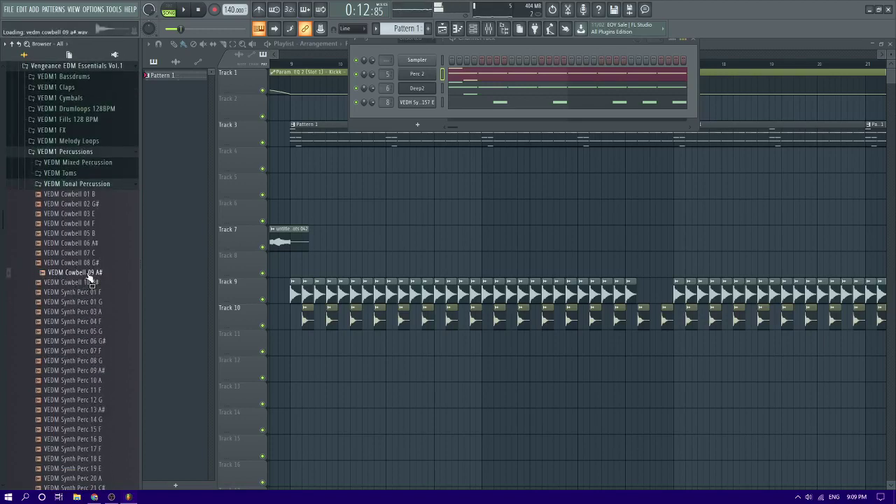
click(88, 254)
click(87, 264)
click(87, 273)
click(82, 294)
click(80, 282)
scroll(81, 281, down, 2)
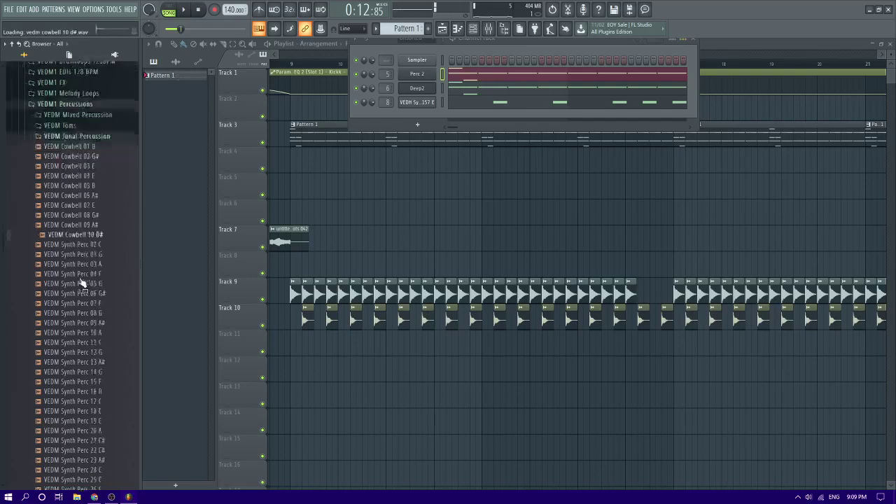
scroll(82, 291, down, 15)
click(82, 311)
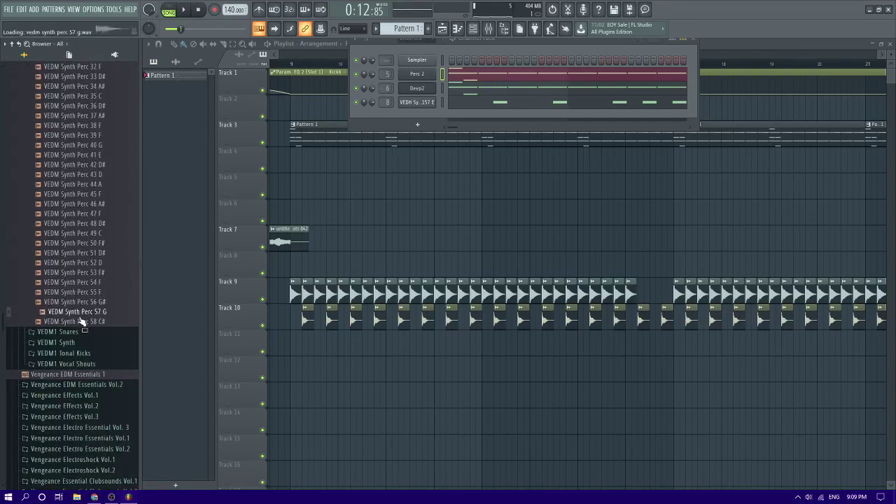
- Open the VEDM Synth Oneshots folder under VEDM1 Synth and audition a few Synth Shot samples, ending with 022 F
click(70, 342)
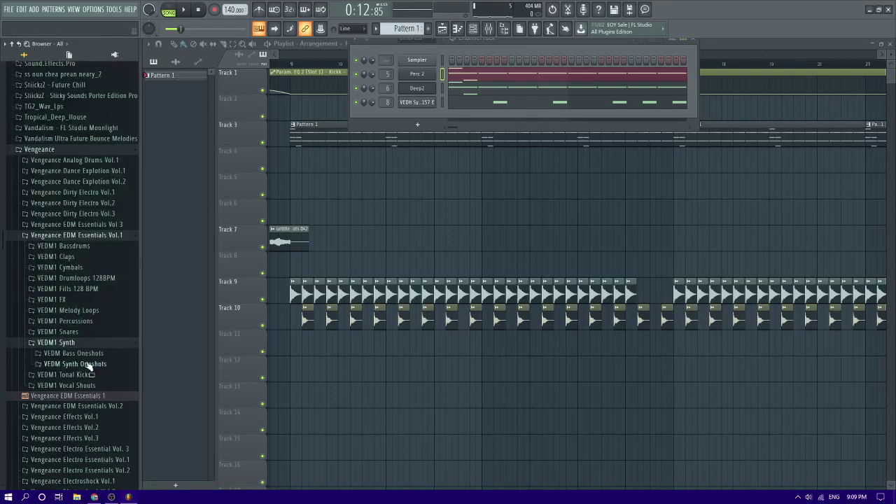
click(88, 365)
click(89, 333)
click(95, 292)
click(96, 283)
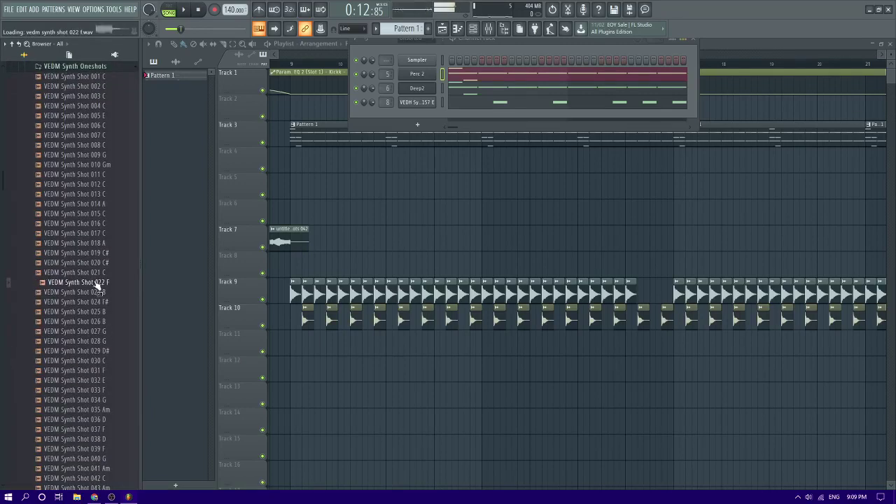
- Add the VEDM Synth Shot 018 A sample as a new channel in the rack and display its volume envelope settings
click(97, 273)
click(98, 263)
key(Up)
key(Up)
key(Up)
key(Down)
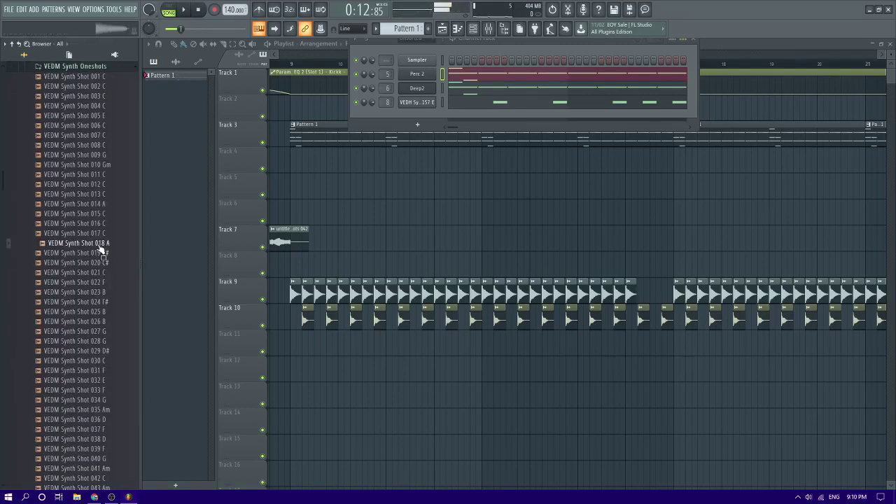
drag(132, 255, 408, 112)
click(430, 109)
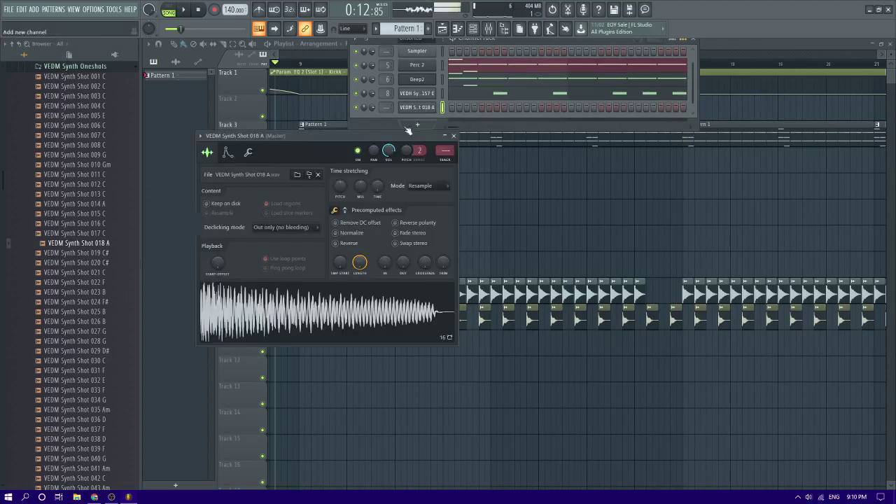
click(229, 153)
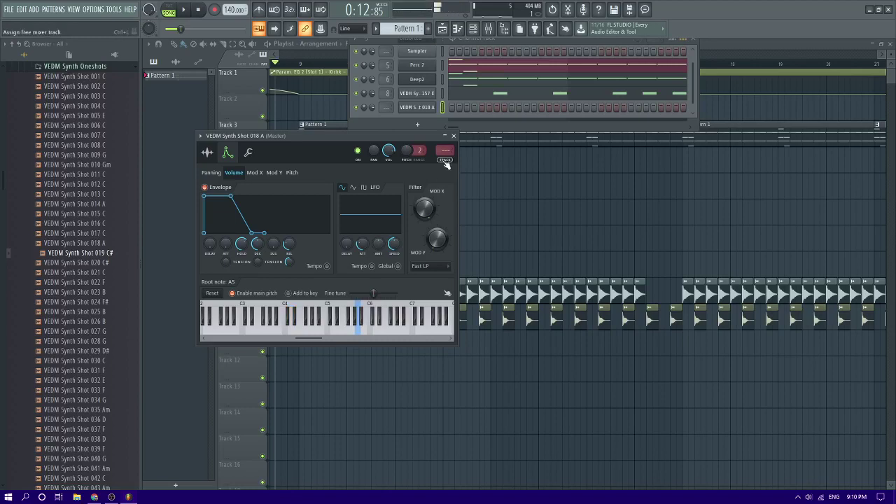
- Audition the VEDM synth shots from 019 C# through 035 Am in the sample browser
key(Down)
key(Down)
key(Down)
key(Down)
key(Down)
key(Down)
key(Down)
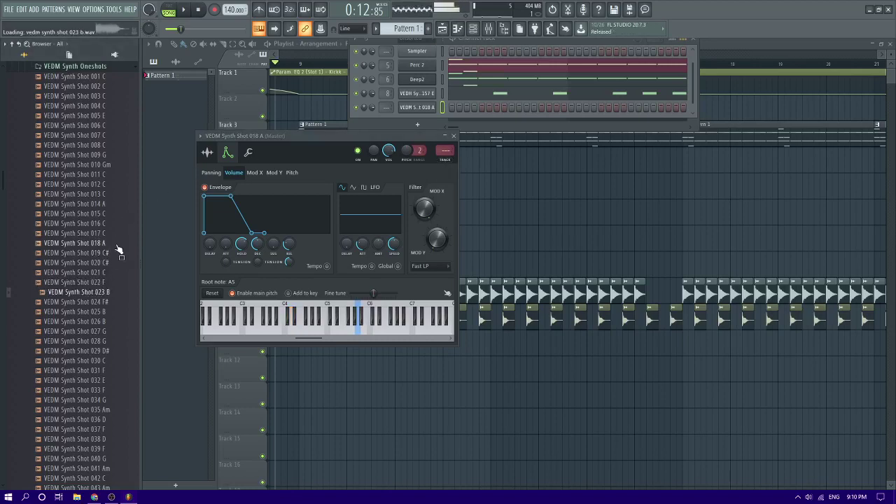
key(Down)
key(Down)
key(Down)
key(Down)
key(Down)
key(Down)
key(Down)
key(Down)
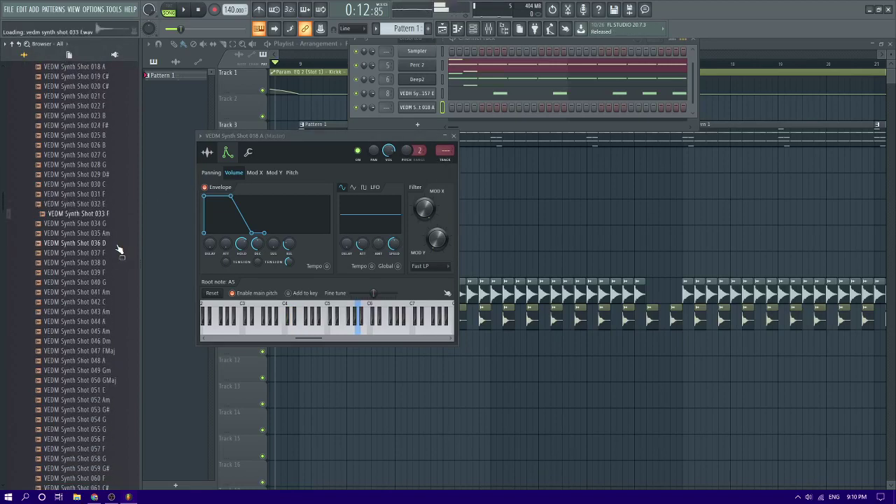
key(Up)
key(Up)
key(Down)
key(Down)
key(Down)
key(Down)
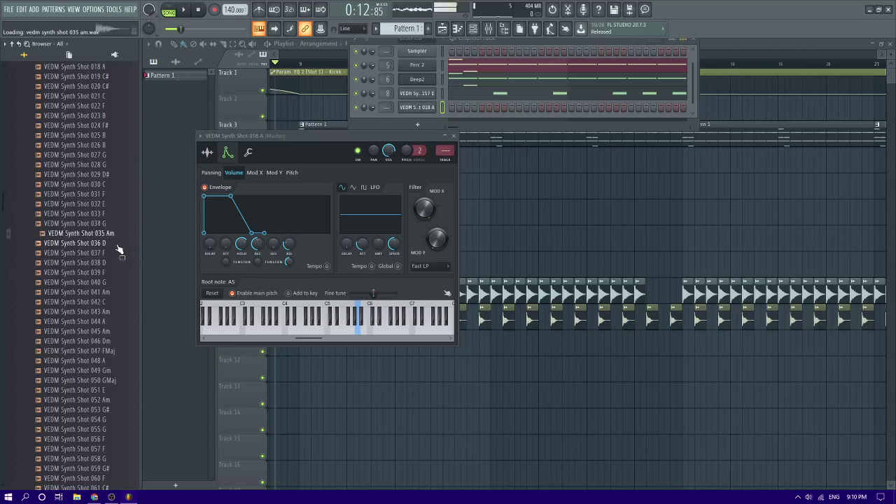
- Add the VEDM Synth Shot 033 F sample as another new channel and display its volume envelope settings
key(Up)
key(Up)
key(Up)
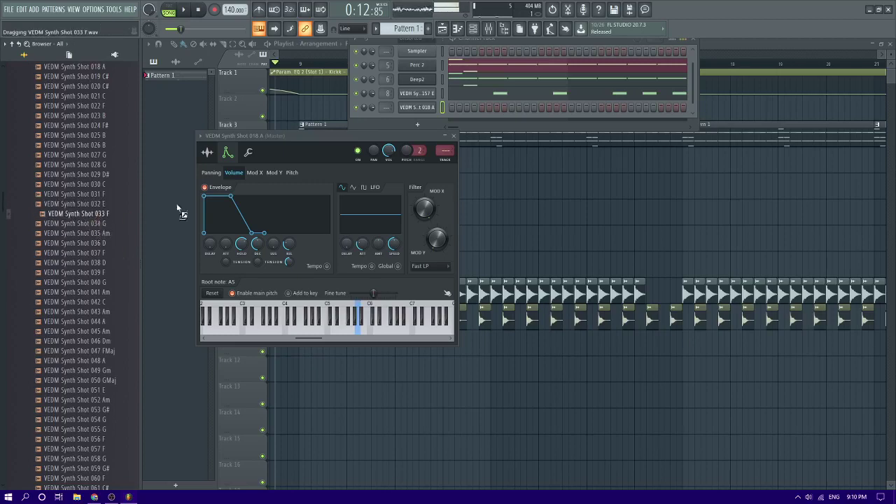
drag(397, 118, 415, 119)
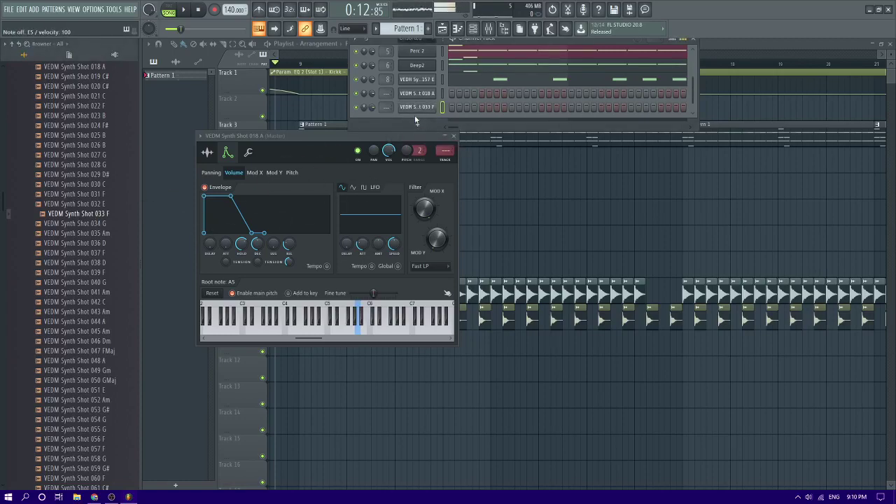
click(420, 109)
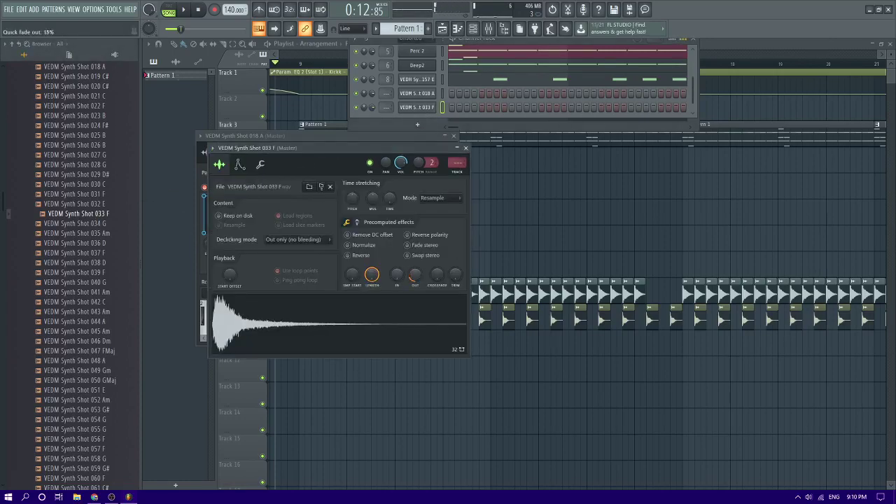
click(240, 166)
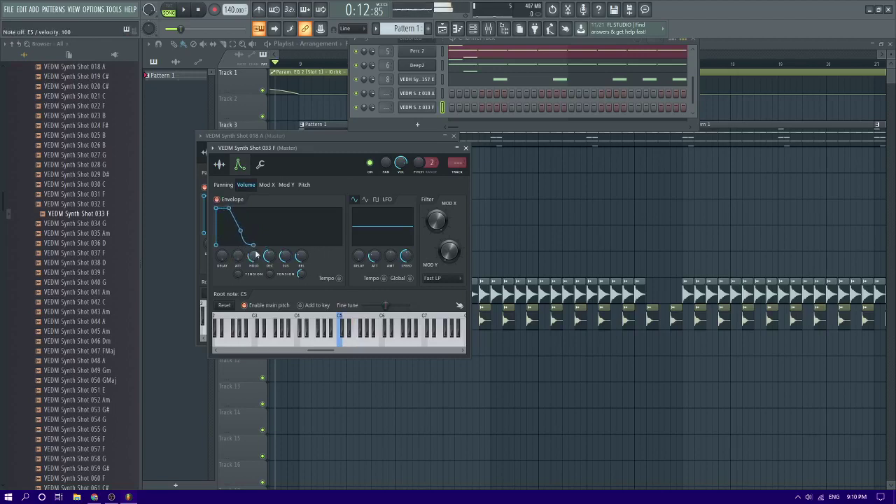
- Audition the VEDM synth shots from 034 G through 083 G for a more suitable sound
key(Down)
key(Down)
key(Down)
key(Down)
key(Down)
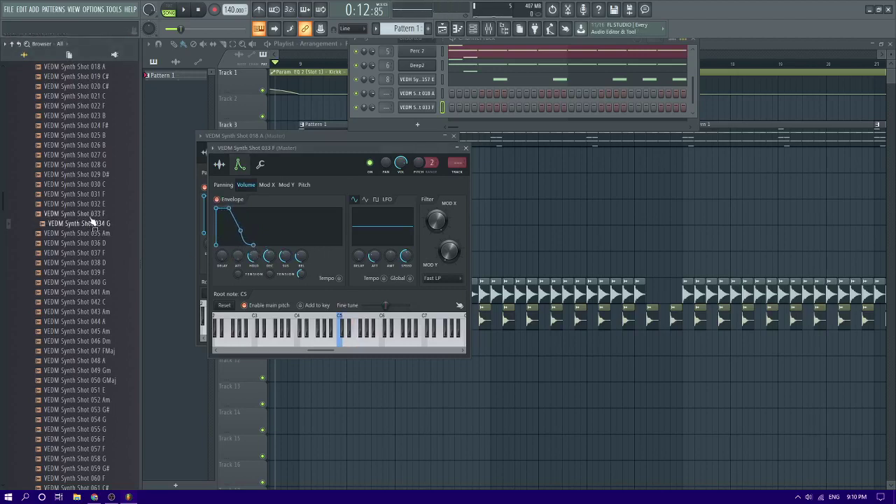
key(Down)
key(Down)
key(Down)
key(Down)
key(Down)
key(Down)
key(Down)
key(Down)
key(Down)
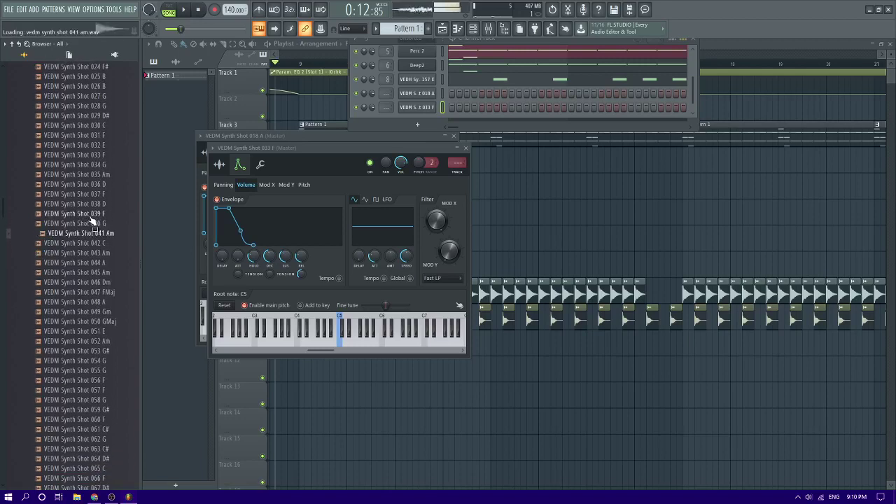
key(Down)
key(Down)
key(Down)
key(Down)
key(Down)
key(Down)
key(Down)
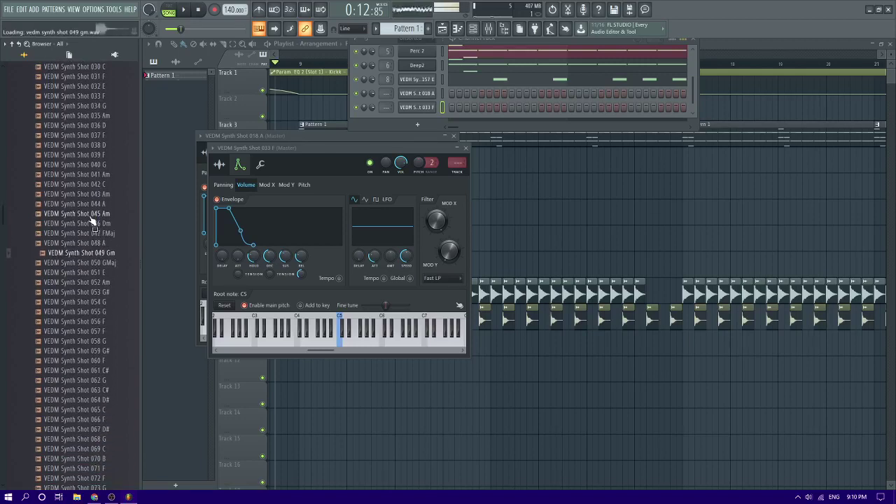
key(Down)
key(Down)
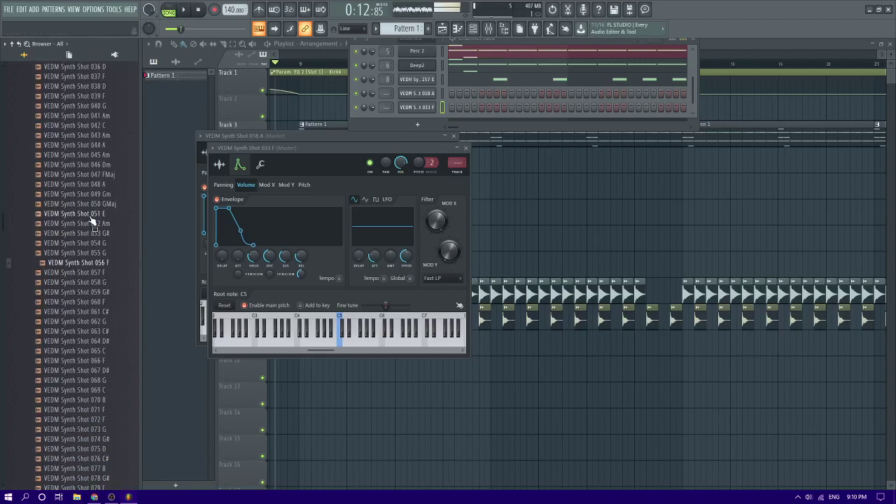
key(Down)
key(Down)
key(Down)
key(Down)
key(Down)
key(Down)
key(Down)
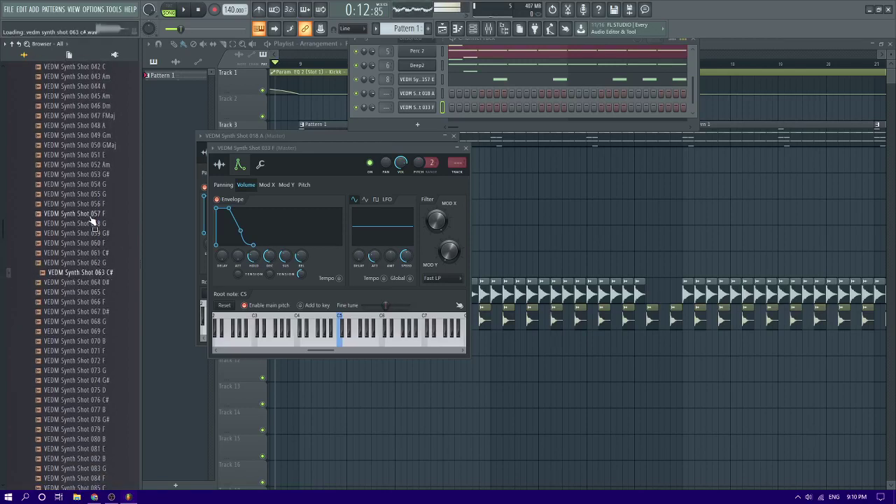
key(Down)
key(Down)
key(Down)
key(Up)
key(Up)
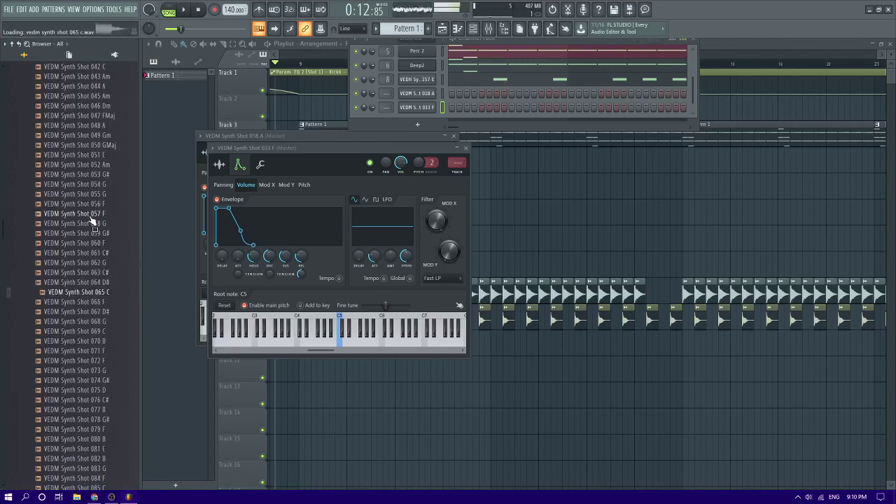
key(Down)
key(Down)
key(Down)
key(Down)
key(Down)
key(Down)
key(Down)
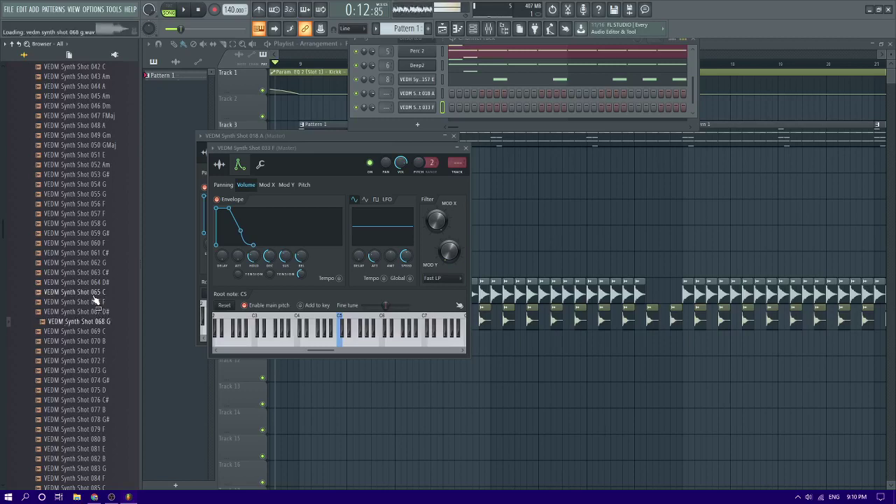
key(Down)
key(Down)
key(Down)
key(Down)
key(Down)
key(Down)
key(Down)
key(Down)
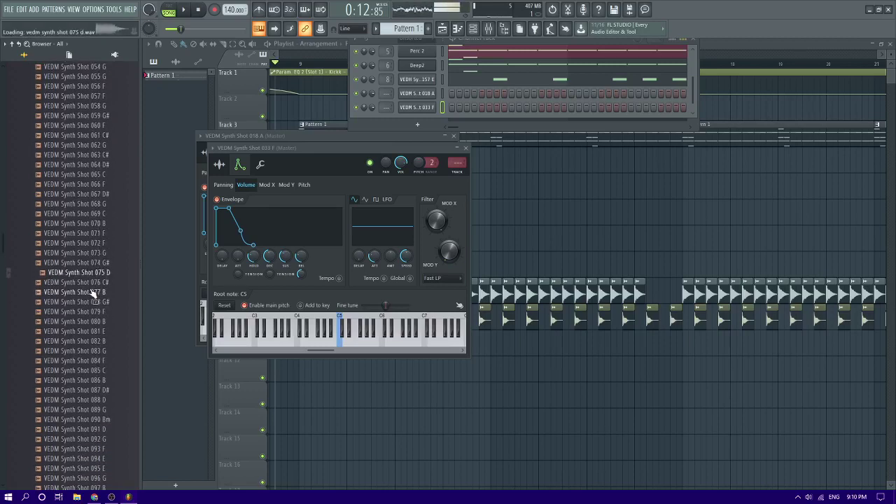
key(Down)
key(Down)
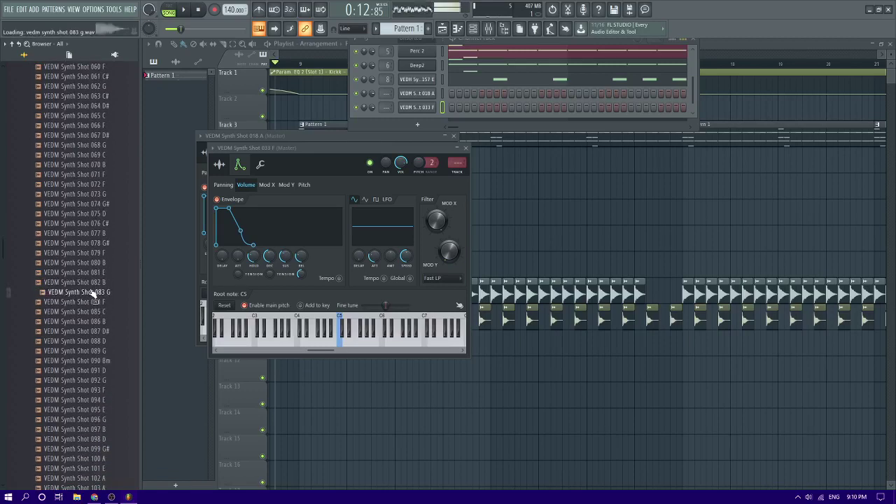
- Replace the 033 F channel's sample with VEDM Synth Shot 089 G and lengthen the hold of its volume envelope
key(Down)
key(Down)
key(Down)
key(Down)
key(Down)
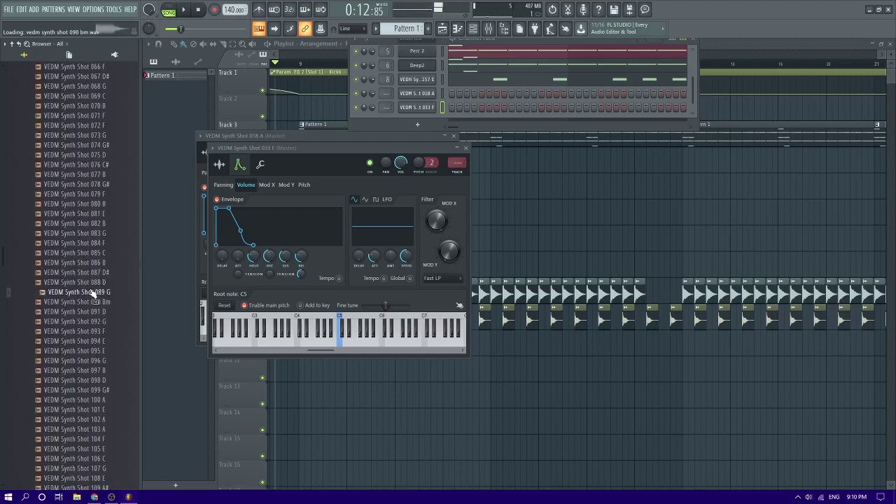
drag(96, 296, 423, 112)
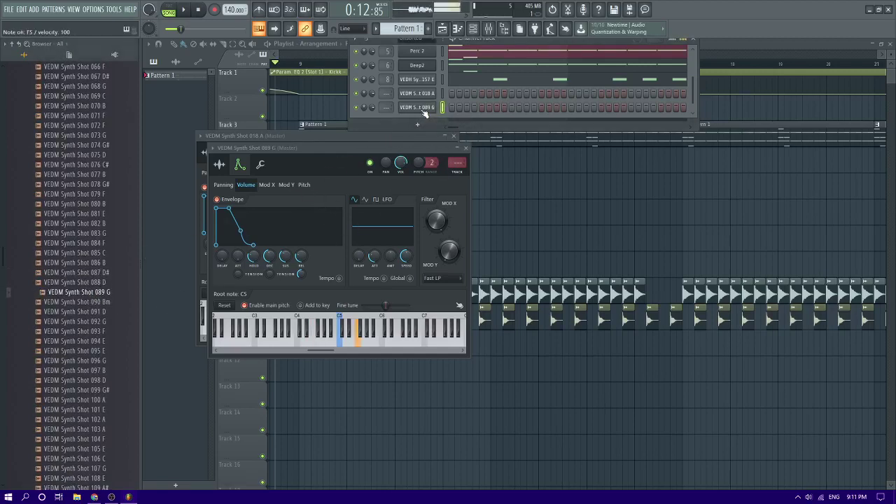
drag(256, 262, 256, 242)
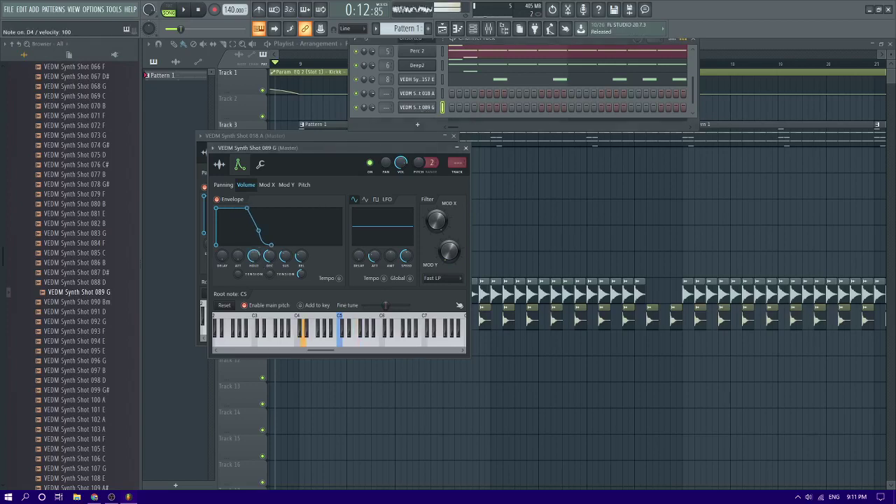
- Audition the VEDM synth shots from 090 Bm through 160 G, and browse on to the Zenhiser sample folders
click(114, 303)
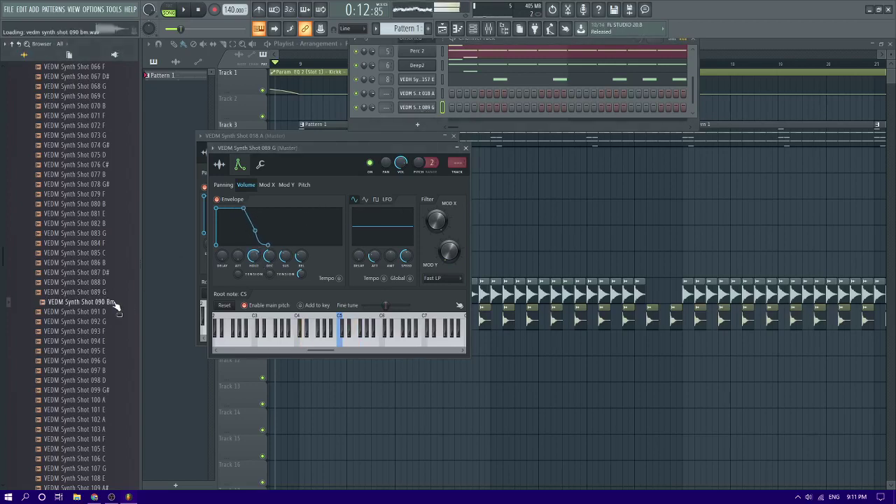
key(Down)
key(Down)
key(Down)
key(Down)
key(Down)
key(Down)
key(Down)
key(Down)
key(Down)
key(Down)
key(Down)
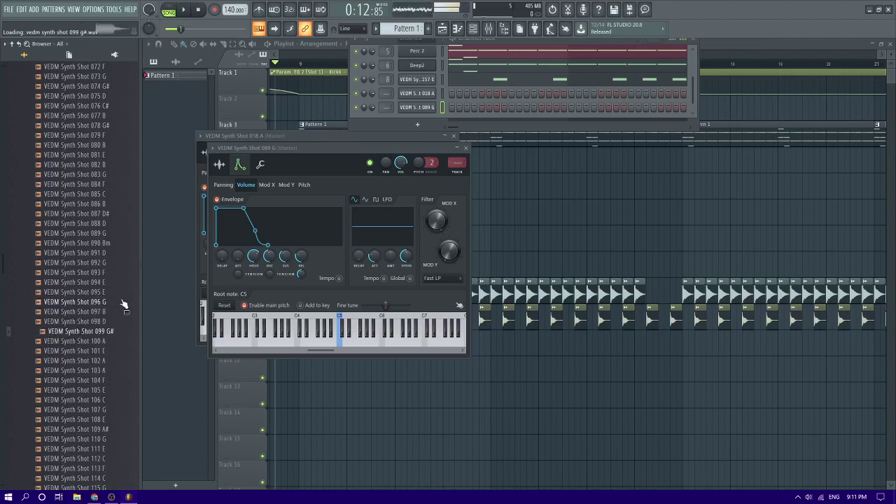
key(Down)
key(Down)
key(Down)
key(Down)
key(Down)
key(Down)
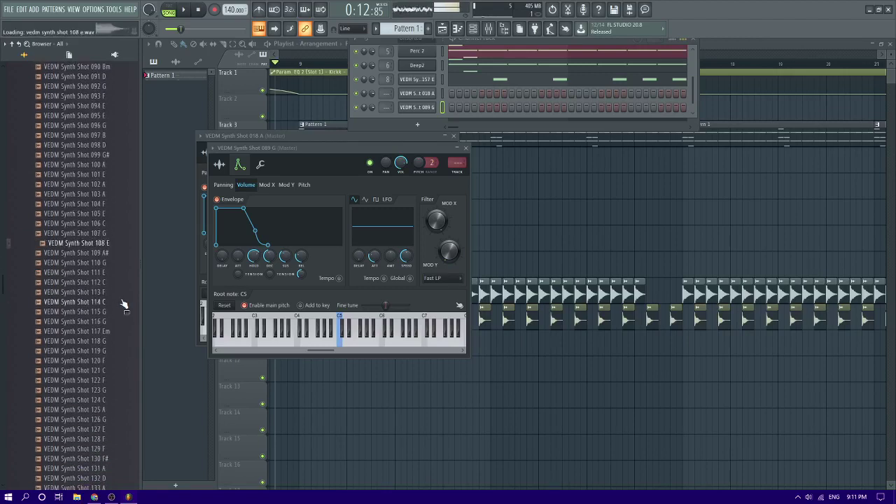
key(Down)
key(Down)
key(Down)
key(Down)
key(Down)
key(Down)
key(Down)
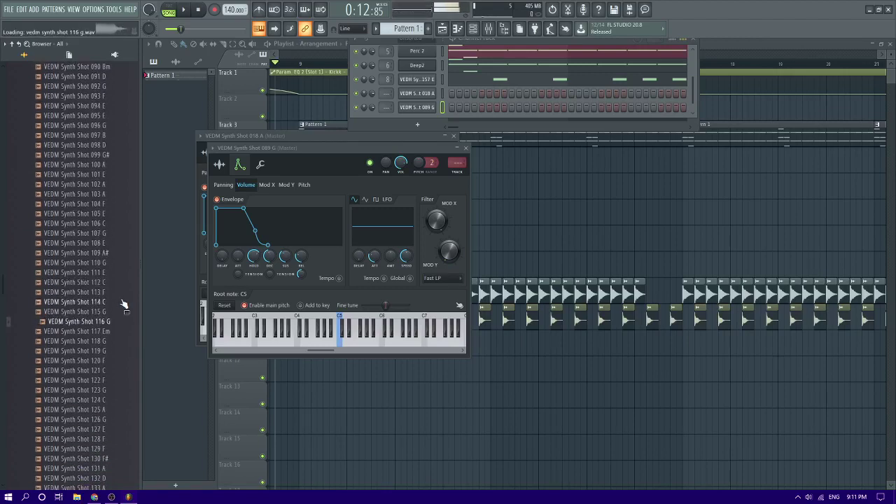
scroll(123, 304, down, 8)
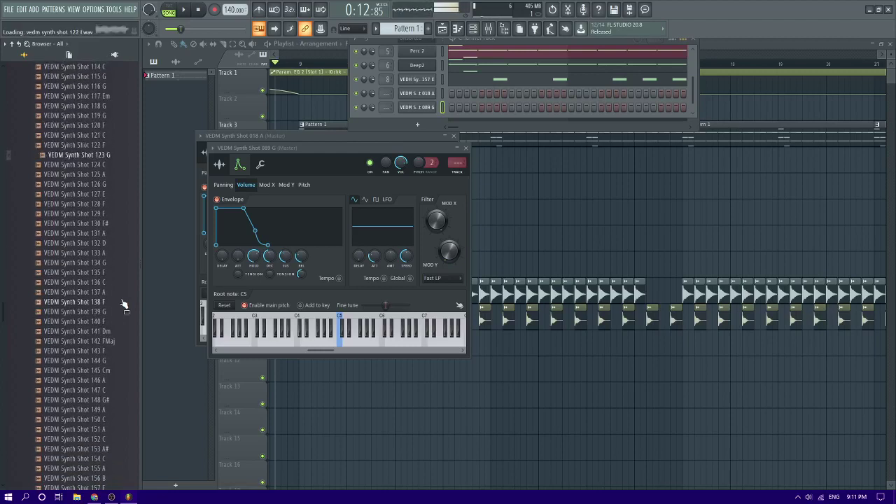
key(Down)
key(Down)
key(Down)
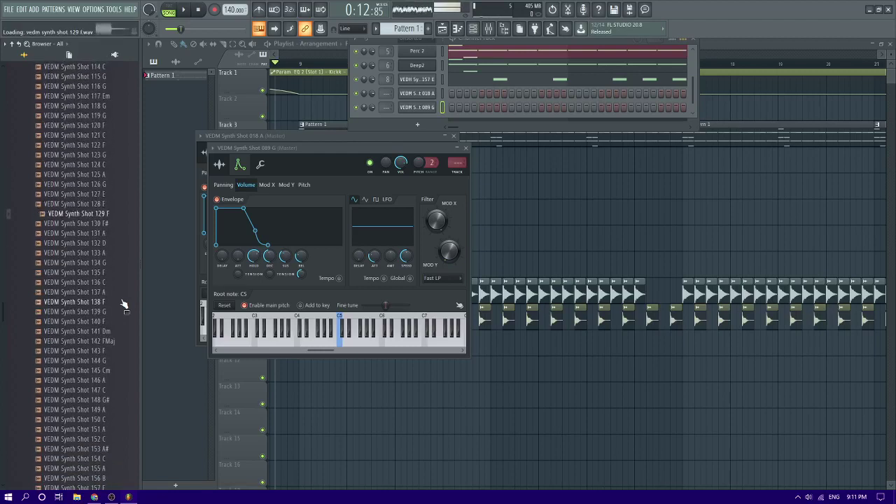
key(Down)
key(Down)
key(Down)
key(Down)
key(Down)
key(Down)
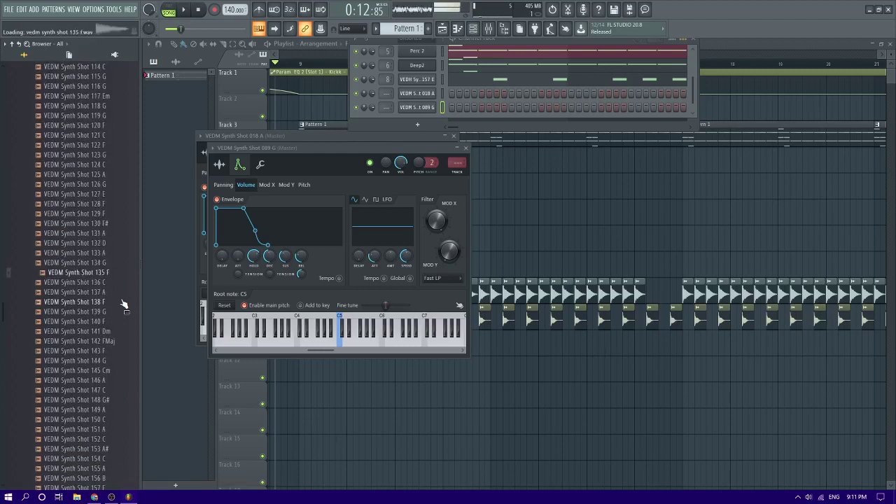
key(Down)
key(Down)
key(Down)
key(Down)
key(Down)
key(Down)
key(Down)
key(Down)
scroll(122, 304, down, 4)
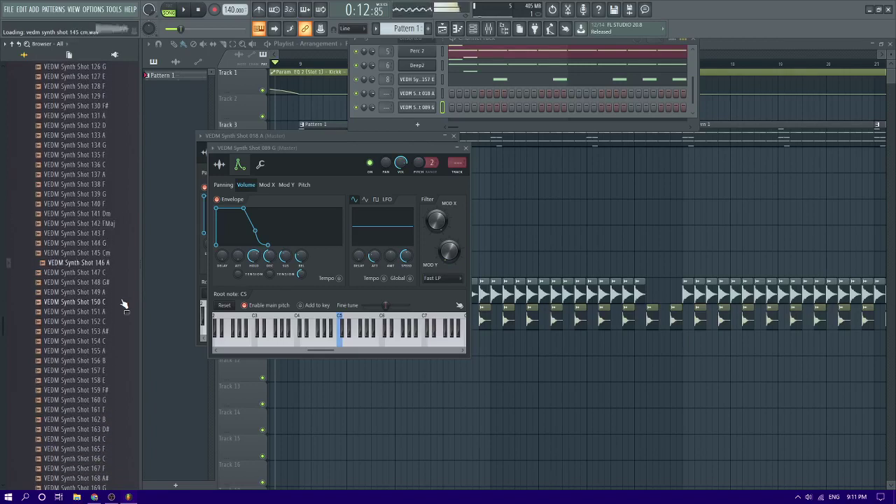
key(Down)
key(Down)
key(Down)
key(Down)
key(Down)
key(Down)
key(Down)
key(Down)
key(Down)
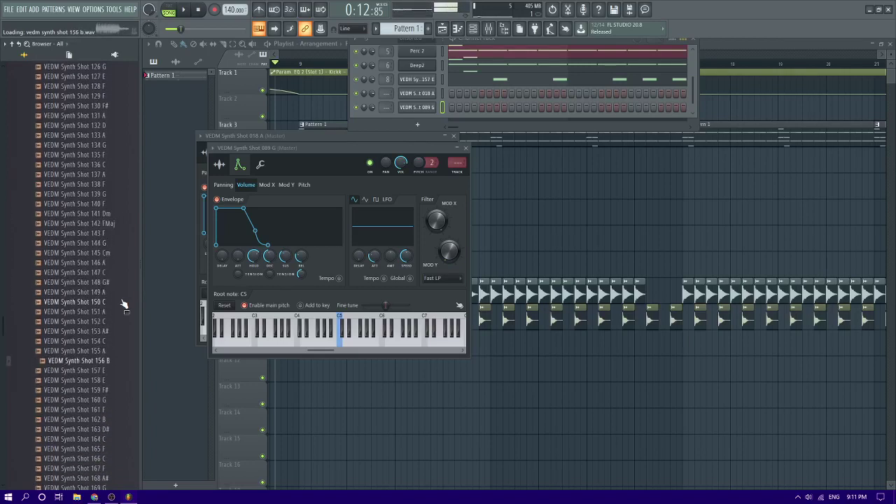
scroll(123, 305, down, 2)
key(Down)
key(Down)
key(Down)
key(Down)
key(Down)
key(Down)
key(Down)
key(Down)
key(Down)
scroll(121, 302, down, 10)
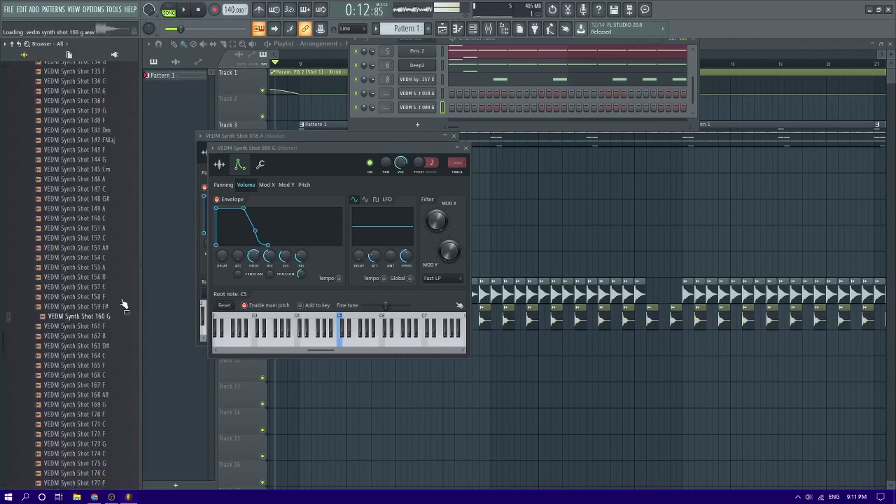
scroll(117, 294, down, 15)
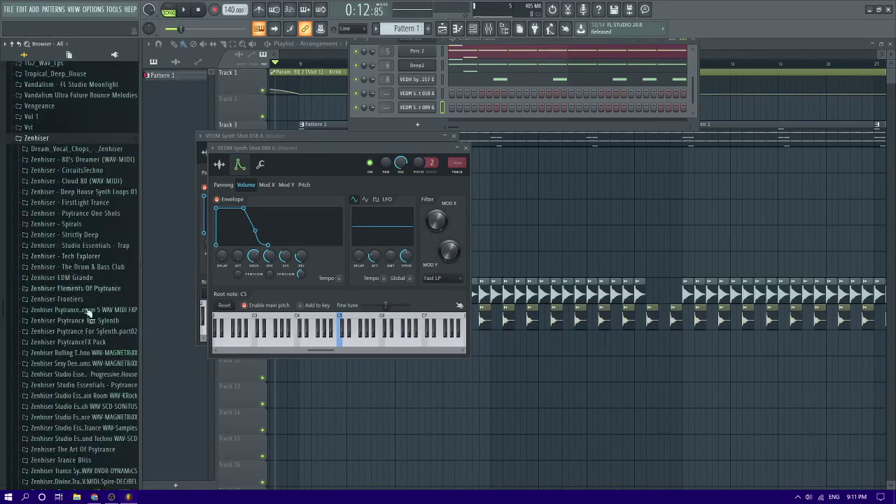
- Audition percussion samples from the Zenhiser Trance Bliss pack's 04 Percussion folder
scroll(85, 343, down, 5)
scroll(76, 317, up, 2)
click(79, 343)
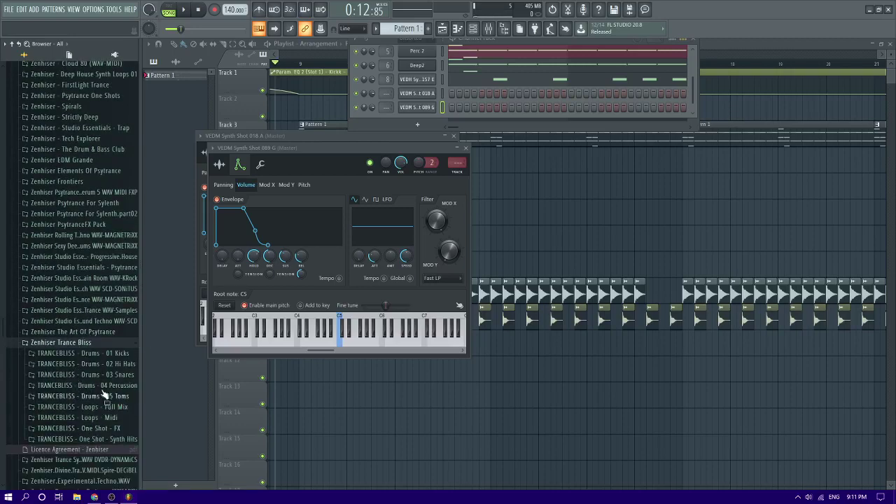
click(91, 386)
scroll(100, 366, down, 5)
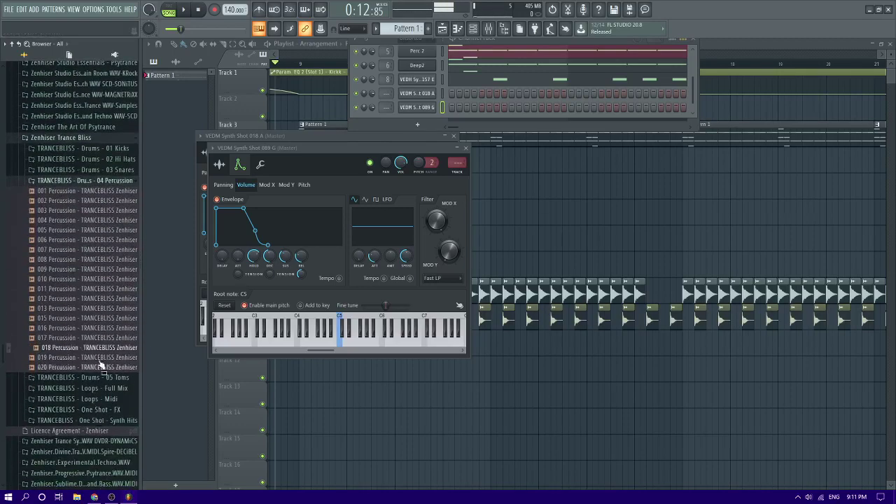
click(102, 331)
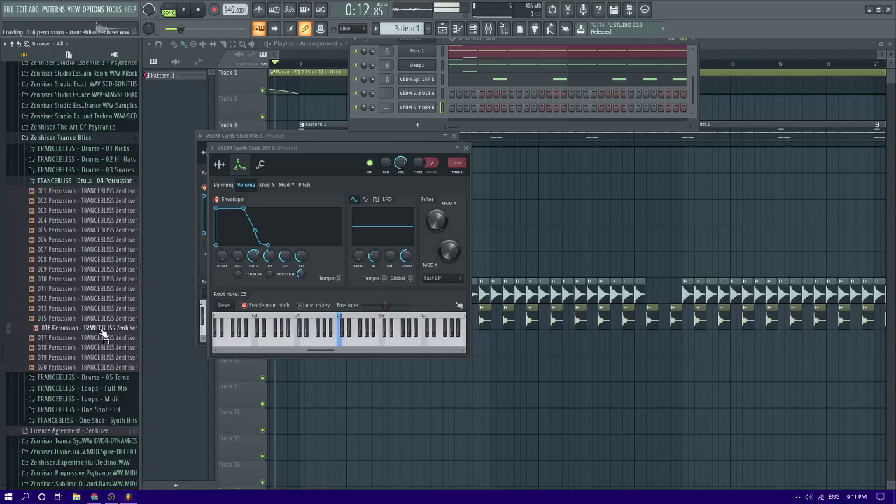
click(104, 309)
click(101, 299)
click(100, 289)
- Browse the Trance Bliss one-shot folders and audition the synth hits up to 023 E2
click(103, 409)
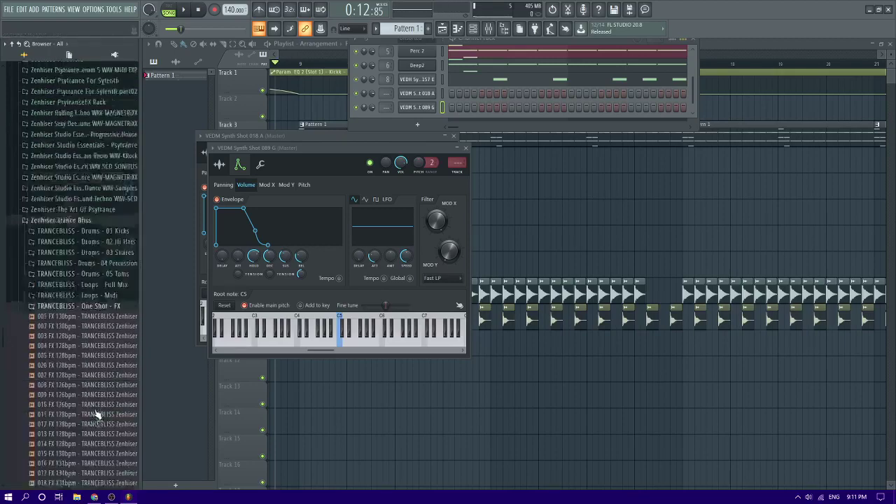
click(95, 413)
click(92, 424)
scroll(87, 416, down, 5)
click(103, 261)
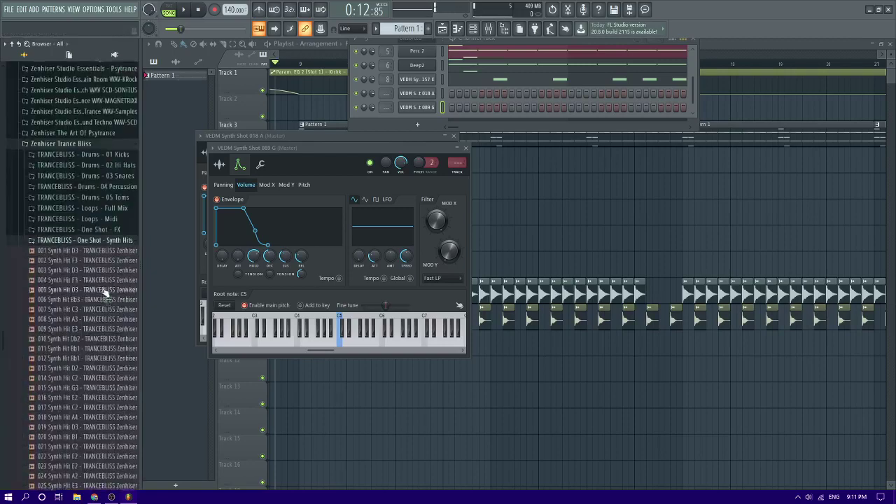
click(104, 339)
scroll(104, 341, down, 2)
click(105, 340)
click(108, 340)
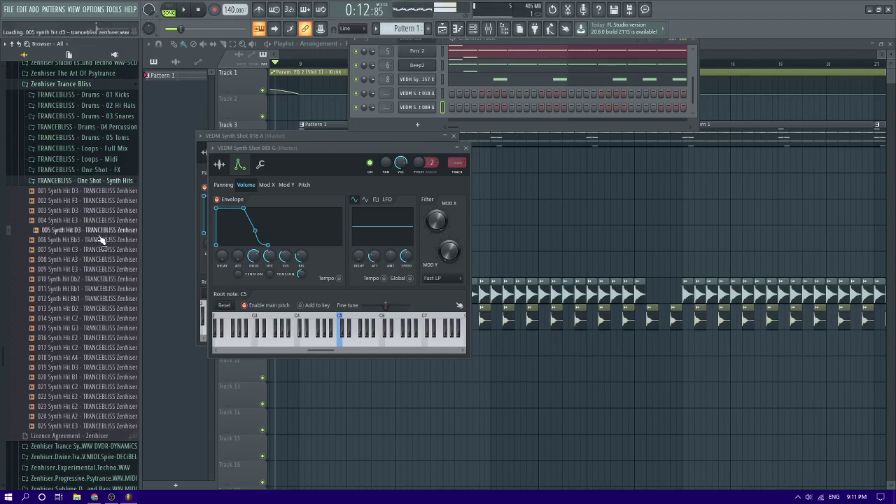
click(98, 289)
click(97, 327)
click(99, 357)
click(102, 377)
click(100, 397)
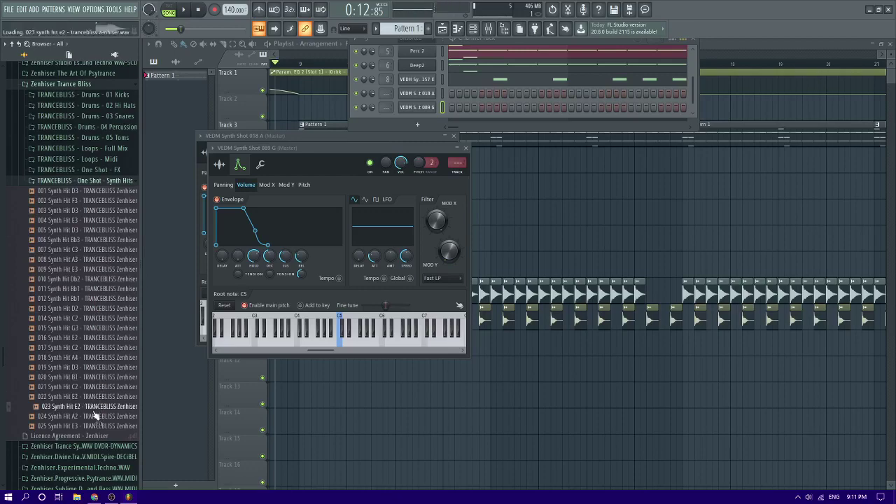
- Audition the bass hits in the DABRO Music Bass House pack within My Package
scroll(96, 416, up, 20)
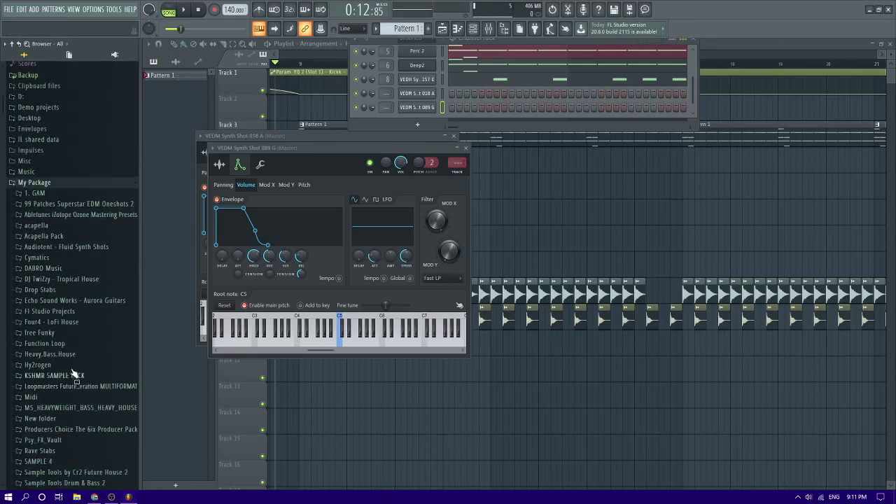
click(46, 269)
click(59, 279)
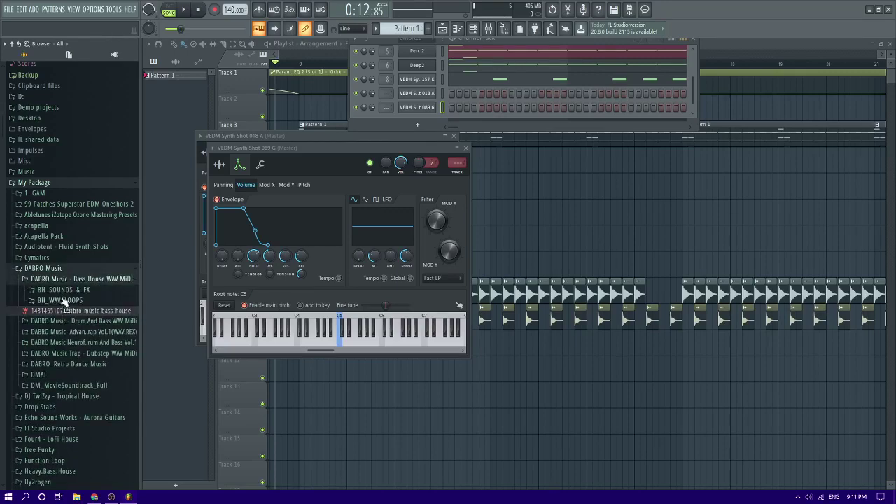
click(60, 290)
click(63, 301)
click(64, 304)
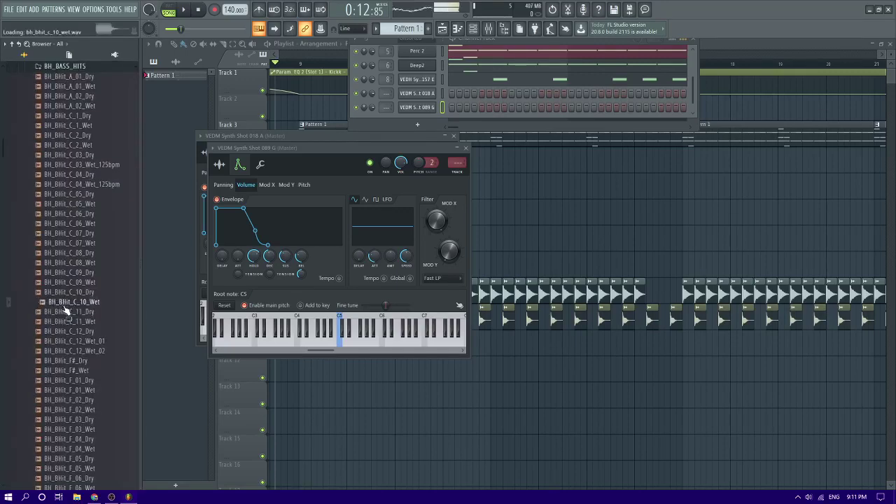
- Audition the snares among the DABRO Bass House drum hits and collapse that folder
scroll(71, 304, up, 5)
click(75, 244)
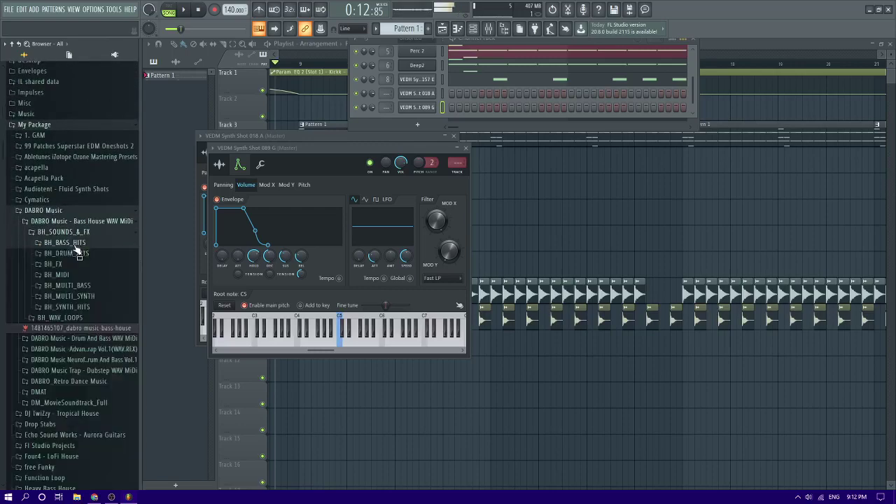
click(75, 255)
click(77, 314)
click(75, 319)
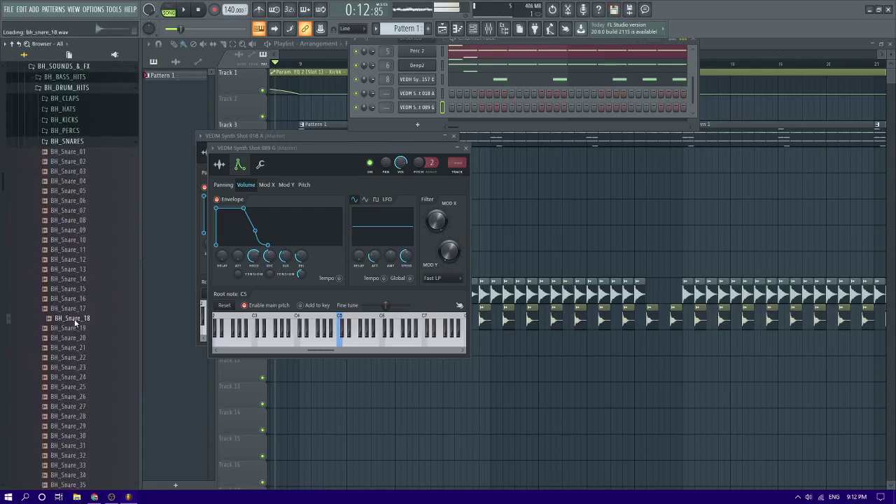
click(70, 142)
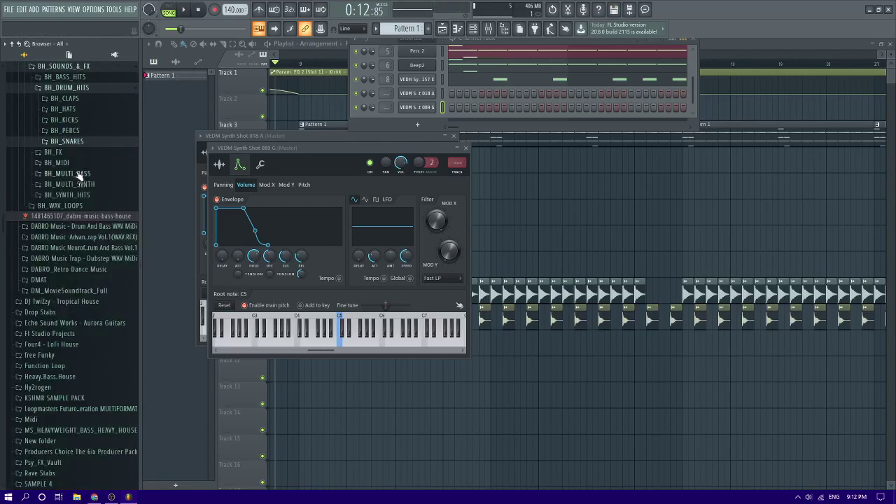
- Audition the dry and wet samples in the Bass House BH_SYNTH_HITS folder
click(82, 196)
click(82, 236)
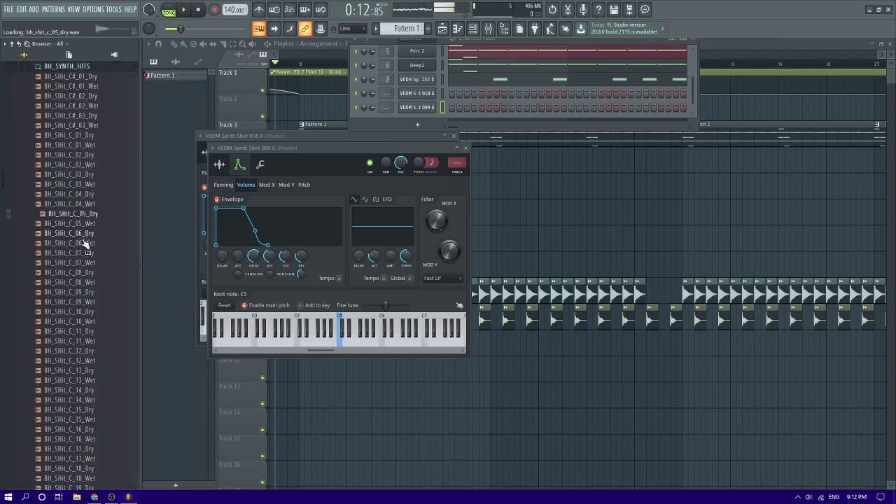
scroll(84, 245, up, 2)
click(83, 252)
key(Up)
key(Up)
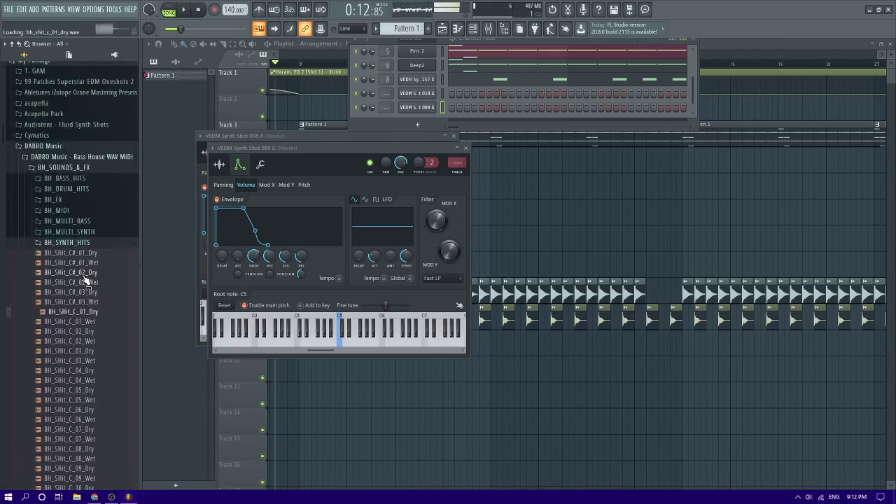
- Add BH_Pluck2_A1 from the BH_MULTI_SYNTH Pluck2 folder as a new channel and turn on its volume envelope
click(84, 235)
click(85, 319)
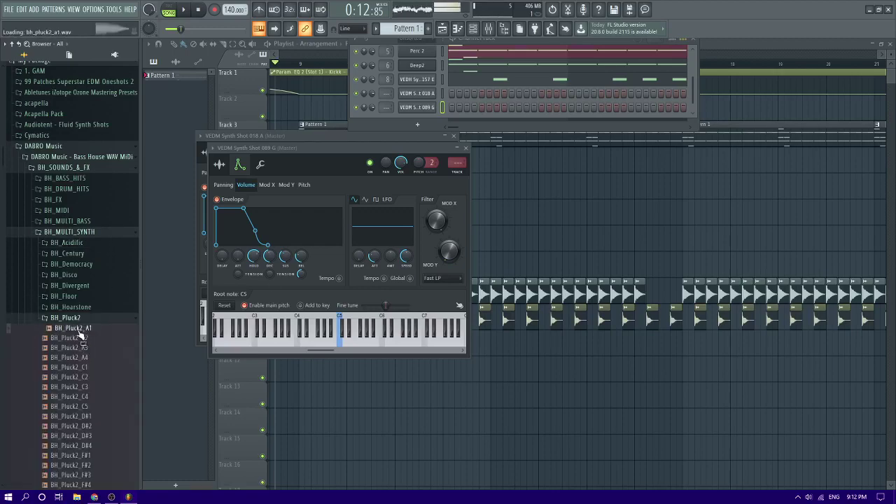
drag(424, 120, 424, 118)
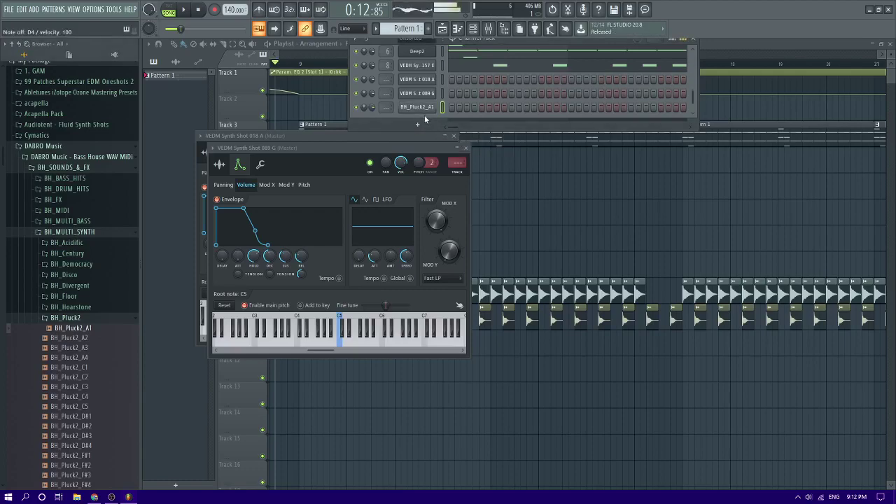
click(255, 179)
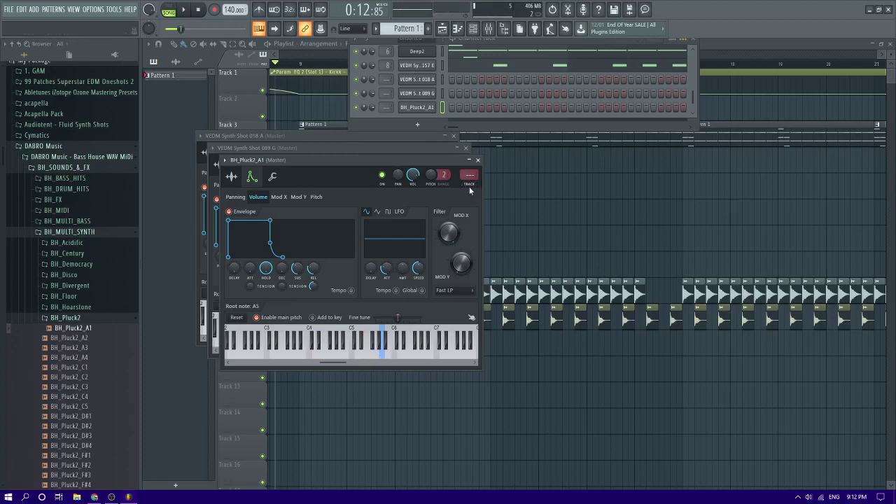
- Route the BH_Pluck2_A1 channel to mixer insert 9 and load Fruity Delay Bank in effect slot 4
key(ctrl+l)
key(e)
click(812, 117)
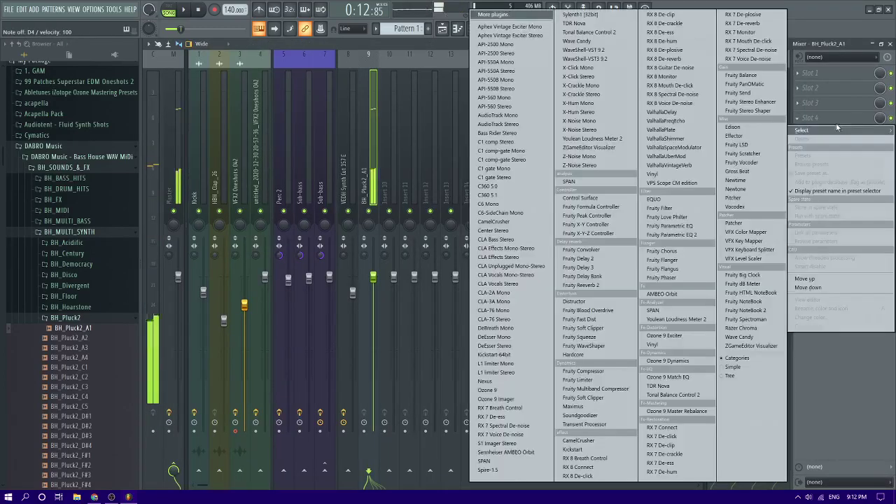
click(608, 279)
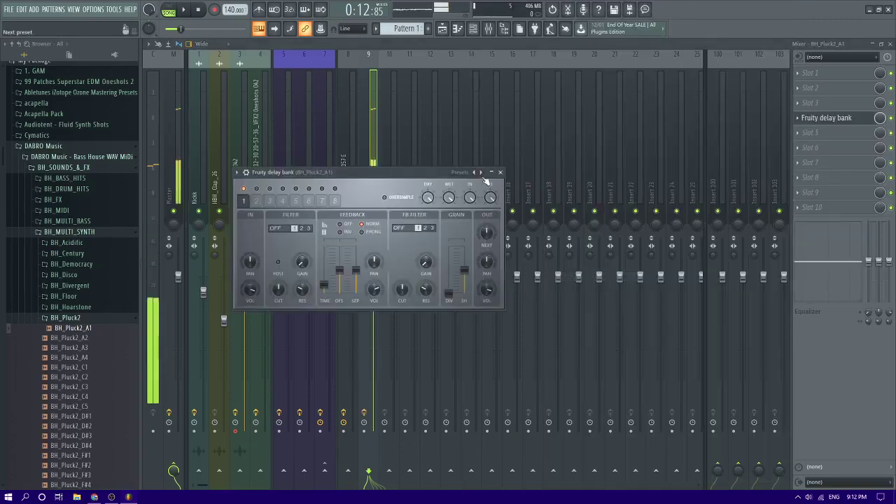
click(485, 178)
- Replace the delay in slot 4 with Fruity Reeverb 2 and adjust its early reflection and wet levels using test notes
click(804, 120)
click(798, 120)
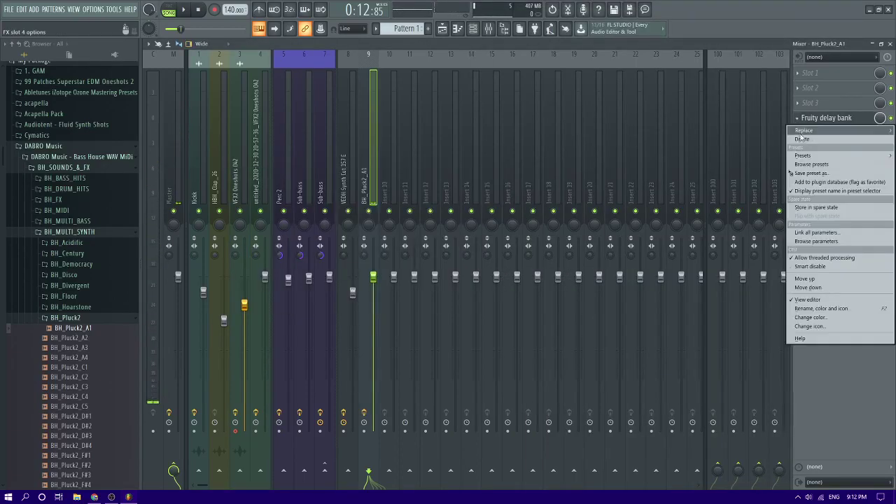
mouse_move(800, 137)
click(560, 284)
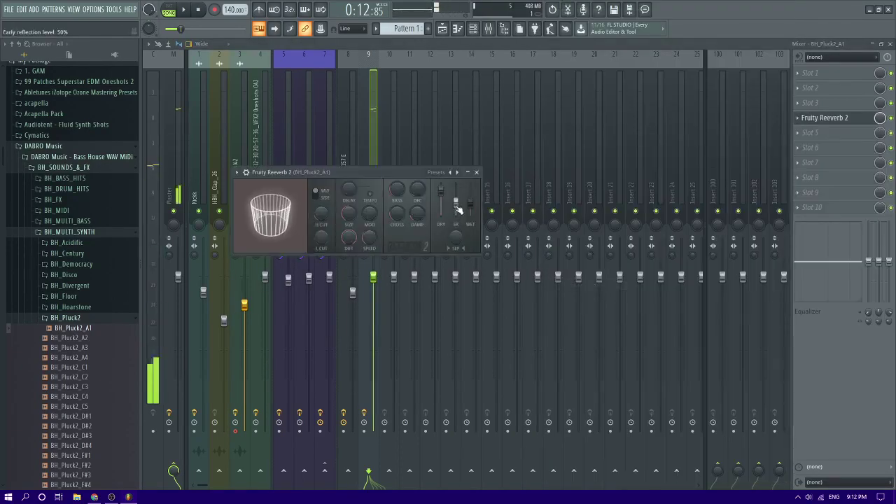
key(e)
key(e)
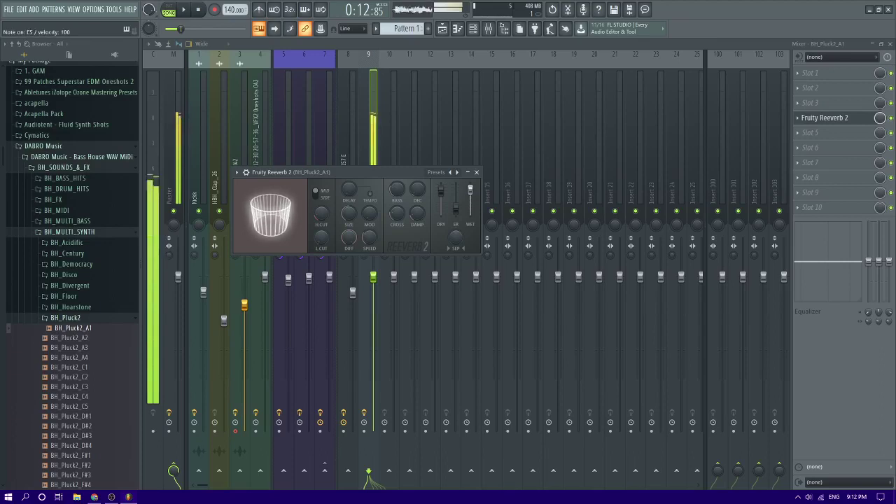
key(e)
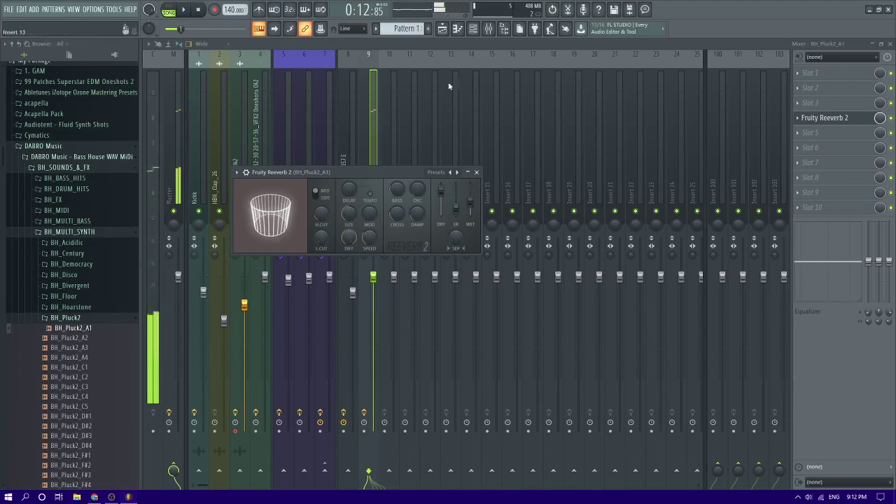
- Place E5 notes at the start of bars 1 and 3 for BH_Pluck2_A1 and play them with the track
key(F7)
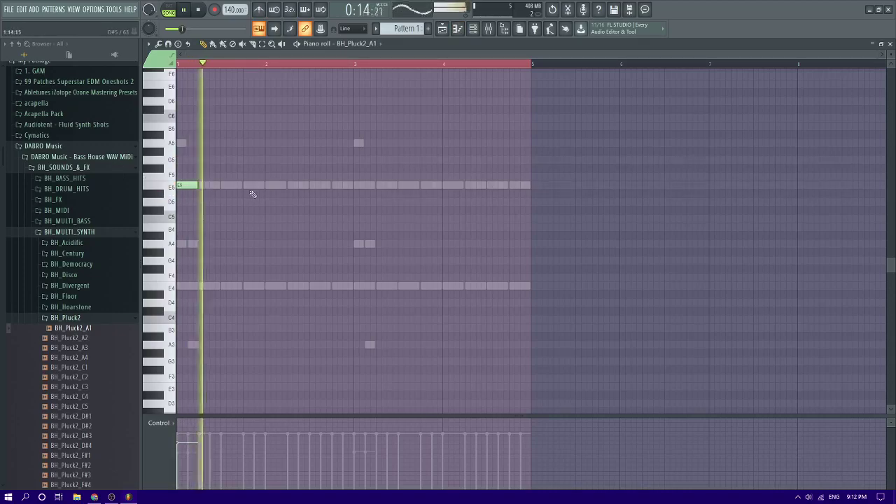
click(359, 186)
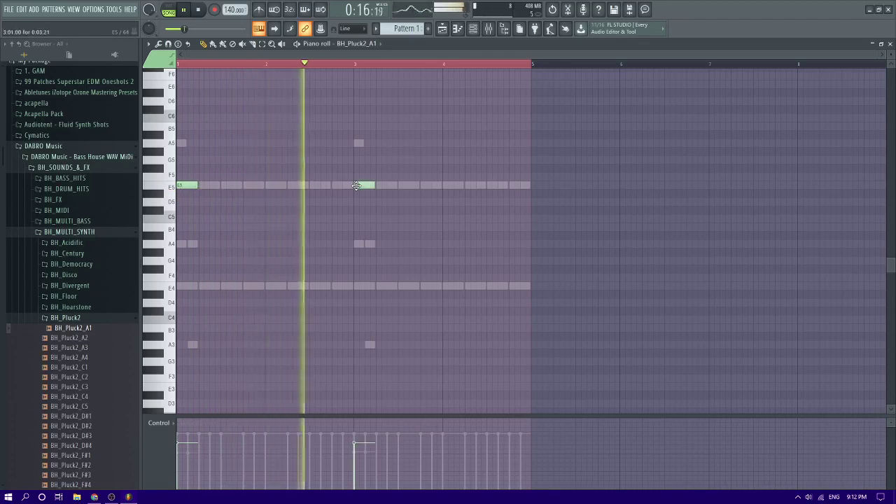
key(space)
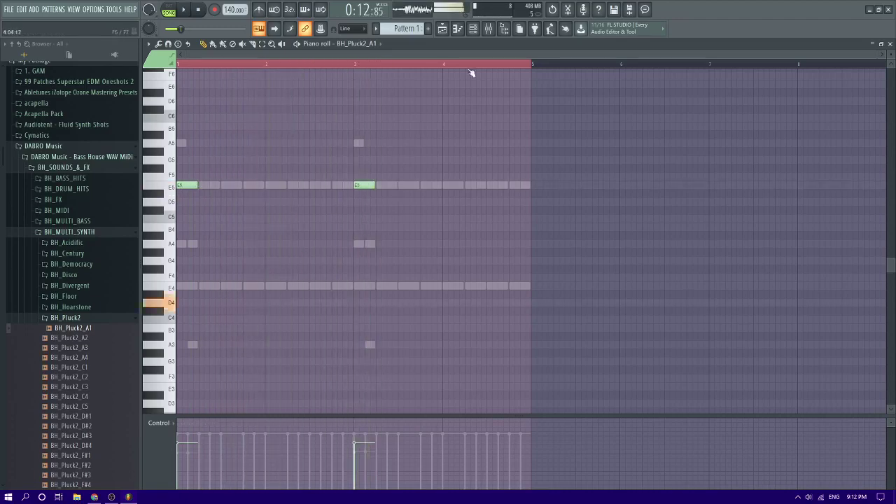
- Load Fruity Limiter in effect slot 1 of the BH_Pluck2_A1 mixer insert during playback
click(489, 28)
key(space)
click(208, 155)
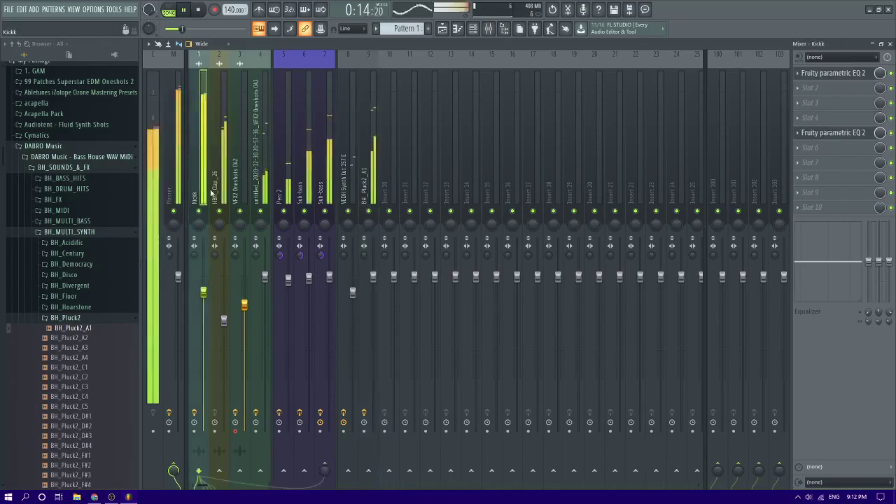
click(364, 168)
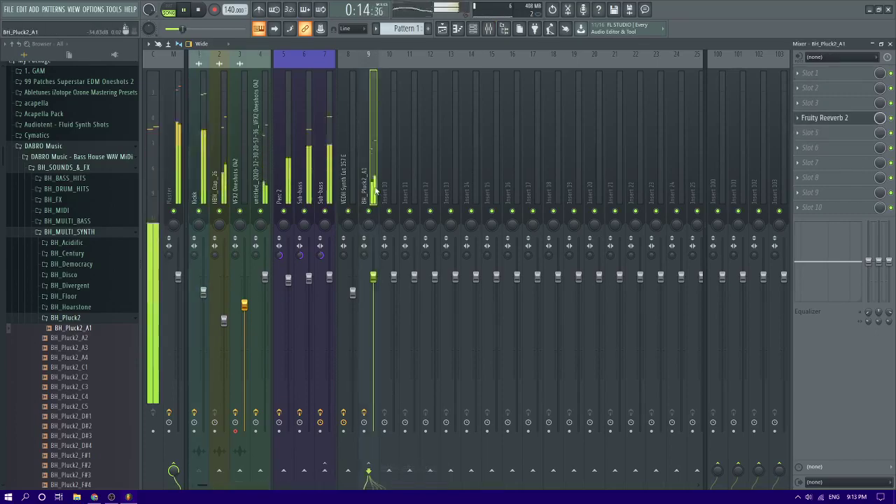
click(812, 73)
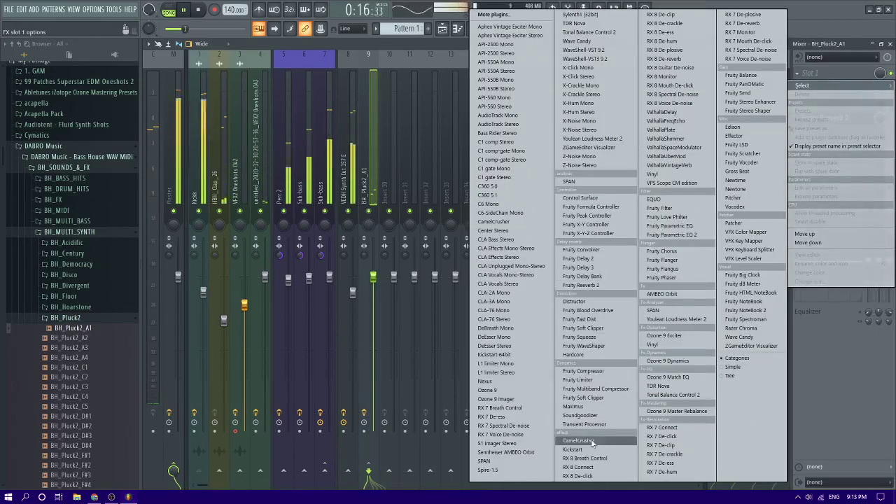
click(579, 379)
- Switch Fruity Limiter to compressor mode and adjust its ratio, threshold and release while listening
key(space)
click(279, 275)
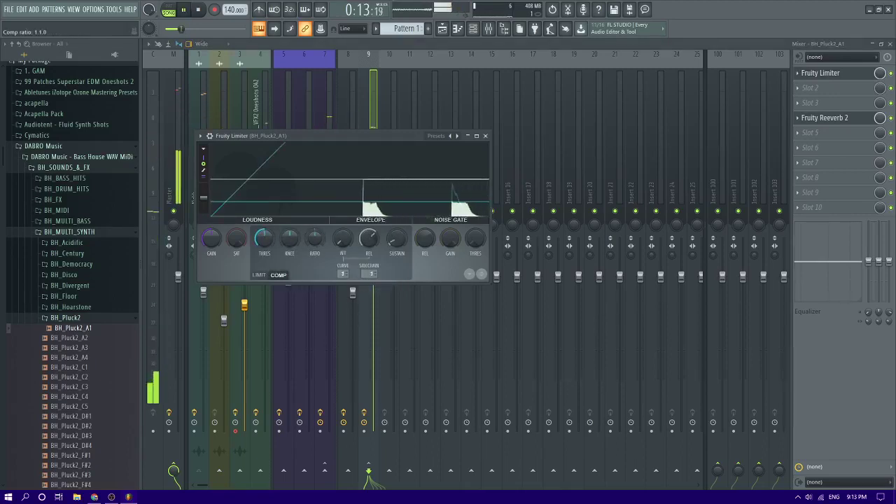
drag(315, 238, 263, 235)
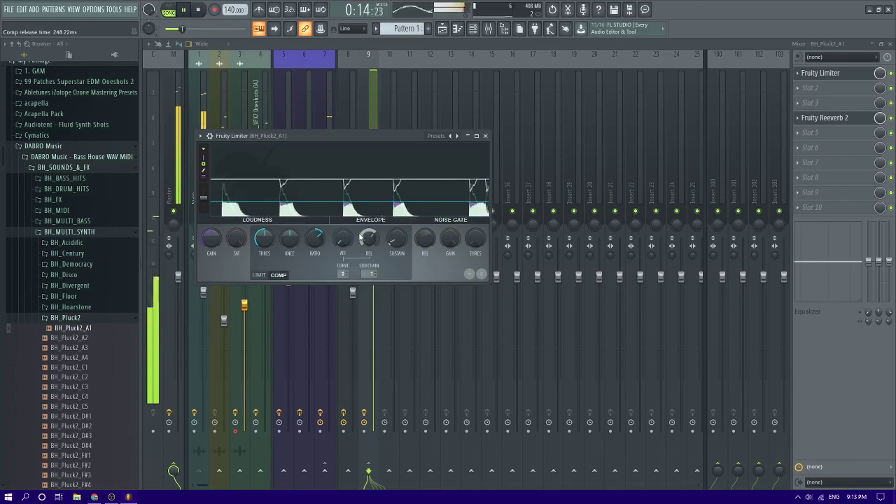
- Try an extra short E5 note in bar 4 of the BH_Pluck2_A1 pattern, and remove it
click(458, 28)
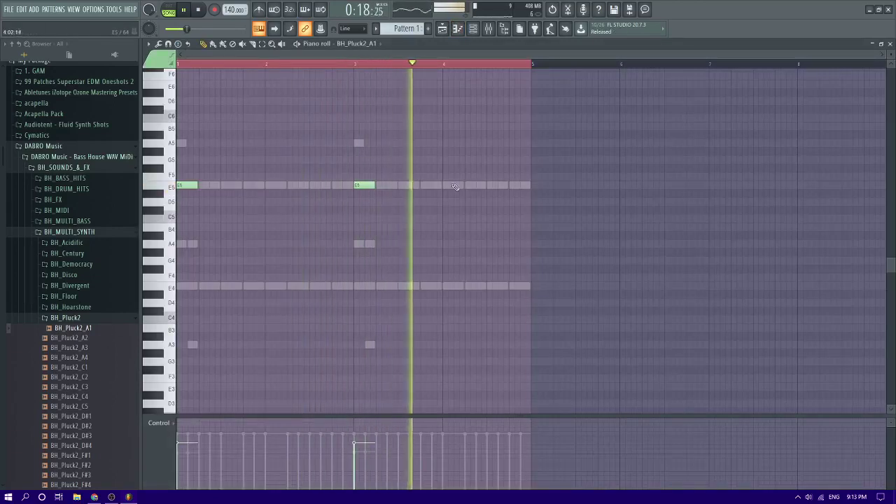
click(482, 186)
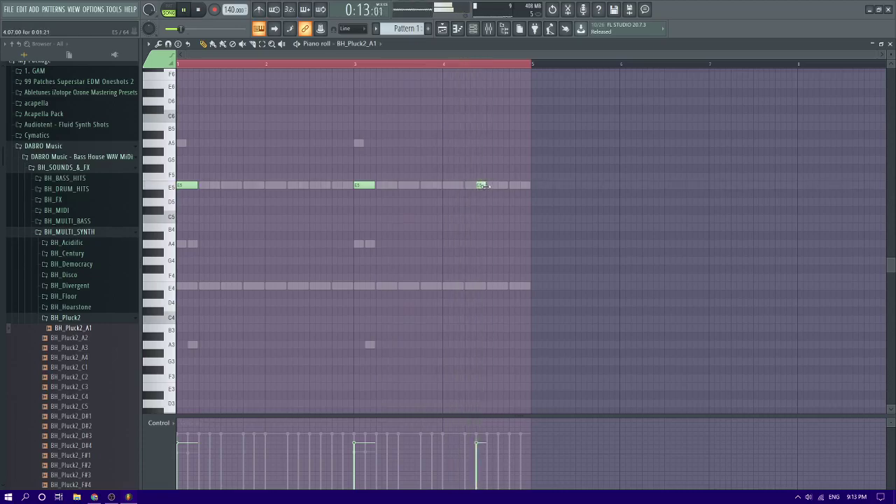
right_click(481, 185)
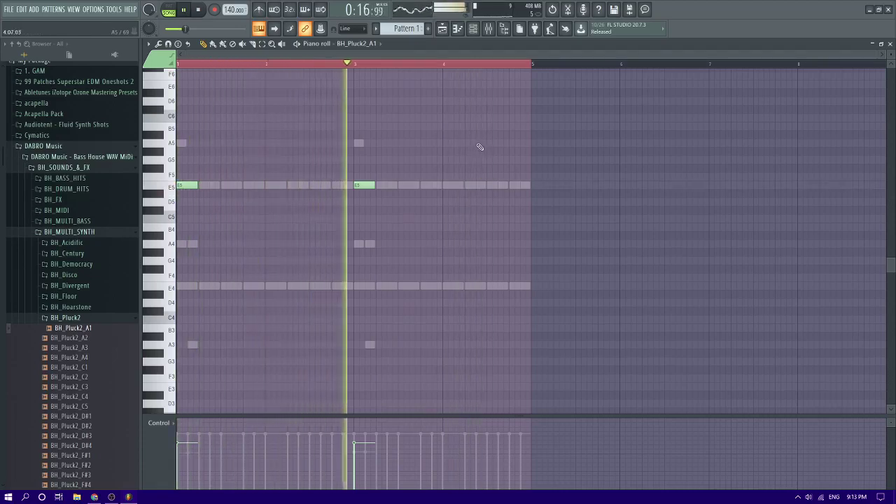
- Try short A5 and B5 notes in bar 4 of the BH_Pluck2_A1 pattern, playing from bar 4, and remove them
click(475, 143)
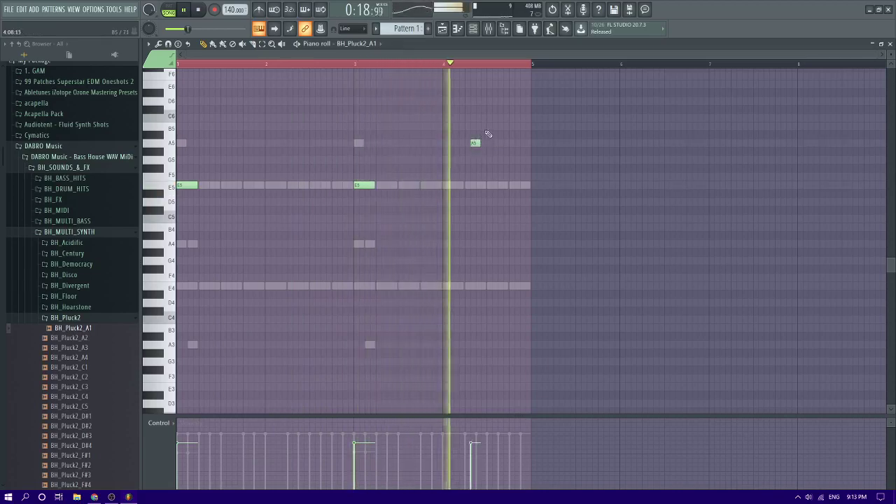
click(488, 126)
right_click(475, 144)
key(space)
click(445, 64)
key(space)
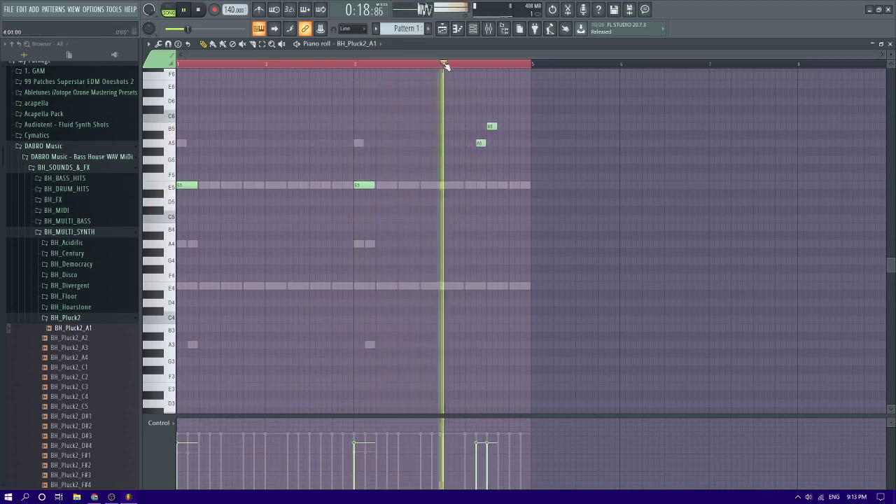
key(space)
key(space)
right_click(489, 128)
right_click(480, 143)
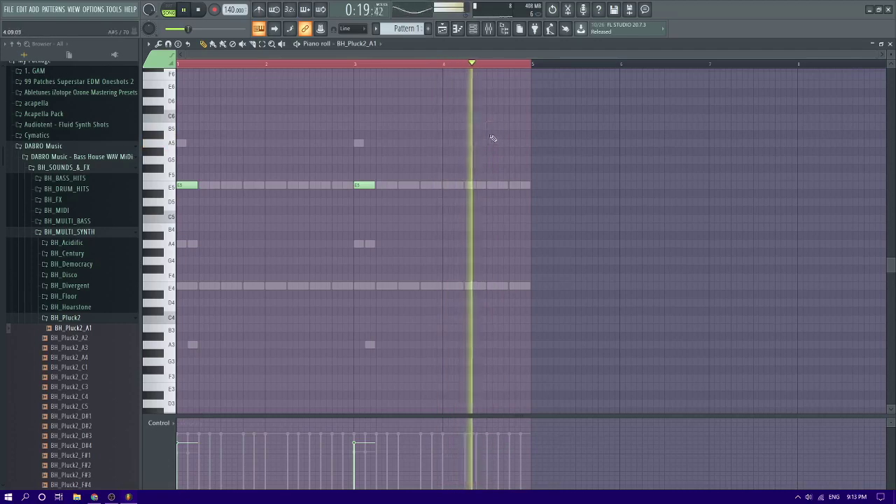
- Place a short A5 note at step 11 of bar 4 in the BH_Pluck2_A1 pattern, checking its timing by ear
key(space)
click(496, 143)
key(space)
right_click(498, 144)
key(space)
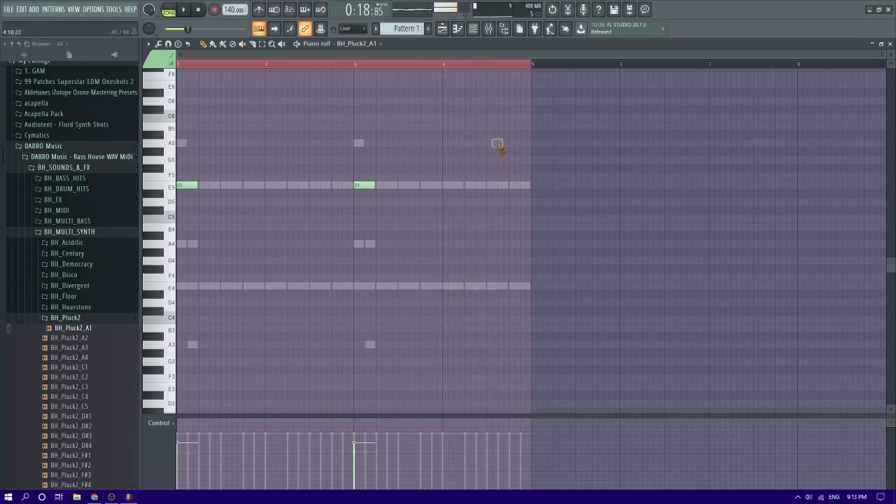
click(502, 143)
key(space)
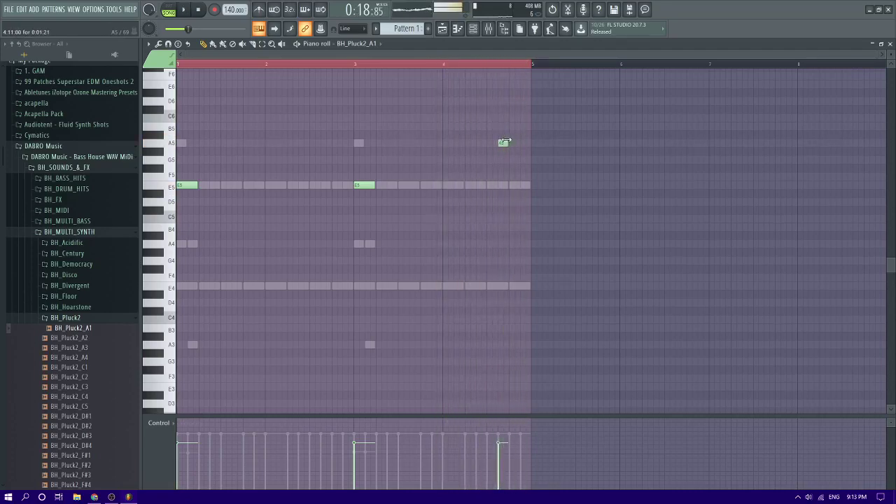
- Try additional short A5 notes at steps 13 and 15 of bar 4, and remove them
click(512, 143)
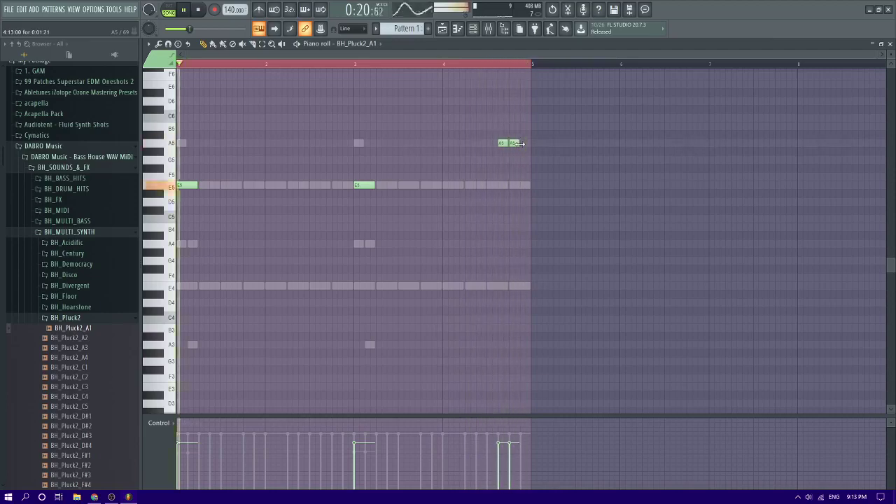
right_click(517, 143)
key(space)
key(space)
click(523, 144)
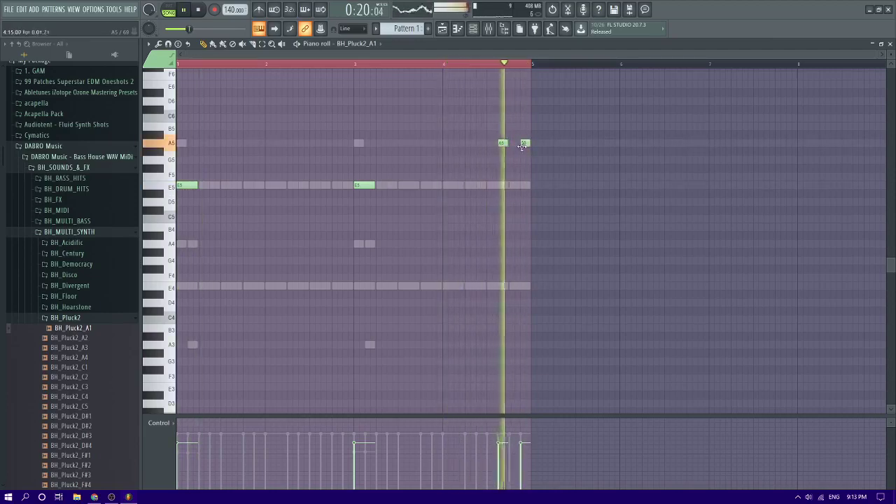
right_click(524, 143)
key(space)
- Add a short A5 note at step 7 of bar 4 and play the track from bar 4
click(481, 144)
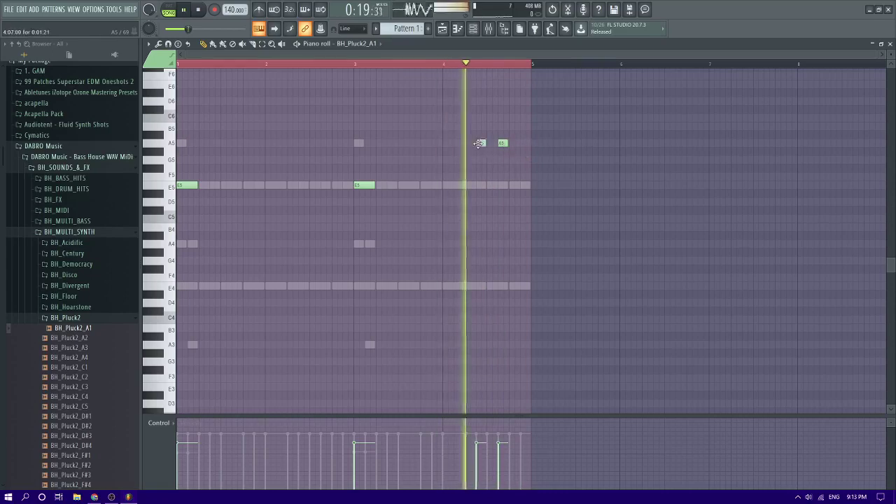
key(space)
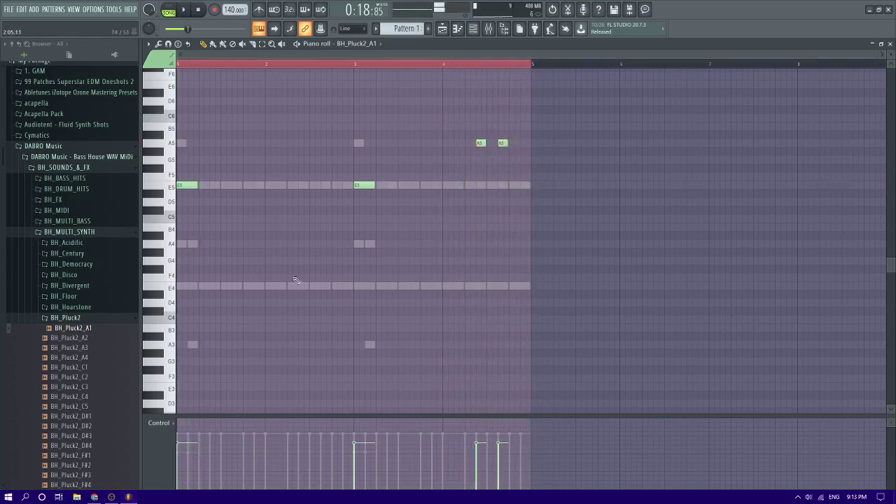
key(space)
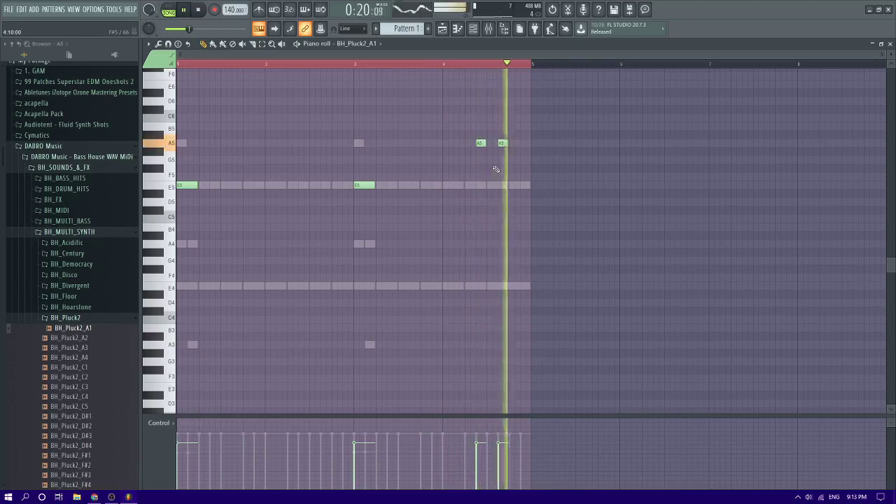
- Preview other samples of the BH_Pluck2 folder, such as BH_Pluck2_A4 and BH_Pluck2_D#4, over the playing track
click(63, 387)
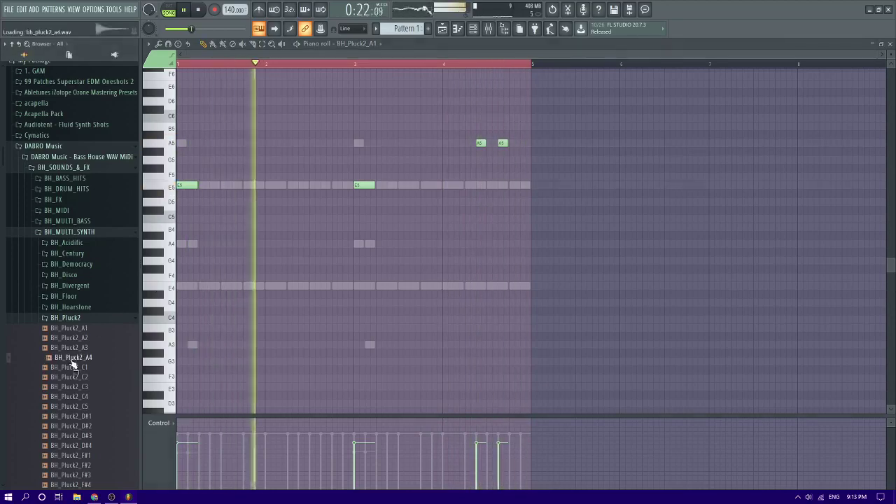
scroll(67, 378, down, 3)
click(73, 328)
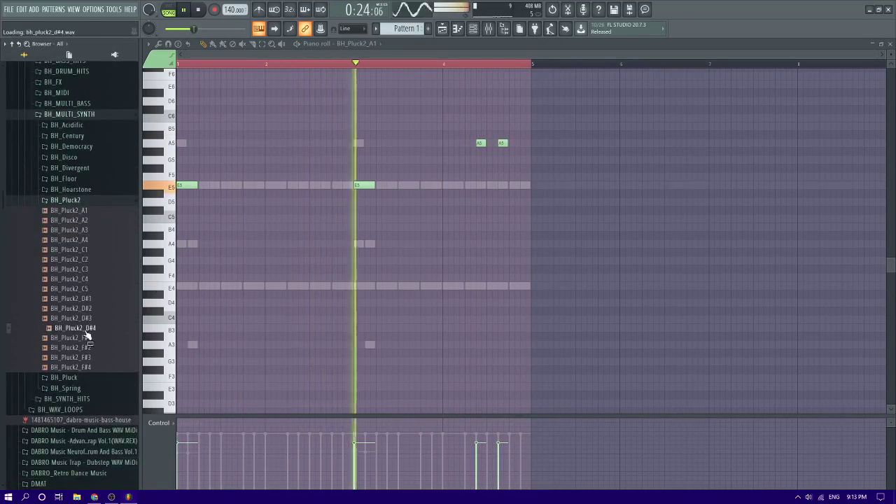
- Select the VEDM Synth Shot 018 A channel and link it to mixer insert 10
click(457, 29)
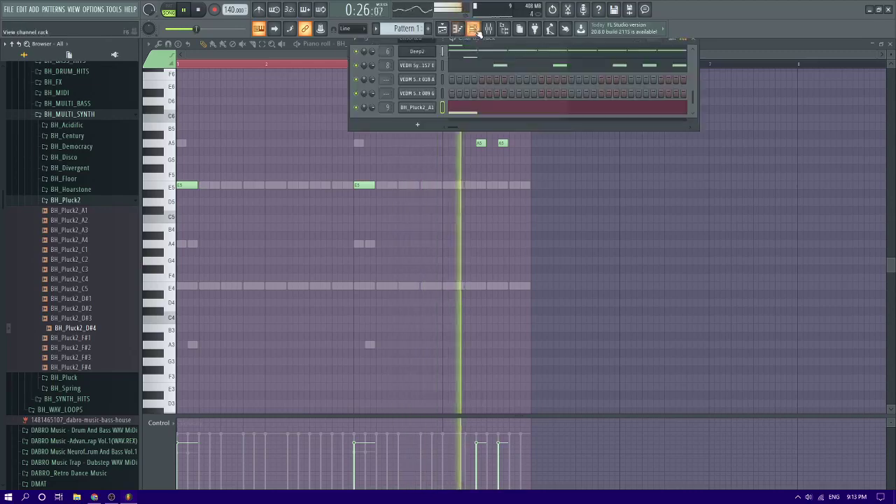
key(space)
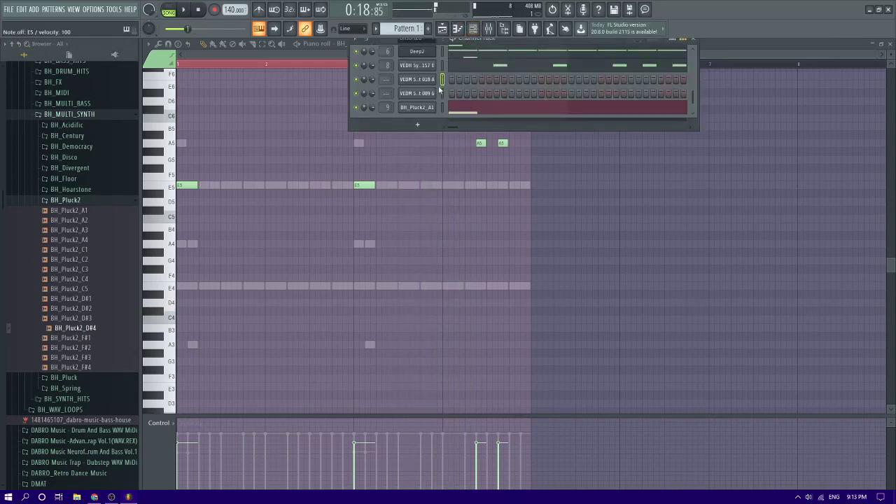
right_click(432, 83)
click(439, 85)
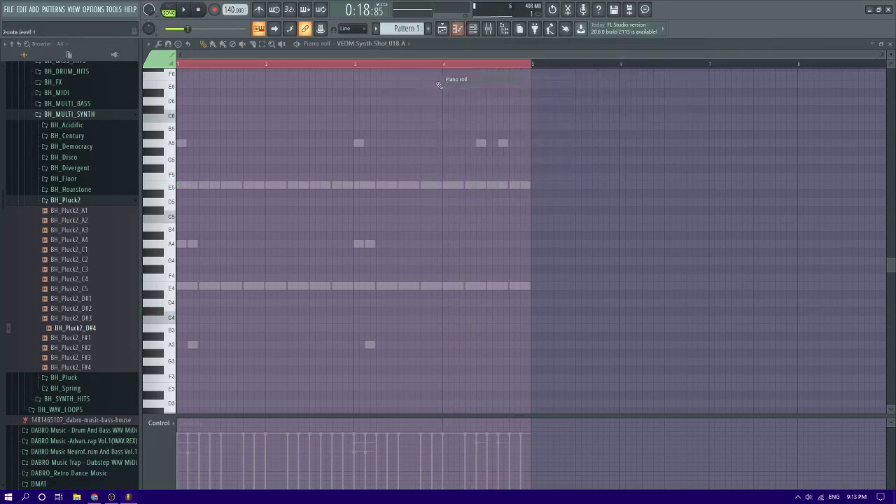
click(488, 29)
click(390, 142)
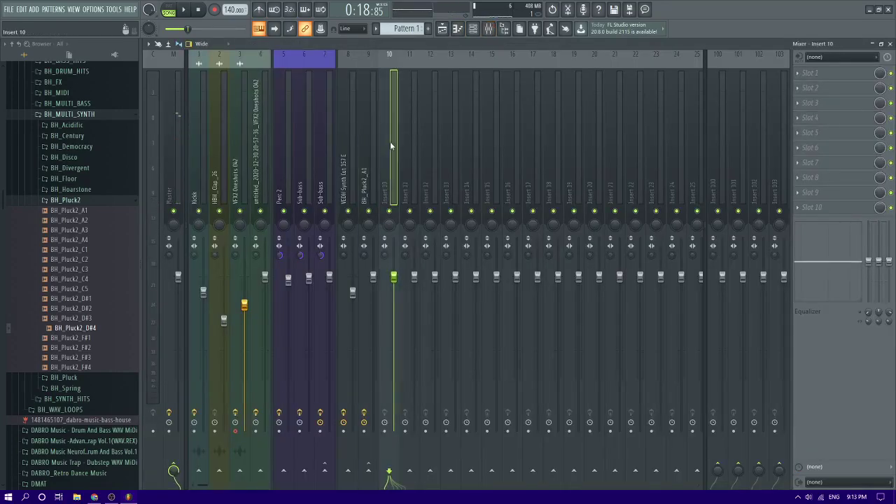
key(ctrl+l)
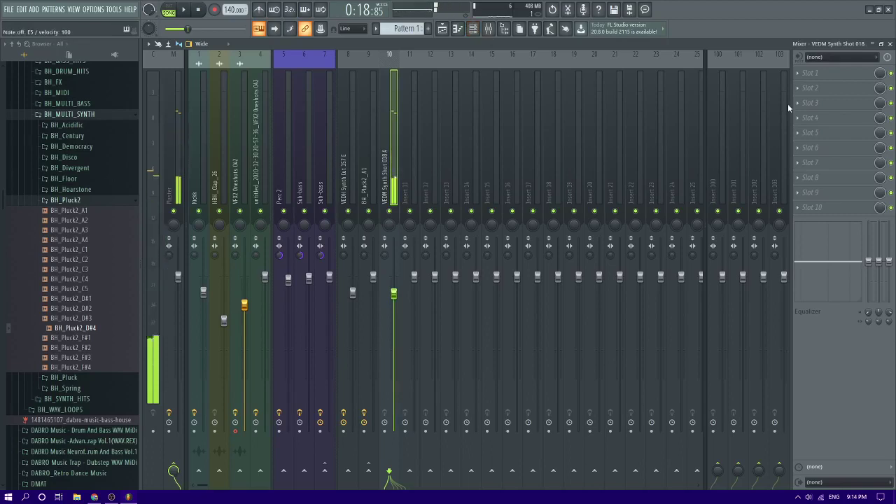
- Try a short E5 note in bar 2 of the VEDM Synth Shot 018 A pattern at different positions and lengths, and remove it
click(473, 29)
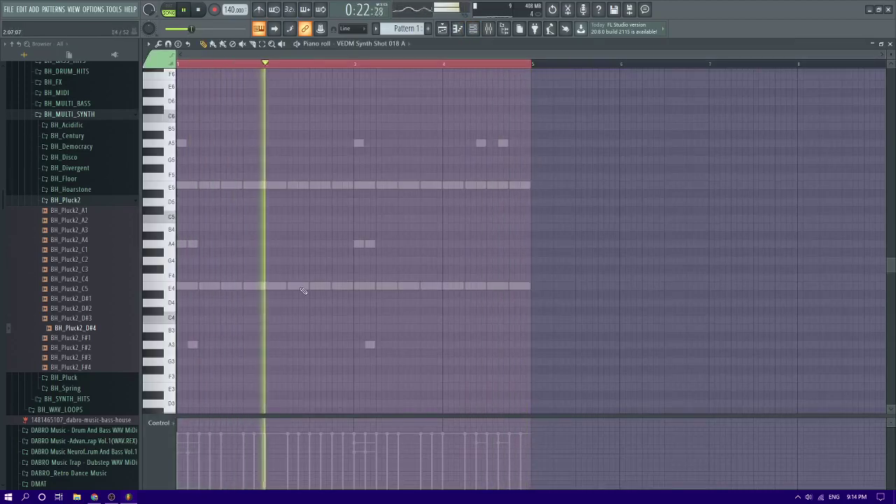
key(space)
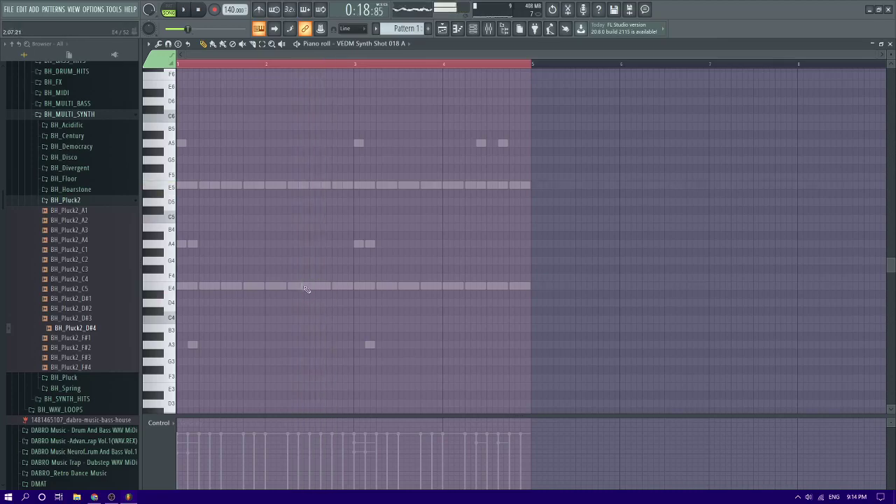
key(space)
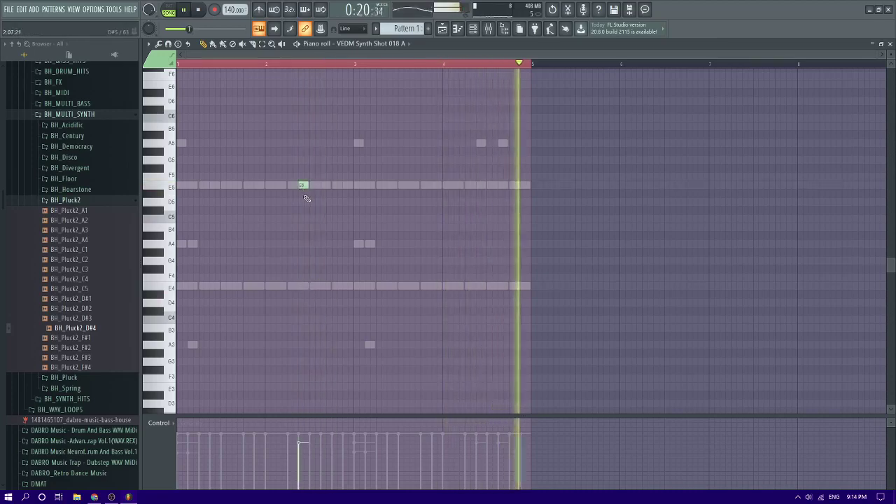
click(311, 185)
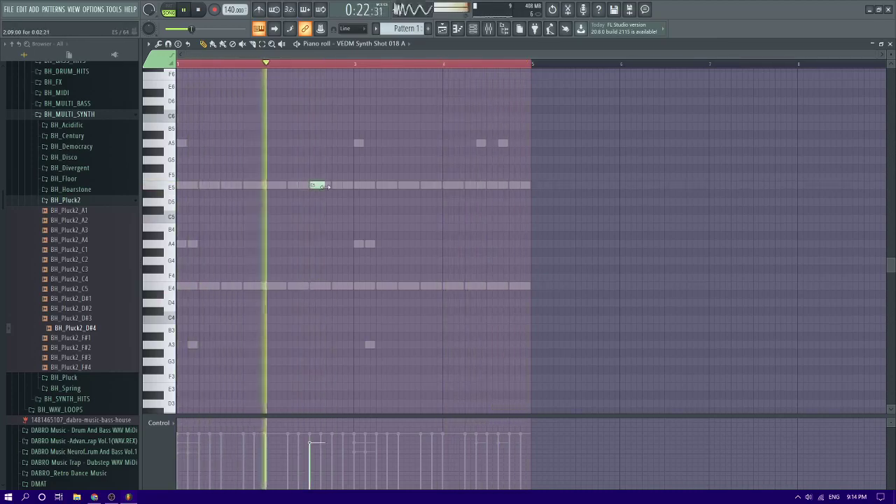
key(space)
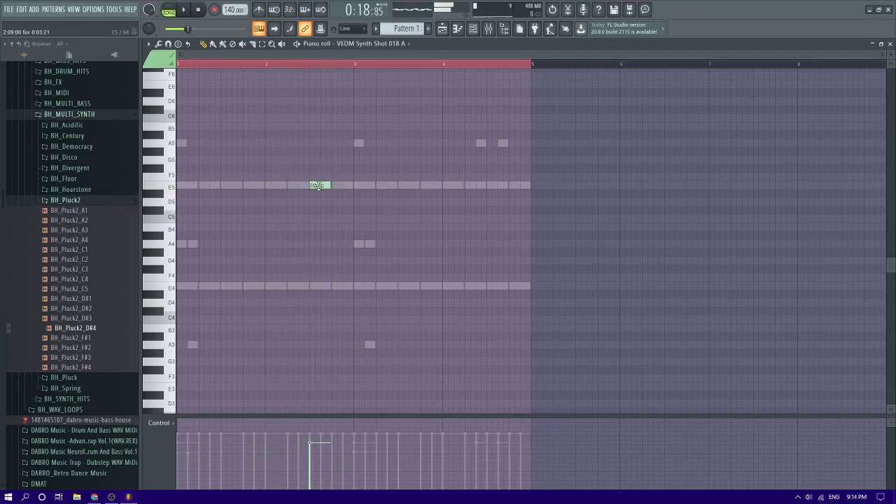
key(space)
drag(318, 186, 257, 186)
right_click(257, 186)
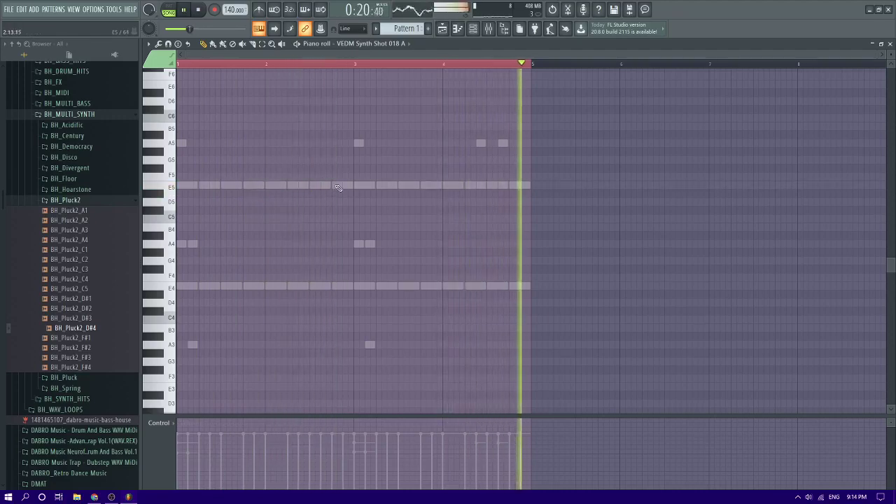
- Load Fruity Parametric EQ 2 in effect slot 3 of the BH_Pluck2_A1 mixer insert
click(488, 31)
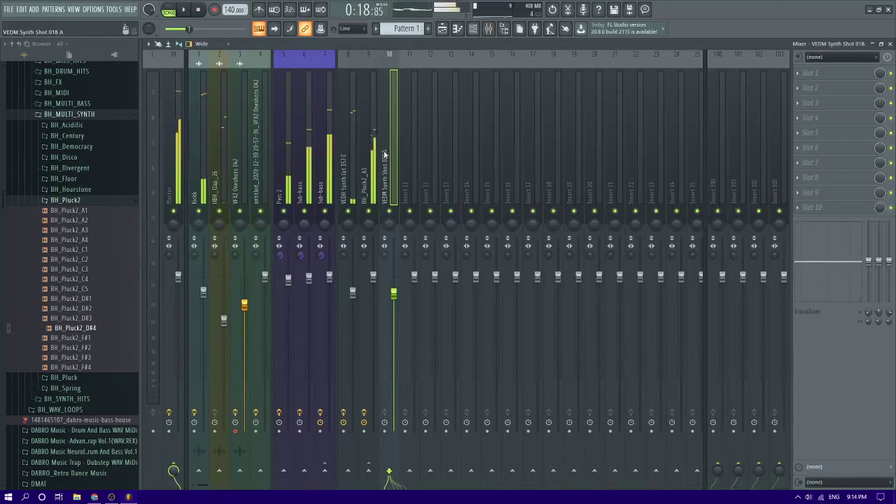
click(379, 151)
click(829, 107)
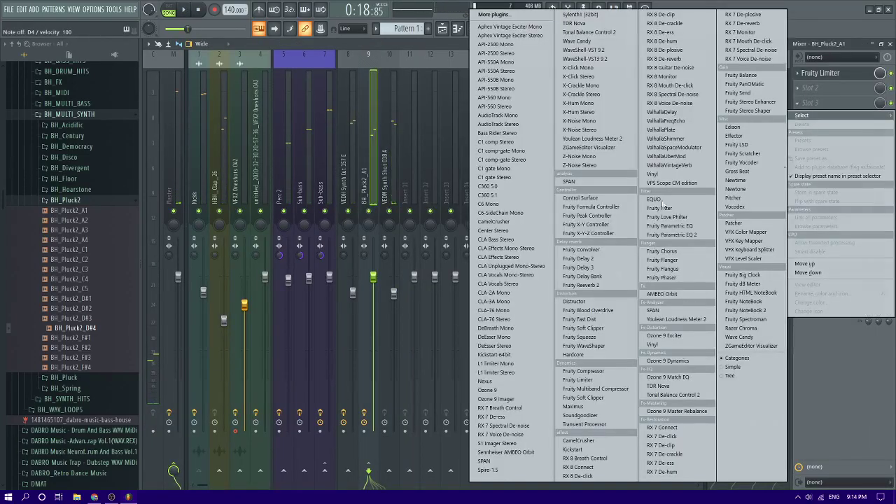
click(678, 235)
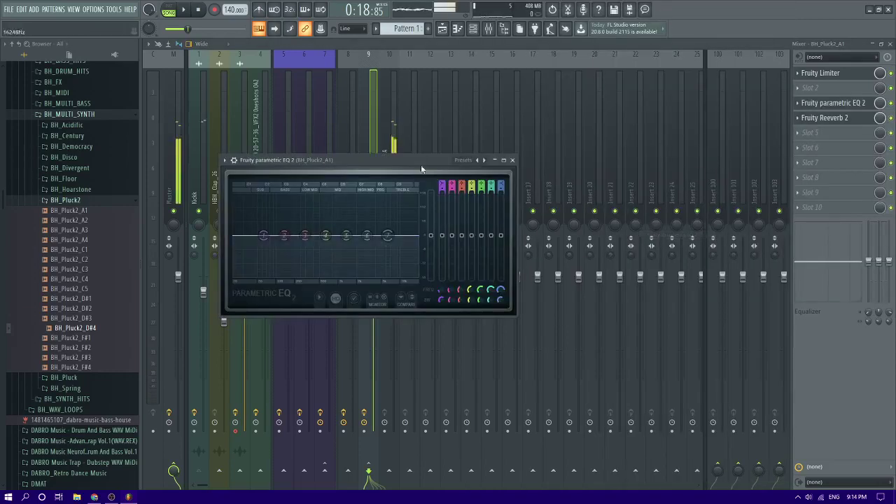
- Cut the low end with EQ band 1 and slightly boost band 3 while sounding the BH_Pluck2_A1 channel
click(476, 32)
key(space)
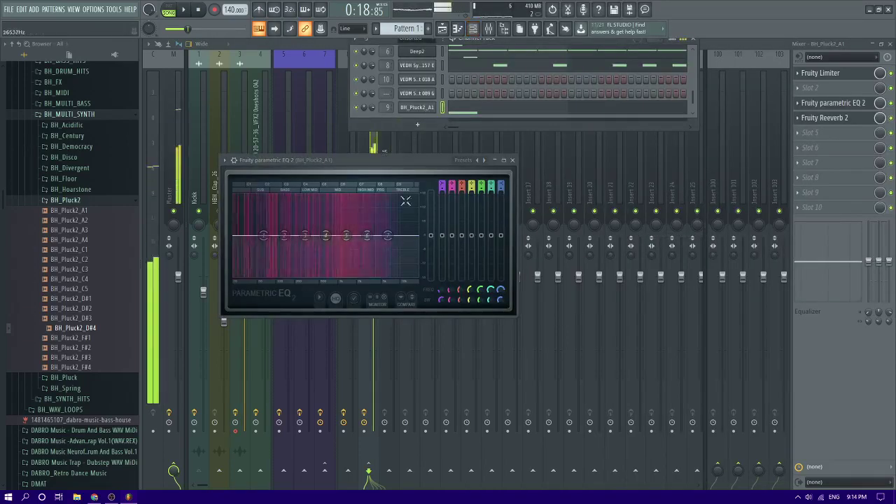
drag(305, 235, 266, 257)
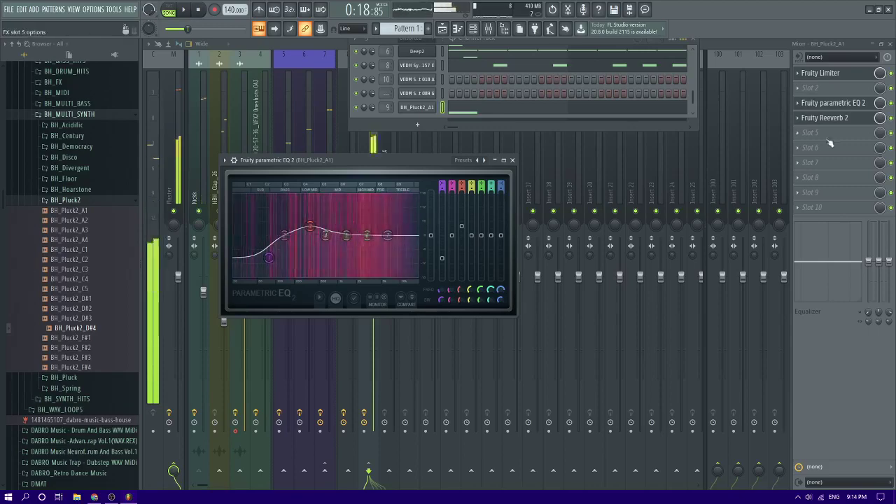
- Load Soundgoodizer in effect slot 2 of the BH_Pluck2_A1 insert, and set it to mode C with a low amount while listening
click(812, 89)
mouse_move(815, 100)
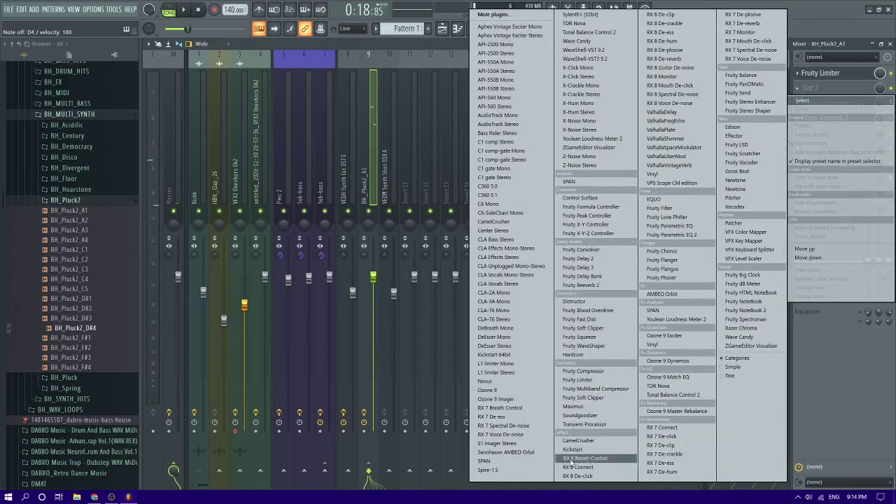
click(578, 416)
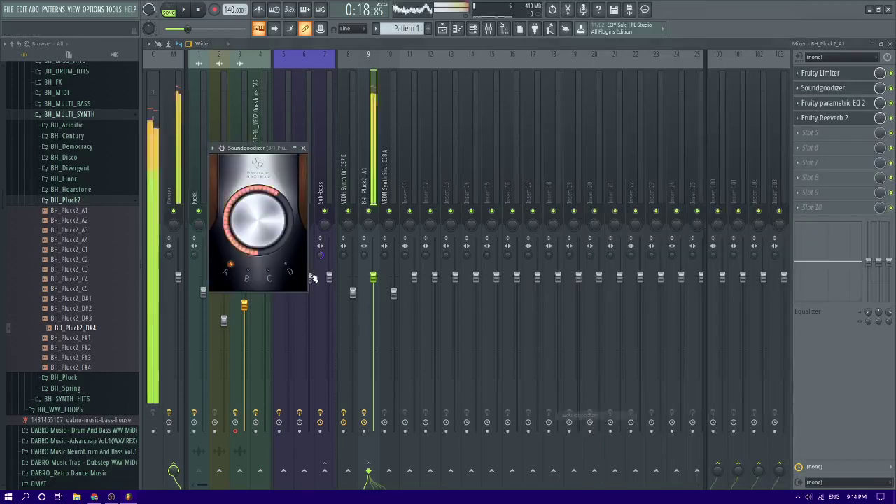
click(269, 272)
click(247, 270)
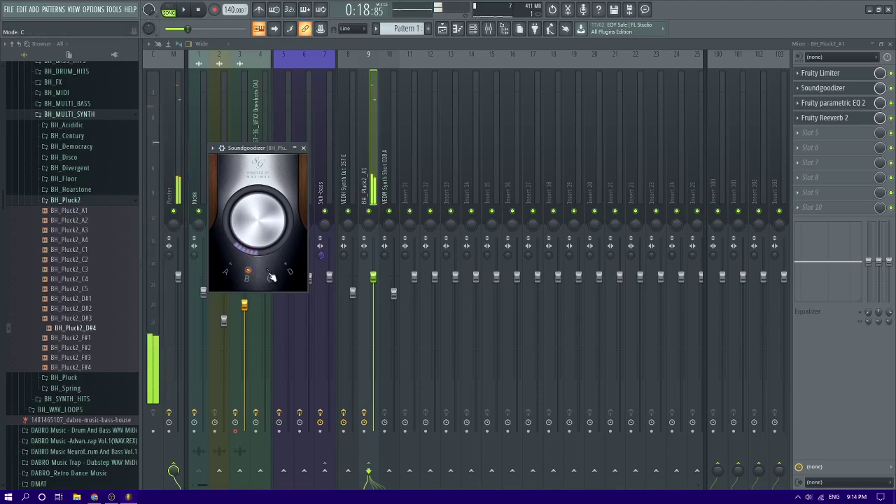
click(271, 274)
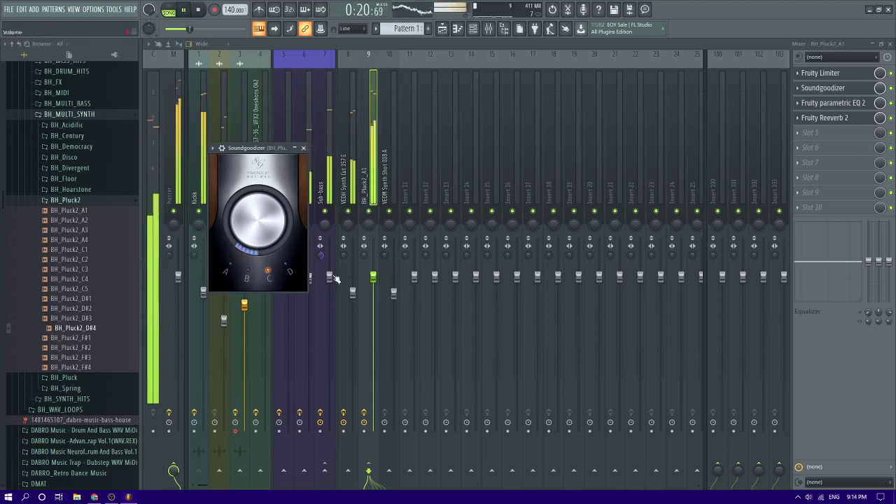
key(space)
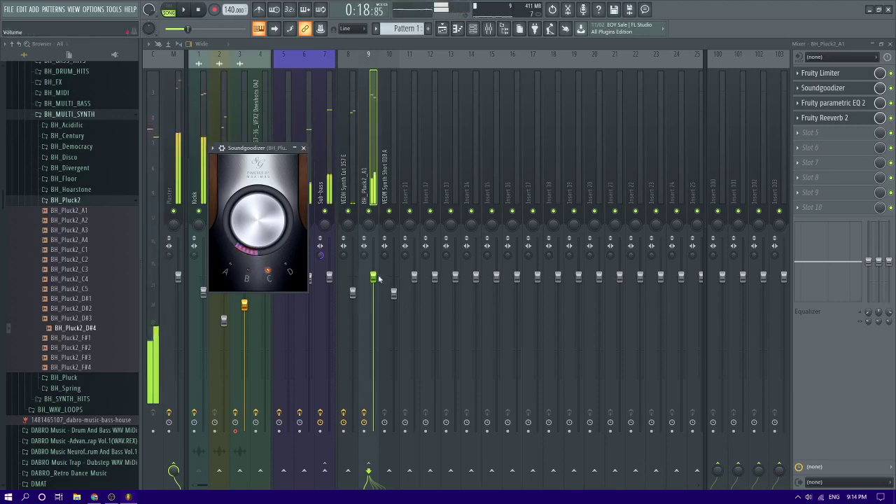
- Show the BH_Pluck2_A1 piano roll and play its notes with the track from bar 4
key(F7)
key(space)
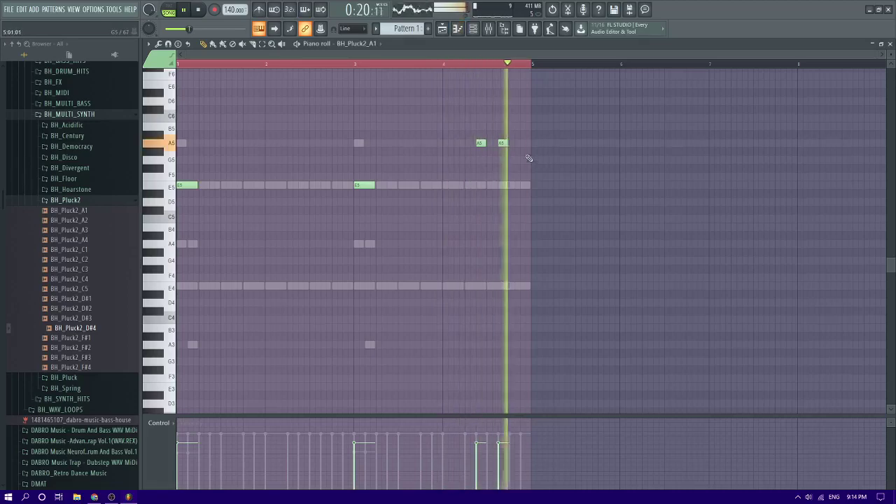
key(space)
key(space)
key(space)
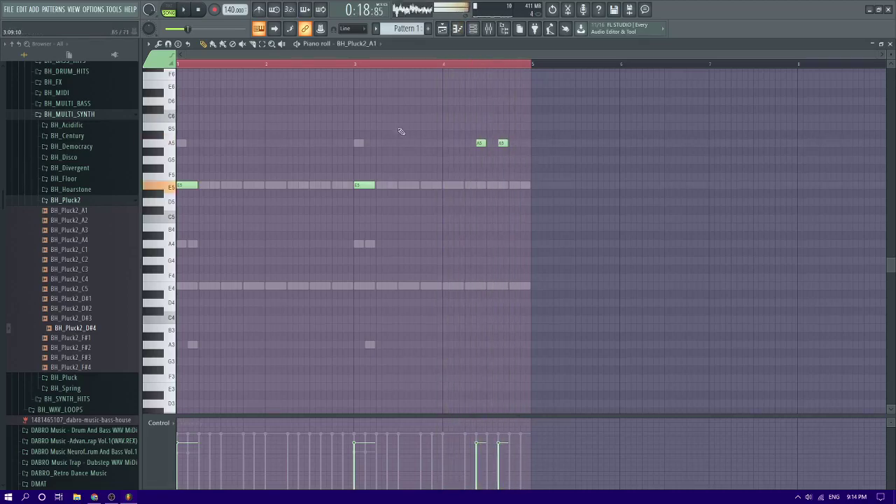
- Place an E5 note on the last beat of bar 4 for the VEDM Synth Shot 018 A channel and play the track
click(357, 44)
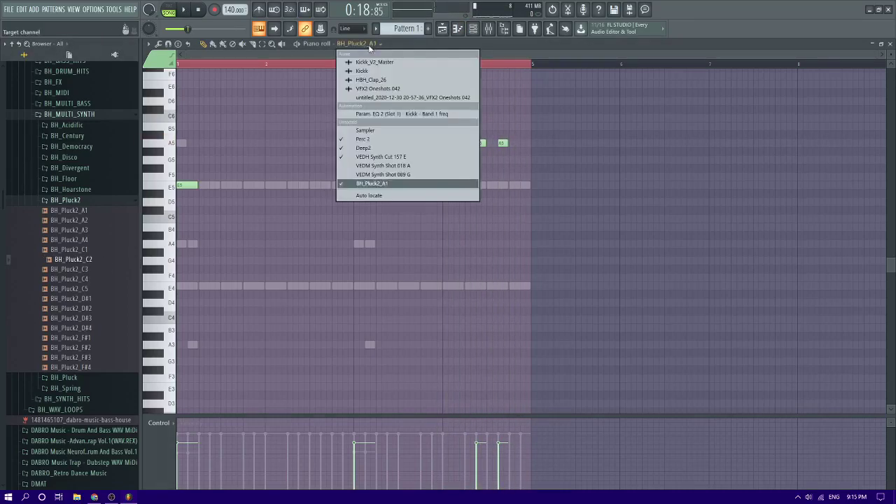
click(371, 157)
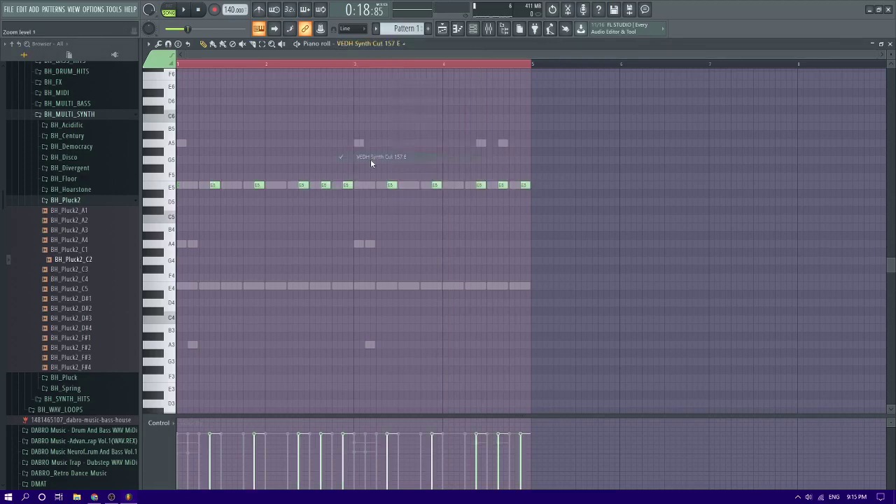
click(361, 43)
click(420, 168)
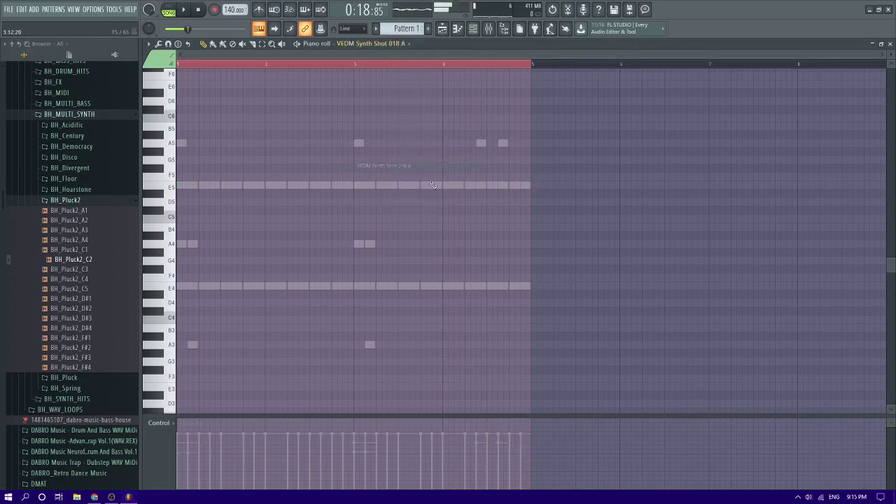
key(space)
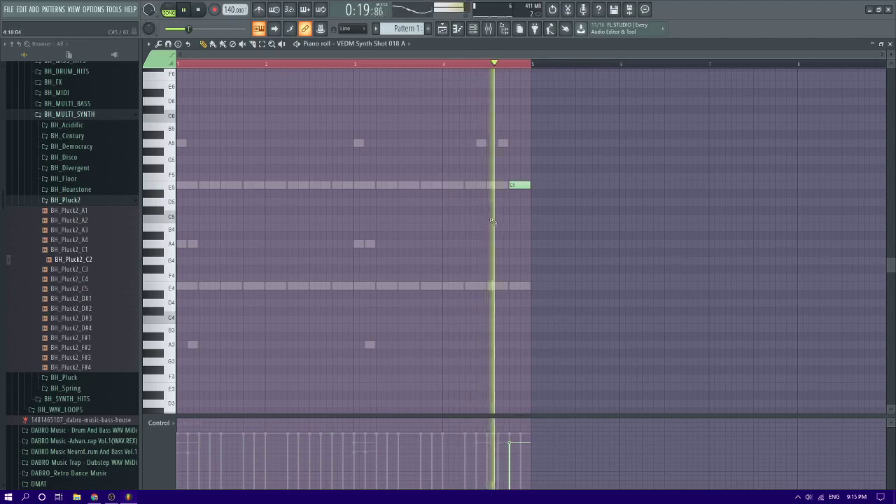
- Load Fruity Reeverb 2 in effect slot 4 of the VEDM Synth Shot 018 A mixer insert and stop playback
click(488, 28)
click(390, 168)
click(810, 118)
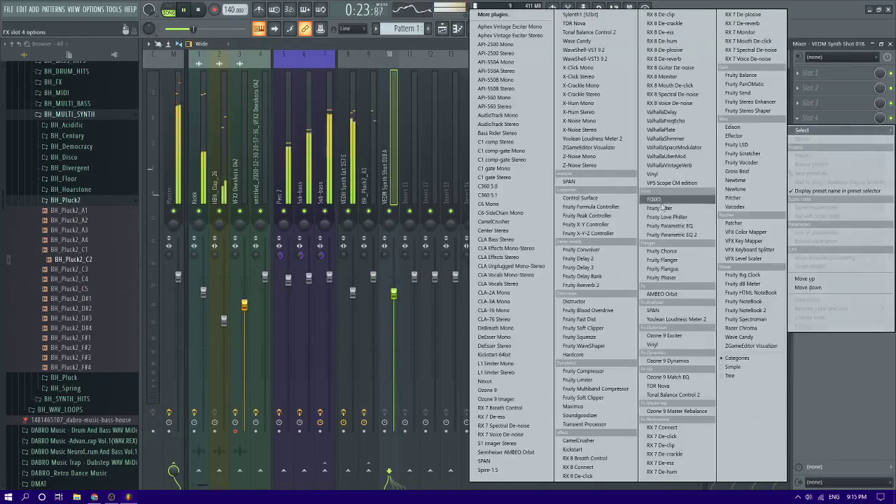
click(596, 285)
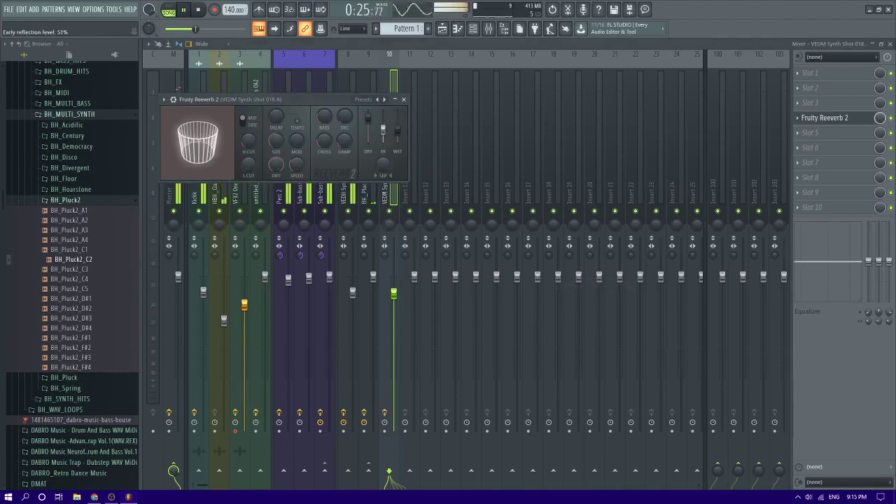
key(space)
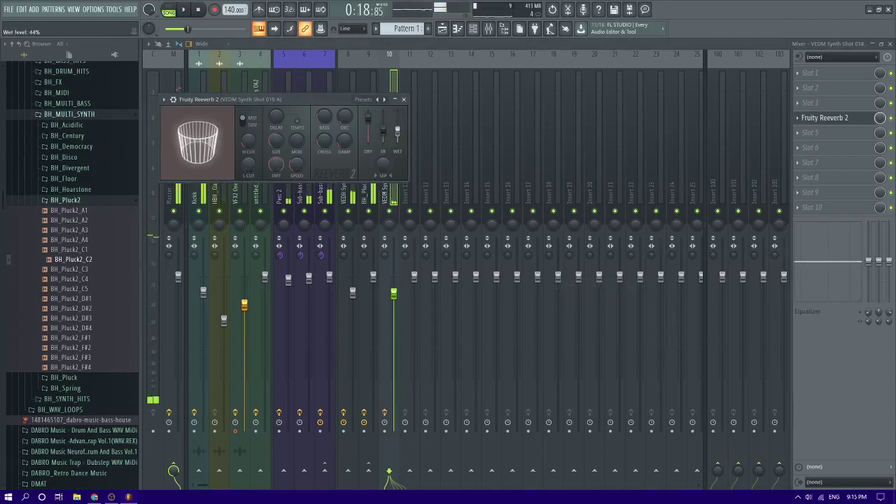
- Set the reverb's early reflection level to 30% and slightly raise the VEDM Synth Shot 018 A insert's volume while sounding the channel
drag(383, 130, 383, 137)
key(e)
key(e)
key(e)
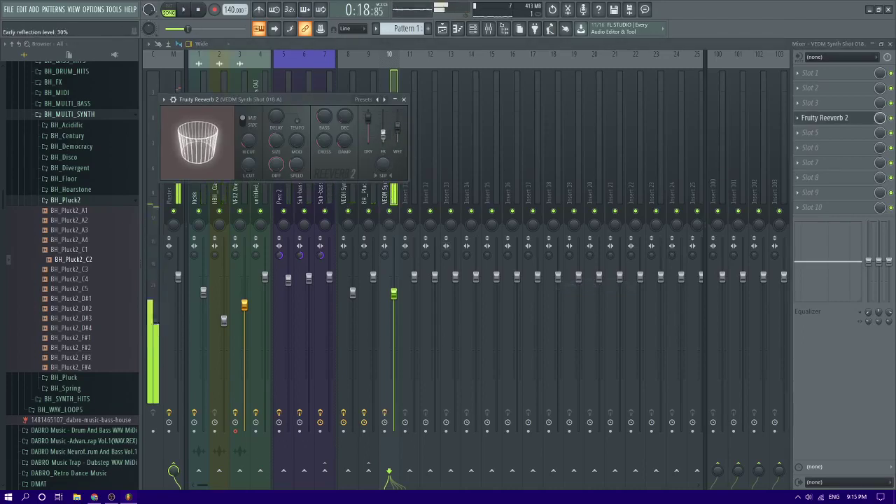
key(Escape)
drag(394, 293, 394, 287)
key(c)
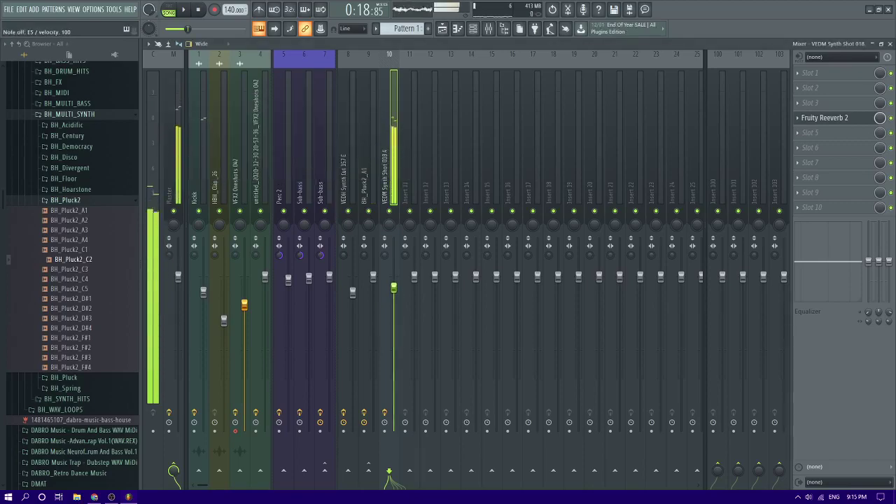
- Load Fruity Parametric EQ 2 in effect slot 2 of the VEDM Synth Shot 018 A insert and slightly dip band 5 in the upper mids
click(813, 87)
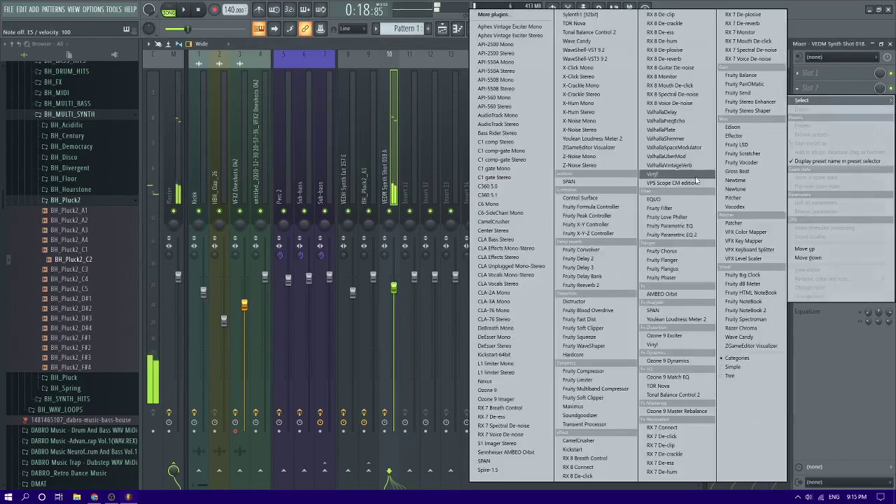
click(690, 239)
mouse_move(335, 249)
mouse_down()
mouse_move(331, 257)
mouse_move(339, 241)
mouse_move(323, 255)
mouse_up()
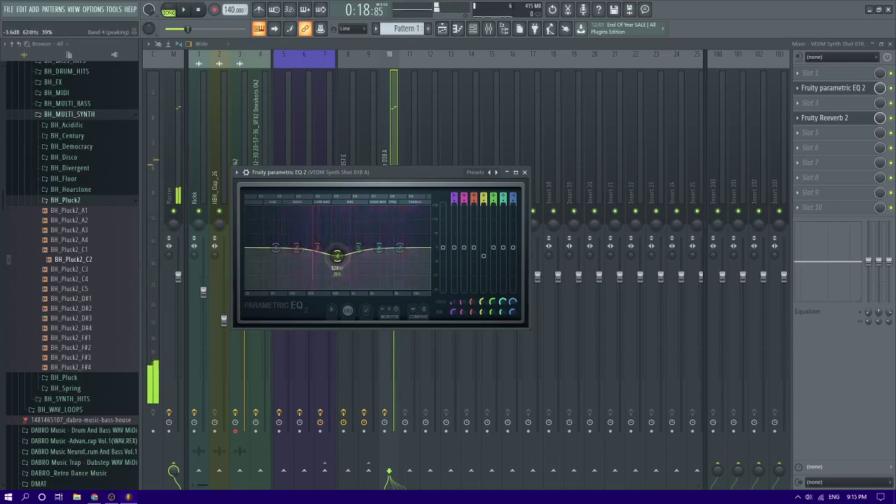
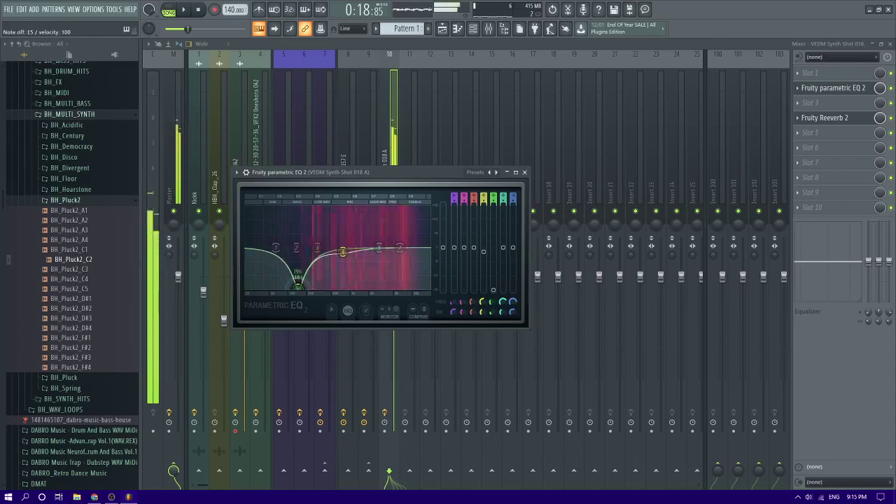
drag(297, 286, 311, 286)
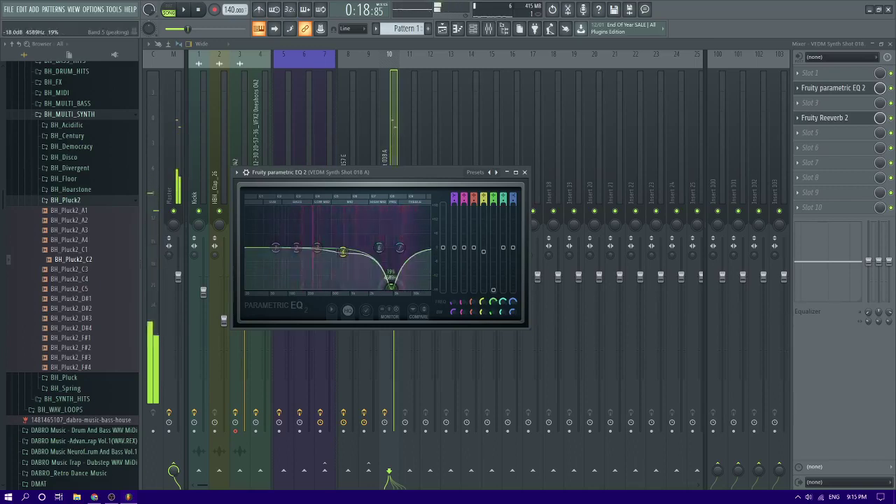
key(e)
drag(403, 287, 385, 254)
click(355, 266)
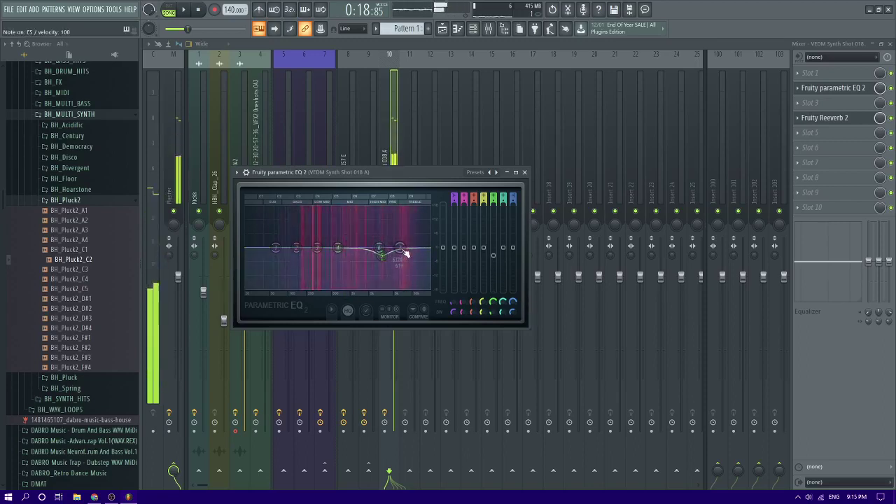
key(Escape)
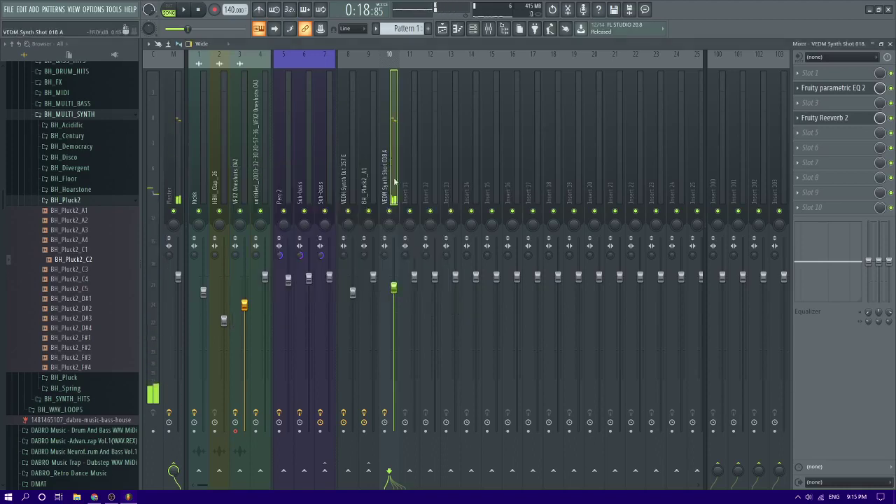
- Raise the VEDM Synth Shot 018 A insert's volume further and play it with the track
drag(395, 289, 395, 278)
key(space)
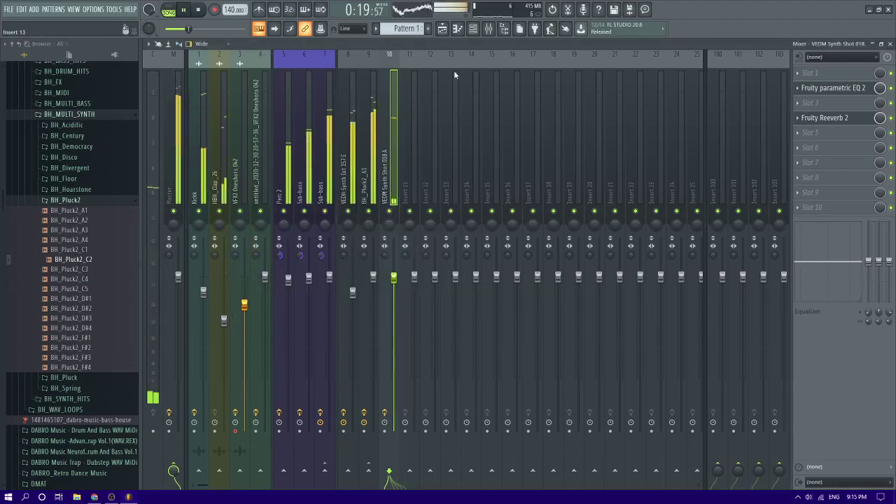
- Loop the playlist over the first Pattern 1 clip, from bar 9 to bar 13, and play it with no clips selected
click(447, 29)
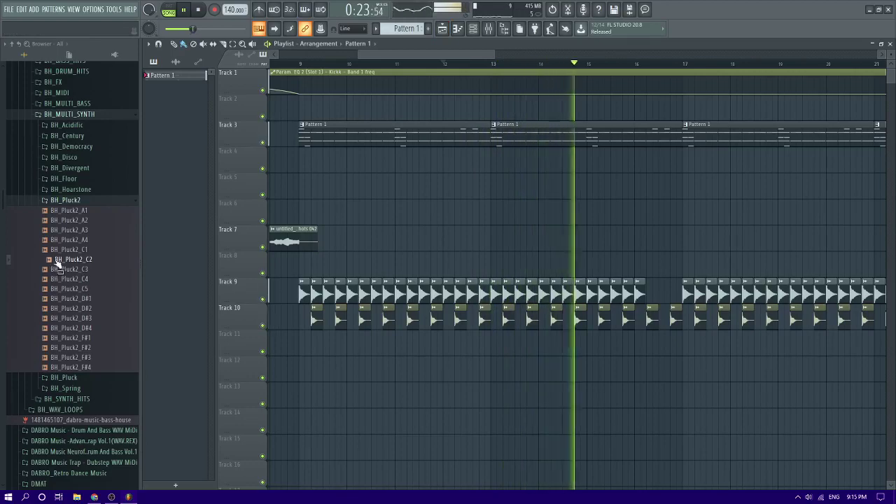
key(space)
scroll(430, 204, down, 3)
drag(388, 55, 336, 55)
scroll(418, 68, down, 1)
drag(429, 66, 512, 70)
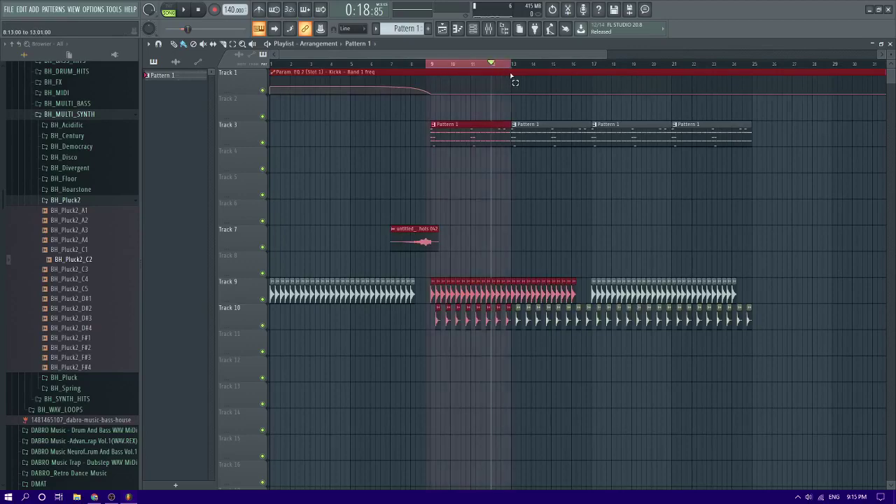
key(space)
scroll(109, 324, down, 1)
scroll(109, 324, down, 2)
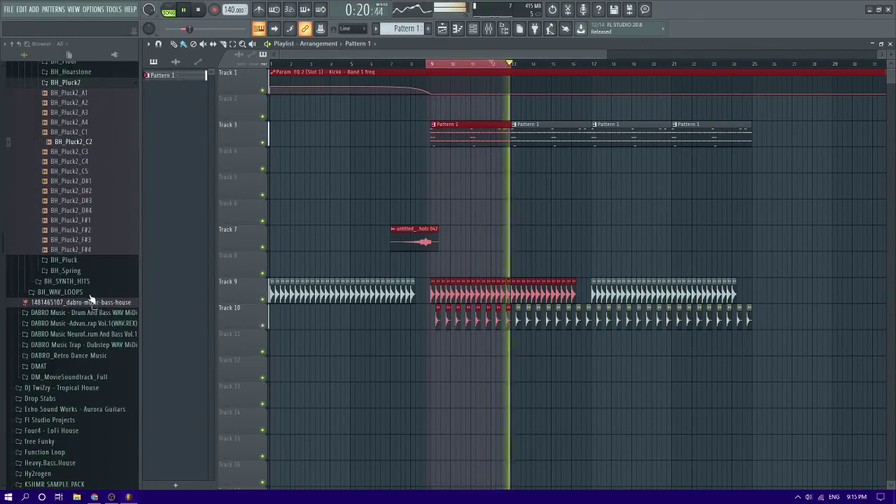
key(ctrl+d)
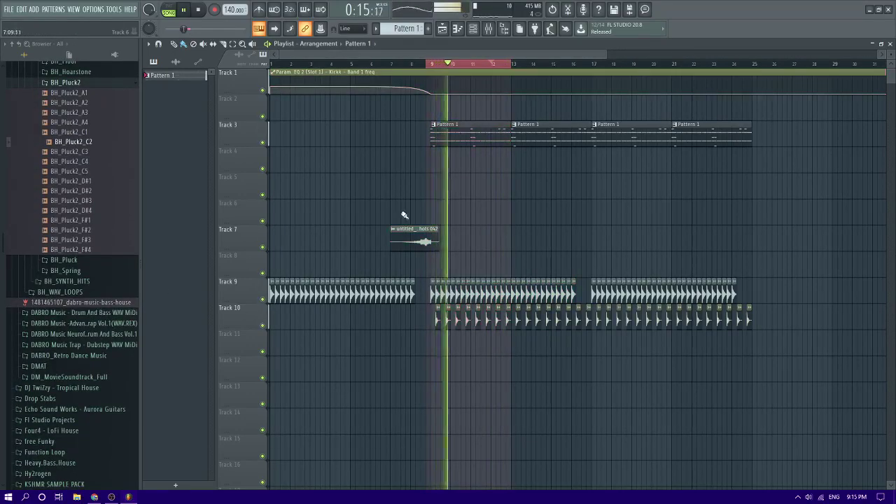
drag(427, 67, 432, 67)
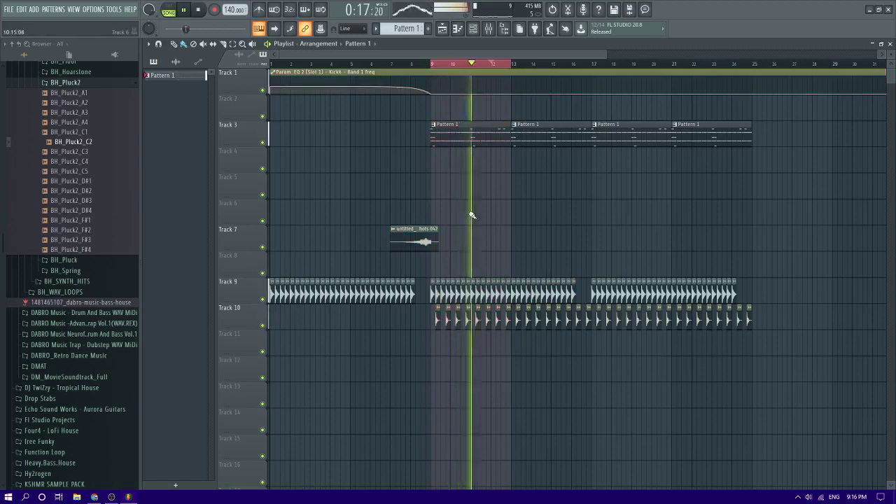
- Show the BH_Pluck2_A1 piano roll and play the loop, removing the stray high note placed at bar 4
click(457, 28)
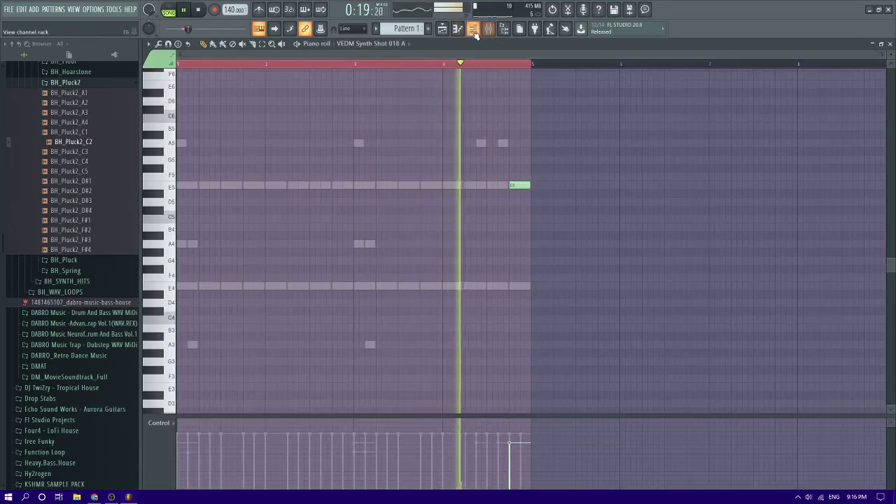
click(490, 29)
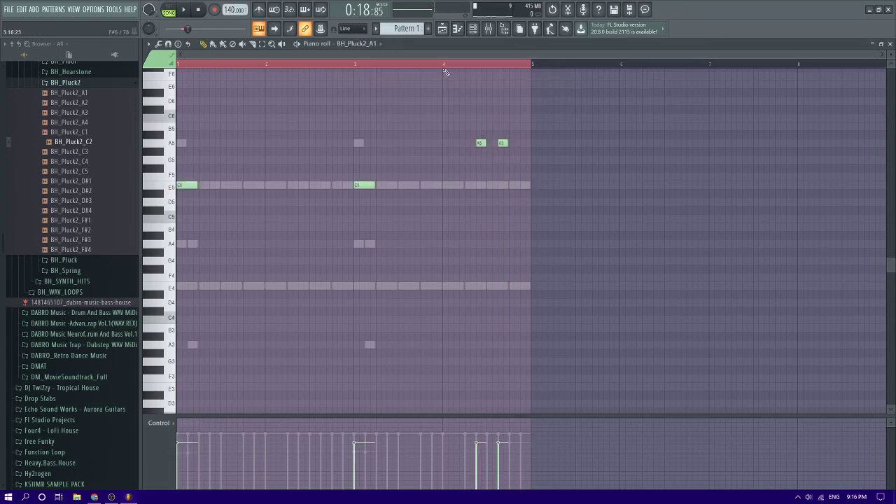
click(446, 72)
key(space)
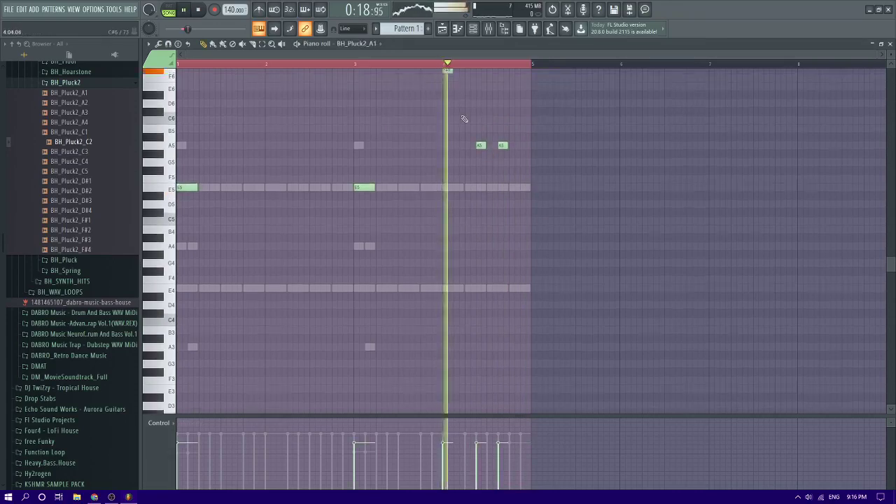
key(space)
right_click(444, 79)
key(space)
- Try extra A5 notes near the end of bar 4 and delete all A5 notes of BH_Pluck2_A1 in that bar
click(488, 149)
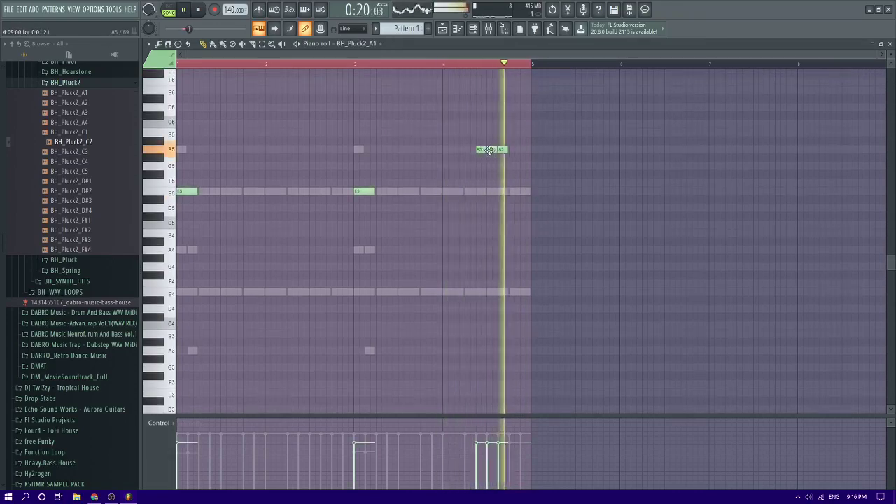
right_click(492, 150)
click(512, 149)
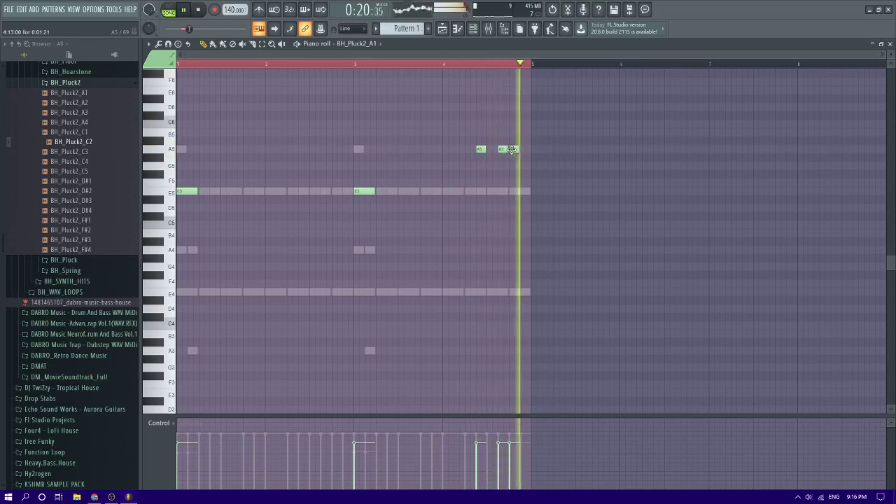
right_click(502, 149)
right_click(480, 149)
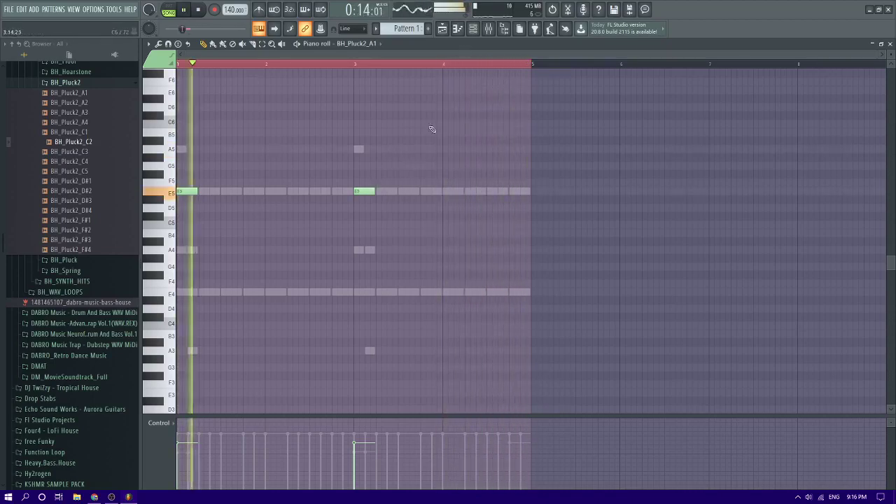
- Delete the E5 note at bar 1 of BH_Pluck2_A1 and place it again at the same position while listening
key(space)
right_click(186, 192)
key(space)
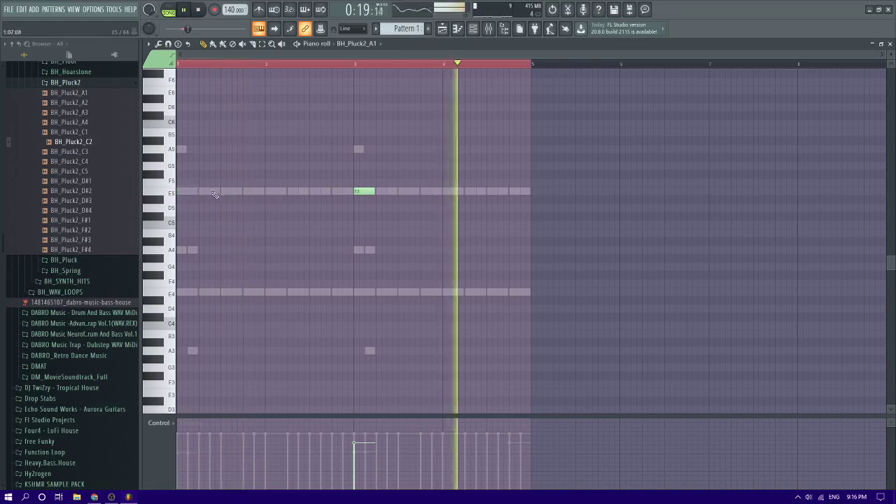
click(215, 192)
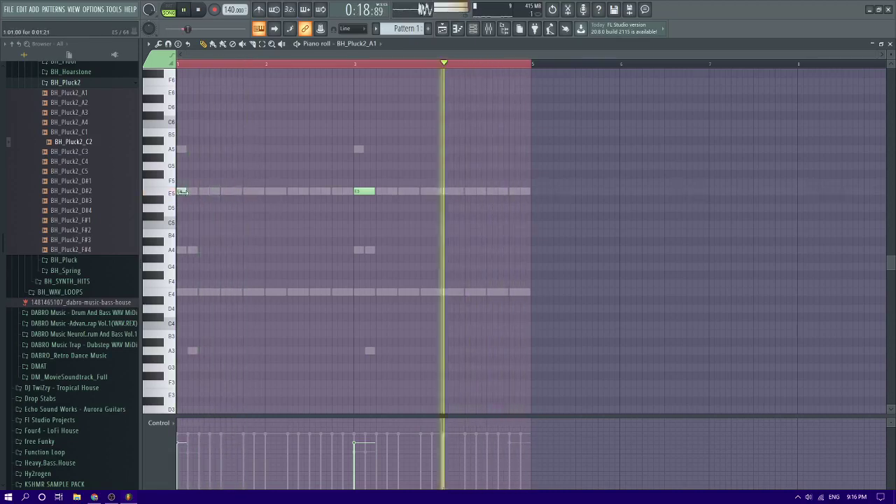
click(181, 192)
- Show the channel rack and preview the one-shots in the Drop Stabs sample folder
click(472, 29)
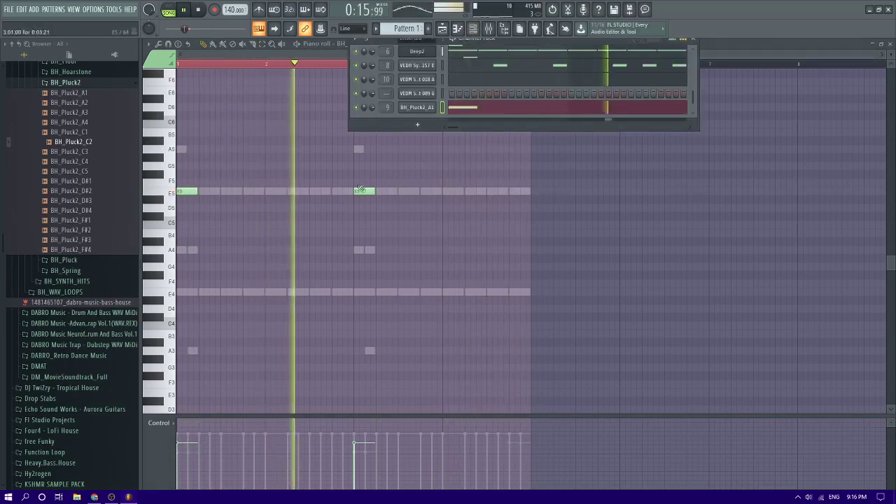
scroll(67, 336, down, 8)
scroll(67, 259, up, 2)
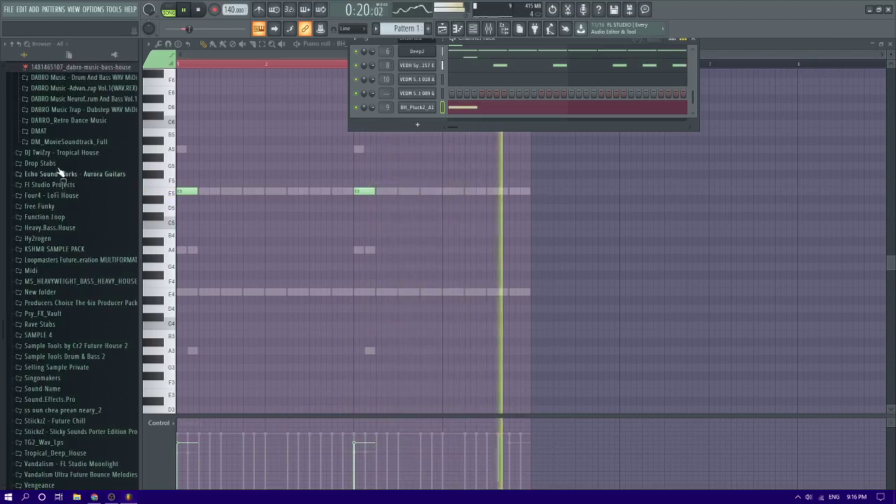
click(43, 164)
key(space)
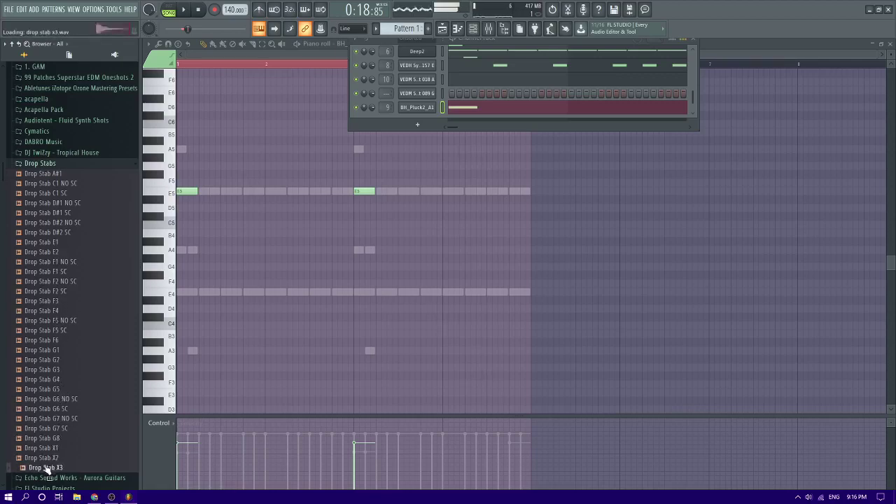
scroll(70, 329, up, 4)
click(58, 281)
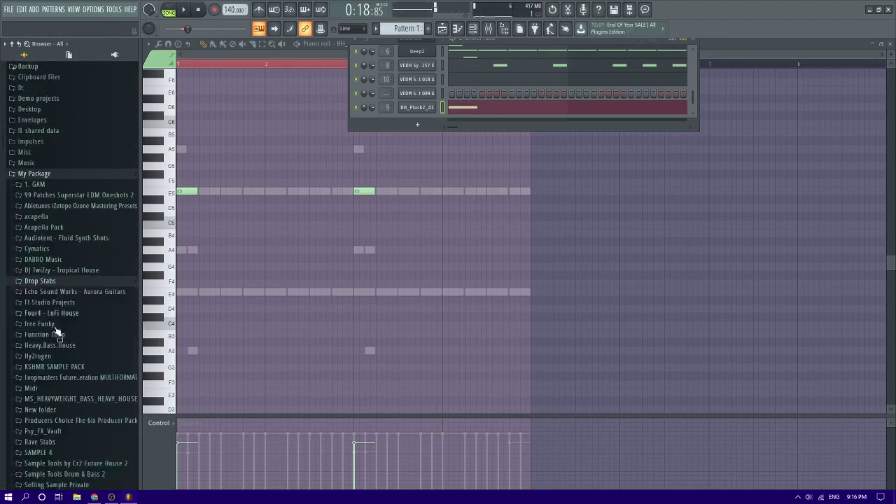
- Browse the Hy2rogen sample folder to the MPESS9 WAV folder of Micro Pressure EDM Synth Shots 9
scroll(55, 332, down, 2)
click(37, 297)
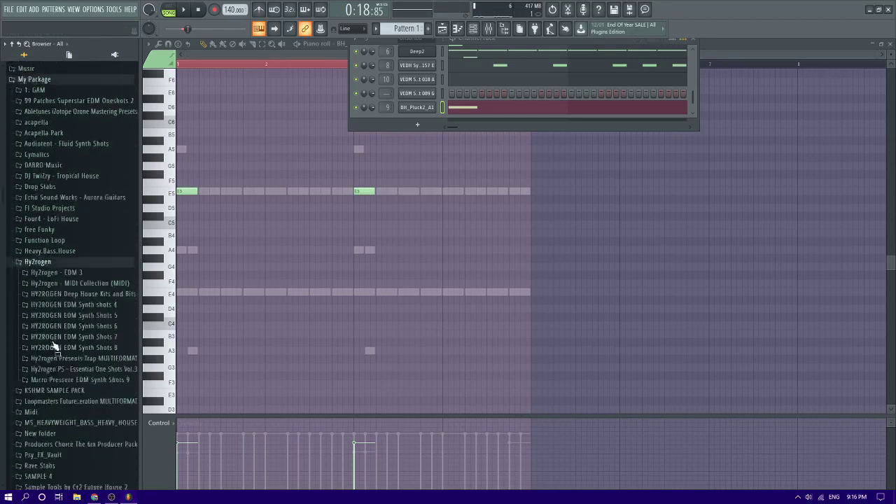
scroll(98, 287, down, 4)
click(89, 308)
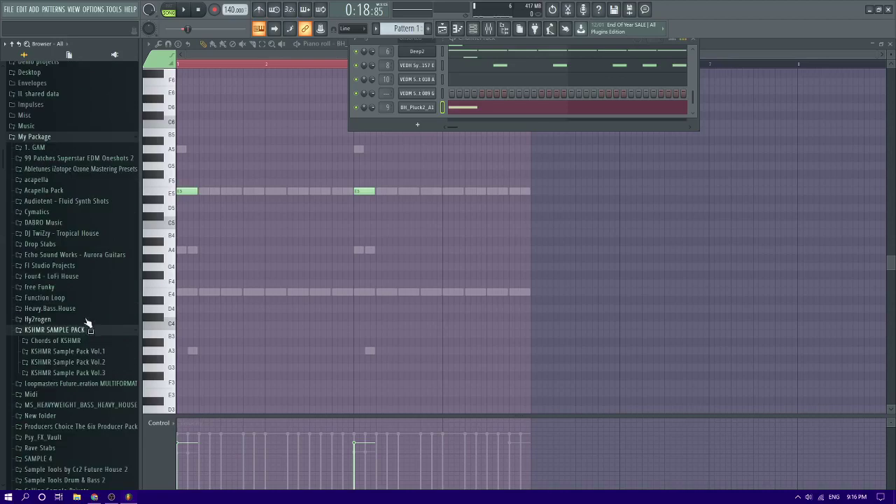
click(65, 320)
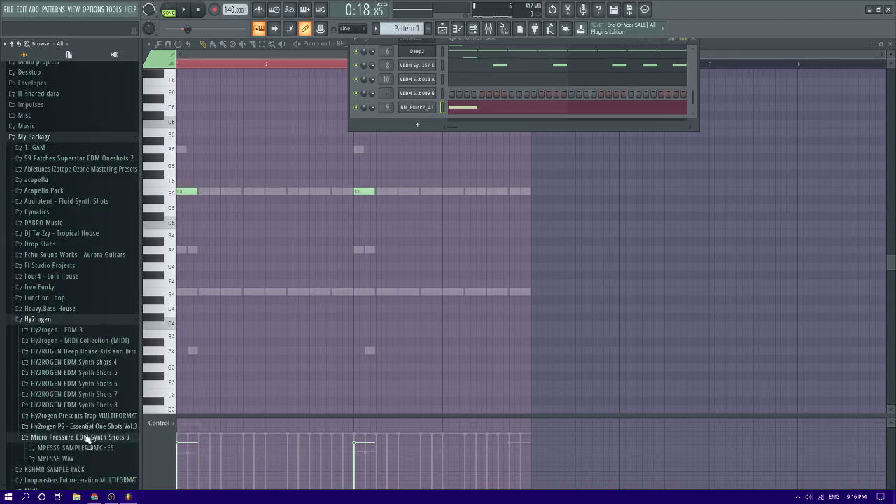
scroll(87, 439, down, 6)
click(65, 283)
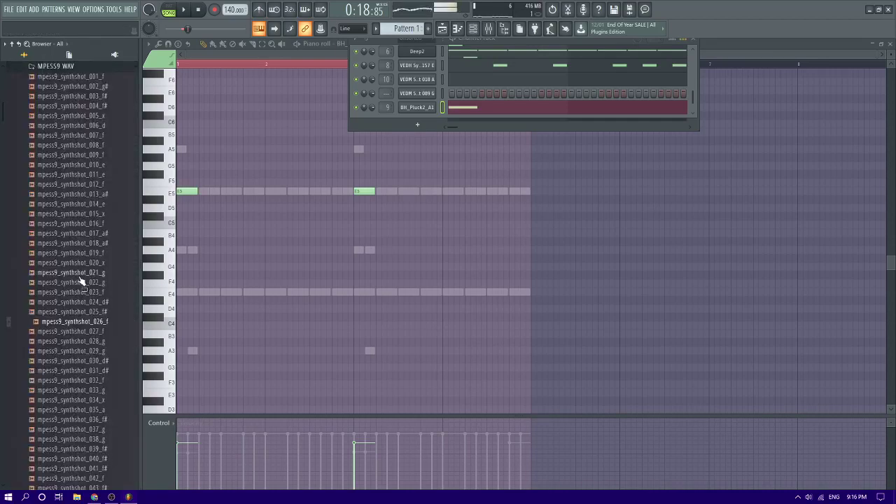
- Preview the synth shots in the MPESS9 WAV folder down to mpess9_synthshot_130_g
scroll(81, 295, down, 8)
click(82, 314)
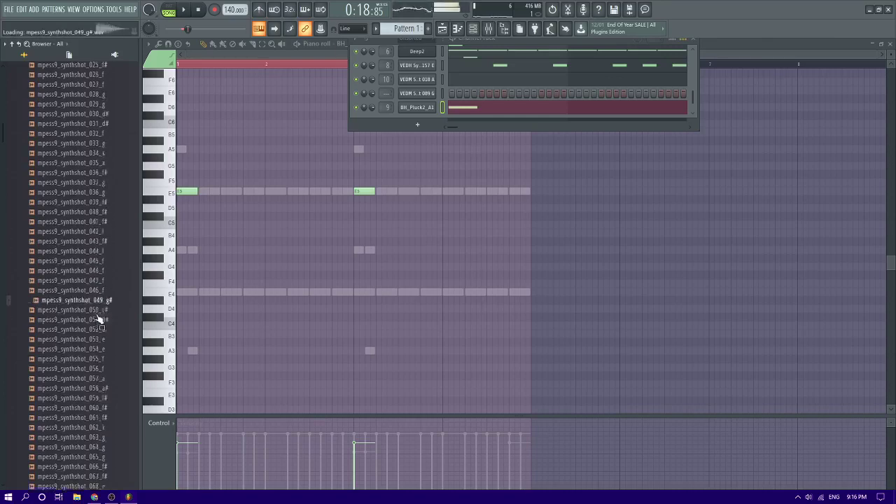
scroll(103, 313, down, 8)
click(101, 303)
scroll(98, 374, down, 6)
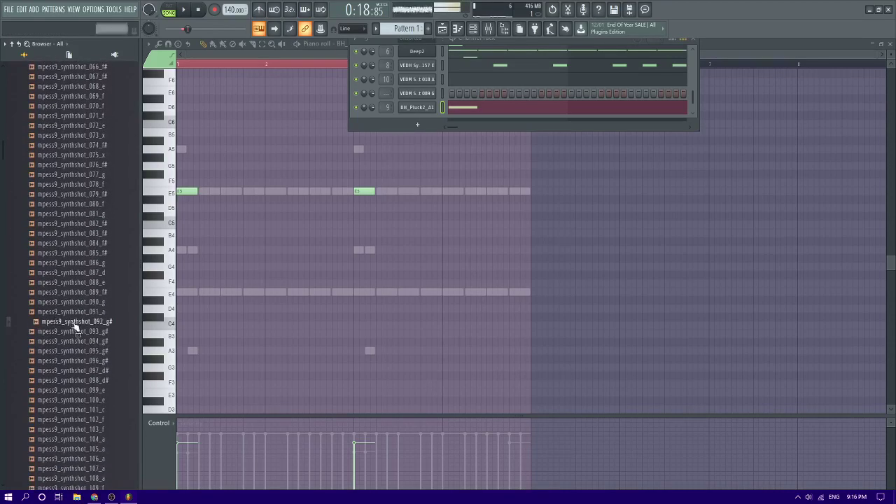
click(74, 369)
scroll(75, 375, down, 6)
click(71, 323)
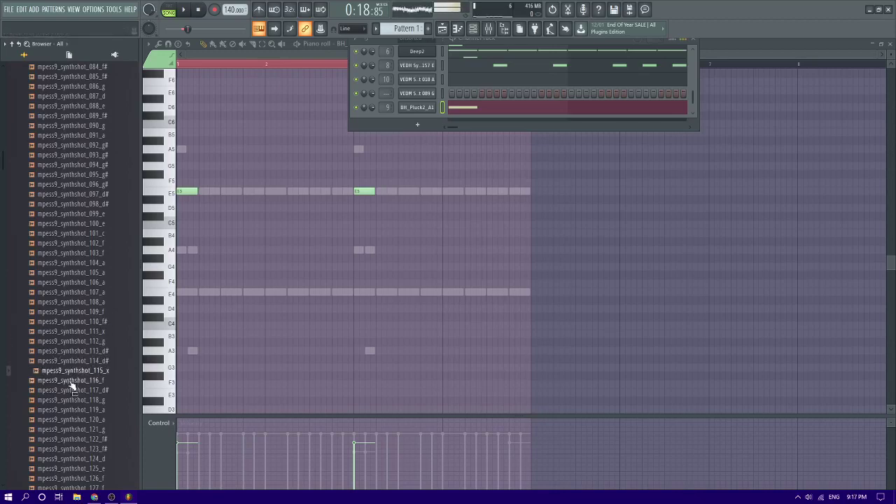
scroll(73, 415, down, 4)
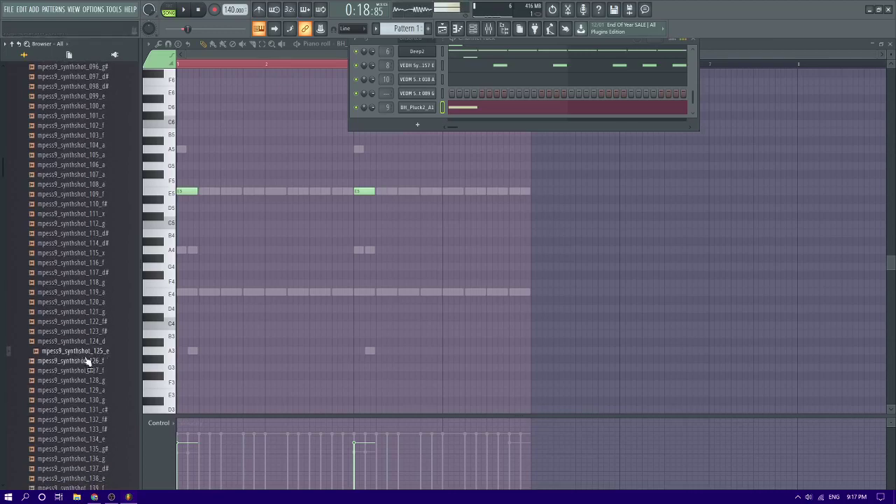
- Open the VEDM Synth Shot 089 G piano roll and place two short, evenly spaced E5 notes on beat 2 of bar 1
right_click(438, 93)
click(456, 93)
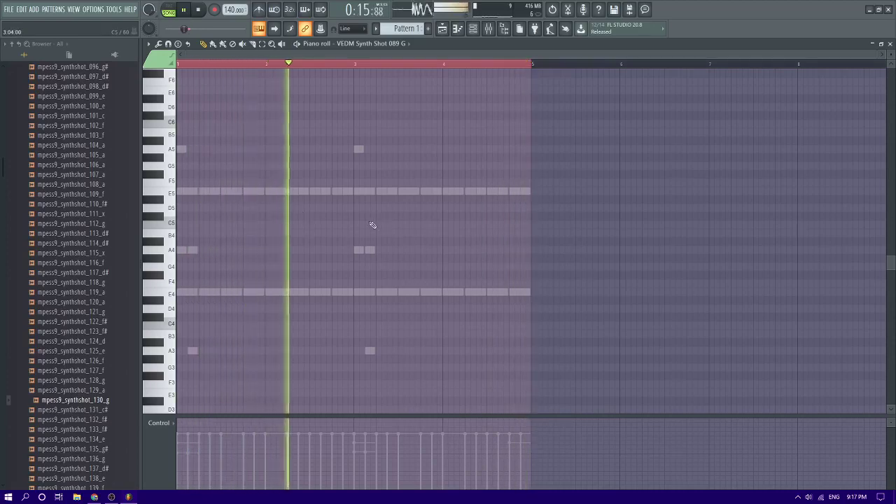
key(space)
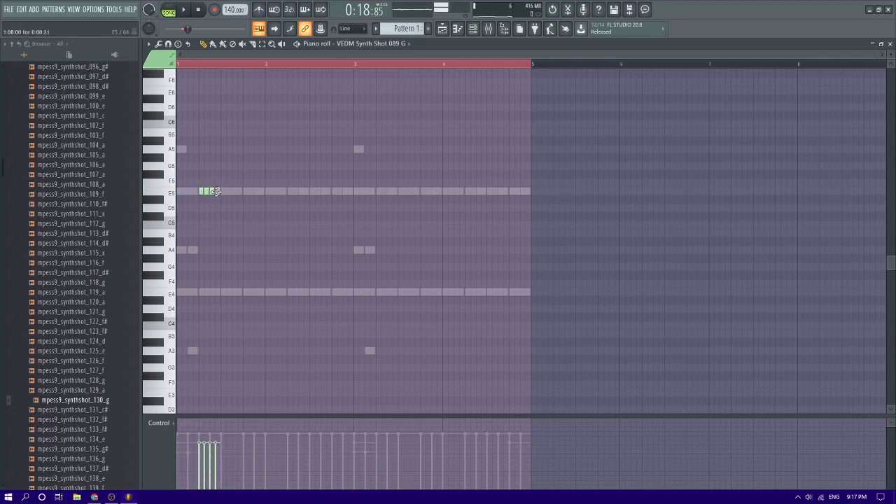
key(space)
scroll(179, 207, up, 2)
scroll(179, 208, up, 1)
right_click(232, 191)
right_click(252, 192)
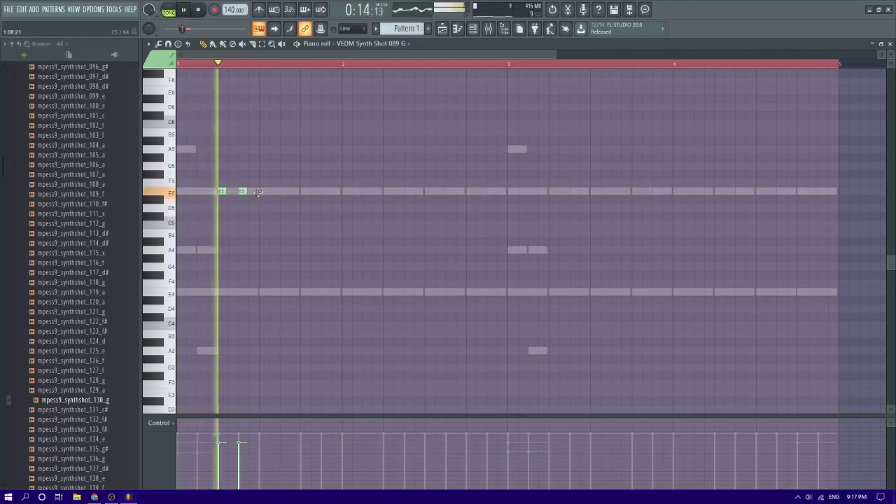
- Fill beat 3 of bar 1 with four short consecutive E5 notes, checking their placement against the playing loop
click(264, 191)
click(283, 191)
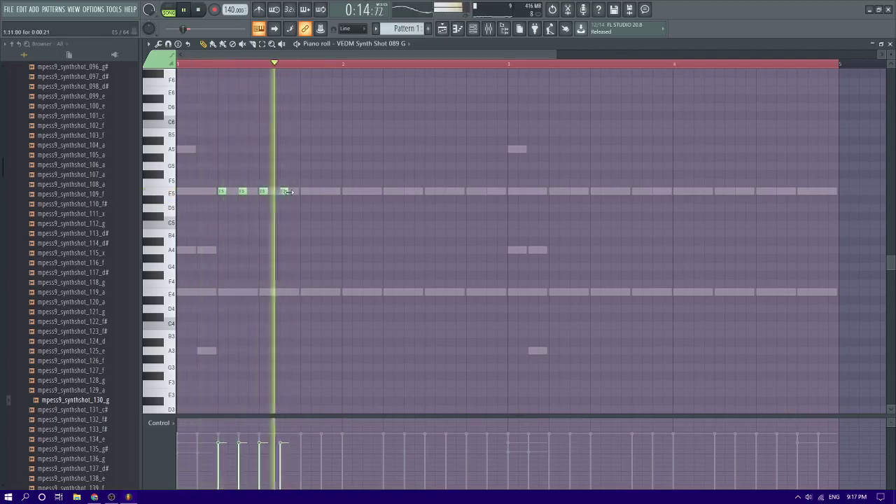
key(space)
click(290, 191)
key(space)
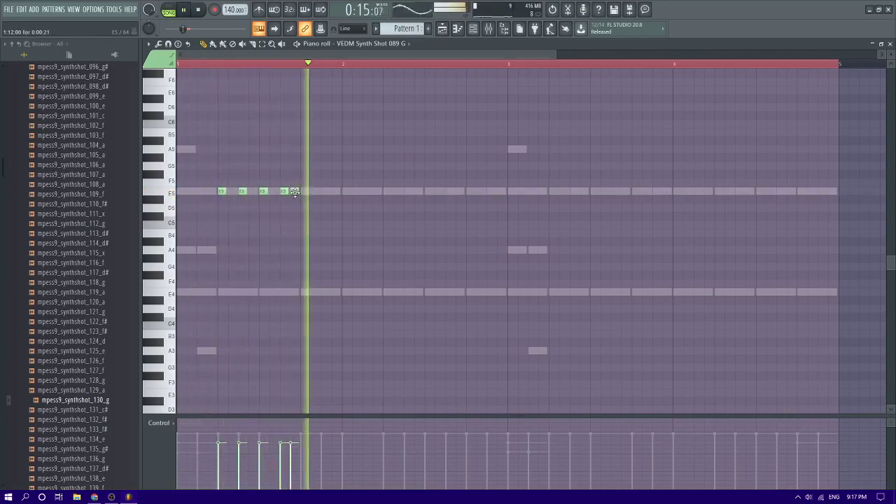
right_click(295, 192)
key(space)
click(272, 193)
key(space)
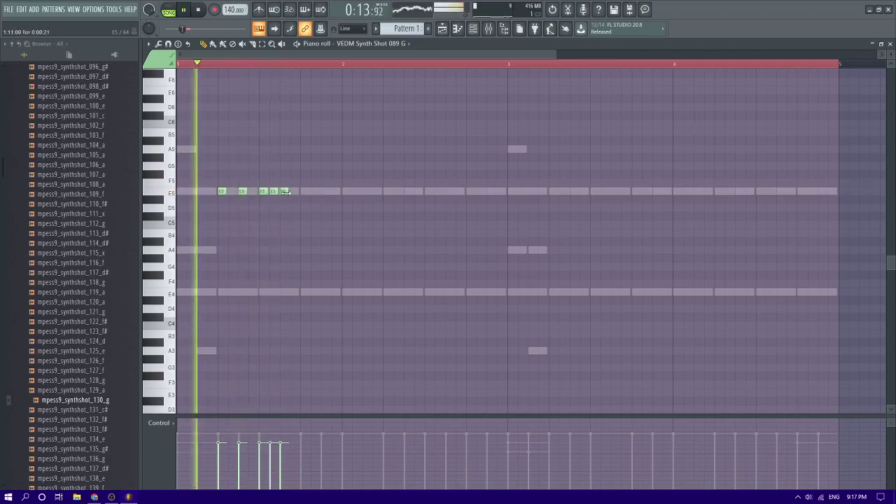
key(space)
click(294, 192)
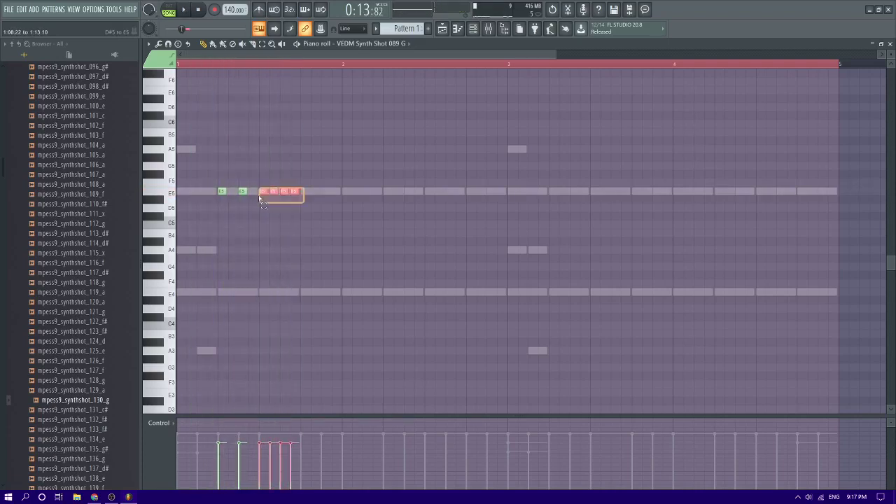
- Copy the four E5 notes on beat 3 into the gaps between them to make an eight-note roll
drag(260, 198, 259, 199)
scroll(259, 199, up, 5)
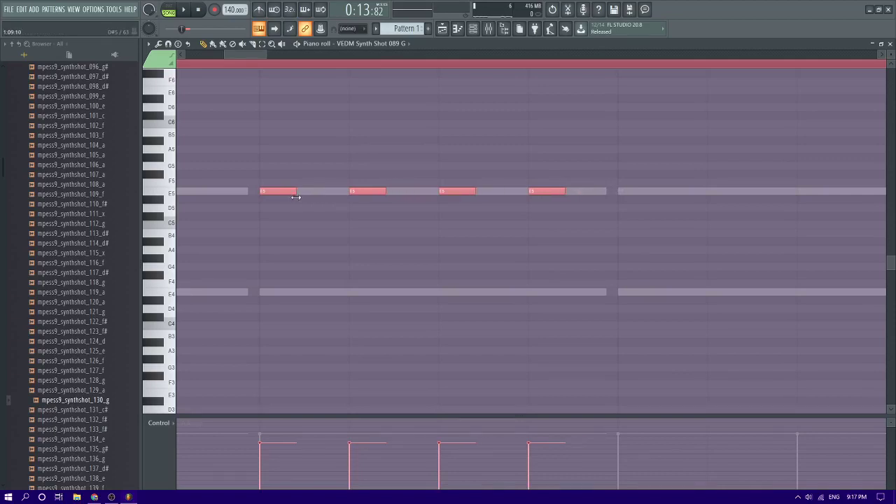
drag(287, 194, 328, 194)
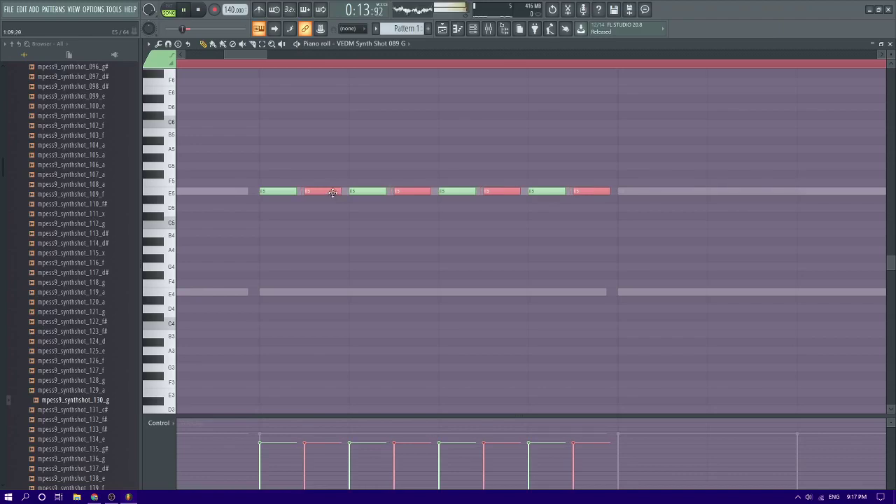
scroll(332, 192, down, 4)
ctrl+click(338, 229)
key(space)
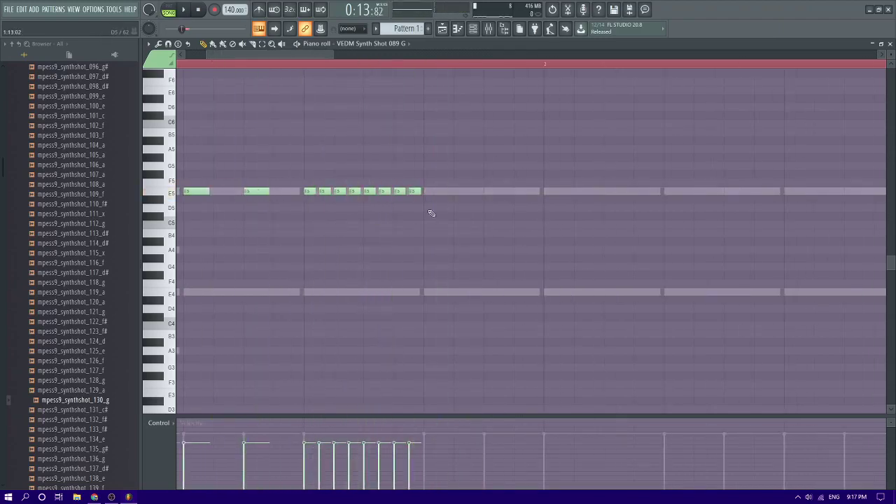
- Shorten the E5 roll on beat 3 to five notes by deleting its last three
key(space)
drag(429, 189, 314, 201)
key(space)
ctrl+click(380, 212)
click(369, 191)
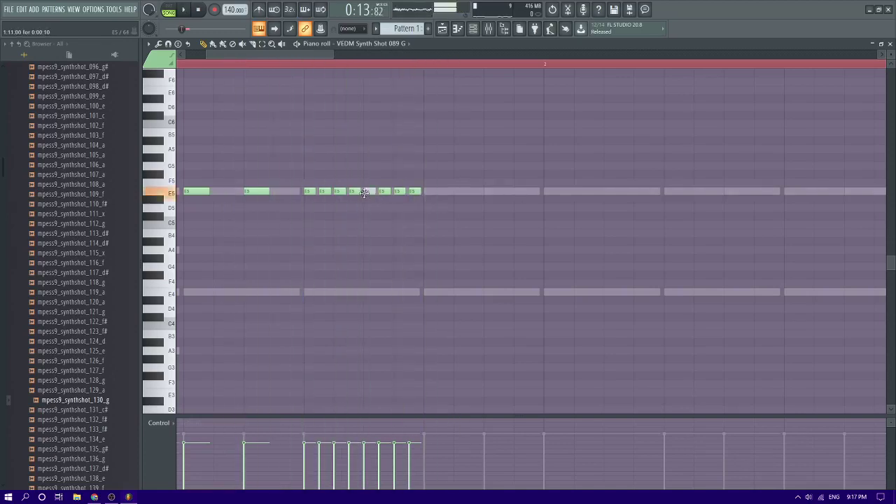
right_click(384, 191)
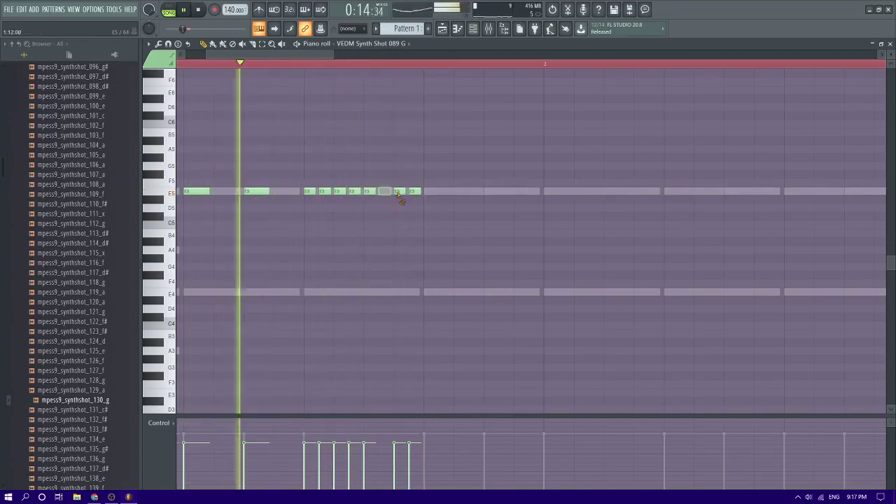
right_click(399, 192)
right_click(413, 192)
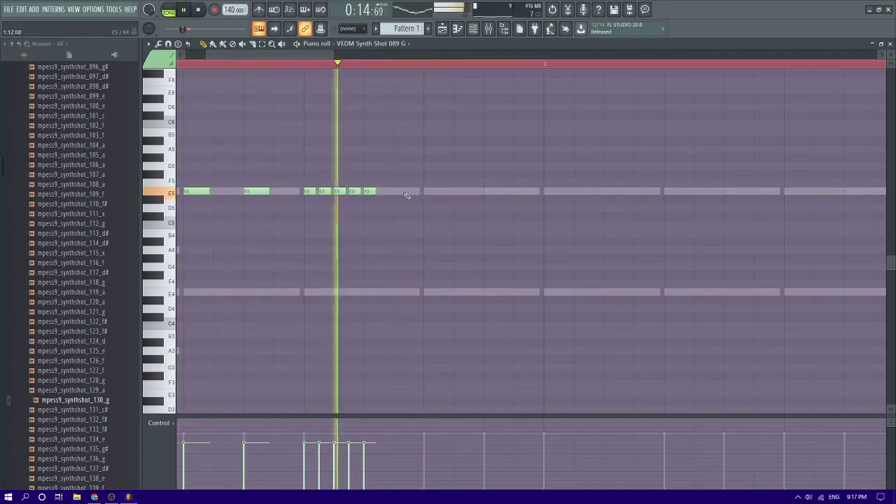
key(space)
- Copy the five-note E5 roll from beat 3 to the start of beat 4 in bar 1
key(space)
drag(306, 194, 426, 194)
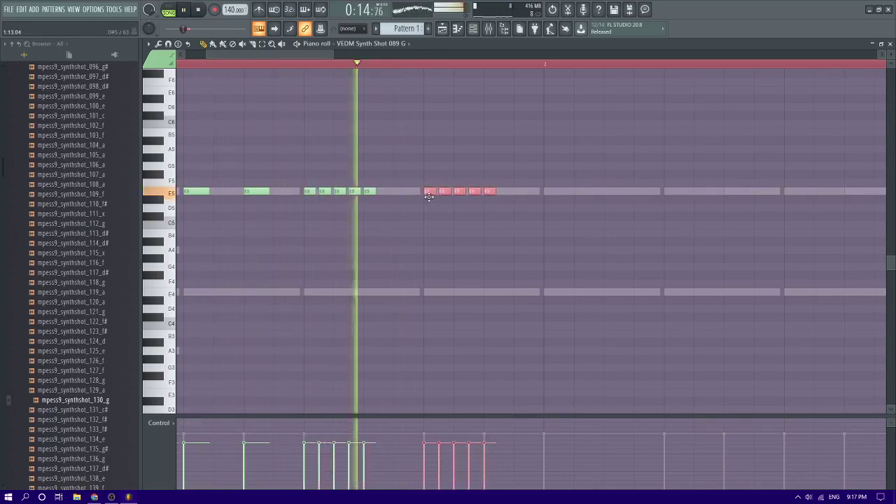
key(ctrl+d)
key(space)
- Shape the note velocities of both E5 rolls into rising ramps during playback
key(space)
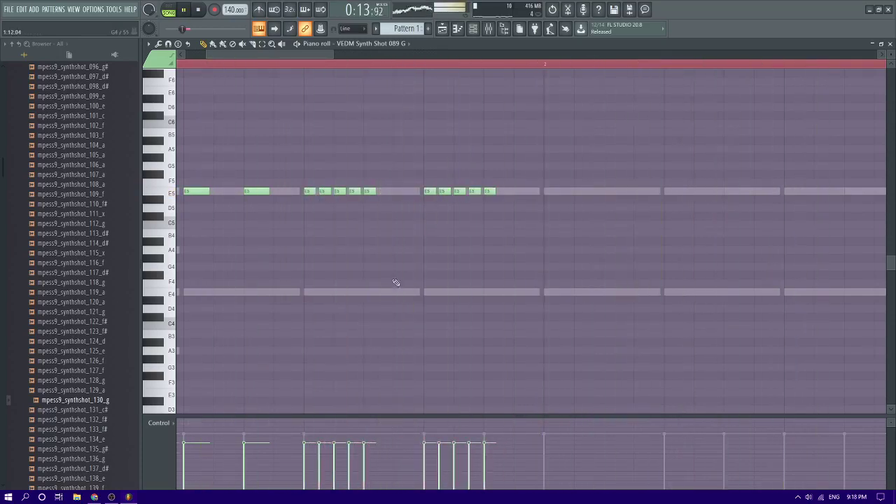
key(space)
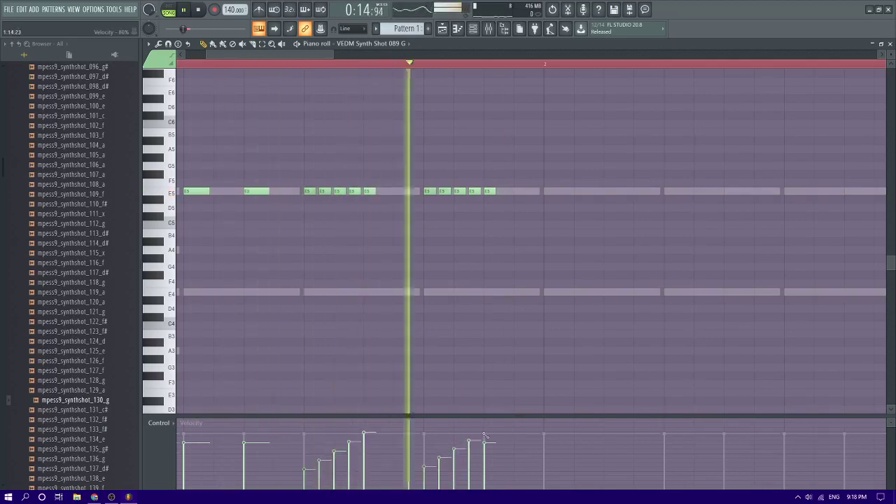
key(space)
- Try panning the beat 3 roll's notes from right to left, then reset the pans and show the velocities again
click(159, 423)
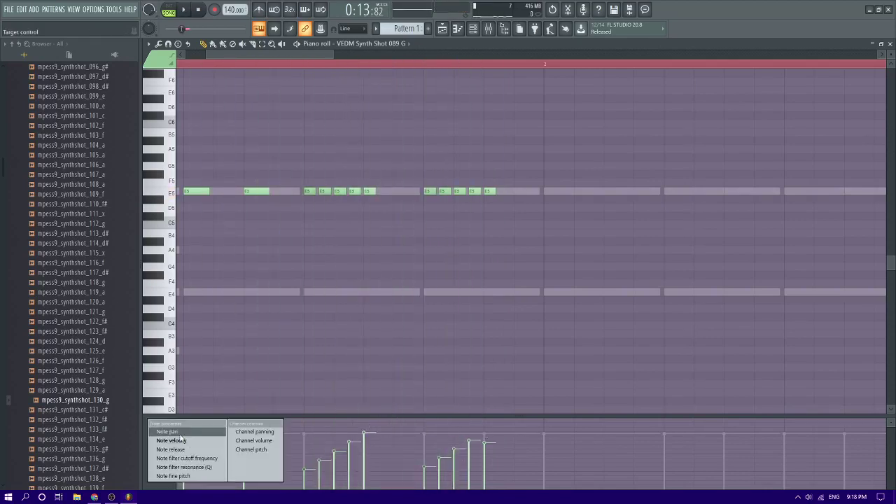
click(168, 432)
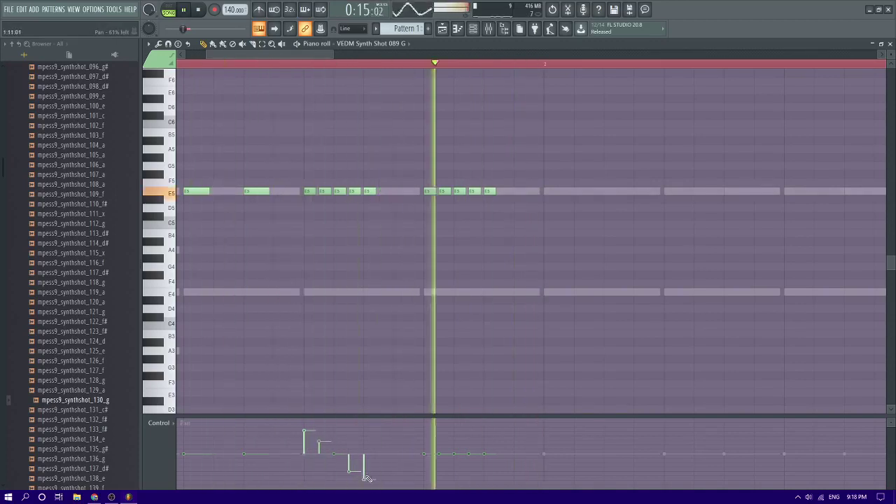
key(space)
key(space)
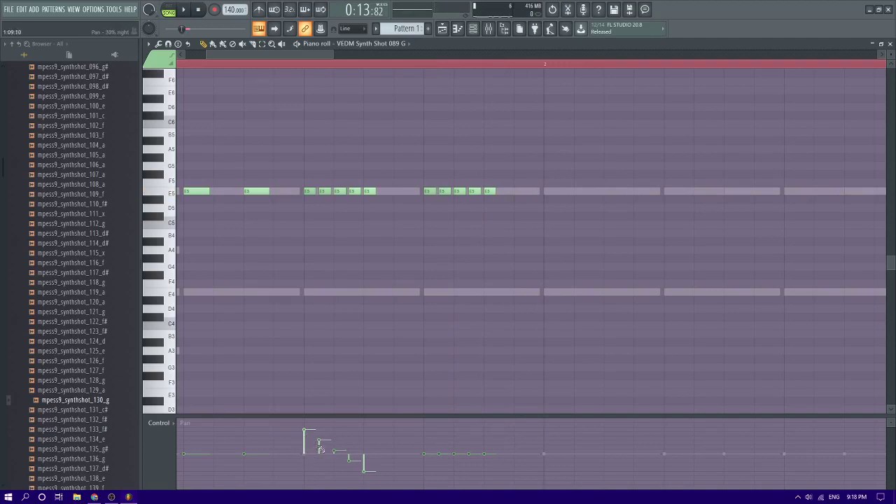
key(space)
key(space)
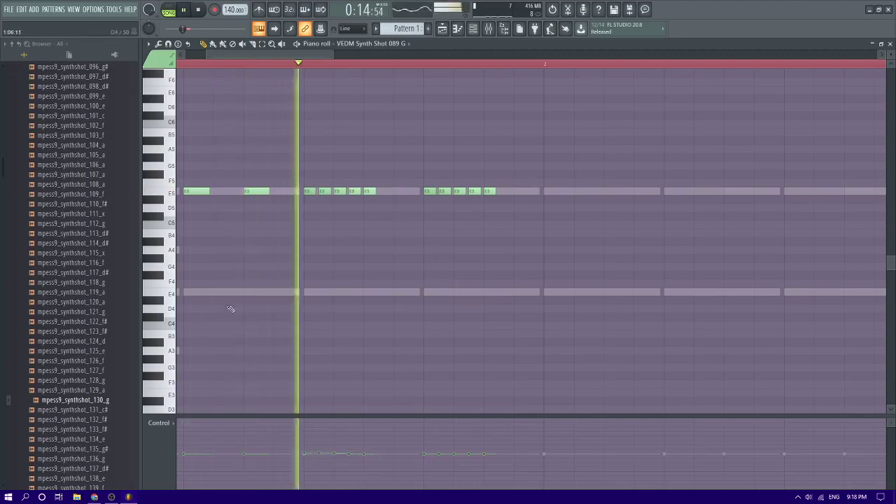
click(158, 424)
click(181, 443)
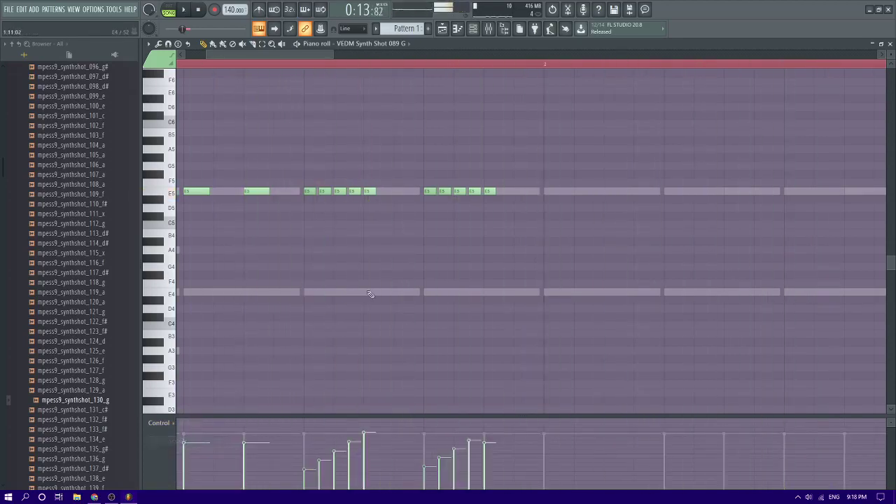
- Play the pattern from its start to check the edited VEDM Synth Shot 089 G part
key(space)
click(297, 44)
scroll(323, 185, down, 3)
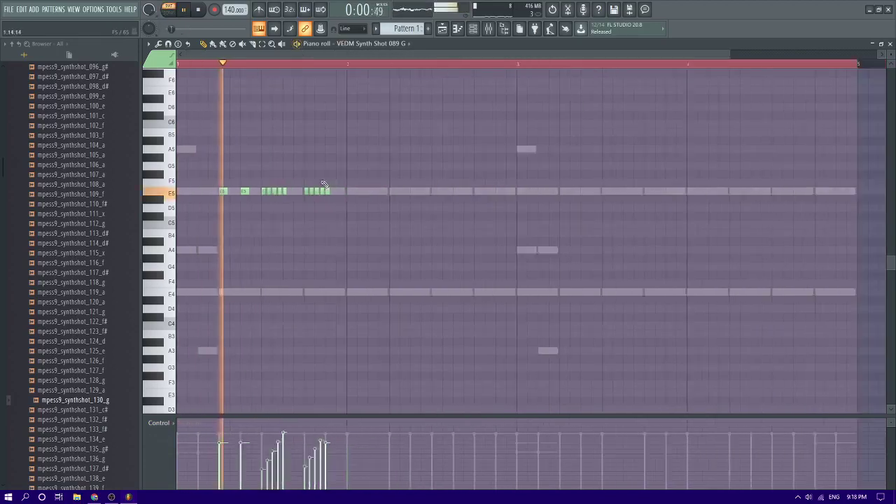
key(space)
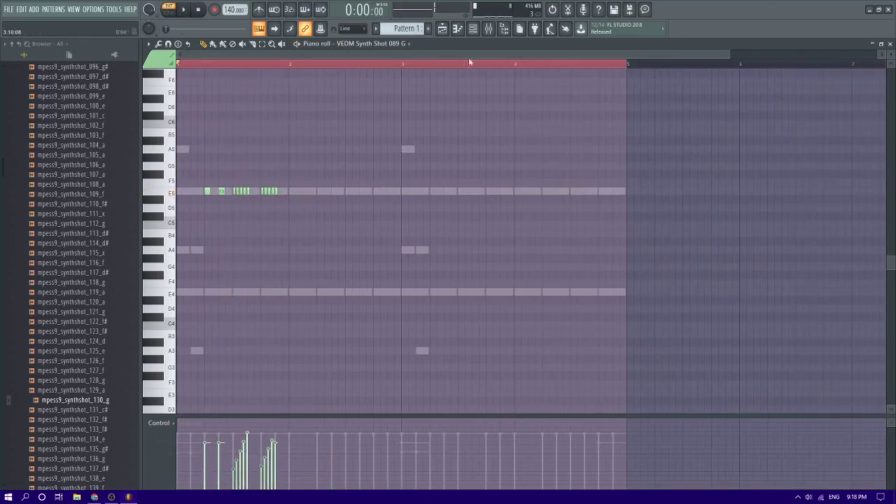
- Route VEDM Synth Shot 089 G to mixer insert 11 and load Fruity Stereo Shaper in slot 4 with its phase offset adjusted
click(489, 29)
click(416, 115)
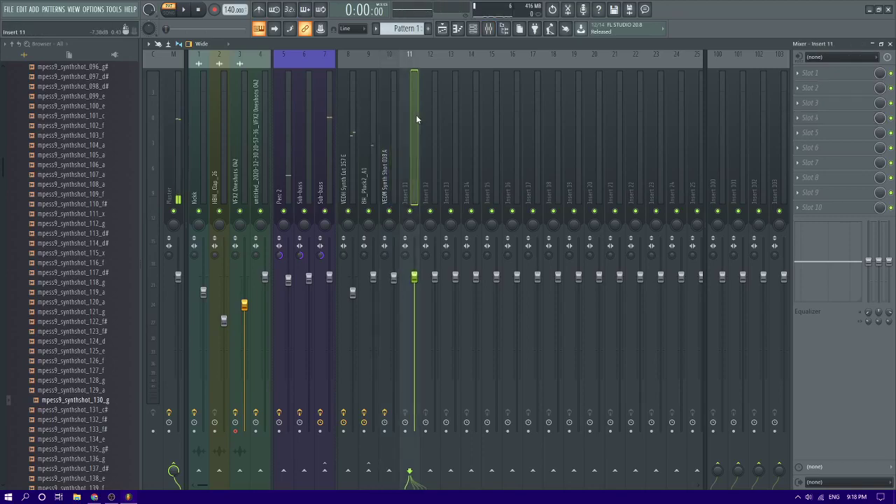
click(835, 123)
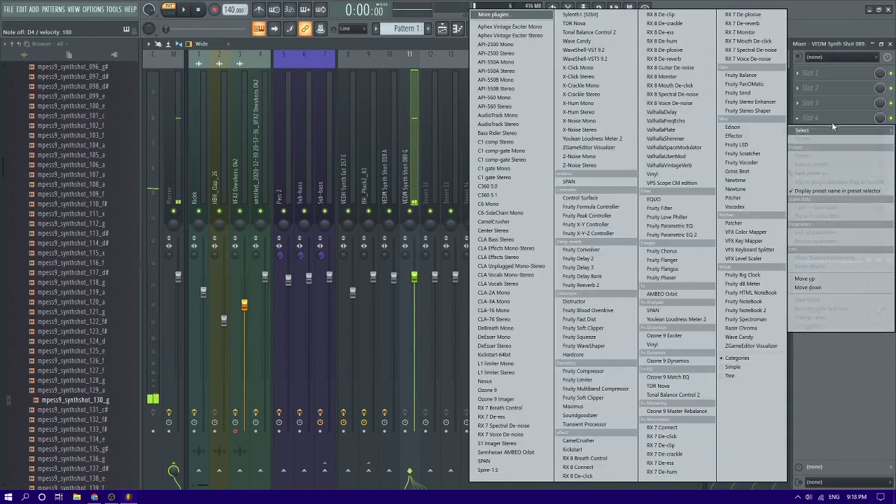
click(758, 111)
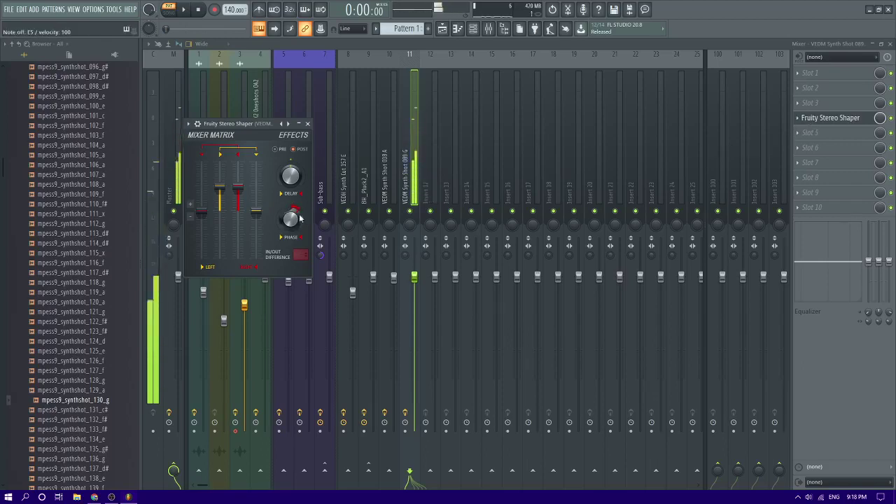
drag(290, 219, 290, 189)
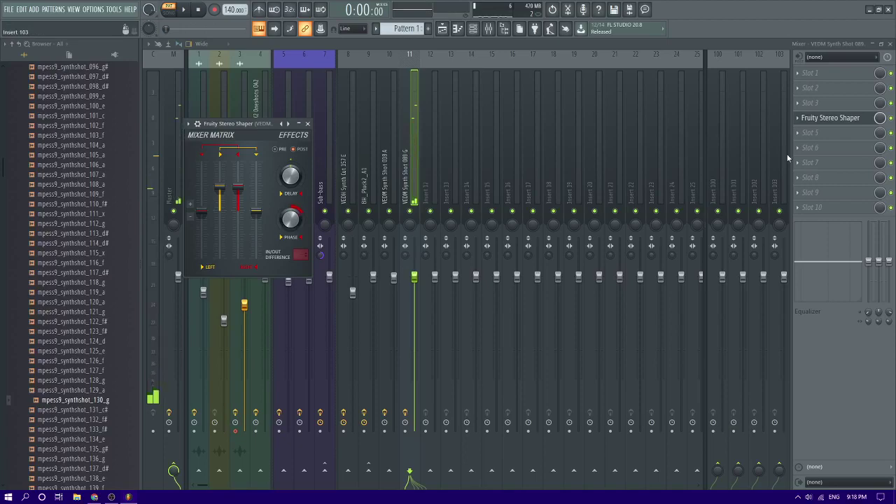
- Load Fruity parametric EQ 2 in slot 2 of insert 11 and pull band 7 down to roll off the highs
click(810, 87)
click(685, 235)
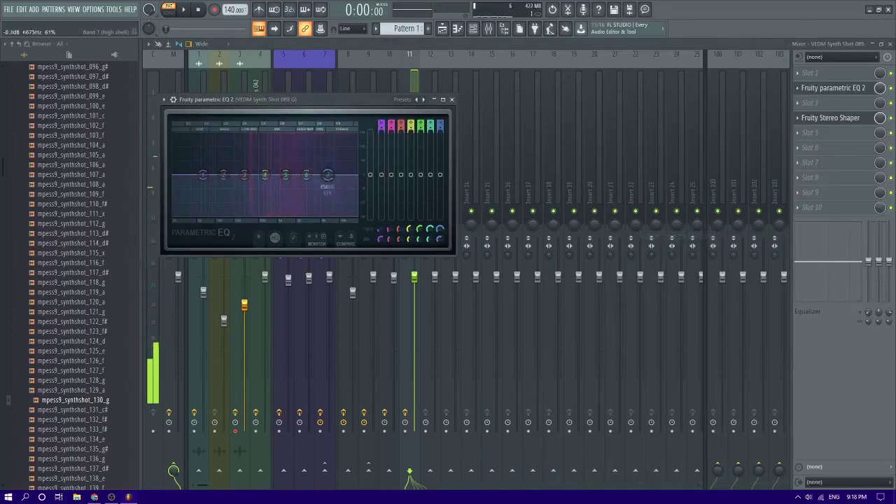
mouse_move(335, 210)
mouse_down()
mouse_move(298, 214)
mouse_move(332, 220)
mouse_move(344, 209)
mouse_up()
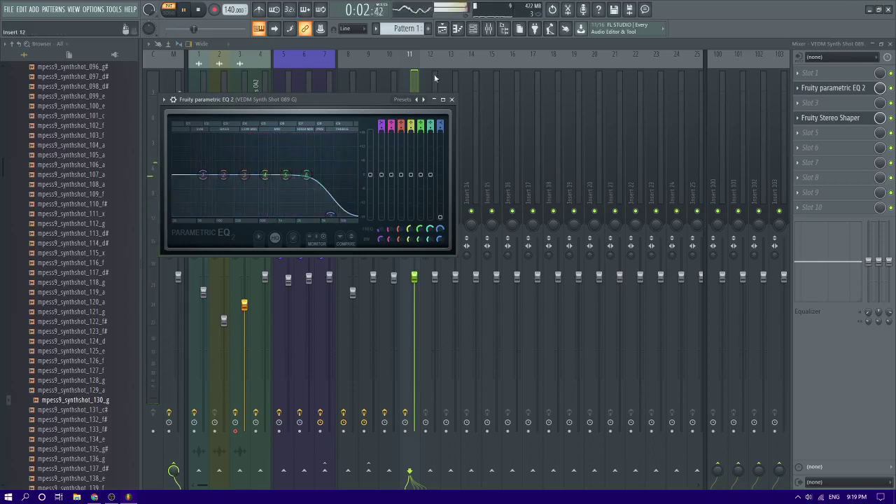
- Add Fruity Reeverb 2 in slot 5 of insert 11 and lower its early reflection level during playback
click(833, 132)
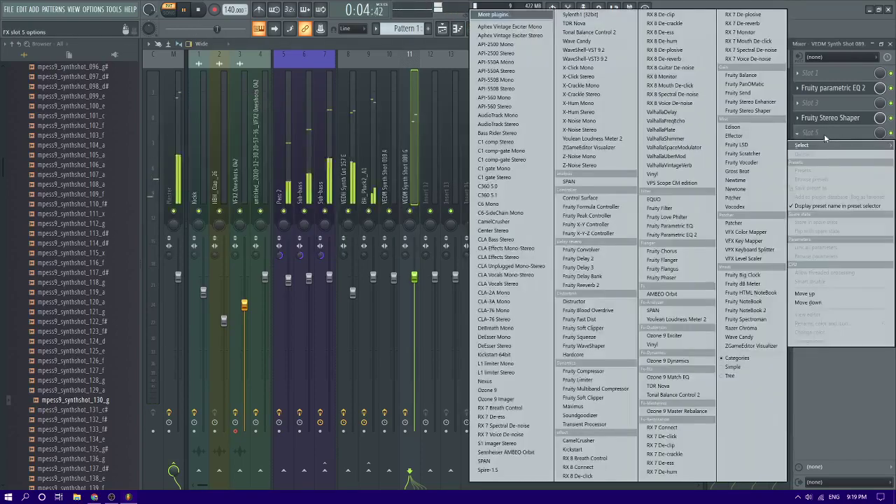
click(595, 283)
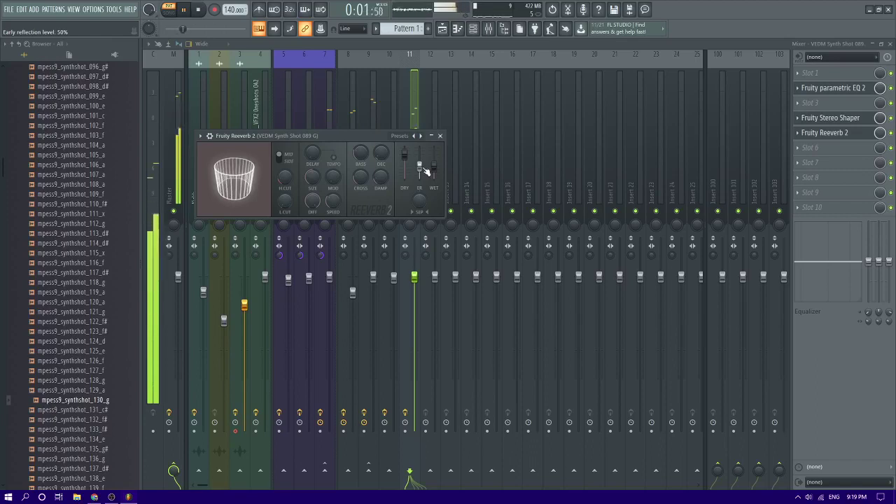
drag(422, 176, 422, 190)
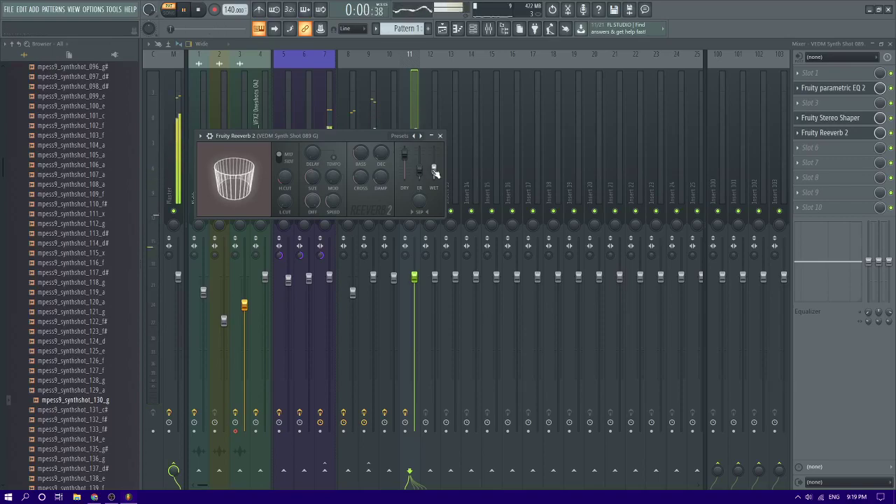
- Play the arrangement from bar 9 and copy the bar 1 E5 phrase of VEDM Synth Shot 089 G to bar 3
click(444, 32)
click(425, 70)
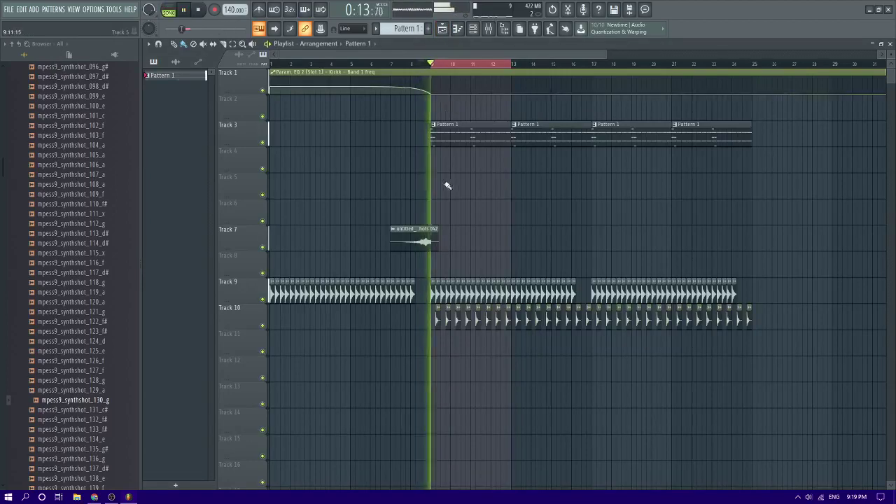
click(460, 31)
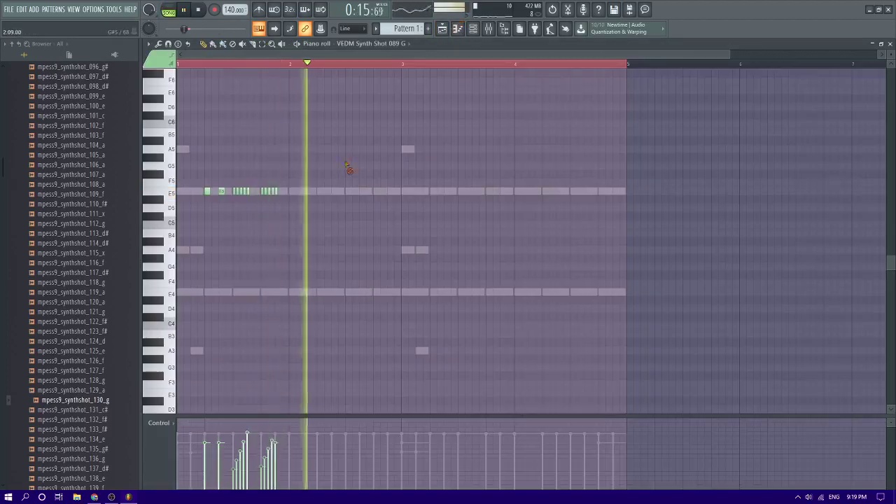
drag(310, 204, 447, 201)
key(space)
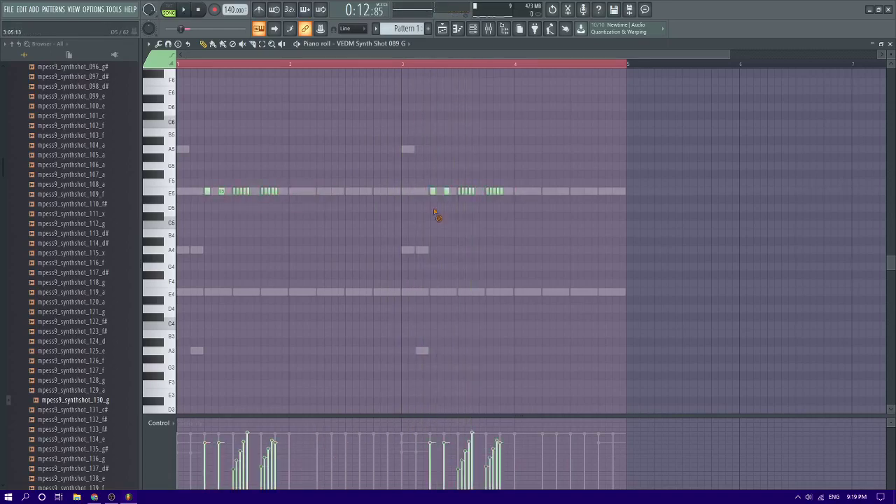
- Add a short E5 after each of bar 3's first two notes and reduce its first roll to two notes half a beat apart
key(space)
scroll(434, 189, up, 3)
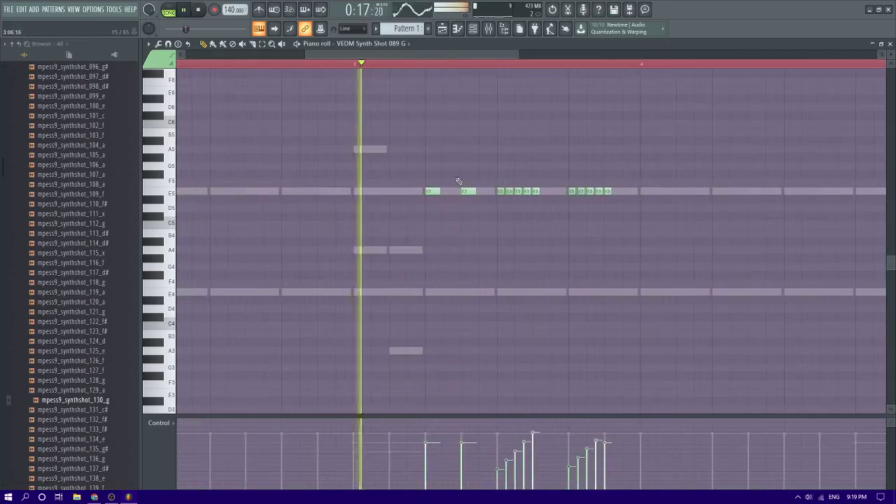
key(space)
key(space)
right_click(535, 192)
key(space)
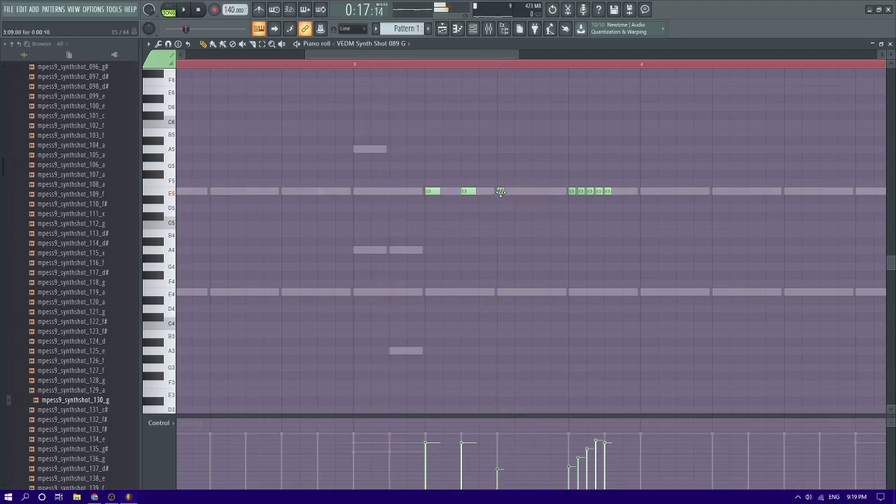
key(space)
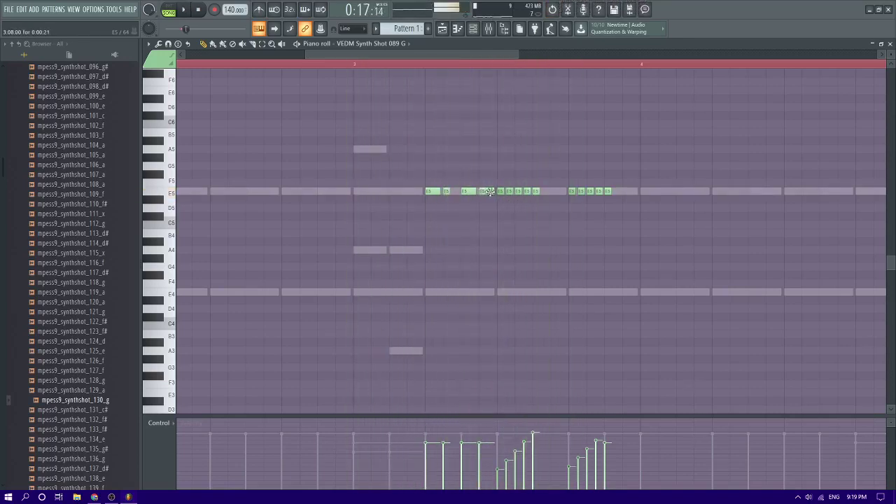
click(485, 192)
key(space)
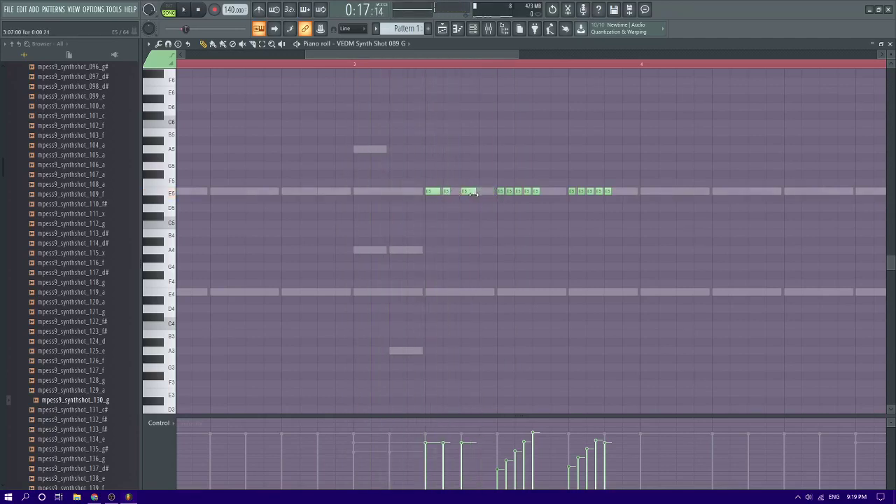
key(space)
right_click(536, 191)
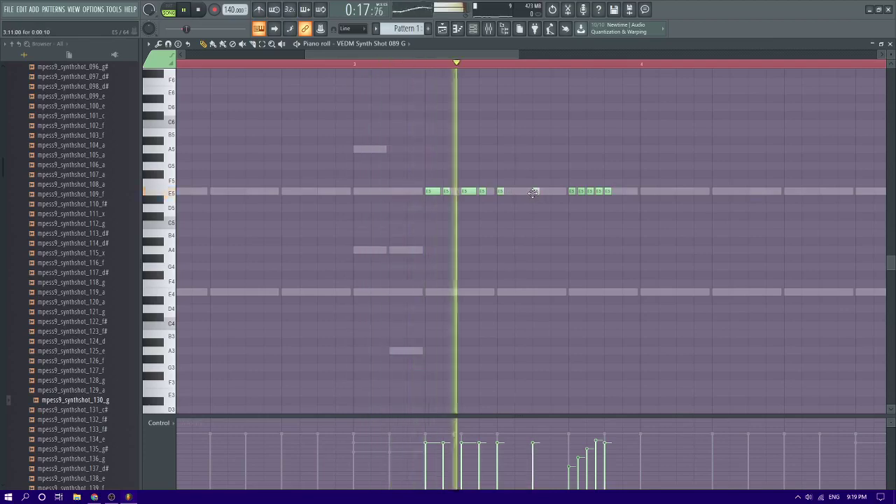
- Reduce the second E5 roll in bar 3 to two short notes half a beat apart while the song plays
scroll(535, 193, down, 2)
scroll(535, 193, up, 2)
right_click(569, 192)
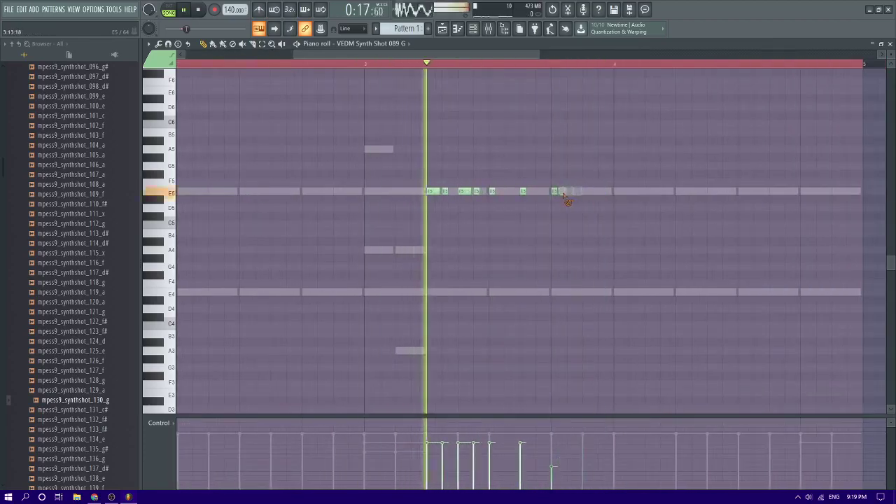
click(584, 194)
scroll(513, 196, down, 5)
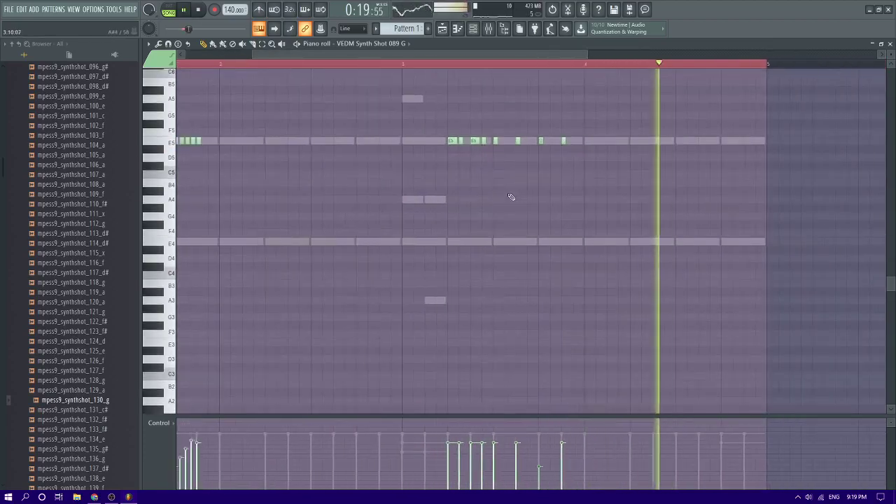
scroll(516, 196, up, 3)
ctrl+scroll(508, 201, down, 2)
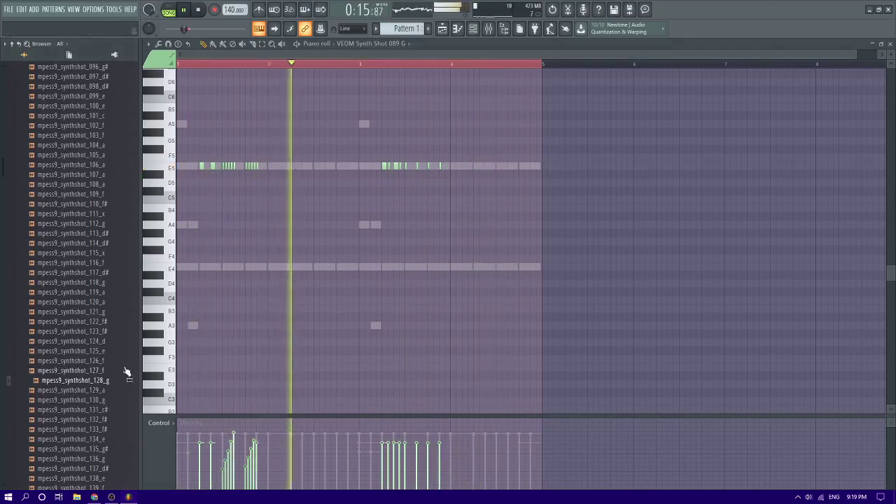
- Show the channel rack, audition mpess9_synthshot_135_g#, stop playback and select the BH_Pluck2_A1 channel
key(F6)
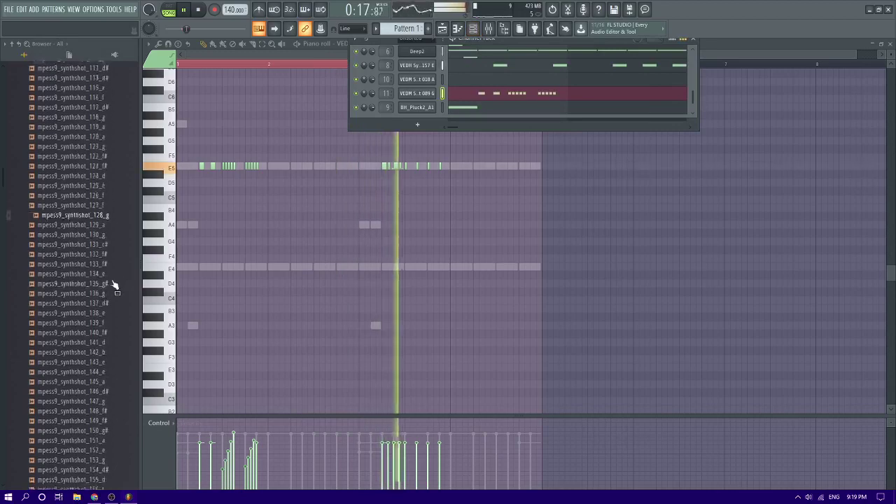
scroll(112, 286, down, 6)
click(82, 275)
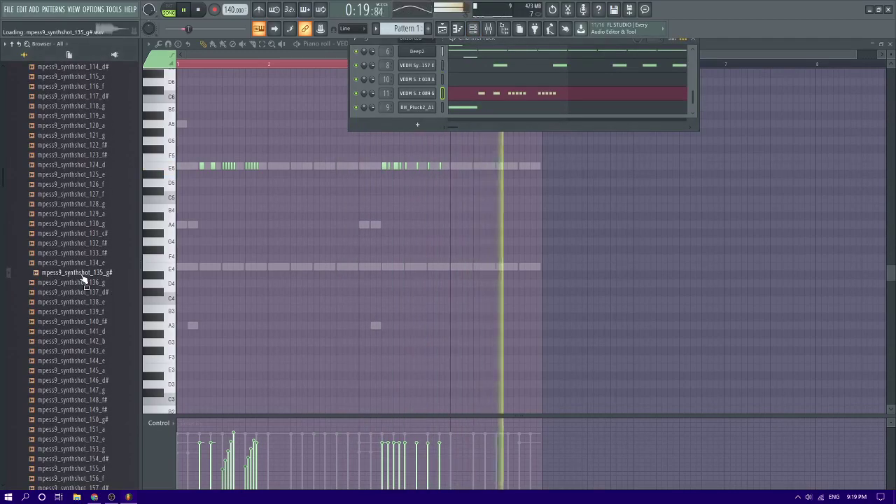
key(space)
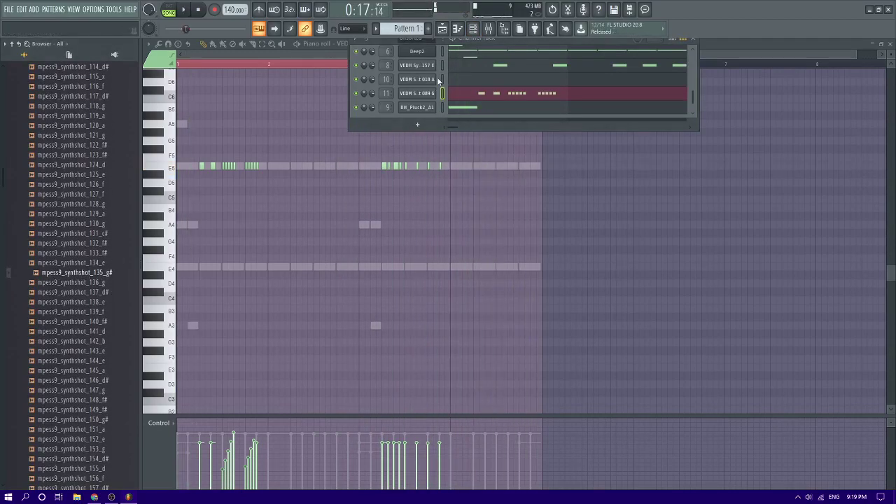
click(441, 79)
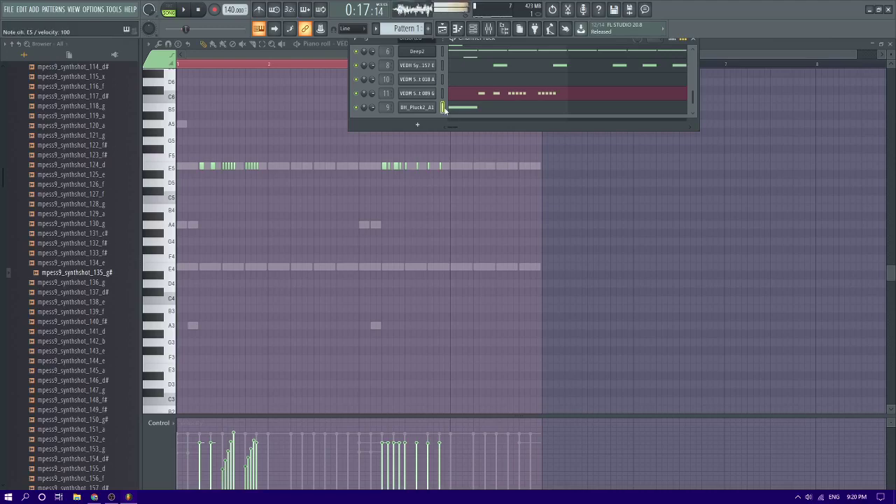
- Audition the mpess9 synth shot samples one after another, from 157_d# through 259_e
scroll(70, 210, down, 8)
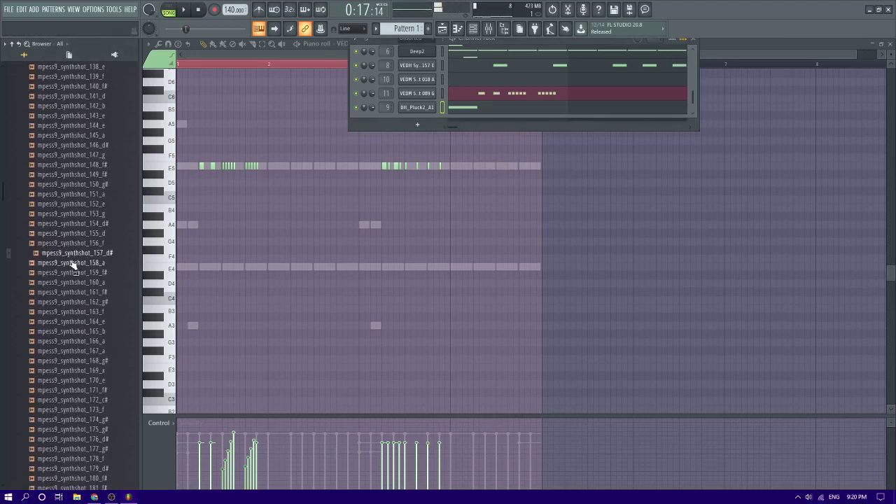
scroll(73, 298, down, 4)
click(72, 294)
scroll(74, 294, down, 7)
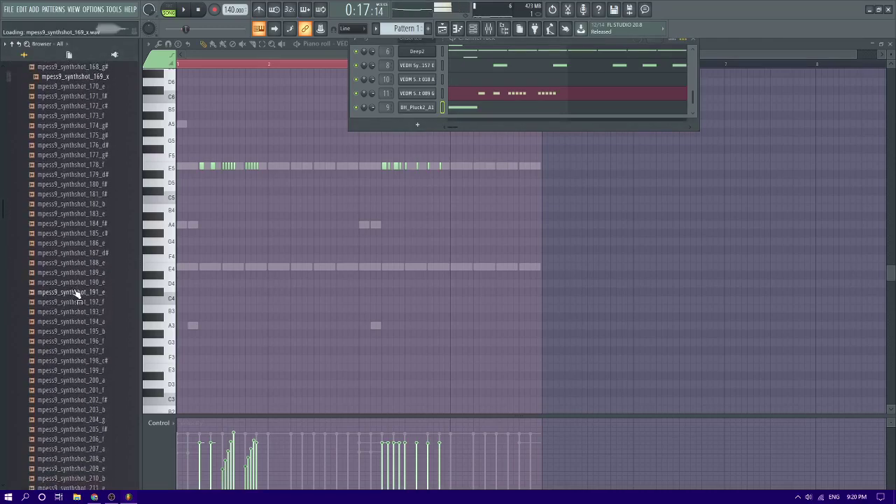
key(Down)
key(Down)
key(Down)
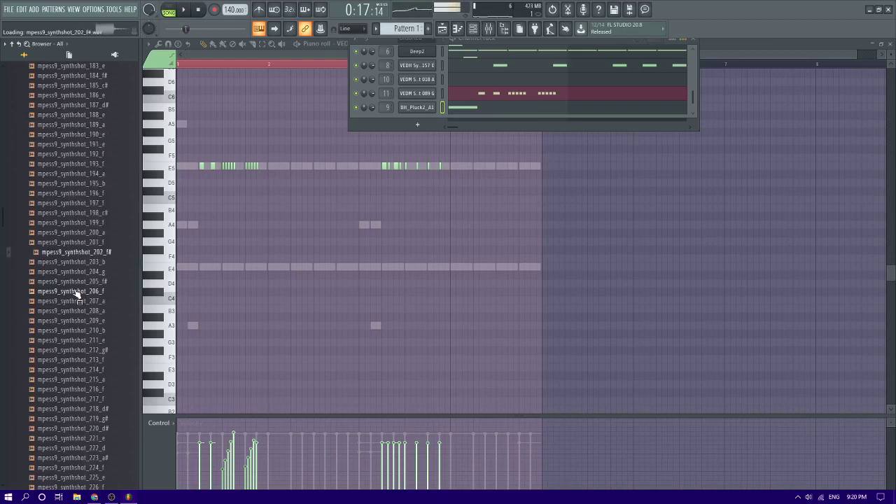
key(Down)
key(Down)
key(Down)
key(Down)
key(Down)
key(Down)
key(Down)
key(Down)
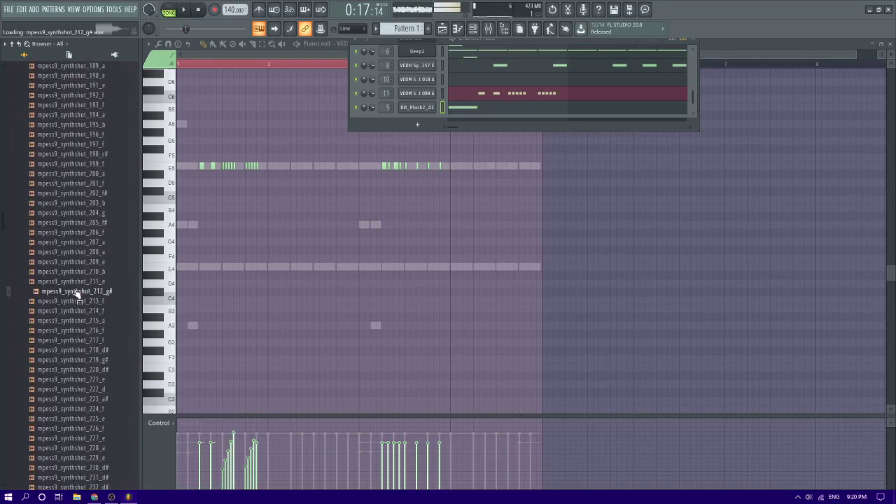
key(Down)
key(Down)
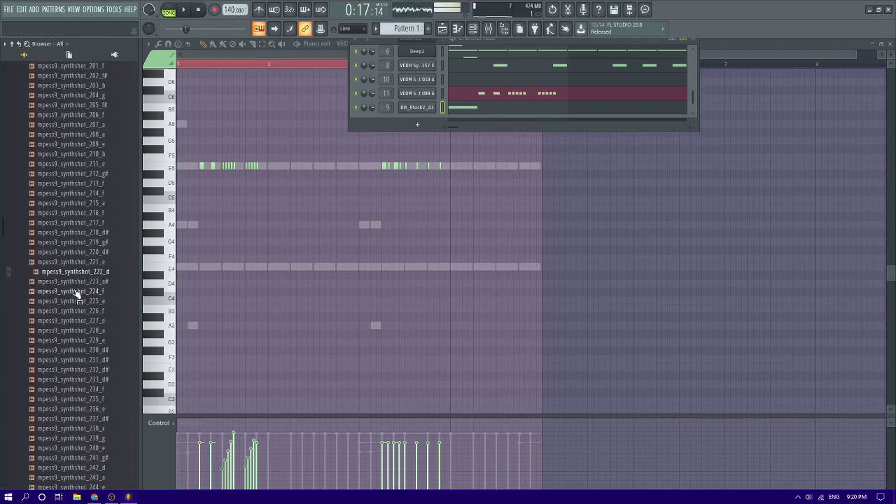
key(Down)
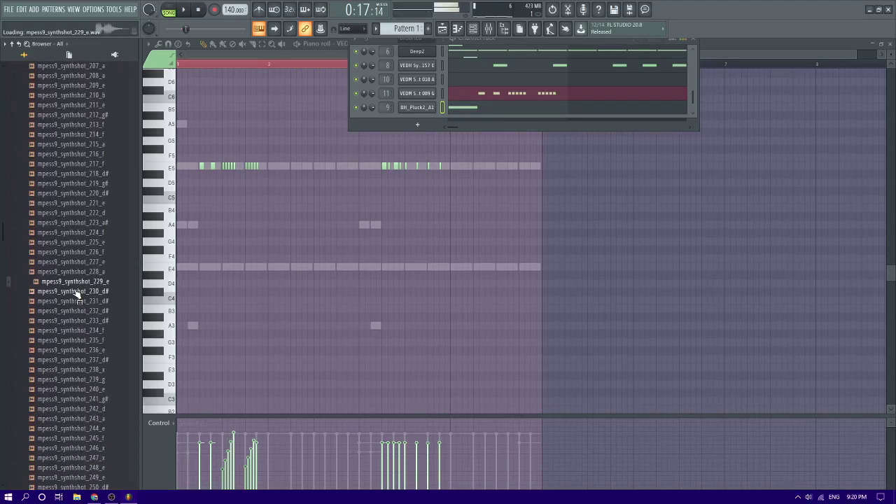
key(Down)
key(Down)
key(Down)
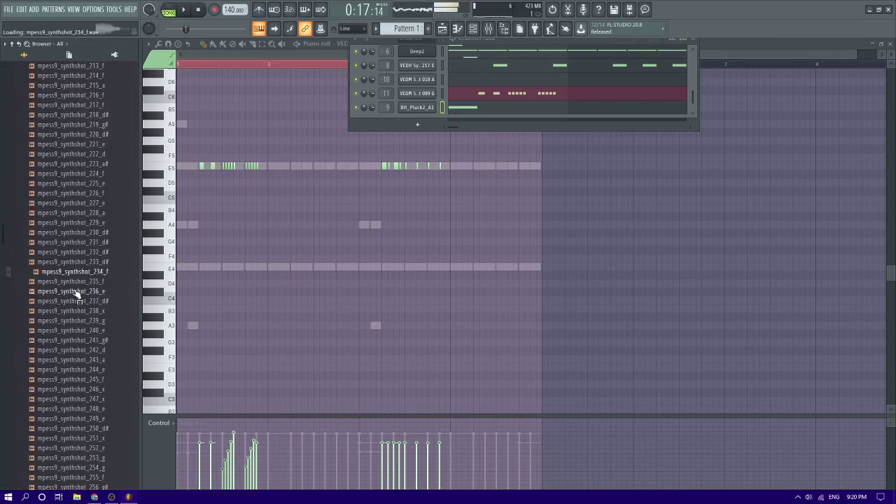
key(Down)
key(Down)
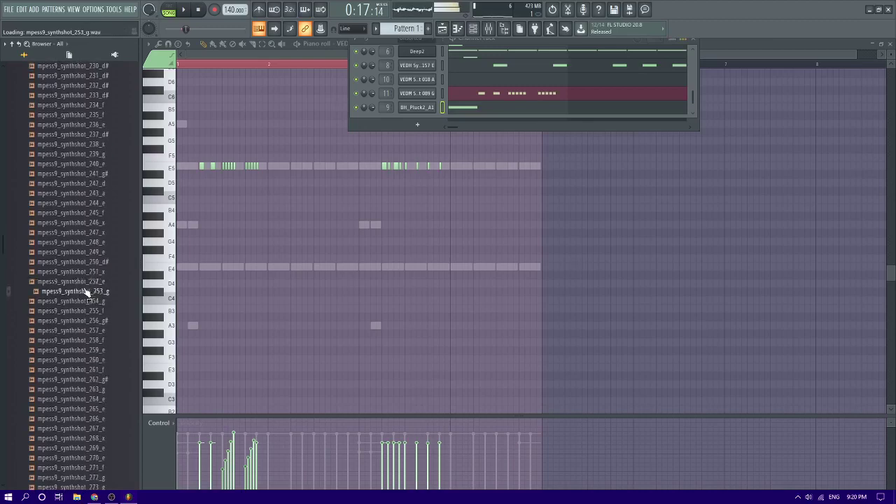
key(Down)
key(Down)
key(Down)
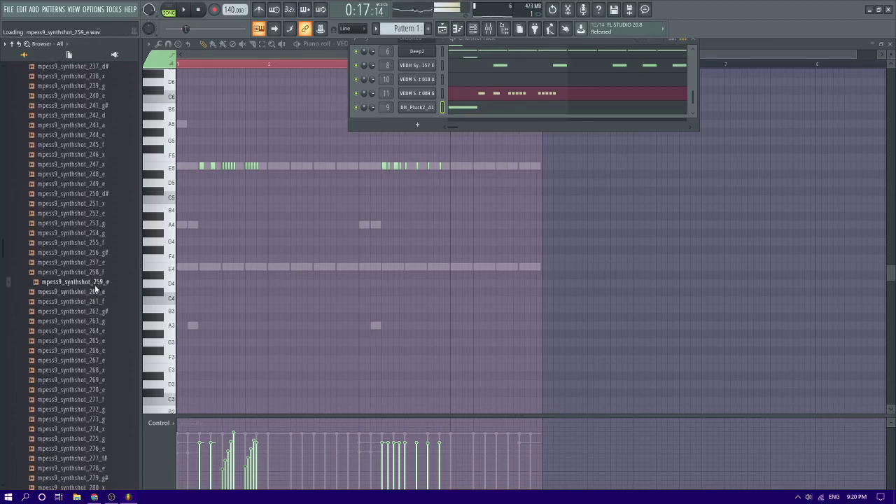
- Restart playback and look through the My Package sample folders, including the contents of Rave Stabs
key(space)
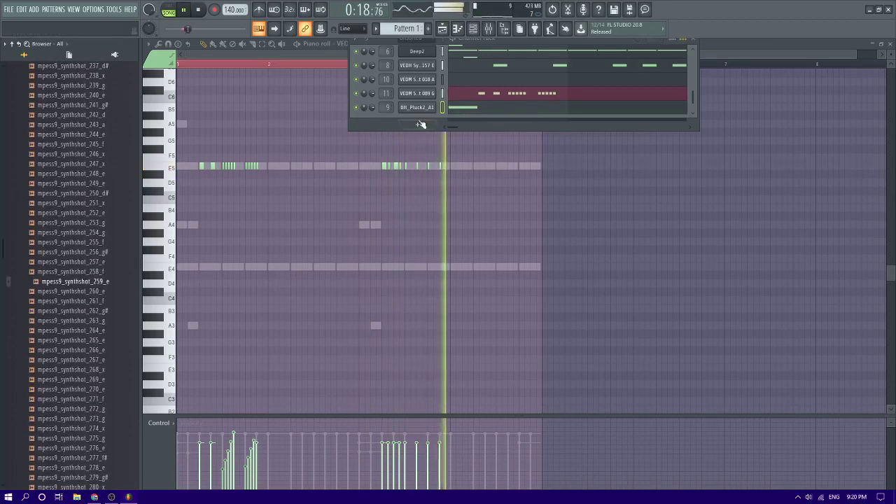
scroll(124, 166, up, 10)
click(12, 44)
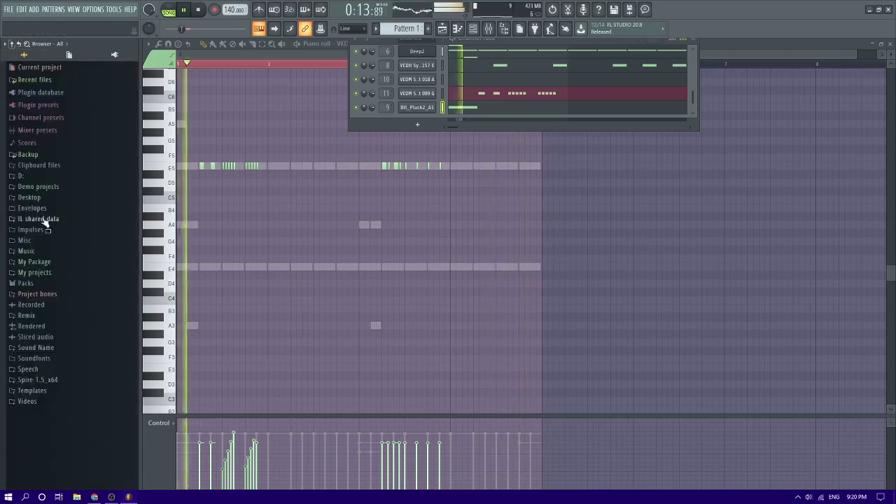
click(16, 264)
scroll(44, 267, down, 4)
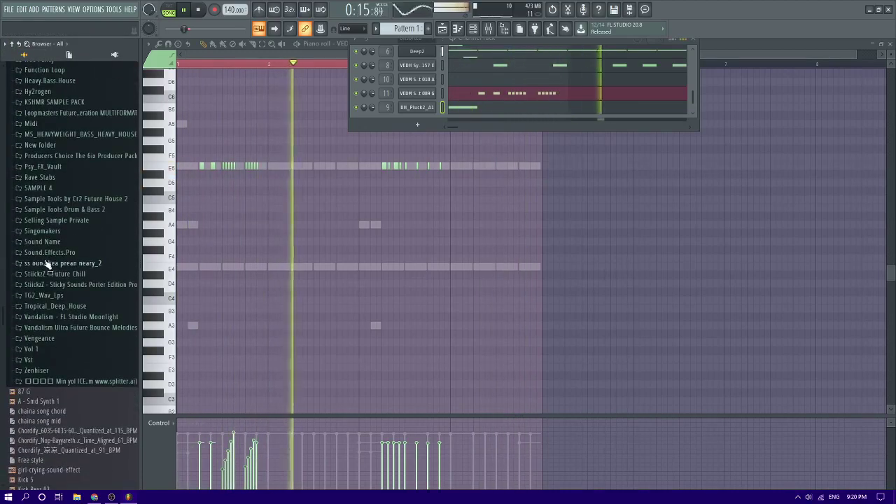
click(50, 179)
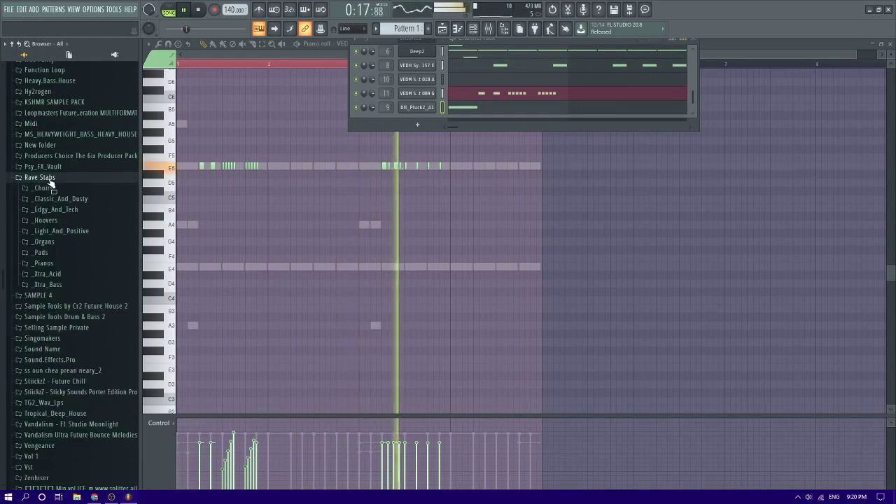
click(50, 179)
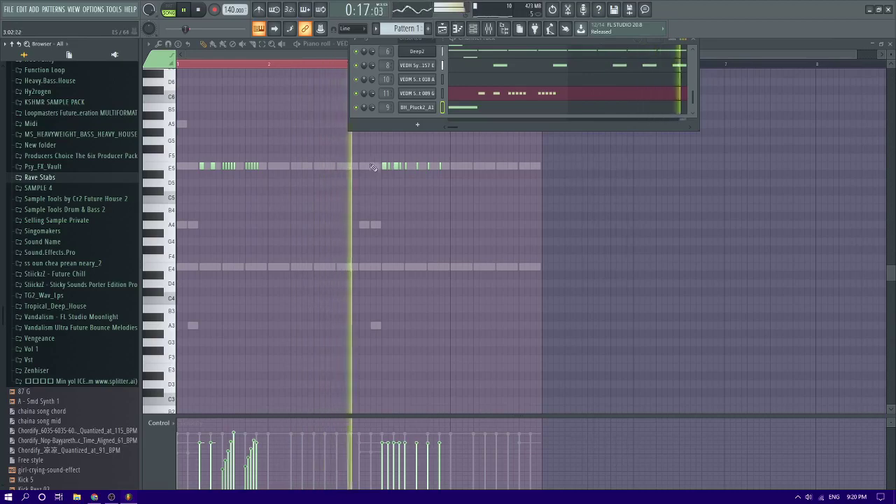
- Open BH_Pluck2_A1's notes, play the song and try an extra G5 note at the end of bar 2
click(463, 107)
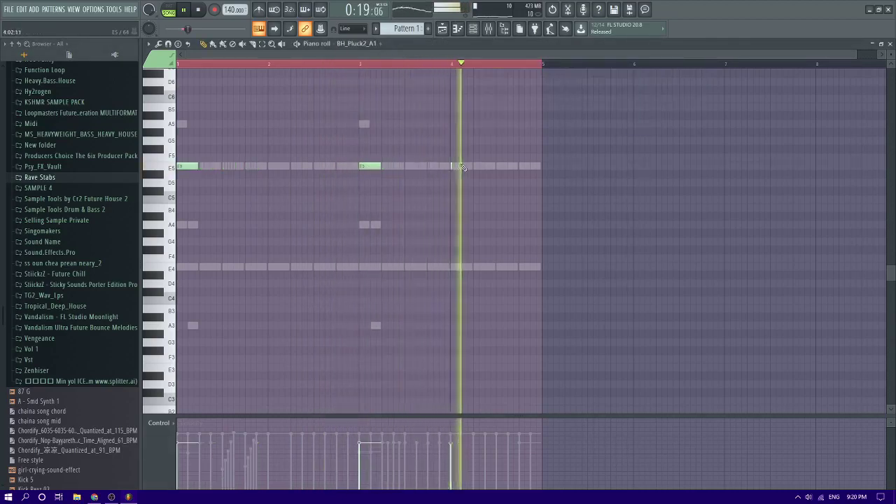
key(space)
key(space)
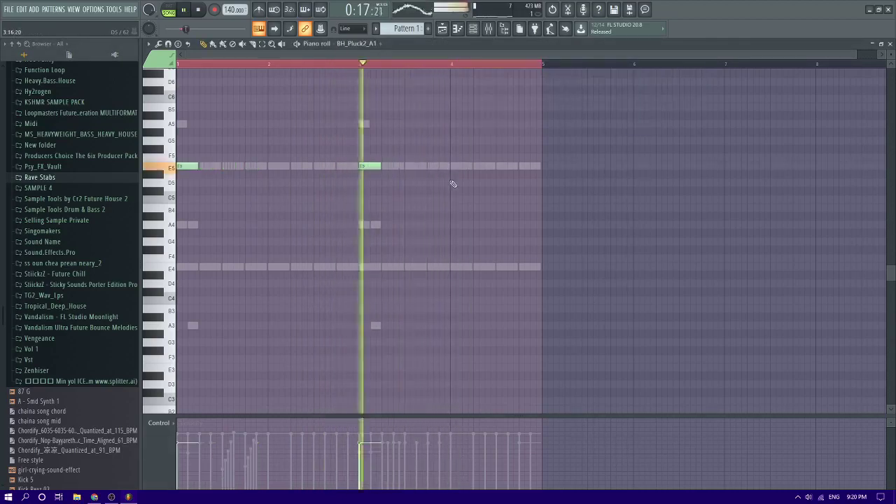
key(space)
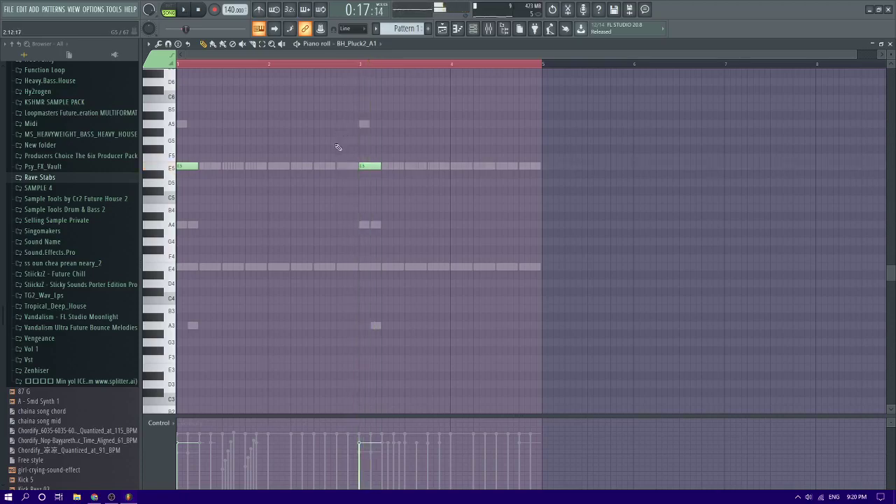
key(space)
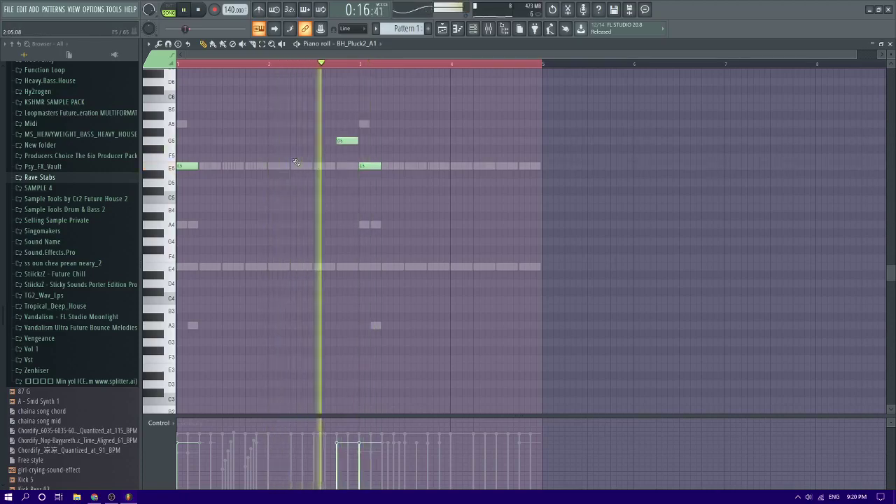
right_click(347, 139)
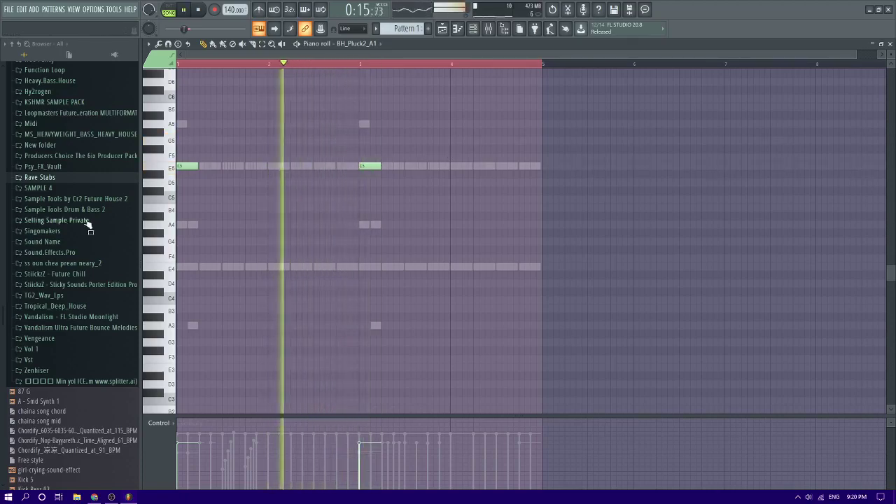
- Show the channel rack, look back through the My Package sample folders and stop playback
click(473, 28)
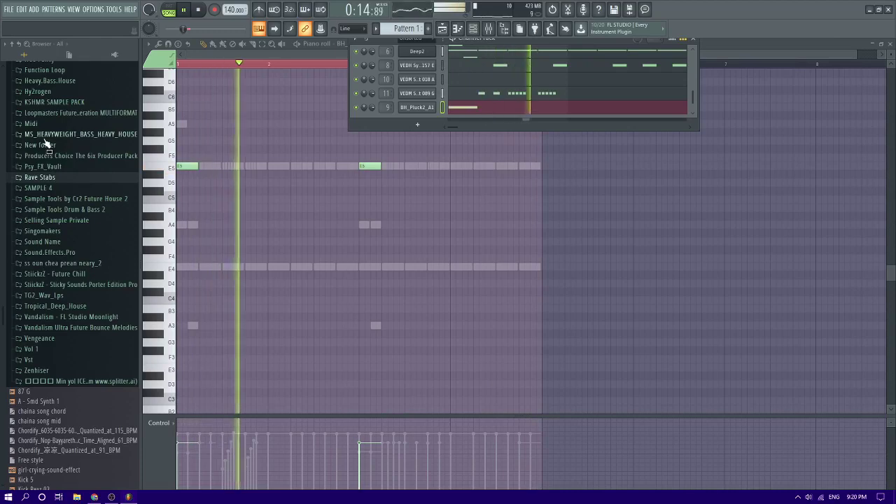
scroll(49, 188, up, 2)
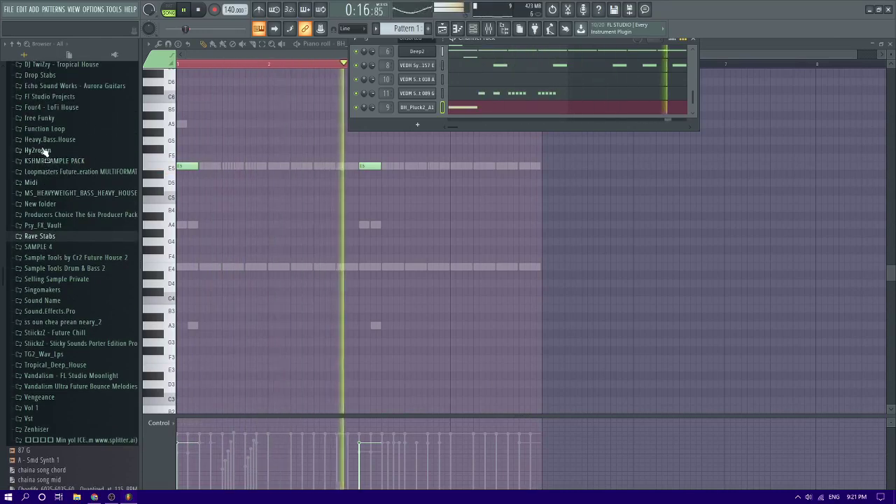
scroll(49, 135, up, 4)
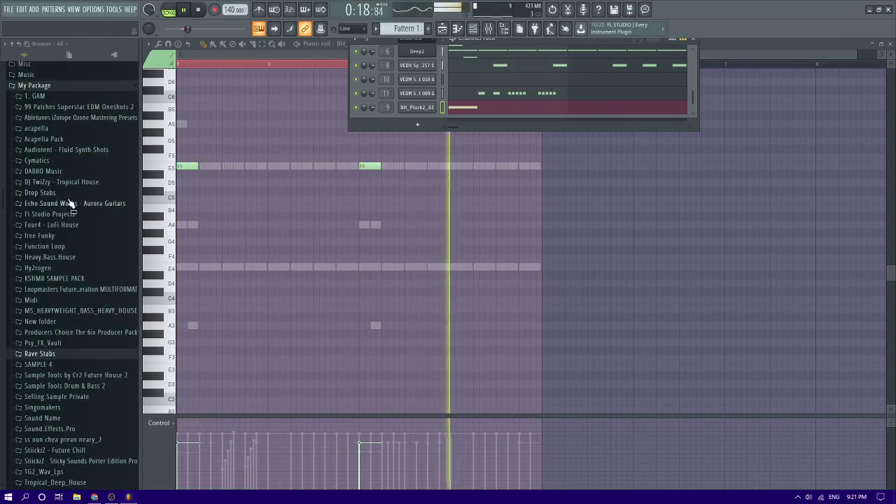
key(space)
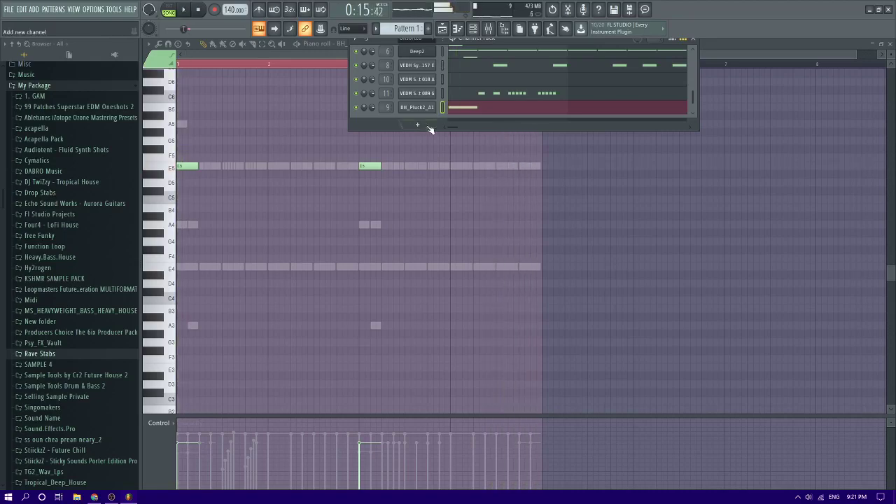
click(417, 124)
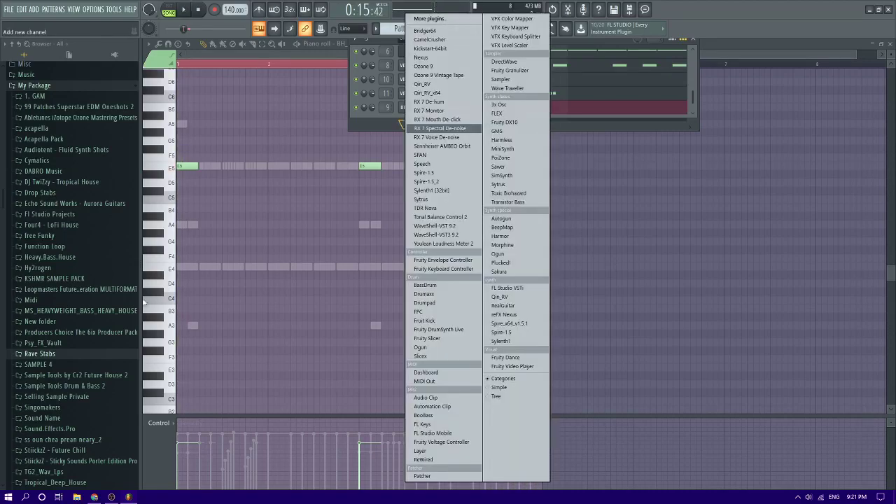
click(51, 259)
- Open Heavy.Bass.House's Synth Hits folder under Audio_MIDI and audition the HBH synth hit samples
click(50, 258)
click(57, 268)
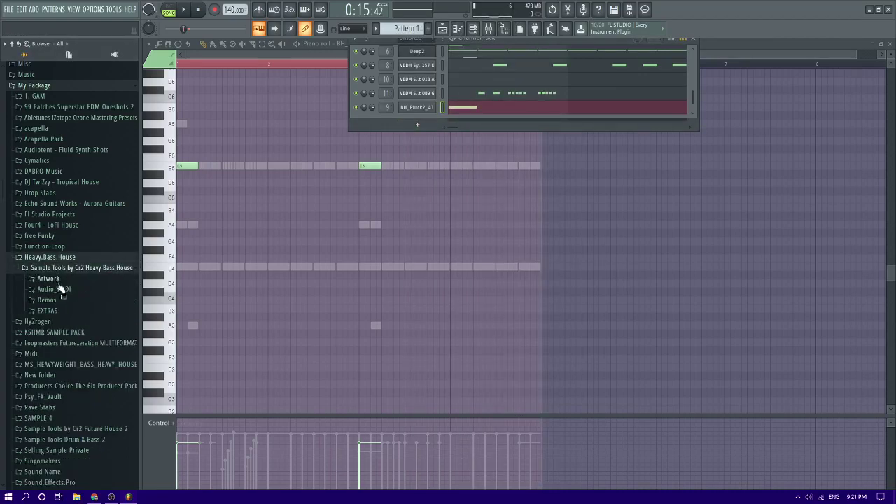
click(60, 289)
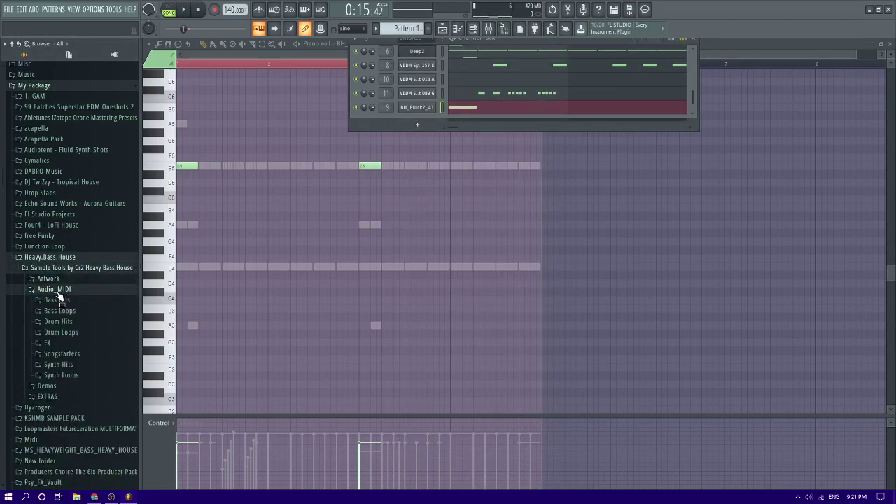
click(69, 367)
click(68, 385)
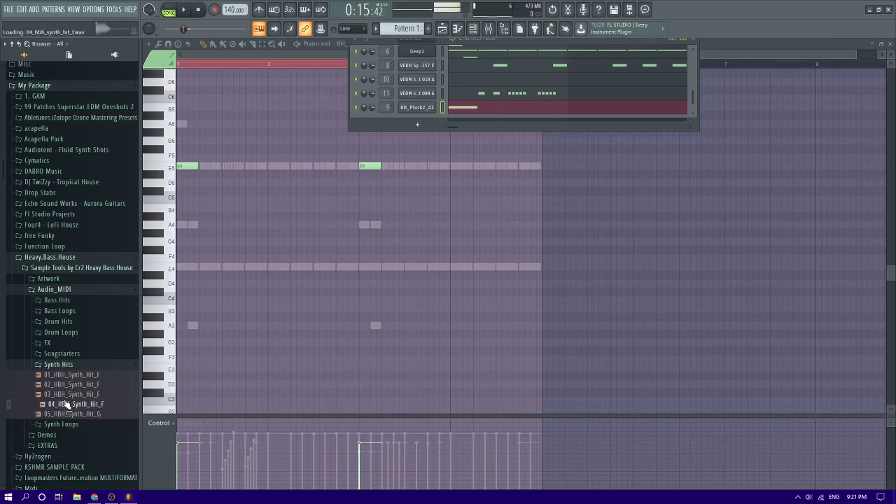
- Restart playback and check the subfolders of Rave Stabs
scroll(65, 392, down, 6)
key(space)
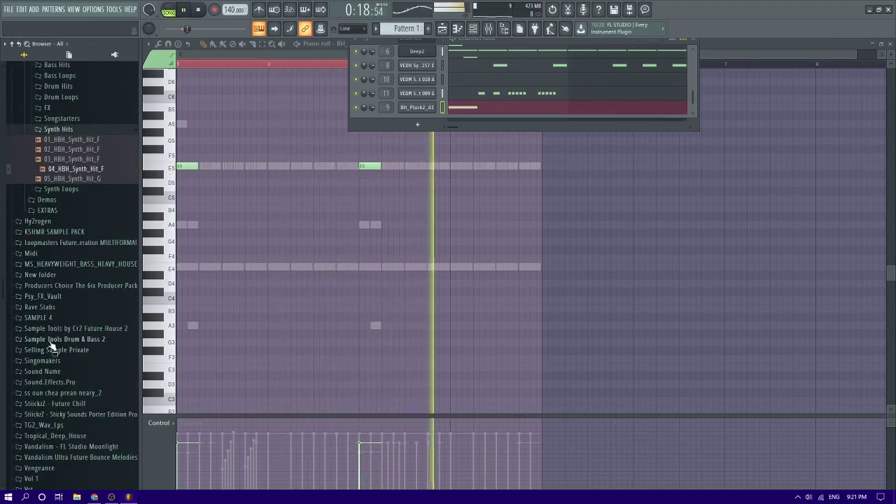
click(40, 306)
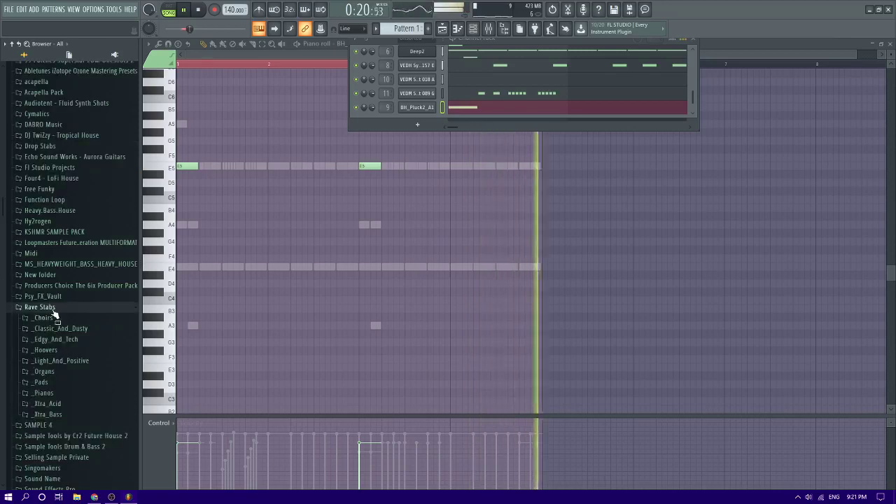
click(42, 307)
- Browse MS_HEAVYWEIGHT_BASS_HEAVY_HOUSE's HBH_SOUNDS_&_FX folders and audition samples from HBH_SYNTH_HITS with the song stopped
click(56, 264)
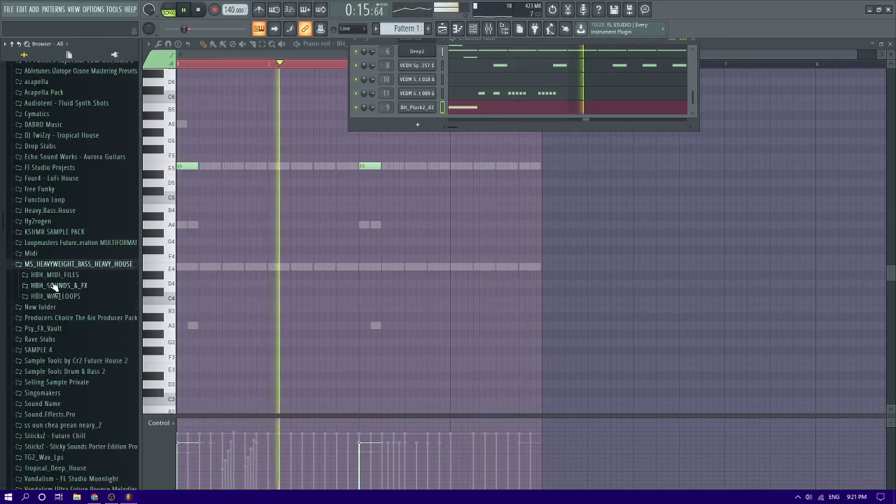
click(59, 286)
click(67, 349)
key(space)
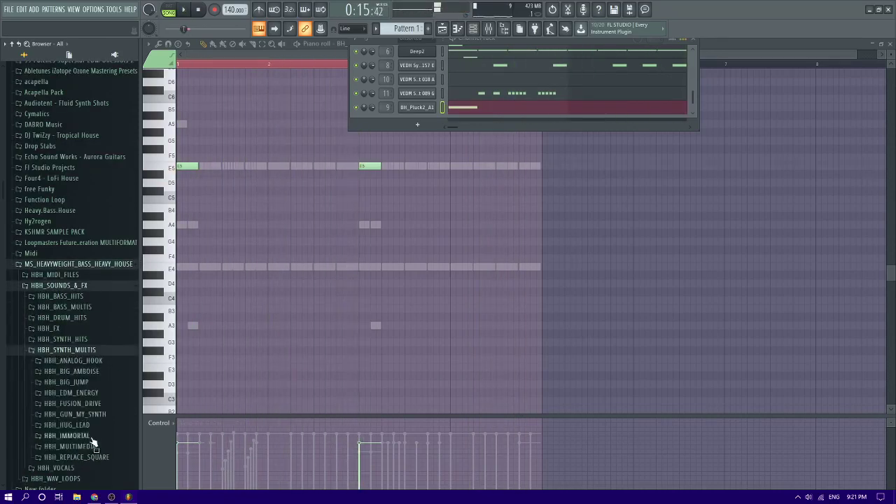
click(63, 318)
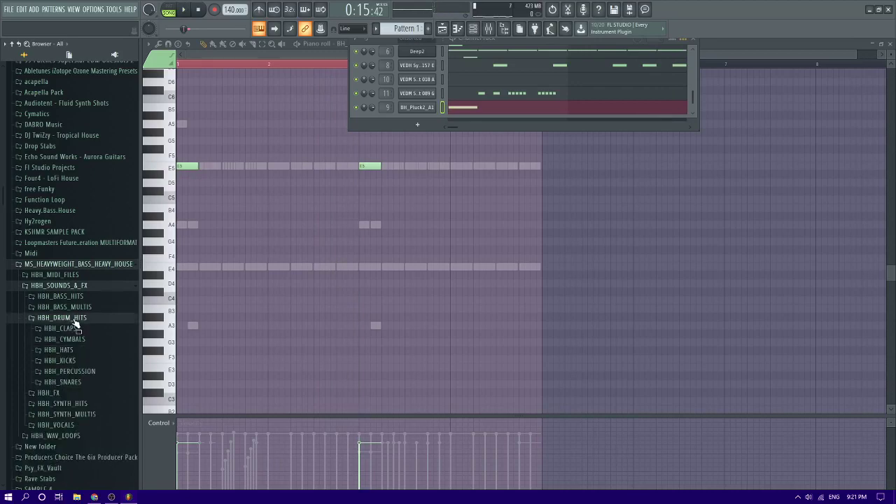
click(70, 404)
scroll(71, 371, down, 3)
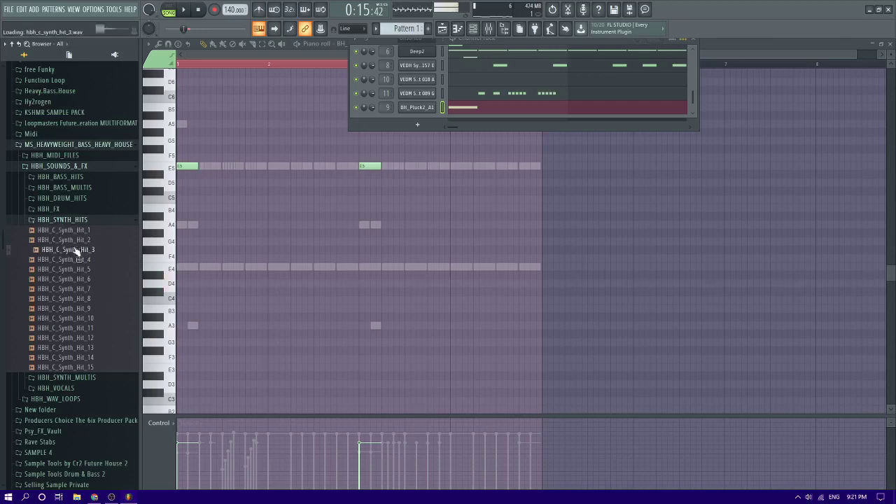
- Audition several FX hits in the HBH_FX folder and look inside HBH_DRUM_HITS
click(76, 209)
click(80, 308)
click(79, 347)
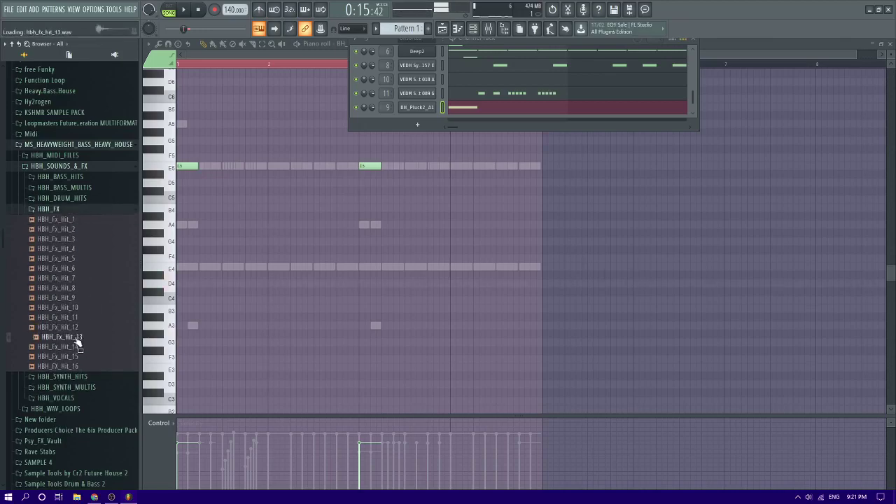
click(76, 308)
click(75, 297)
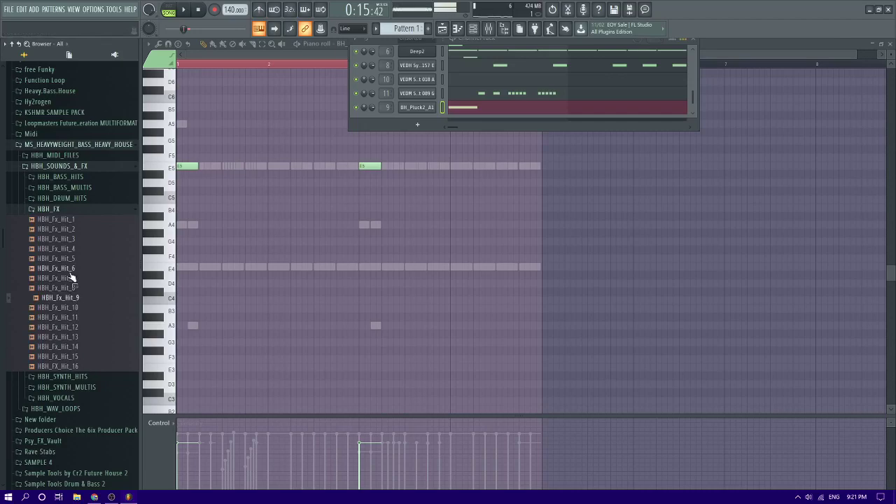
click(78, 198)
- Play the song while viewing the arrangement in the playlist, and stop playback
key(space)
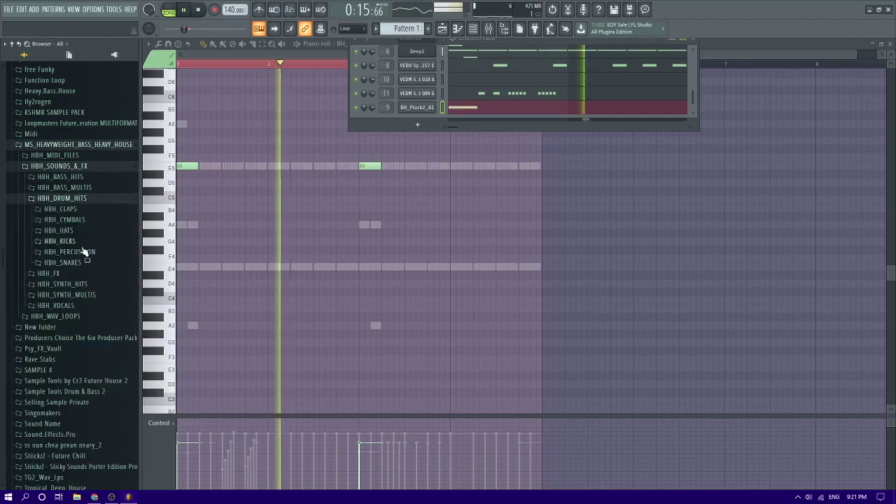
scroll(68, 297, down, 9)
click(444, 32)
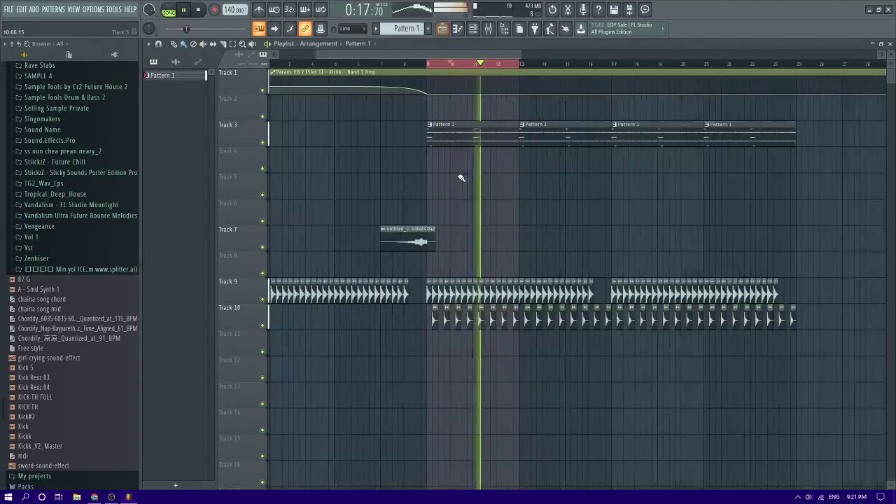
scroll(432, 190, down, 5)
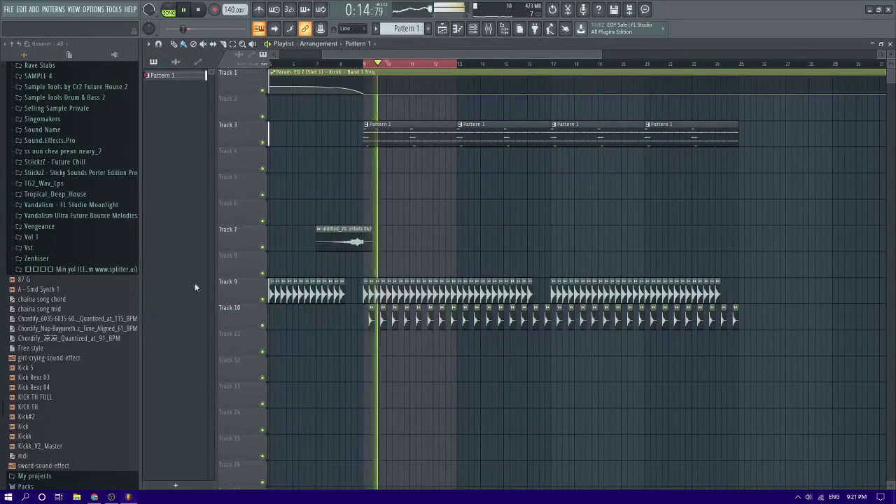
key(space)
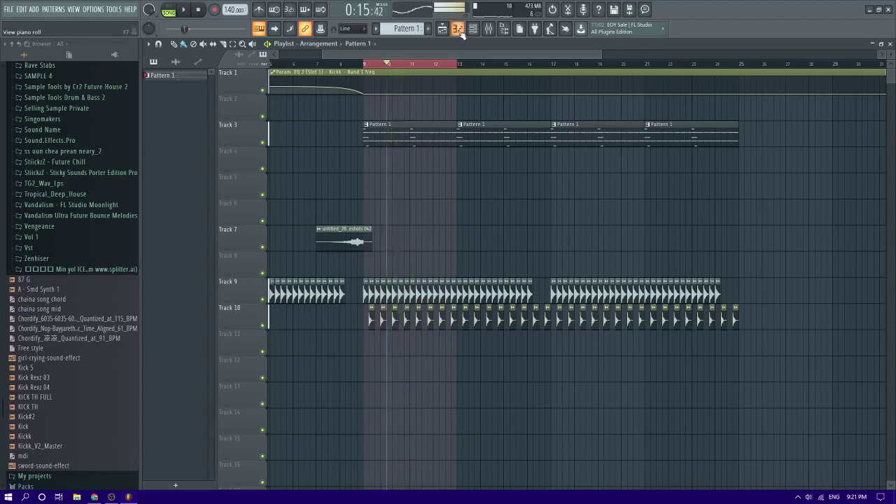
- Reopen the piano roll, switch to VEDM Synth Shot 089 G's notes and listen to them in the song
click(458, 29)
key(space)
key(space)
right_click(261, 167)
right_click(261, 168)
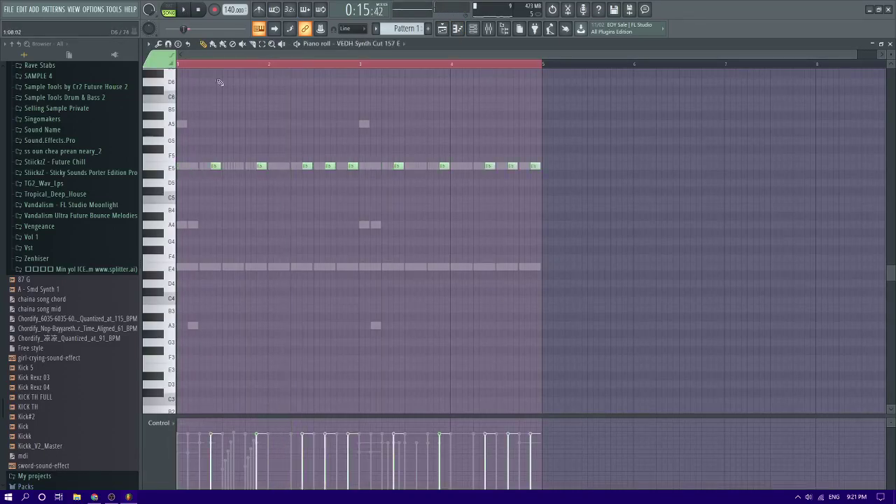
double_click(250, 168)
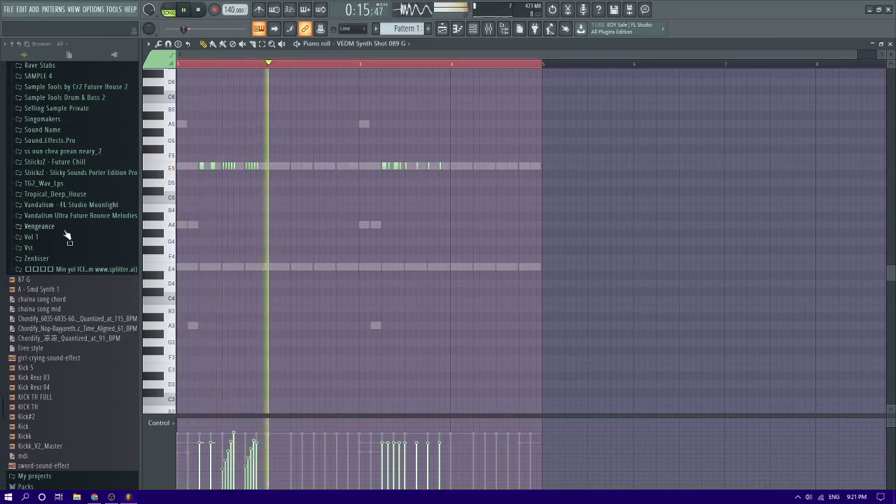
key(space)
- Show the mixer and channel rack and try to add Ozone 9 as a new channel
click(488, 29)
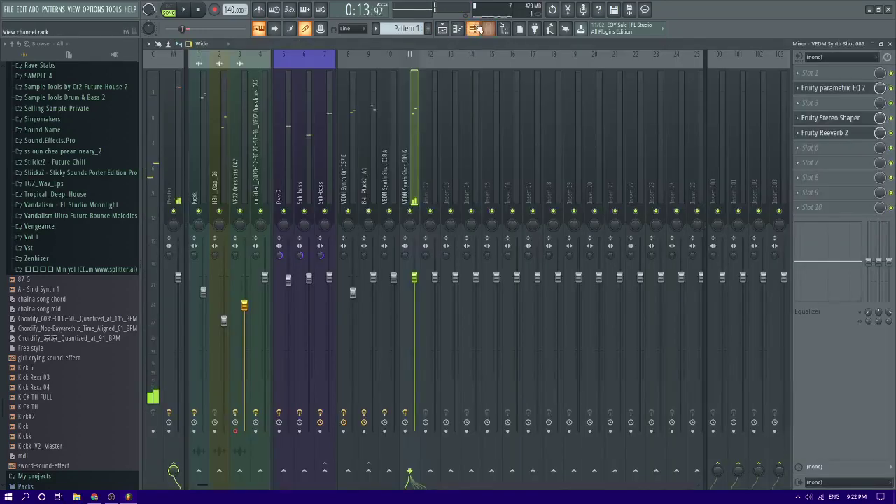
click(472, 28)
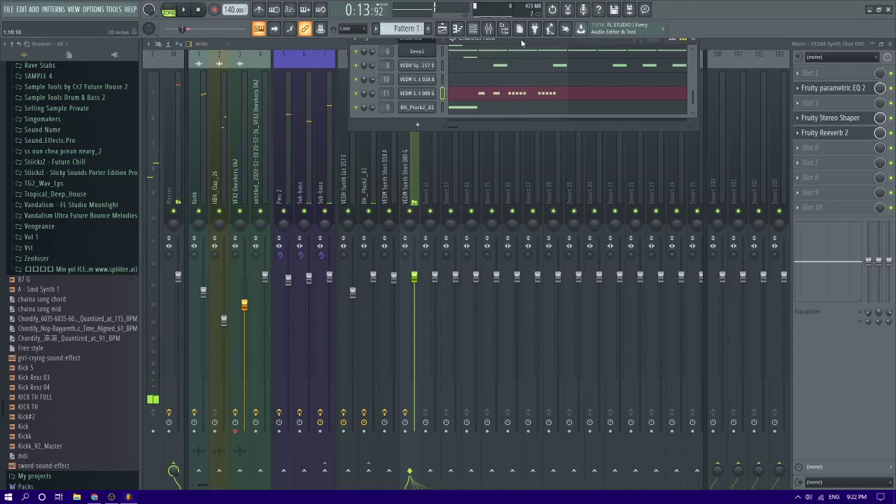
click(411, 159)
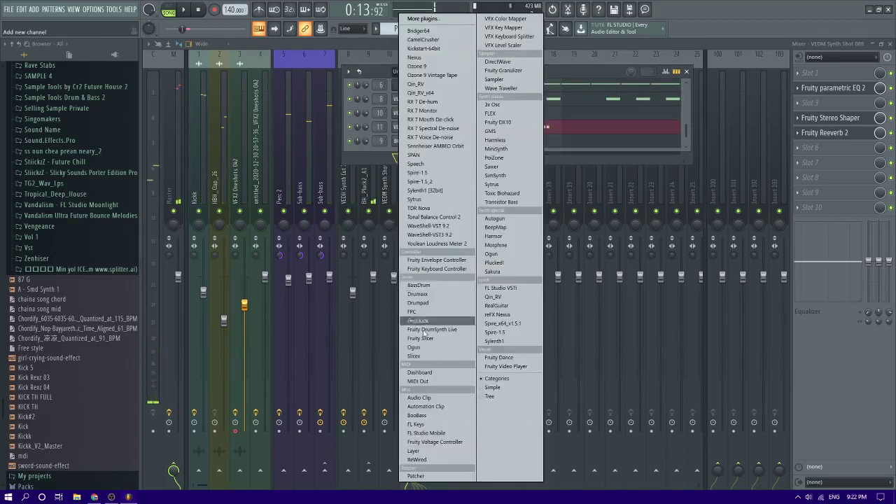
click(419, 66)
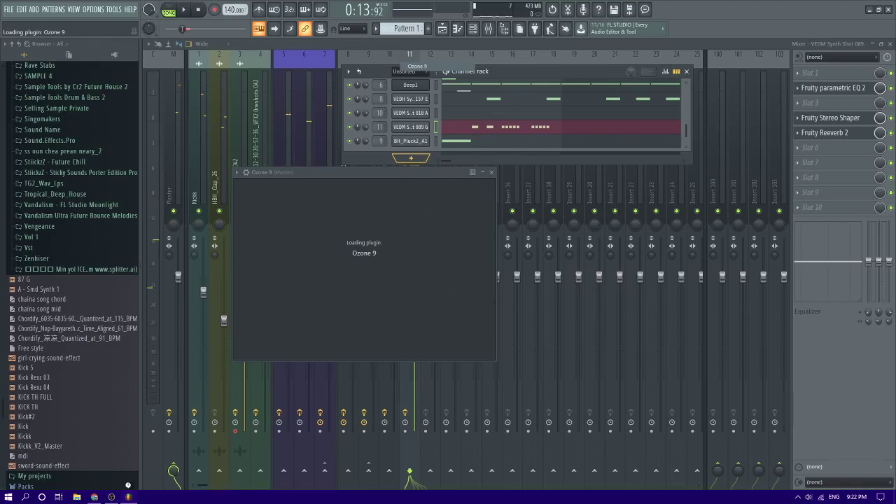
- Switch to Facebook Live Producer in Chrome, check the stream's comments and notifications, and return to FL Studio
click(95, 497)
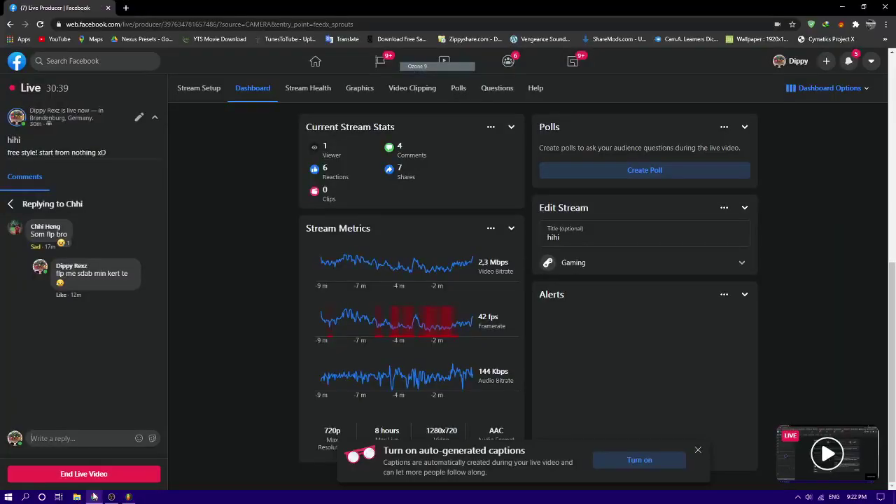
click(12, 205)
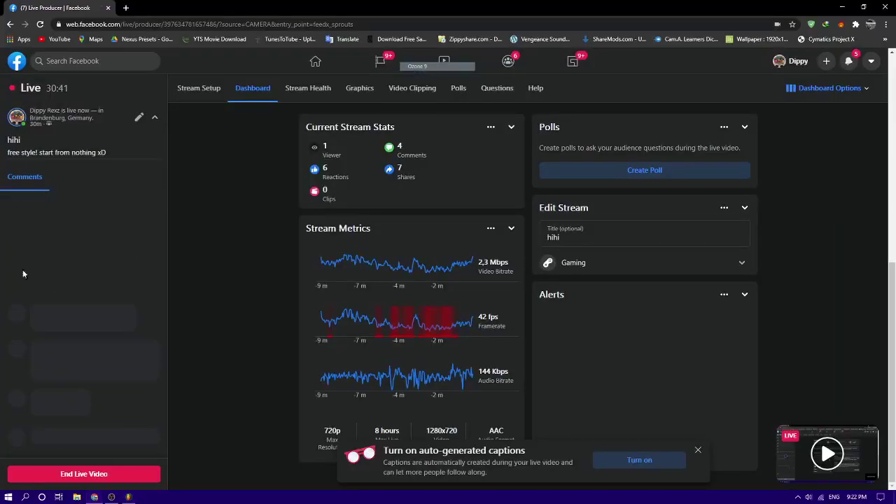
click(849, 63)
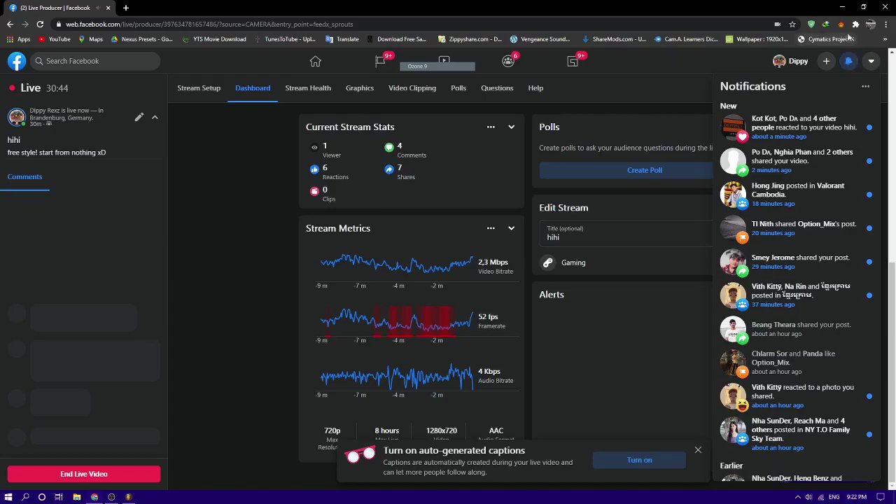
click(843, 7)
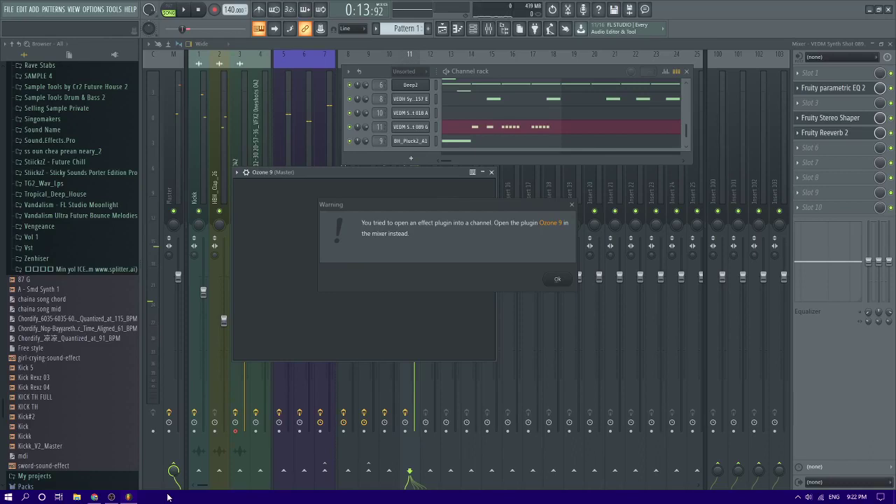
- Dismiss the Ozone 9 warnings and replace the new Ozone 9 channel with the Spire-1.5 synth
click(555, 277)
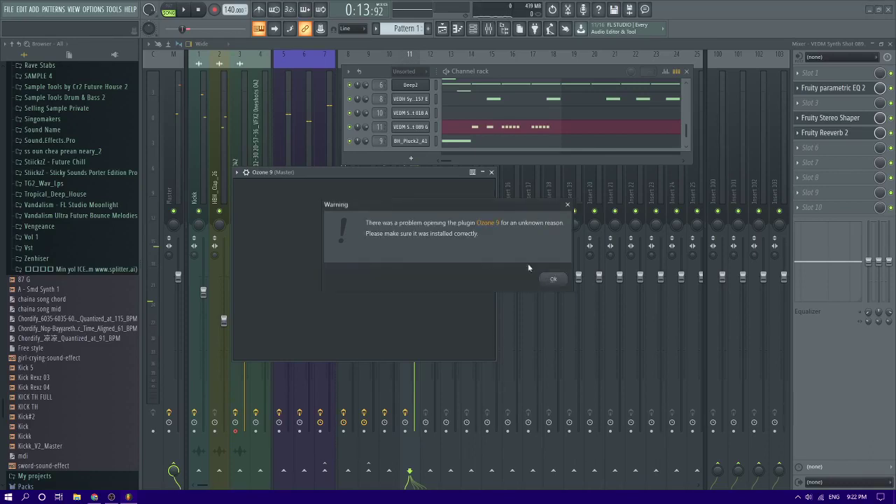
click(557, 278)
right_click(425, 147)
mouse_move(448, 212)
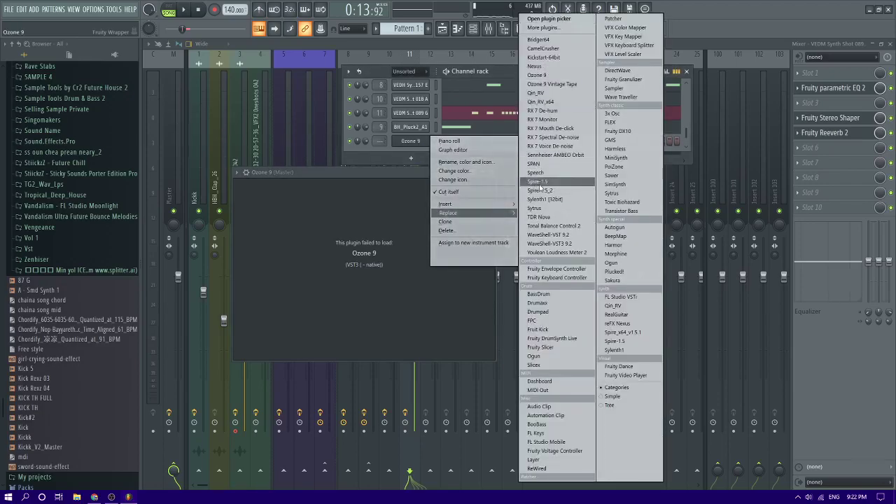
click(538, 182)
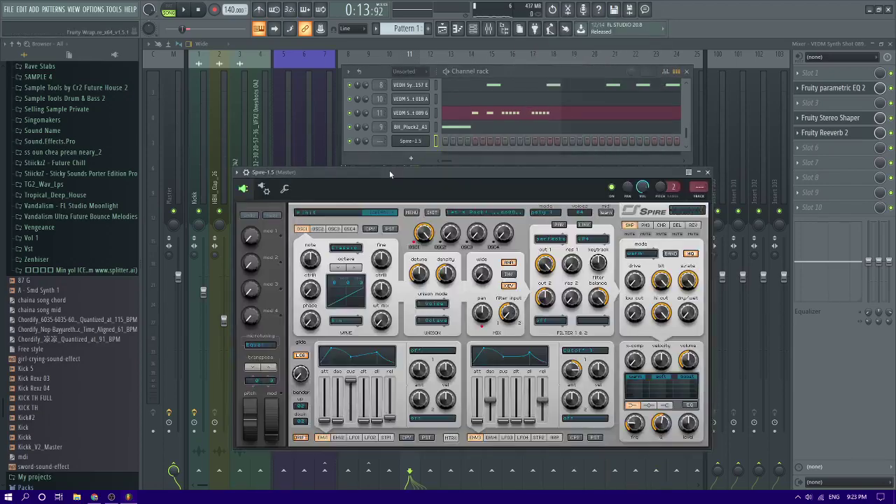
- Open Spire's preset library, filter it to favorites, and load BSQ Bassline 2.0 from the User Library
click(352, 212)
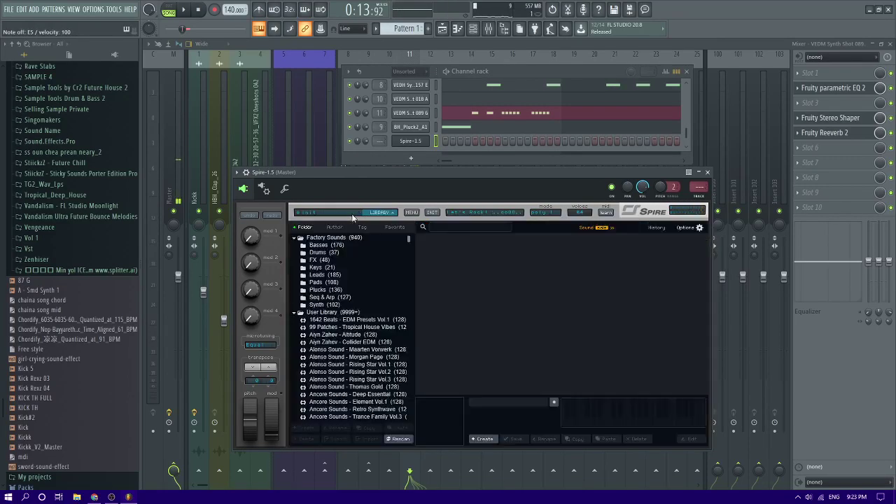
click(335, 227)
click(394, 227)
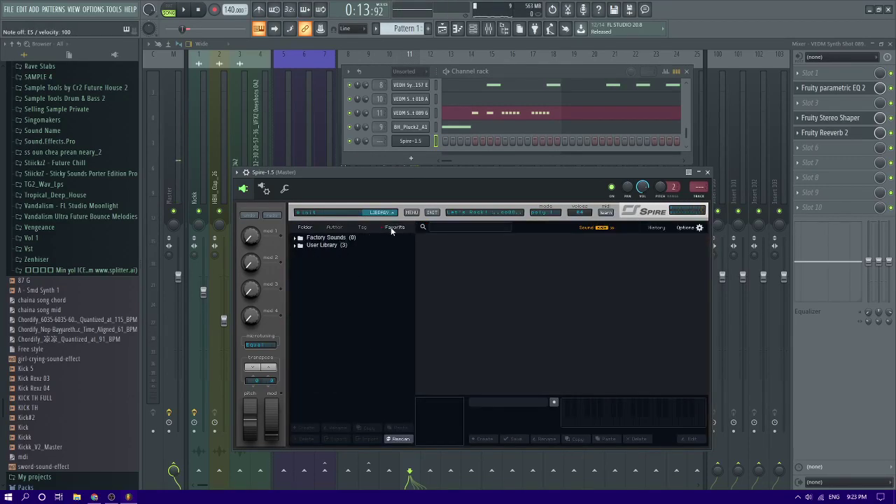
click(328, 246)
click(434, 245)
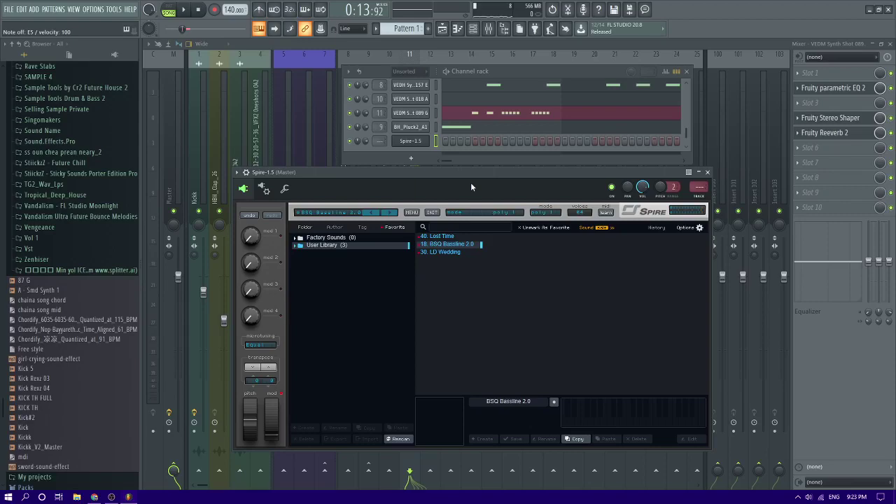
- Open the Spire-1.5 channel's piano roll, and bring the channel rack and Spire's window back over it
key(F7)
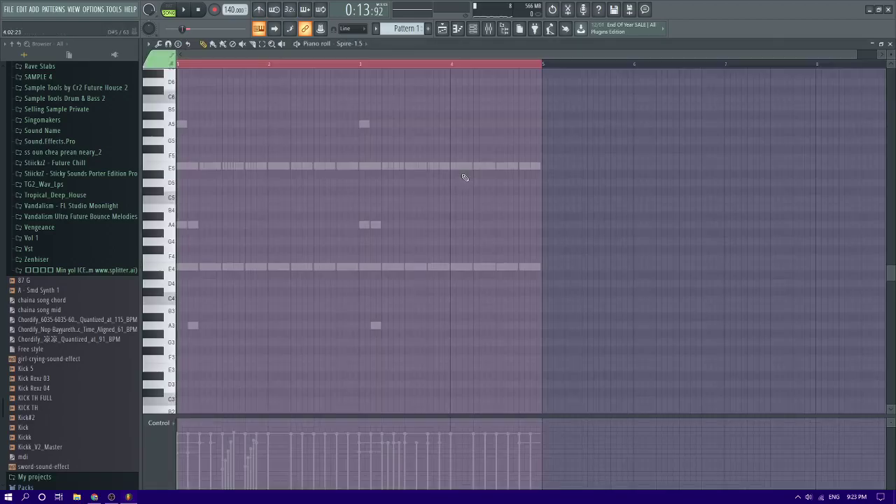
click(460, 31)
click(443, 30)
click(474, 29)
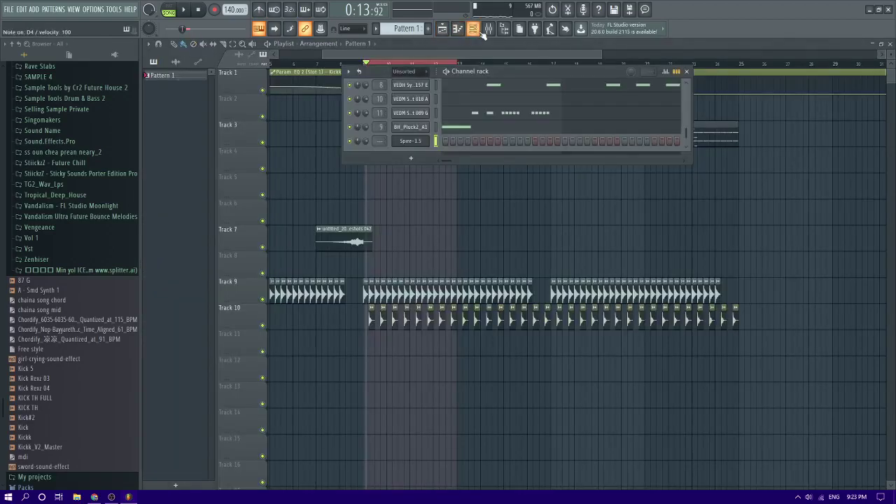
right_click(422, 143)
click(442, 142)
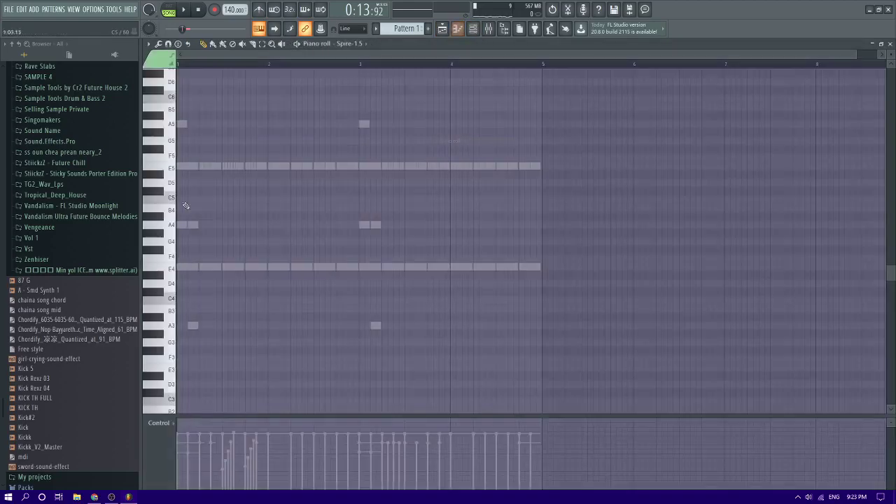
click(473, 28)
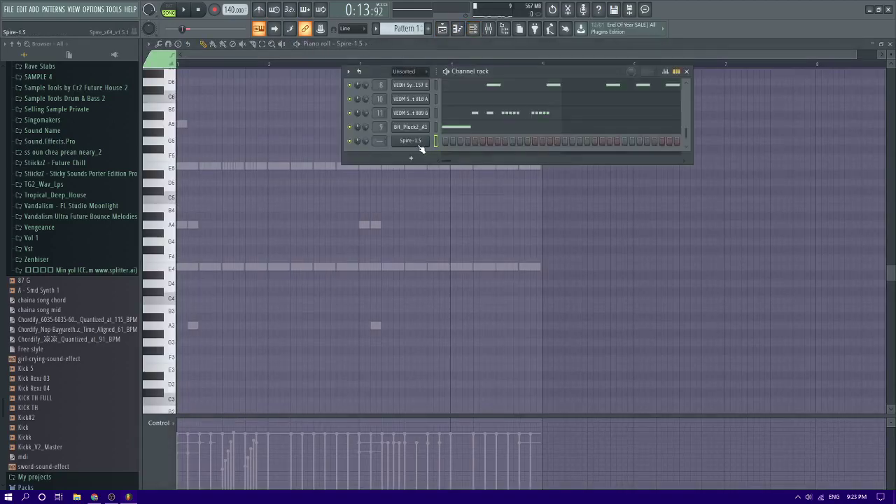
click(413, 141)
drag(362, 174, 406, 163)
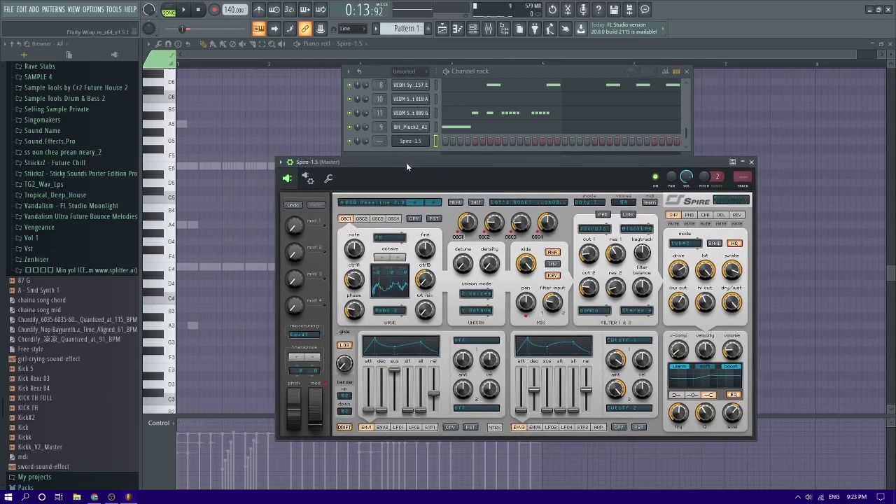
- Reopen Spire's preset library, load BA Deep Slam 1, and play a few notes to hear it
click(396, 204)
click(491, 251)
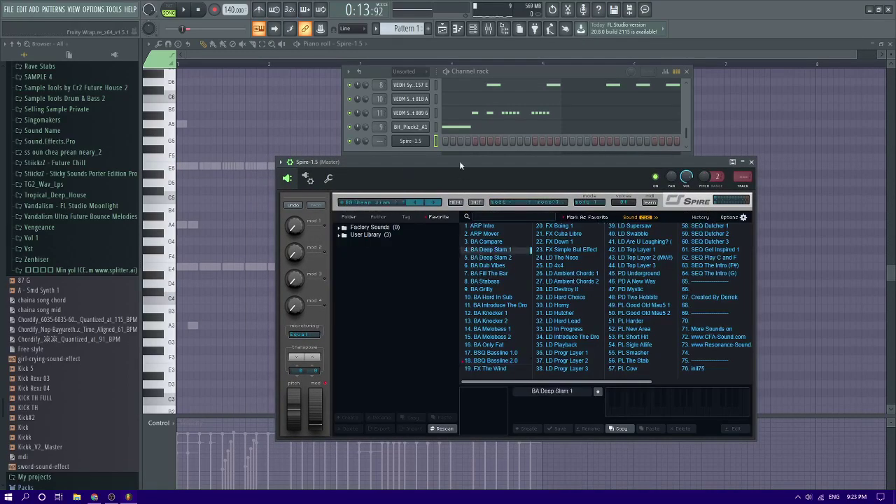
mouse_move(460, 161)
mouse_down()
mouse_move(485, 171)
mouse_move(475, 168)
mouse_up()
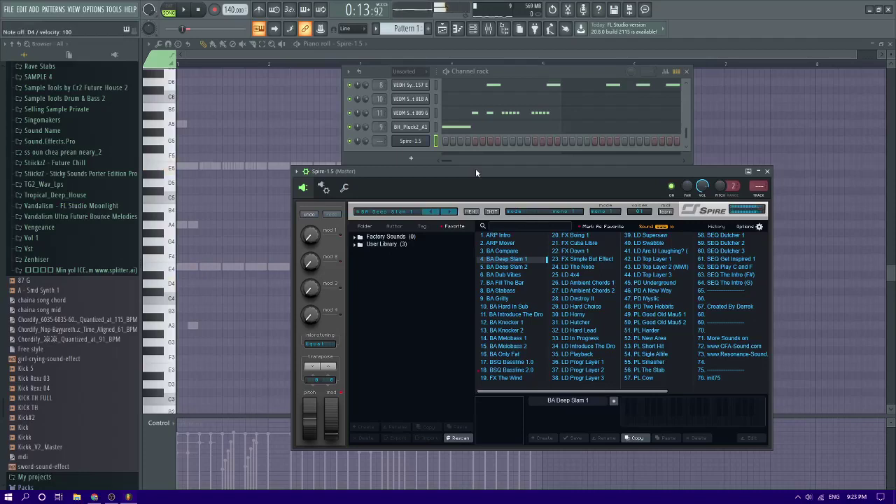
key(x)
key(x)
key(e)
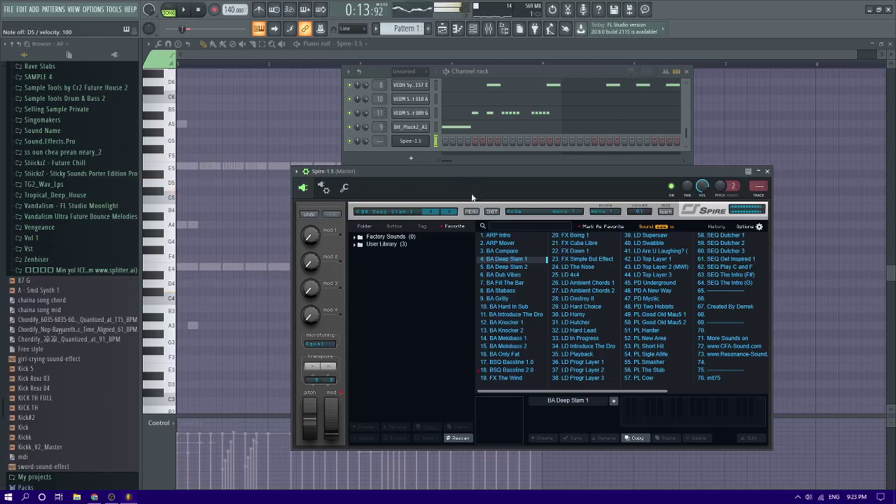
- Audition the BA Fill The Bar and LD Horny presets in Spire
click(502, 283)
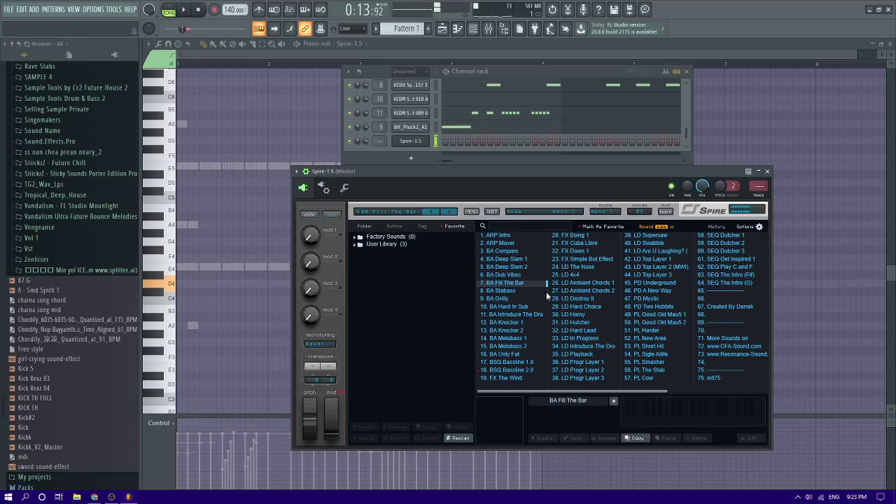
click(578, 315)
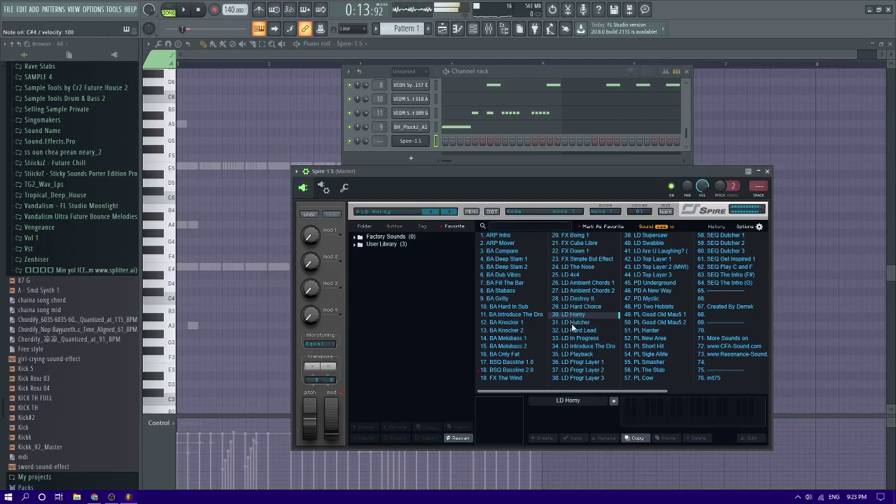
scroll(57, 243, up, 5)
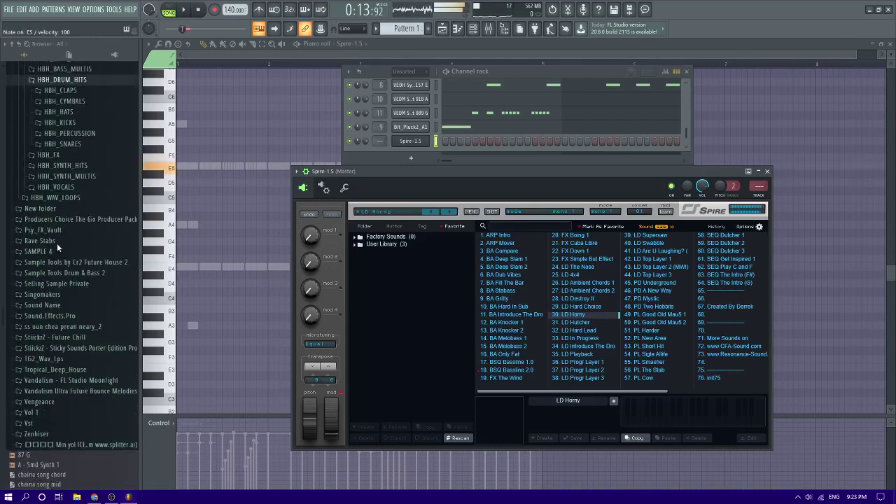
scroll(52, 233, up, 5)
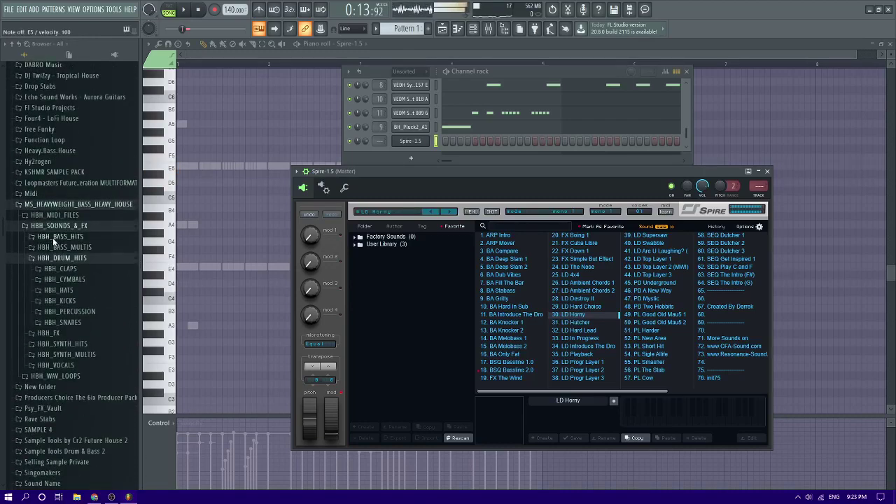
- Audition Spire's LD In Progress and LD Progr Layer 1 presets with played notes, and load LD The Nose
click(553, 339)
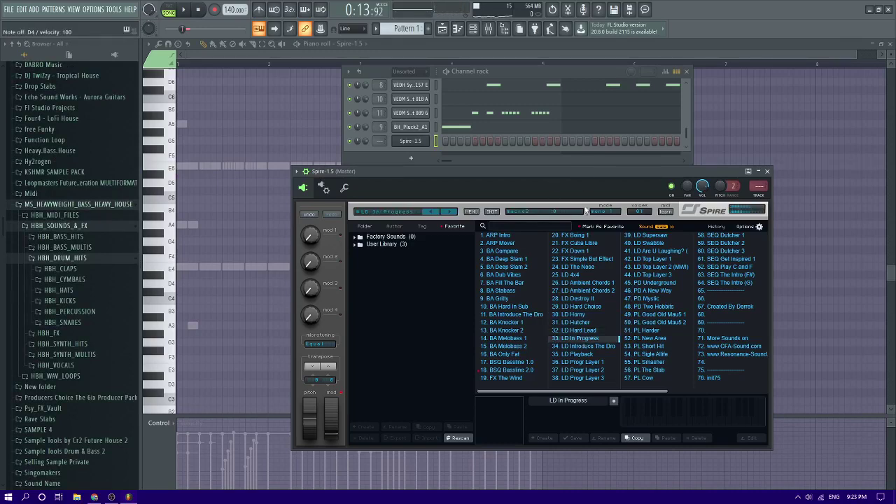
key(e)
key(x)
key(x)
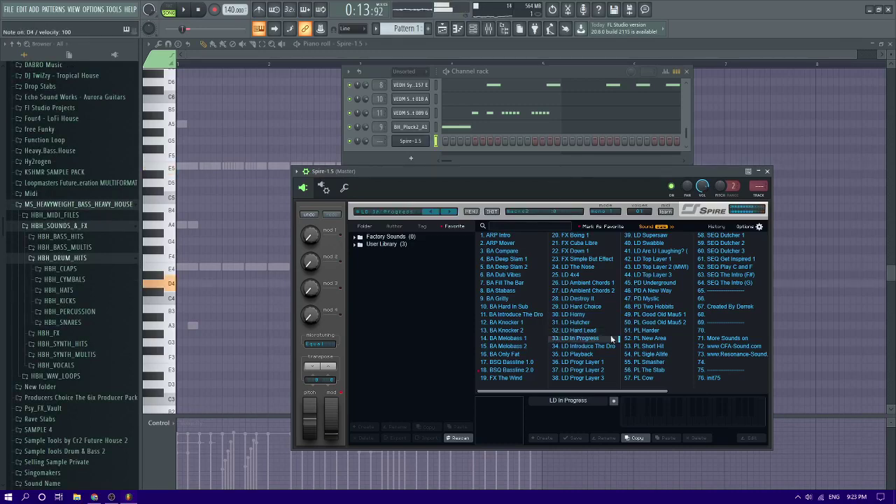
click(578, 362)
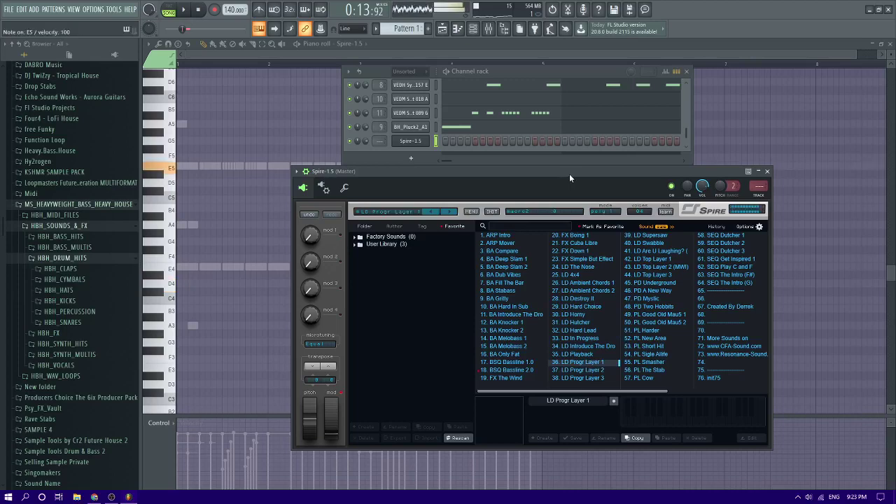
click(576, 267)
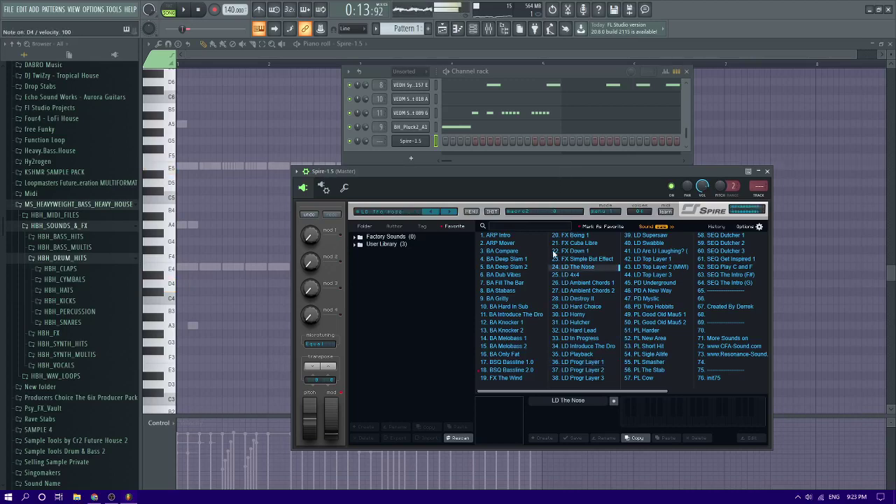
- Switch to a new empty Pattern 2 and open the Midi folder under My Package in the browser
click(428, 28)
key(Return)
scroll(76, 234, up, 7)
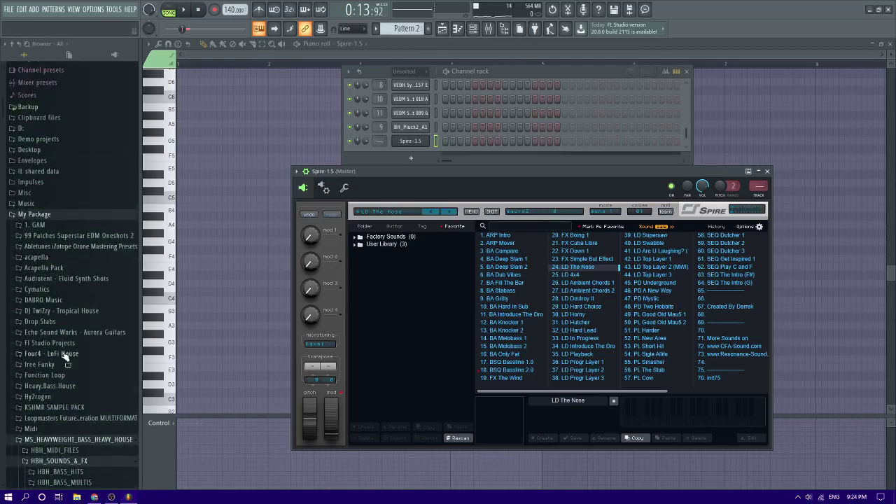
click(32, 429)
- Look through the Midi folder's files and its CHORD and Black Pink Project subfolders for a melody
scroll(56, 120, up, 4)
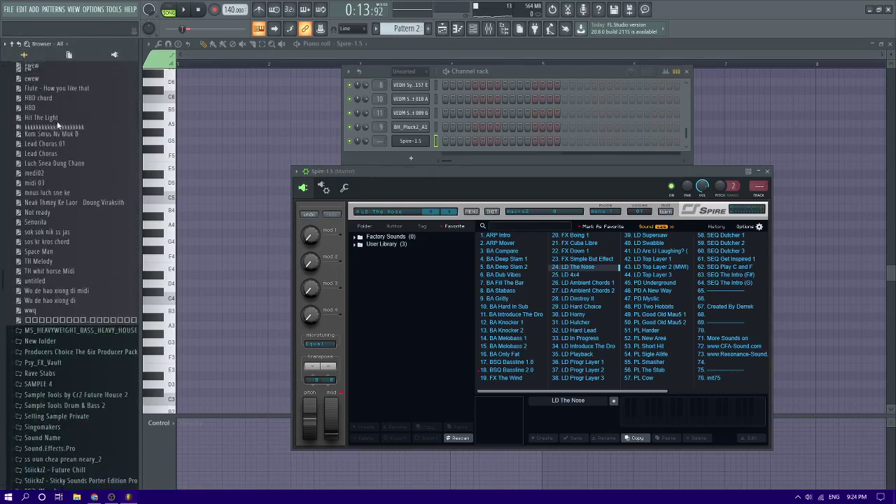
scroll(50, 119, up, 2)
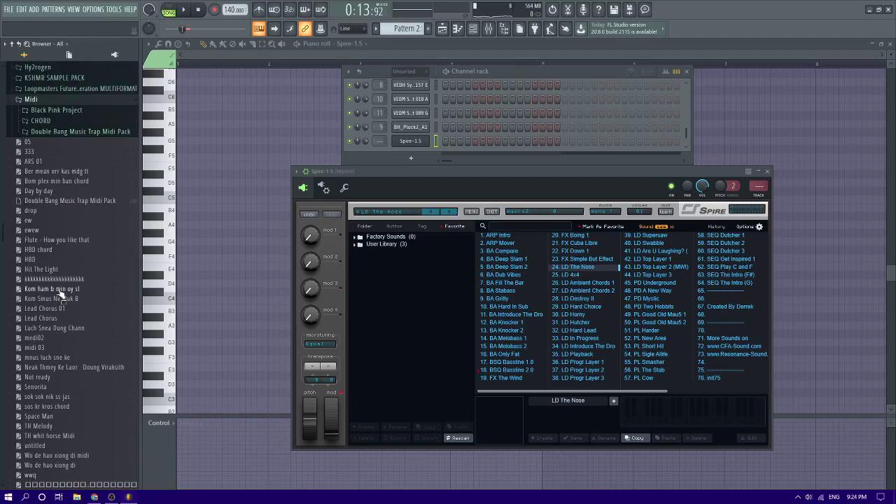
scroll(60, 292, down, 3)
scroll(81, 341, up, 3)
scroll(67, 308, down, 3)
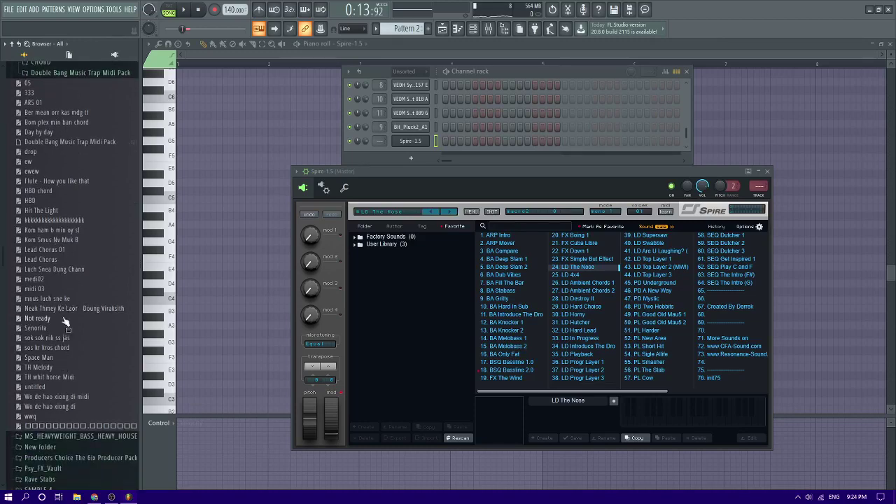
scroll(56, 322, up, 6)
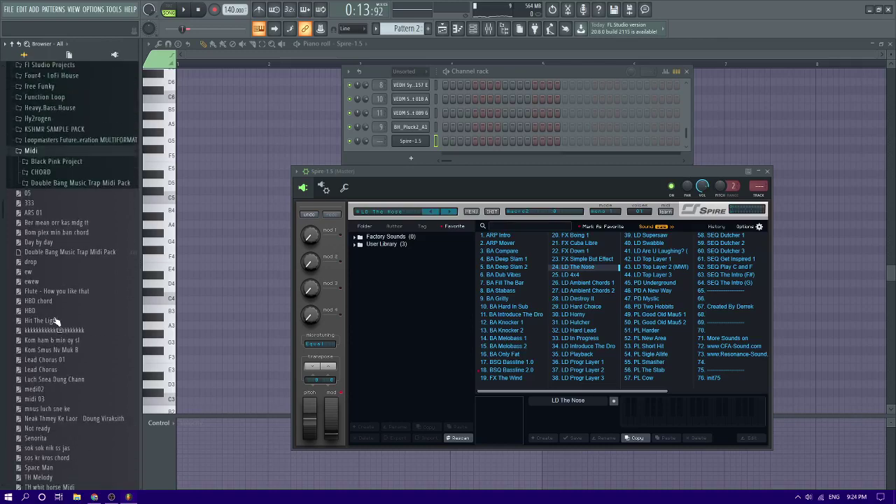
click(48, 180)
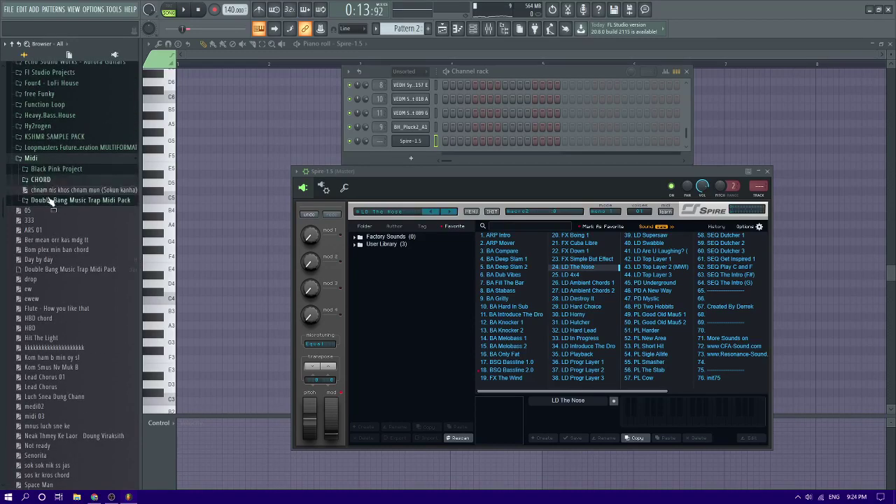
click(48, 180)
click(50, 180)
scroll(62, 204, down, 10)
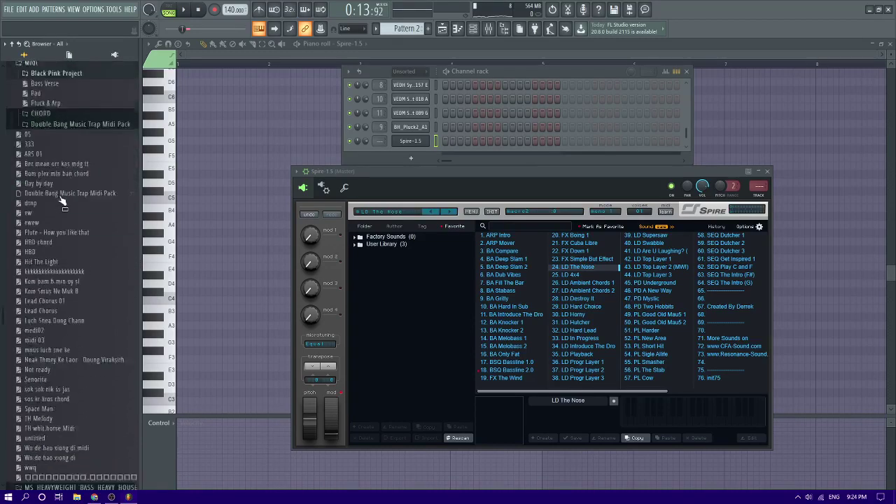
- Import the Senorita MIDI file into Spire-1.5's piano roll and play the pattern
click(368, 64)
scroll(150, 301, down, 2)
scroll(149, 301, down, 1)
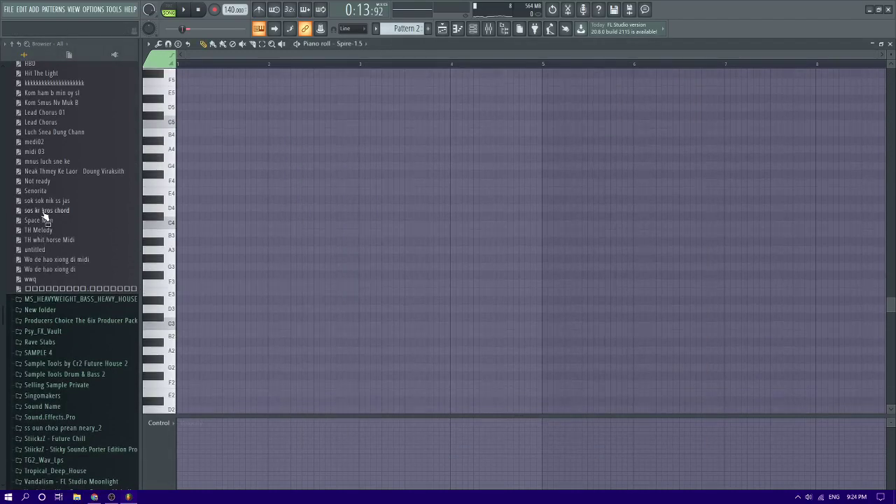
drag(36, 198, 322, 184)
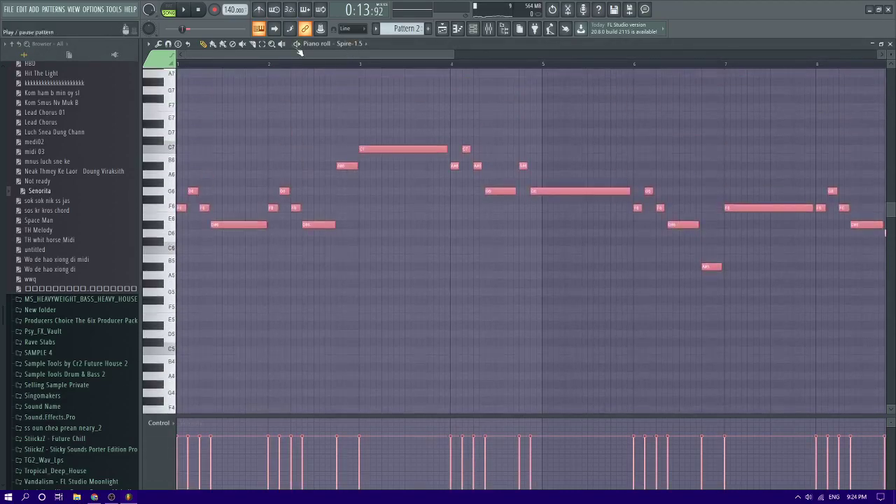
key(space)
ctrl+click(246, 255)
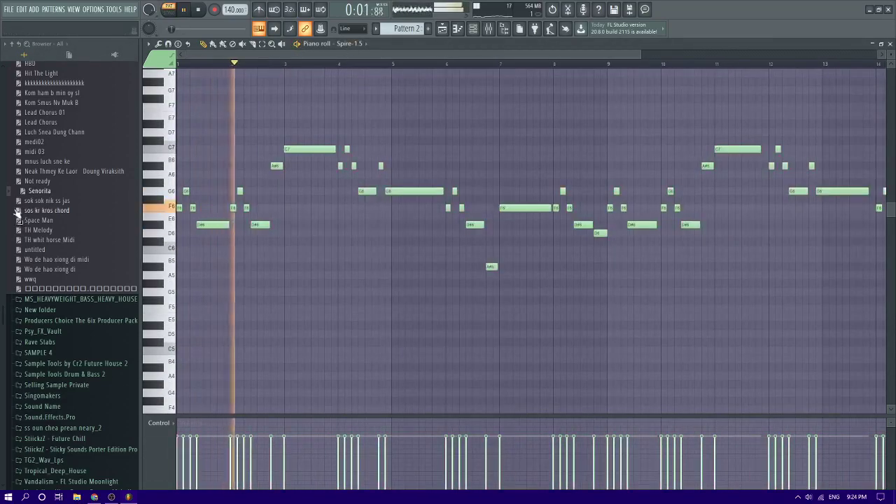
- Replace the Spire-1.5 notes with the Hit The Light MIDI file during playback
scroll(77, 223, up, 2)
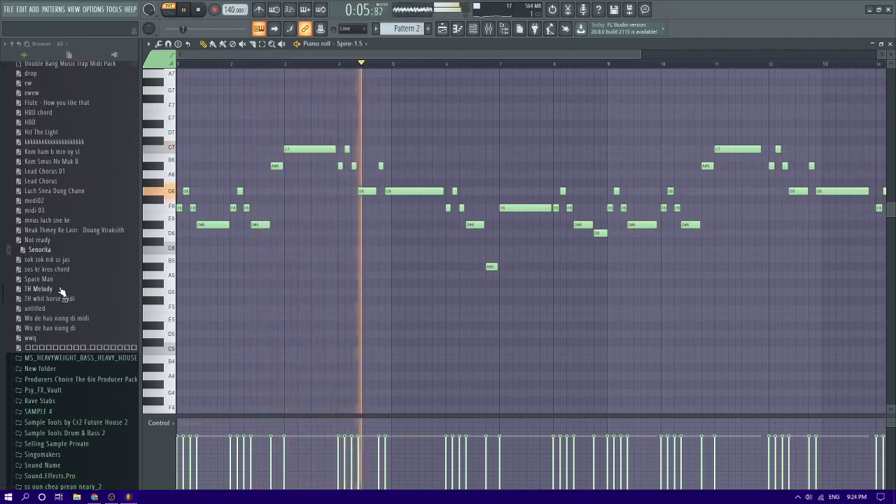
scroll(67, 320, up, 4)
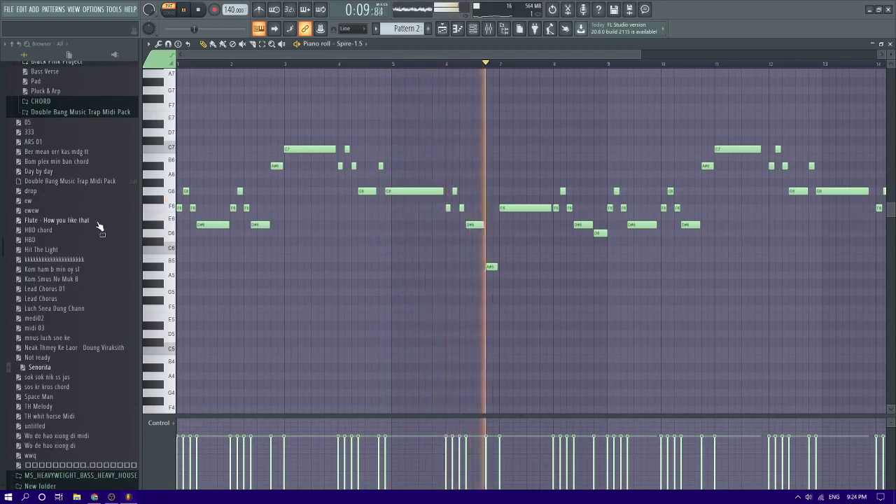
drag(63, 250, 276, 226)
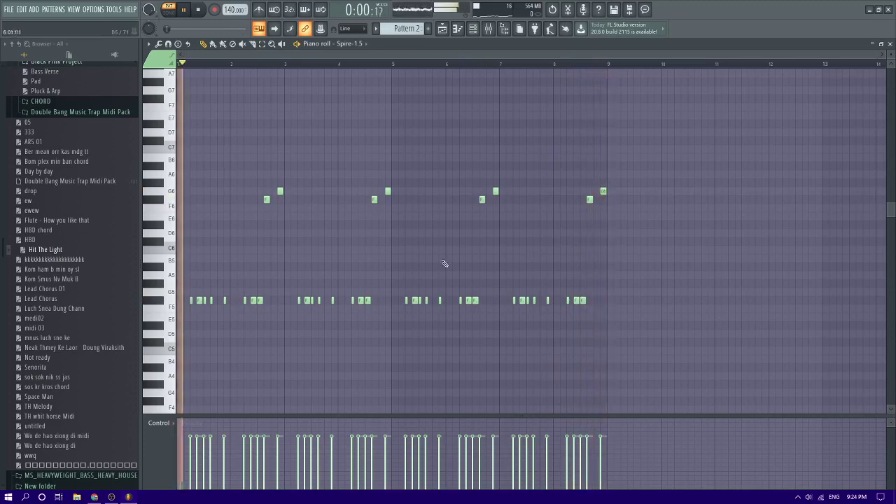
- Reopen Spire-1.5 and audition its lead presets from LD Destroy II onward over the looping pattern, ending with playback stopped
scroll(207, 241, up, 2)
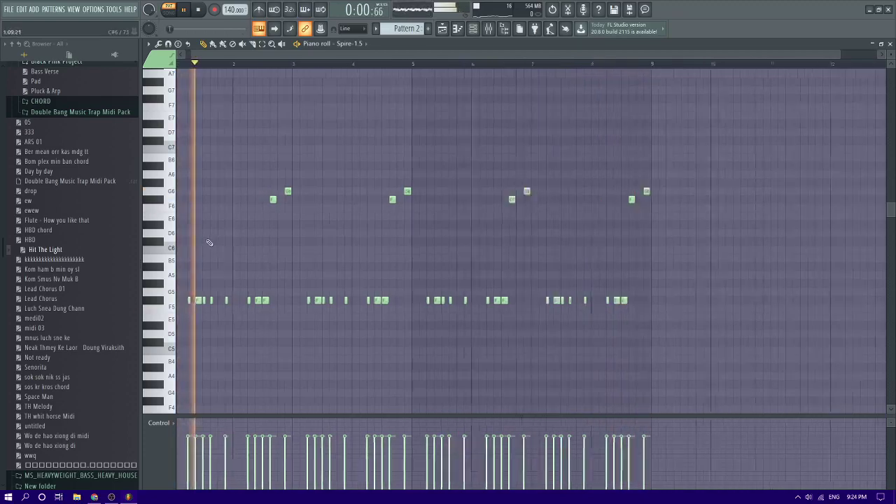
click(474, 28)
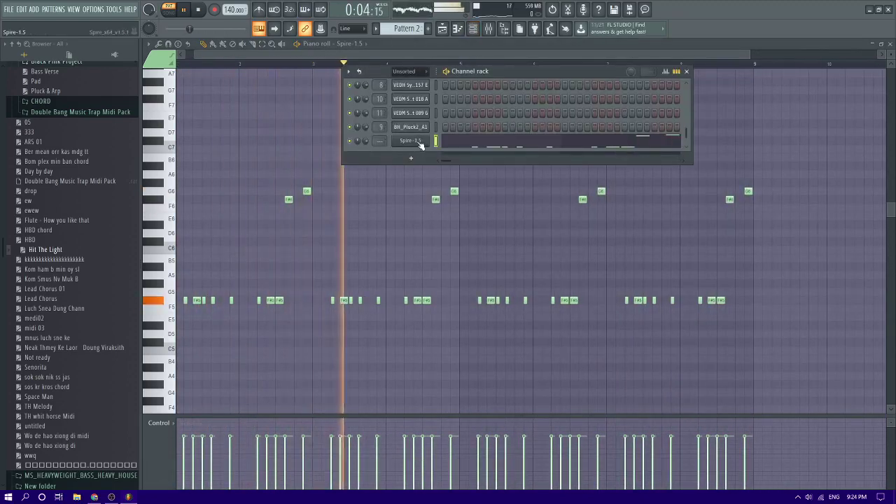
click(411, 142)
click(448, 213)
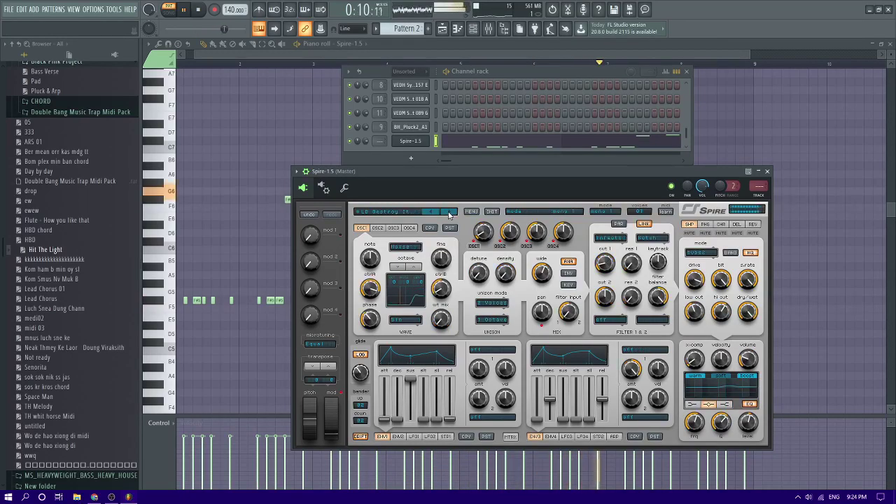
click(449, 213)
click(449, 213)
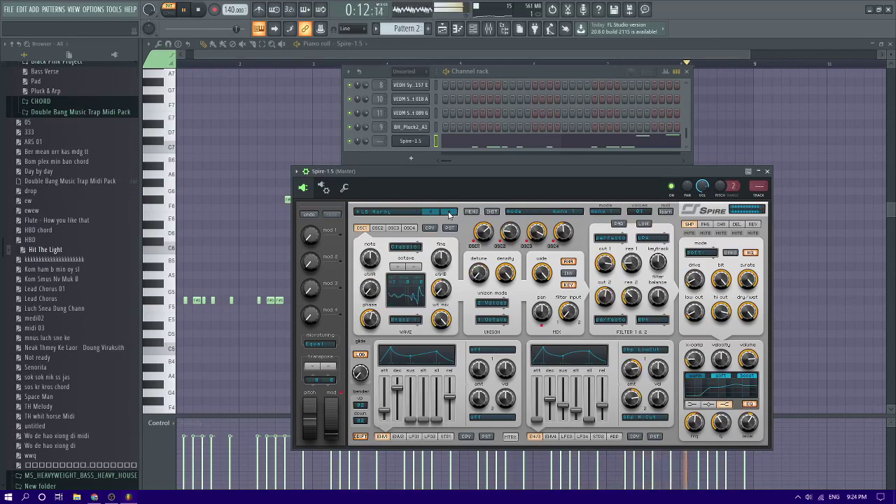
click(288, 200)
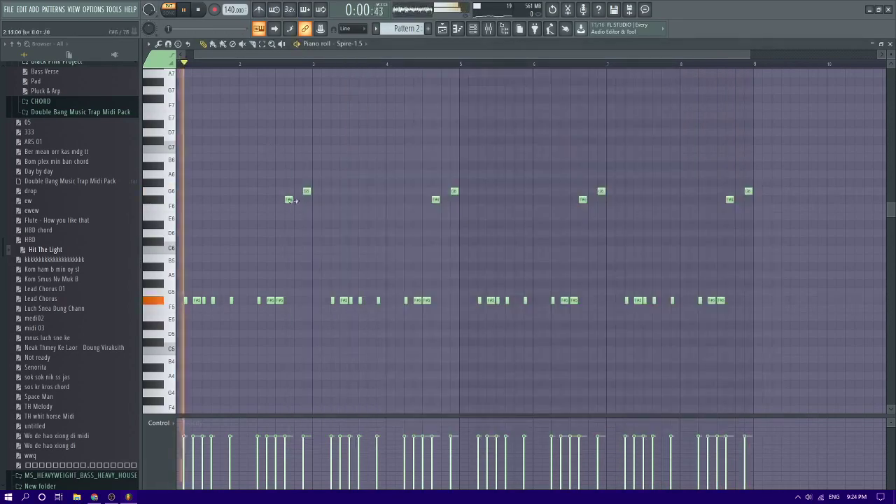
key(space)
- Save the project on DATA (D:) under the file name "fuck flp"
key(ctrl+s)
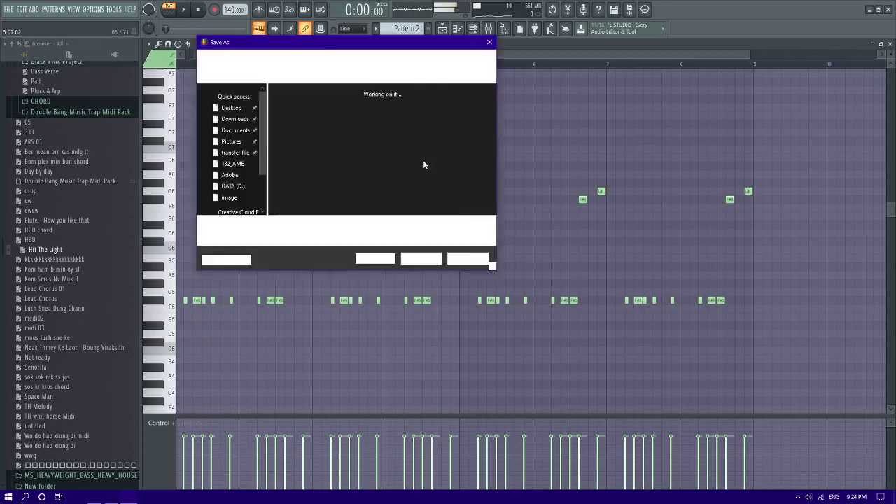
click(490, 44)
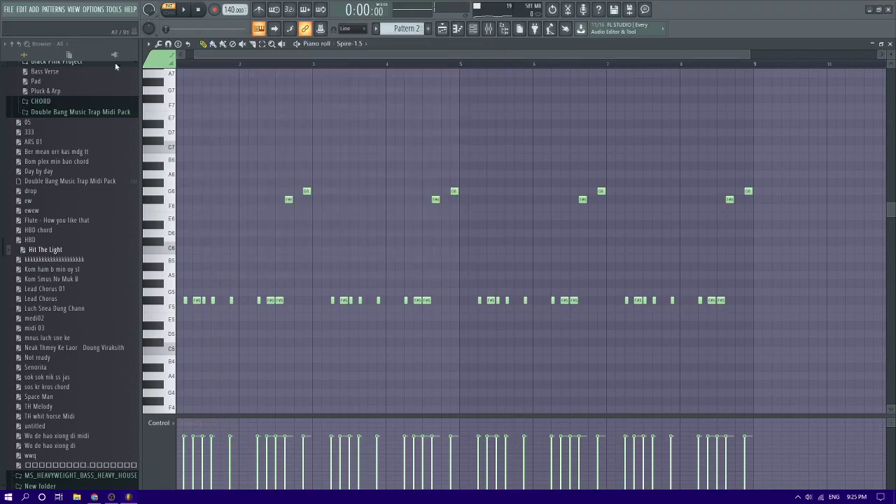
click(13, 12)
click(31, 61)
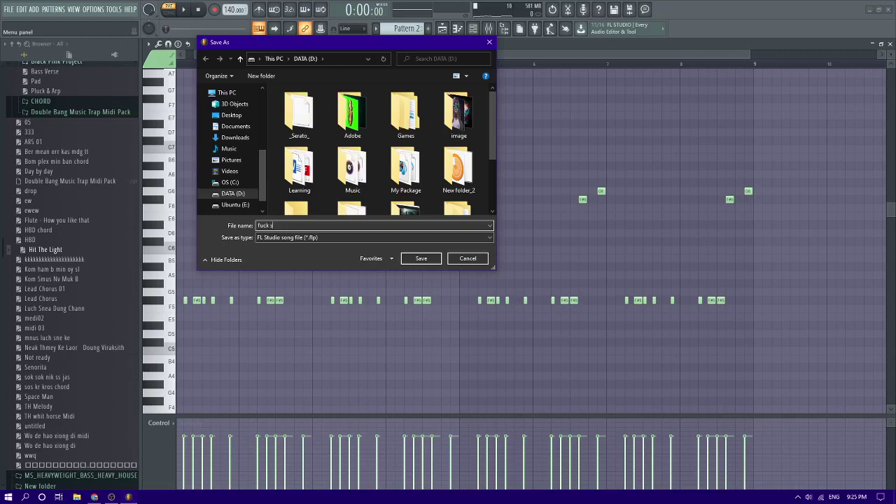
text(fuck fl)
key(Return)
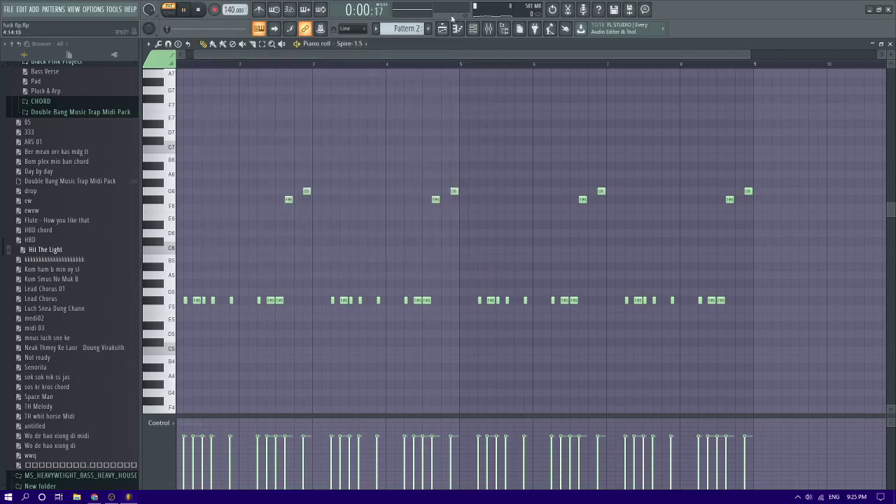
- Place Pattern 2 on Track 4 of the playlist at bar 9, playing in song mode
click(442, 28)
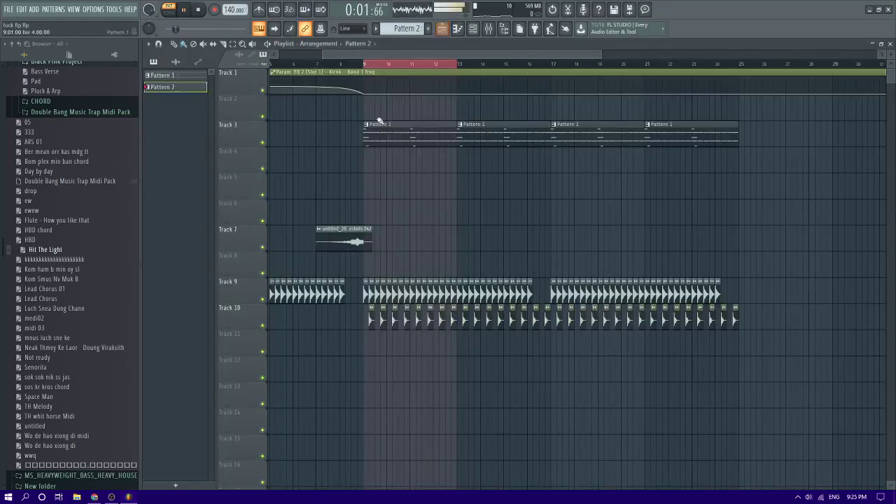
click(348, 65)
click(365, 158)
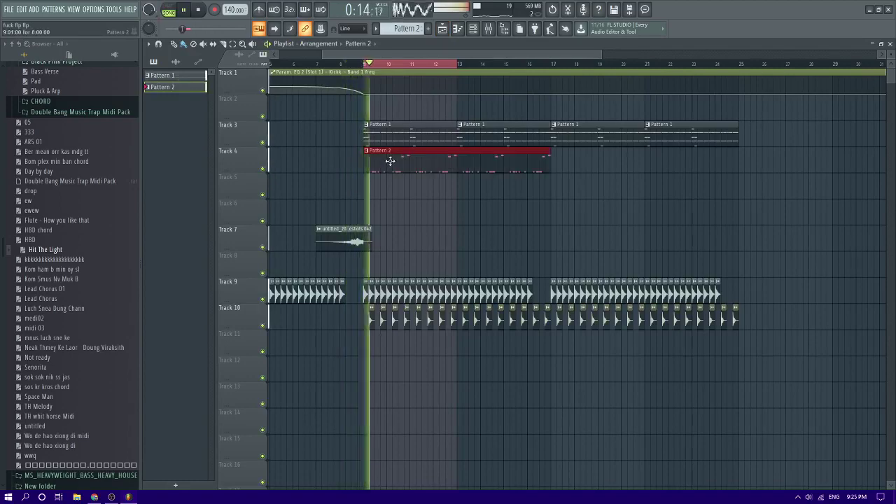
- Clear Pattern 2's imported notes and put a single short F#5 note at step 5 of bar 1
double_click(394, 163)
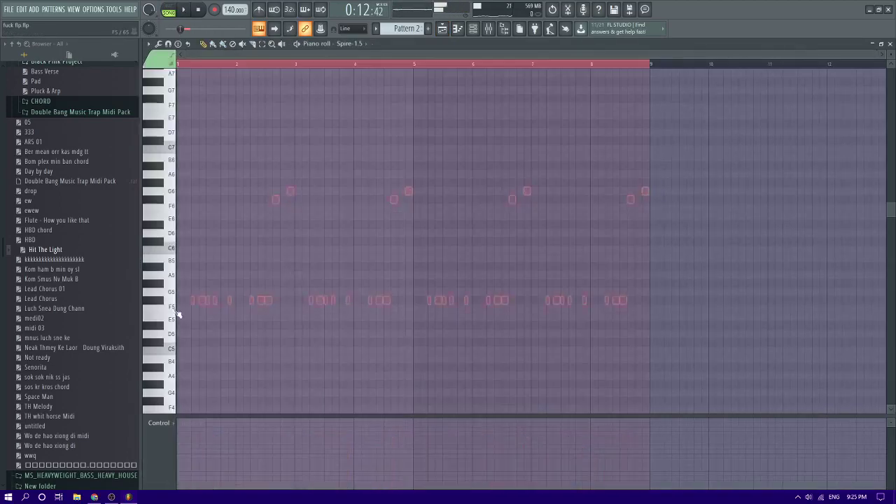
key(space)
drag(267, 300, 244, 300)
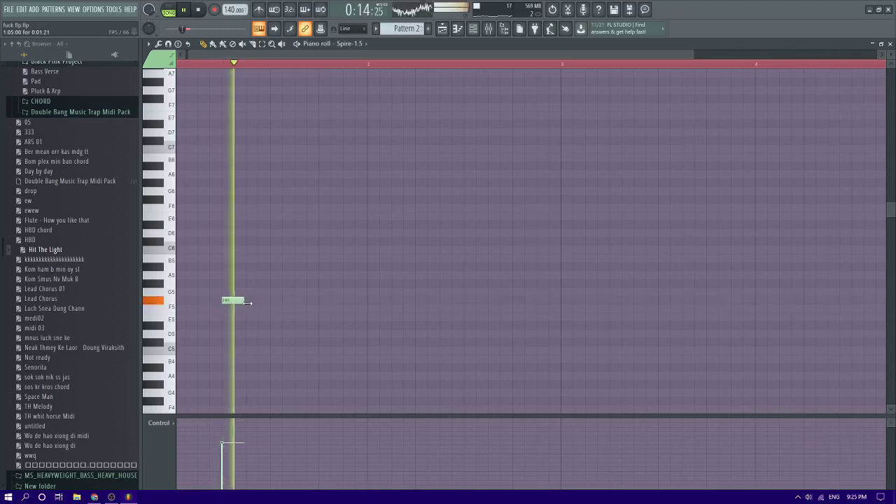
key(space)
- Stop playback and step through Spire-1.5's lead presets up to LD Introduce The Drop
click(474, 29)
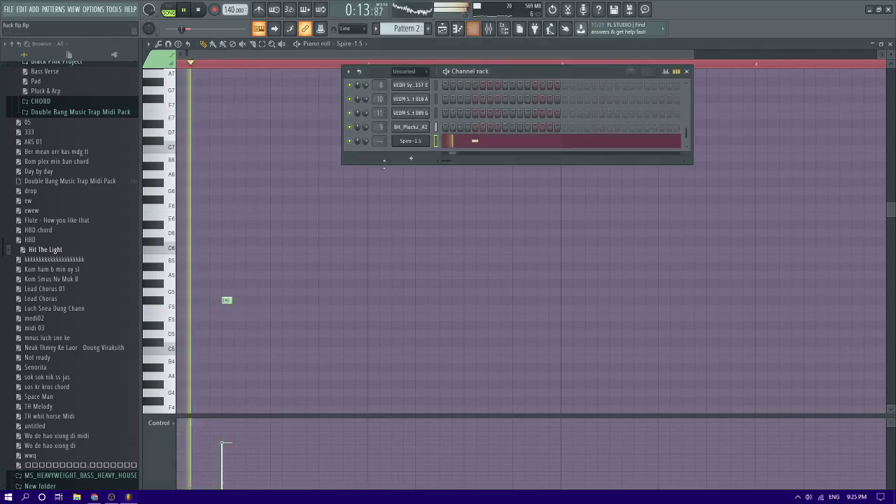
key(space)
click(411, 143)
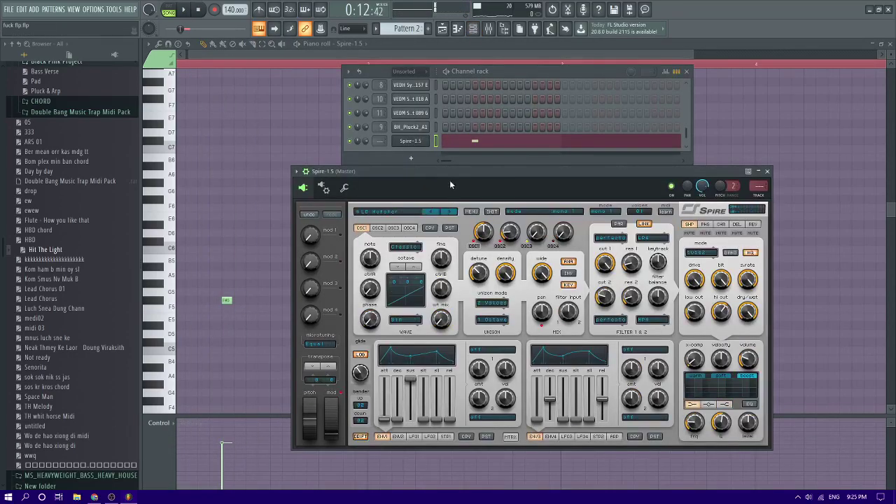
click(452, 212)
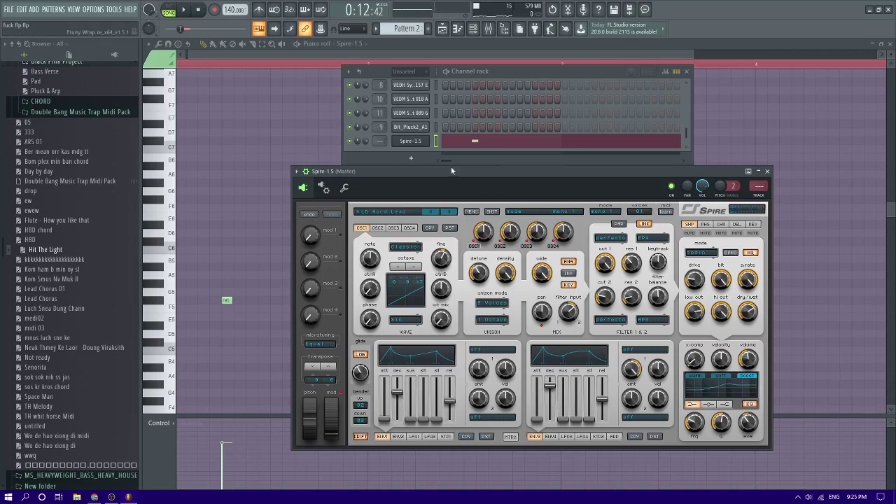
click(451, 212)
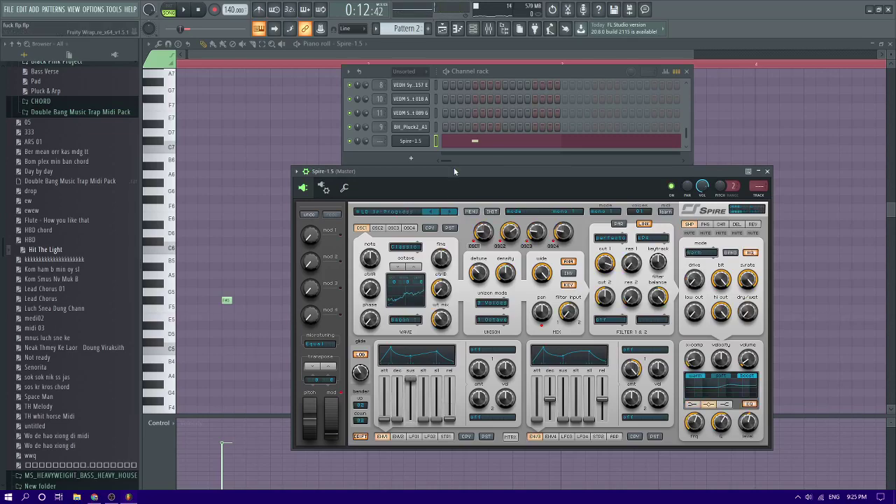
click(451, 212)
- Filter Spire's preset browser by the author Vulcan and audition presets such as BSQ Contra V, LD Geth and LD Fill It PB
click(414, 212)
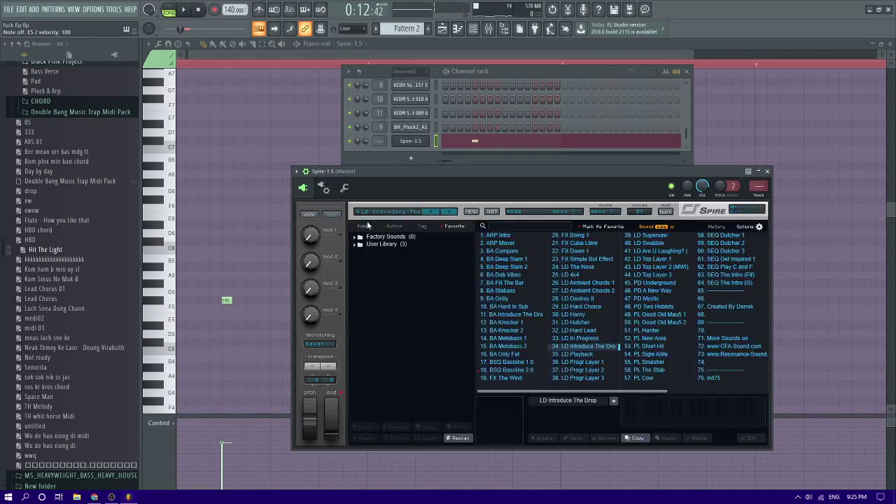
click(393, 226)
click(380, 380)
click(496, 362)
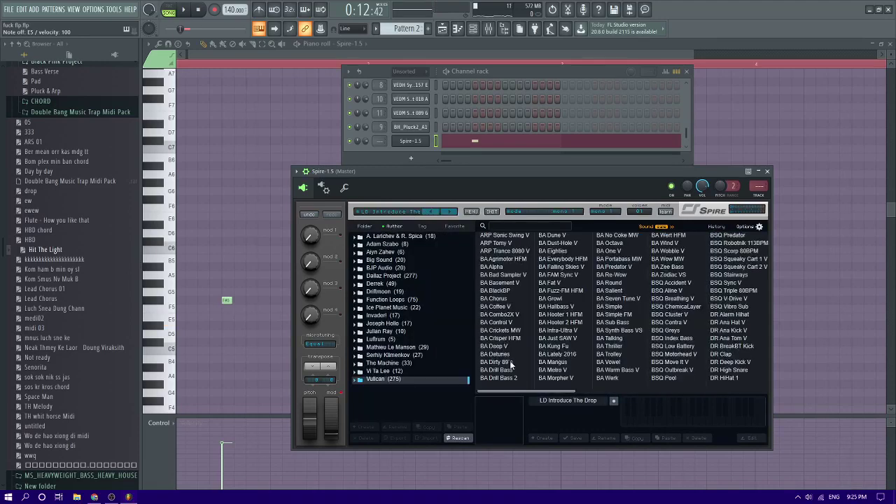
key(e)
key(e)
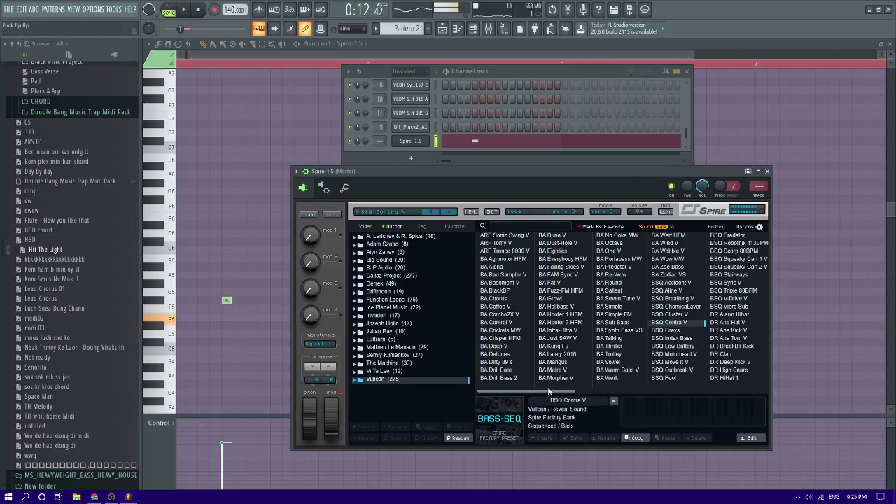
drag(548, 389, 659, 377)
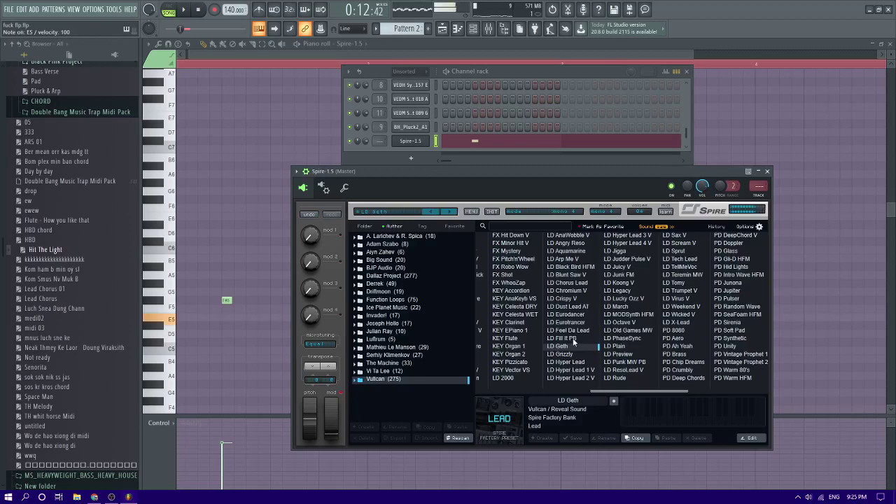
key(e)
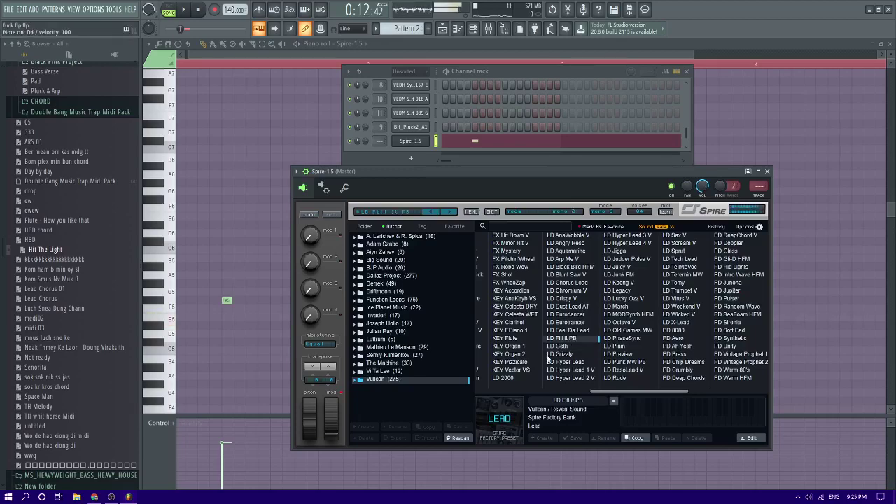
- Browse Spire's preset banks by folder and load LD - Voxer from Ancore Sounds - Deep Essential
click(366, 227)
scroll(389, 303, up, 15)
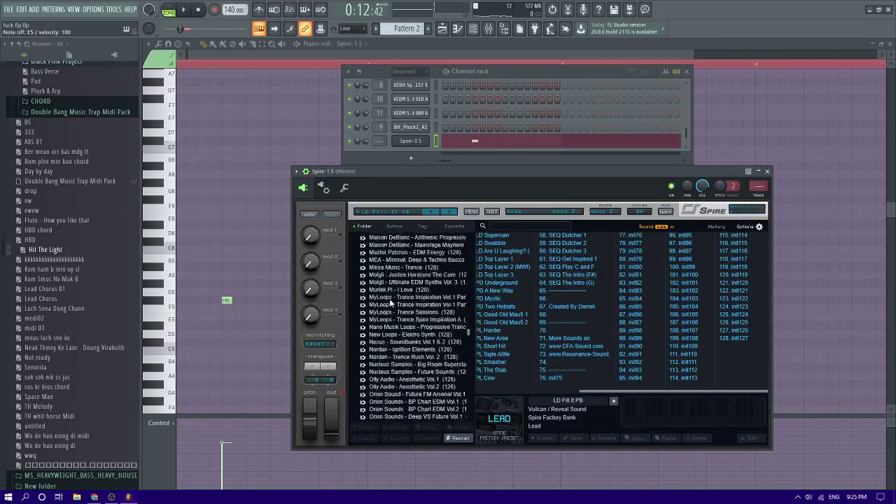
scroll(415, 326, down, 4)
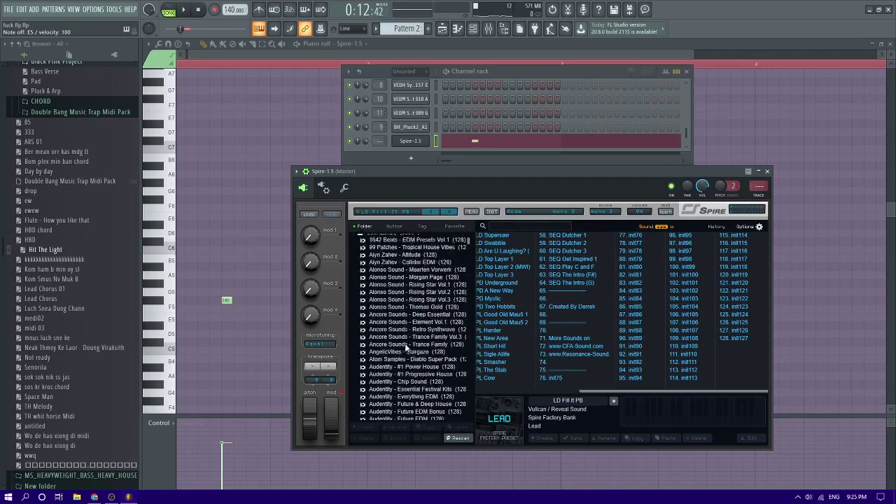
click(420, 297)
click(423, 282)
click(427, 260)
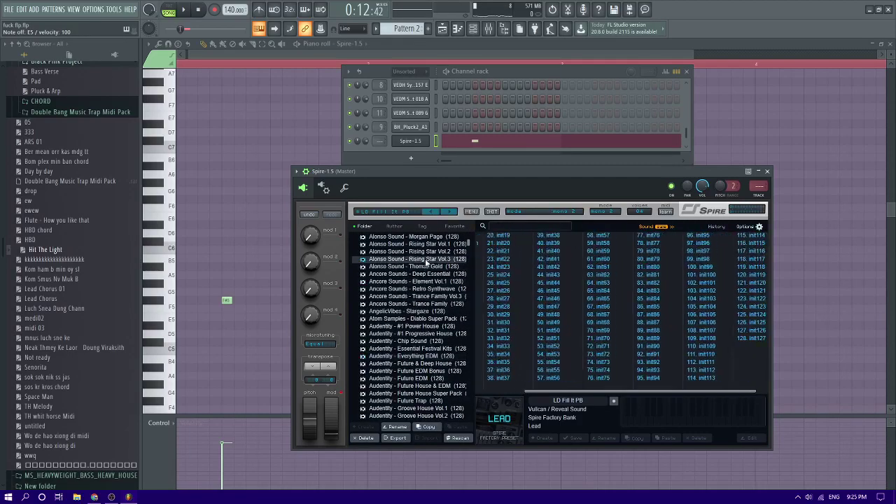
click(413, 275)
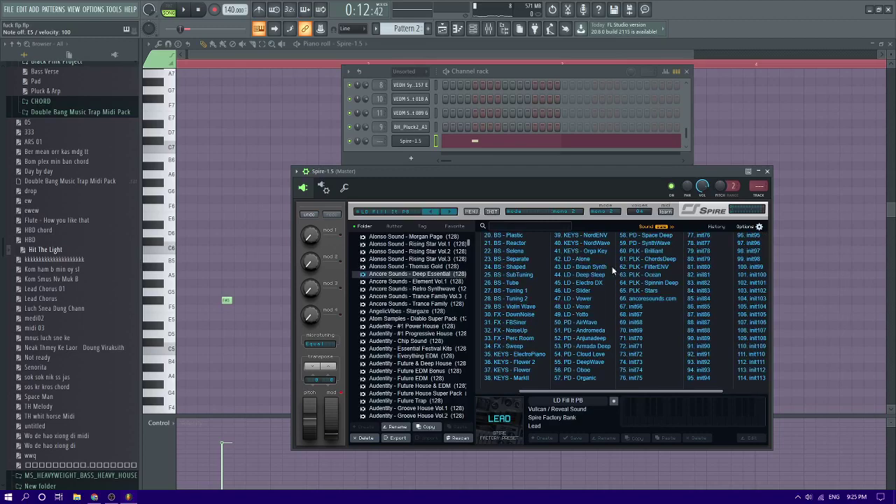
click(581, 299)
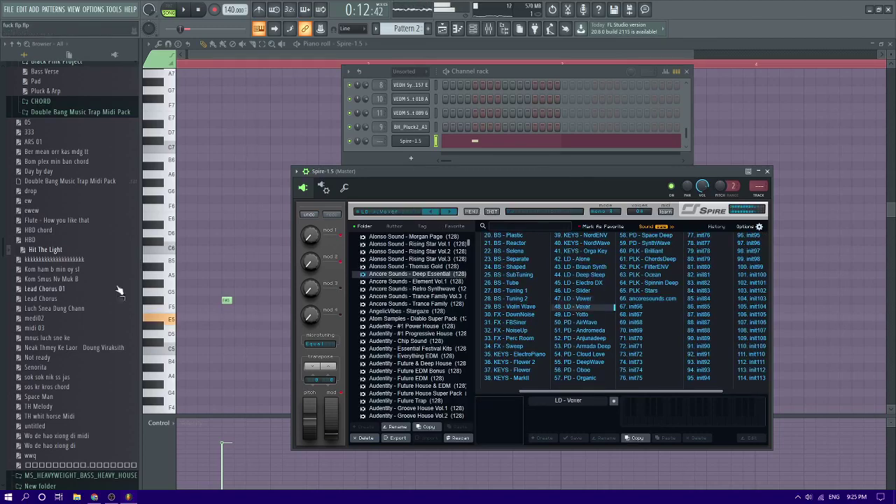
- Replace the F#5 note with E5 notes at steps 5, 11 and 15 of bar 1, checking them in playback
click(232, 256)
key(space)
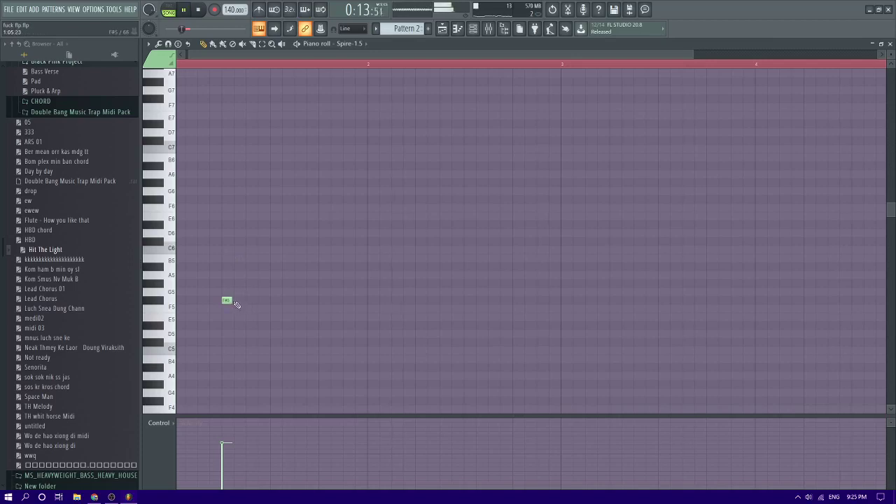
click(250, 300)
key(space)
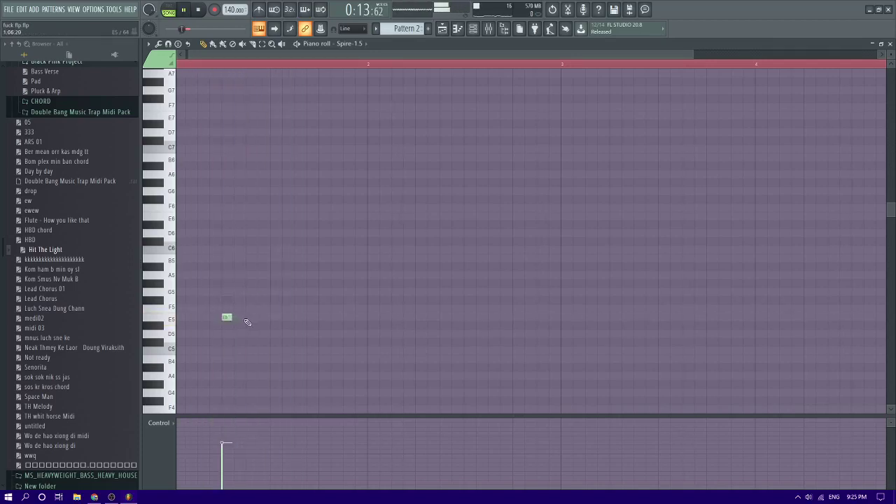
click(249, 318)
key(space)
click(303, 318)
click(344, 318)
key(space)
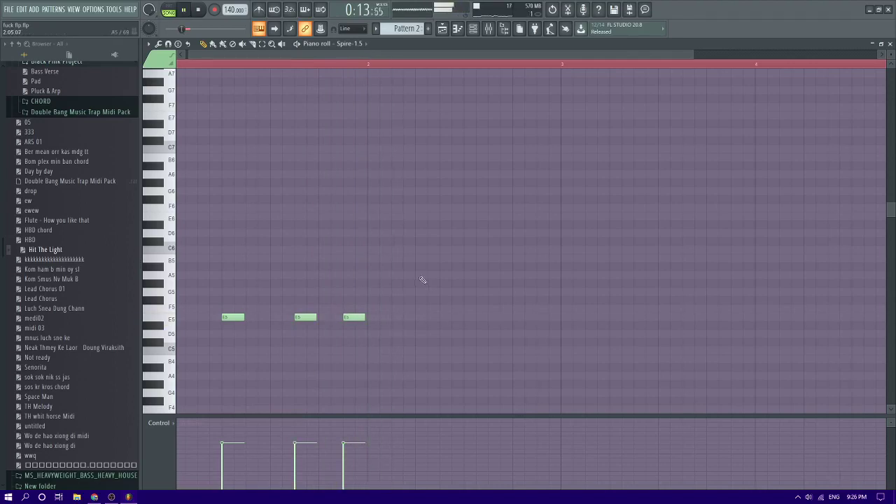
- Try an A5 note at step 7 of bar 2 and replace it with a G5 note
click(439, 274)
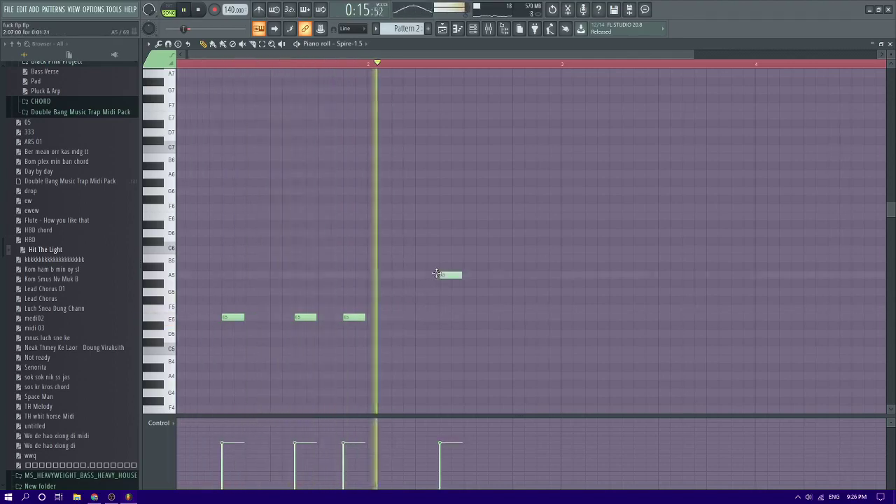
click(490, 285)
key(space)
right_click(491, 287)
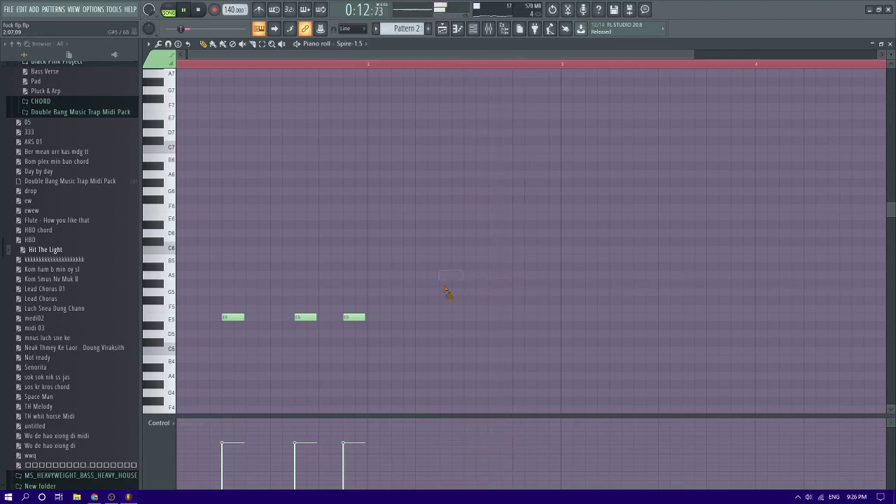
click(445, 292)
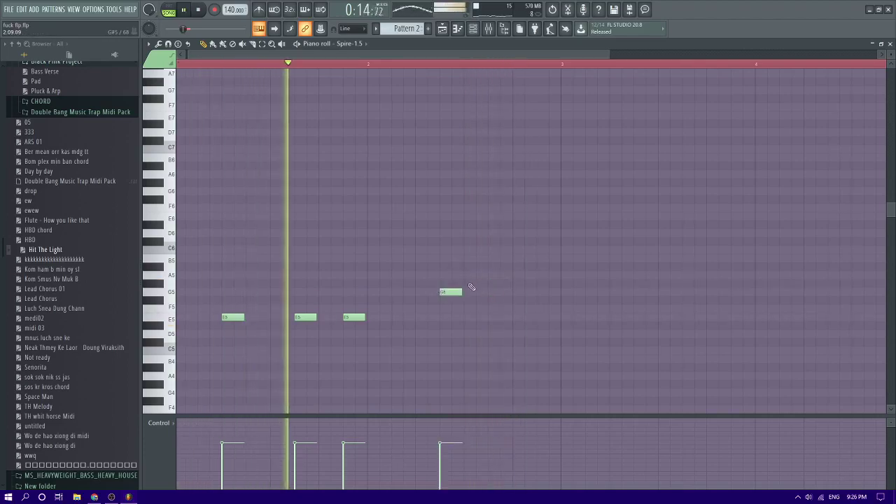
- Try a G#5 and another G5 note directly after the bar 2 note, and delete both
click(475, 284)
click(492, 291)
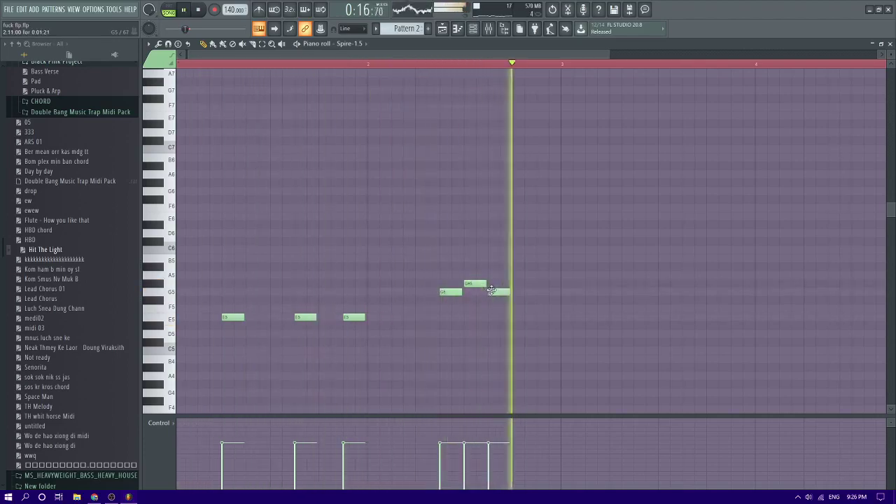
right_click(493, 291)
right_click(477, 283)
scroll(376, 296, down, 3)
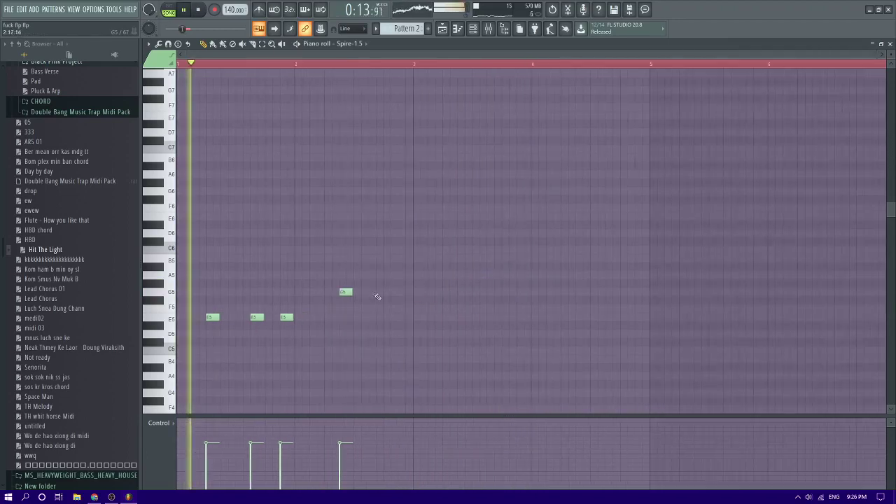
- Try a G#5 note at step 11 of bar 2, replace it with F#5, and add a G5 note at step 15
click(374, 284)
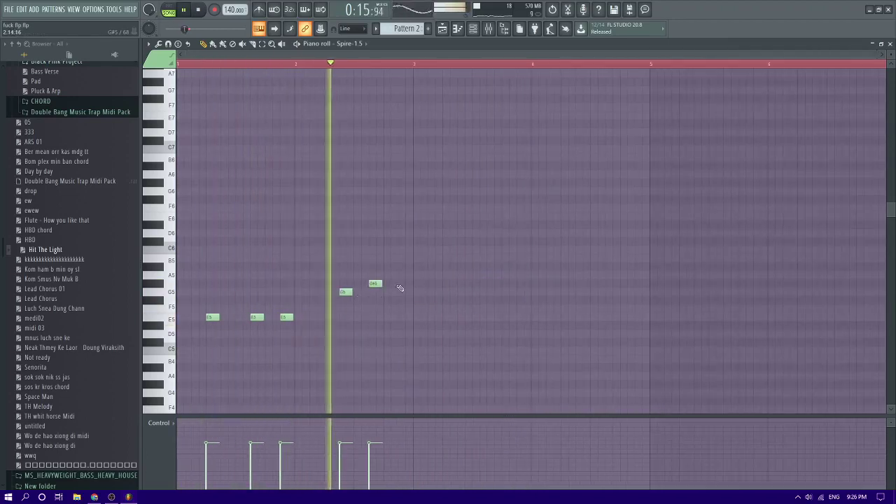
click(401, 292)
key(space)
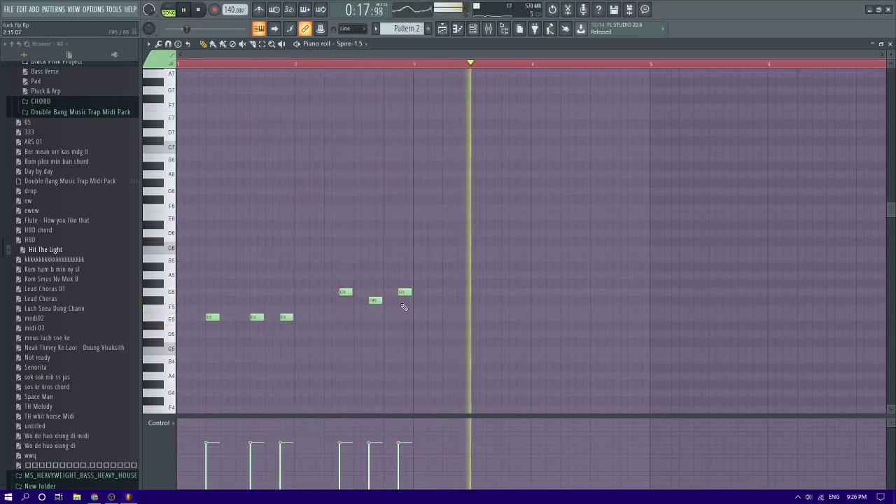
- Duplicate the whole two-bar melody phrase into bars 3 and 4
drag(476, 343, 226, 311)
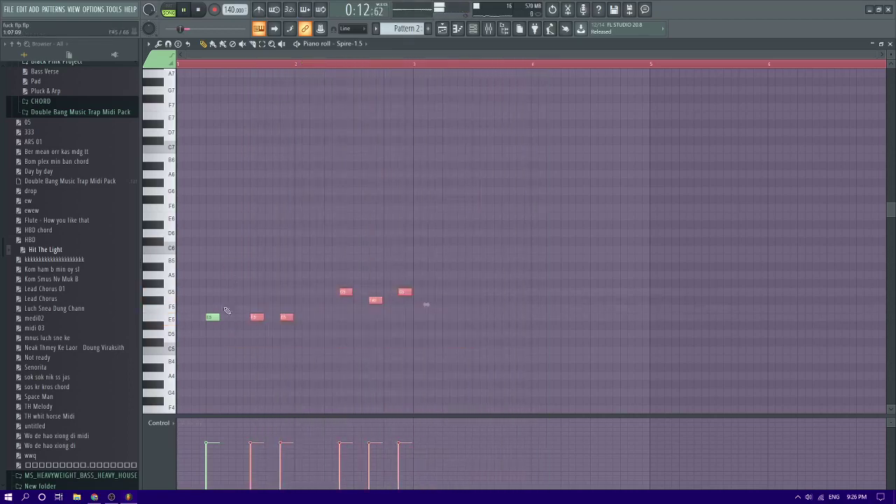
ctrl+drag(505, 371, 203, 280)
shift+drag(213, 318, 450, 319)
click(454, 351)
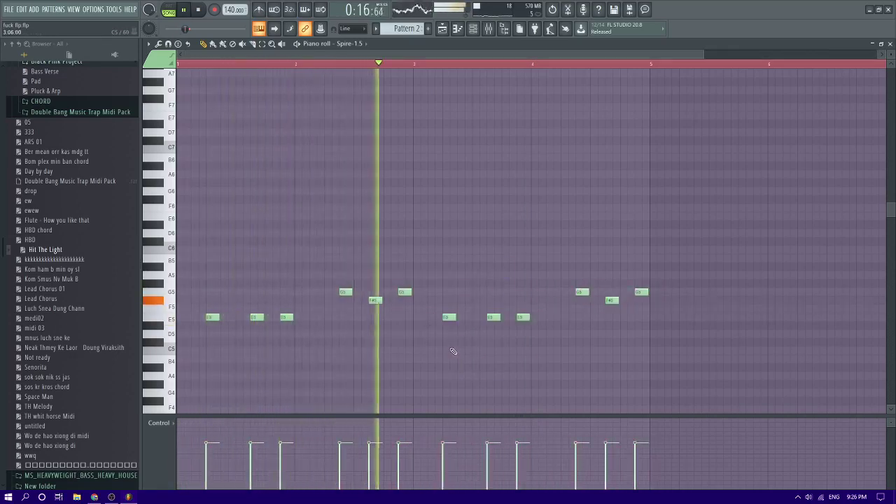
- Vary bar 4 by adding G5 notes at steps 5 and 13 and lowering its last note to F#5, checking the melody in playback
key(space)
click(563, 291)
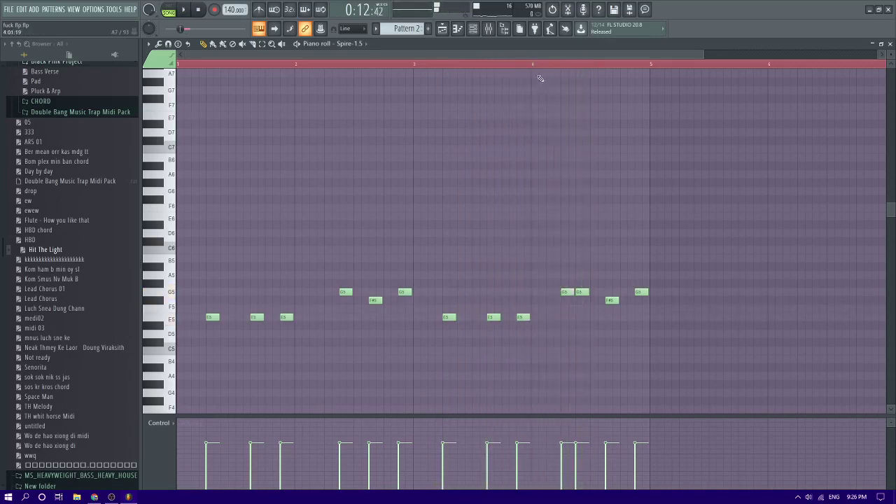
click(531, 65)
key(space)
click(622, 292)
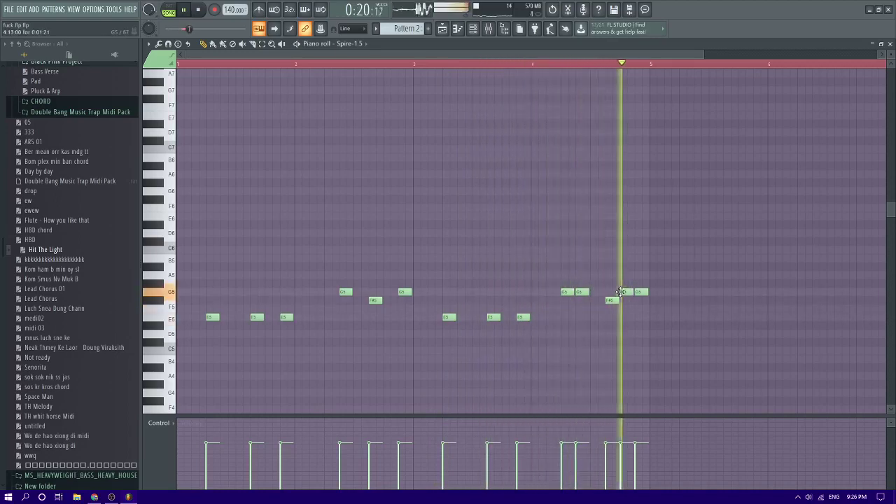
key(space)
drag(640, 292, 641, 301)
key(space)
scroll(430, 196, down, 2)
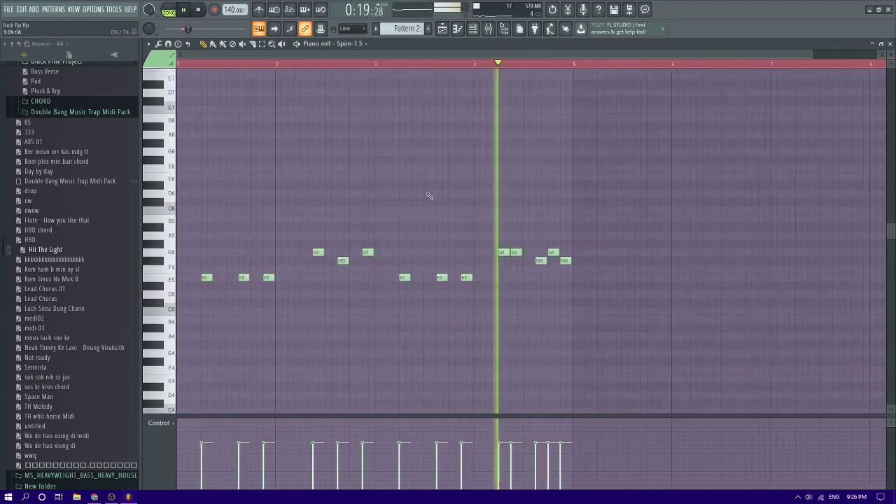
scroll(427, 132, up, 3)
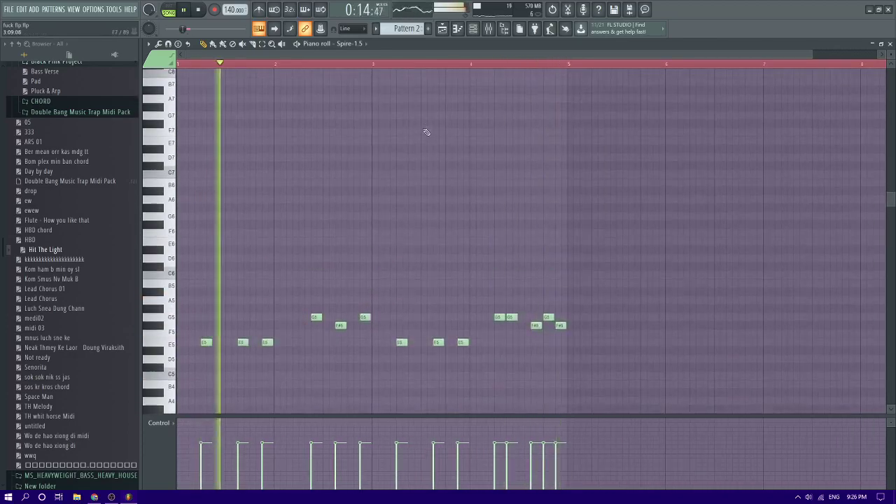
scroll(427, 131, down, 1)
- Step through Spire's neighbouring lead presets, load LD - Slider, and audition it with the melody and the full arrangement
click(472, 33)
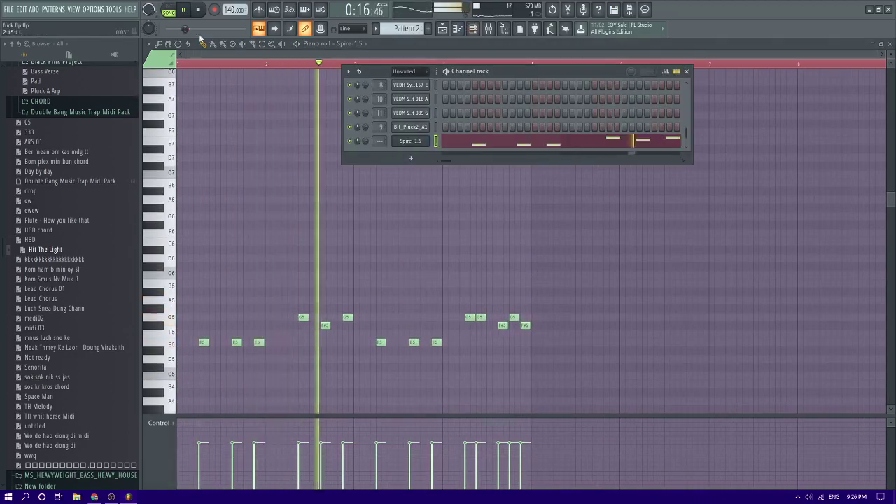
click(423, 142)
click(452, 213)
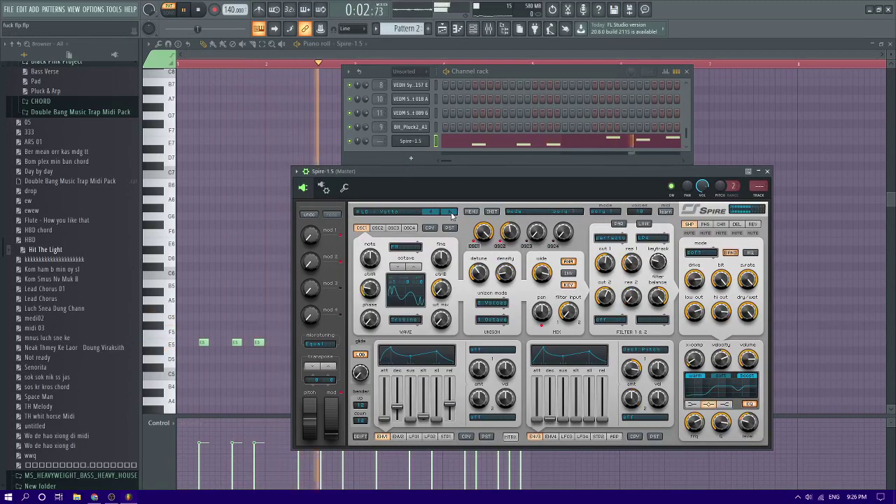
click(451, 213)
click(400, 214)
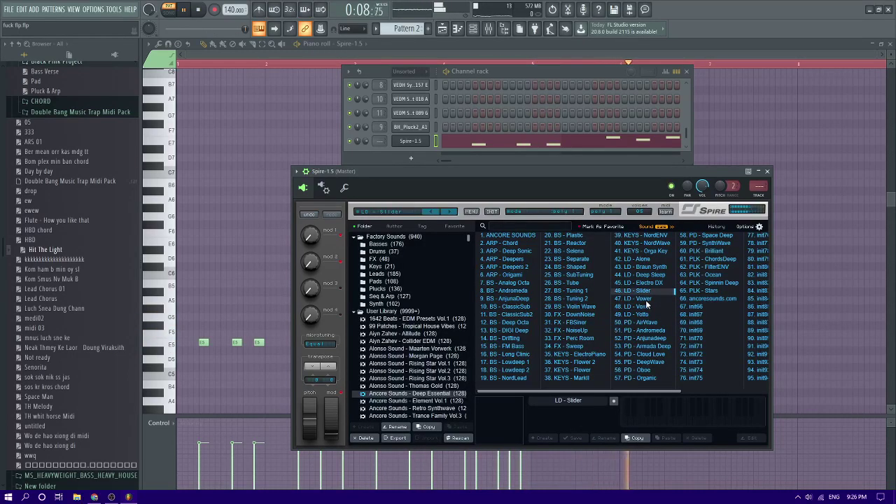
right_click(228, 144)
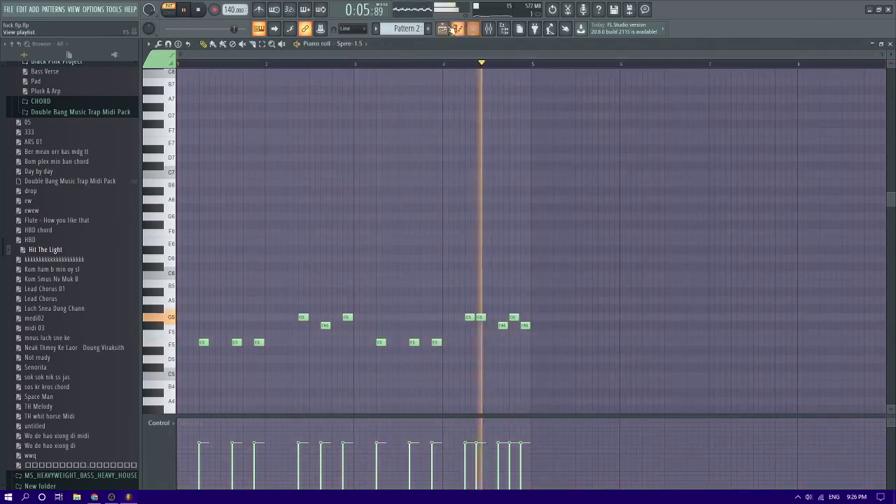
click(442, 29)
click(342, 64)
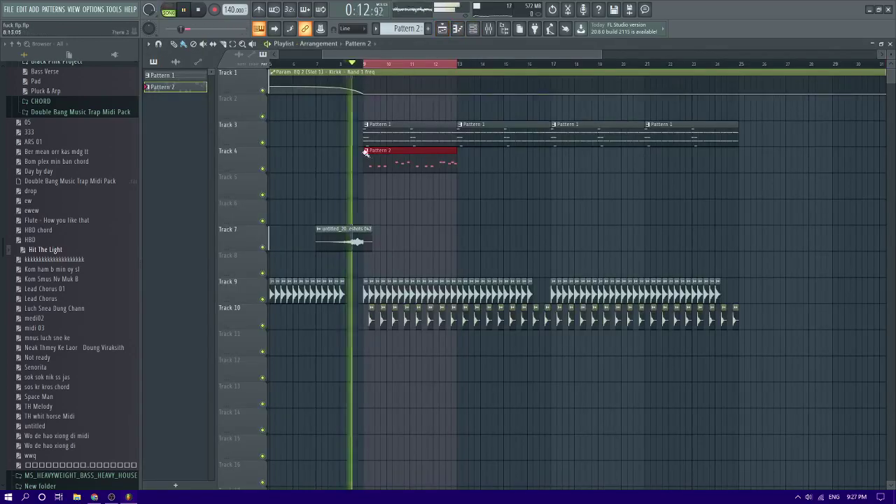
right_click(400, 194)
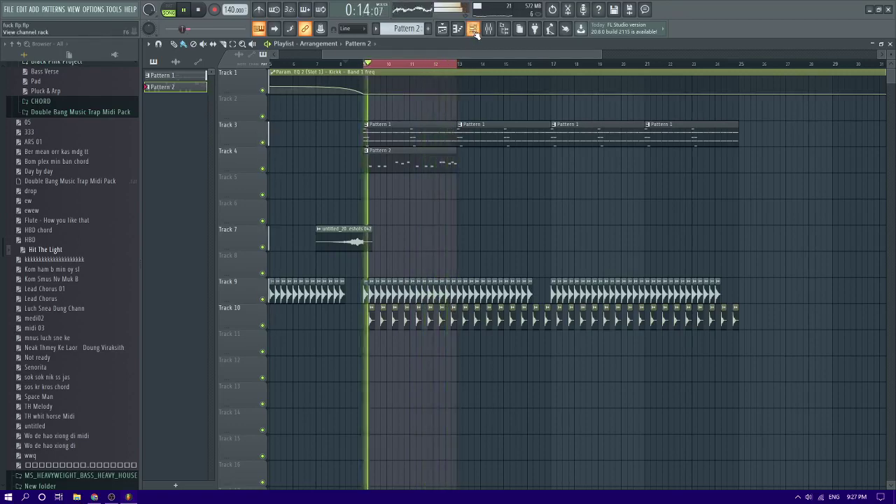
- Switch Spire to the LD - Vower preset and audition it in the arrangement
key(space)
key(F6)
click(419, 141)
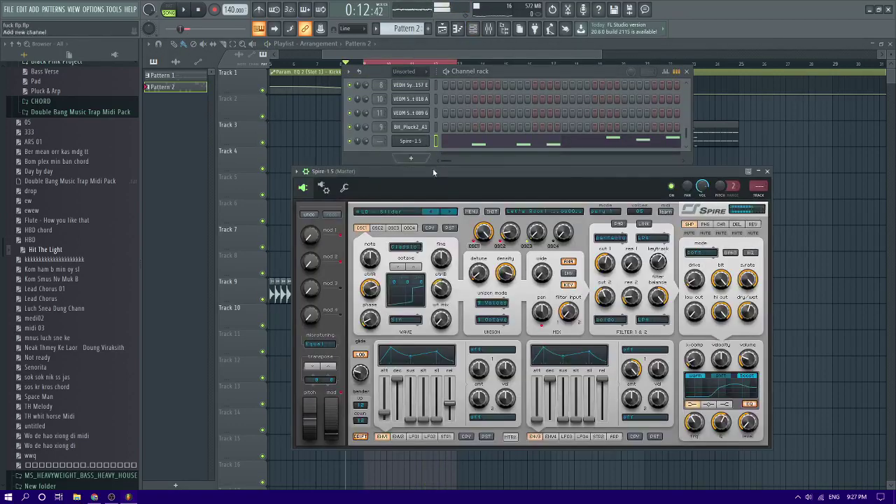
click(453, 214)
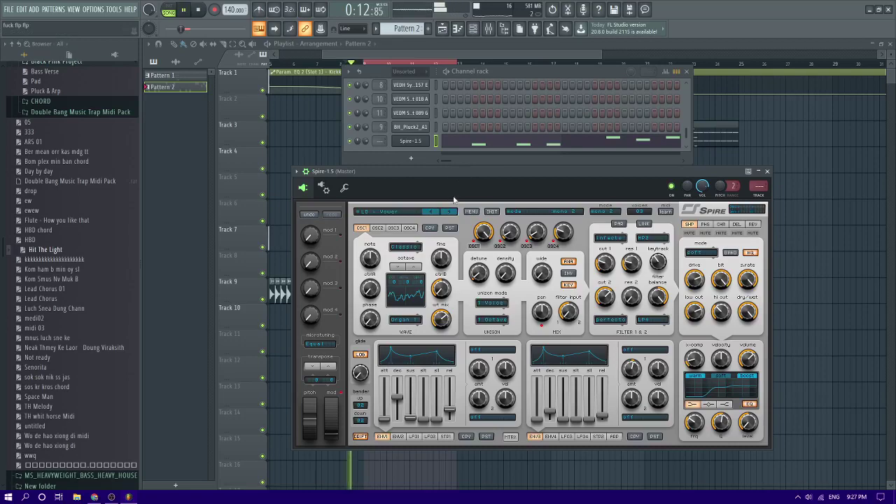
key(F5)
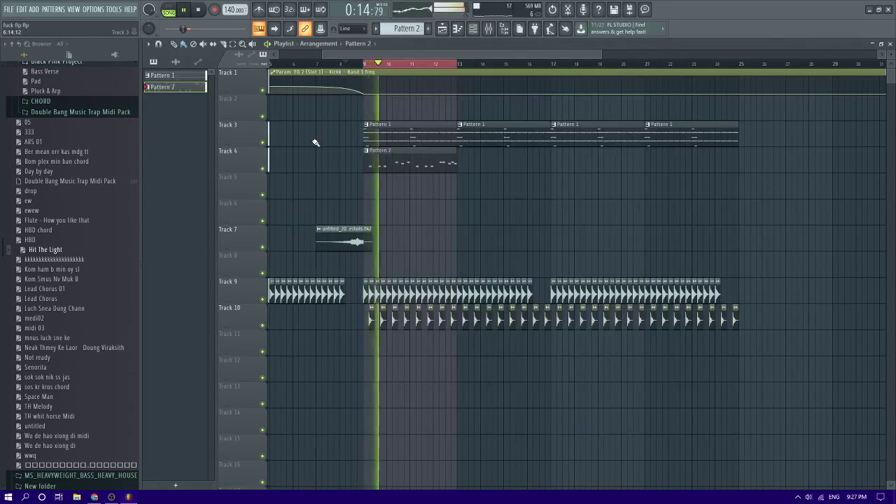
- Set Spire back to the LD - Voxer preset and look through the User Library bank list
click(475, 31)
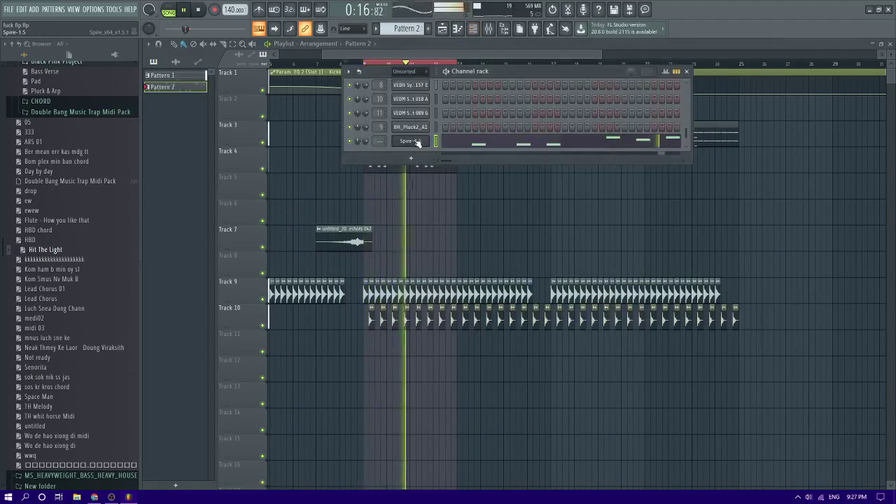
click(415, 140)
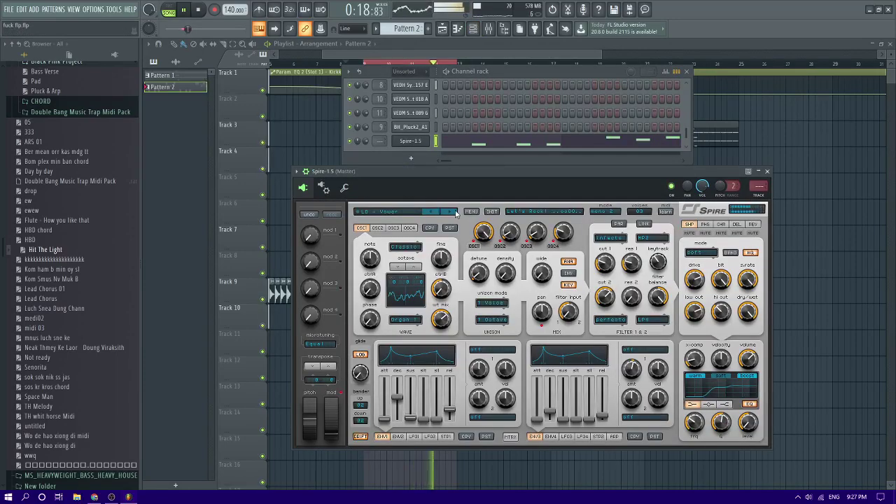
click(453, 211)
click(397, 213)
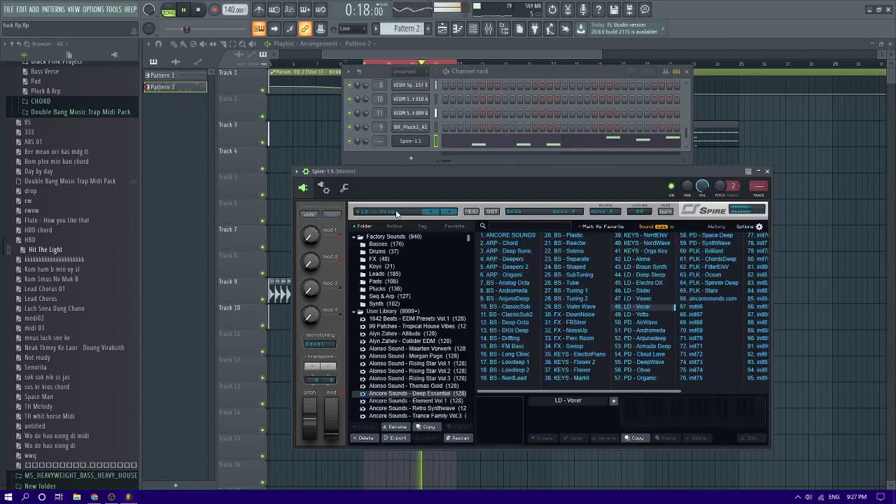
scroll(409, 303, down, 15)
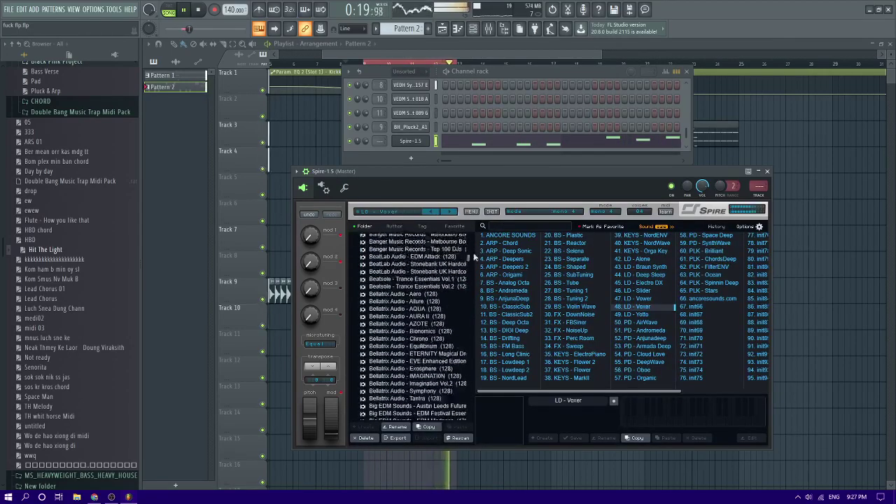
drag(469, 265, 479, 323)
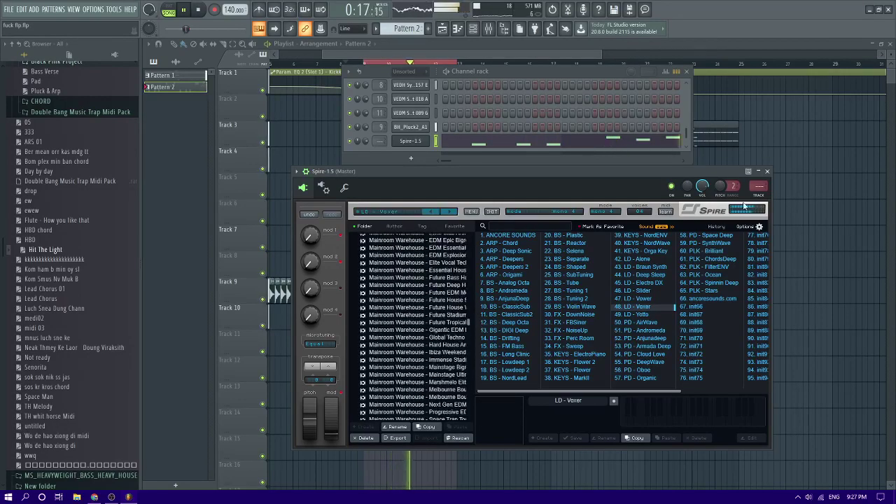
- Close Spire and add a new Sylenth1 instrument channel
click(768, 172)
click(413, 157)
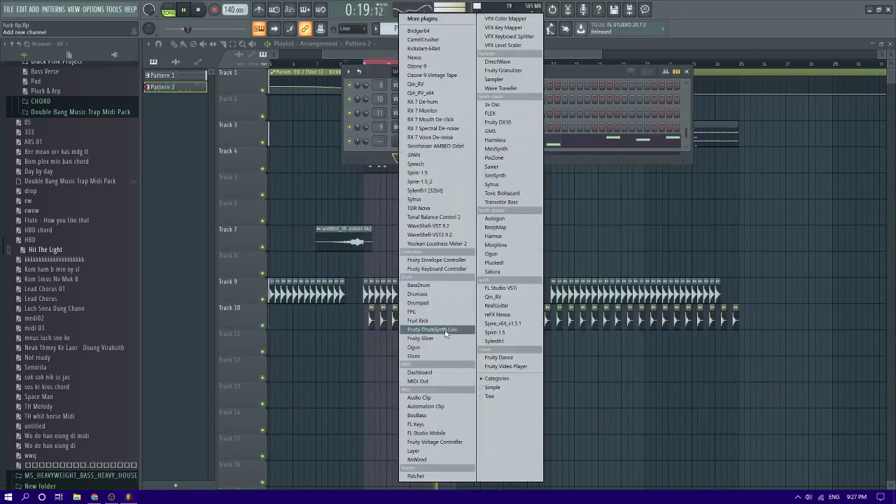
click(494, 341)
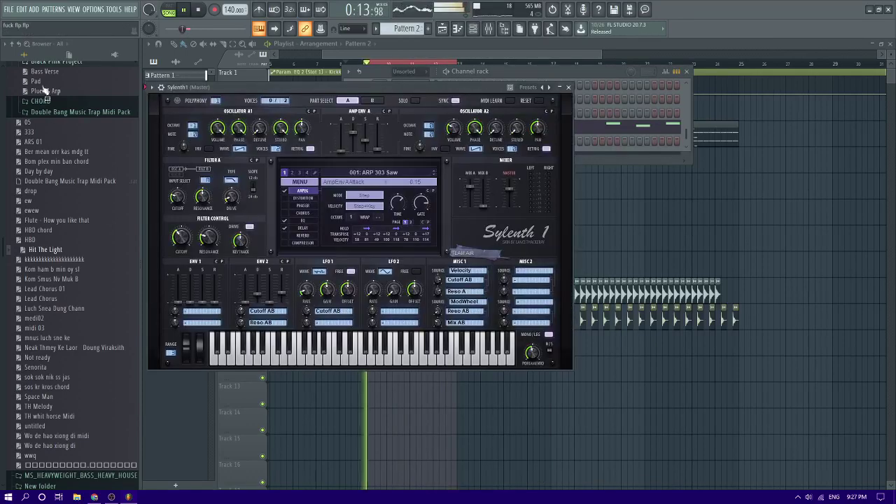
- Browse the My Package folder's Vst subfolder in the file browser for the Sylenth1 preset banks
scroll(32, 152, up, 5)
click(13, 44)
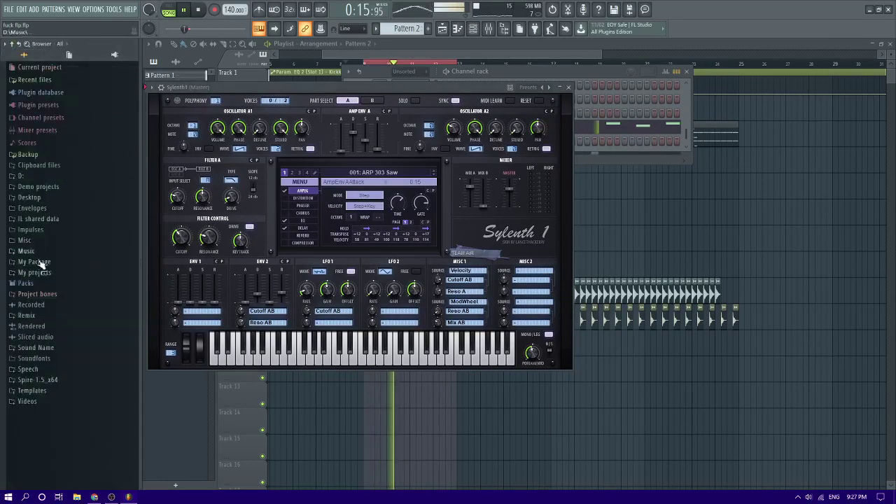
click(41, 263)
scroll(41, 264, down, 10)
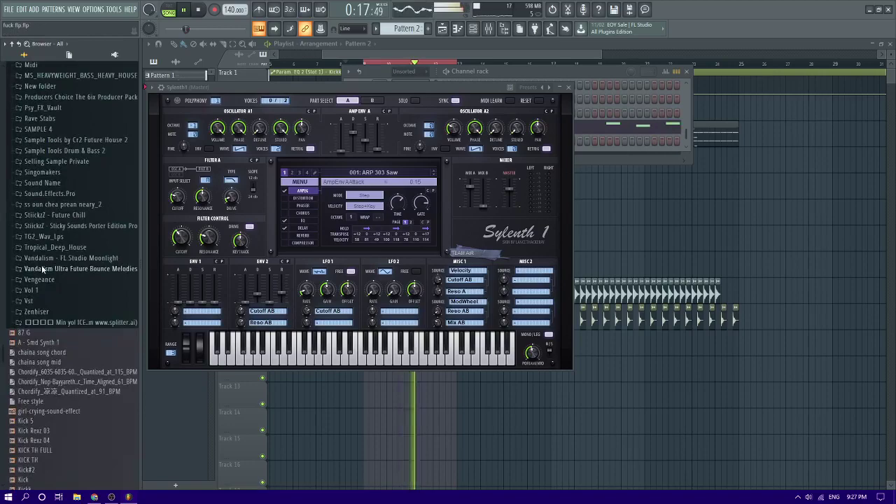
click(49, 305)
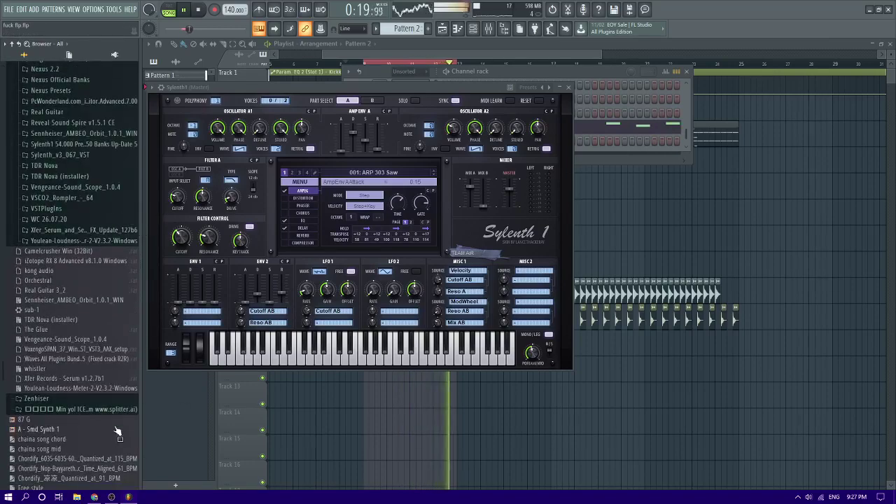
- Switch to File Explorer and open the Sylenth1 54.000 Presets + 1150 Banks Up-Date 5 folder in D:\My Package\Vst
click(77, 497)
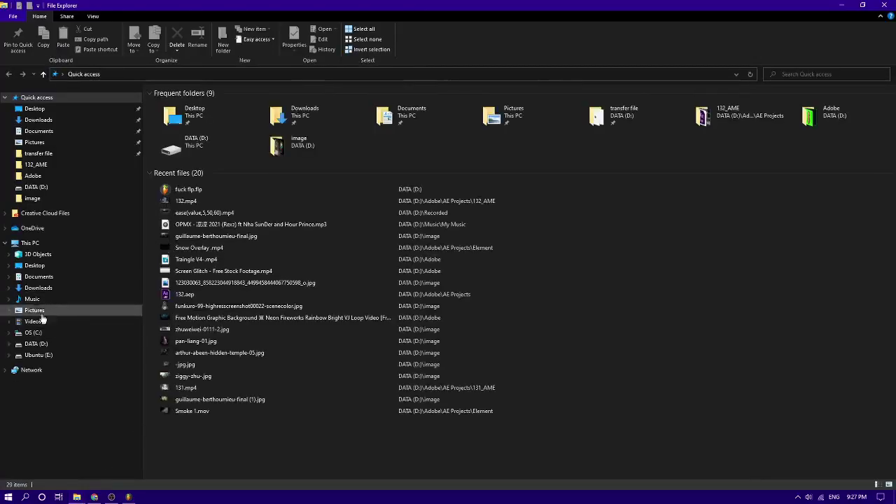
click(114, 342)
double_click(496, 128)
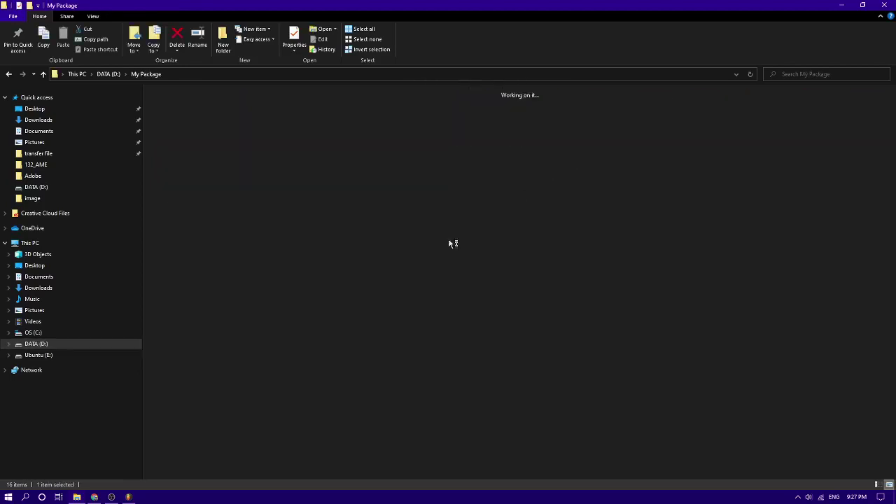
double_click(704, 279)
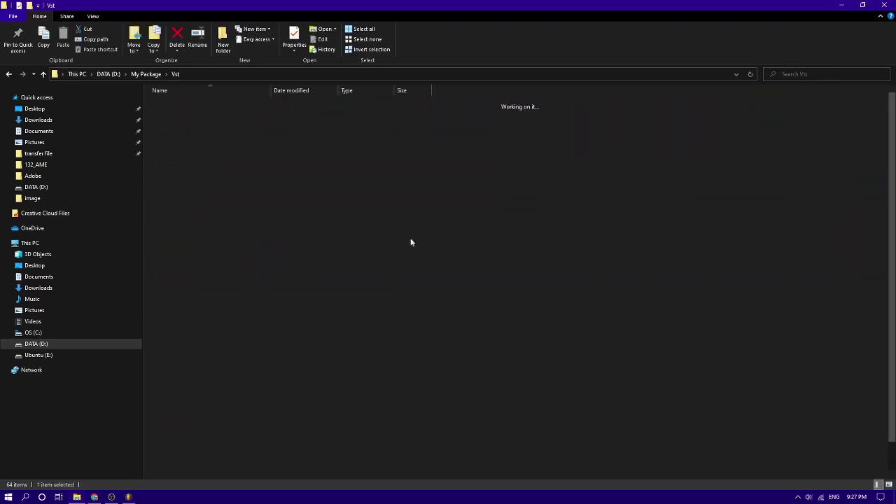
click(207, 285)
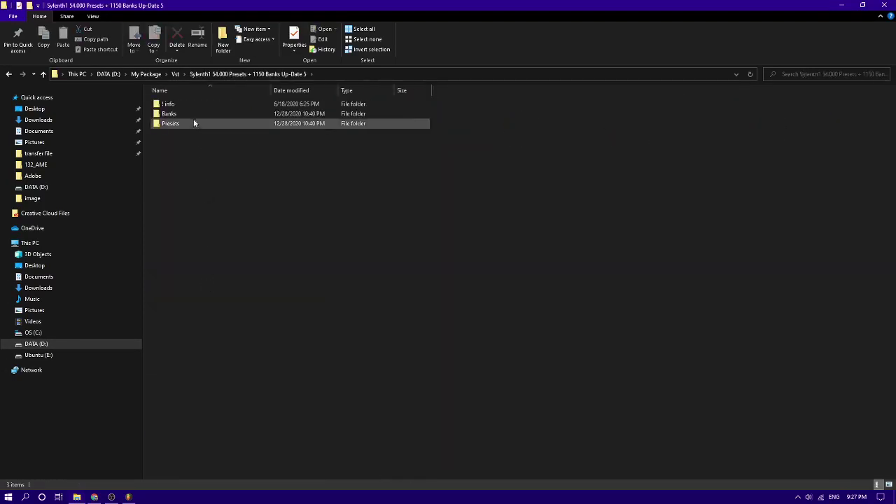
- Extract the BANKS.7z archive directly into the Banks folder
double_click(193, 118)
right_click(180, 104)
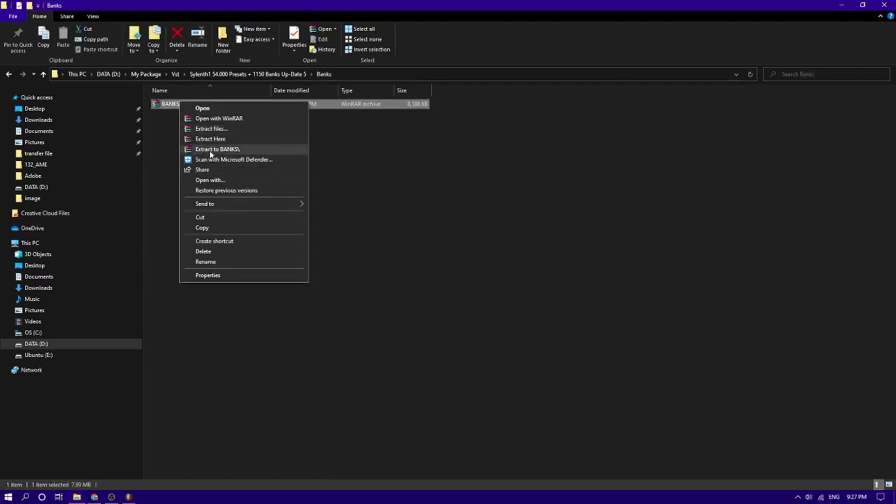
click(212, 140)
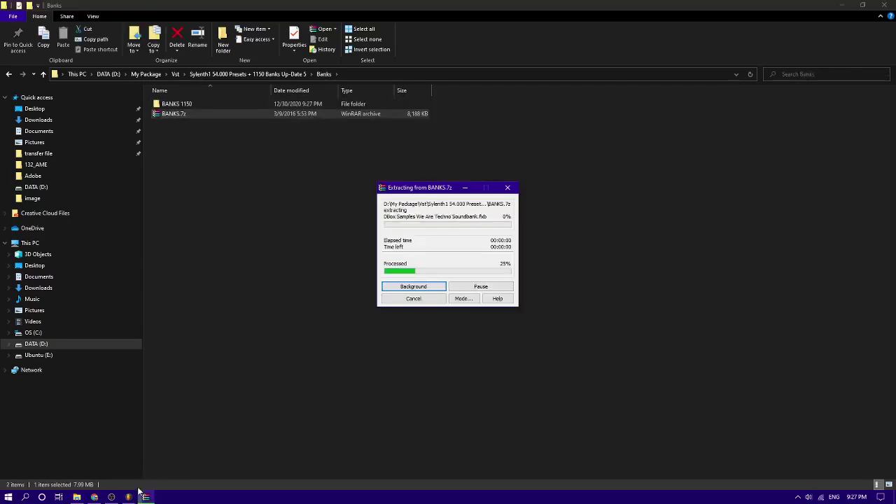
- Open the Presets folder of the Sylenth1 54.000 Presets collection and extract the 54.000 Presets.7z archive there
click(176, 74)
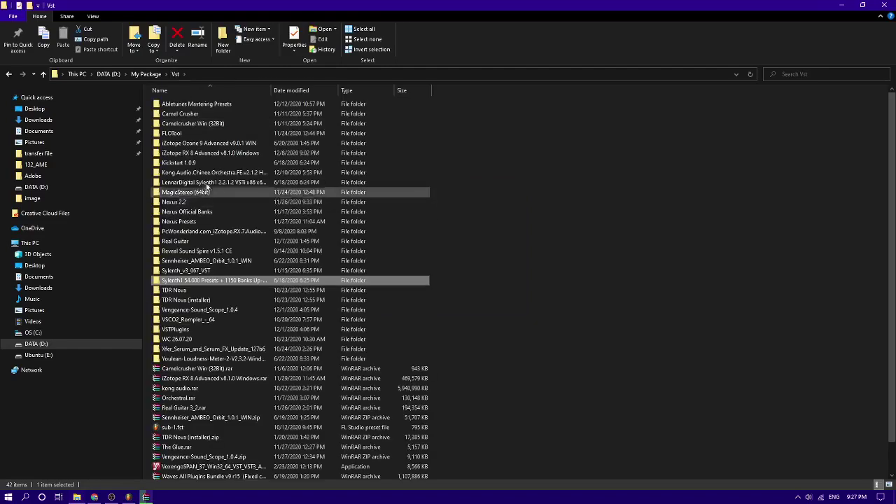
double_click(178, 283)
double_click(170, 123)
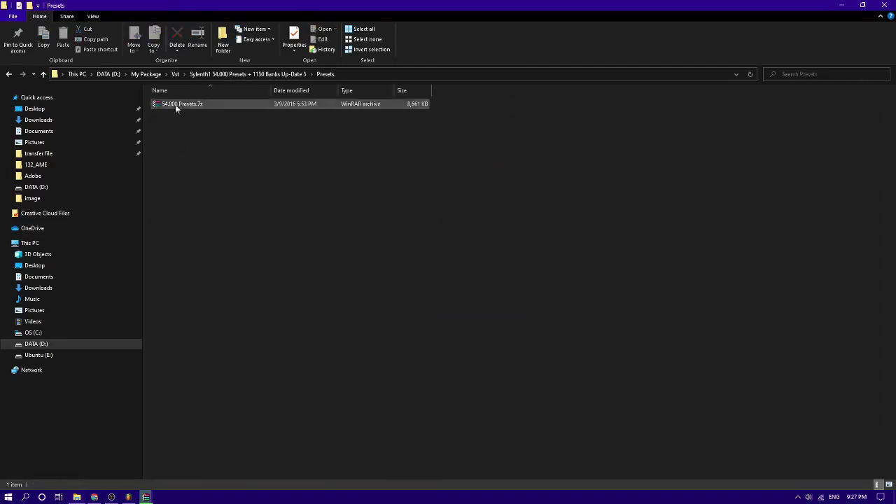
right_click(175, 105)
click(207, 151)
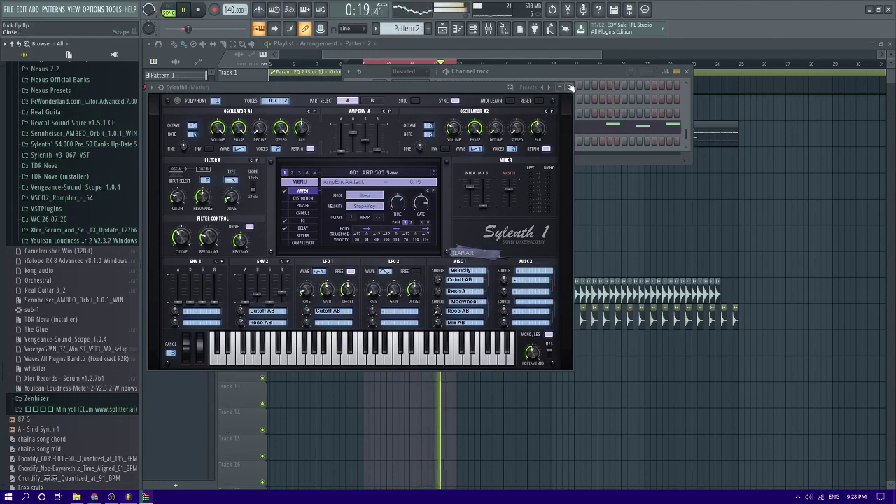
- Close Sylenth1 and the channel rack, and open Pattern 1's VEDM Synth Shot 089 G notes in the piano roll
click(570, 87)
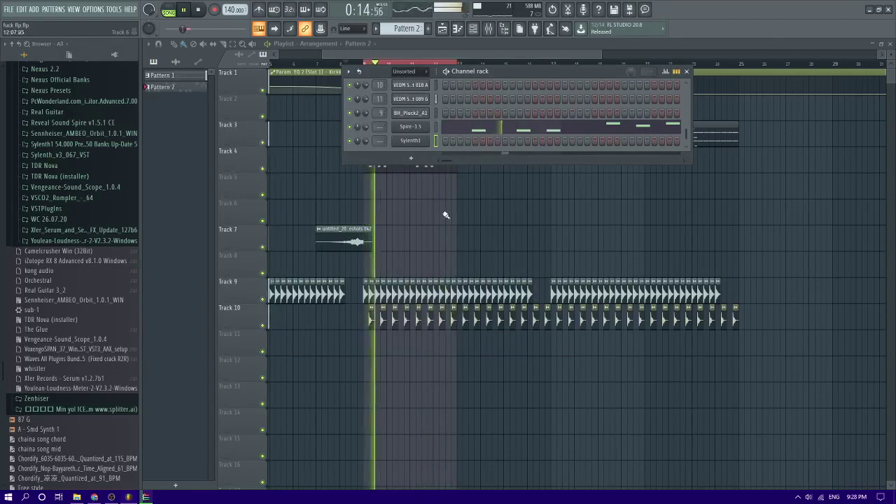
key(F6)
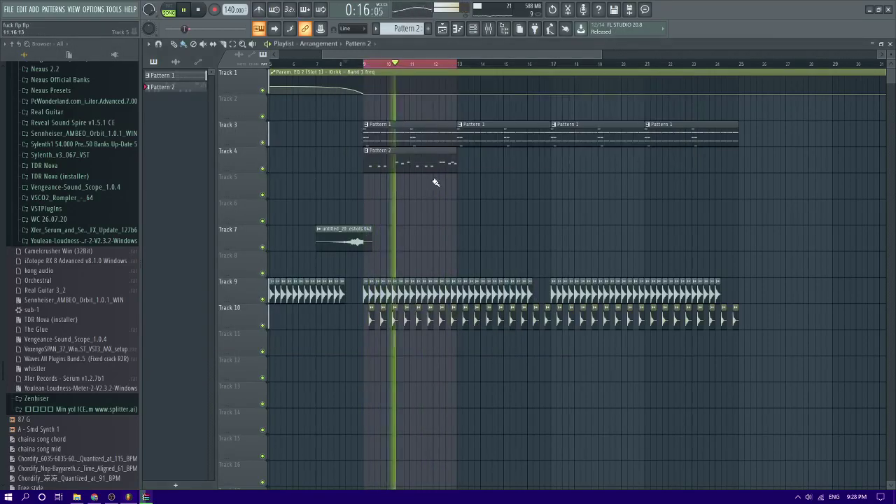
double_click(409, 137)
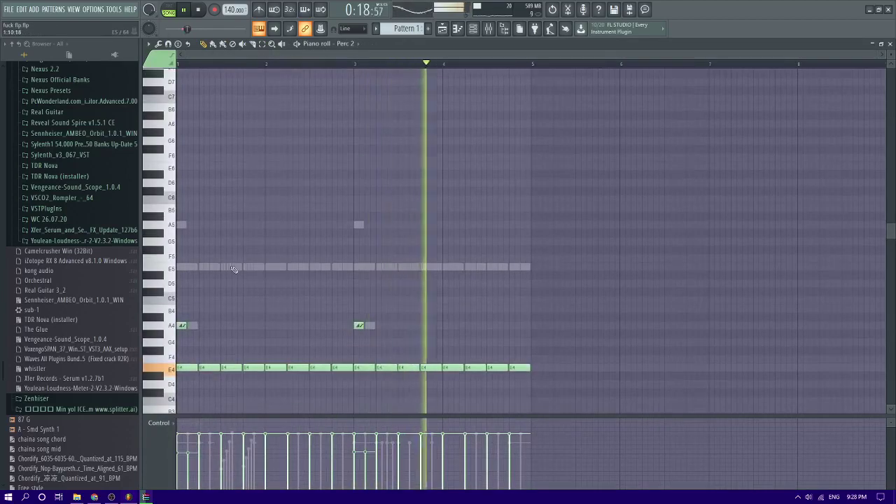
right_click(232, 267)
right_click(232, 267)
key(space)
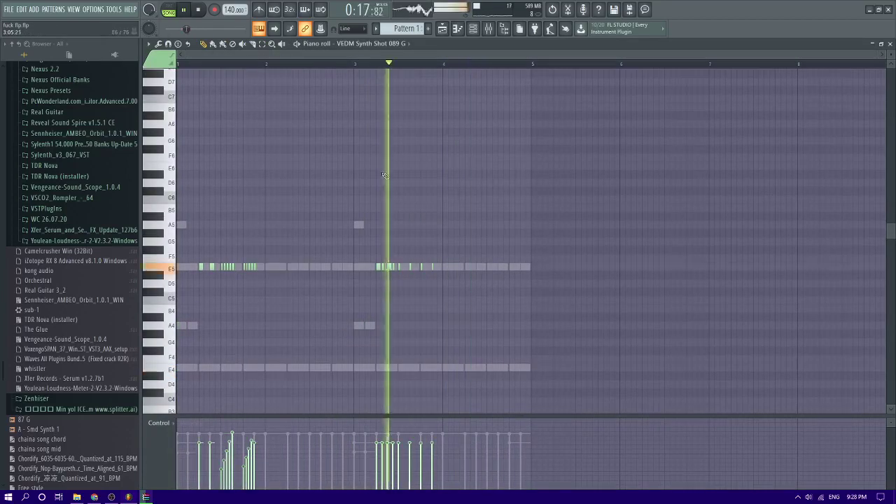
- Thin out the clustered E5 notes in bar 3 of VEDM Synth Shot 089 G, leaving six short, evenly spaced hits
scroll(383, 175, up, 2)
key(space)
key(space)
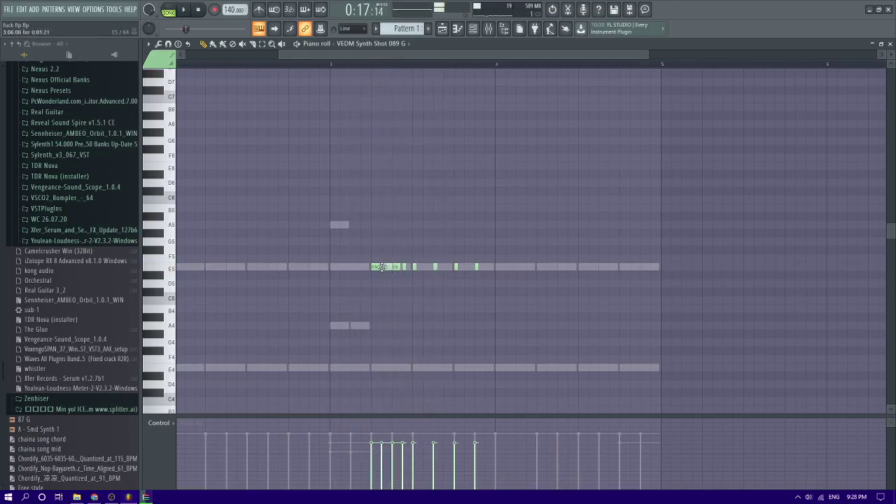
right_click(380, 267)
key(space)
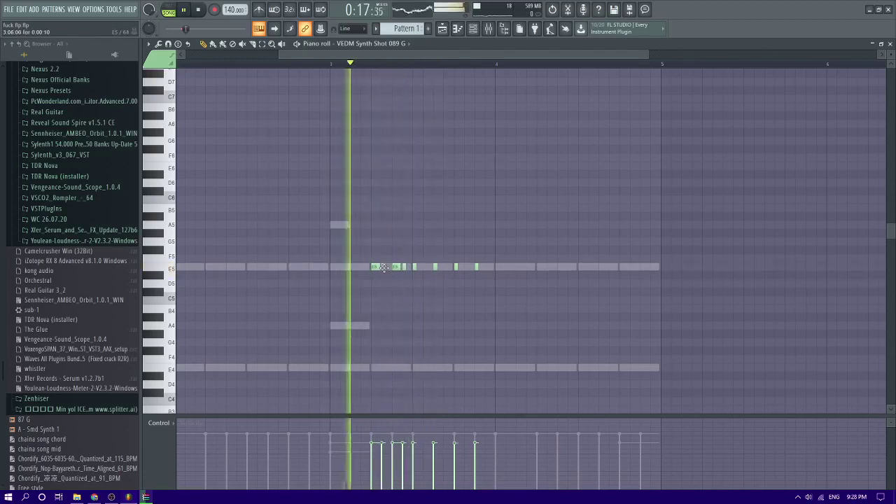
click(383, 266)
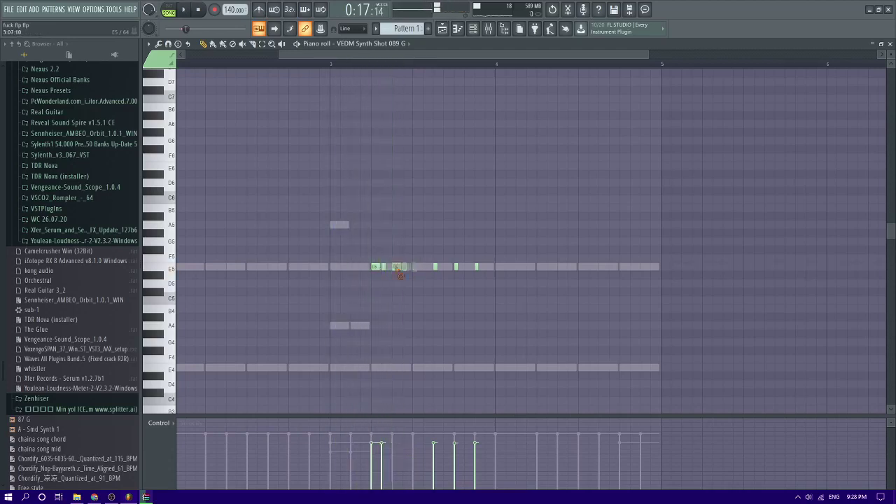
click(376, 268)
click(394, 268)
click(414, 267)
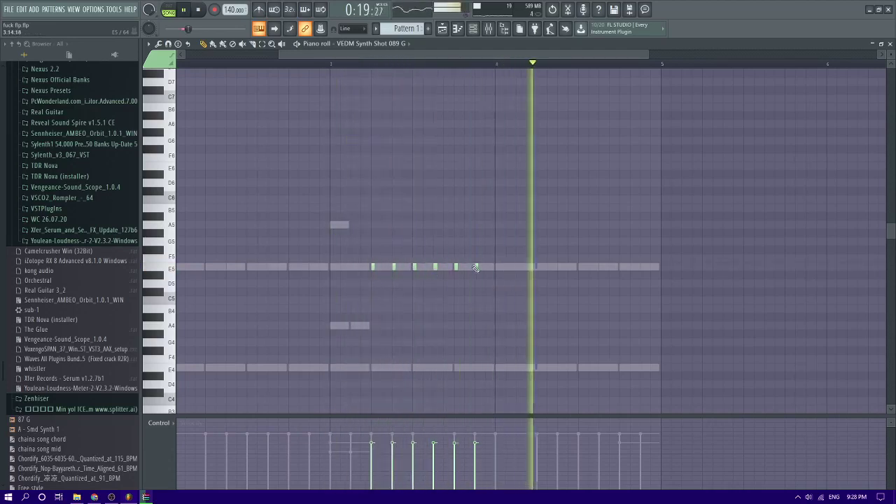
- Examine Pattern 1's Deep2 notes and the list of channels available in the piano roll
scroll(476, 267, down, 3)
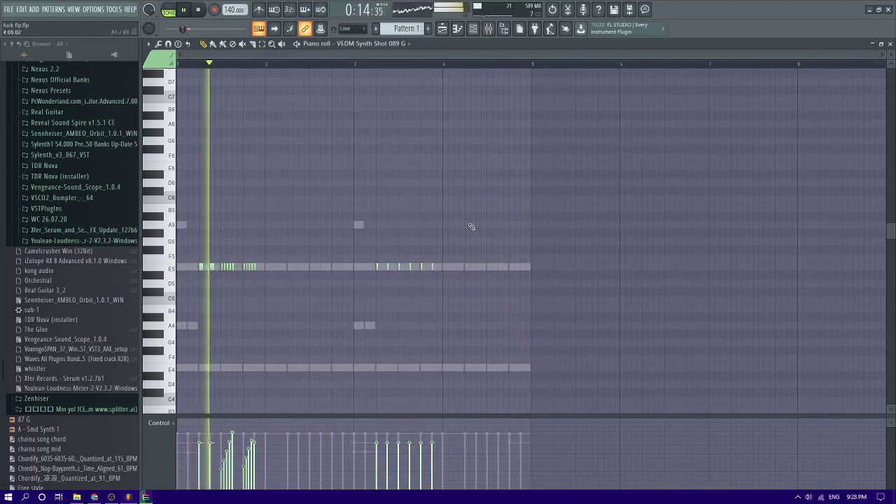
right_click(519, 267)
right_click(519, 268)
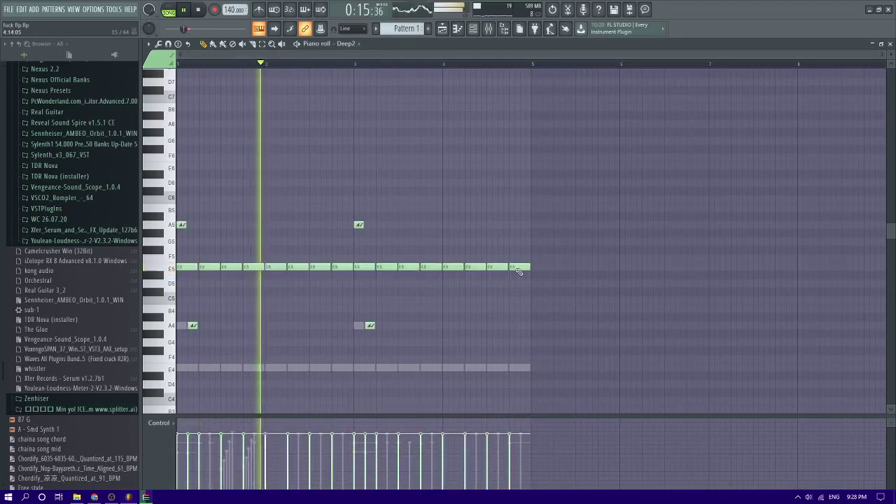
click(348, 43)
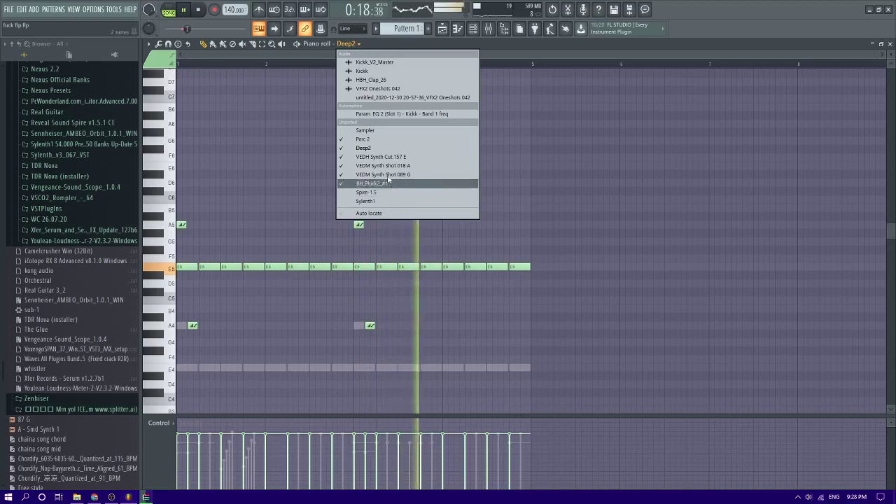
click(543, 206)
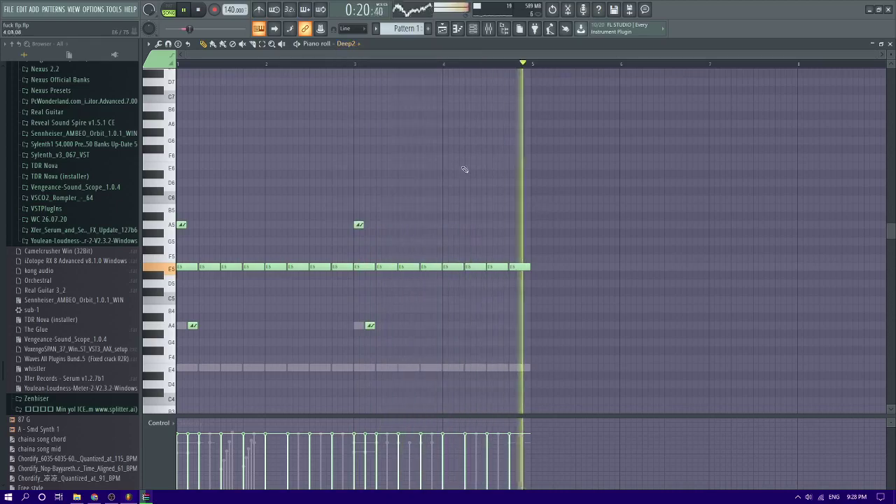
- Route the Sylenth1 channel to mixer track 12 and the Spire-1.5 channel to mixer track 13
click(489, 28)
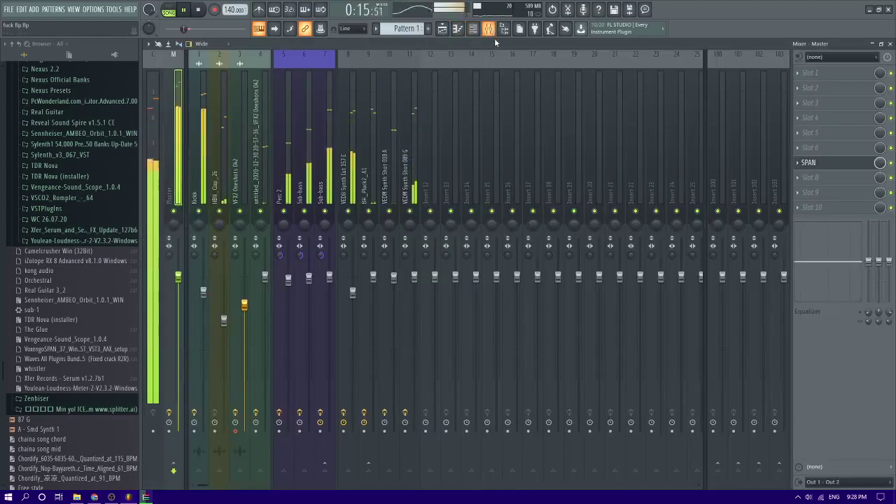
click(474, 30)
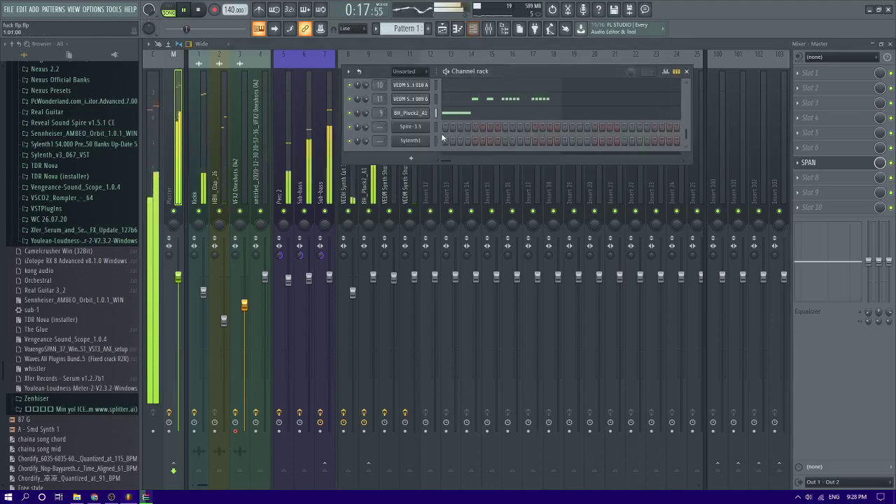
key(ctrl+l)
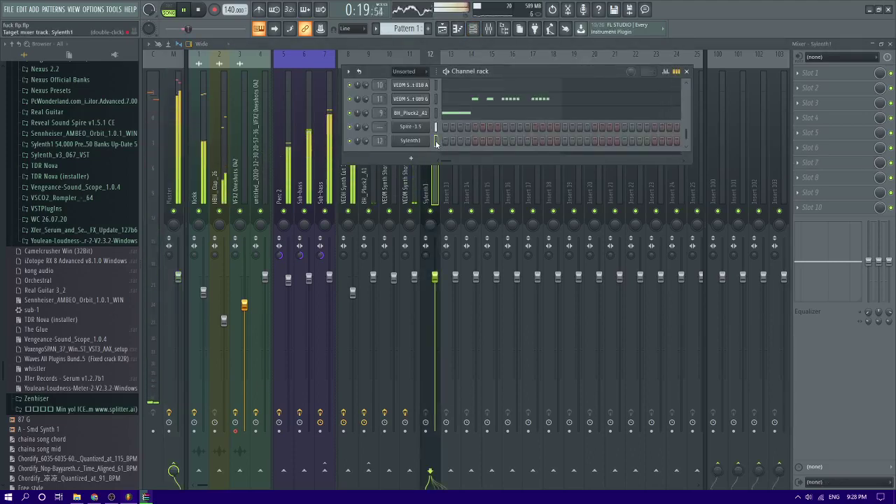
key(ctrl+l)
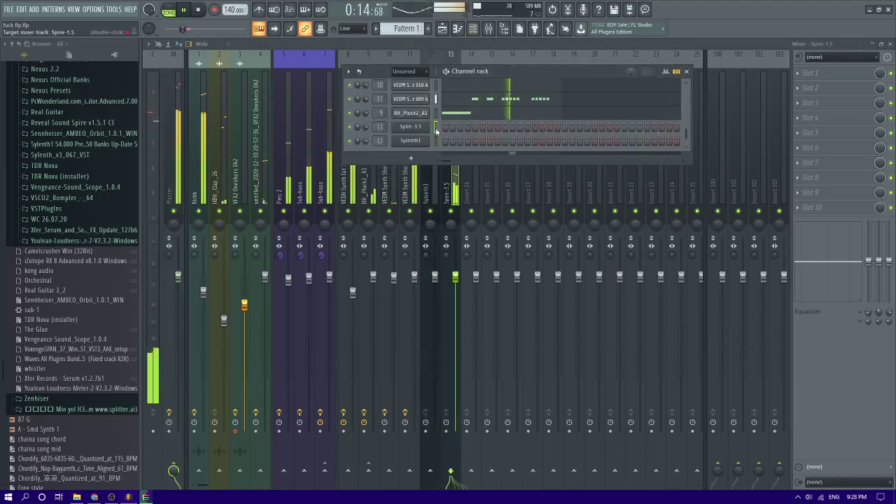
key(F6)
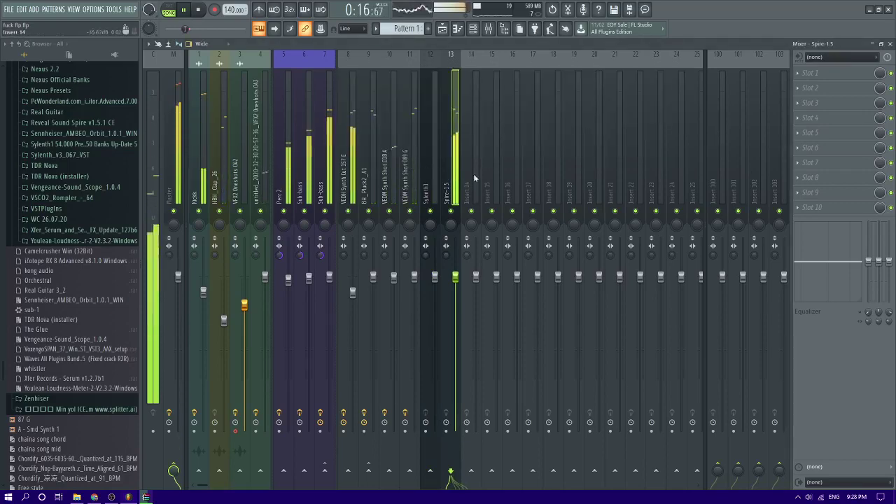
click(823, 120)
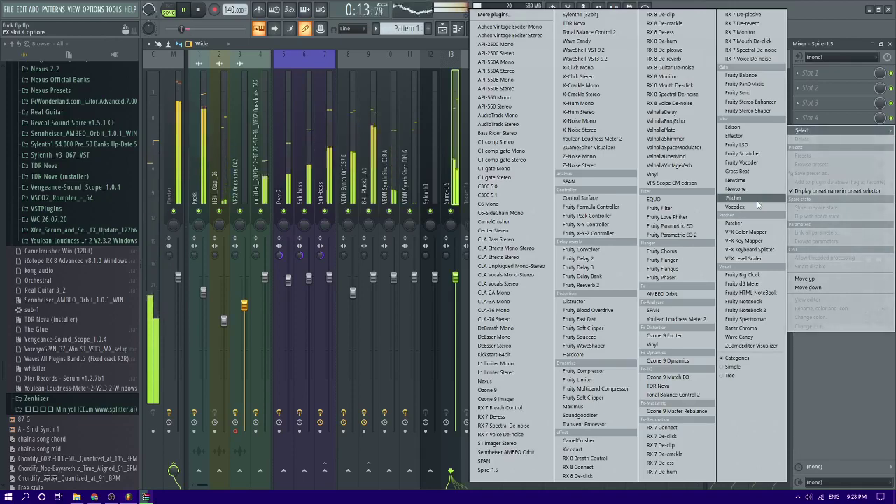
click(415, 47)
- Repeat the Pattern 2 clip on playlist Track 4 at bars 13, 17 and 21
click(442, 29)
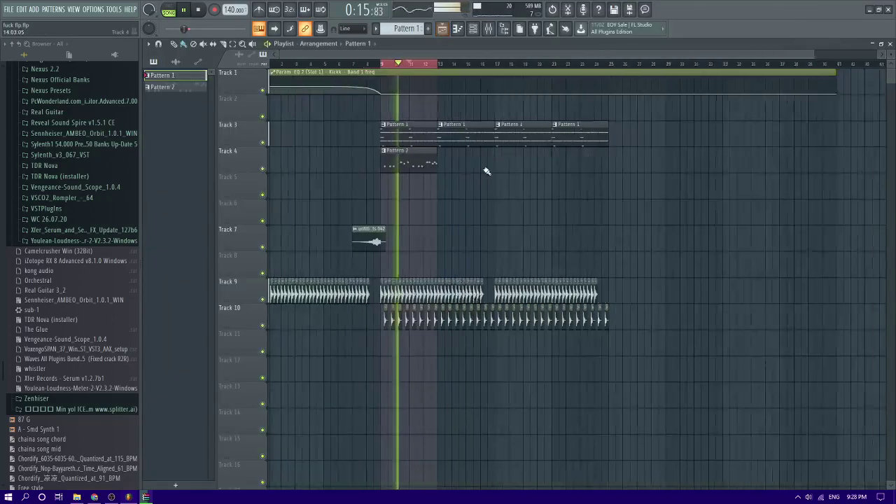
scroll(487, 171, down, 1)
click(445, 165)
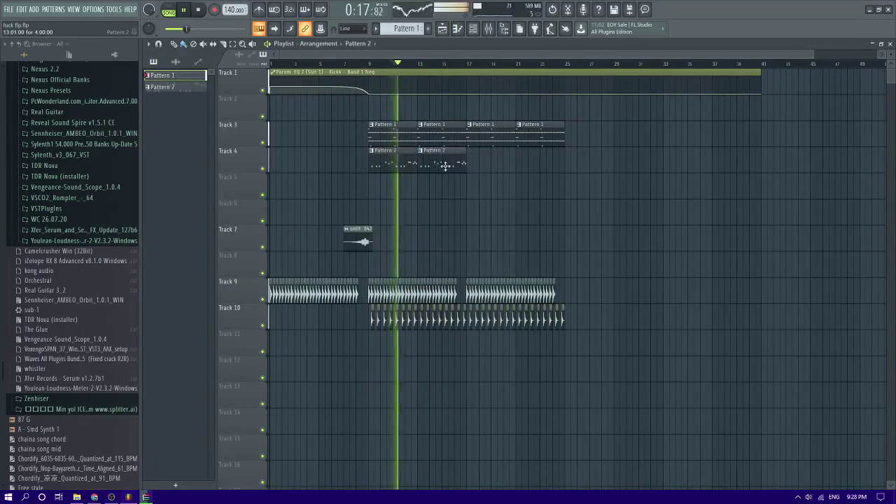
drag(445, 166, 481, 170)
- Copy the VFX2 Oneshots 042 audio clip on Track 7 to bars 15 and 23
scroll(441, 215, up, 2)
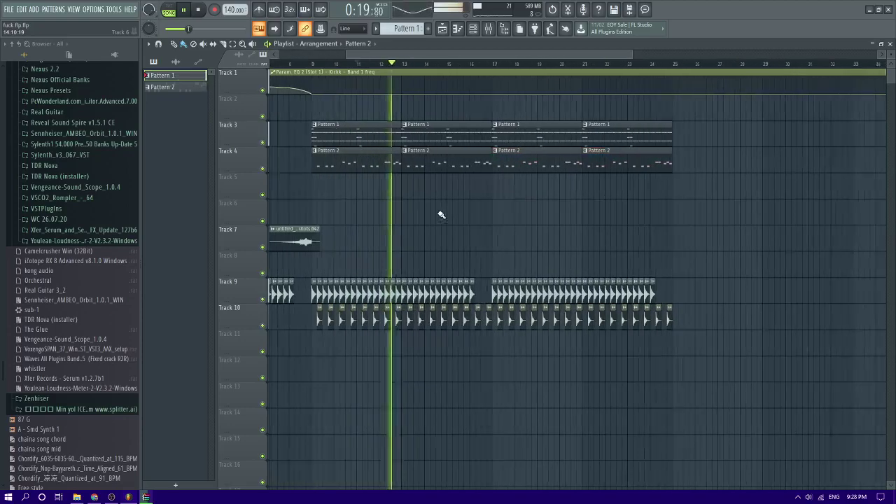
drag(460, 242, 500, 240)
click(565, 242)
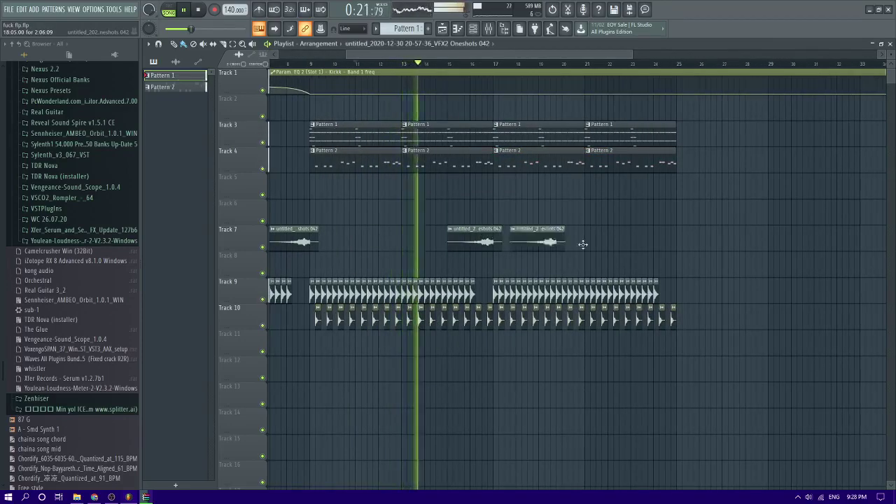
drag(583, 245, 652, 241)
scroll(624, 236, down, 2)
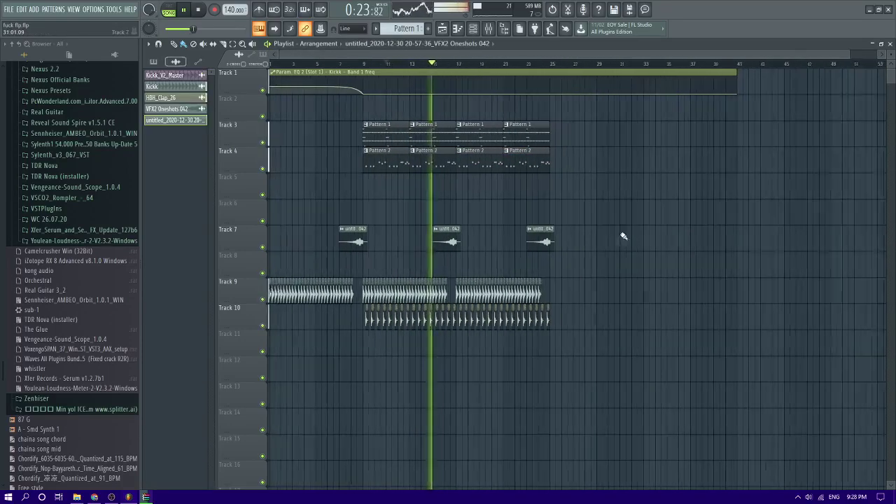
double_click(447, 229)
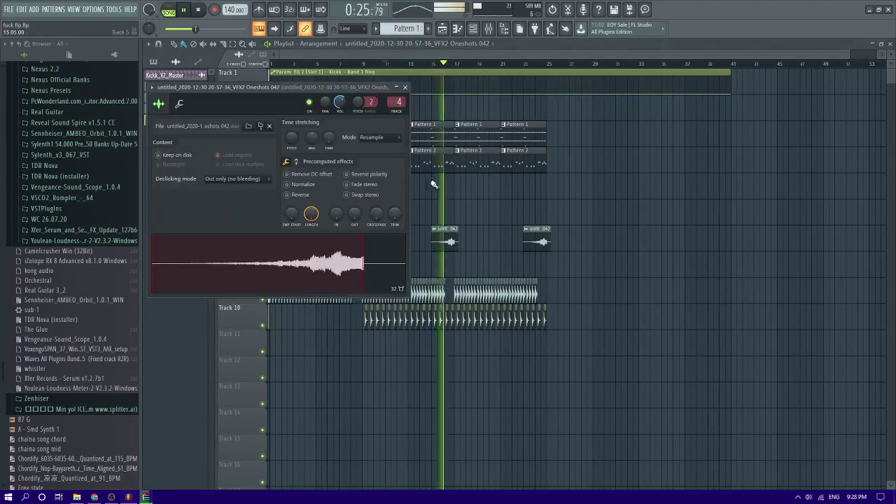
click(405, 87)
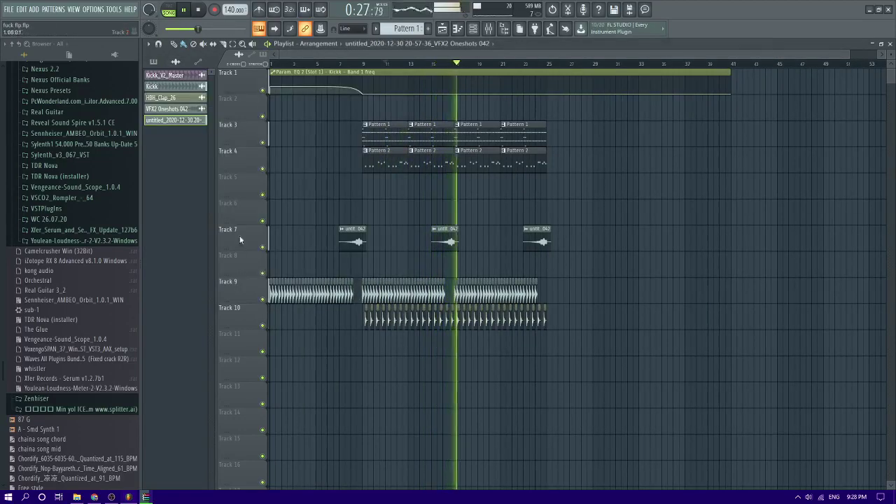
scroll(78, 225, up, 4)
- Make the Pattern 2 clip at bar 17 on Track 4 unique and transpose all its notes up an octave
key(space)
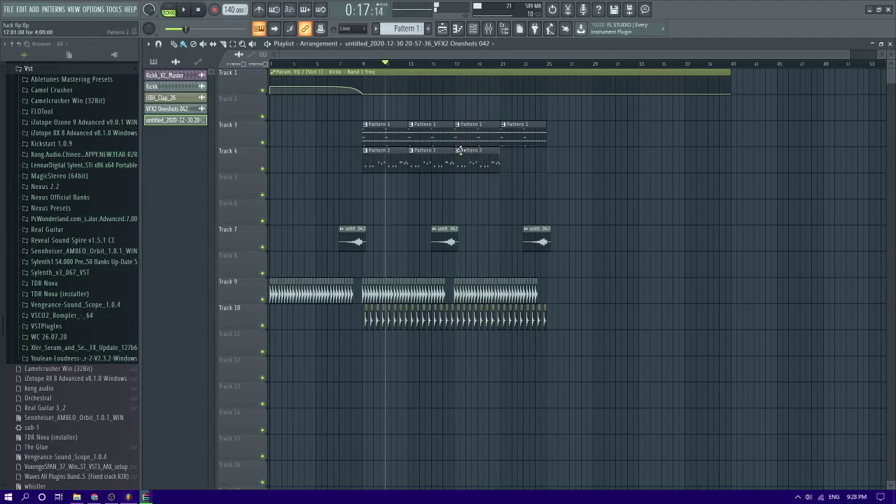
click(457, 150)
click(481, 213)
double_click(473, 164)
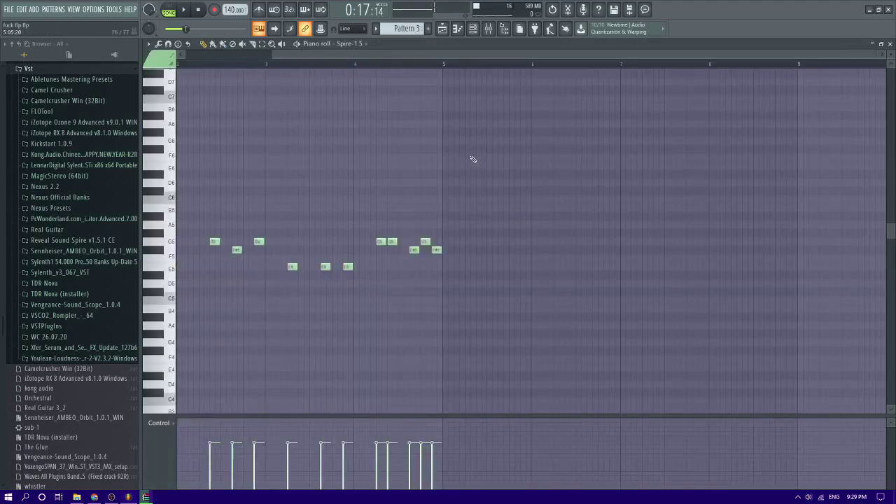
key(ctrl+a)
key(ctrl+Up)
click(444, 30)
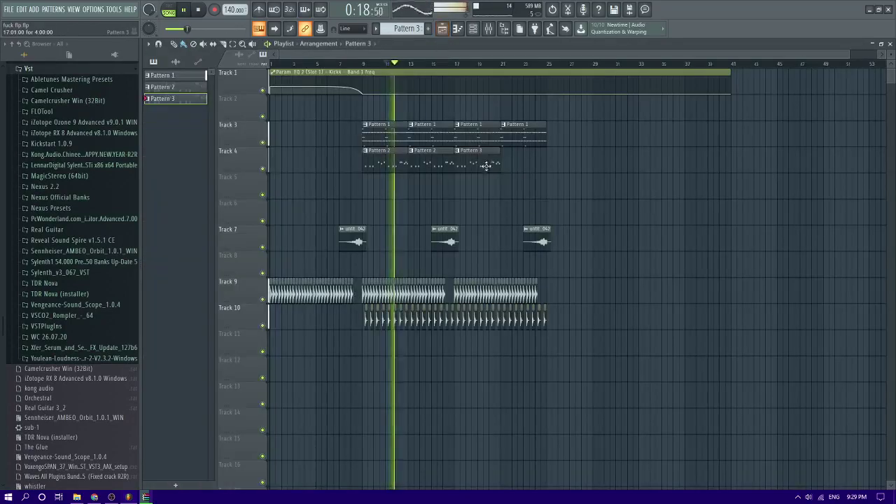
- Repeat the unique clip at bar 21, then merge Track 4's clips into two patterns covering bars 9–17 and 17–25
drag(480, 194, 533, 160)
key(ctrl+g)
drag(371, 190, 430, 159)
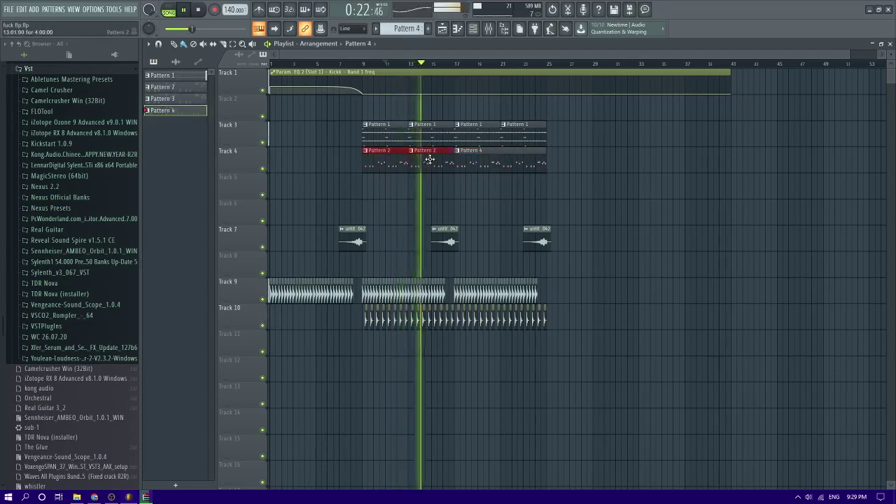
key(ctrl+g)
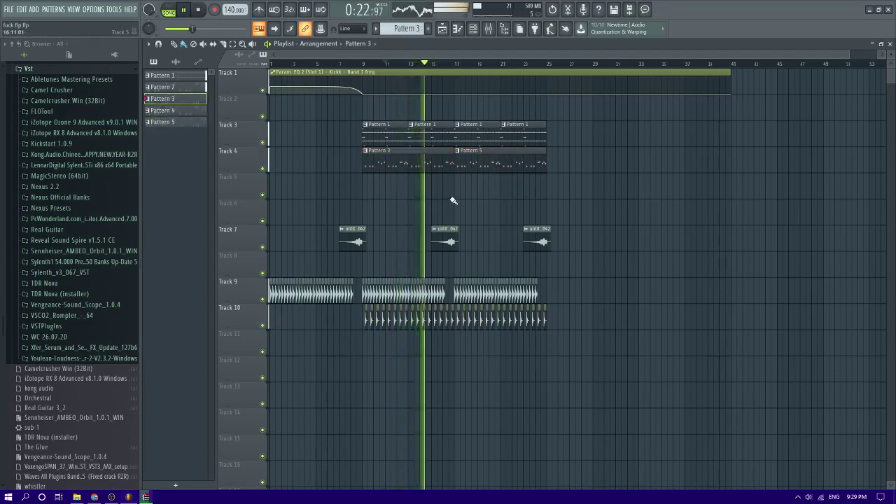
- Open the merged melody pattern at bar 9 and add a short F#5 note after the first E5 in bar 5
double_click(434, 162)
click(364, 66)
key(space)
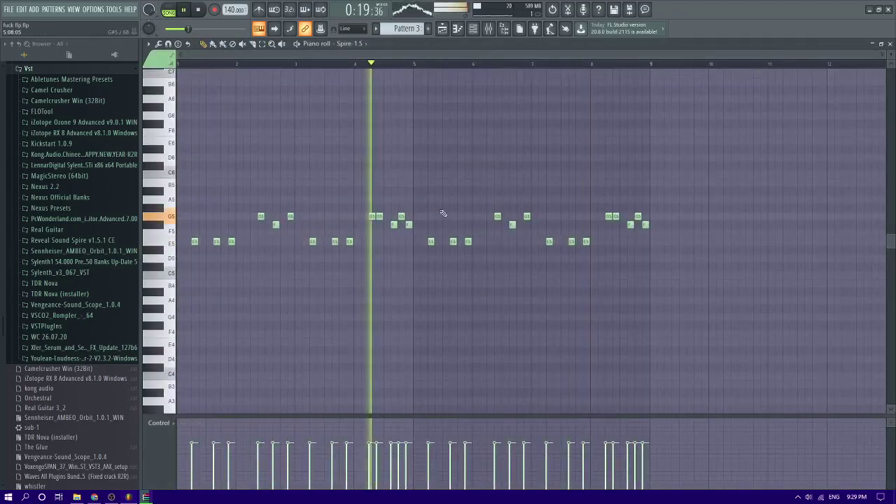
scroll(444, 217, up, 2)
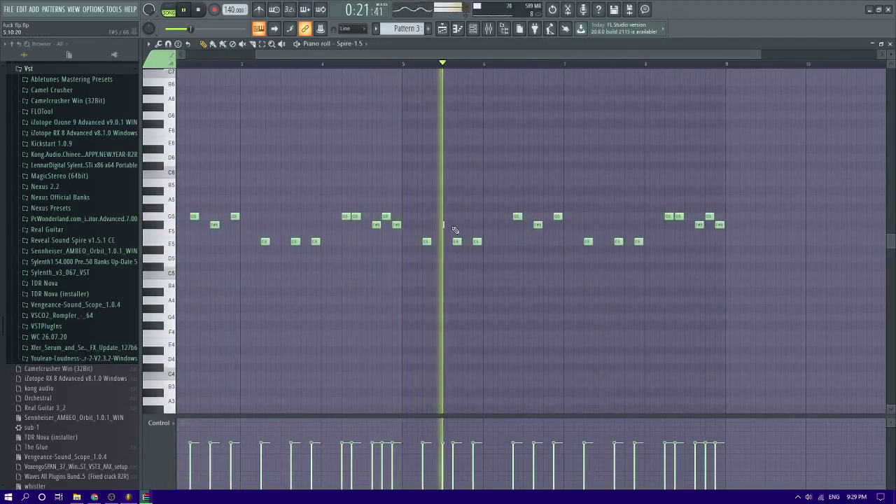
click(444, 225)
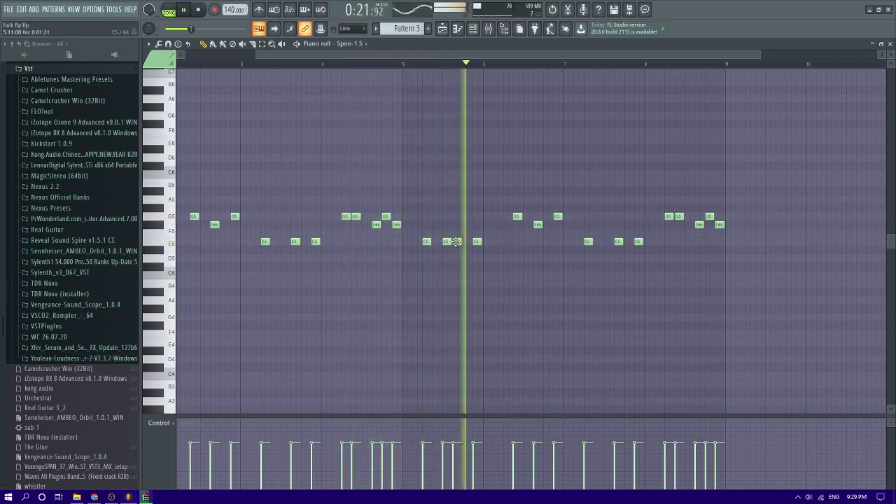
right_click(447, 242)
click(436, 225)
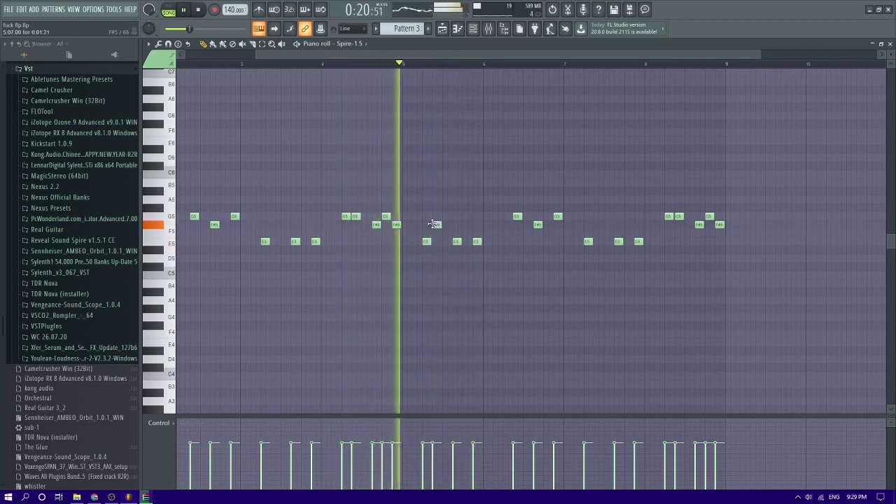
- In Pattern 3, move bar 5's F#5 between the last two E5 notes and add G5 and F#5 between bar 7's first two E5 notes
click(446, 216)
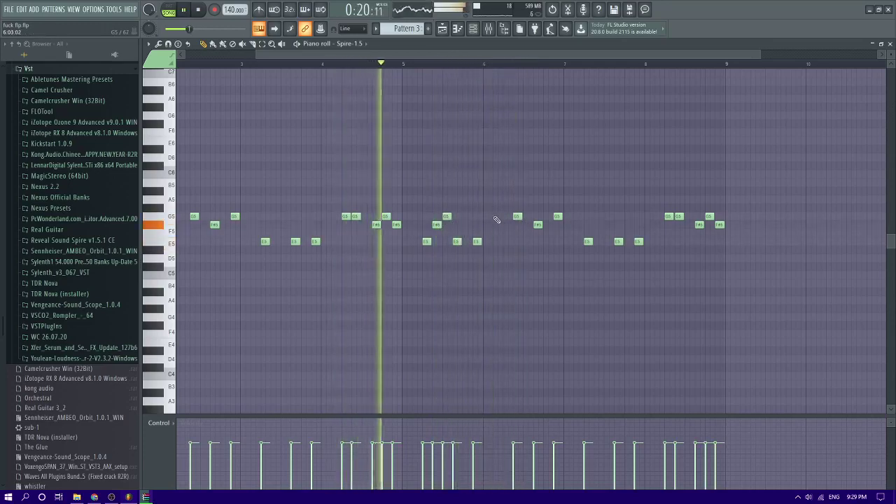
right_click(447, 216)
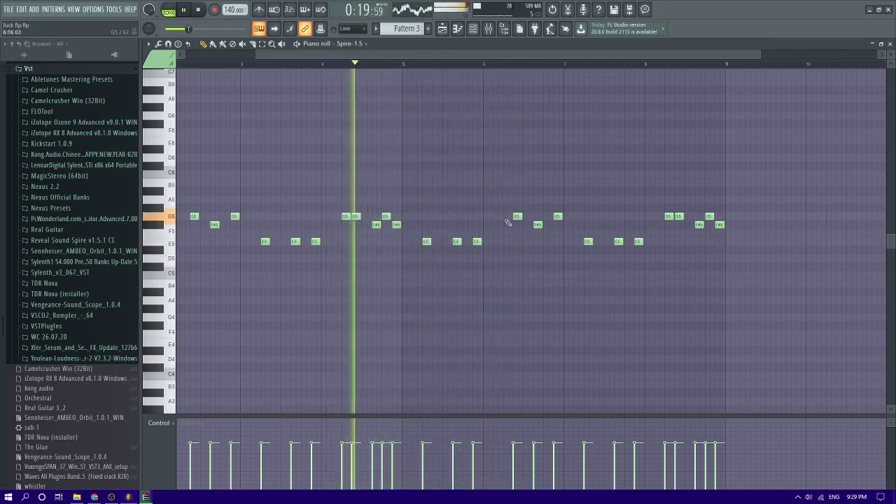
click(466, 224)
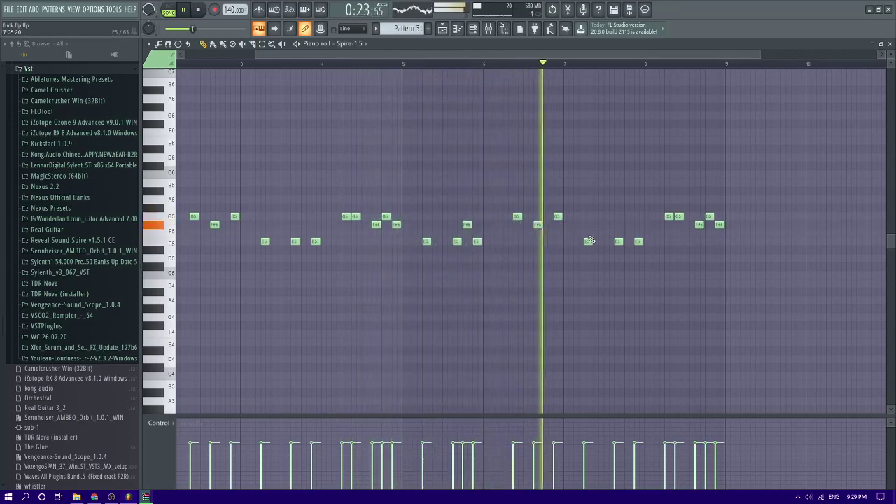
key(space)
click(595, 217)
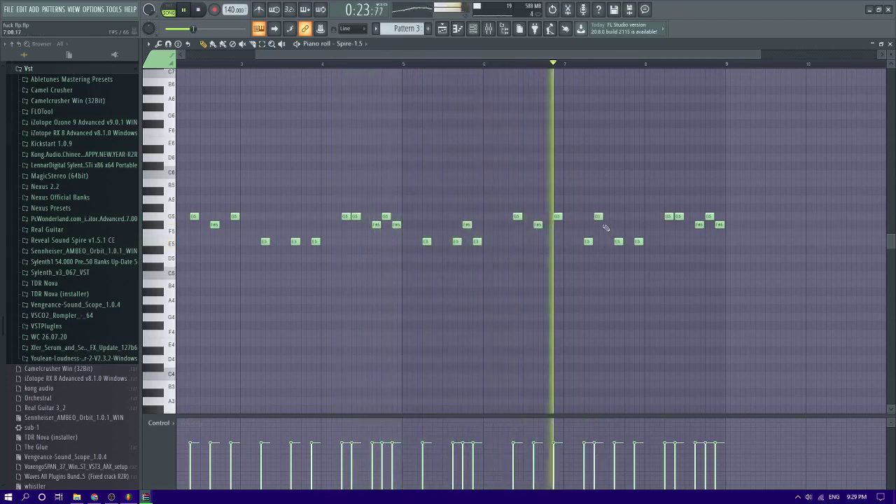
click(606, 225)
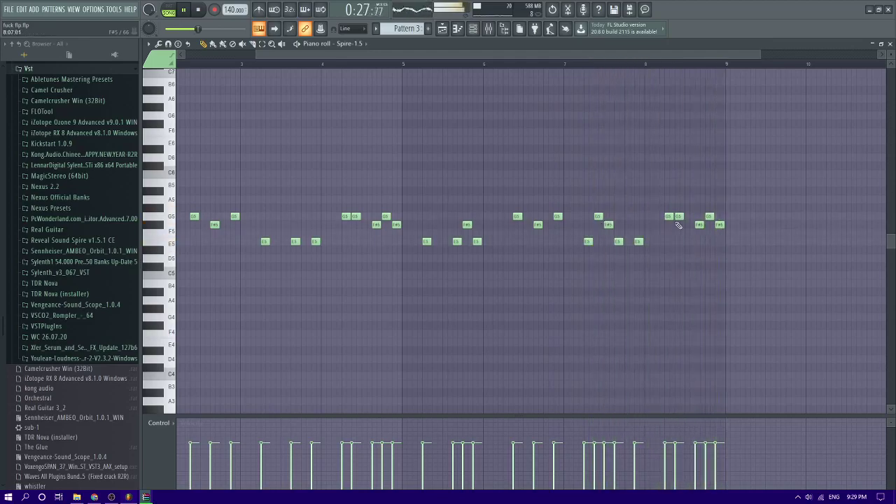
- Delete Pattern 5 and place a Pattern 3 clip at bar 17 on Track 4 of the playlist
click(442, 29)
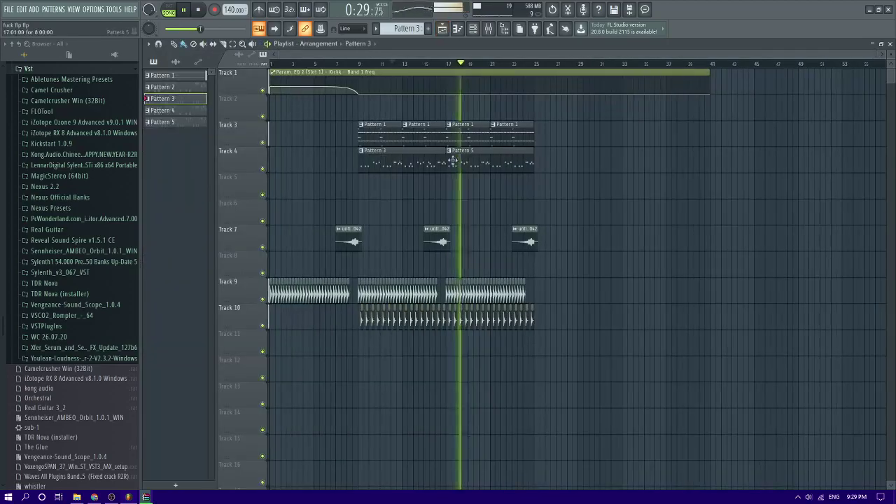
right_click(184, 122)
click(203, 244)
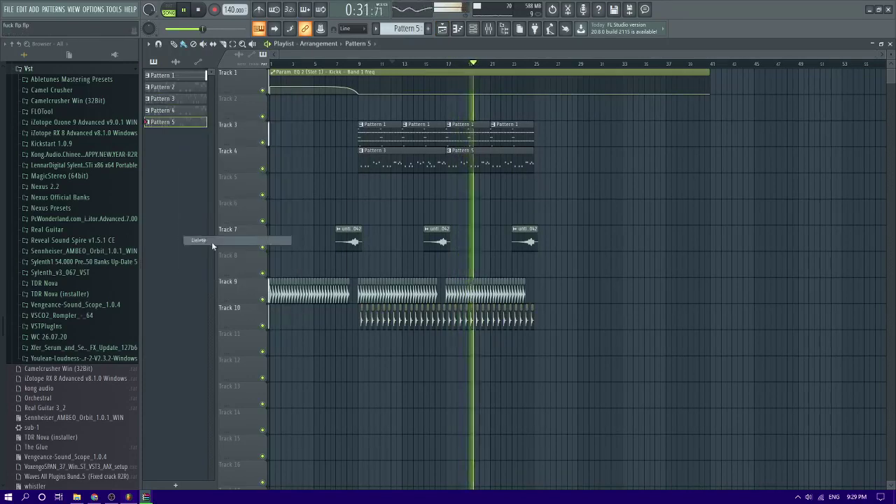
click(494, 274)
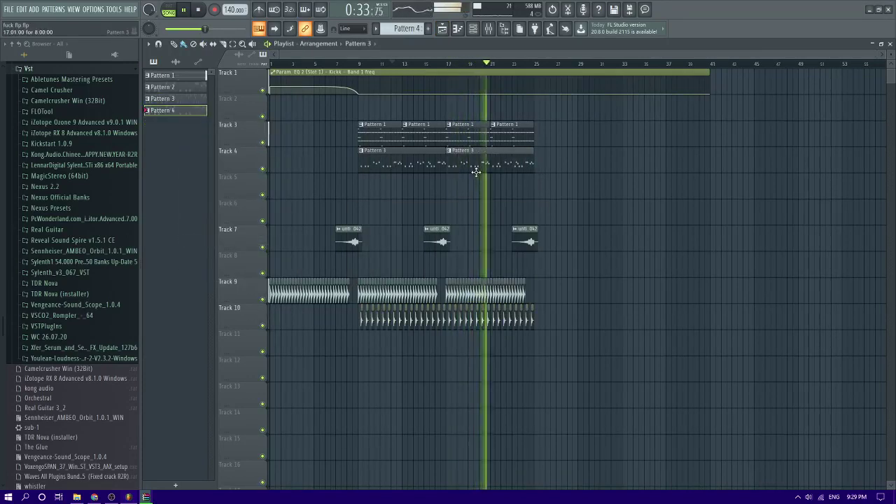
- Make the Track 4 clip at bar 17 unique and transpose all its Spire-1.5 notes up one octave
right_click(452, 157)
click(490, 222)
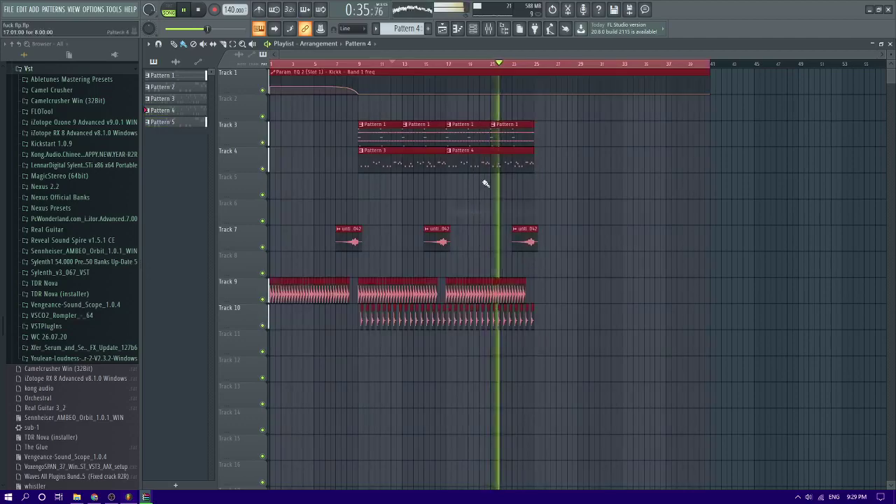
double_click(467, 159)
key(ctrl+Up)
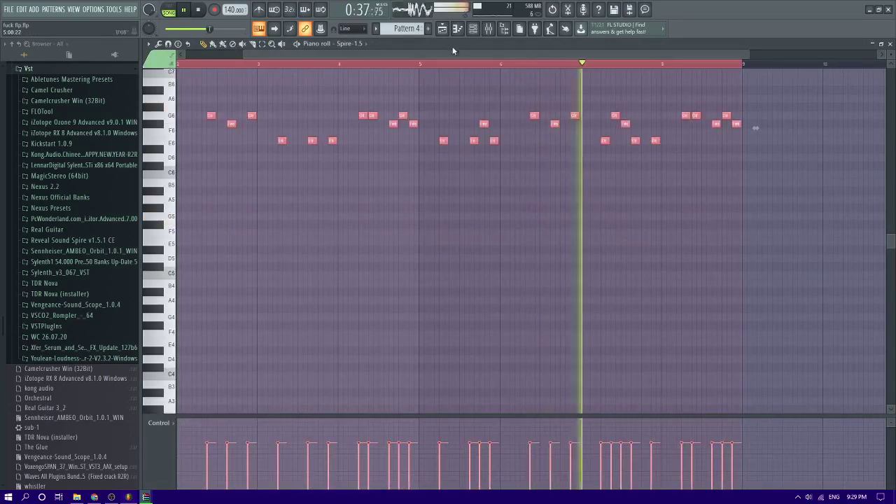
click(442, 28)
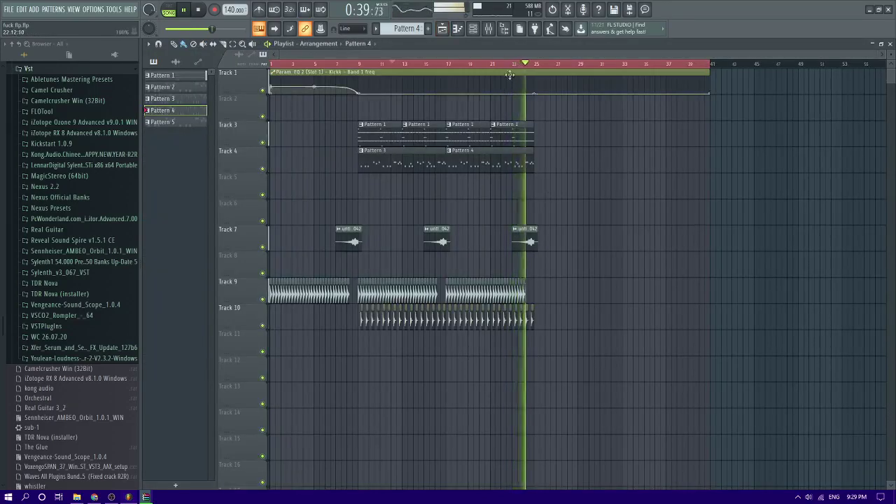
- Load Fruity Limiter into slot 3 of the Spire-1.5 mixer track and lower its compressor threshold to about -7.8 dB
key(F9)
click(452, 130)
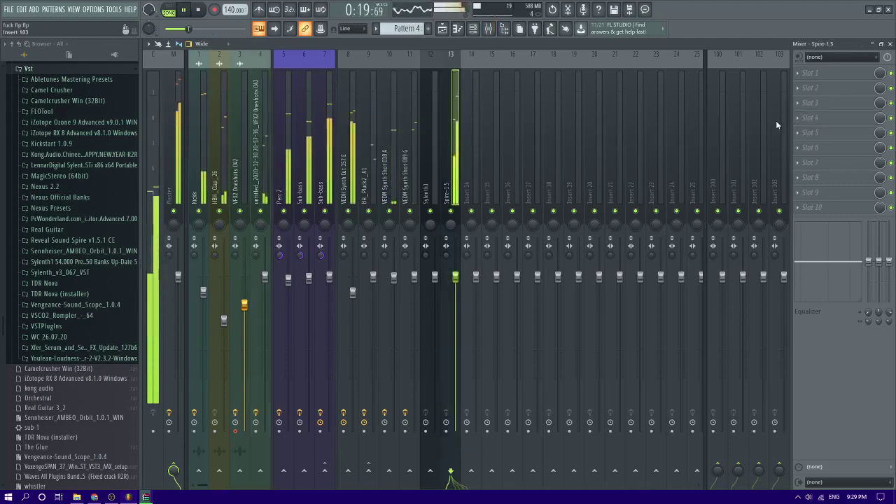
click(812, 103)
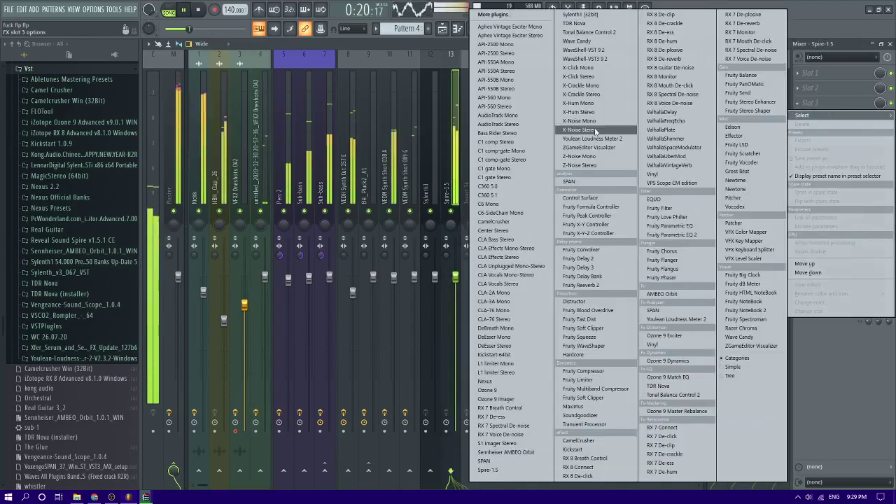
click(584, 372)
click(807, 105)
mouse_move(819, 170)
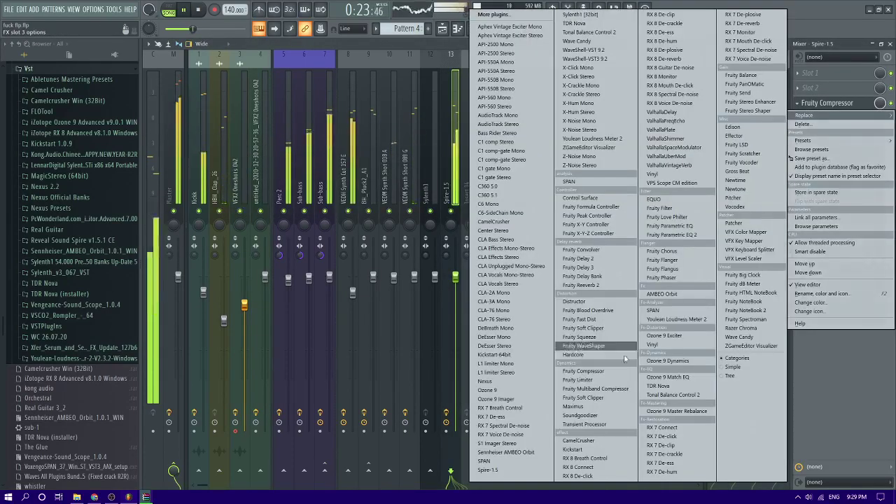
click(574, 380)
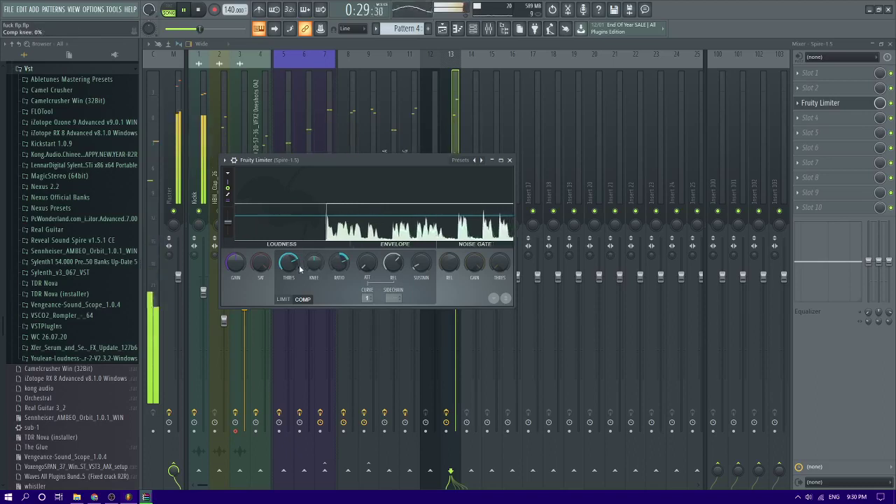
drag(290, 264, 290, 281)
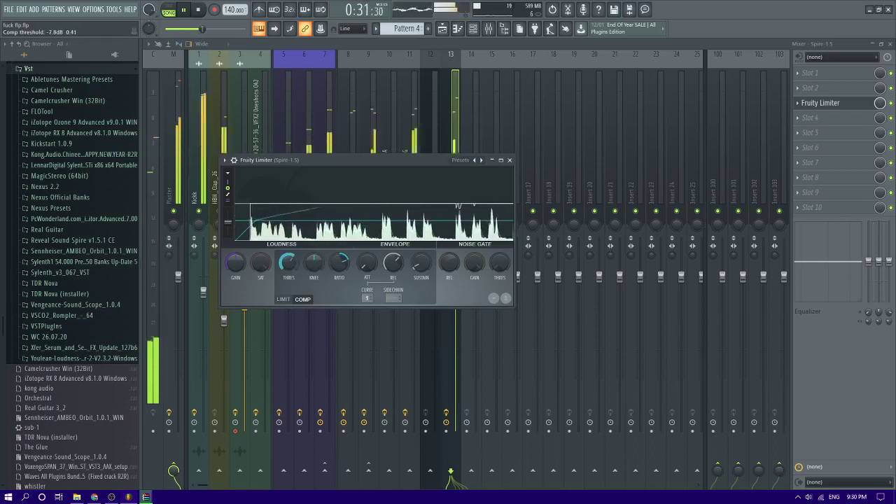
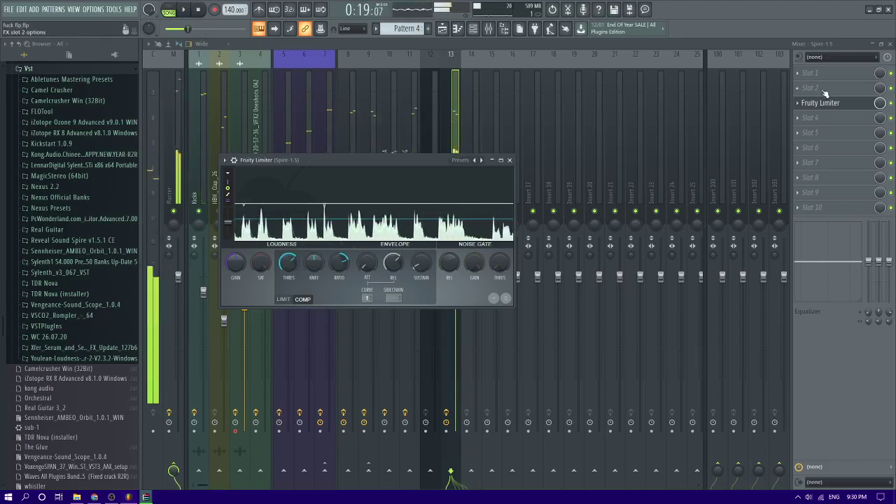
- Load Fruity Parametric EQ 2 into slot 2 of the Spire-1.5 mixer track and play the song from bar 17
click(825, 91)
click(683, 236)
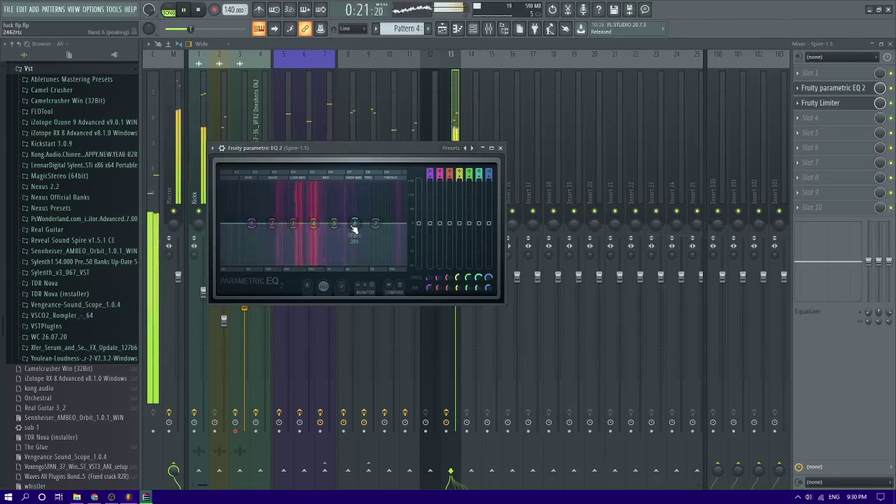
key(F5)
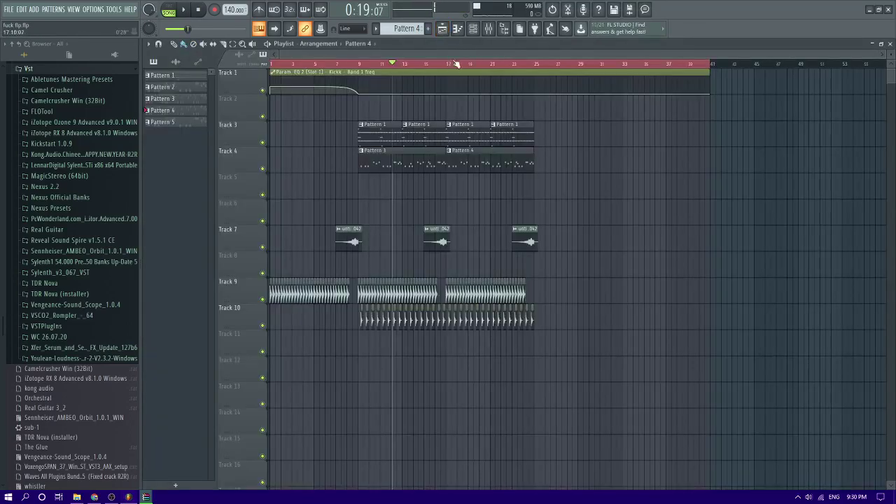
click(449, 61)
key(space)
- In the Spire-1.5 EQ, dip band 3 slightly and cut the lows with band 1 to -18 dB at about 108 Hz
click(489, 30)
click(819, 89)
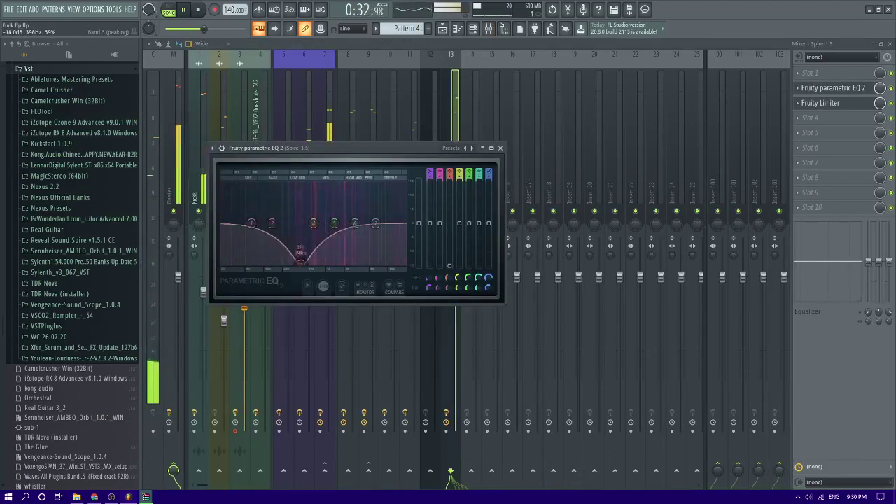
mouse_move(301, 259)
mouse_down()
mouse_move(370, 260)
mouse_move(302, 251)
mouse_up()
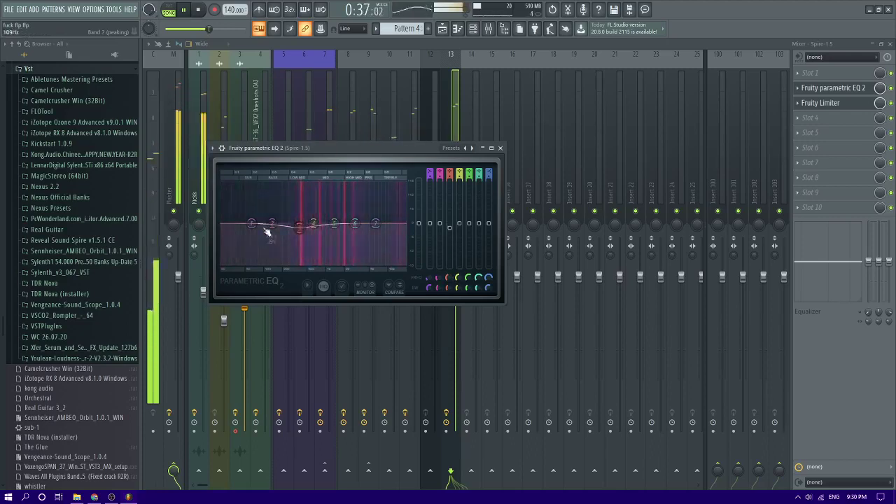
drag(252, 224, 267, 267)
right_click(267, 267)
mouse_move(279, 291)
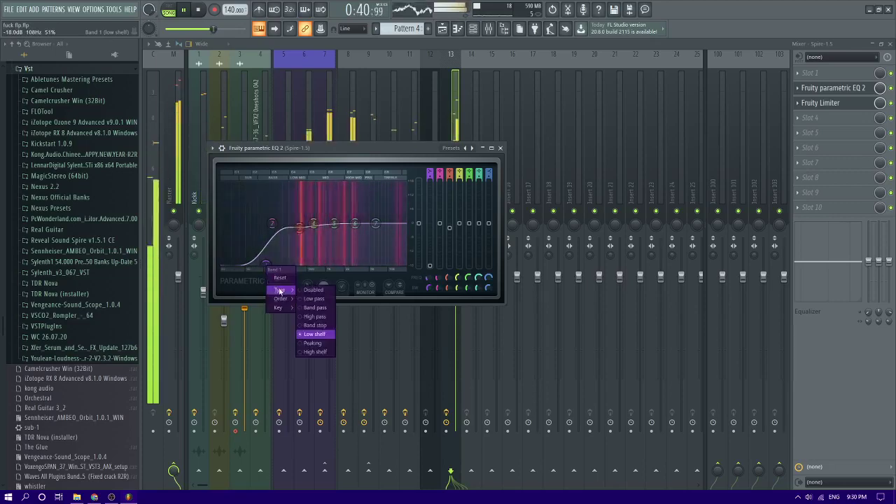
- Replay the song from bar 17 and switch to File Explorer to check the Sylenth1 folder inside Presets
click(442, 29)
click(446, 63)
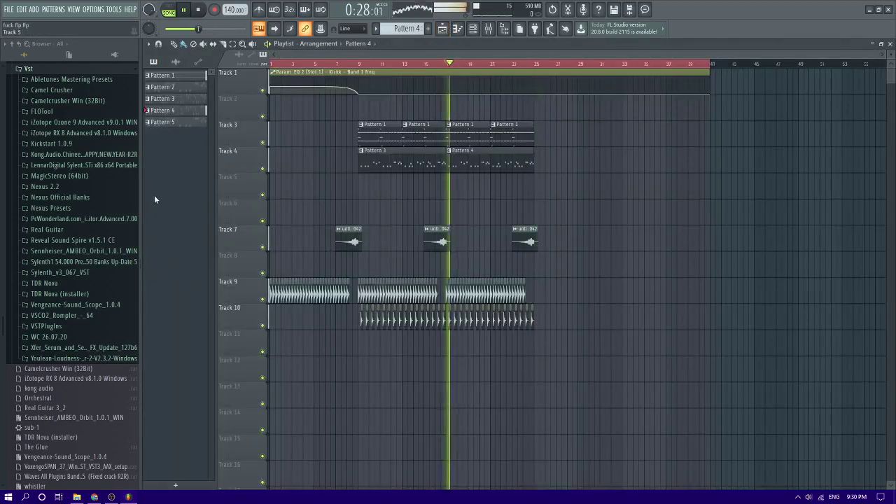
click(76, 497)
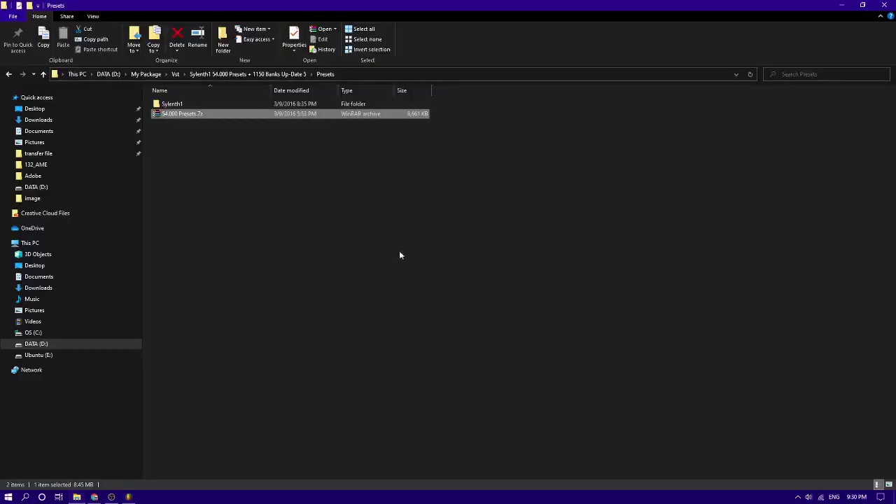
drag(188, 103, 225, 327)
click(217, 287)
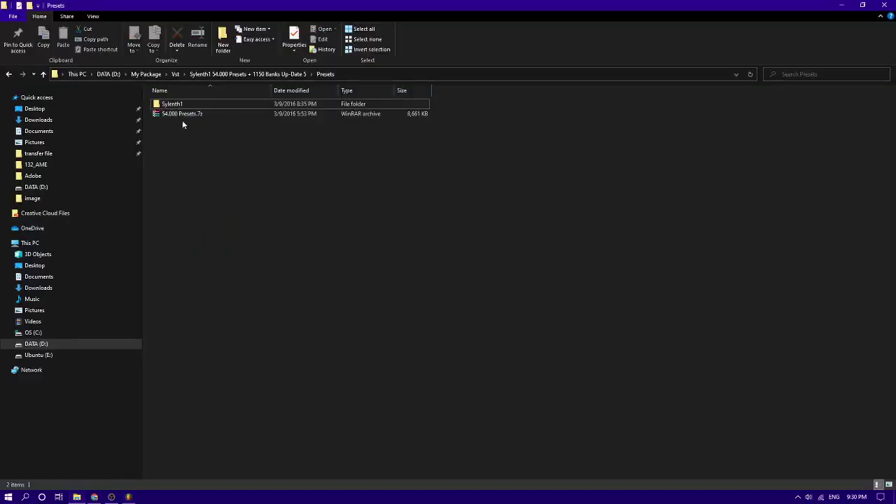
click(175, 103)
drag(173, 103, 63, 384)
- Expand the Banks folder of the Sylenth1 package in the FL Studio browser and go to the WA Production soundbanks
scroll(65, 369, down, 3)
scroll(64, 358, up, 6)
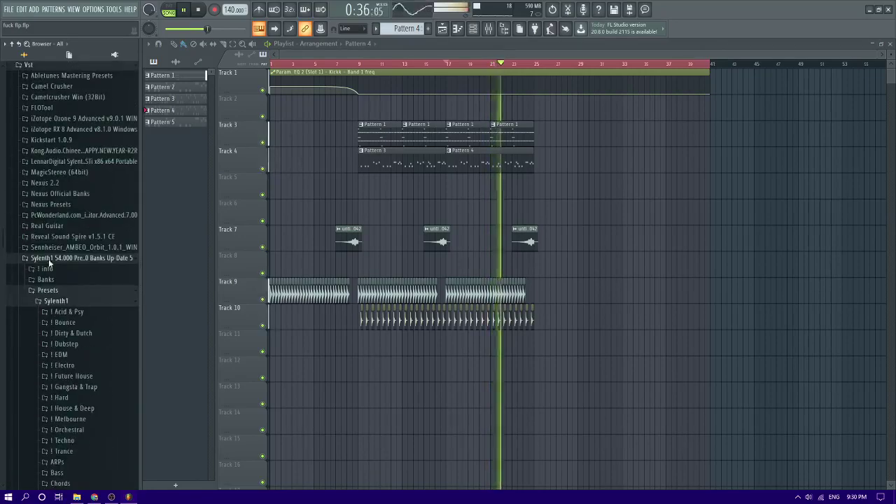
click(55, 280)
click(61, 291)
scroll(63, 300, down, 5)
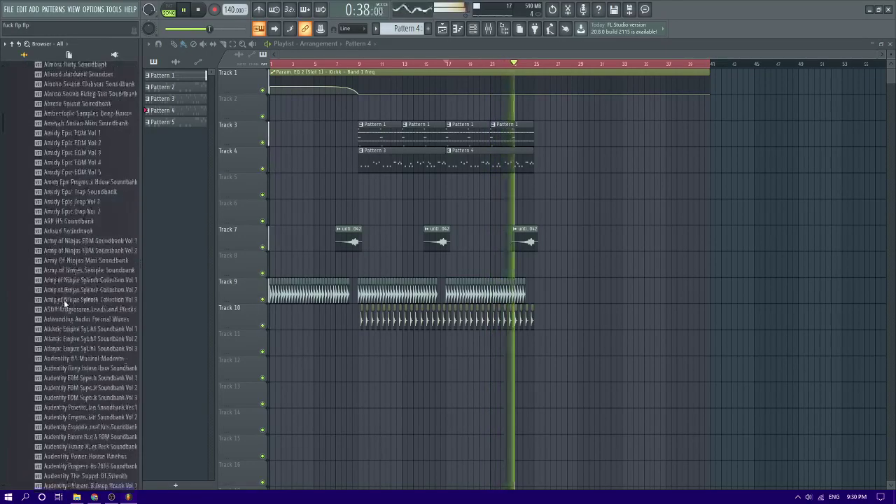
drag(3, 126, 12, 440)
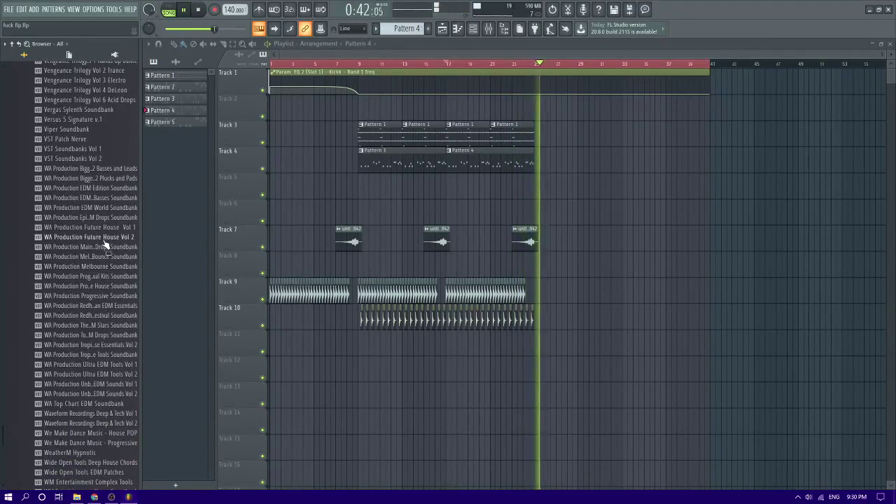
- Look through the WA Production, Vengeance and Vandalism Shocking soundbanks while restarting song playback
scroll(98, 247, down, 1)
scroll(96, 247, up, 1)
scroll(96, 247, down, 1)
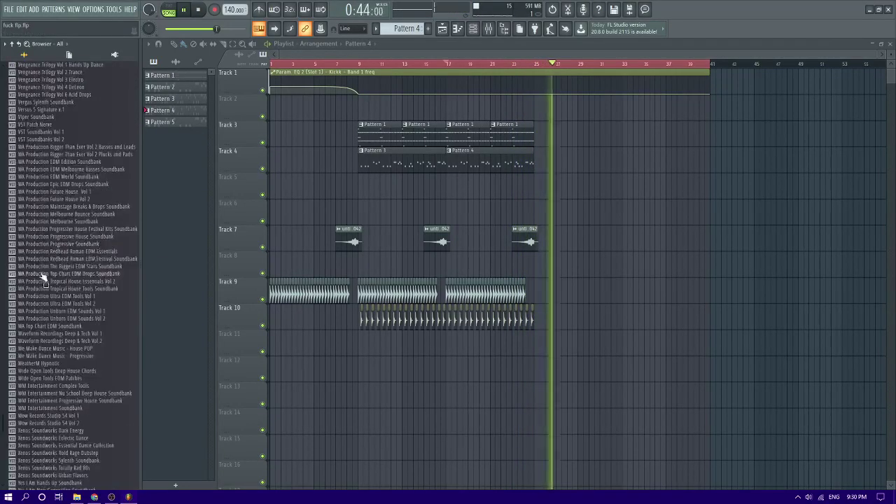
scroll(44, 280, up, 8)
key(space)
key(space)
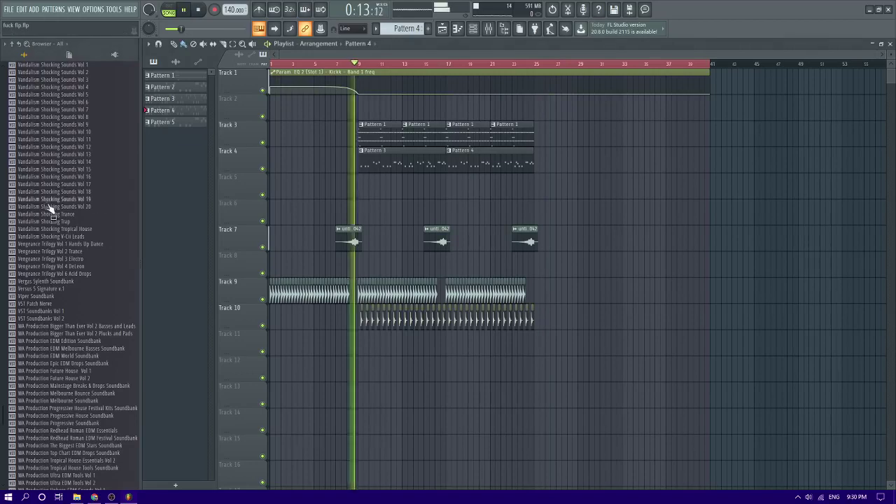
scroll(53, 231, up, 2)
- Open the channel rack, enlarge it to show more channels, and create the new Pattern 6
click(475, 30)
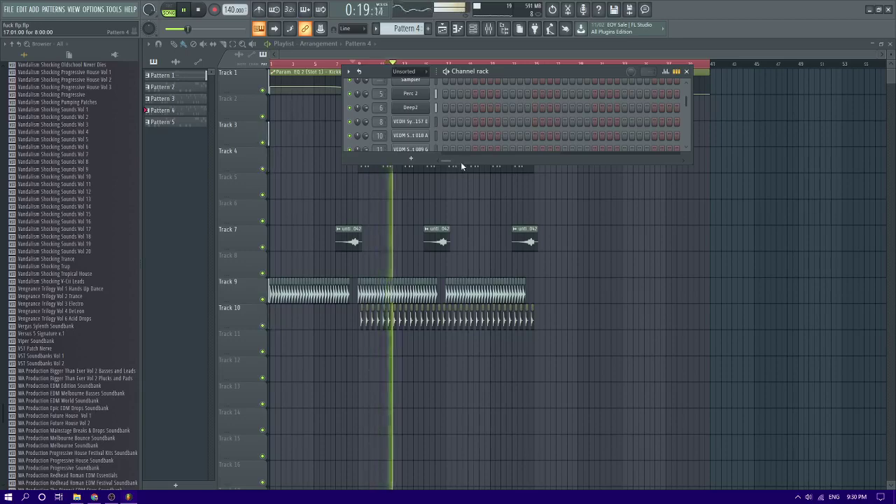
drag(461, 163, 462, 242)
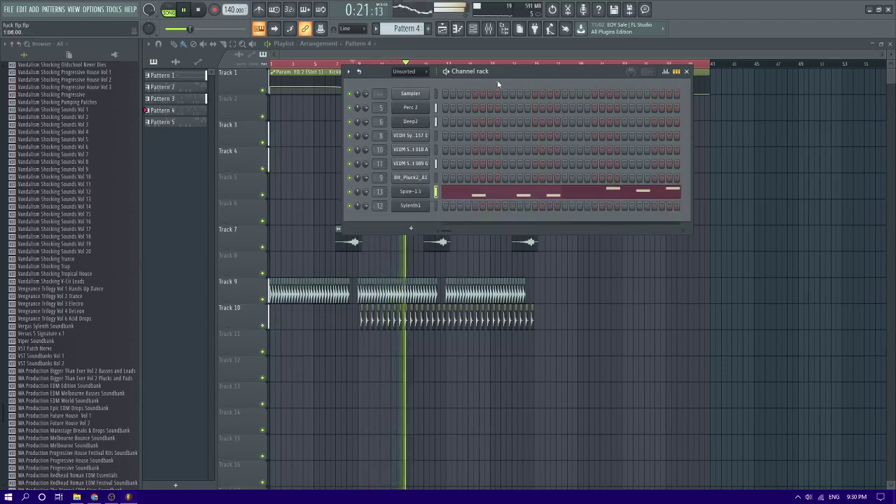
click(428, 29)
key(Return)
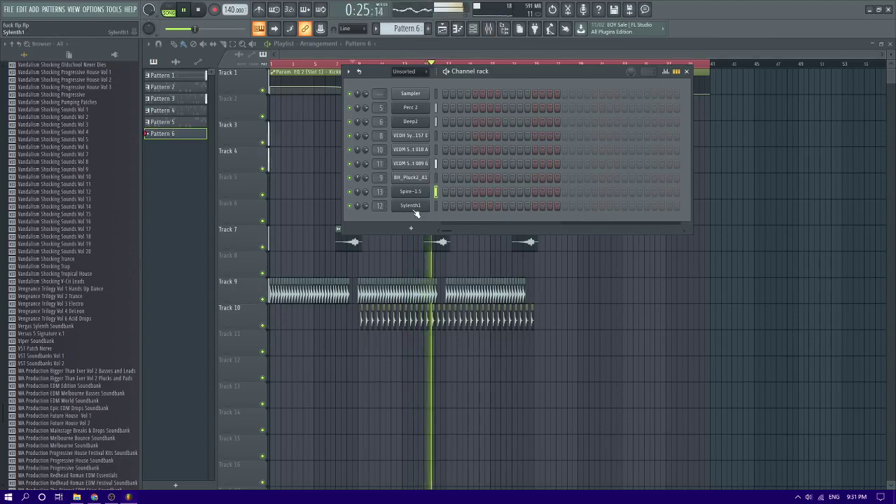
- Stop playback, load the Vandalism Shocking Complextro Vol 1 bank into the Sylenth1 channel and open the synth to audition a lead preset
key(space)
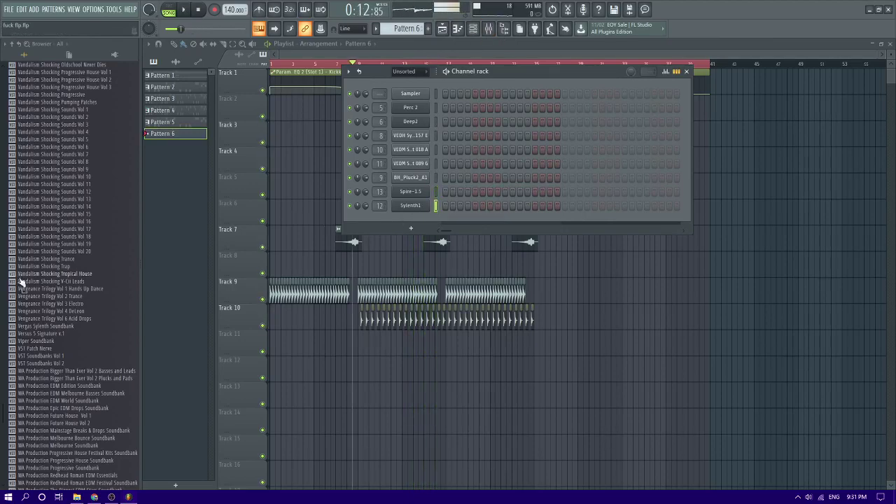
scroll(70, 252, up, 8)
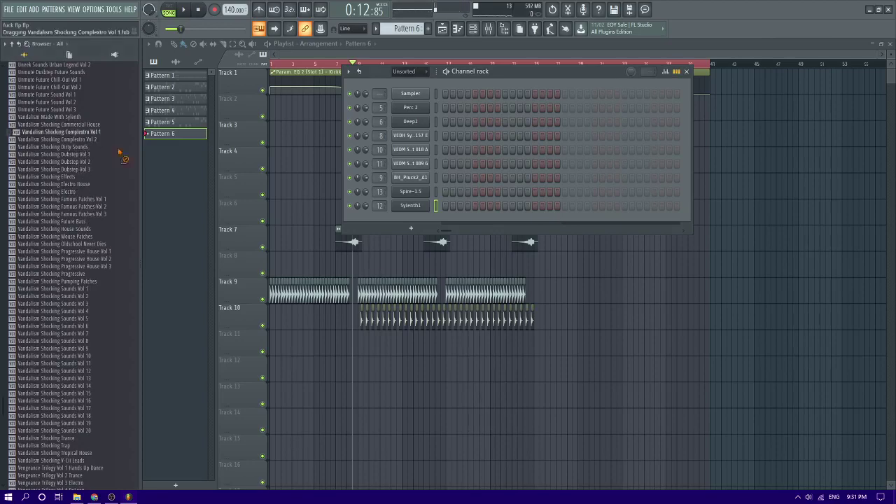
drag(392, 208, 396, 204)
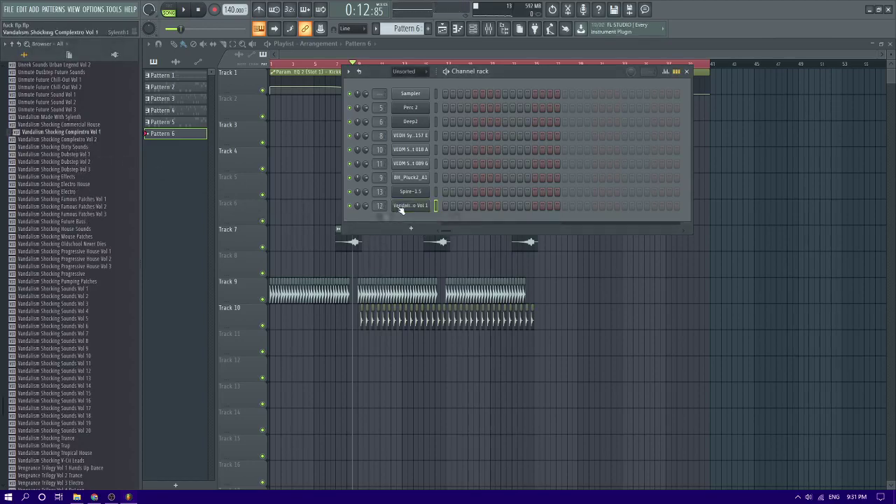
click(413, 206)
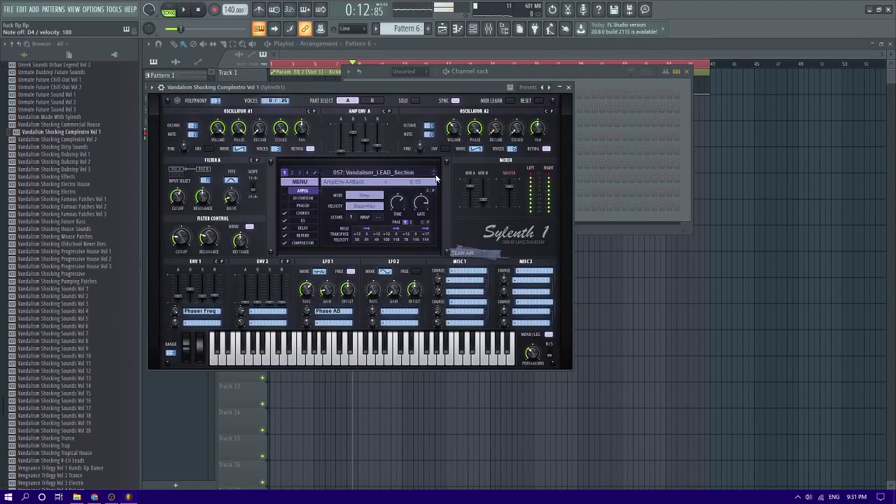
- Open Pattern 1 from its playlist clip in the piano roll and target the Vandalism Shocking Complextro Vol 1 channel
click(458, 32)
key(space)
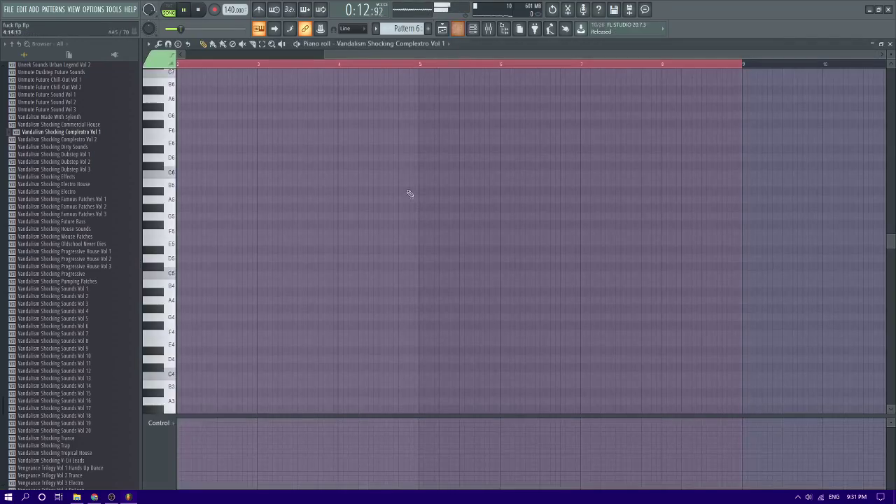
click(443, 30)
double_click(392, 150)
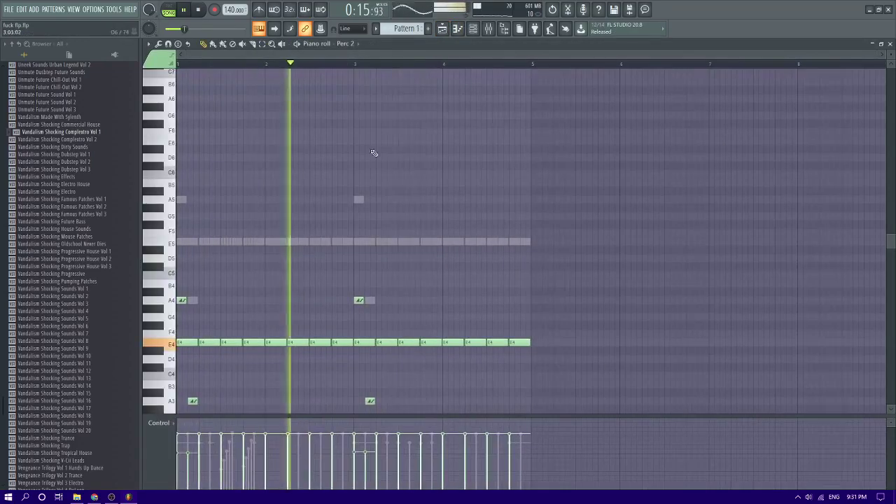
click(344, 43)
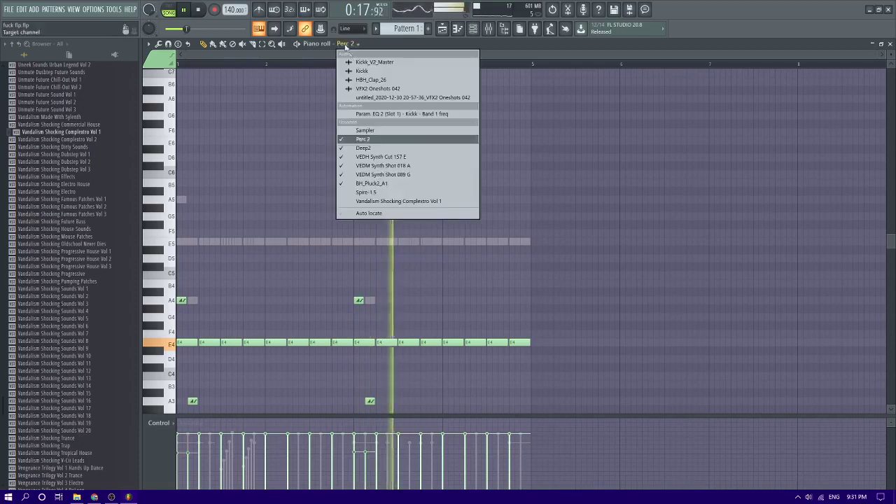
click(399, 201)
key(space)
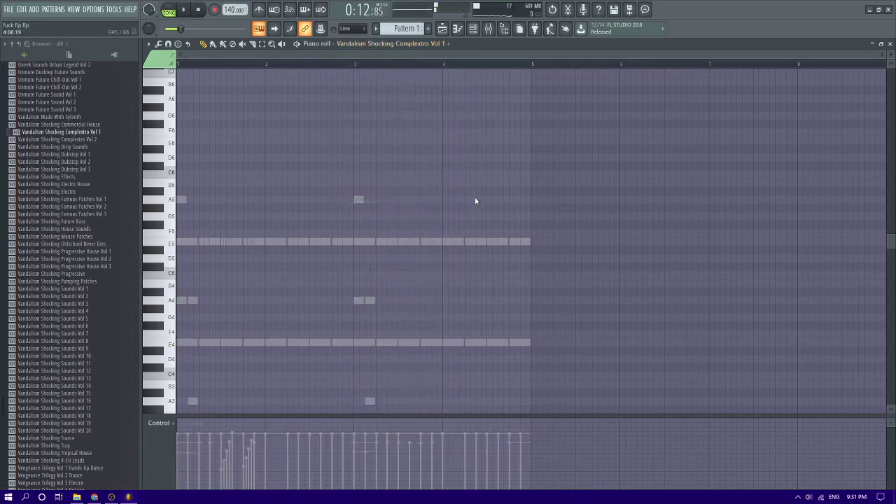
- Sketch a lead phrase in the second half of bar 4 with the notes E6, G6, F#6 and G6 while replaying the song
click(477, 200)
key(space)
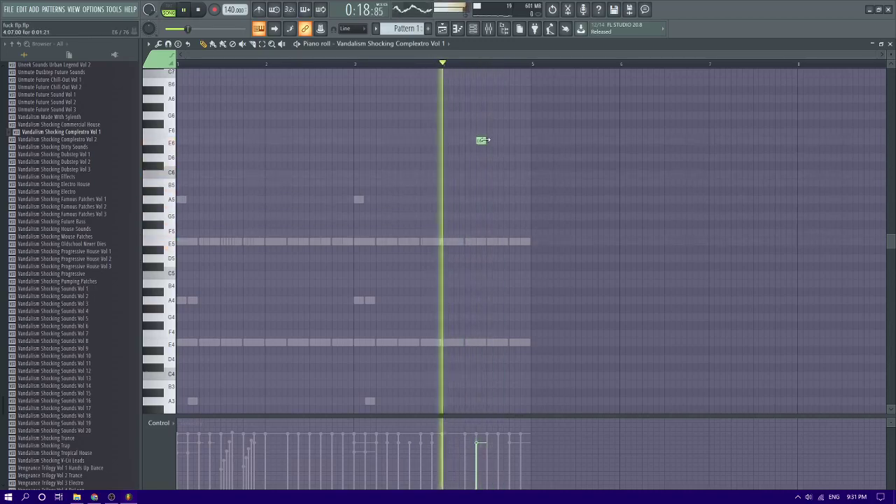
key(space)
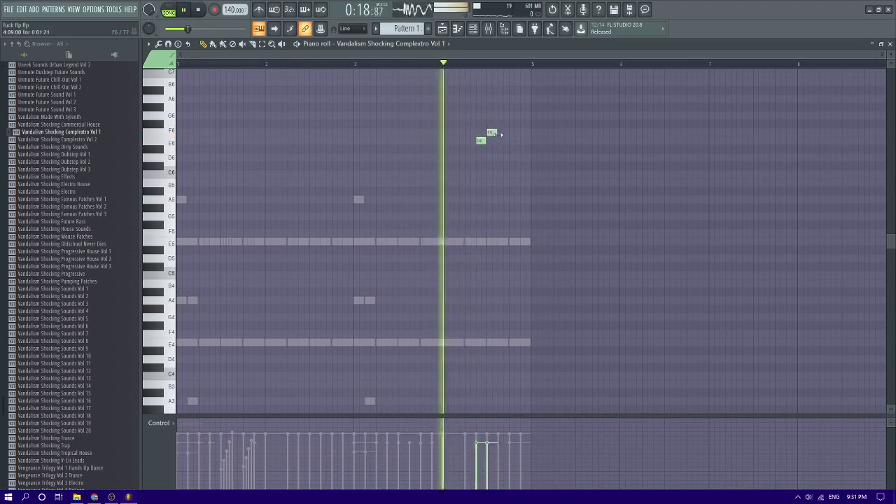
click(492, 125)
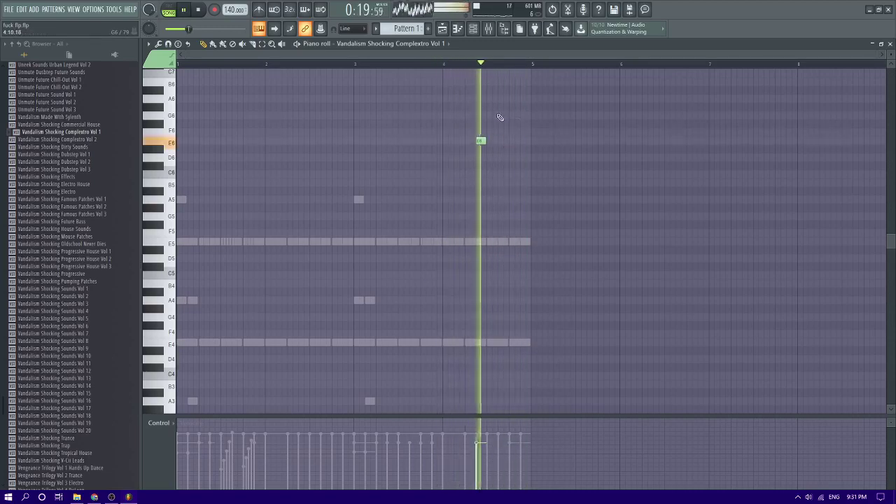
click(501, 116)
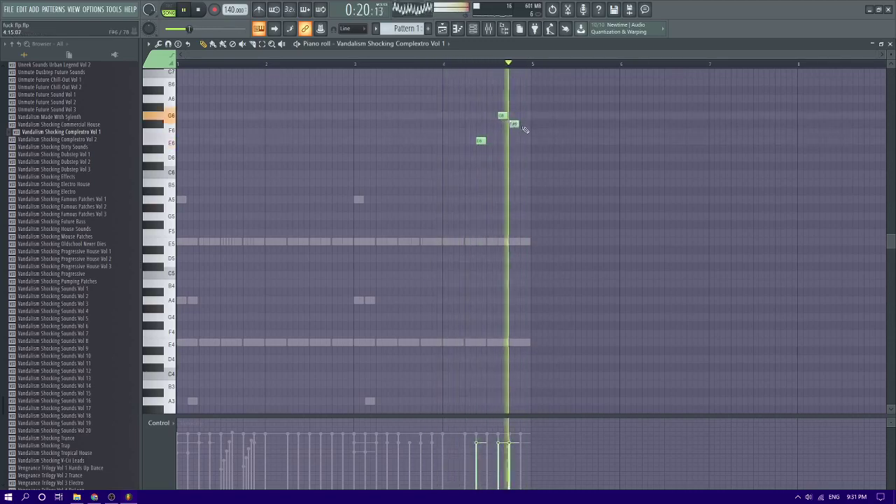
click(525, 115)
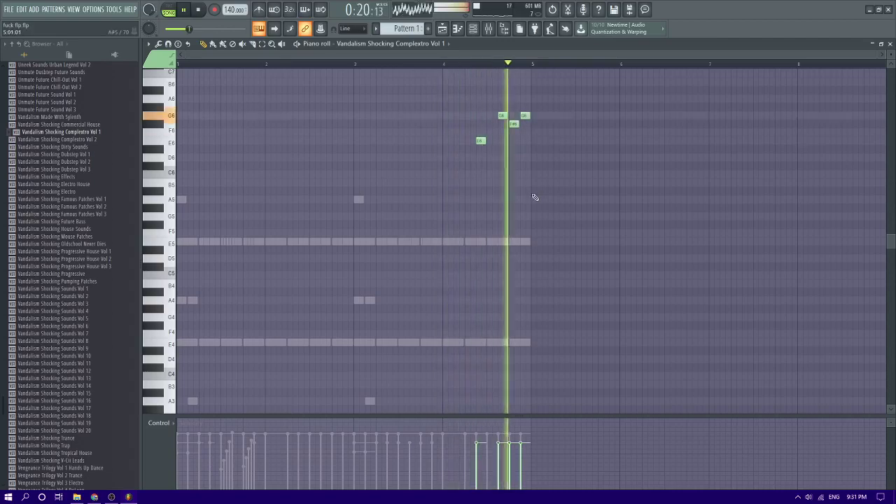
- Replace the last two notes of the bar 4 phrase with C7 followed by B6
right_click(524, 116)
right_click(514, 125)
key(space)
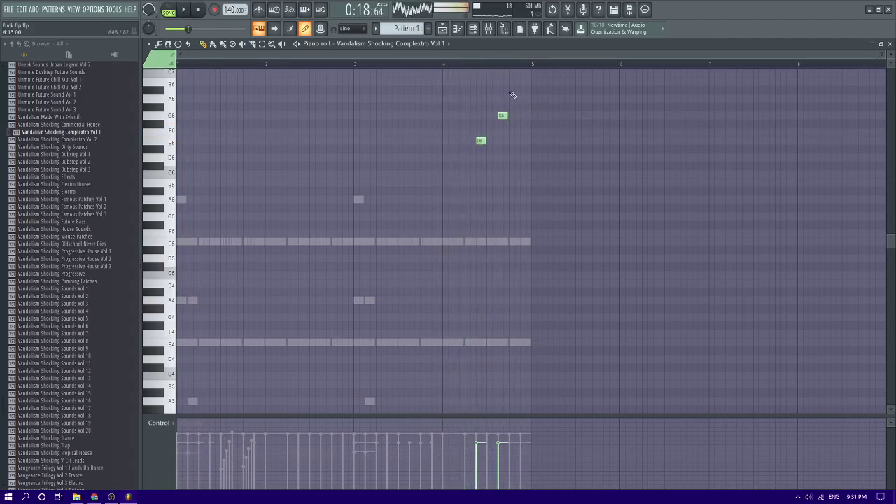
click(524, 74)
scroll(522, 77, up, 3)
key(space)
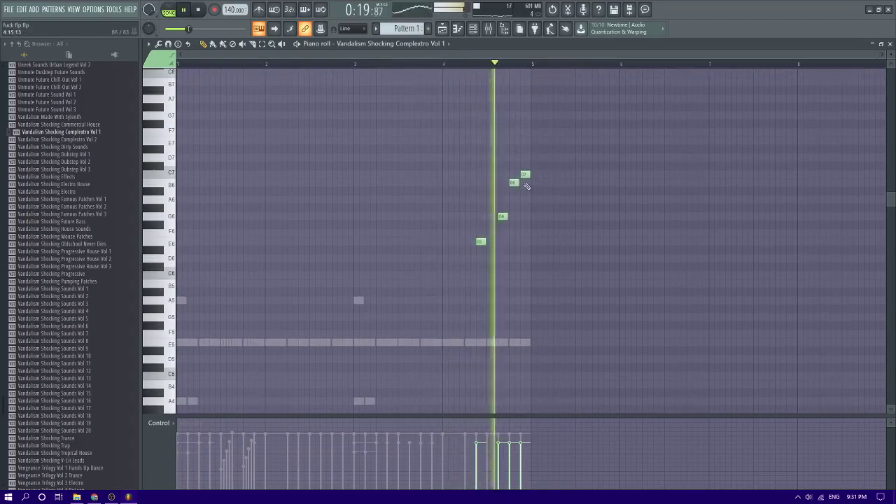
mouse_move(514, 184)
mouse_down()
mouse_move(514, 175)
mouse_move(523, 186)
mouse_up()
- Change the Sylenth1 preset to 060: Vandalism_LEAD_Hooker and return to the piano roll
key(F6)
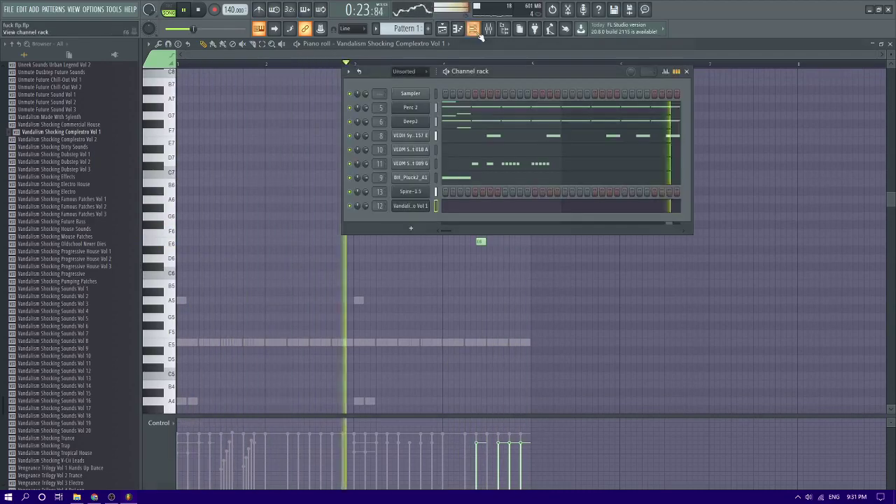
click(420, 206)
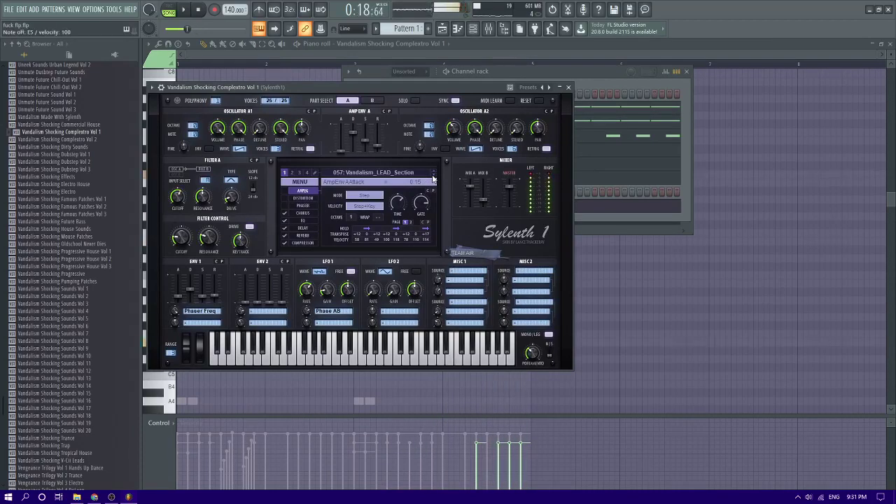
click(433, 176)
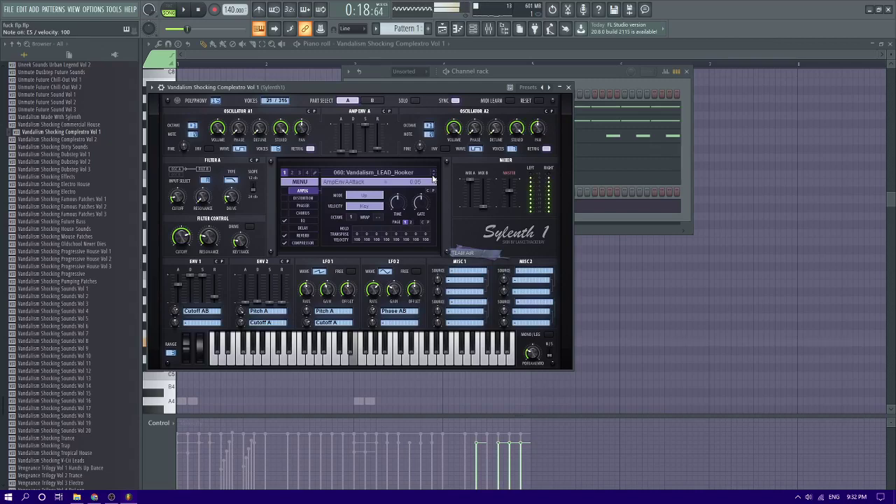
click(603, 258)
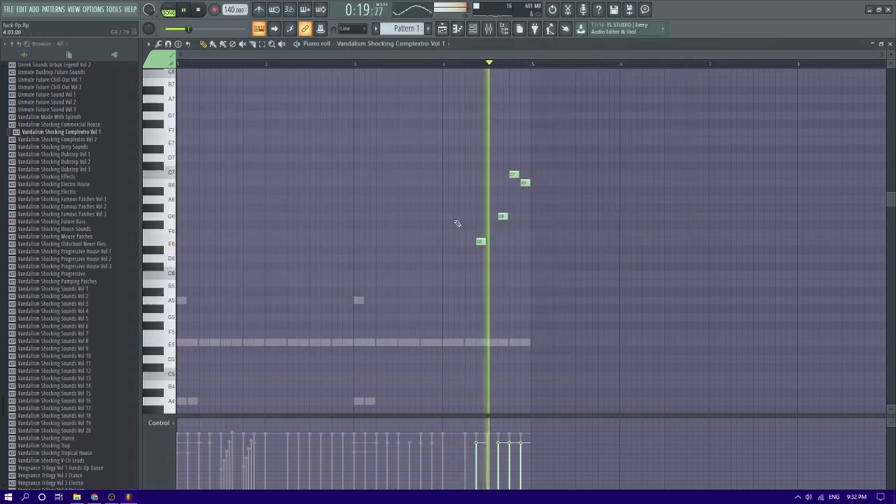
- Add Fruity Stereo Enhancer to slot 3 of the Sylenth1 mixer track and set its phase offset to 2.3 ms
click(488, 29)
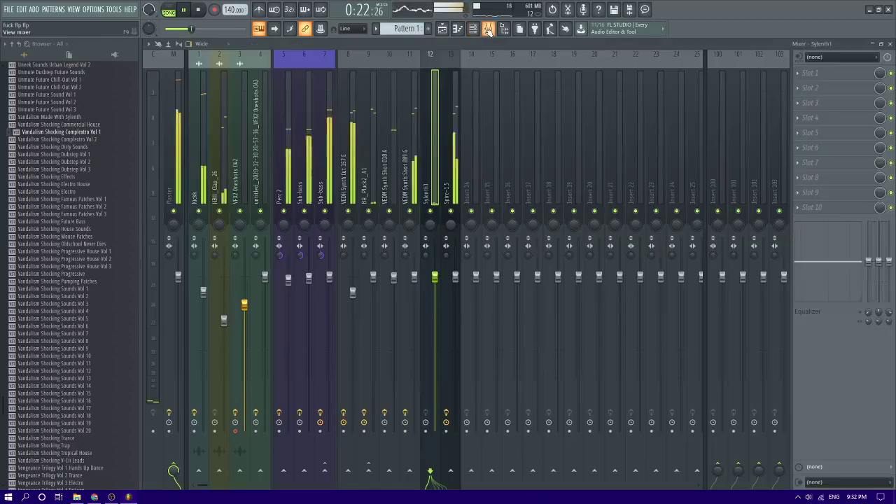
click(802, 110)
click(750, 110)
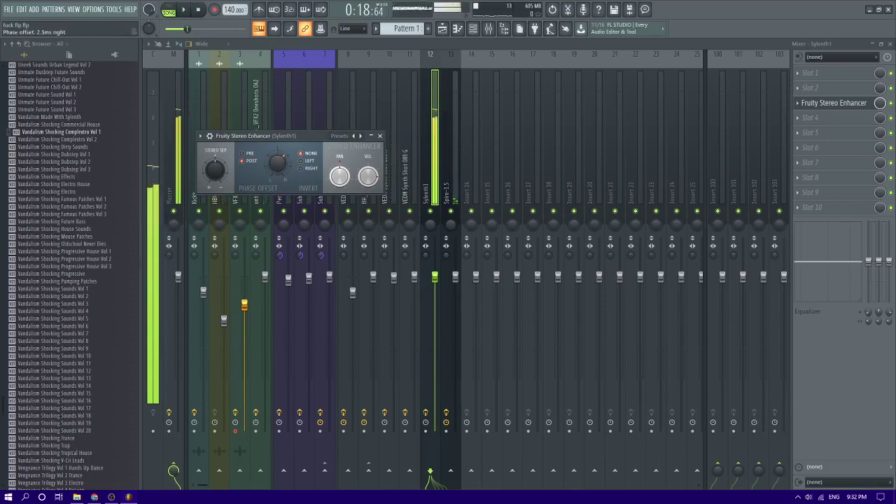
- Add two short E5 notes at 4.03 and 4.05 in the Sylenth1 piano roll, removing the trial note at the start of bar 4
key(F7)
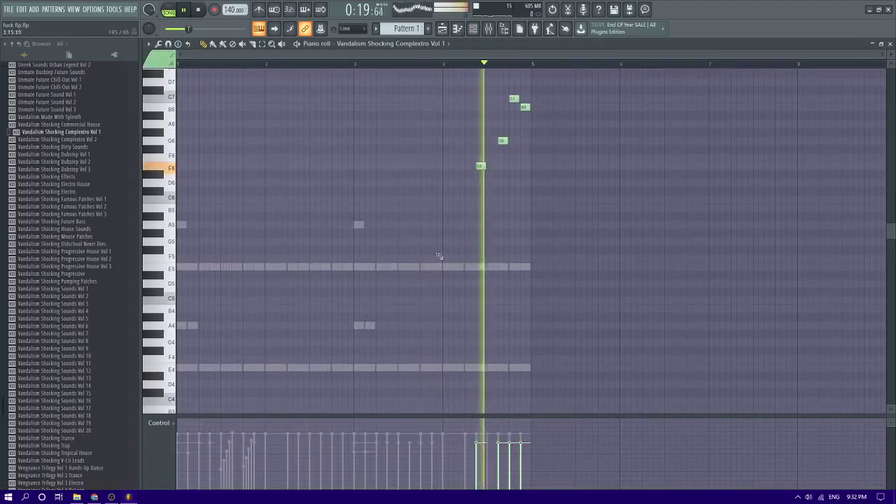
scroll(456, 266, down, 6)
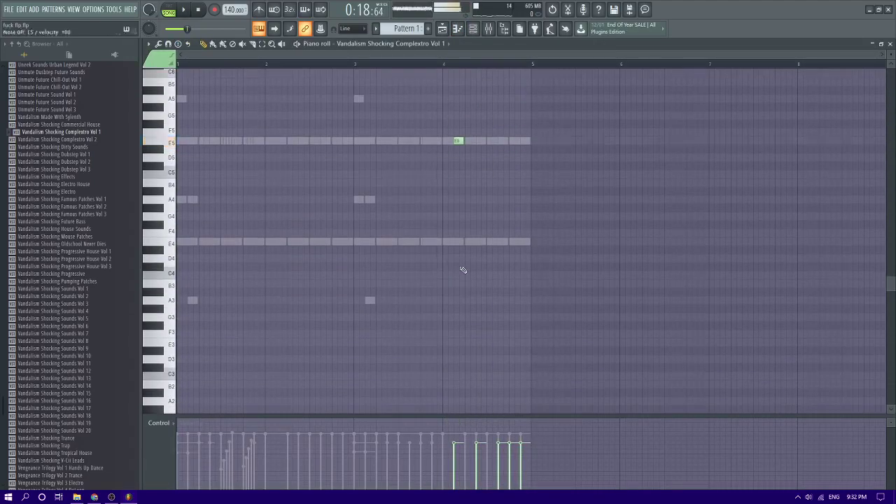
scroll(470, 168, up, 4)
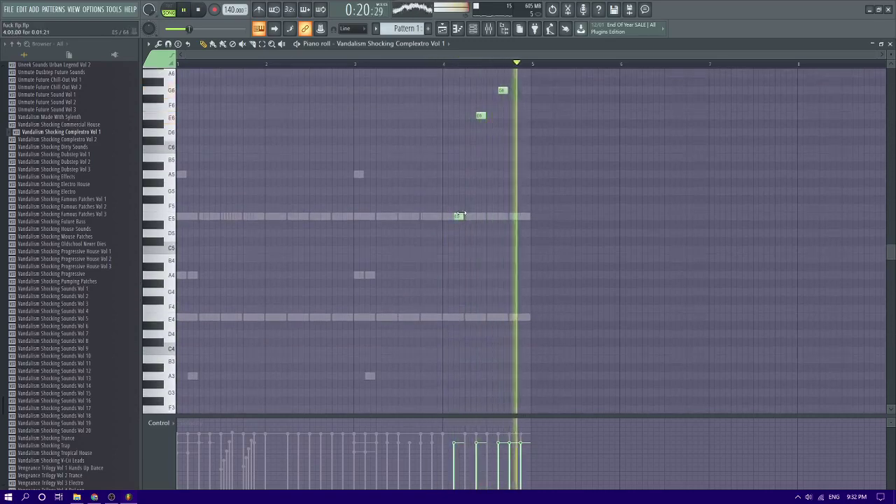
key(space)
key(space)
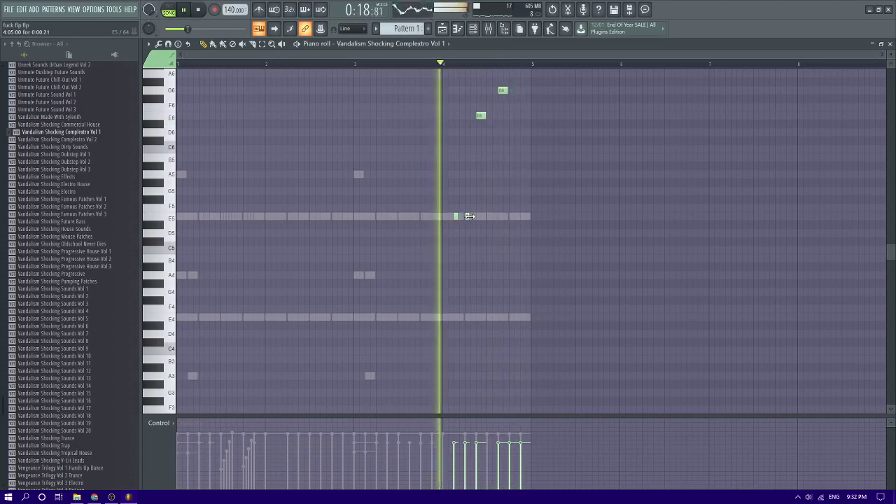
click(446, 216)
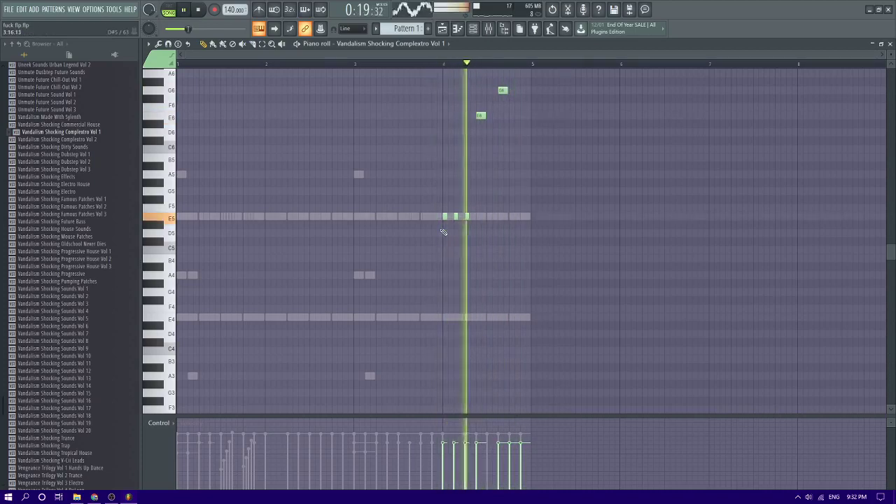
right_click(440, 217)
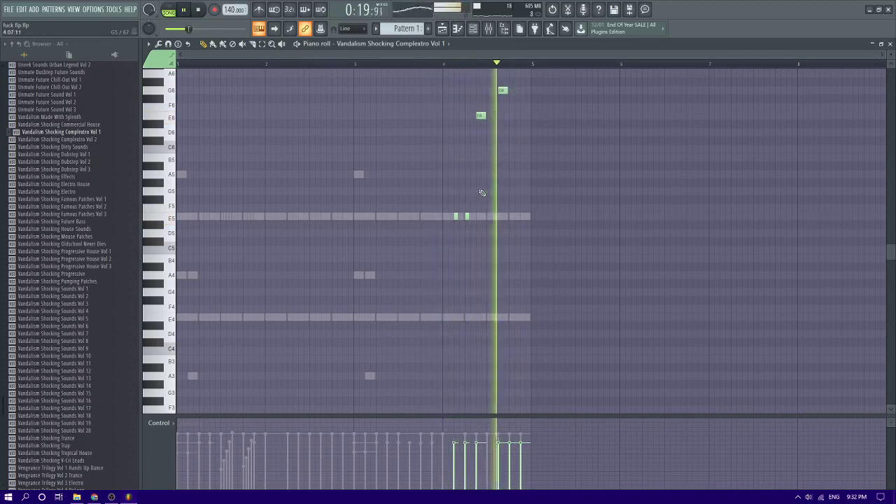
- Add short E5 notes at 2.03 and 3.11, and try another one at 2.11
click(278, 216)
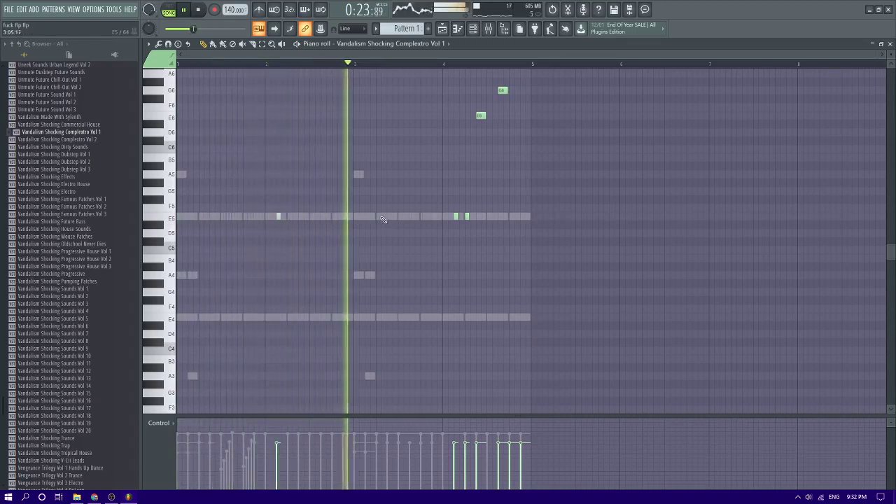
click(409, 216)
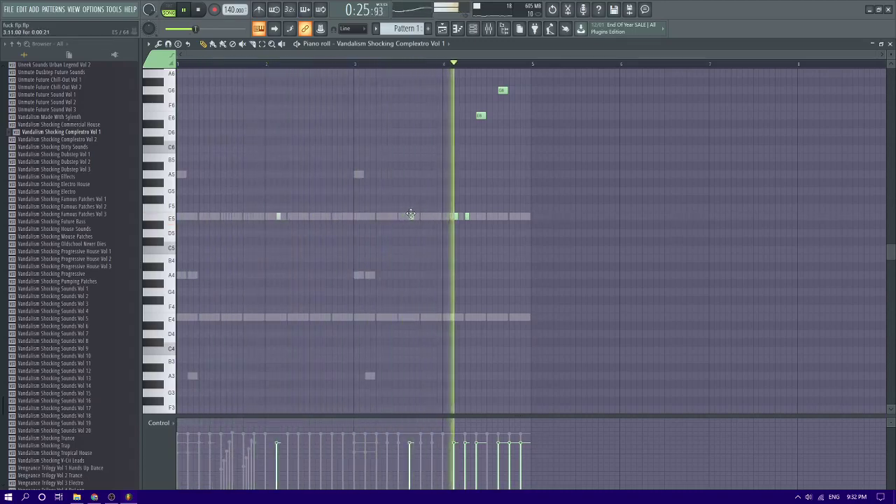
scroll(299, 266, up, 3)
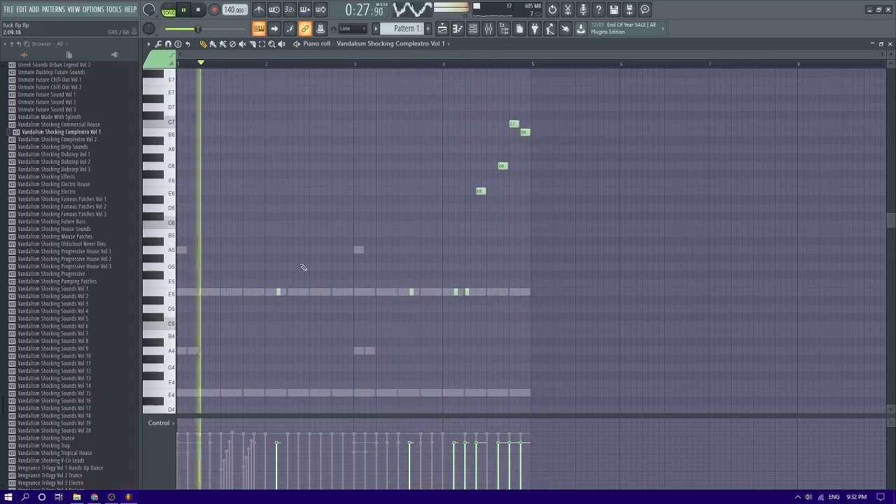
click(322, 292)
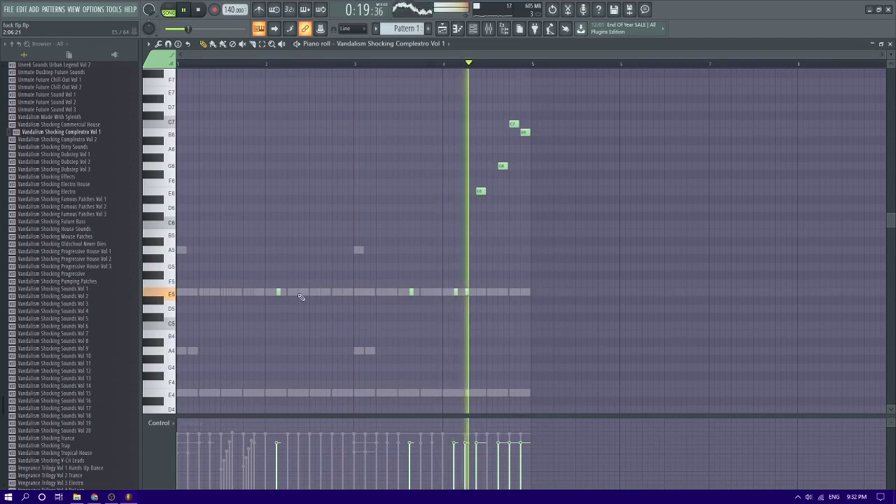
- Check the playlist arrangement, add a short E5 note at 2.07 in the piano roll, and remove the trial note at 2.11
click(447, 30)
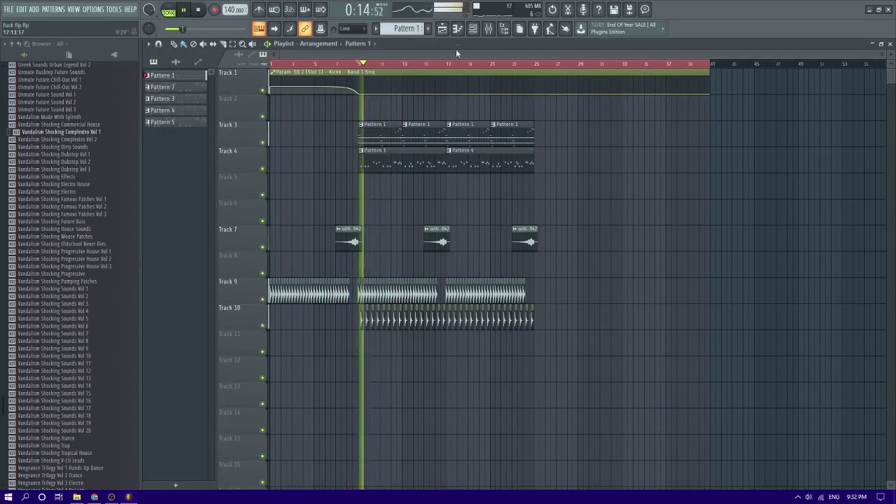
click(456, 28)
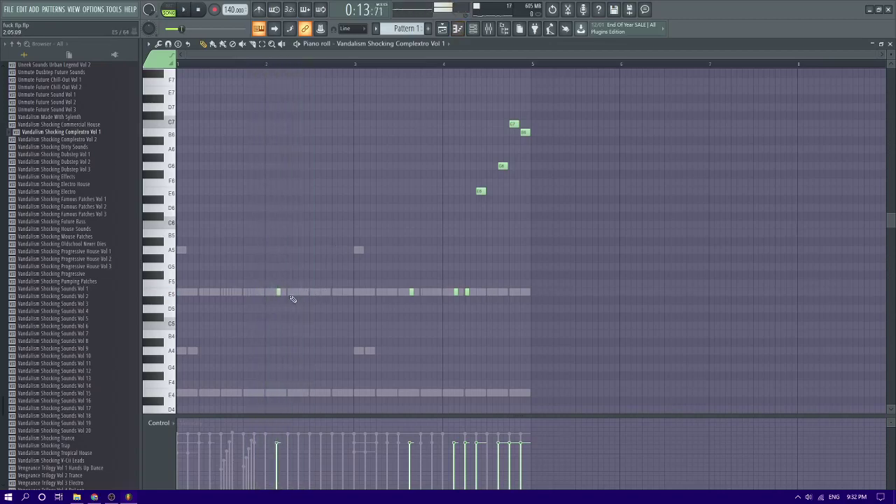
click(300, 292)
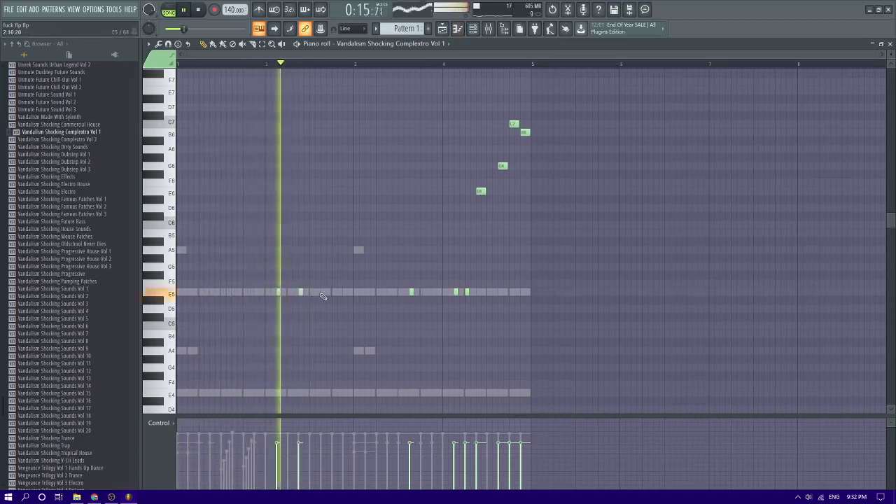
click(322, 292)
right_click(323, 292)
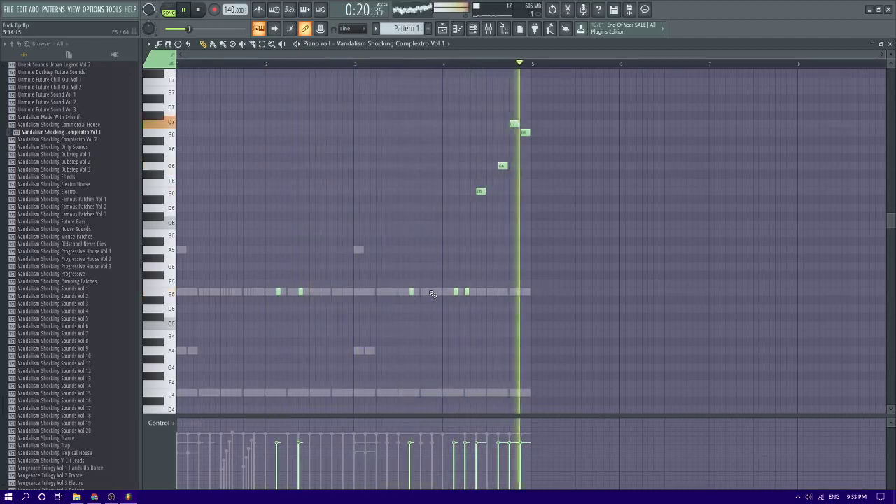
- Lower the volume of the Sylenth1 mixer track slightly and add Fruity Parametric EQ 2 to its slot 2
key(F9)
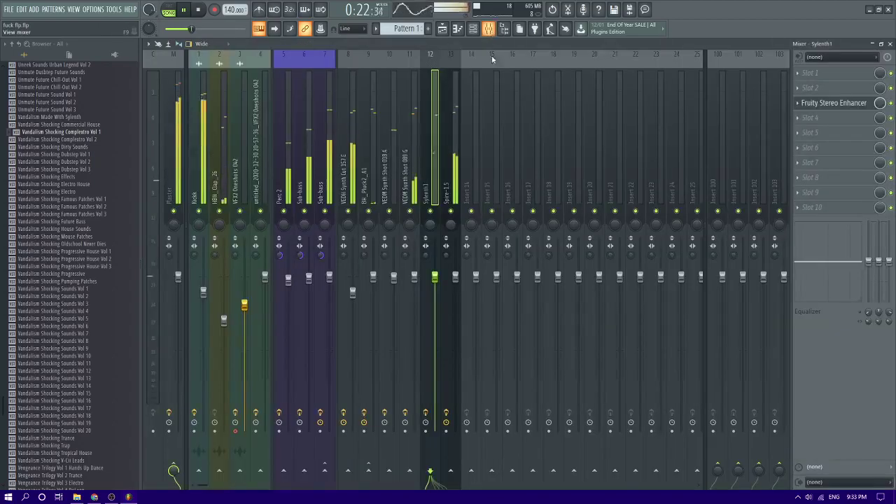
drag(434, 277, 434, 285)
click(816, 89)
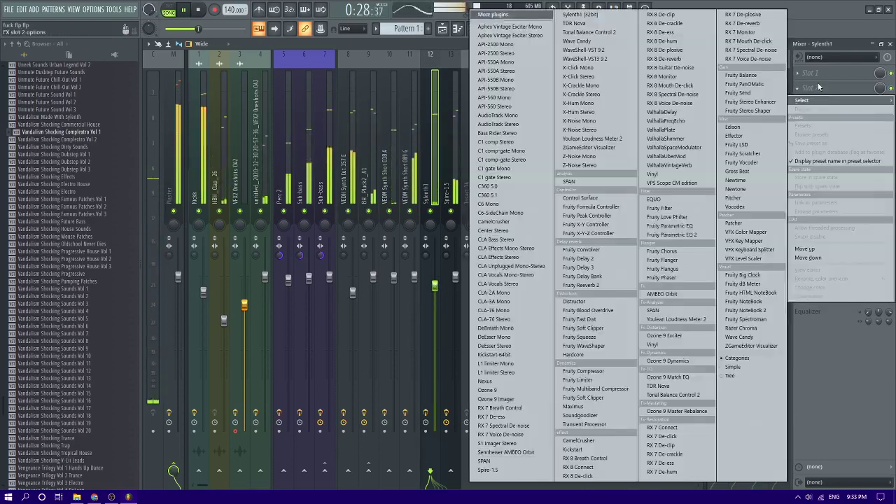
click(669, 237)
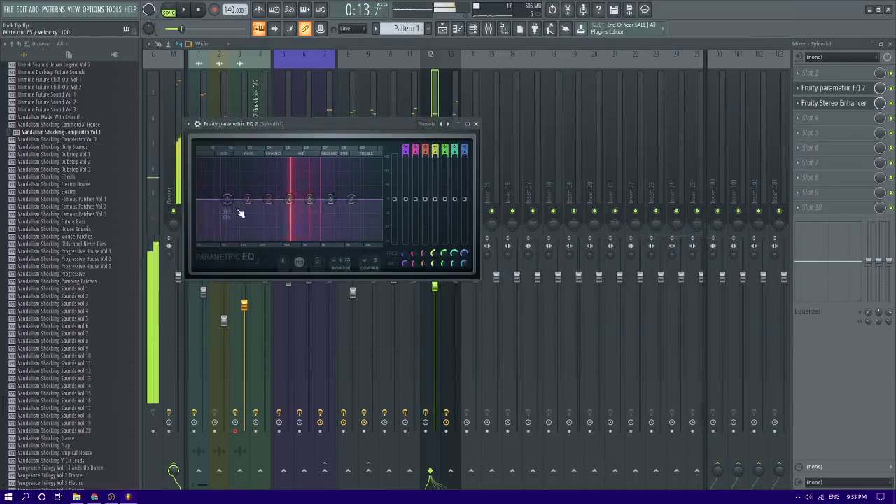
- Make EQ band 1 a Steep 8 low cut reaching the low mids, and shift the band 7 high shelf slightly higher in frequency
click(274, 232)
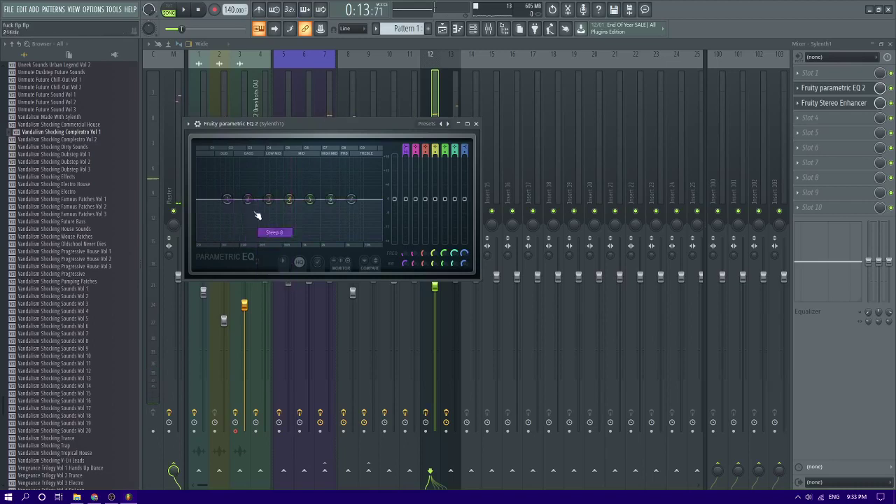
drag(263, 237, 270, 240)
key(space)
key(space)
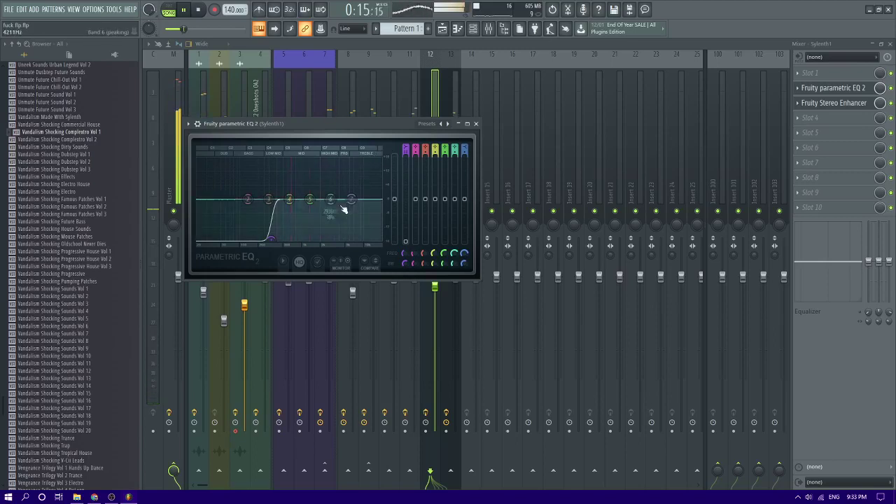
drag(353, 203, 361, 203)
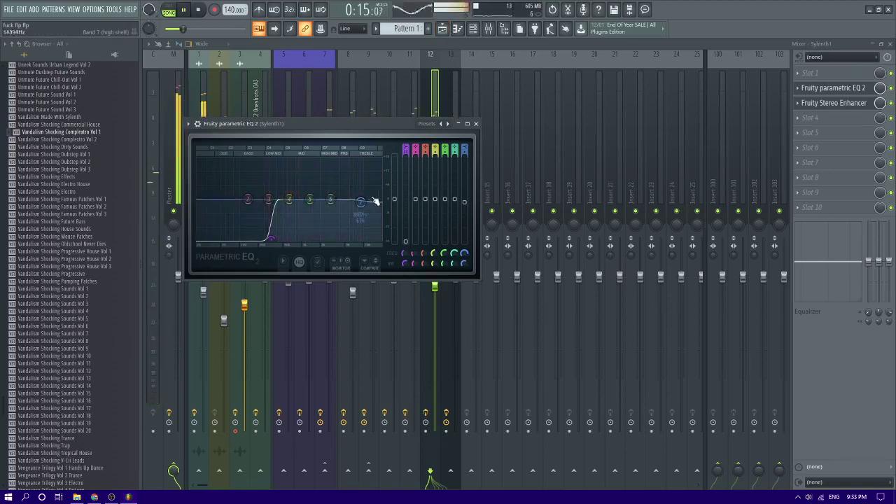
- Review the arrangement in the playlist and listen to the transition into bar 17
key(F5)
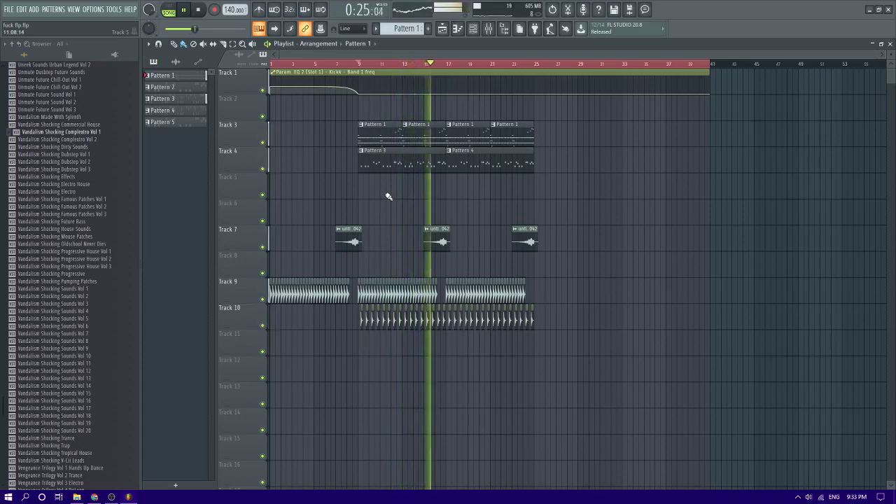
scroll(448, 196, up, 3)
scroll(120, 193, up, 4)
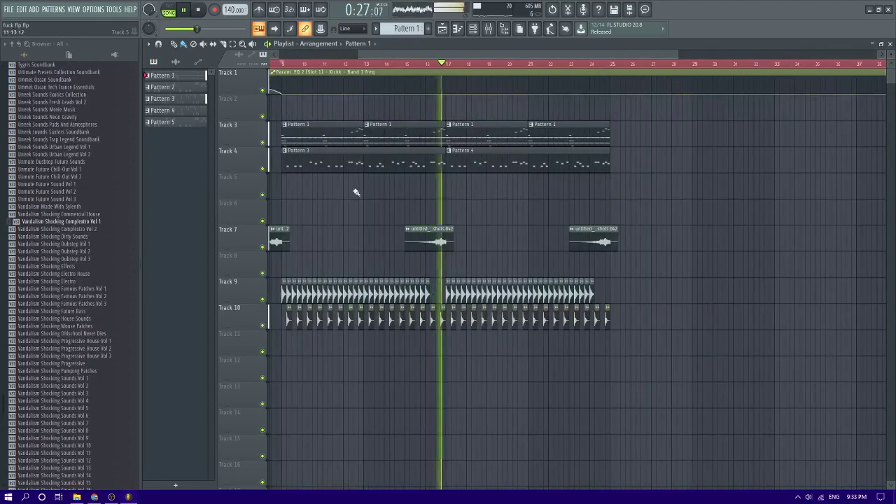
scroll(470, 190, down, 3)
key(space)
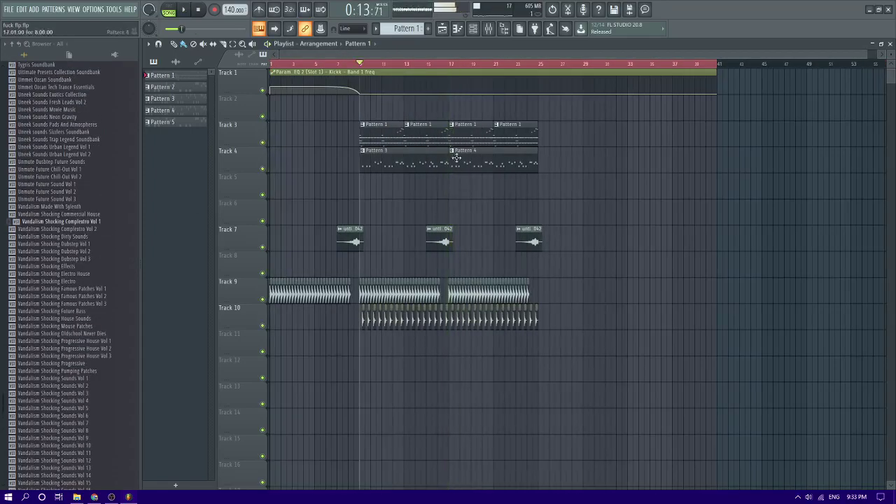
click(433, 64)
key(space)
scroll(460, 184, up, 3)
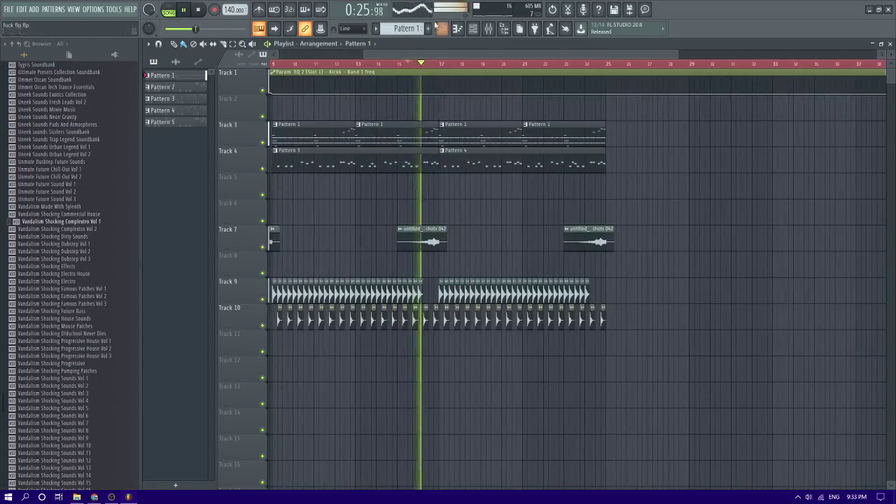
- Create Pattern 6 and add a new Sylenth1 channel to the channel rack
key(F4)
key(space)
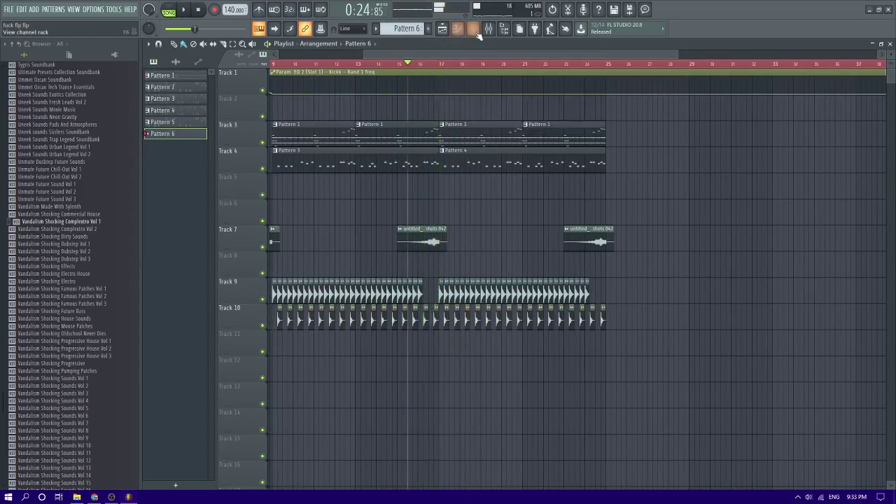
click(474, 29)
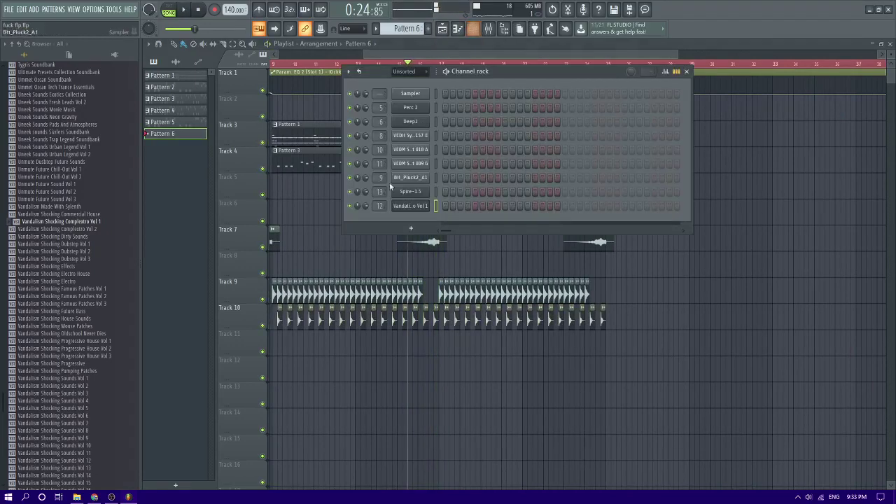
click(436, 191)
click(419, 231)
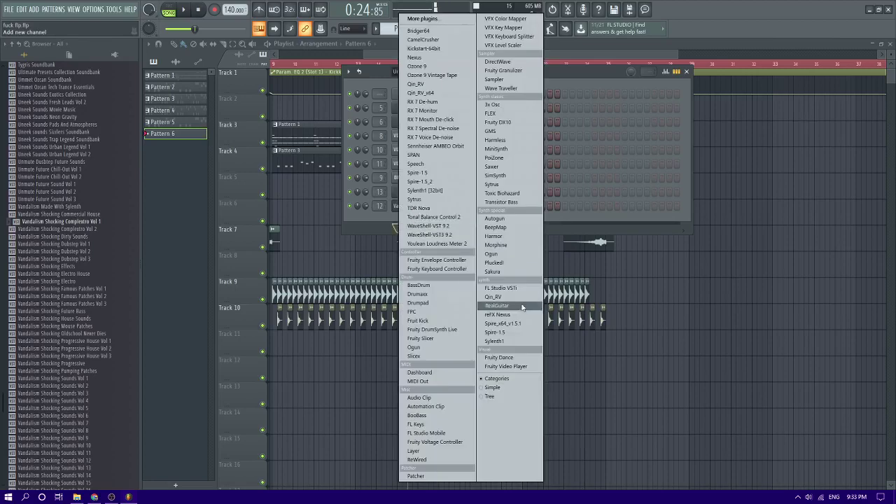
click(497, 341)
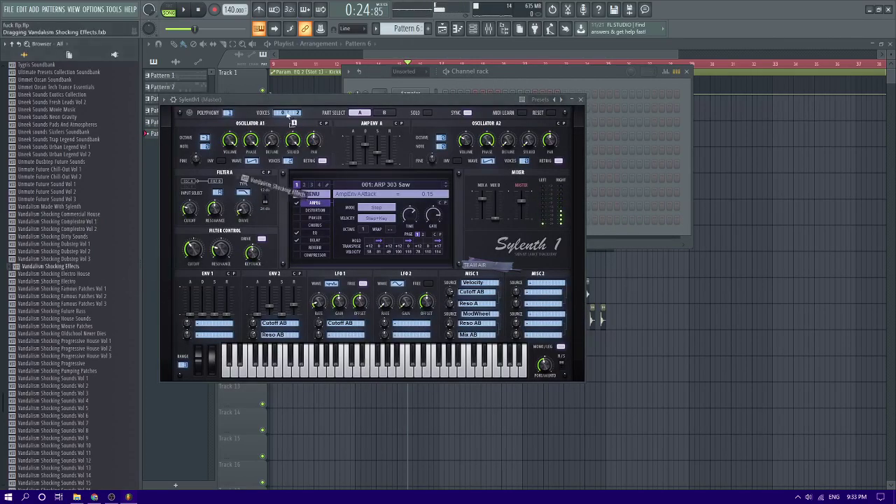
- Try the Vandalism Shocking Effects bank in Sylenth1, replace it with Vandalism Shocking Electro, and select VANDALISM_Bass_Destiny
drag(293, 122, 294, 98)
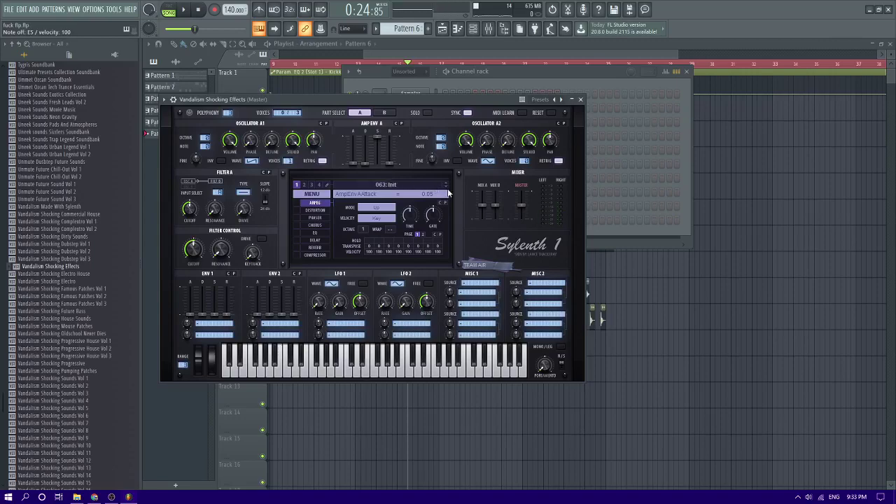
click(446, 185)
click(91, 261)
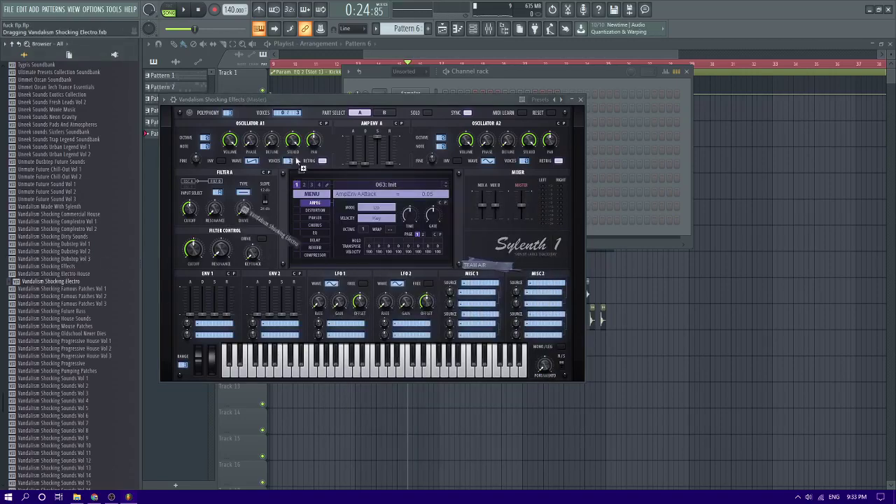
drag(324, 111, 325, 99)
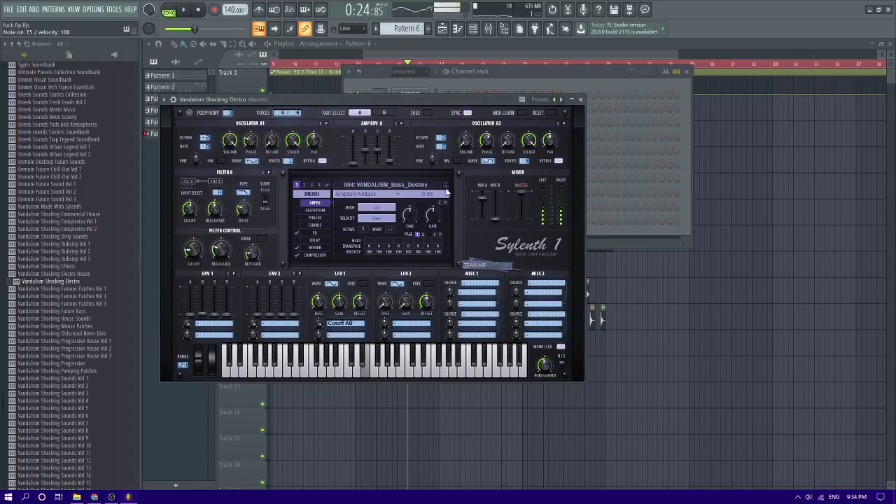
- Place an E5 note at 1.05 in Pattern 6 and put the pattern on Track 5 at bar 17
click(458, 29)
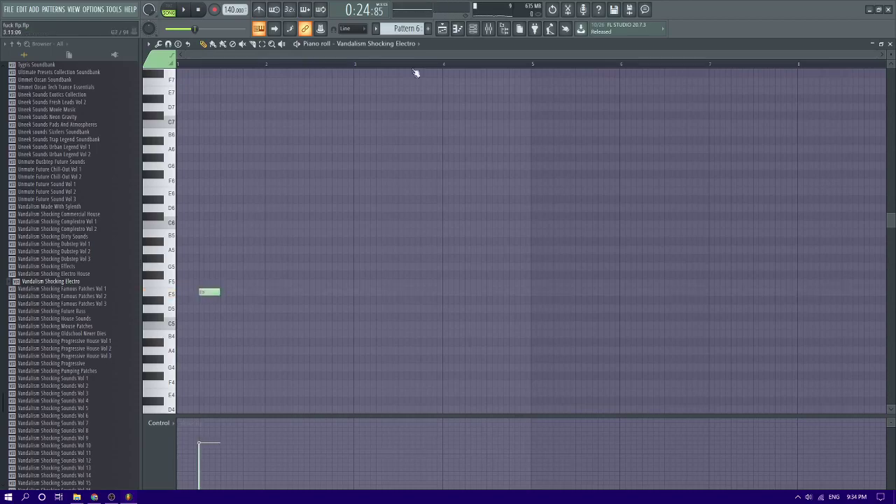
click(443, 29)
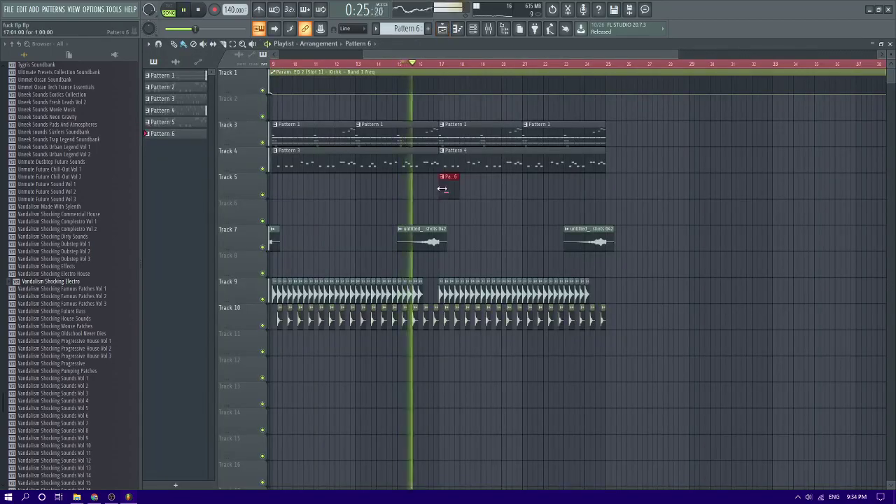
key(F7)
scroll(238, 257, up, 3)
scroll(236, 251, down, 3)
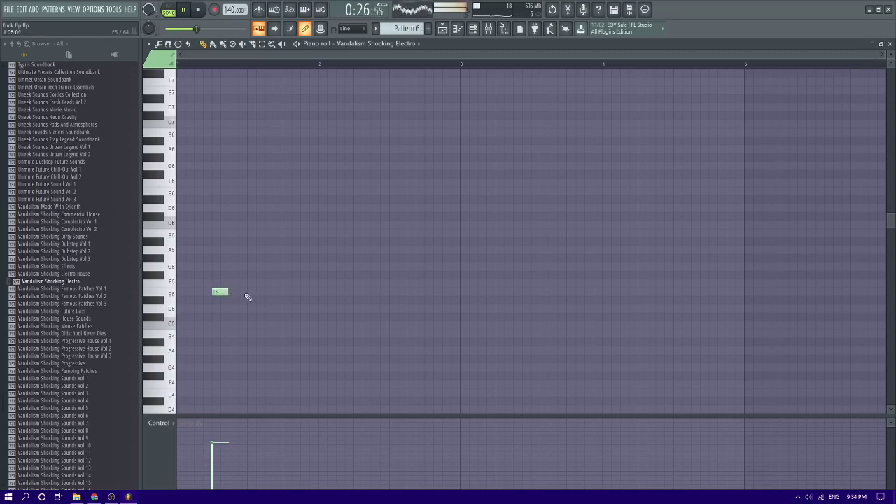
- Lengthen the E5 note at 1.05 and try further E5 notes at 1.11, 2.05 and 3.05
drag(227, 292, 255, 292)
click(267, 293)
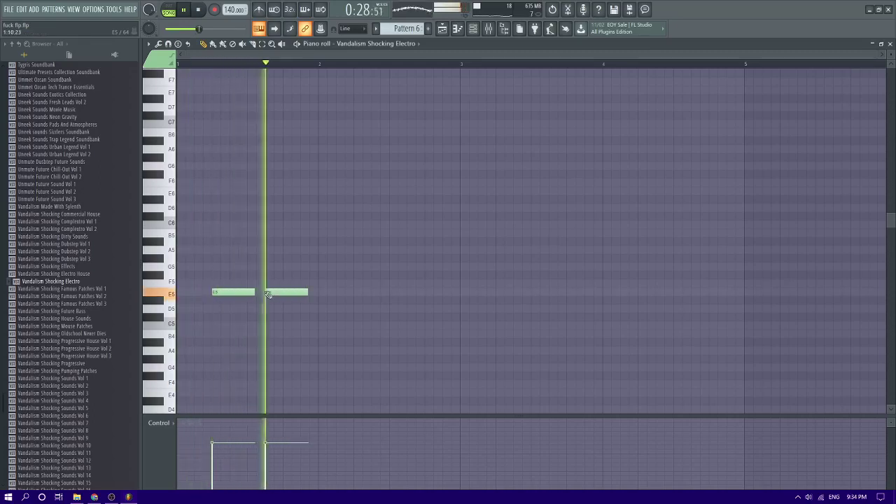
key(space)
right_click(273, 293)
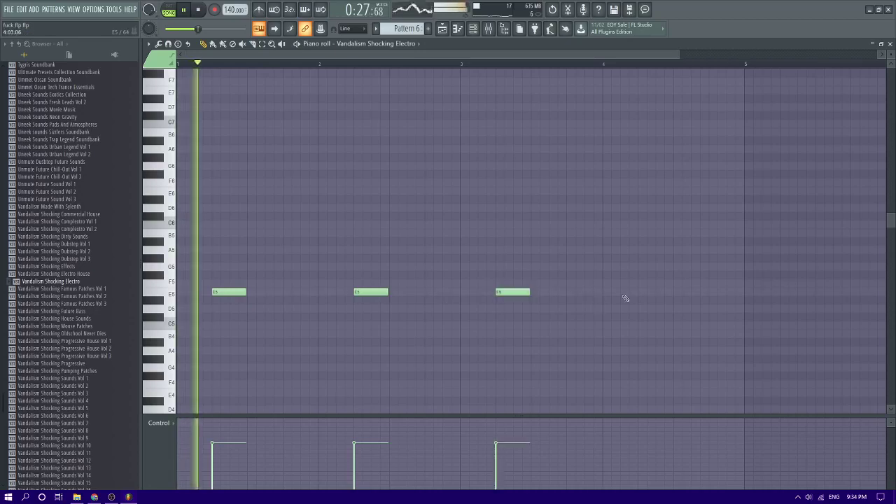
key(space)
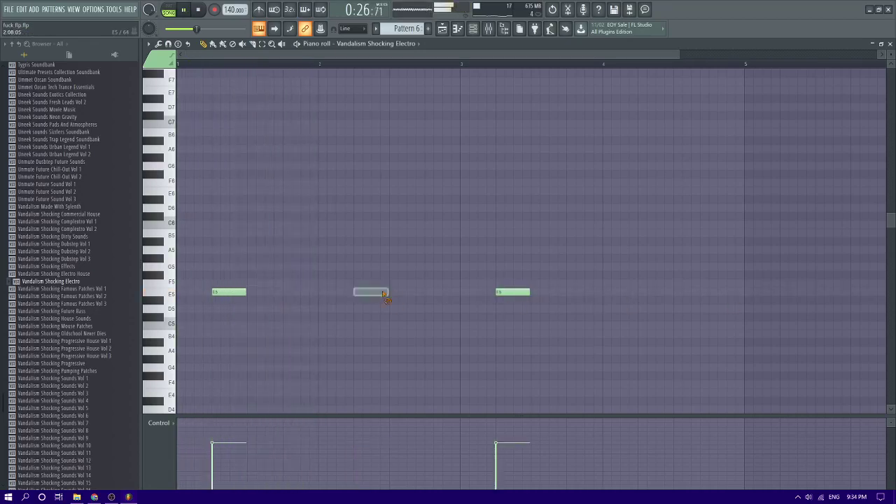
- Remove the E5 notes at 2.05 and 3.05, retry one at 1.11, and clear the piano roll
right_click(522, 296)
click(268, 292)
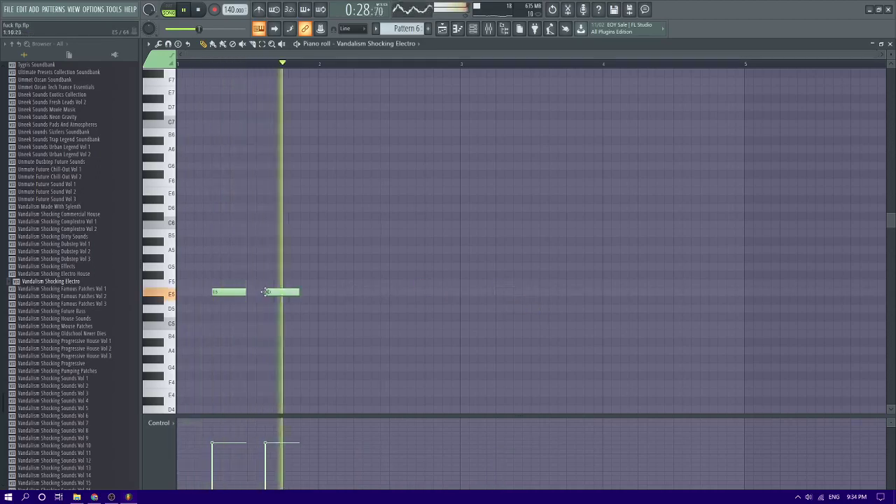
click(389, 293)
right_click(391, 294)
key(space)
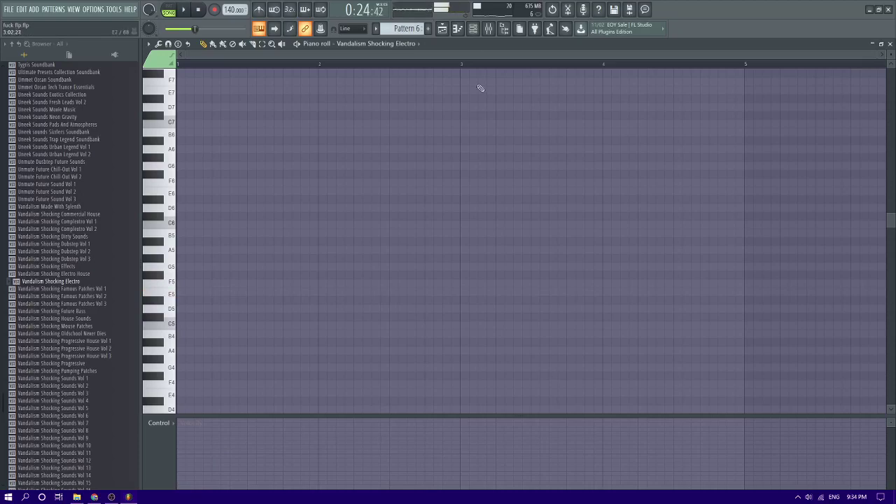
- Remove the Pattern 6 clip from the playlist and copy the Spire-1.5 channel's notes from Pattern 4
click(474, 29)
click(440, 28)
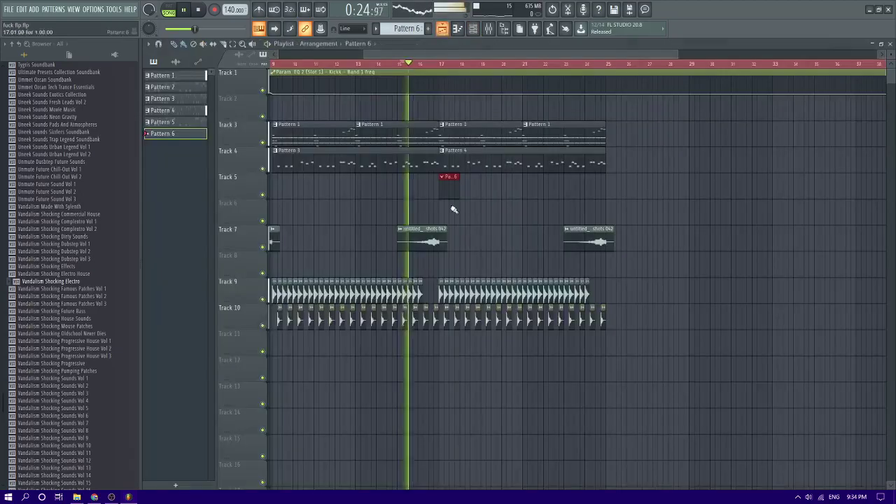
click(500, 155)
click(473, 29)
key(space)
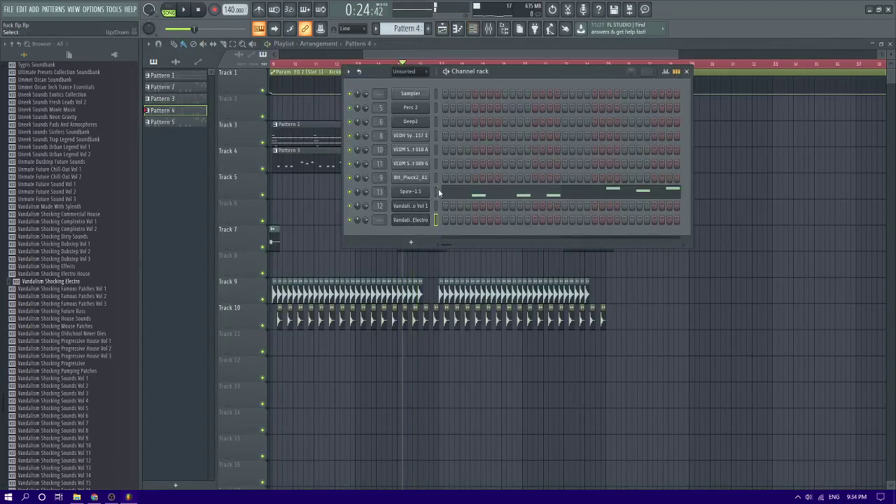
click(437, 192)
- Create a new Pattern 6 and paste the copied notes into the Vandalism Shocking Electro channel
click(427, 29)
click(430, 40)
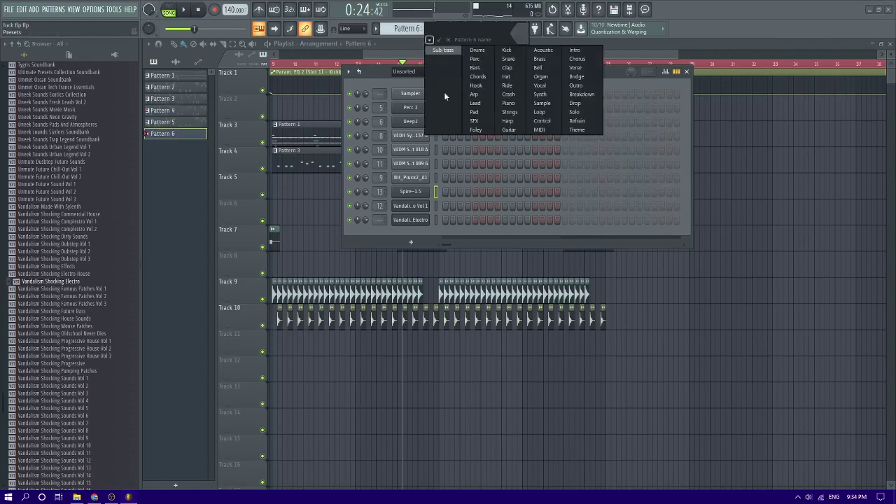
click(440, 40)
click(437, 219)
key(ctrl+v)
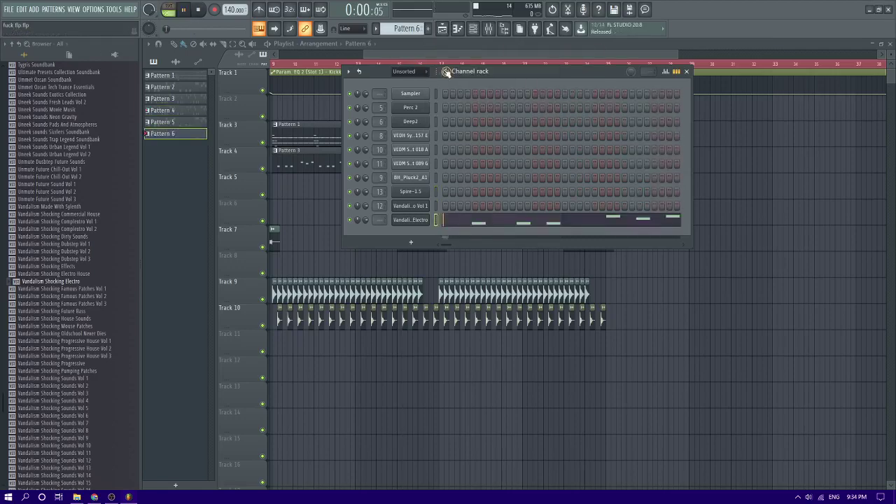
- Route the Vandalism Shocking Electro channel to mixer insert 14 and lower that track's volume
click(489, 31)
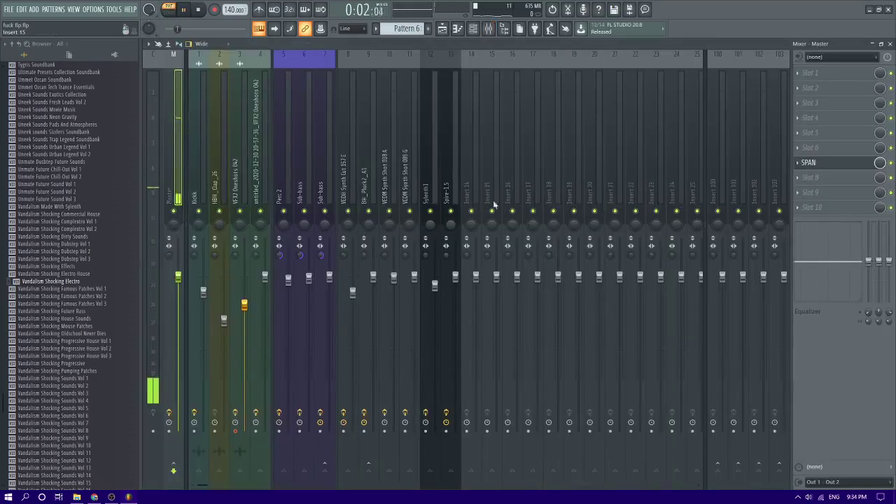
click(468, 157)
key(ctrl+l)
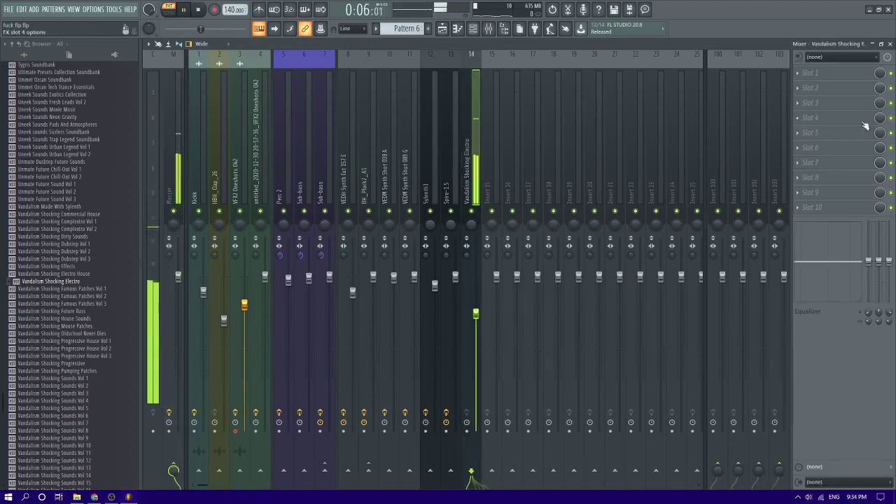
- Add Fruity Stereo Enhancer to slot 4 of the Vandalism Shocking Electro mixer track and fine-tune the track's volume
click(806, 117)
click(750, 101)
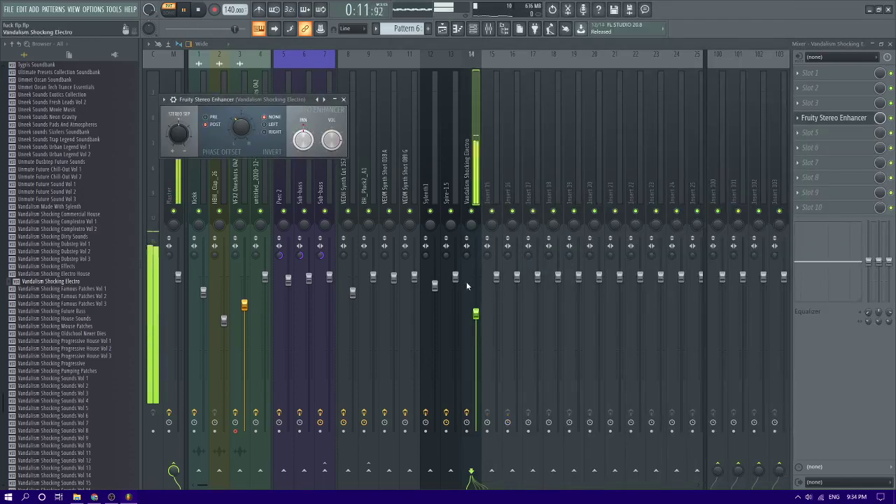
drag(474, 312, 473, 309)
- Sidechain the Vandalism Shocking Electro mixer track to Insert 15
right_click(492, 475)
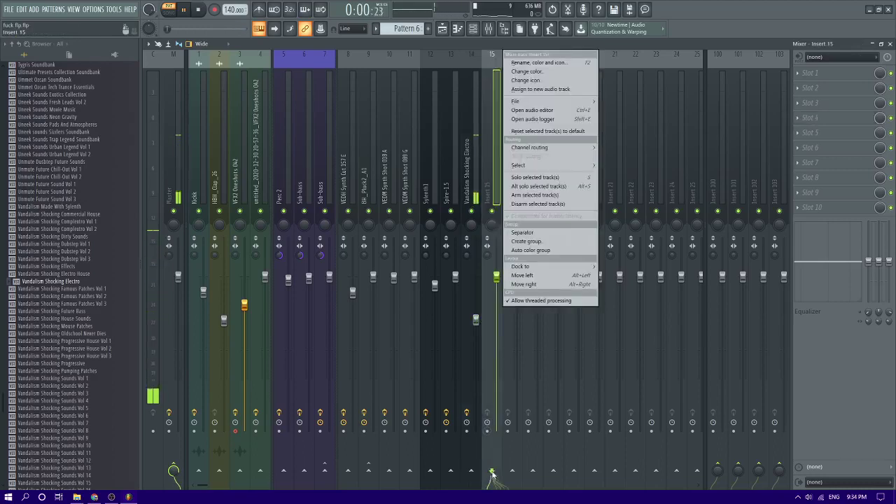
click(476, 156)
right_click(492, 473)
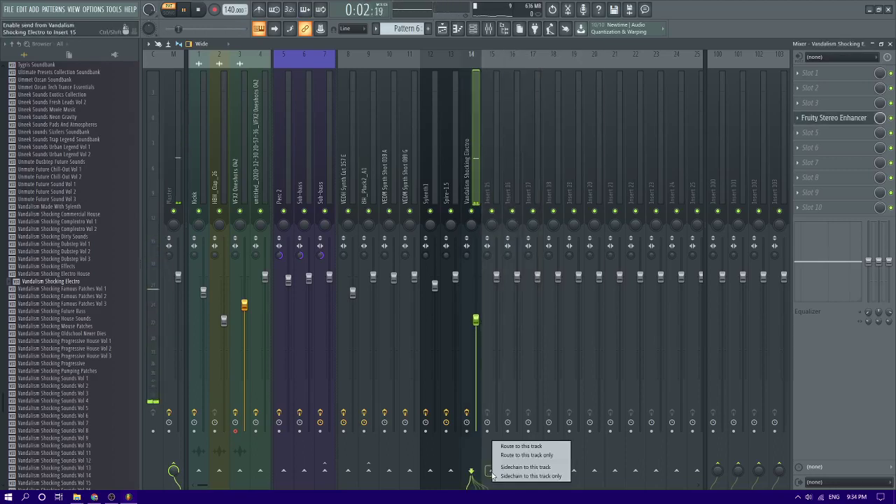
click(507, 468)
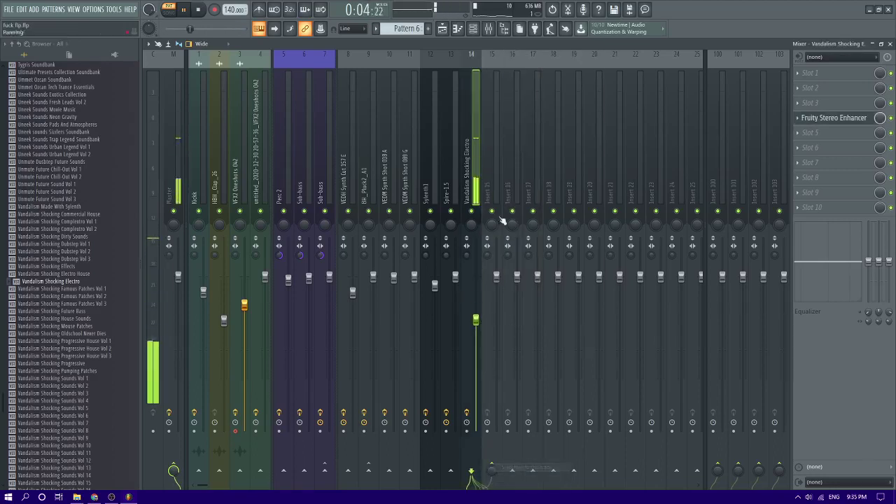
- Add Fruity Reeverb 2 to slot 4 of the Insert 15 mixer track
click(490, 163)
click(812, 118)
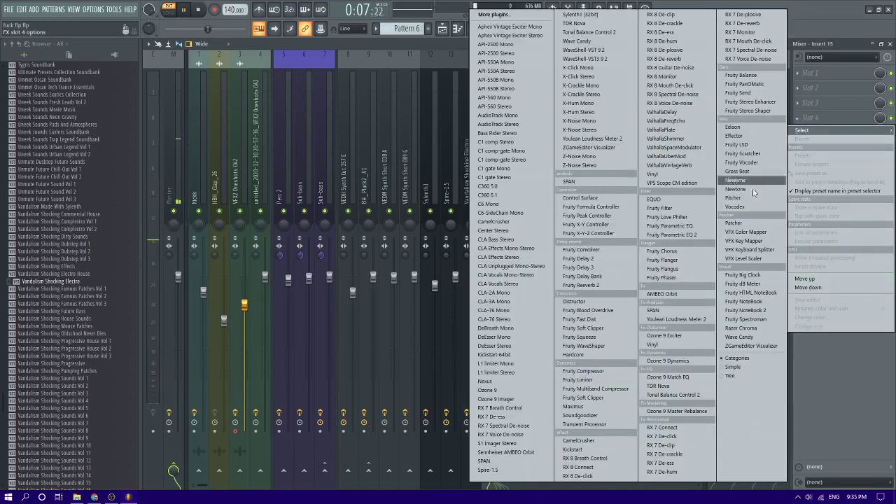
click(587, 286)
- Add Fruity Send to slot 10 of the Vandalism Shocking Electro mixer track and target it to Insert 15
click(472, 162)
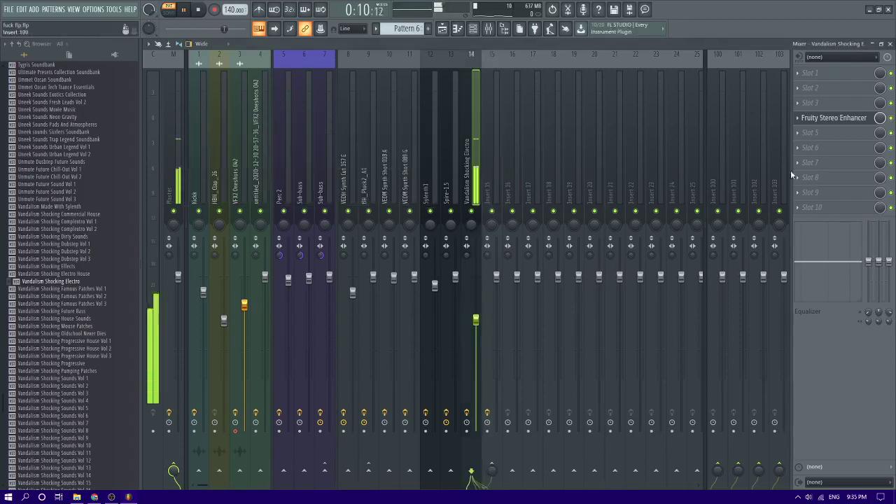
click(813, 207)
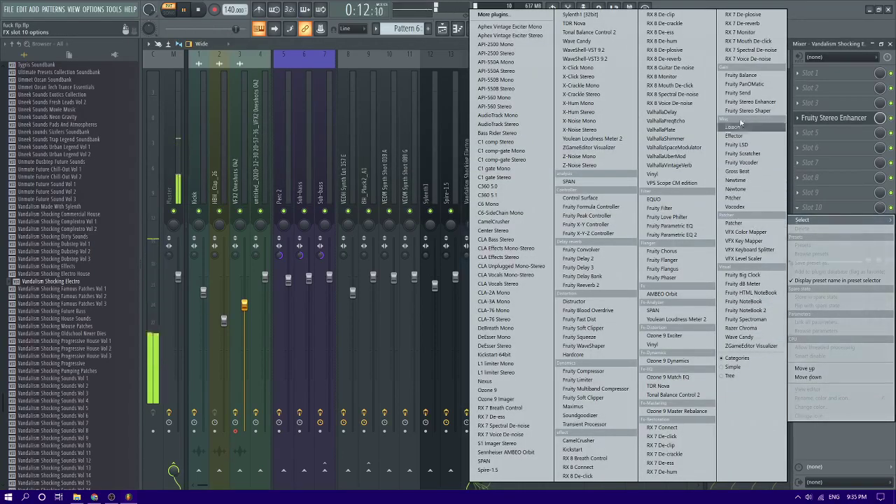
click(741, 92)
click(279, 193)
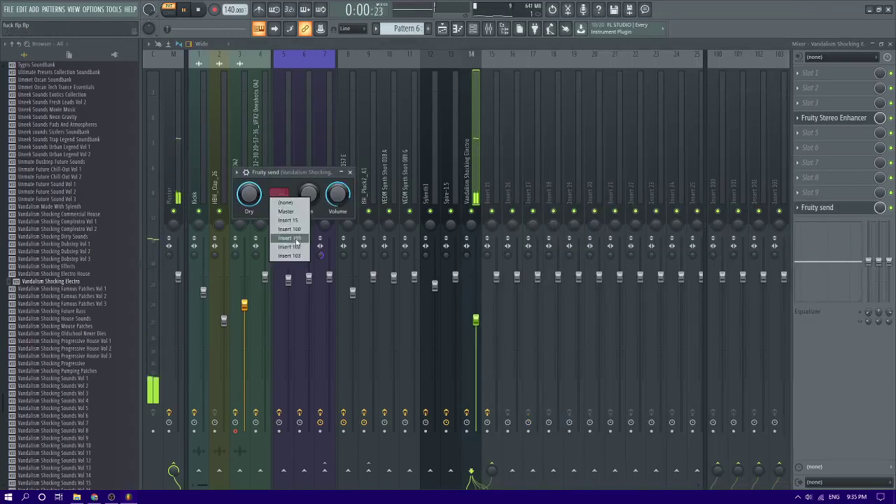
click(295, 221)
click(287, 203)
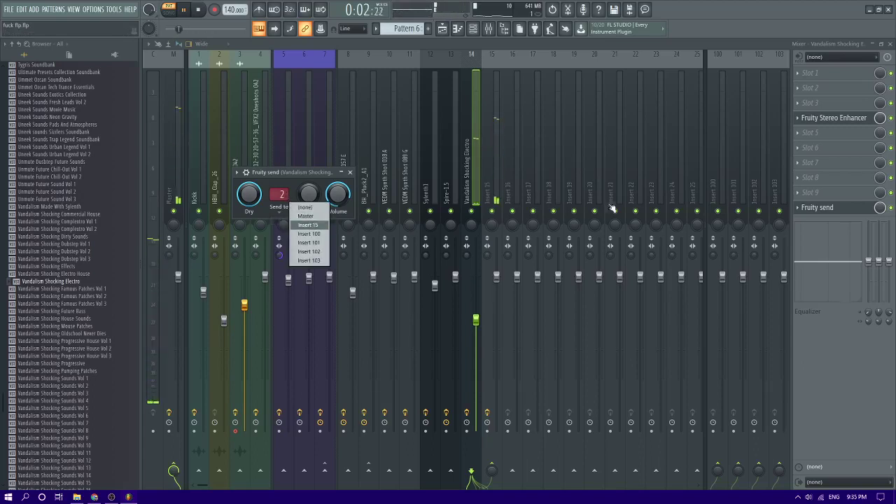
- In Insert 15's Fruity Reeverb 2, cut the dry level to minimum, raise the early reflections and set the wet level to 31%
click(488, 144)
click(814, 120)
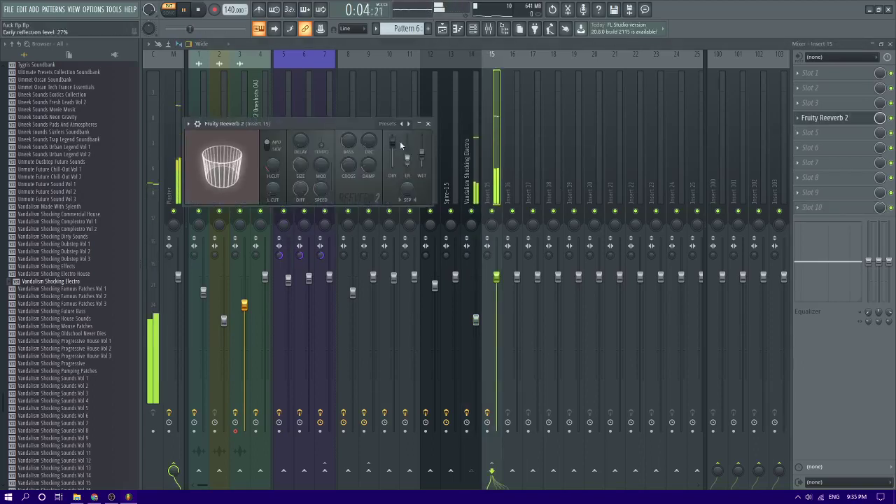
drag(394, 143, 395, 175)
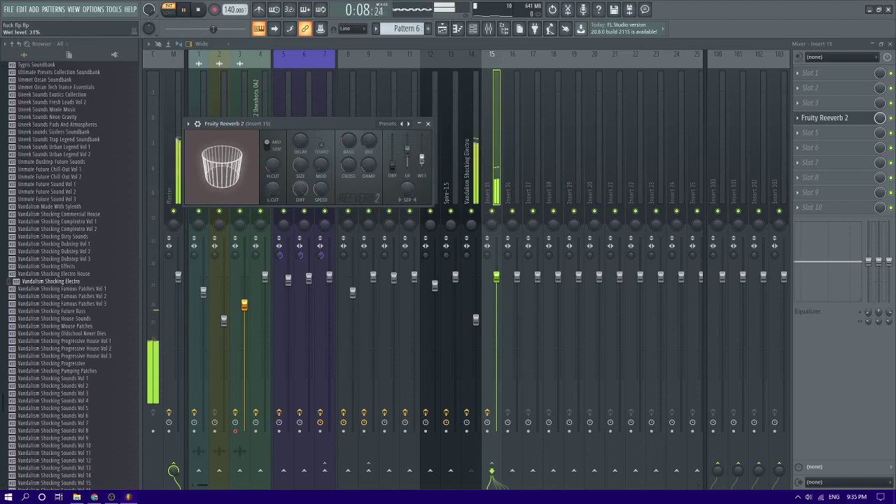
- Route the Vandalism Shocking Electro mixer track only to Insert 16 and set Insert 16's volume to 88%
click(475, 148)
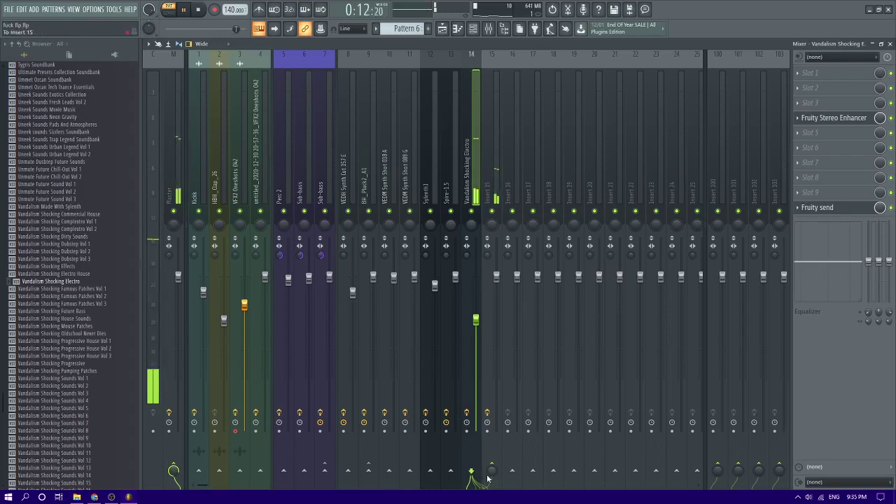
key(space)
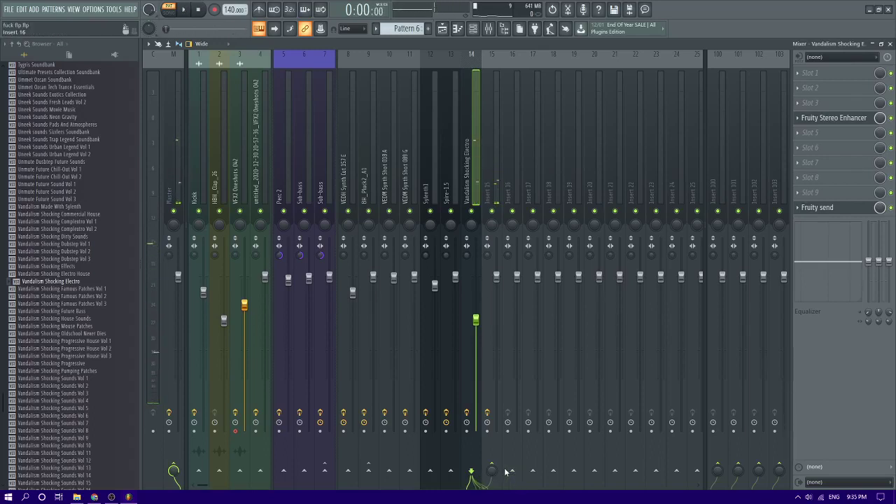
right_click(512, 472)
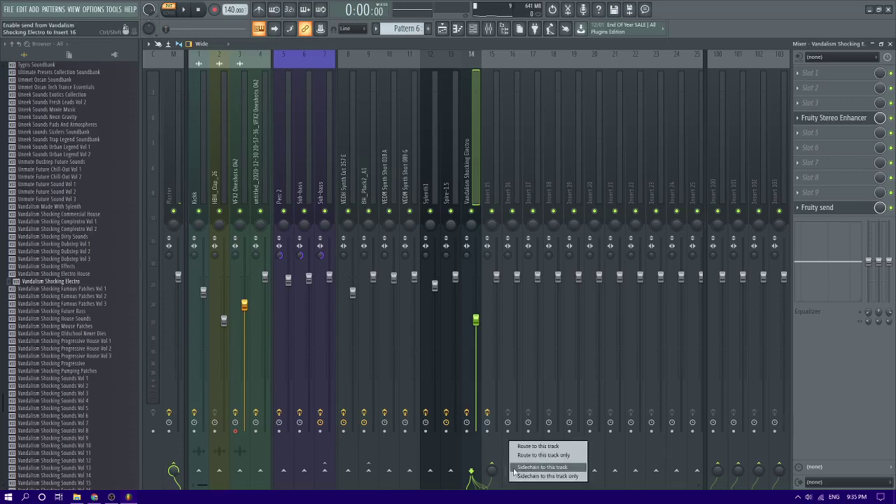
click(537, 466)
key(space)
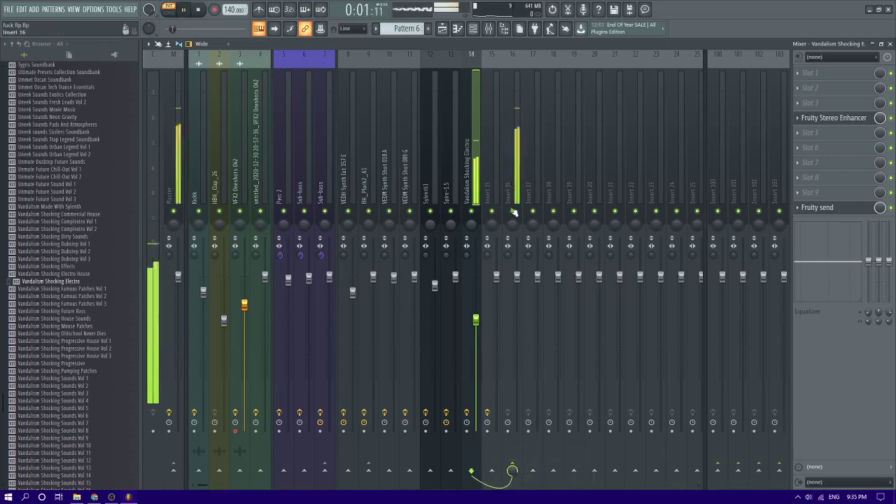
drag(517, 279, 518, 294)
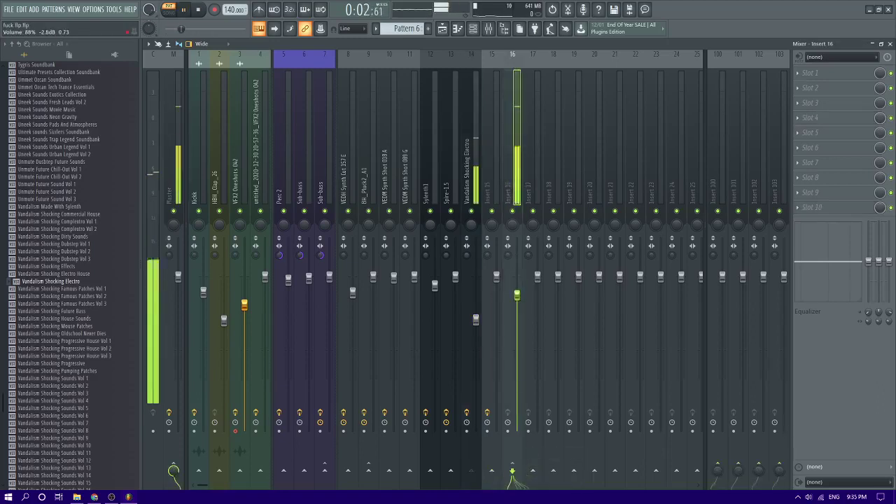
- Route the Vandalism Shocking Electro mixer track to both Insert 15 and Insert 16, and turn down its direct send to Insert 15
click(496, 180)
click(472, 167)
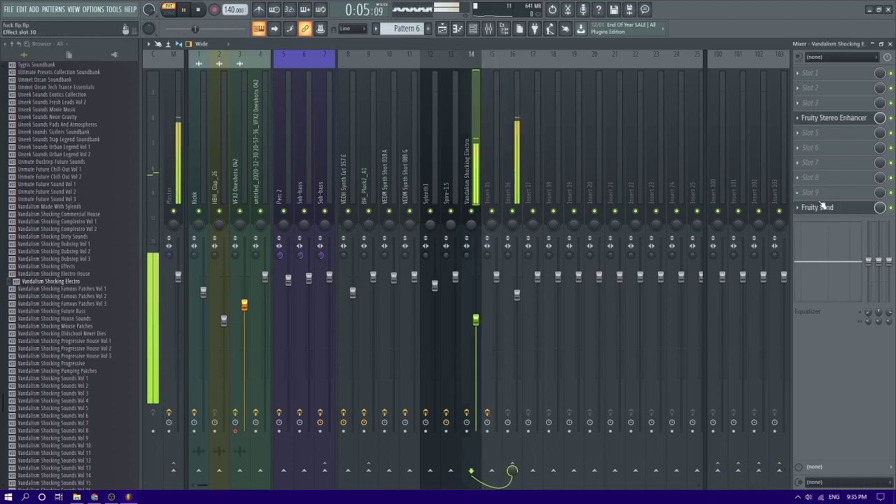
click(818, 207)
right_click(510, 471)
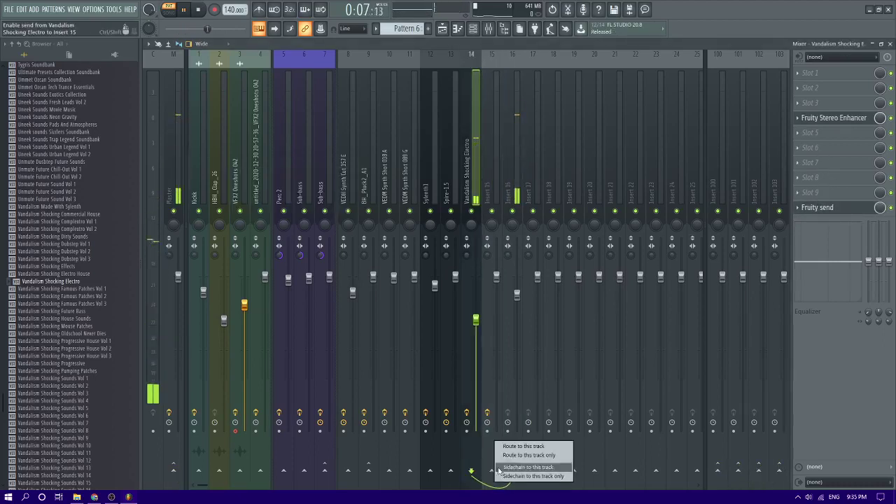
click(518, 464)
right_click(511, 472)
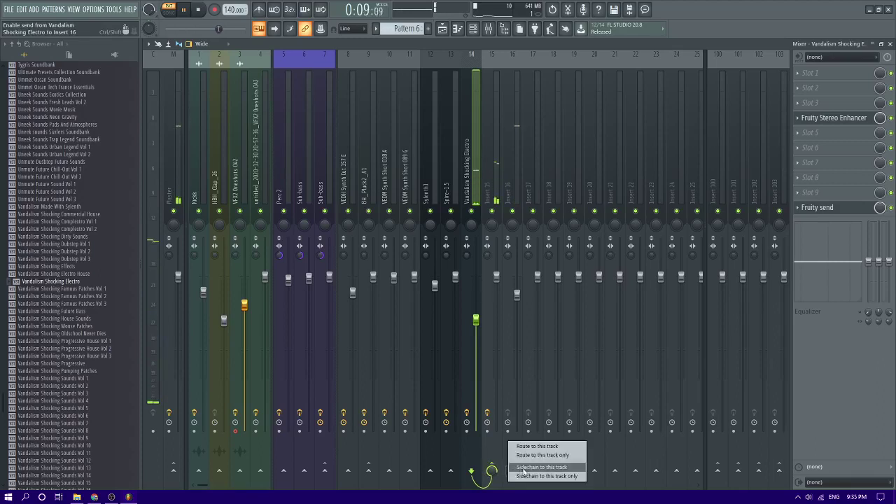
click(518, 466)
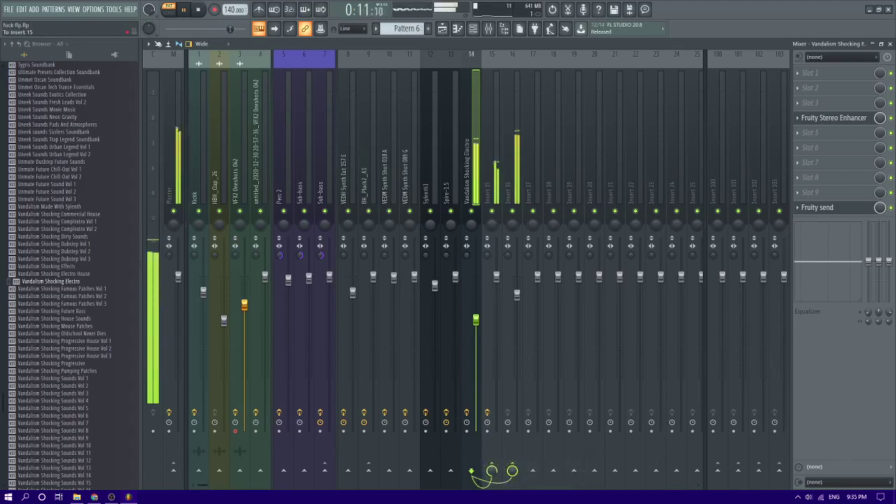
click(833, 208)
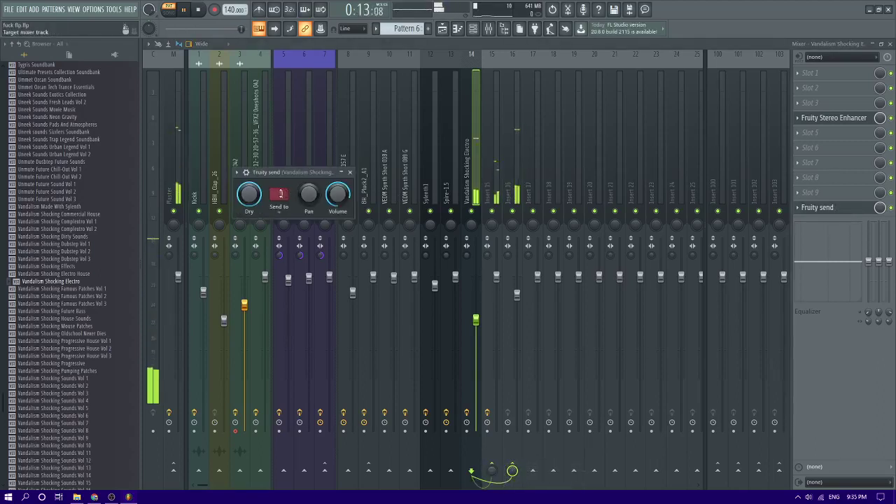
- Try a higher volume on the Insert 15 reverb track, then return its fader to the default level
drag(497, 277, 497, 239)
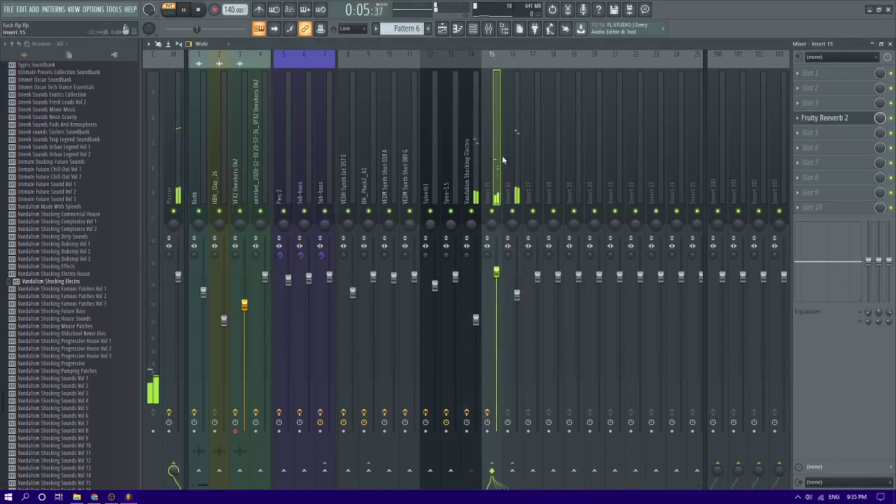
click(830, 118)
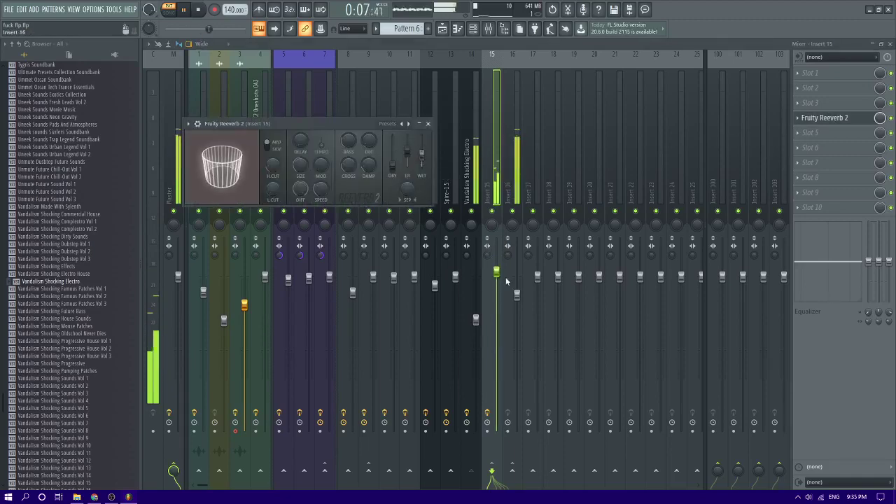
drag(497, 272, 496, 277)
- Raise Insert 16's volume slightly and add Fruity Compressor to its slot 3
click(519, 299)
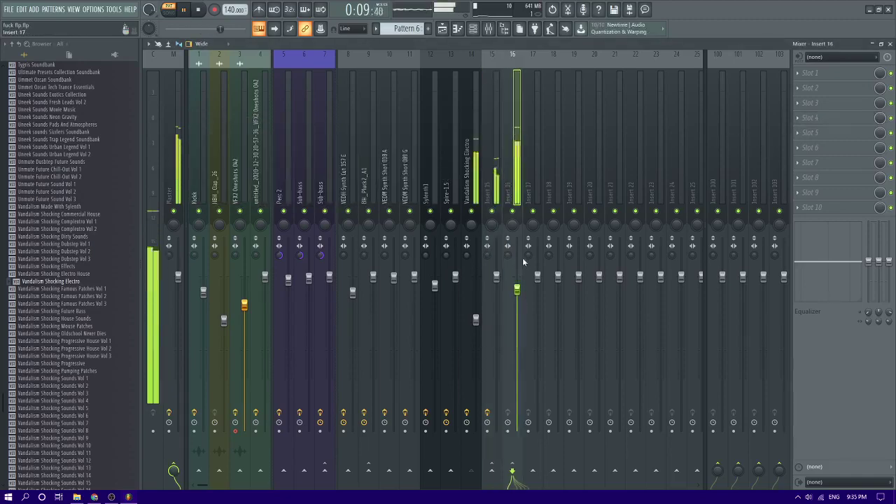
click(856, 104)
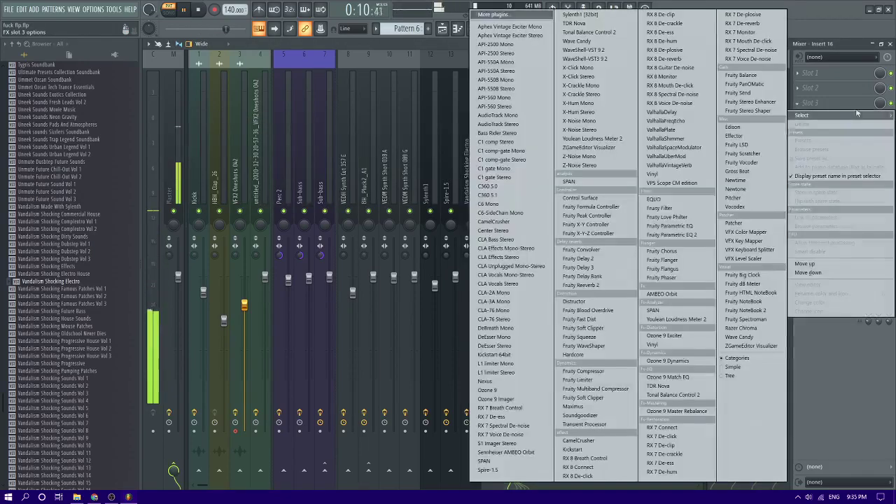
click(579, 371)
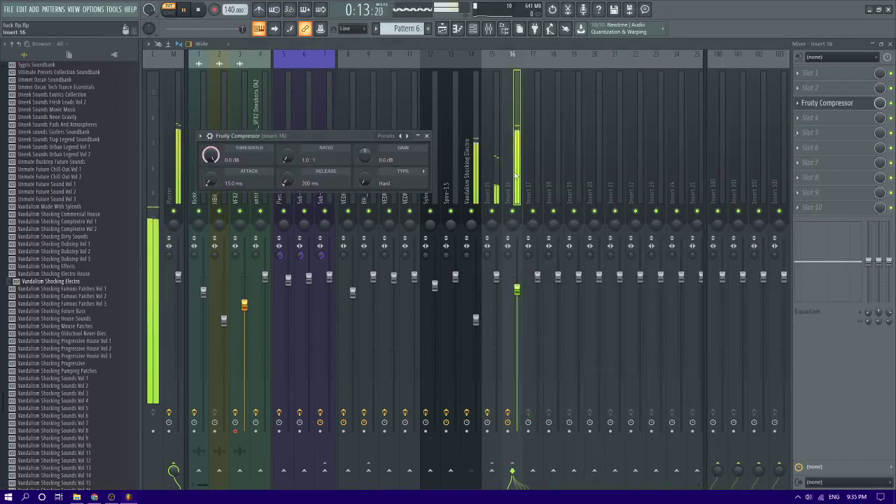
- Play the playlist arrangement in song mode from around bar 16
click(442, 29)
click(424, 63)
key(space)
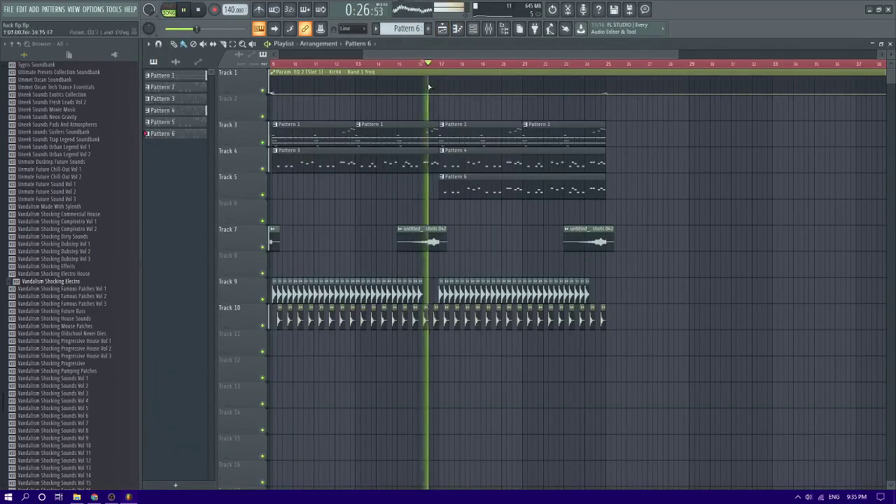
key(space)
- Set Insert 16's Fruity Compressor to a threshold of -22.5 dB, a ratio of 3.4:1 and a gain of 1.5 dB
click(488, 29)
click(826, 103)
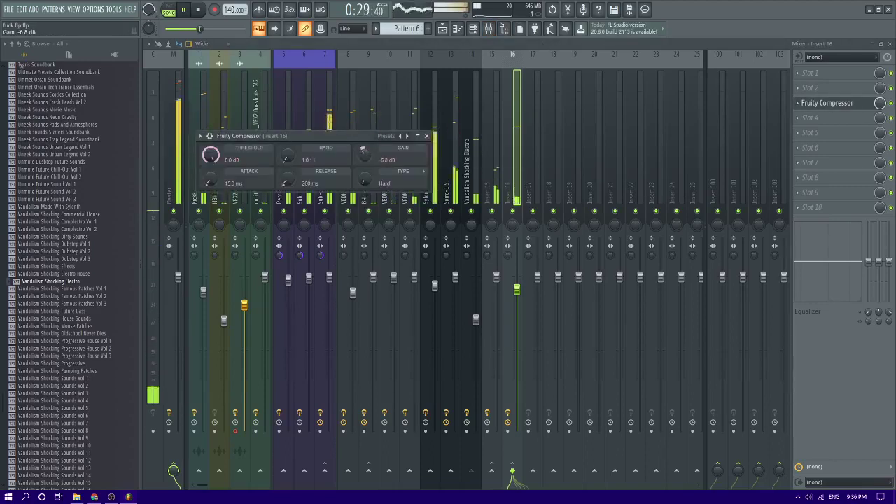
drag(364, 154, 364, 156)
drag(210, 155, 210, 158)
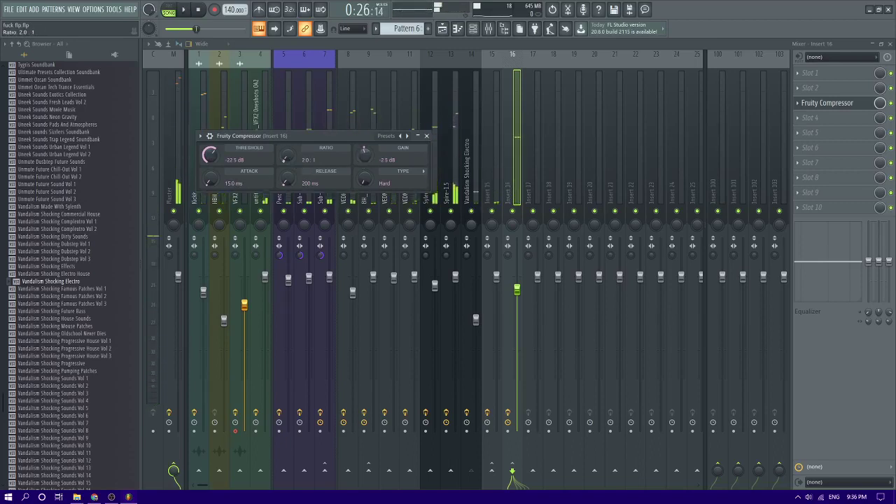
key(space)
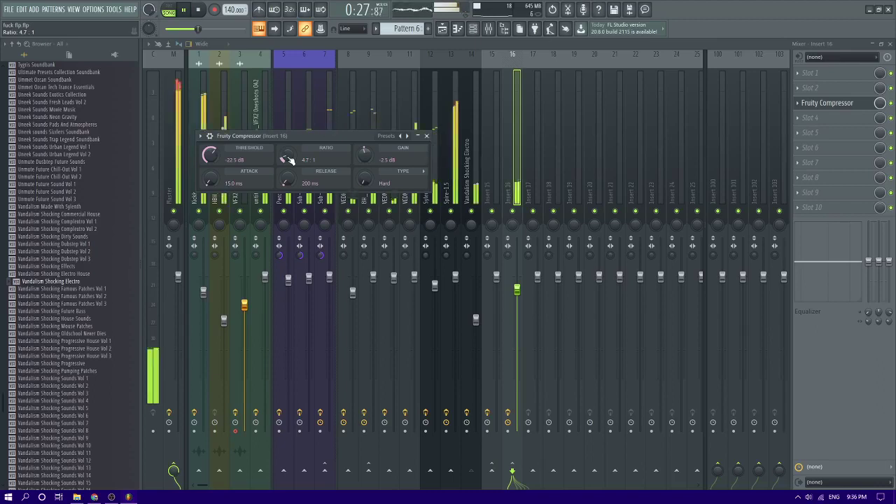
drag(290, 159, 289, 172)
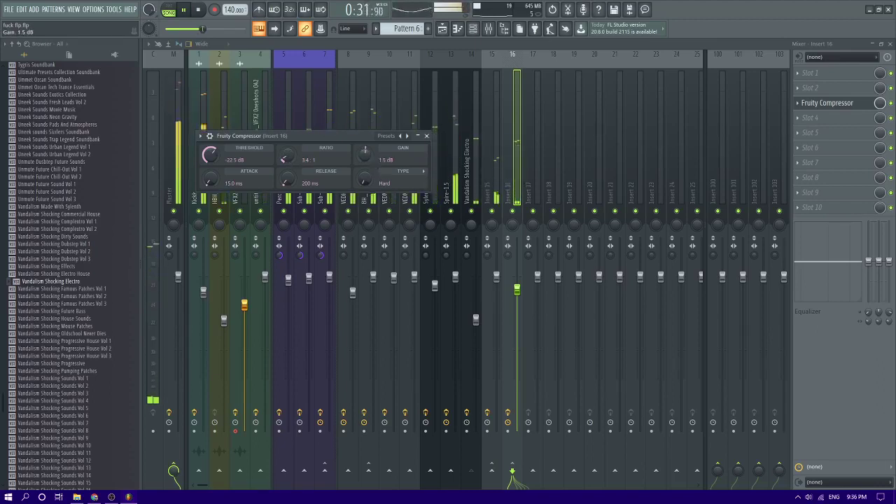
key(Escape)
- Balance the lead in the mix by lowering the Vandalism Shocking Electro and Insert 15 volumes and setting Insert 16 to 90%
drag(517, 288, 517, 313)
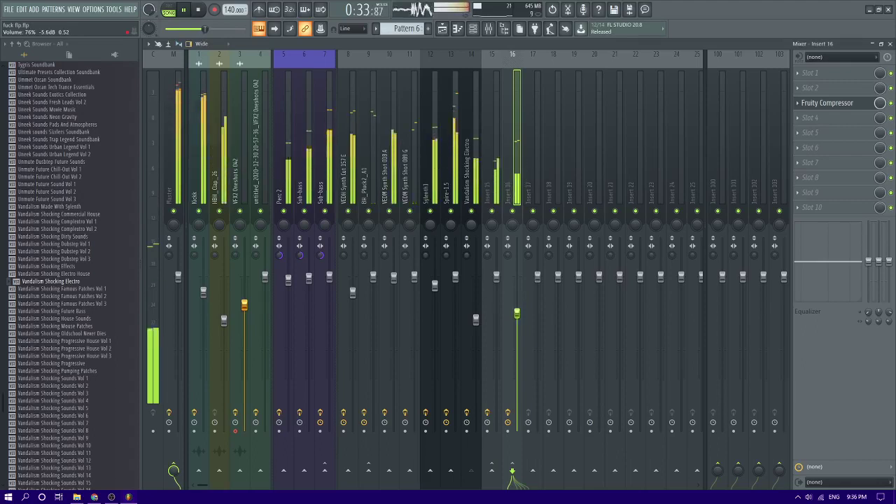
key(space)
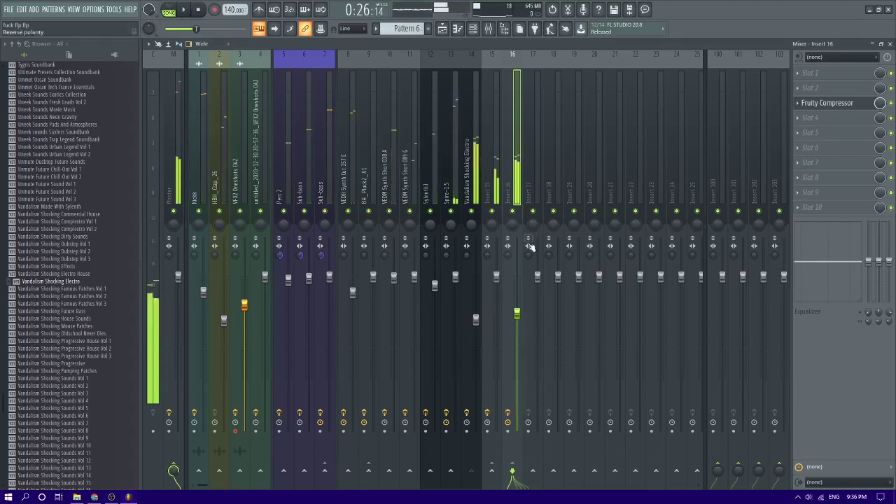
drag(519, 313, 497, 287)
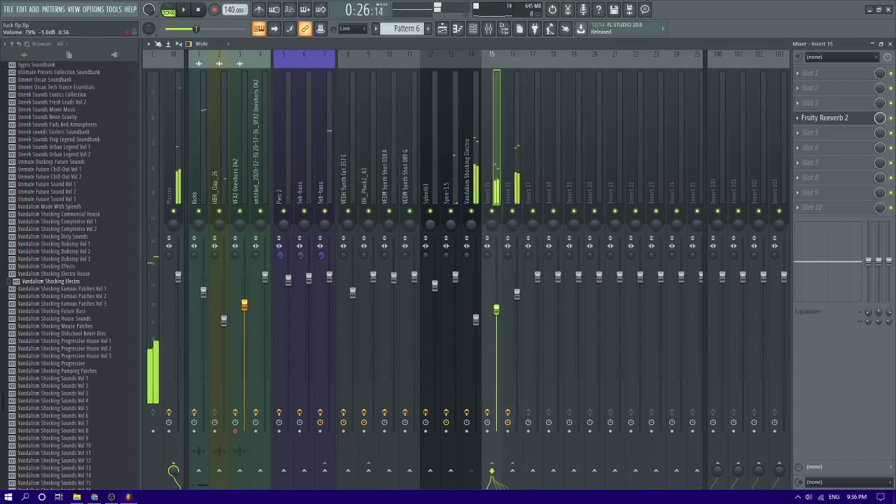
key(space)
click(517, 295)
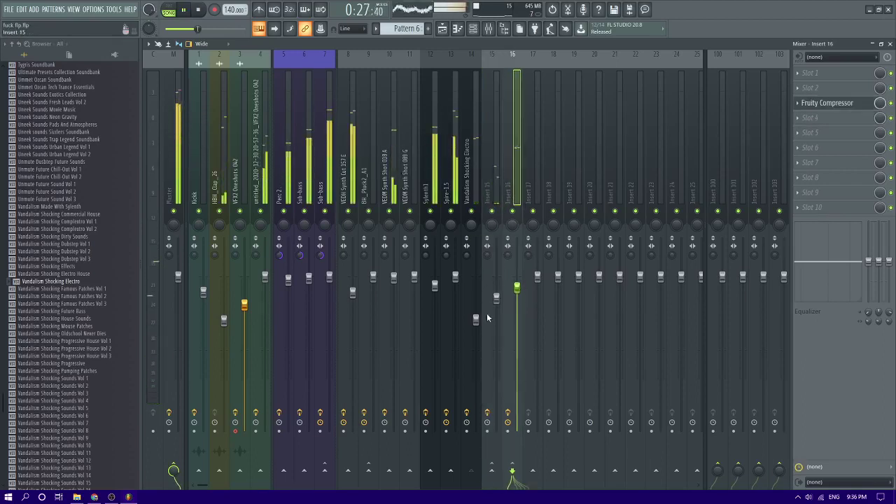
drag(476, 320, 475, 326)
drag(496, 298, 518, 291)
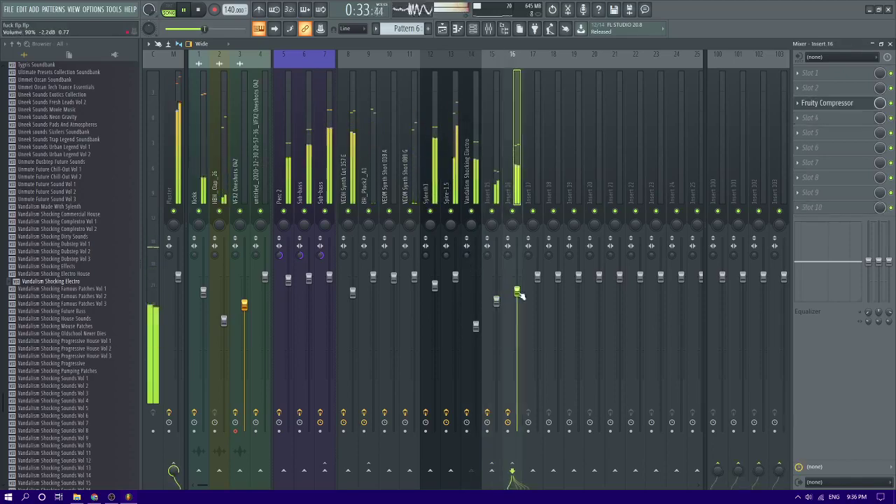
- Replay the arrangement from around bar 20 and open the Pattern 6 notes in the piano roll
click(442, 28)
scroll(464, 217, down, 3)
scroll(498, 223, up, 2)
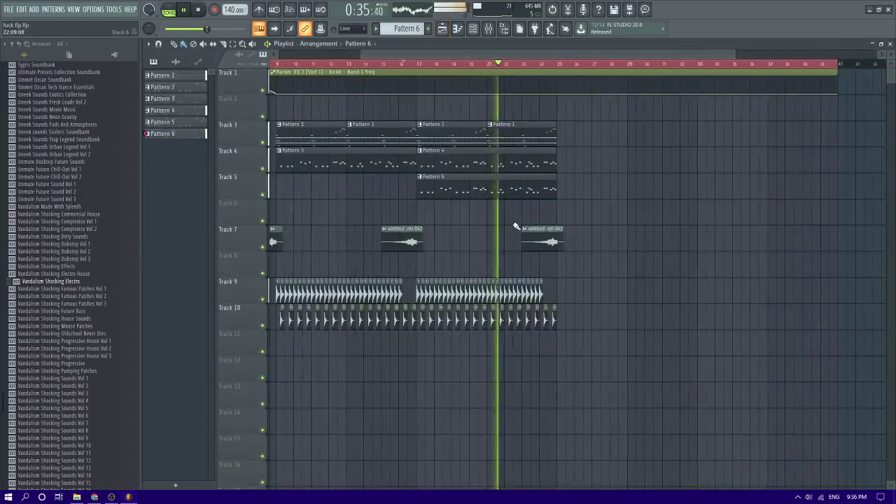
scroll(512, 220, down, 3)
scroll(512, 218, up, 3)
key(space)
click(470, 64)
key(space)
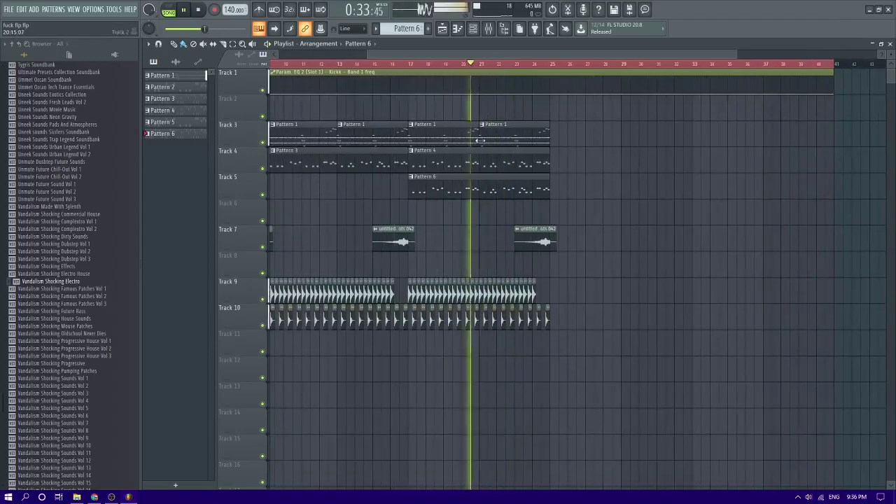
double_click(486, 184)
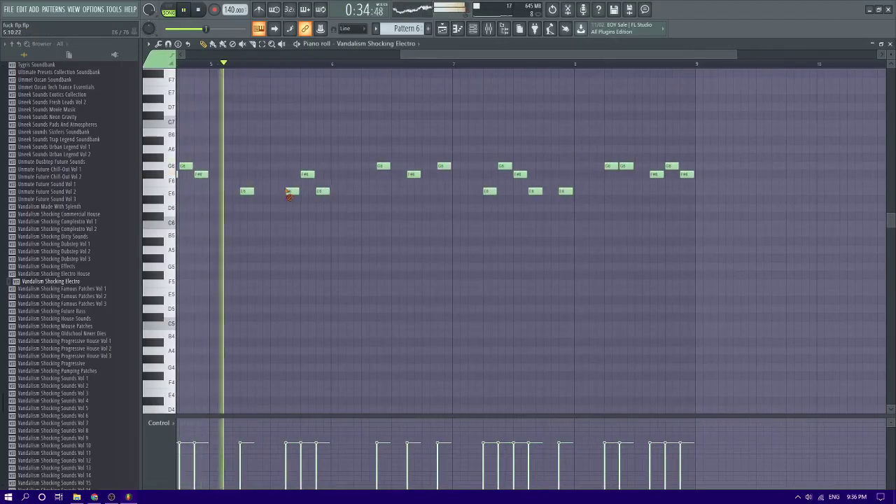
- Remove the F#6 note from the second half of bar 5 in Pattern 6, keeping an E6 note just before it
right_click(288, 192)
right_click(308, 175)
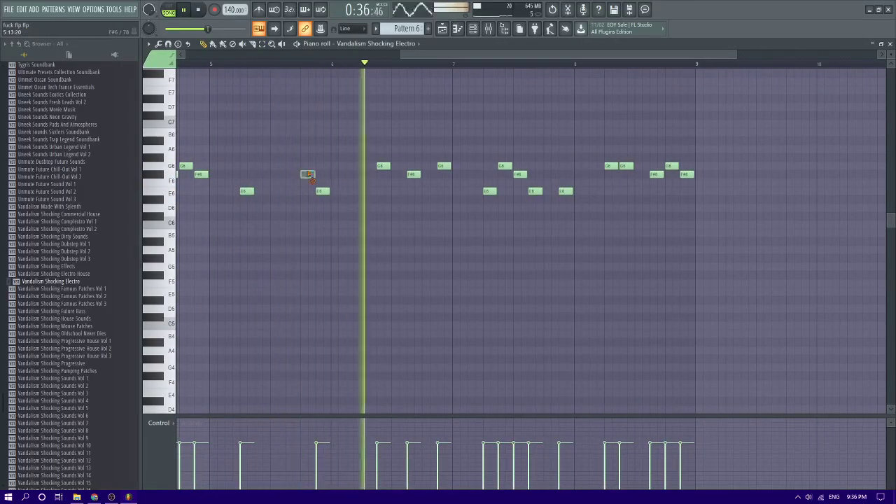
click(284, 192)
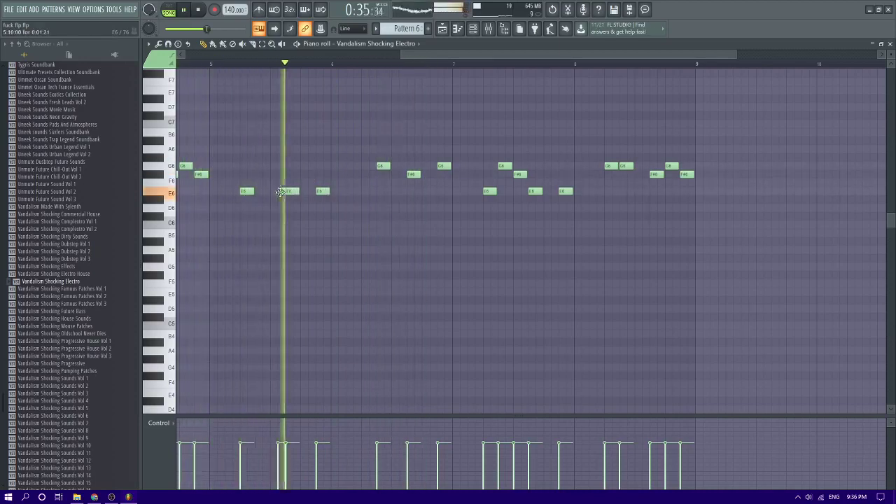
click(238, 66)
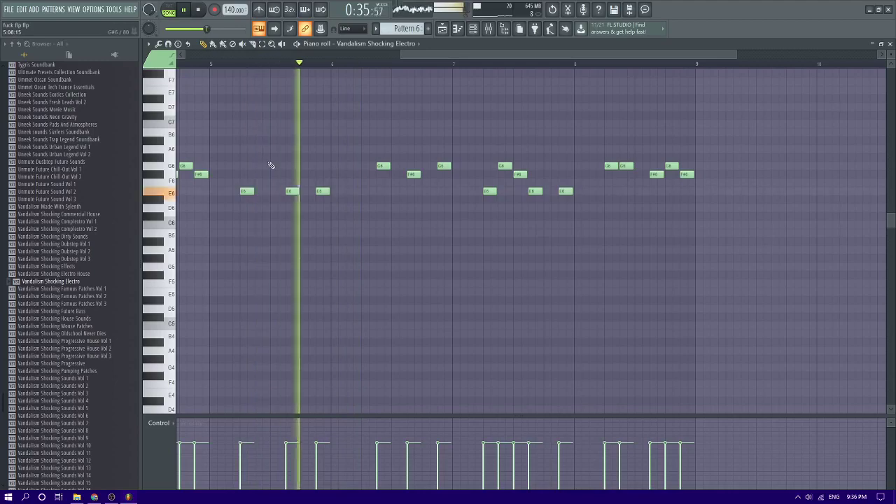
- Check the Pattern 4 notes in the piano roll and replay the playlist arrangement from around bar 8
click(442, 28)
double_click(483, 166)
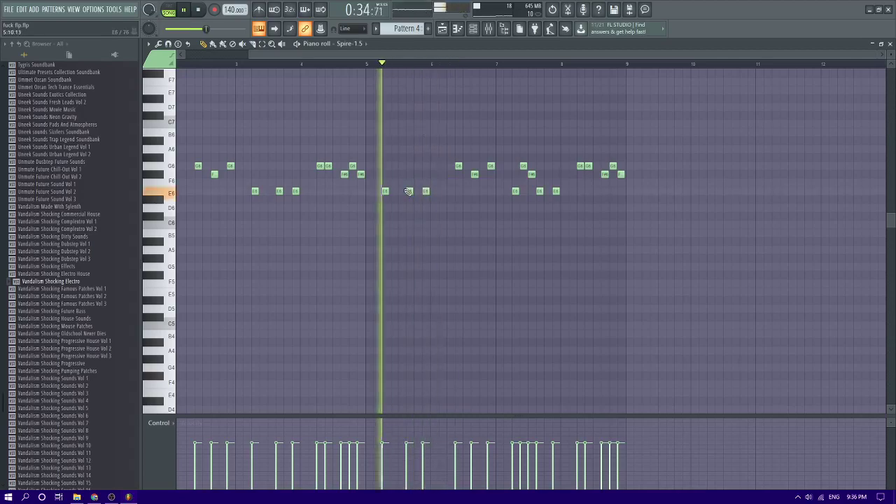
click(442, 28)
scroll(539, 176, up, 1)
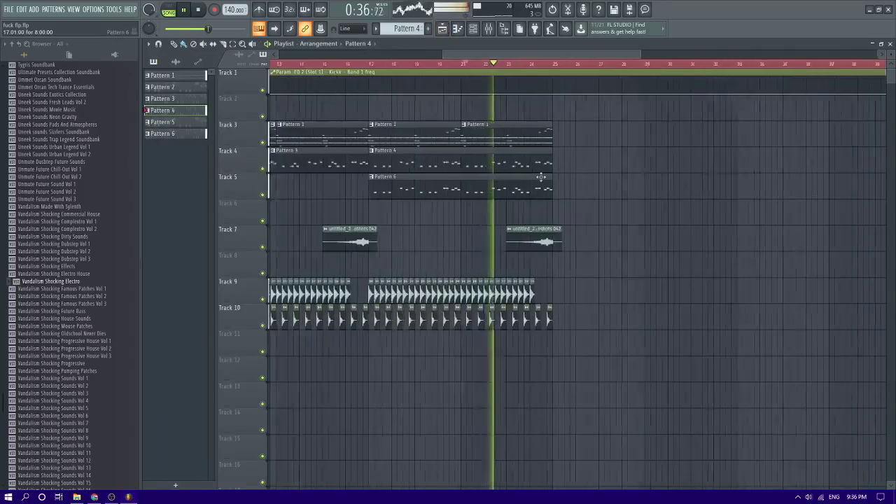
scroll(541, 176, down, 2)
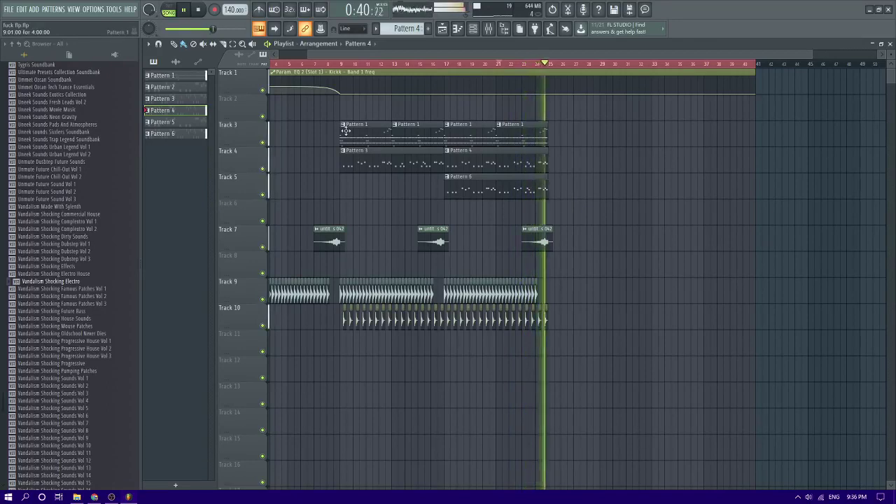
click(327, 65)
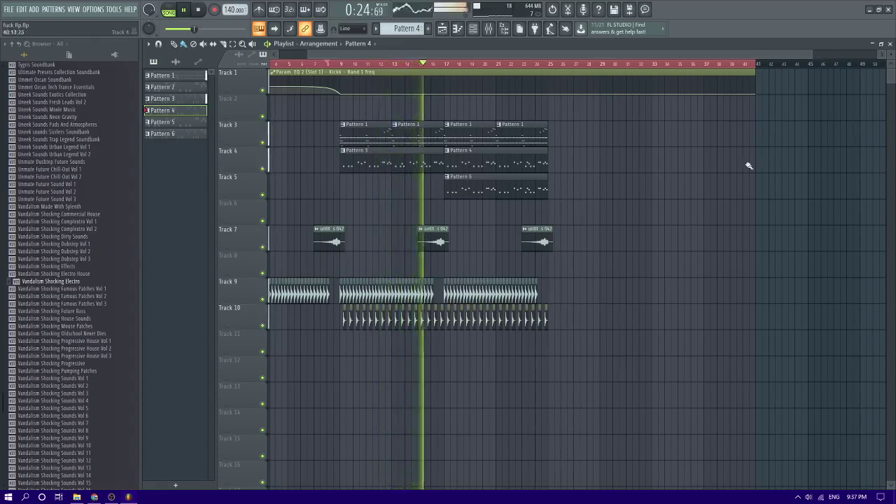
- Browse the sample packs to the VEC4 Reverse Vocals folder in the Effects of Vengeance Essential Clubsounds Vol.4
scroll(80, 302, up, 6)
click(12, 44)
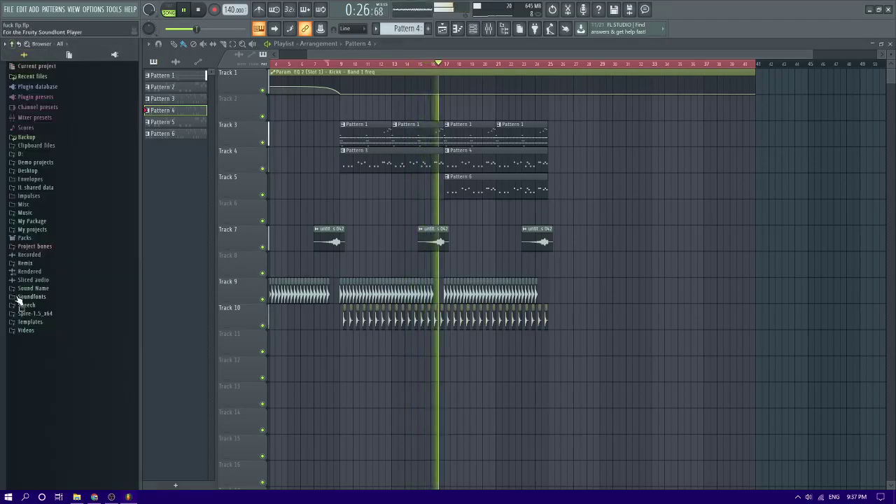
click(30, 223)
scroll(38, 336, down, 15)
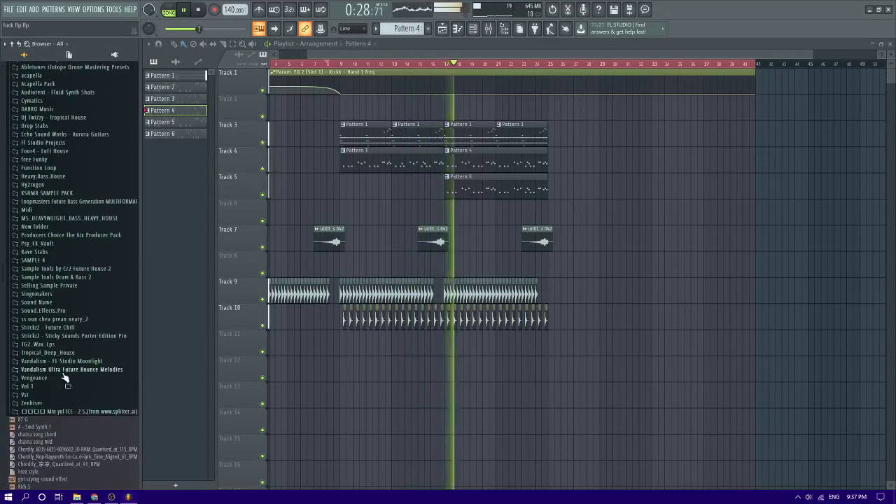
click(32, 334)
scroll(63, 340, down, 10)
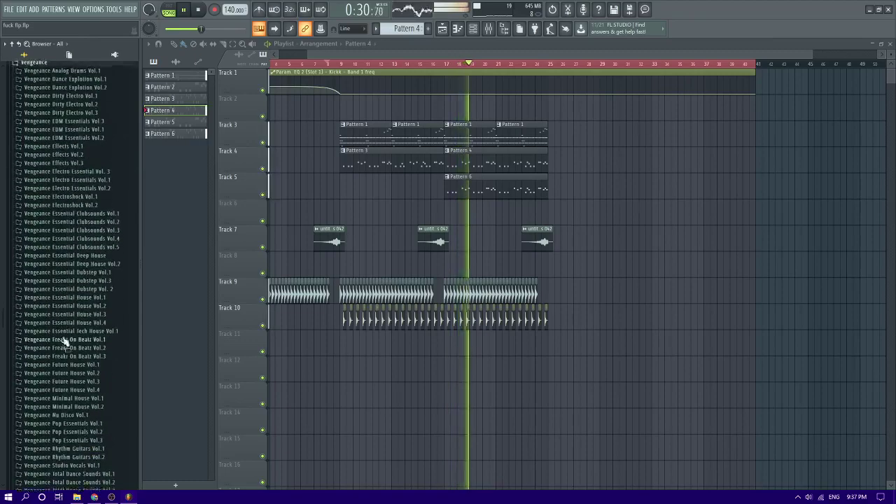
scroll(70, 343, up, 5)
scroll(76, 315, down, 3)
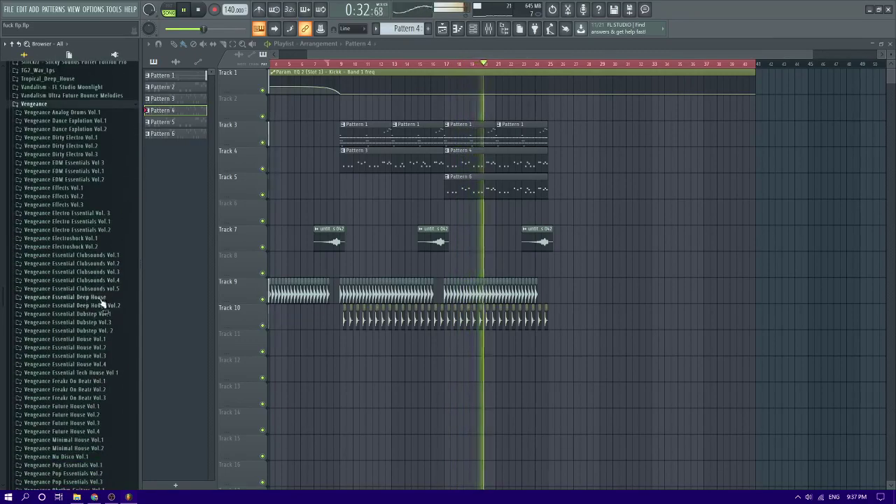
click(105, 281)
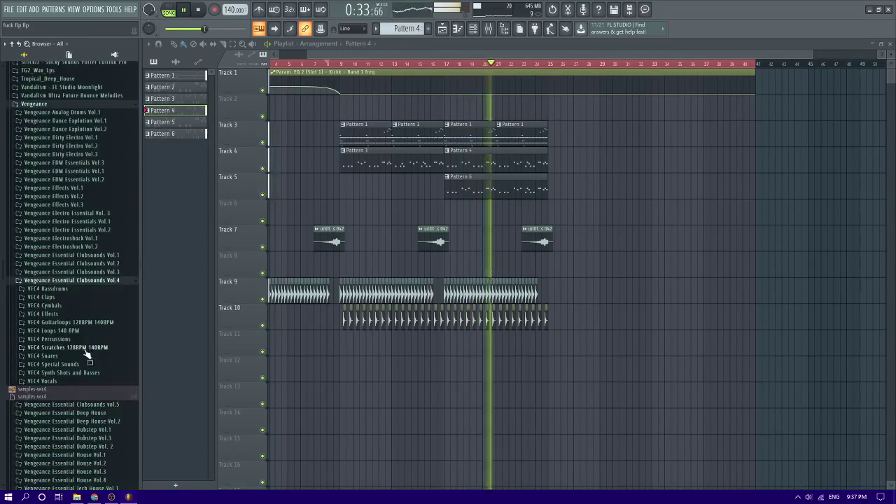
click(52, 315)
click(70, 364)
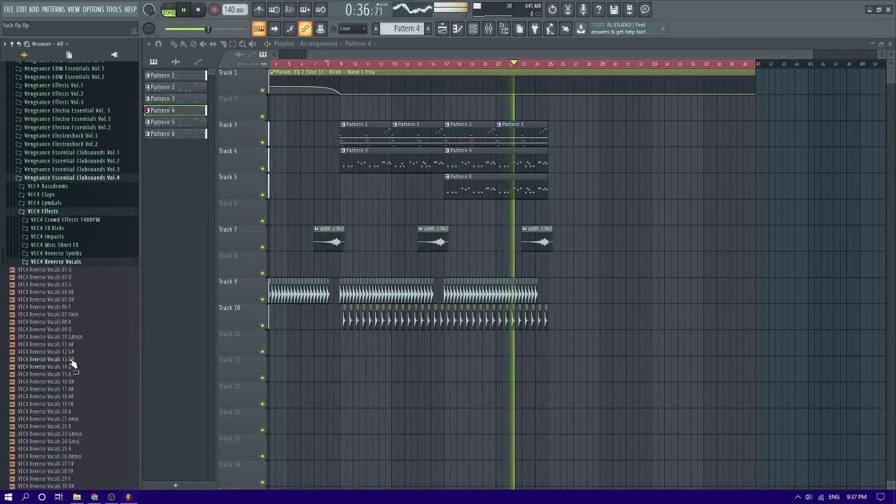
- Audition the reverse vocal samples and add VEC4 Reverse Vocals 05 D# to the playlist near bar 8
click(71, 358)
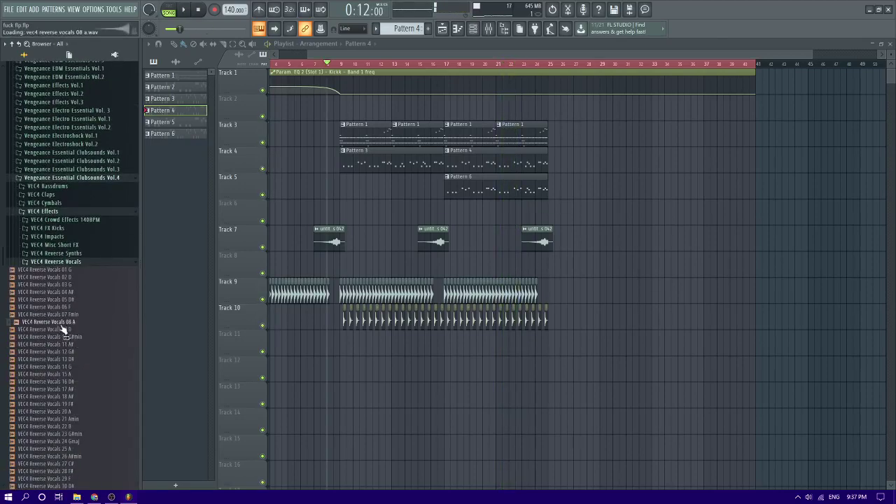
drag(62, 326, 35, 361)
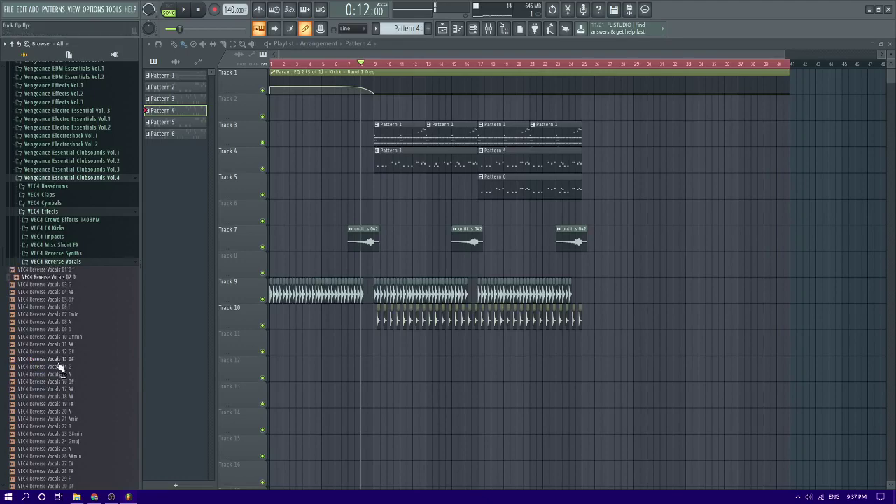
drag(365, 365, 365, 366)
click(367, 367)
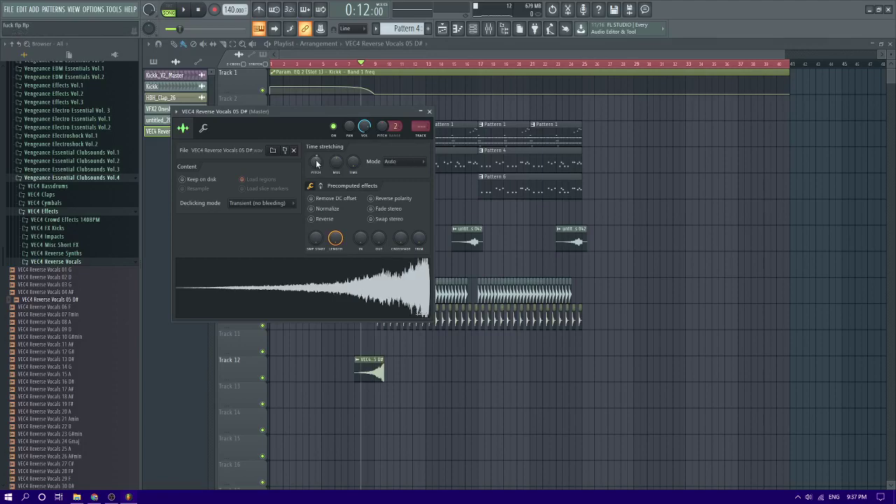
key(Escape)
- Fit the reverse vocal clip to the project tempo using the estimated 122.677 BPM, positioned on Track 11 across bars 7 and 8
scroll(366, 339, up, 3)
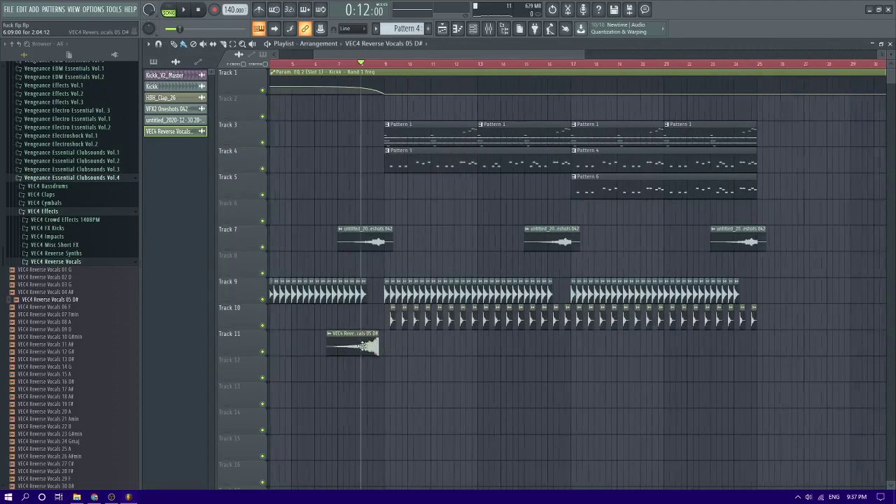
click(327, 334)
click(414, 395)
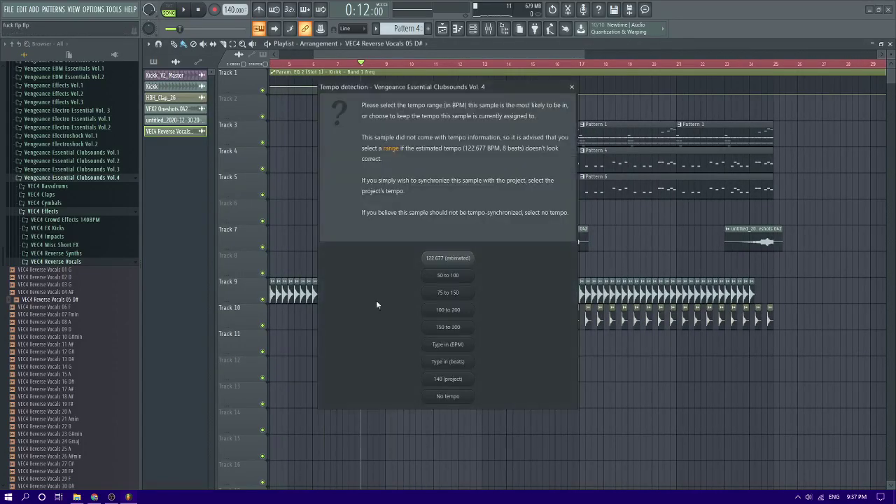
click(449, 260)
- Route the reverse vocal to mixer Insert 17 and copy Insert 4's mixer track state with its reverb and delay onto it
double_click(375, 344)
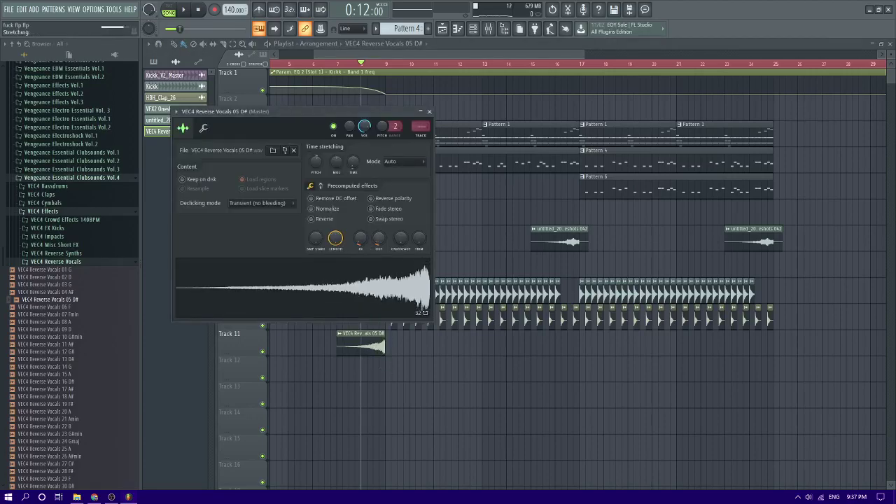
click(418, 133)
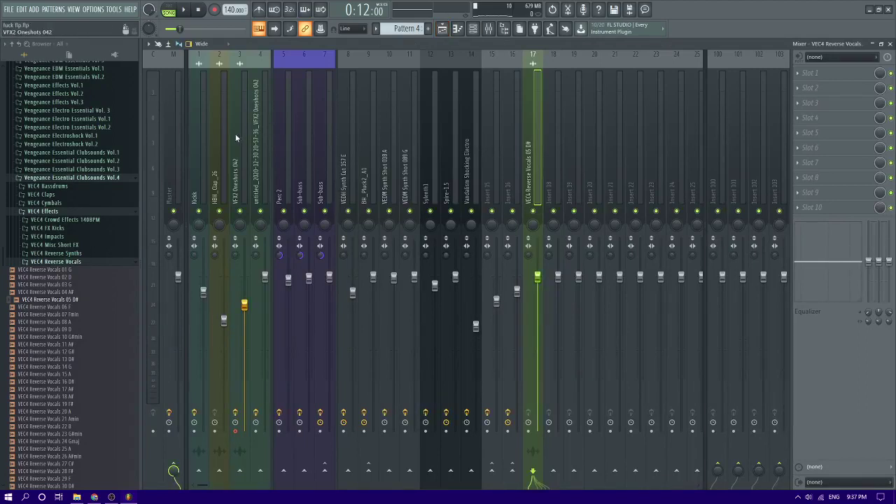
click(261, 140)
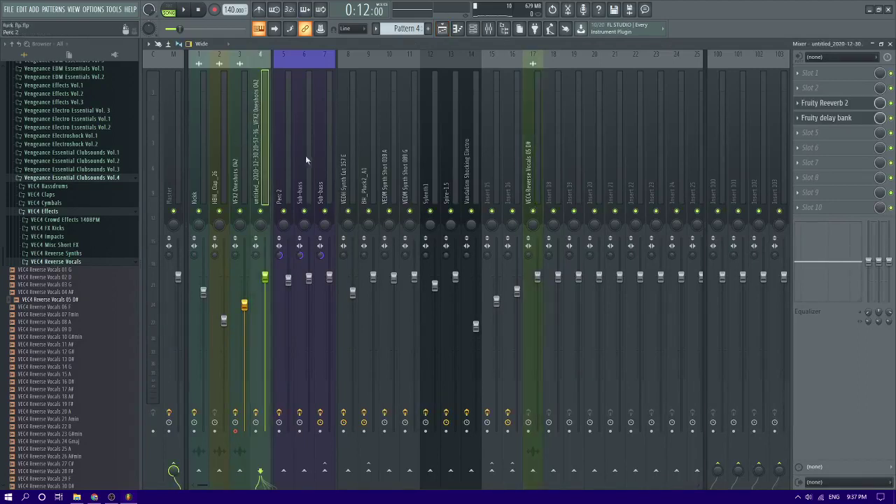
right_click(261, 143)
mouse_move(307, 102)
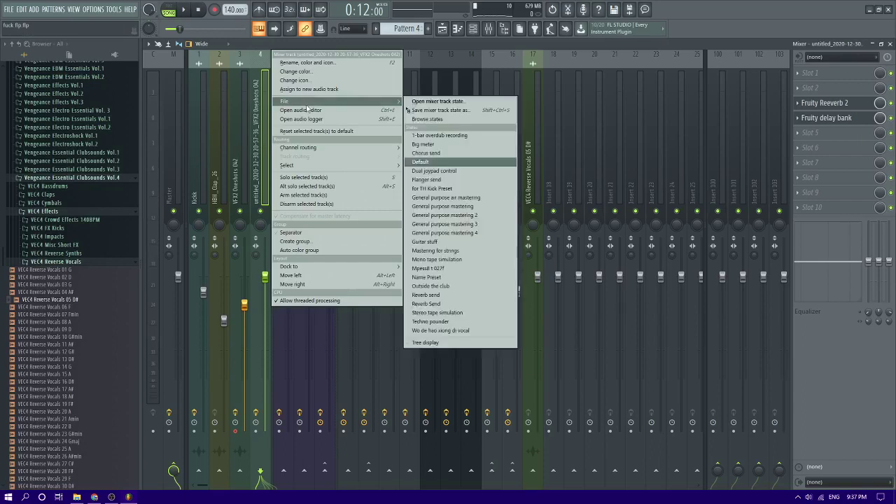
drag(458, 110, 537, 153)
- Play the transition and lower the Insert 17 volume to about 77%
key(space)
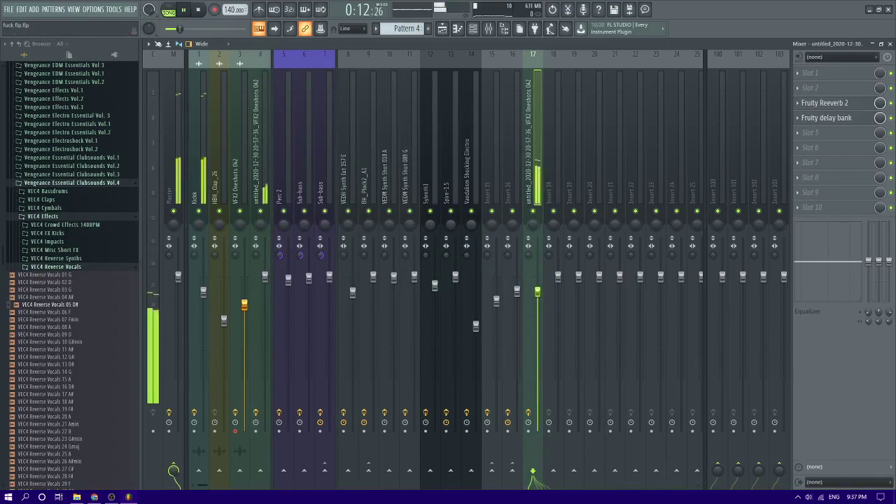
drag(537, 290, 537, 311)
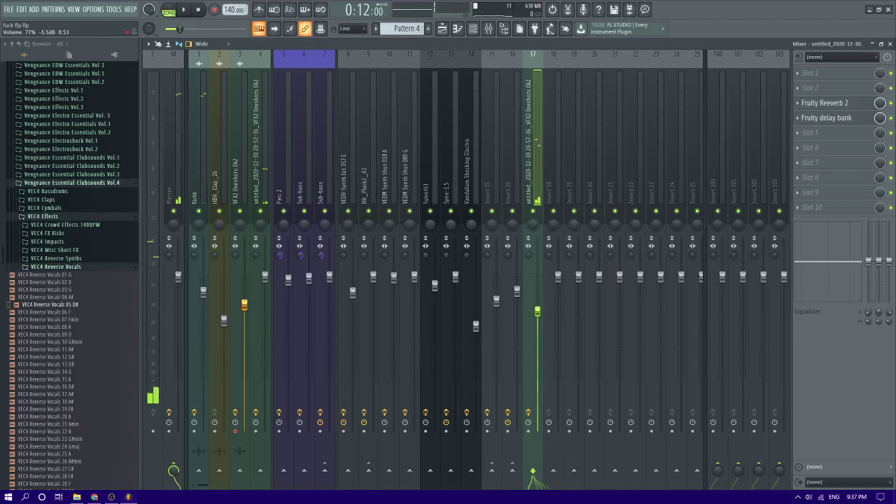
click(837, 94)
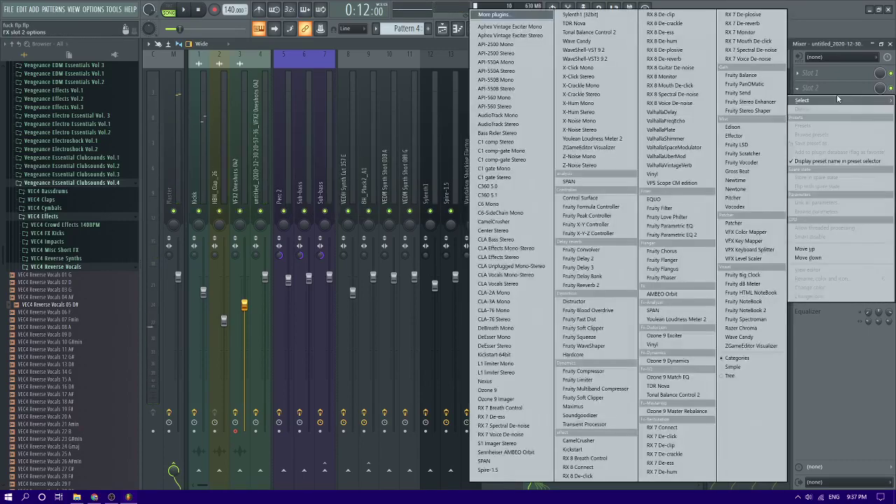
click(841, 82)
- Set the Fruity Reeverb 2 wet level on Insert 17 to 32% and readjust the insert's volume by ear
click(834, 105)
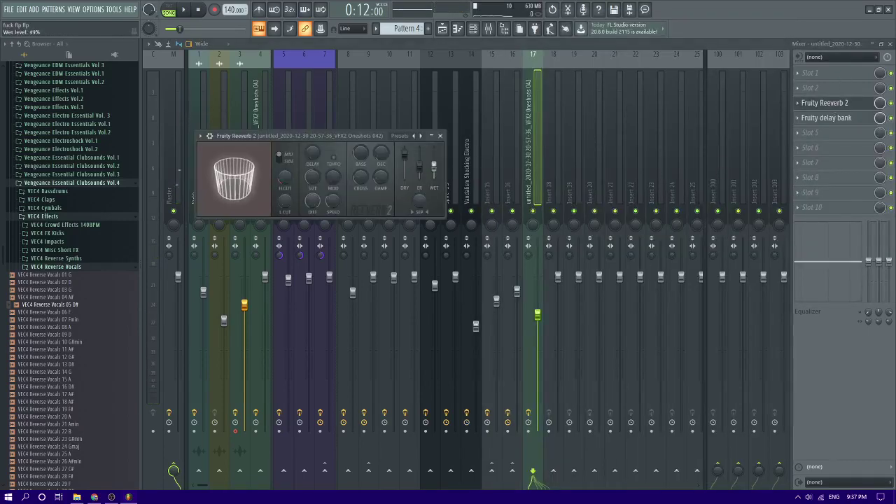
key(space)
mouse_move(434, 166)
mouse_down()
mouse_move(419, 169)
mouse_move(434, 171)
mouse_up()
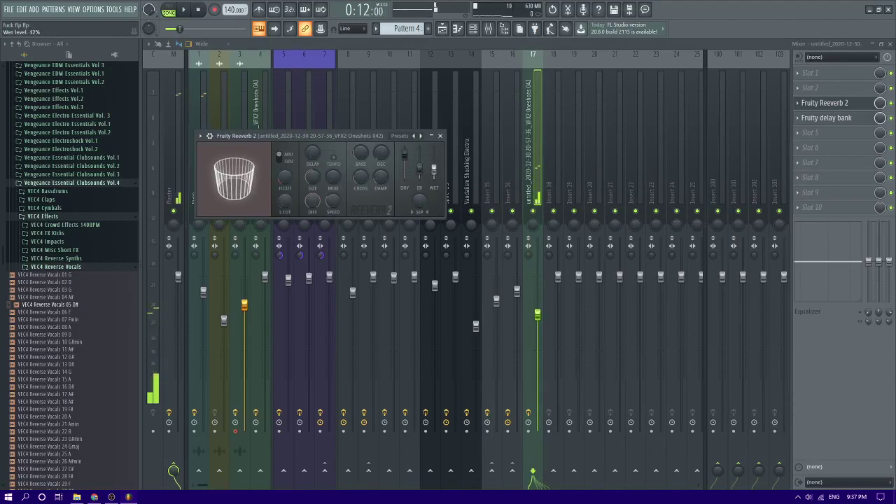
key(space)
drag(537, 314, 537, 315)
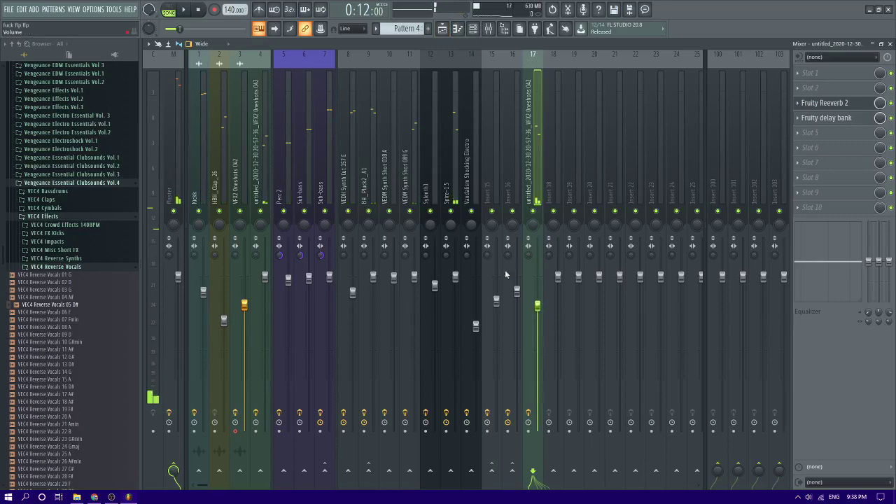
- Copy the reverse vocal clip along Track 11 to bars 15 and 23 and play the arrangement
key(F6)
key(space)
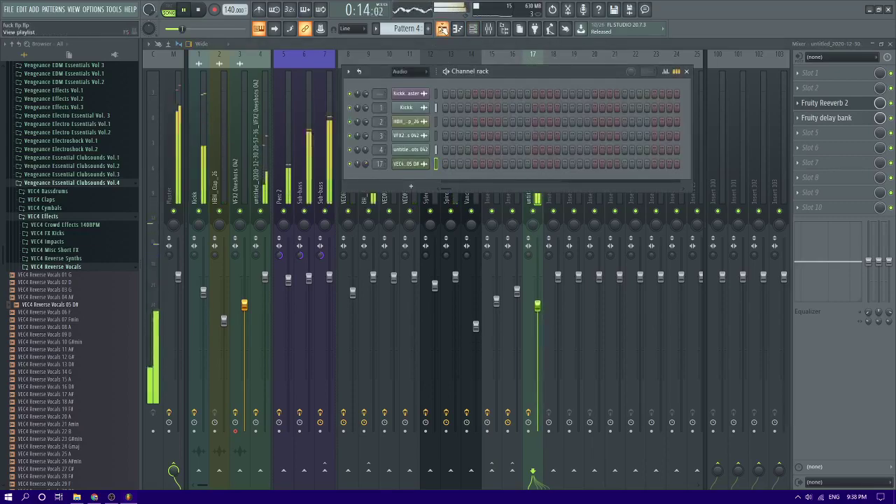
key(F5)
drag(520, 341, 747, 340)
key(space)
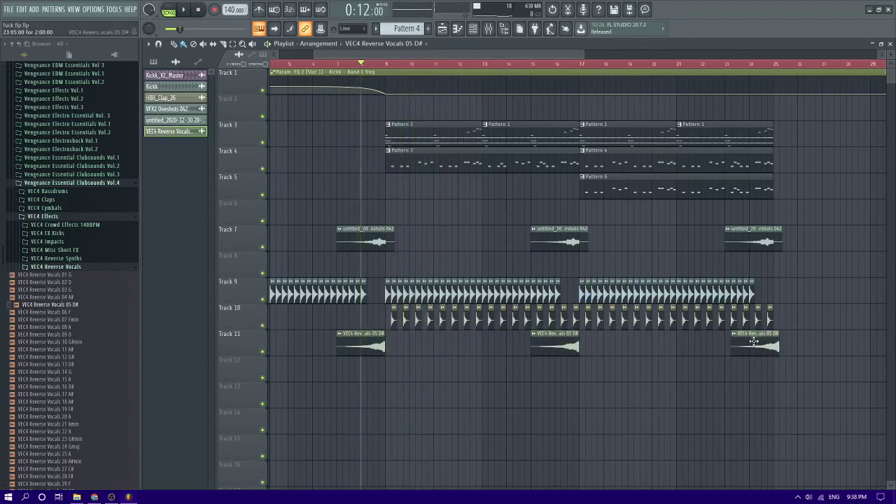
- Move the Vandalism Vol.1 channel's notes on Insert 12 out of Pattern 1 into a new Pattern 7
click(474, 30)
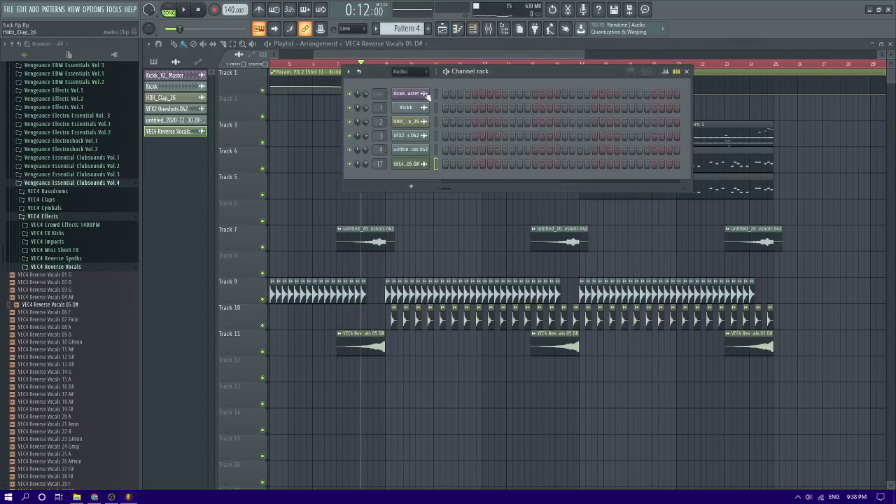
click(411, 112)
right_click(448, 225)
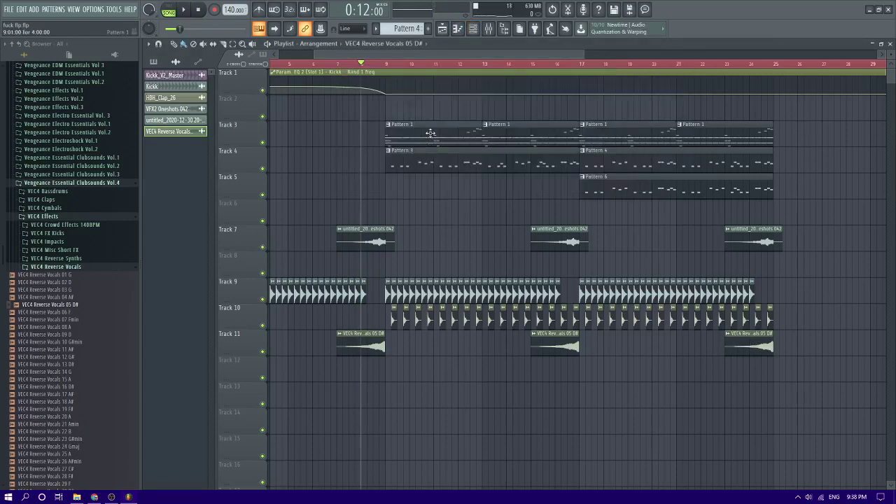
click(430, 133)
click(474, 30)
scroll(452, 158, down, 4)
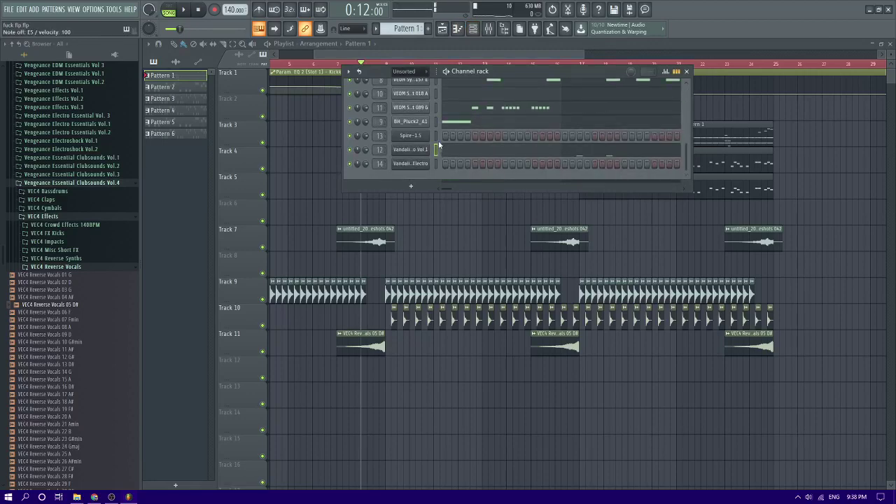
key(ctrl+x)
click(428, 28)
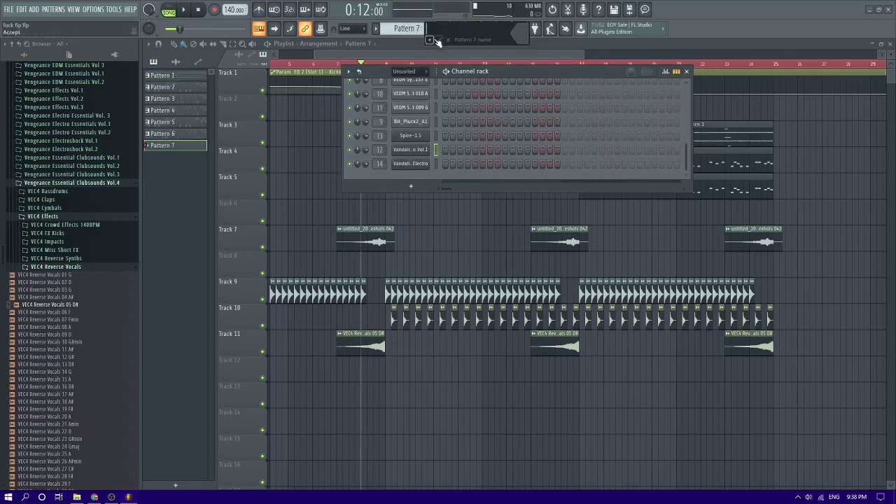
key(ctrl+v)
key(F6)
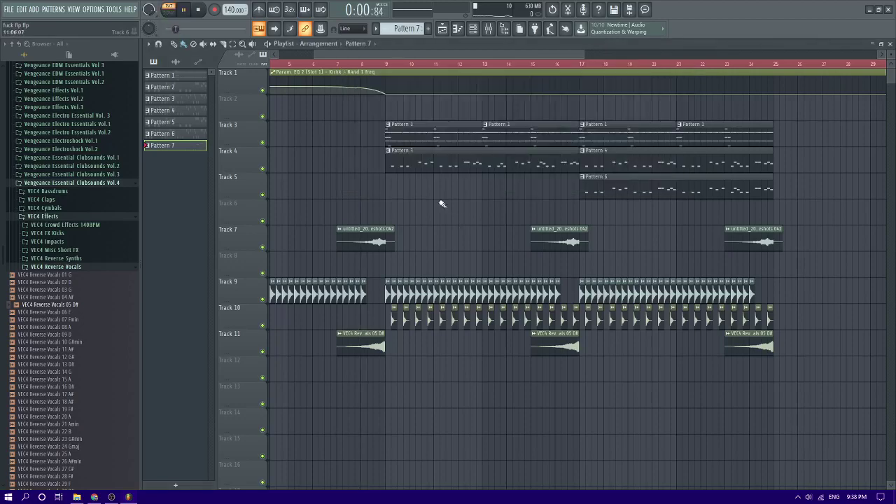
- Place Pattern 7 on Track 2 at bars 17 and 21 and play the arrangement
click(394, 110)
drag(417, 112, 730, 117)
click(375, 65)
key(space)
scroll(584, 191, down, 3)
scroll(595, 192, up, 3)
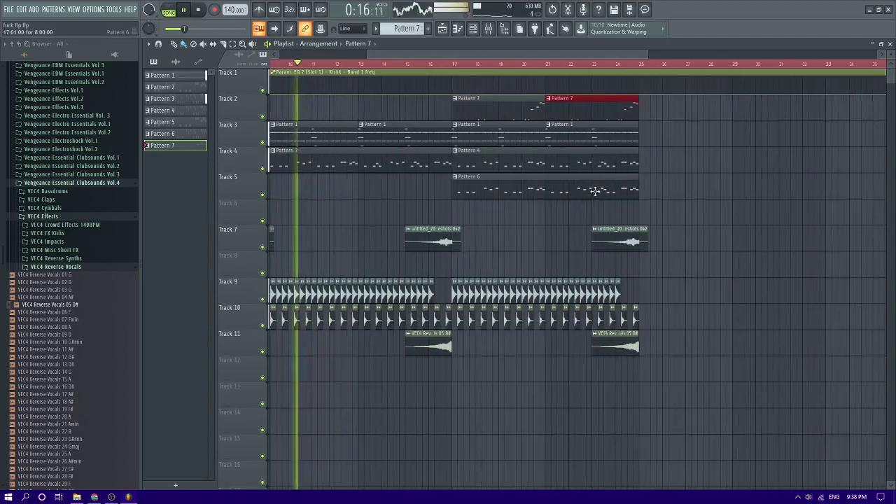
scroll(480, 200, down, 2)
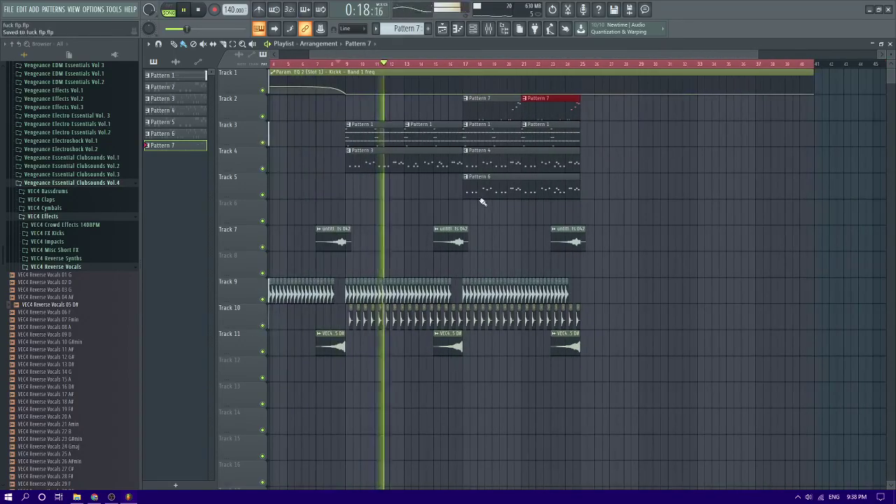
scroll(414, 190, up, 3)
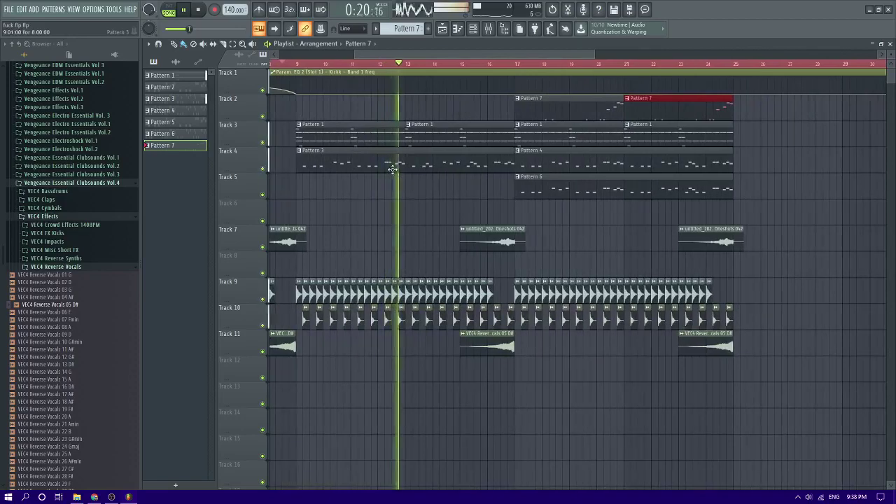
click(371, 64)
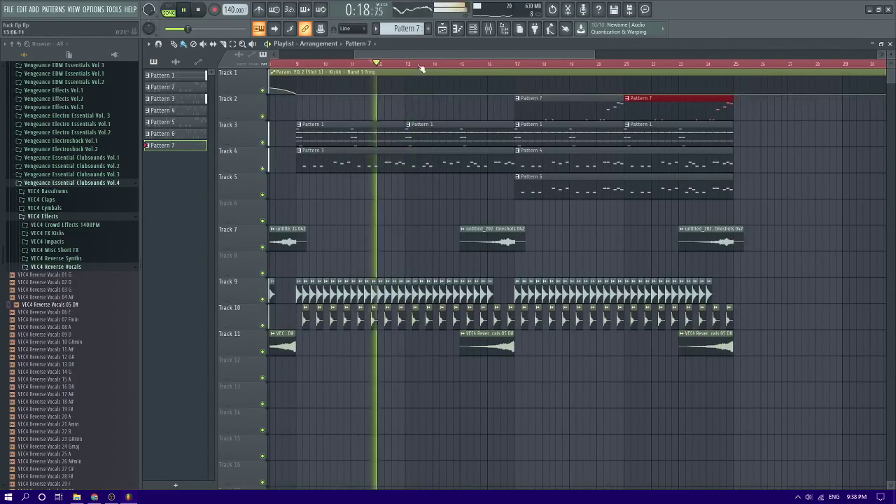
- Examine Pattern 1's notes in the piano roll for the Deep2, VEDH Synth Cut 157 E and VEDM Synth Shot 089 G channels
click(457, 28)
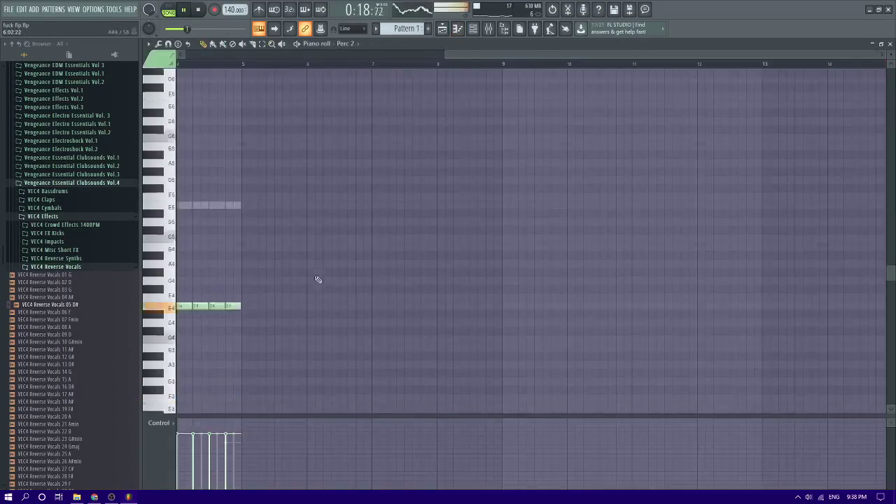
key(space)
right_click(610, 170)
right_click(610, 171)
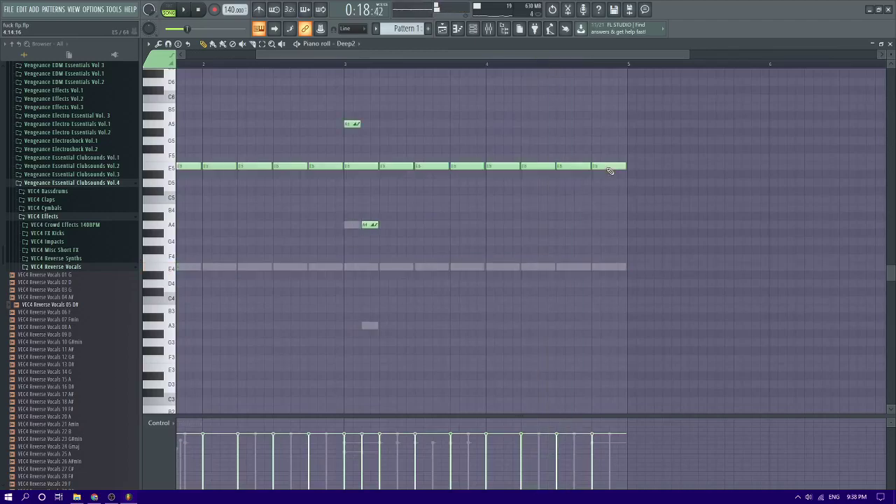
click(358, 43)
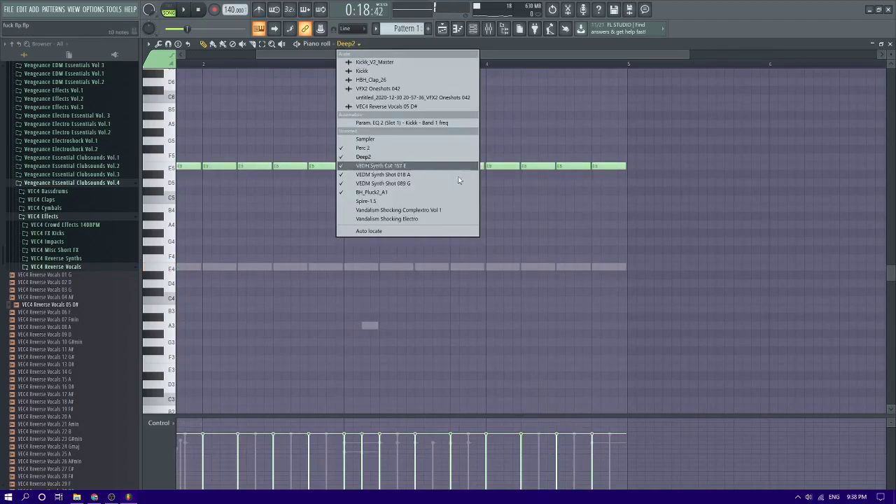
click(389, 166)
click(340, 43)
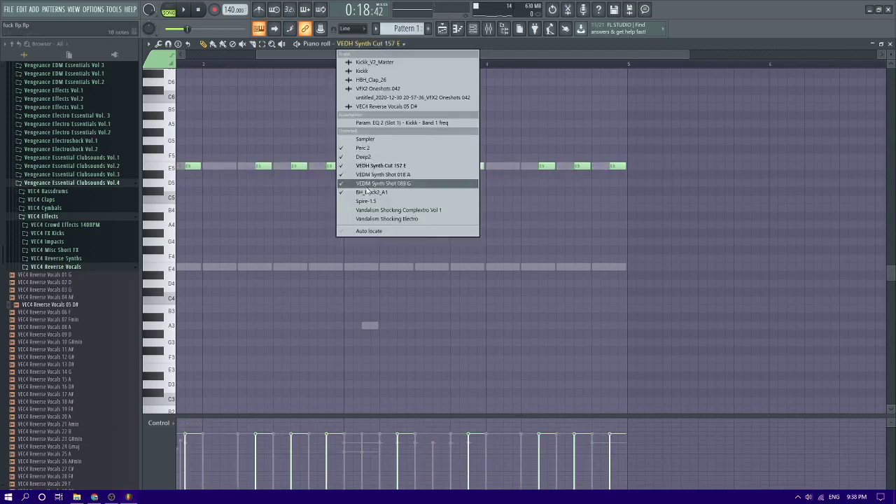
click(426, 185)
click(396, 45)
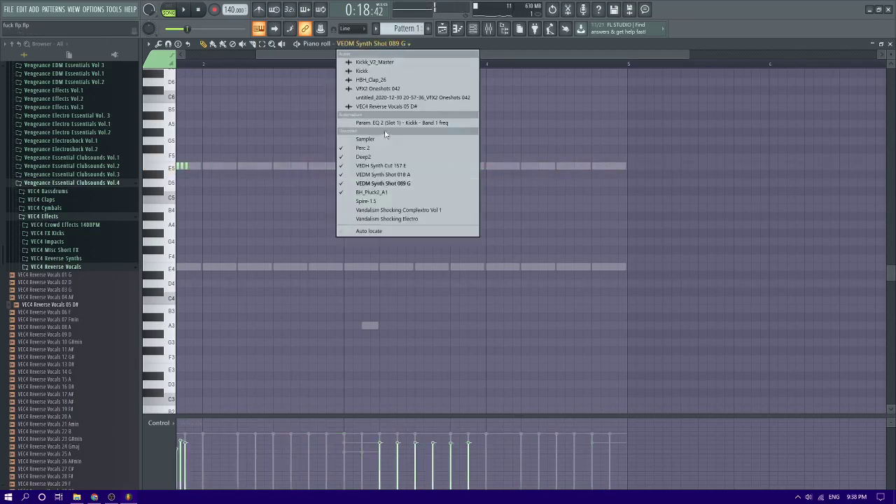
click(380, 166)
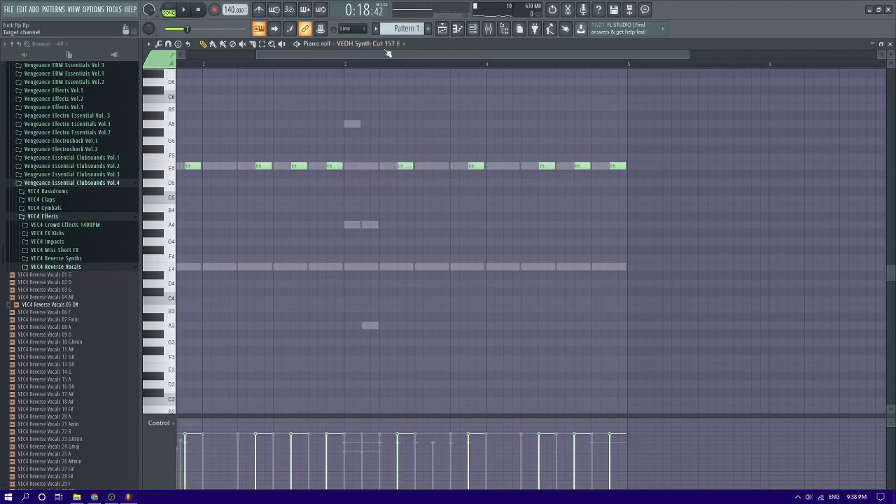
- Add an E5 note at step 7 of bar 4 for VEDM Synth Shot 018 A in Pattern 1
click(388, 45)
click(378, 179)
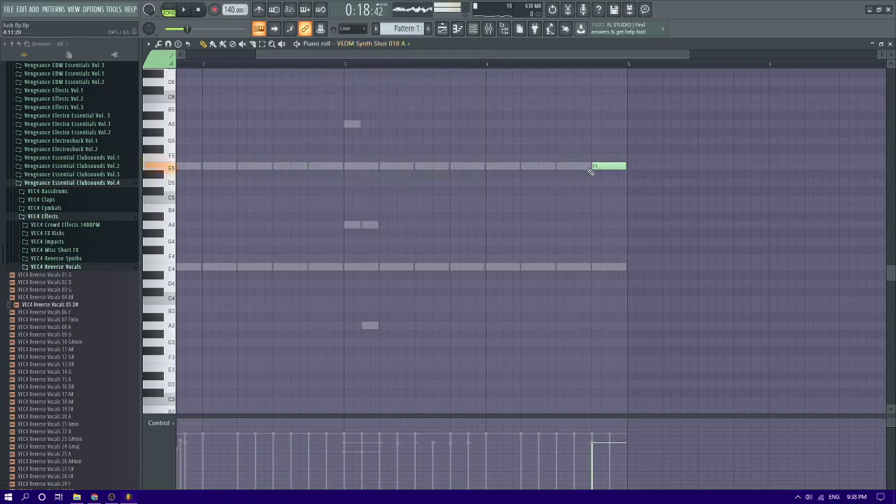
key(space)
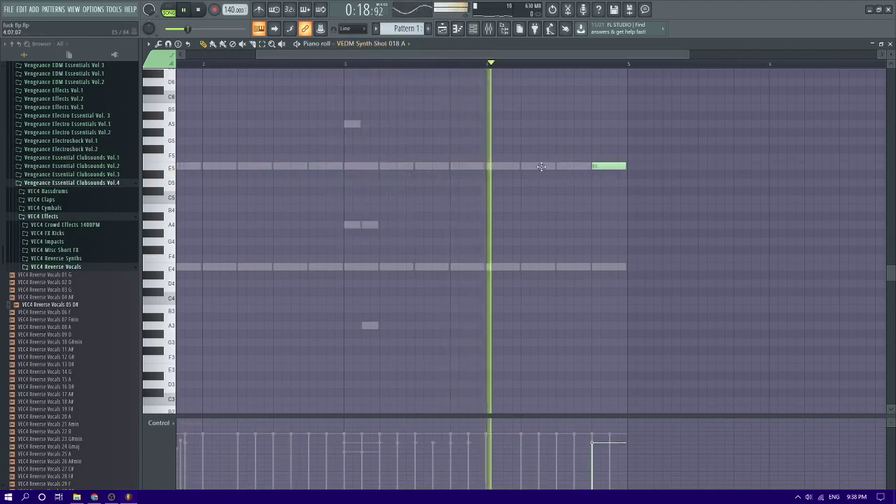
click(541, 166)
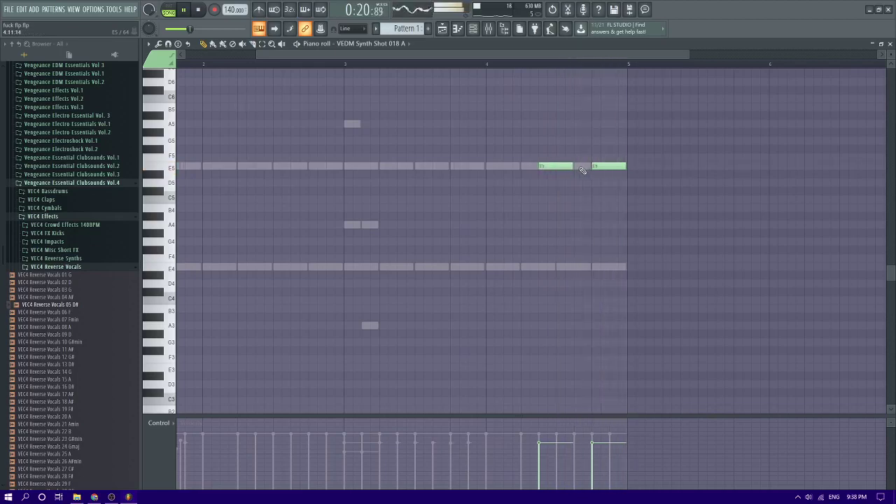
click(582, 191)
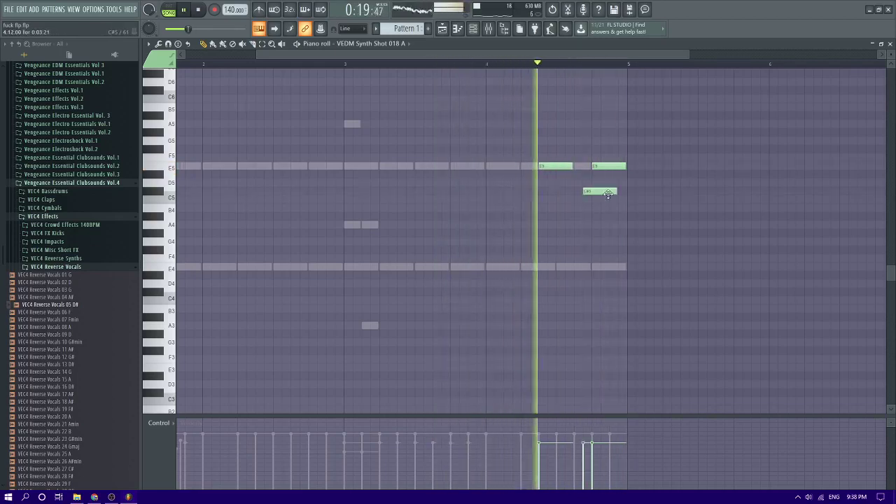
drag(606, 190, 582, 150)
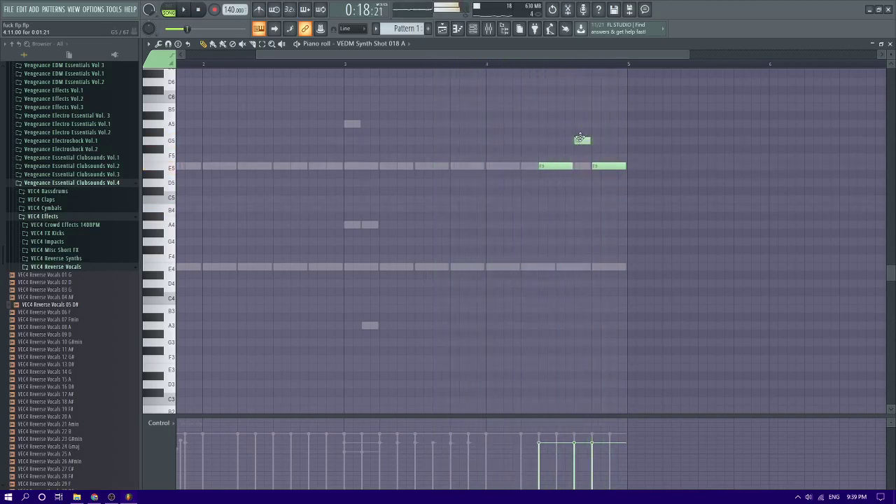
right_click(581, 150)
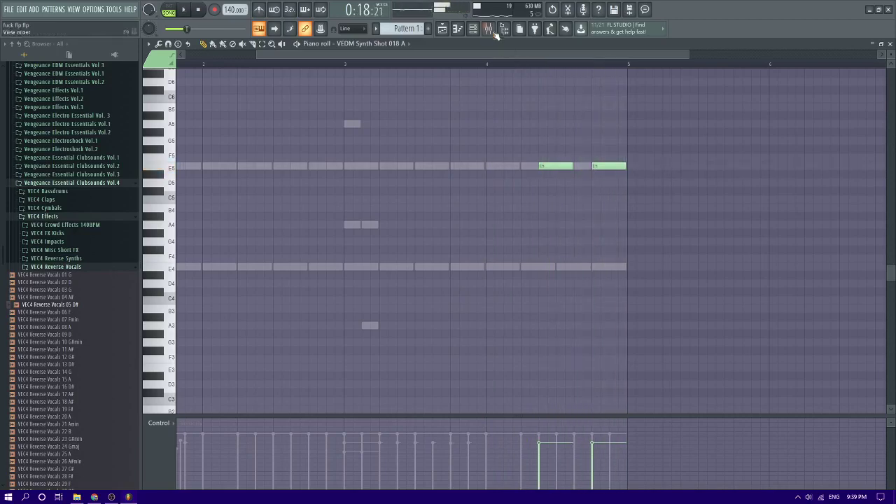
- Sidechain the Kickk mixer insert to the VEDM Synth Shot 018 A insert
click(491, 30)
click(397, 134)
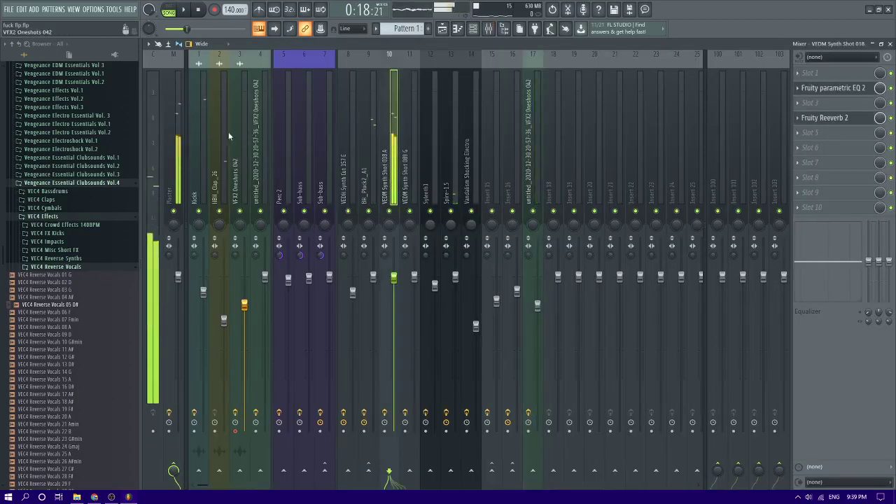
click(203, 128)
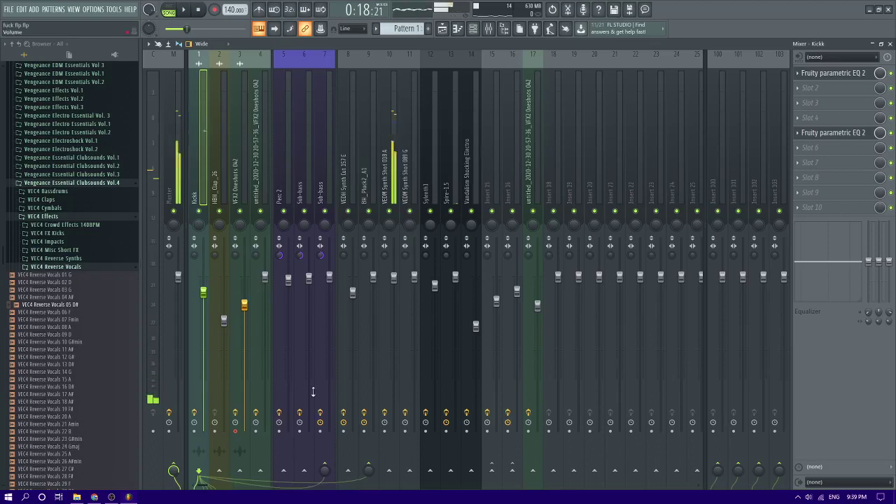
right_click(390, 470)
click(417, 467)
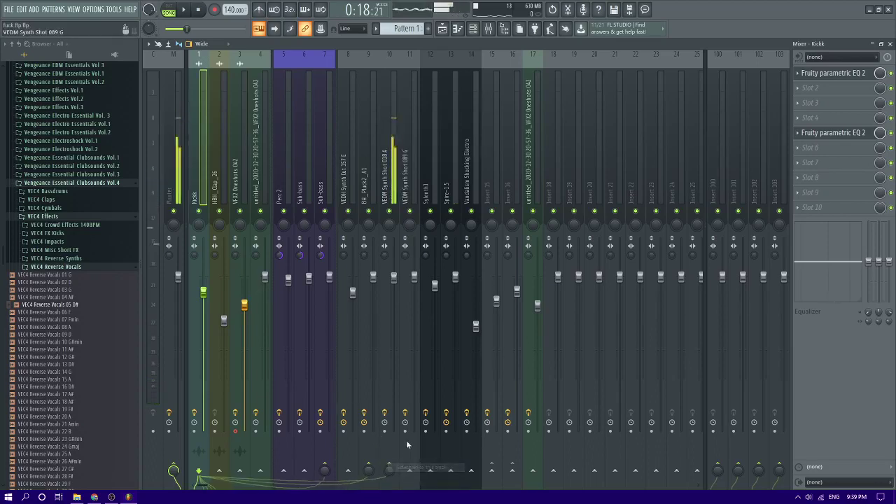
- Load Fruity Limiter into slot 1 of the VEDM Synth Shot 018 A insert and switch it to compressor mode
click(394, 168)
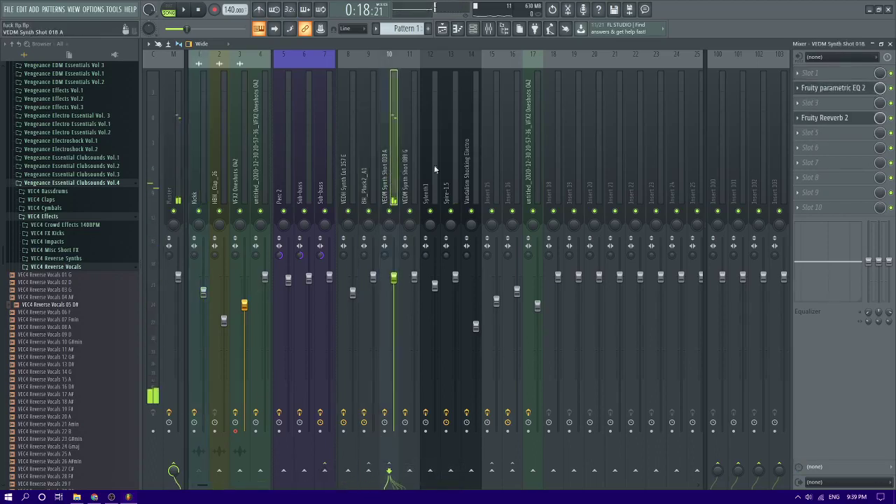
click(824, 72)
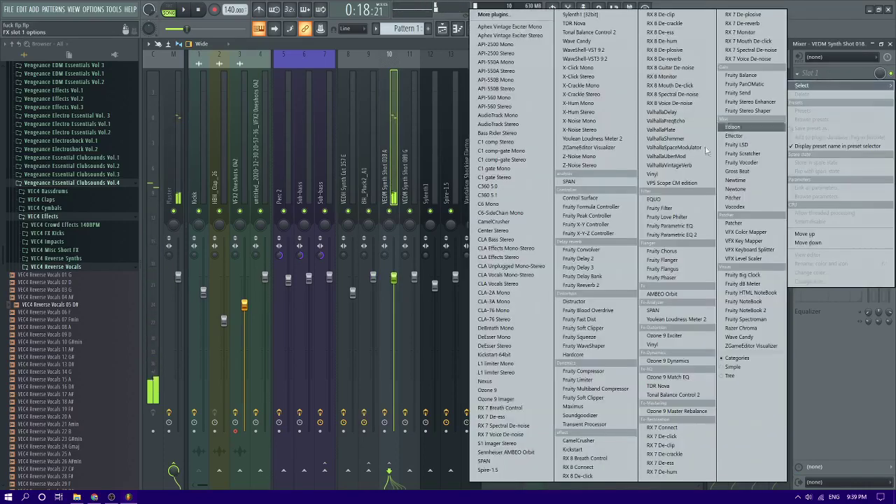
click(578, 379)
click(303, 299)
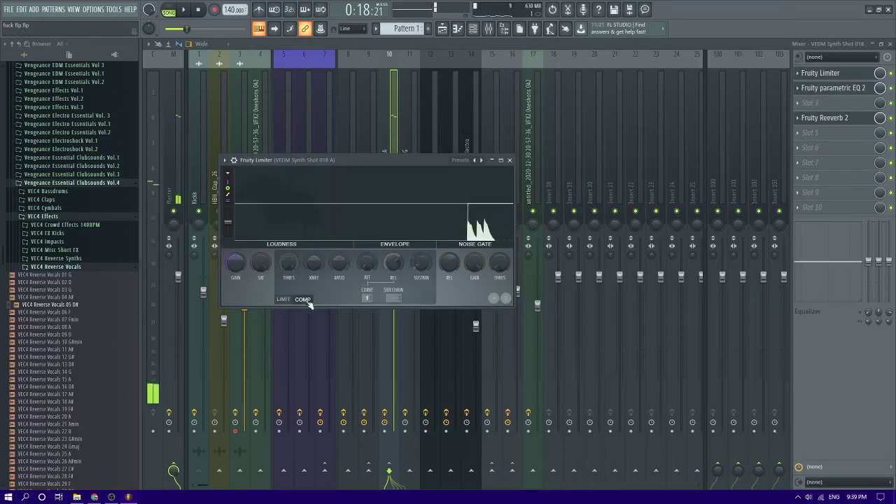
- Set the limiter's sidechain input to 1 and adjust its threshold and ratio during playback so the kick ducks the synth
click(406, 313)
key(space)
drag(288, 264, 339, 258)
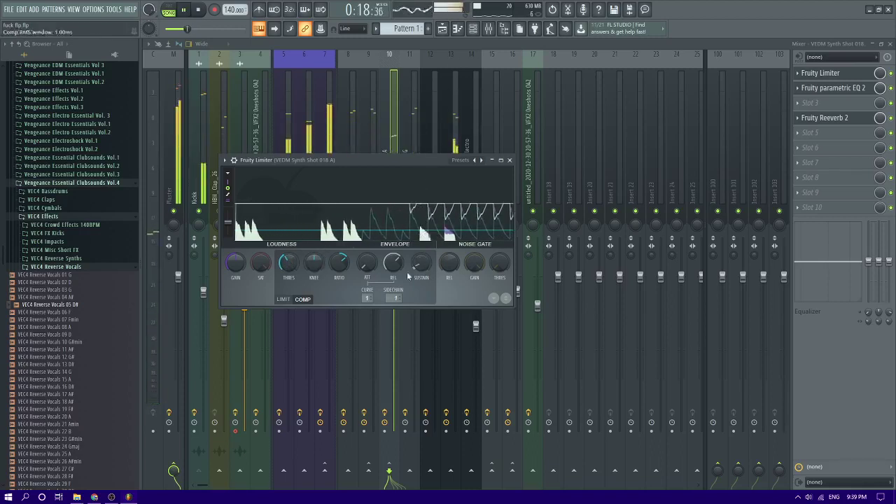
right_click(316, 260)
click(326, 268)
drag(283, 264, 283, 248)
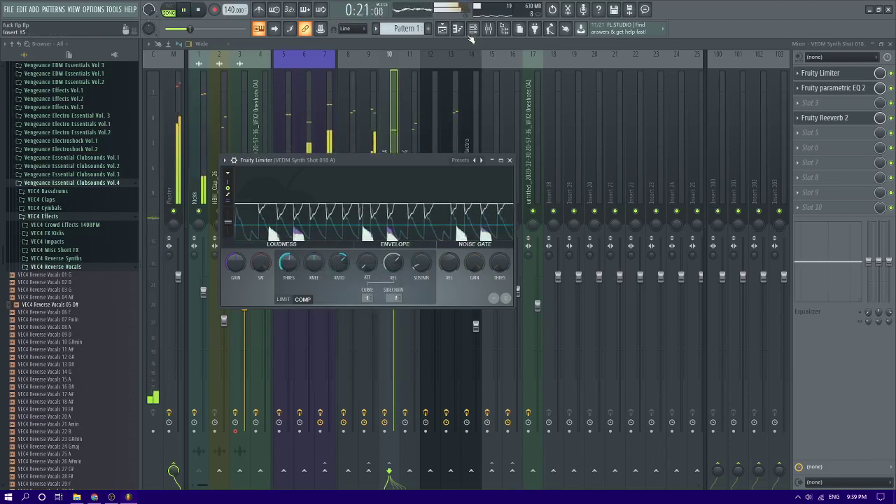
- Close the limiter, raise the VEDM Synth Shot 018 A insert's volume slightly and open its Fruity Reeverb 2
key(Escape)
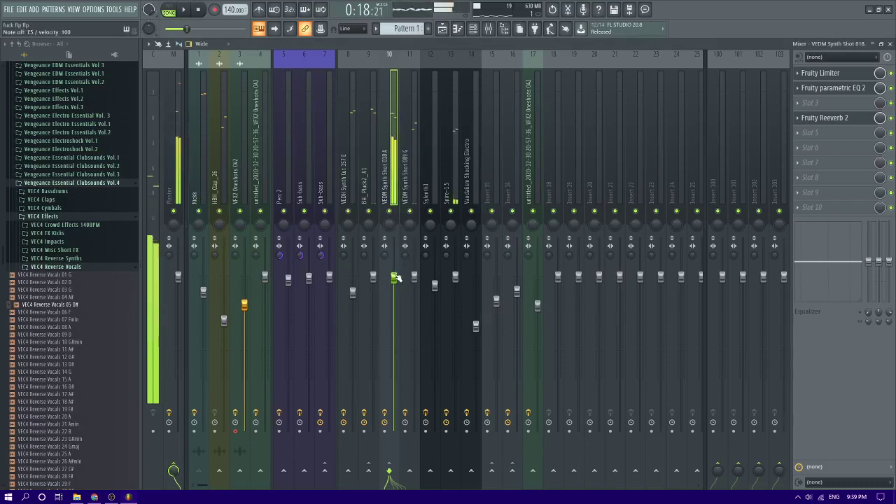
drag(395, 277, 395, 272)
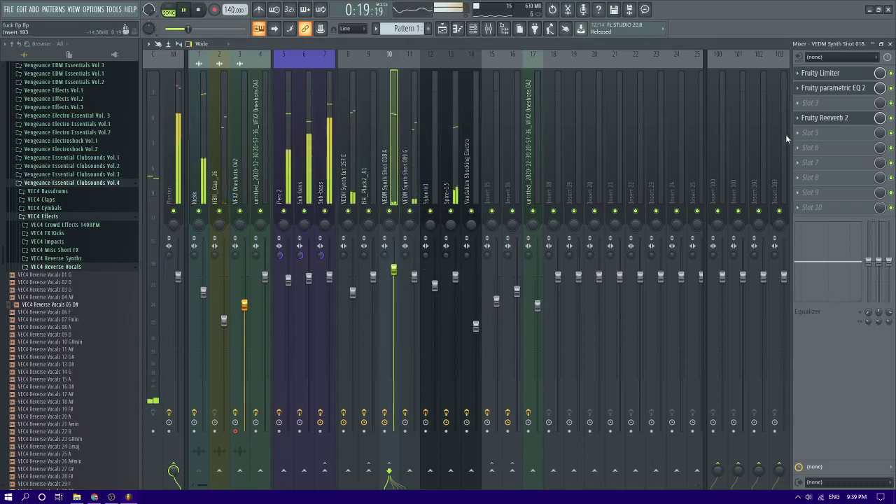
click(825, 118)
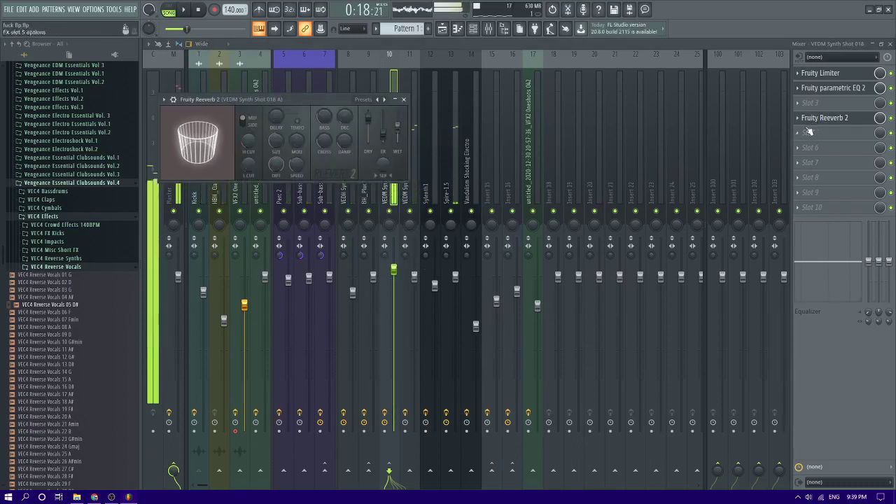
- Load Fruity Delay Bank into slot 5 of the VEDM Synth Shot 018 A insert with the Classic ping pong preset
click(813, 132)
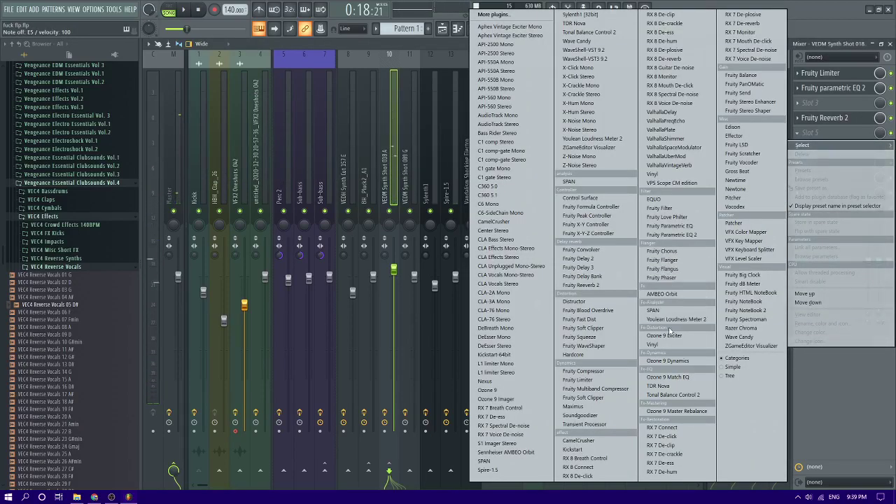
click(595, 281)
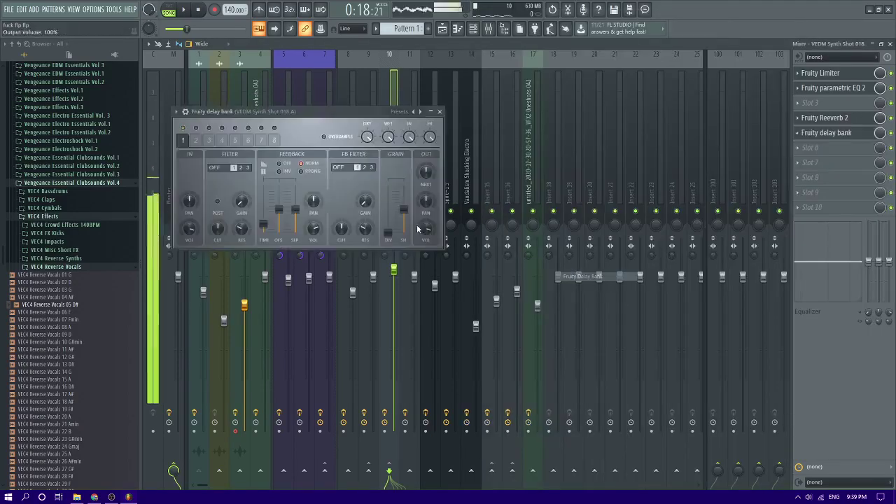
right_click(420, 112)
click(439, 184)
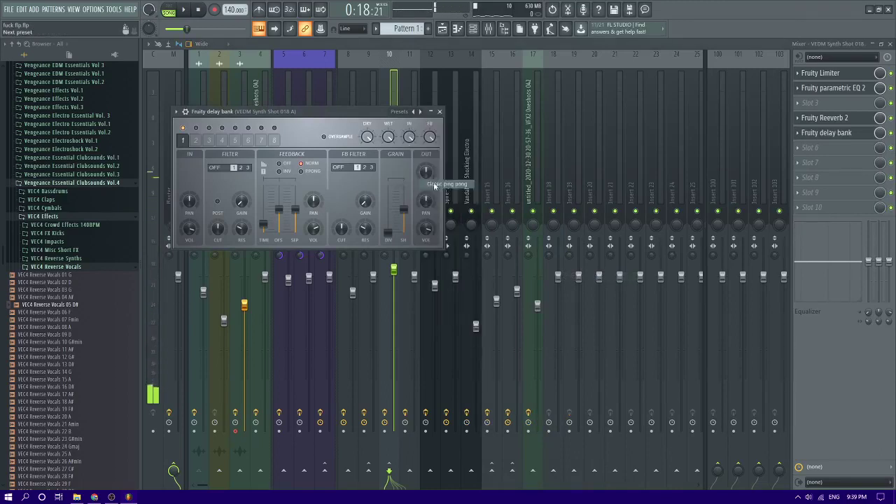
- Audition the synth with the ping pong delay, both on its own and within the playing arrangement
key(e)
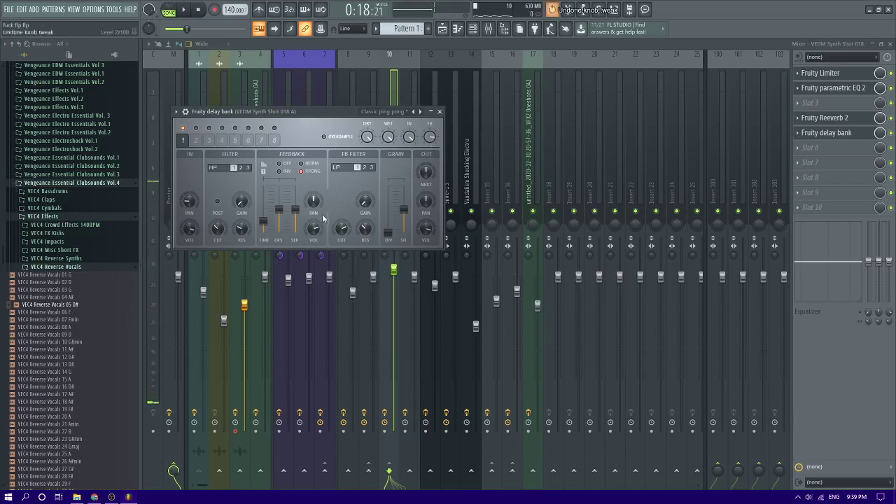
key(c)
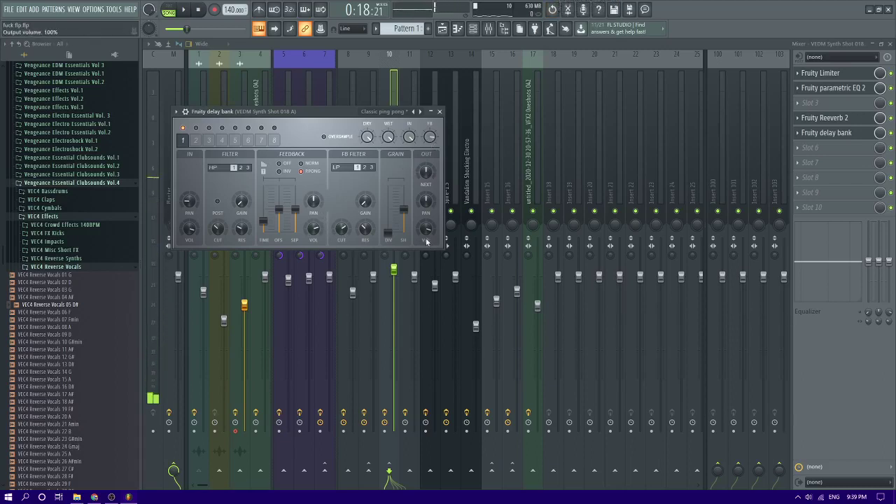
key(c)
key(c)
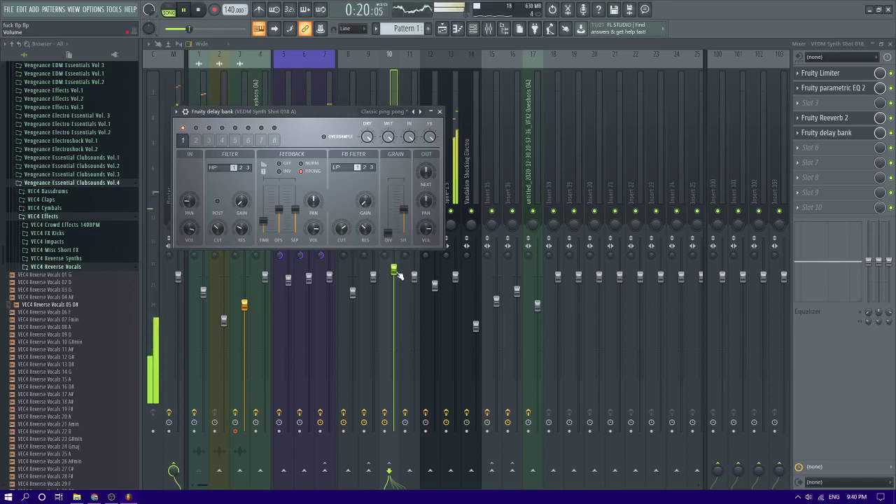
click(447, 33)
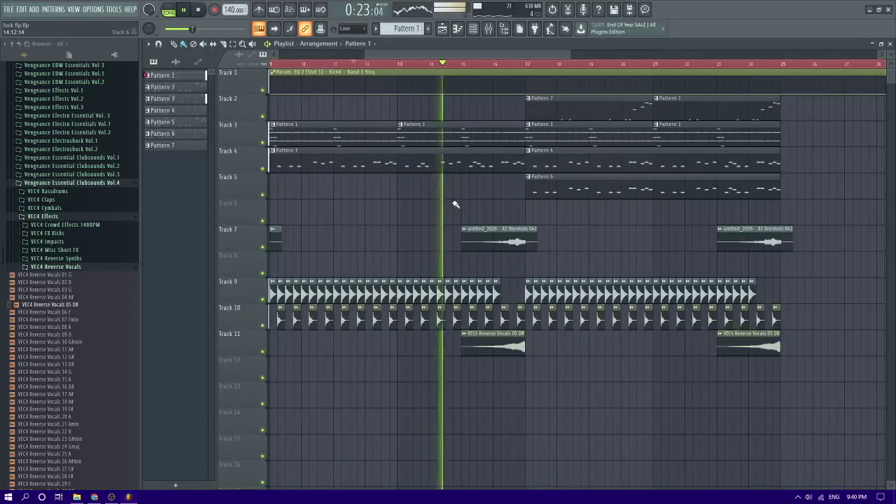
click(491, 29)
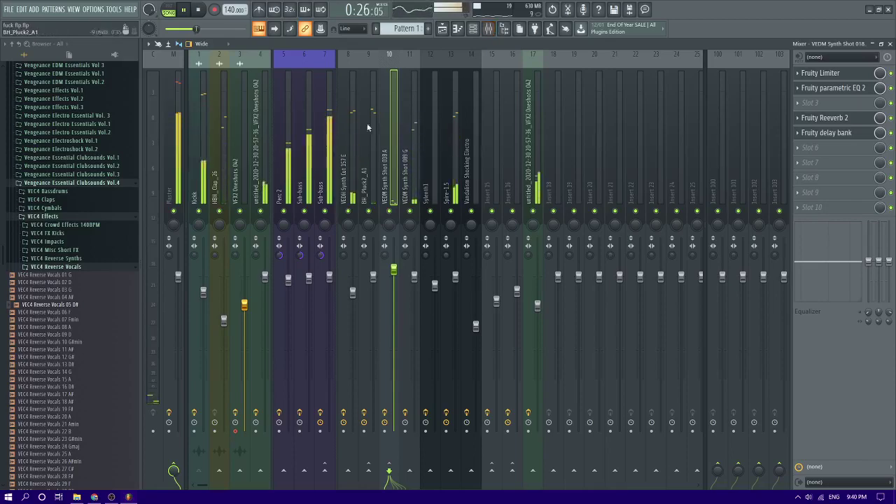
- Open the Vandalism Shocking Electro notes of Pattern 6 in the piano roll and play the pattern on its own
click(442, 28)
scroll(535, 183, down, 3)
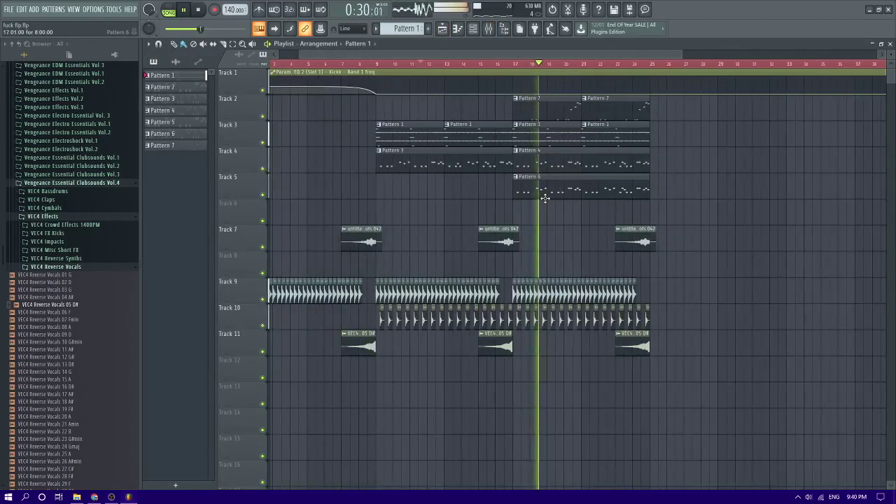
click(488, 28)
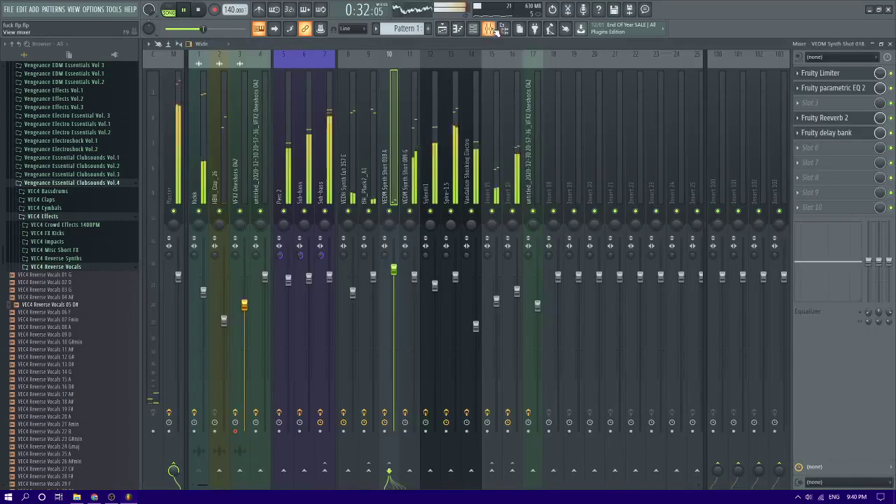
click(473, 28)
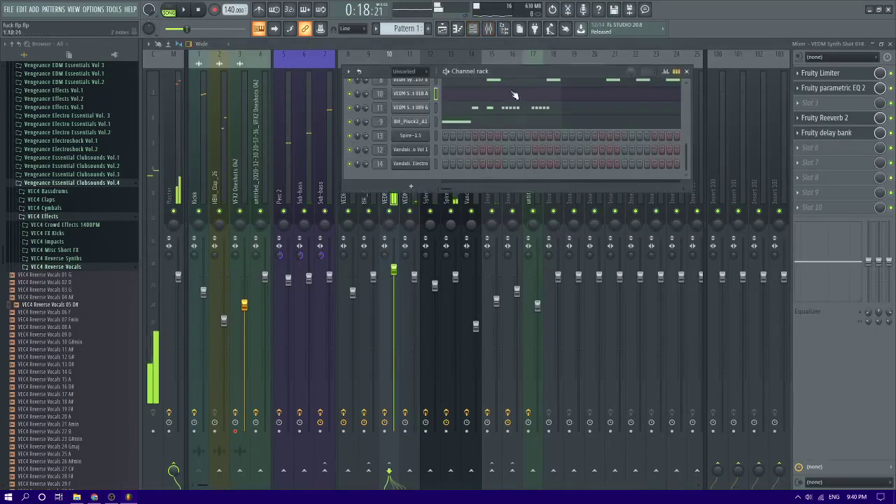
click(442, 31)
click(473, 28)
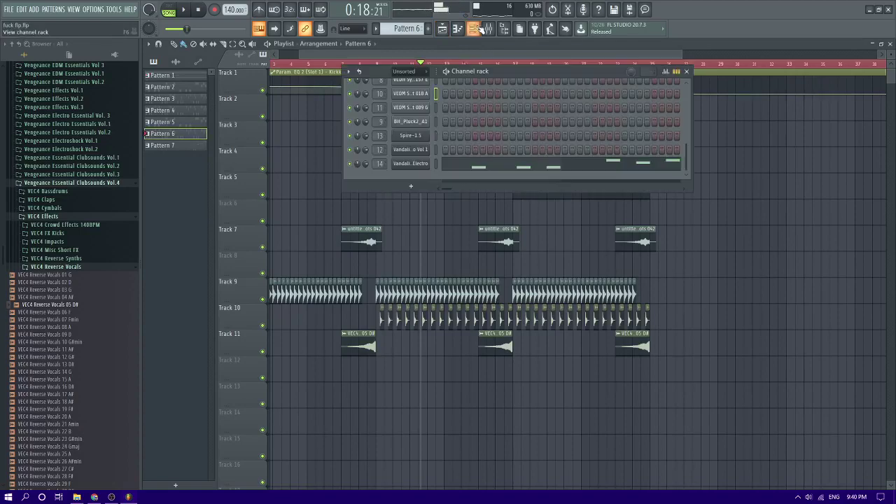
click(434, 165)
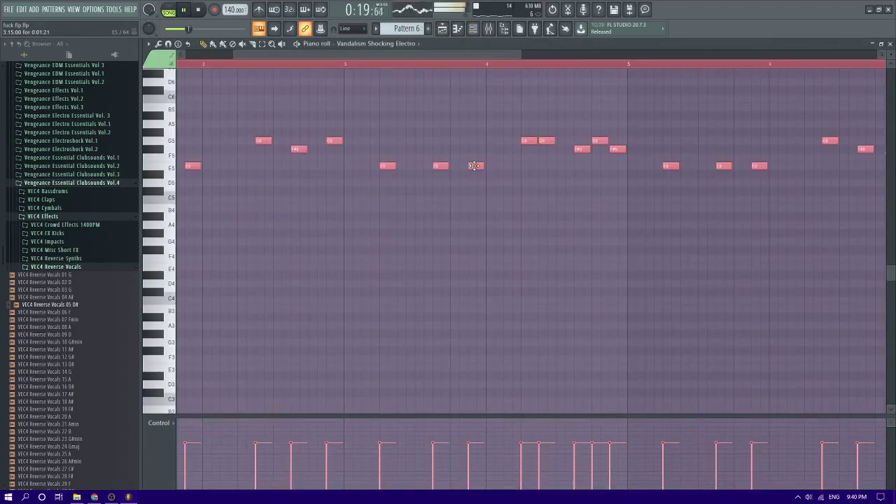
scroll(276, 110, down, 3)
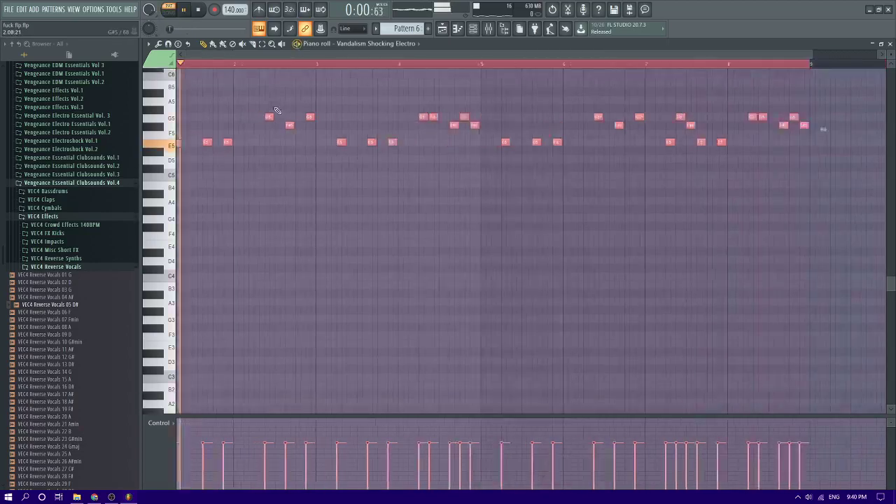
- Load Fruity Parametric EQ 2 into slot 1 of the Vandalism Shocking Electro insert
click(442, 30)
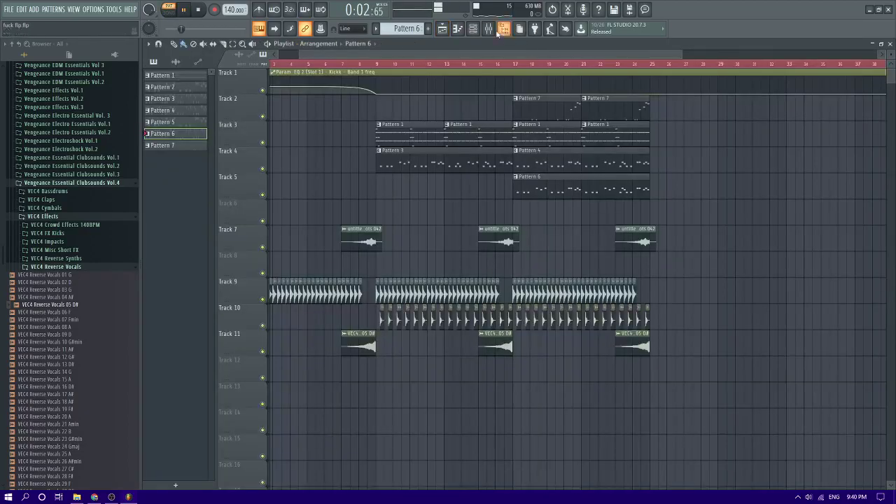
click(499, 30)
click(468, 113)
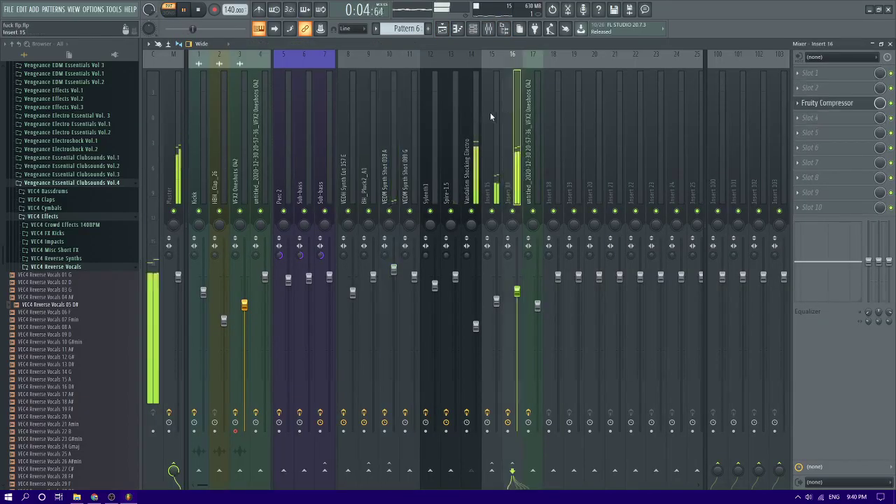
click(812, 74)
mouse_move(814, 83)
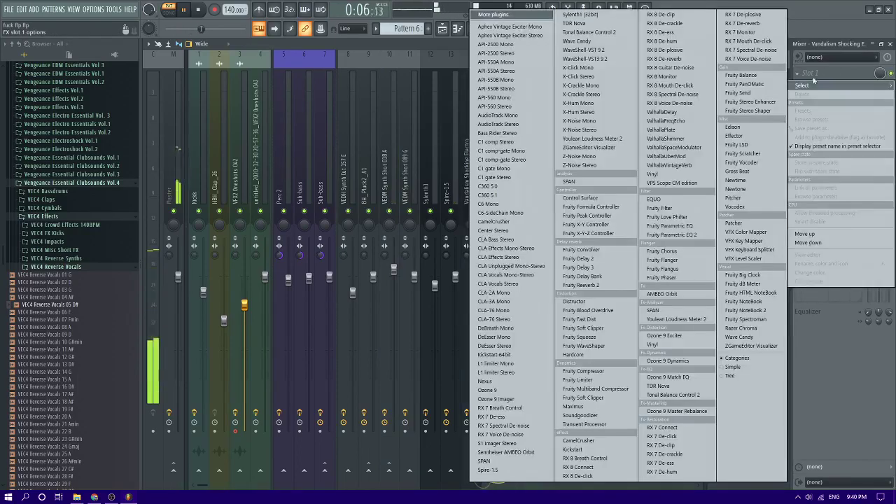
click(692, 236)
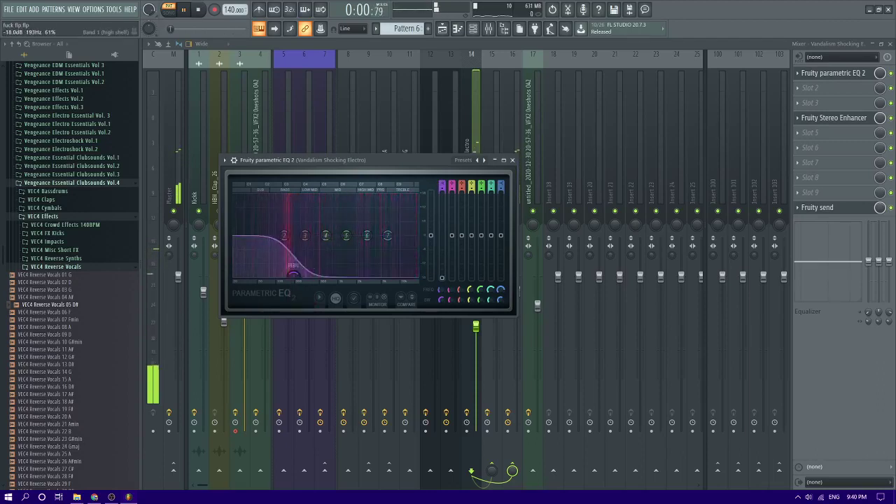
- Raise the highs slightly with EQ band 1 as a high shelf and pull band 2 down in the bass range
drag(293, 274, 313, 247)
key(ctrl+z)
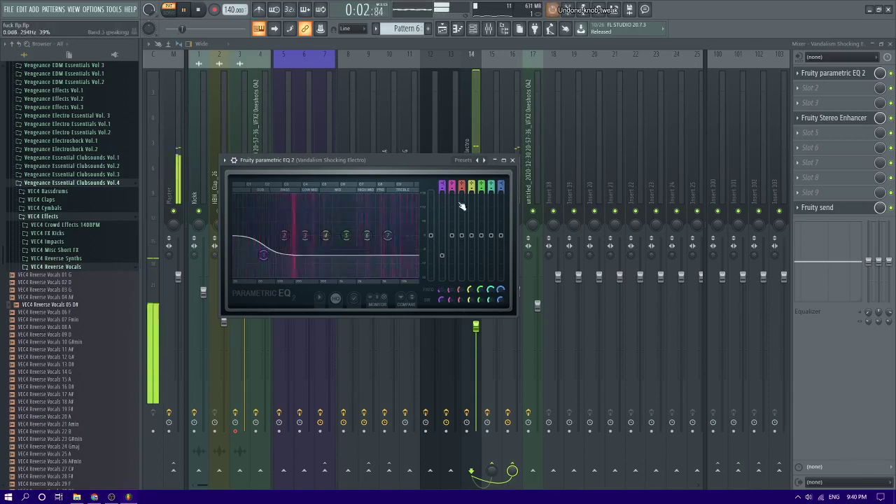
mouse_move(366, 236)
mouse_down()
mouse_move(379, 226)
mouse_move(367, 229)
mouse_up()
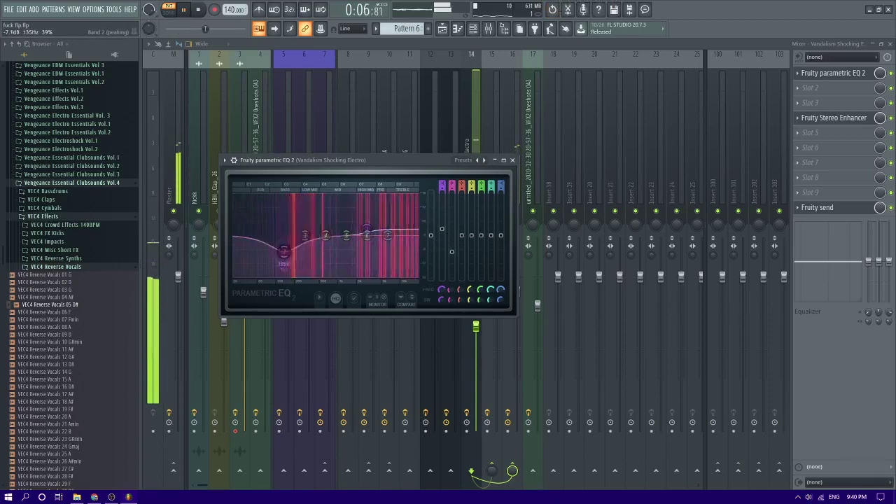
drag(283, 251, 280, 267)
- Try a steeper shape on EQ band 2, then settle on a shallower, wider bass cut around 110 Hz
right_click(284, 270)
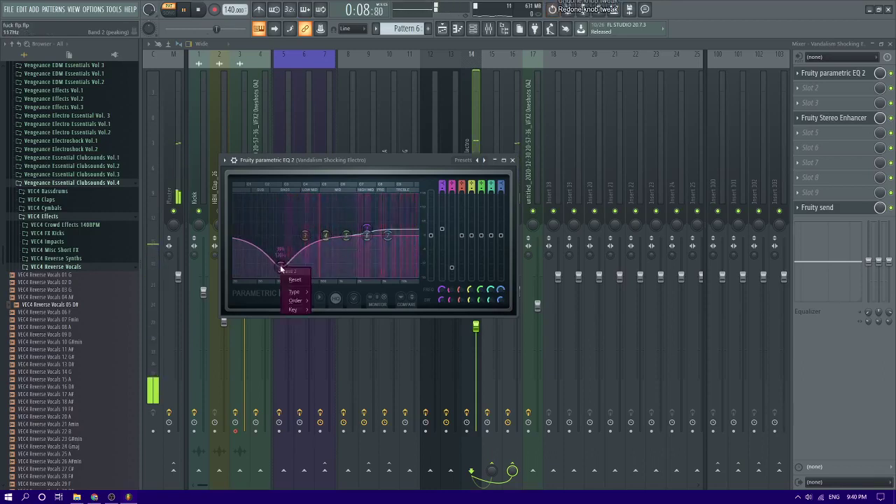
click(322, 300)
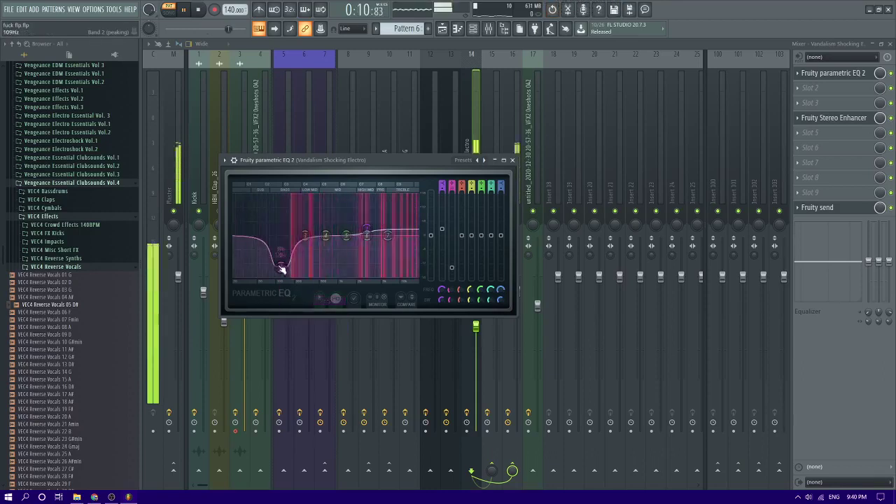
drag(282, 269, 279, 249)
scroll(293, 250, up, 4)
key(space)
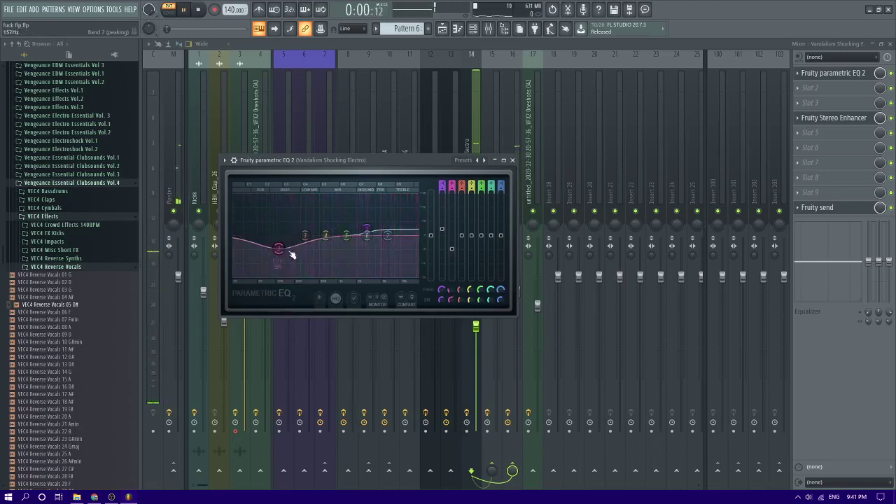
- Play the arrangement from just before bar 17 to hear the equalized synth in context
click(442, 30)
click(442, 29)
click(504, 64)
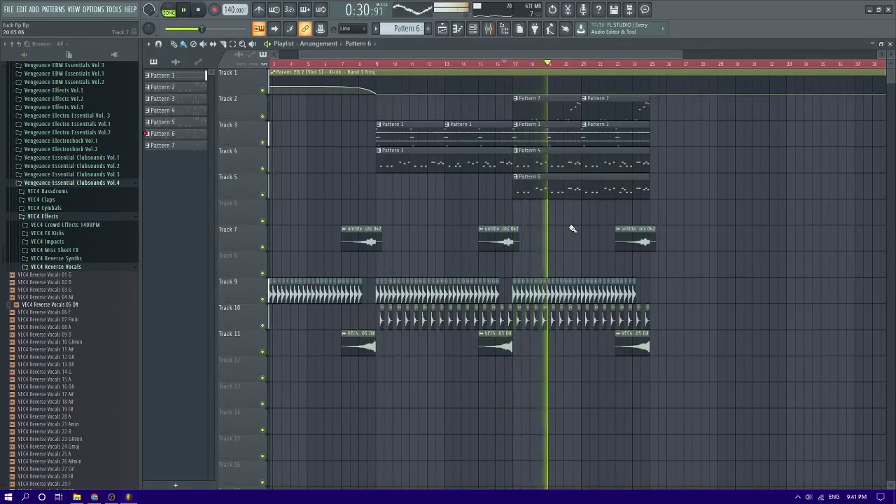
ctrl+scroll(546, 158, up, 2)
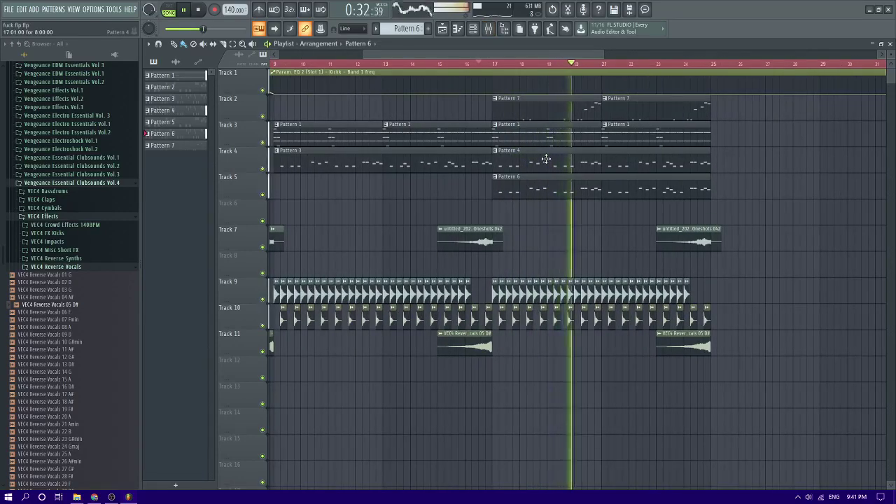
- Add mixer separators before inserts 17 and 14, apply Auto color group to inserts 14 to 16, and return to the playlist
click(493, 30)
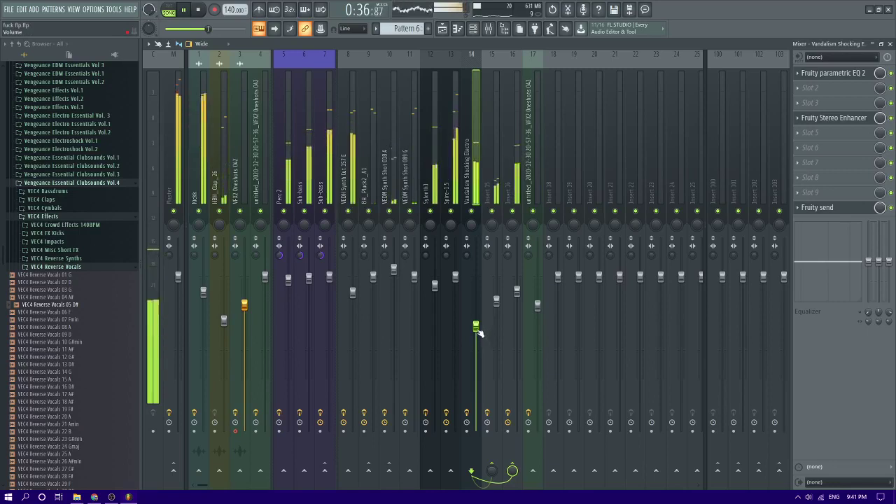
click(518, 177)
right_click(531, 176)
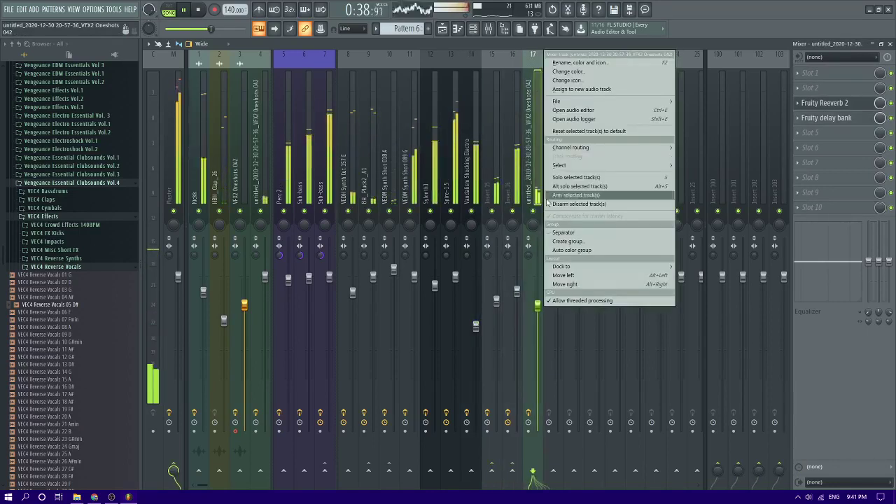
click(595, 234)
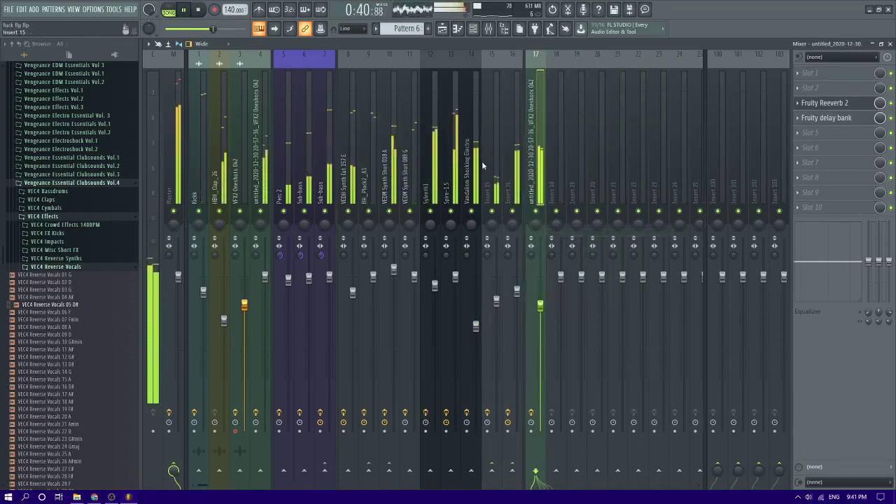
right_click(470, 160)
click(502, 232)
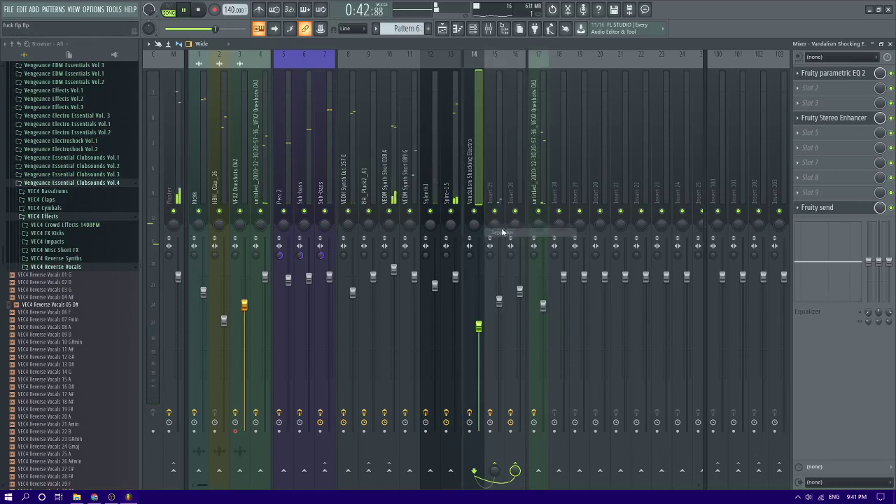
right_click(496, 180)
click(521, 250)
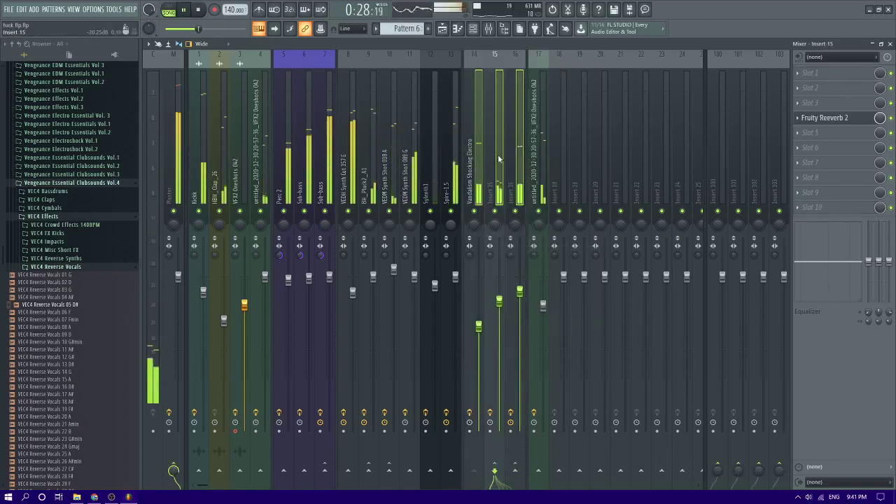
click(447, 30)
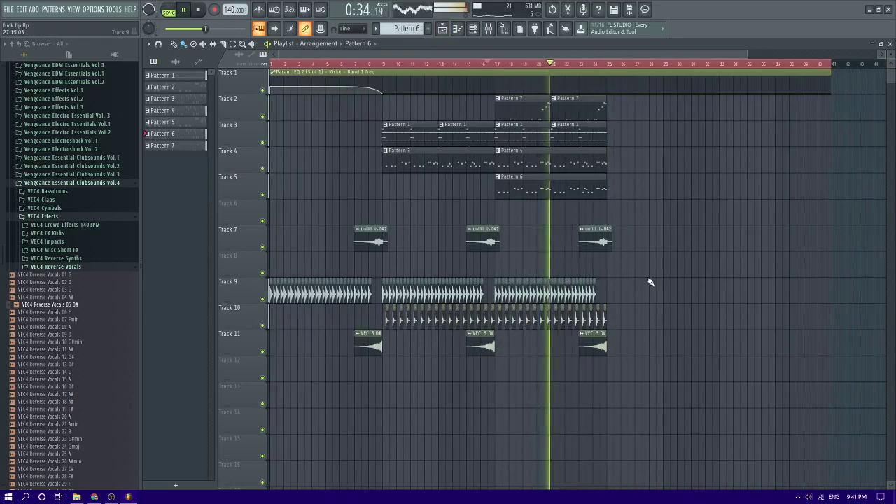
key(space)
drag(715, 406, 406, 123)
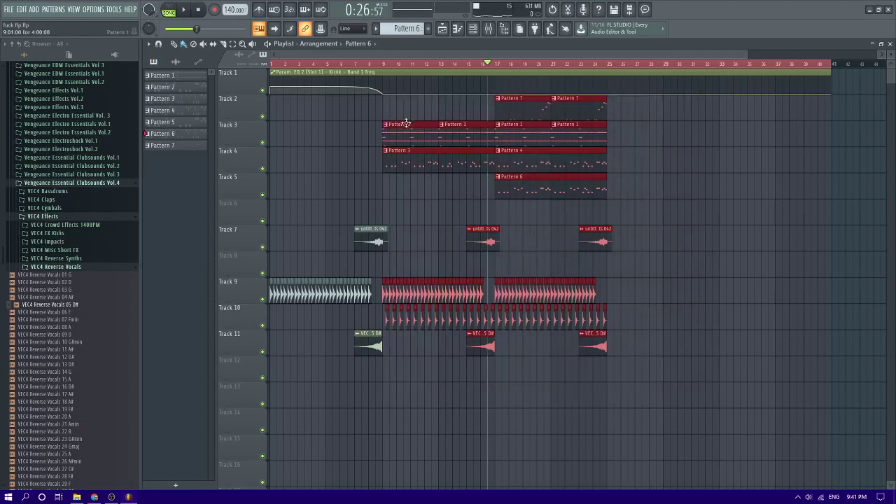
ctrl+click(520, 90)
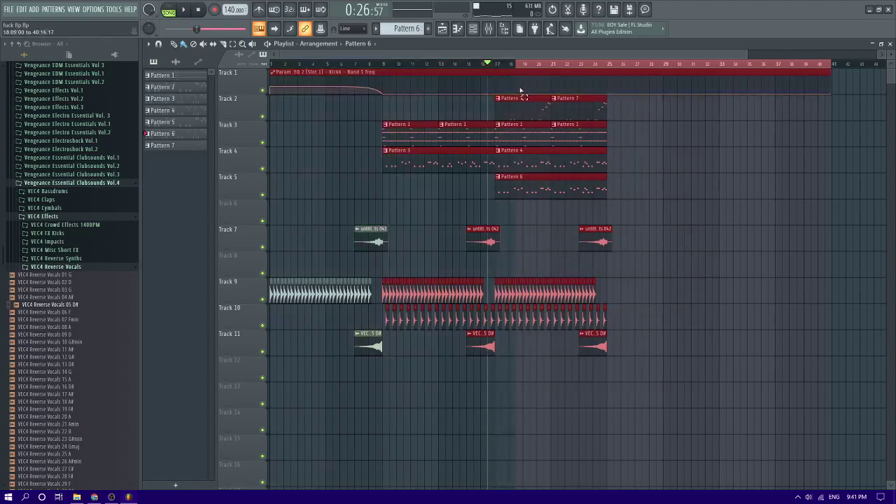
click(501, 64)
key(space)
- Duplicate the section from bar 9 to bar 17 directly after itself, shifting the fuller section to start at bar 25
click(385, 64)
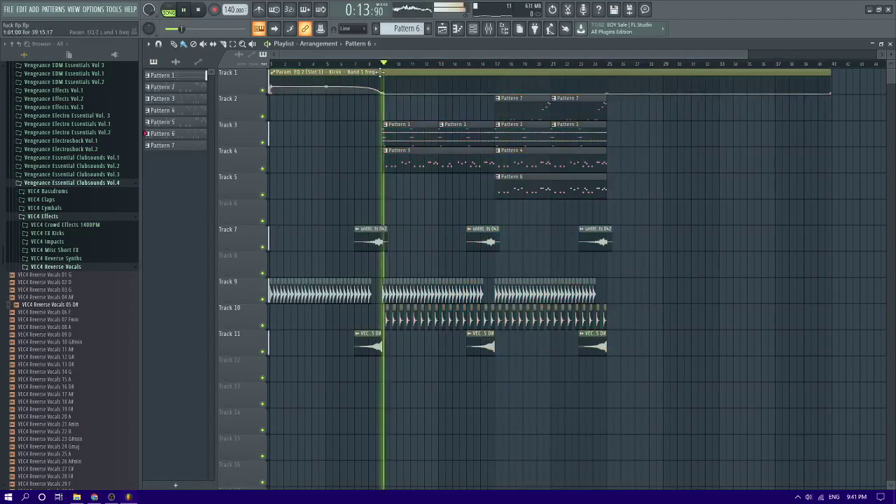
drag(385, 64, 492, 81)
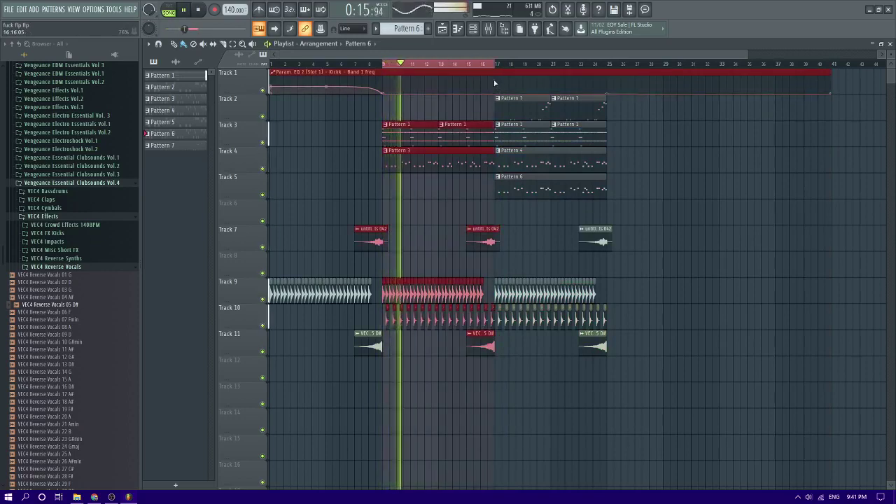
key(ctrl+Insert)
key(space)
drag(455, 112, 487, 229)
drag(480, 142, 606, 357)
drag(594, 328, 481, 328)
key(space)
key(ctrl+d)
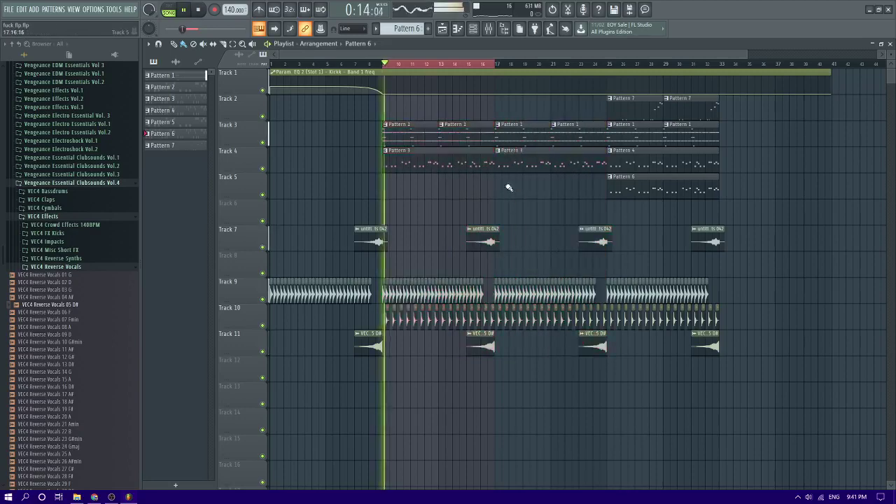
- Delete the Pattern 3 clip at bar 9 on Track 4 and listen to the extended arrangement
right_click(442, 163)
key(ctrl+d)
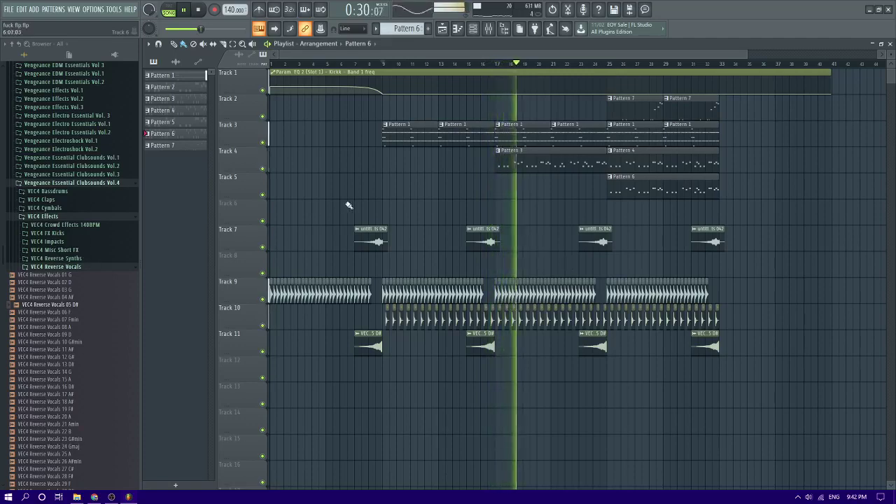
scroll(399, 184, down, 2)
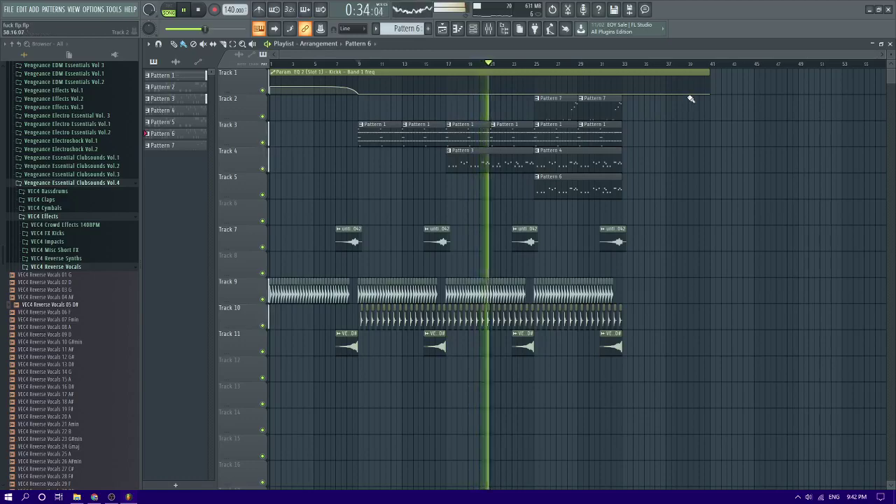
scroll(505, 193, up, 2)
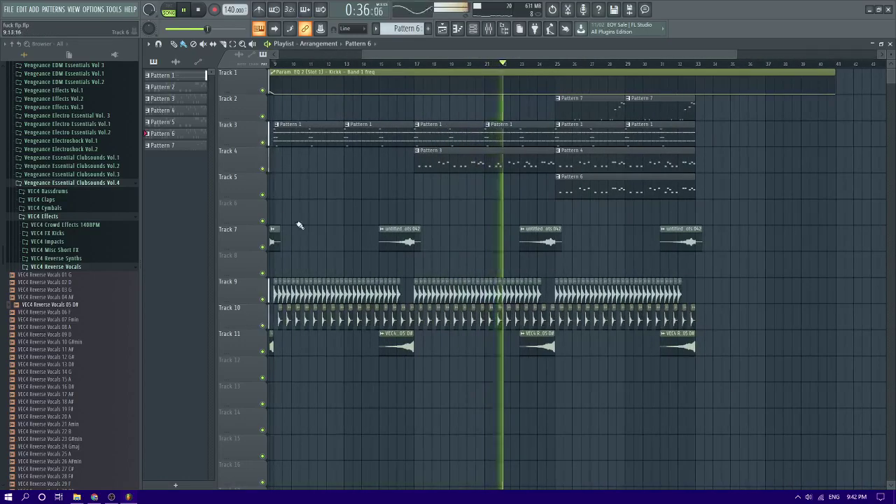
scroll(536, 194, down, 2)
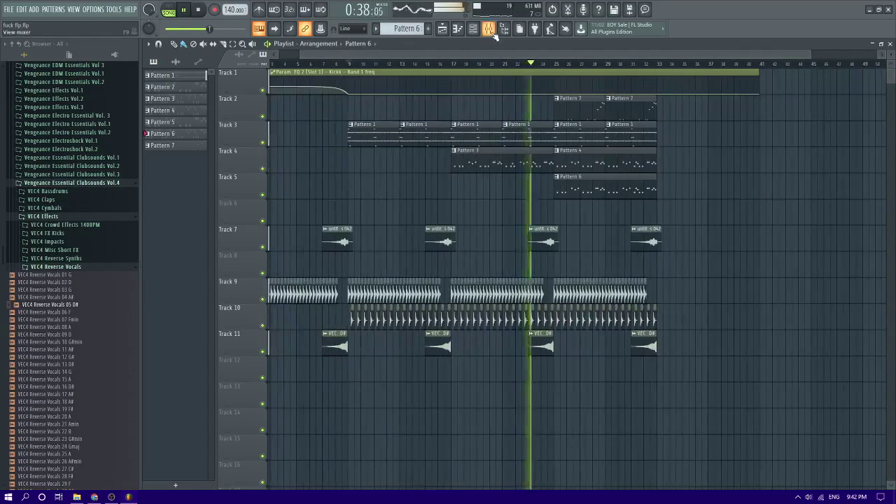
- Examine the master's frequency spectrum and levels in SPAN during playback, then return to the playlist
key(F9)
click(172, 125)
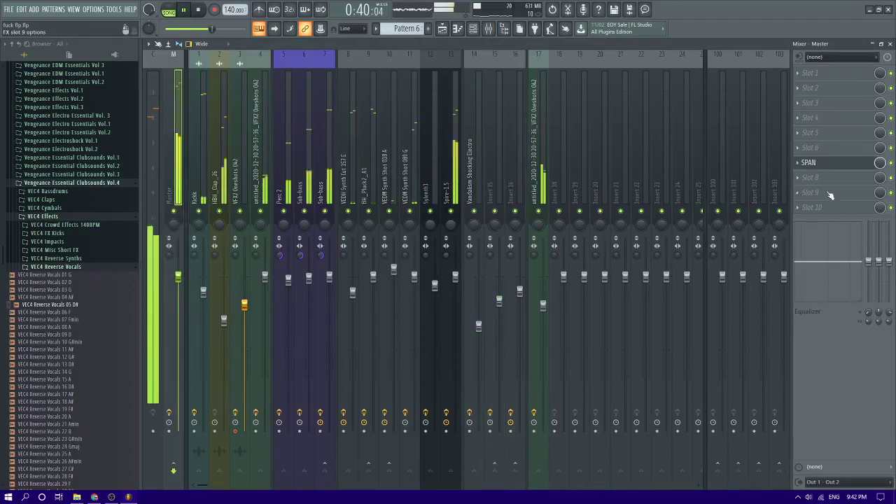
click(837, 162)
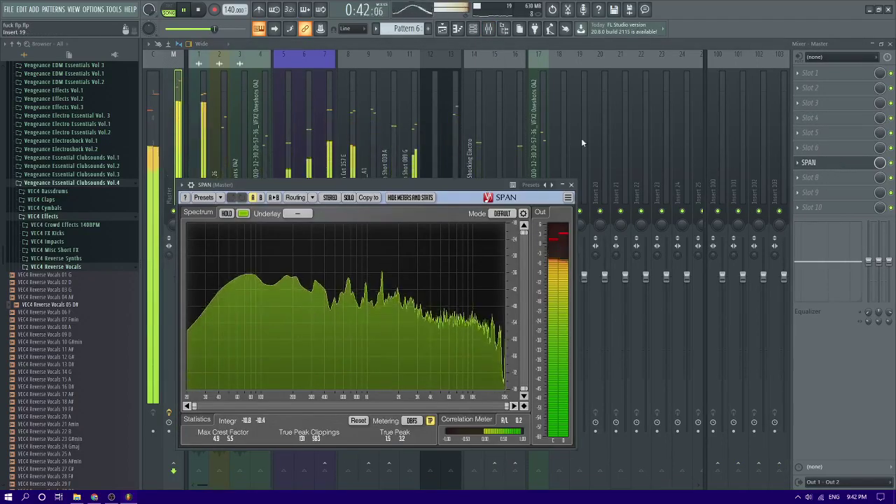
click(451, 32)
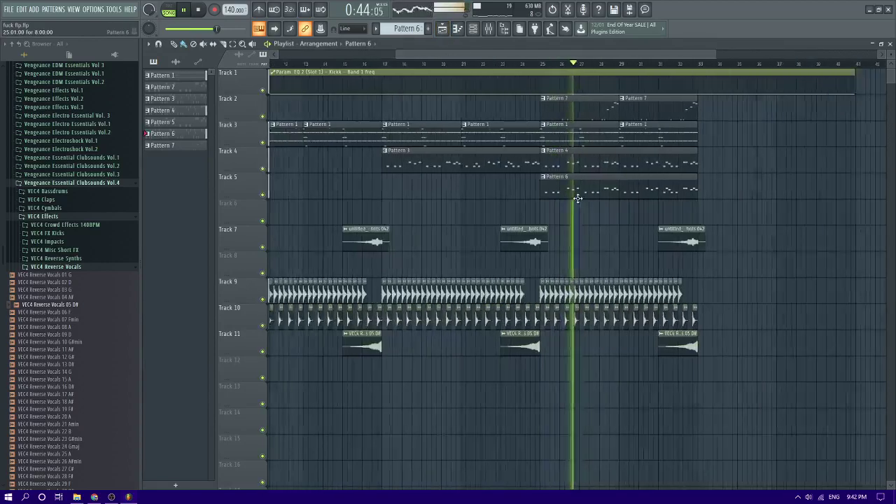
- Check the volume faders of mixer inserts 15 and 16 and raise the Fruity Compressor gain on insert 16 to 6.6 dB
key(F7)
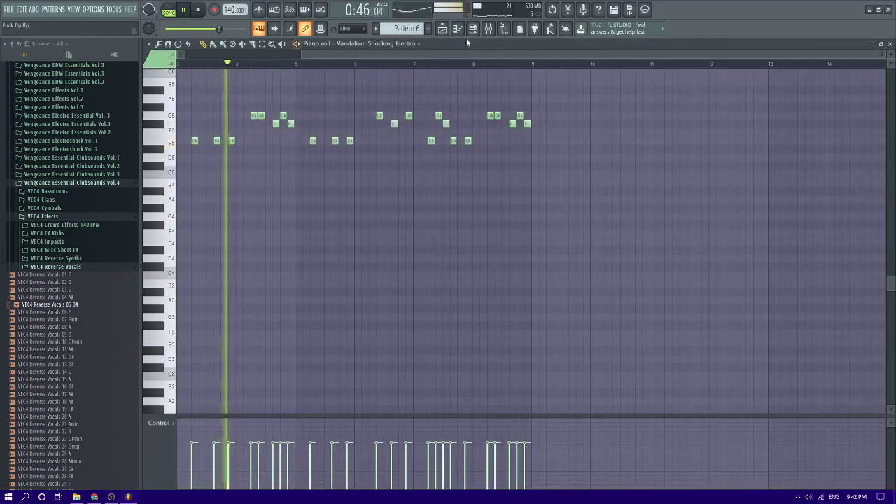
click(488, 29)
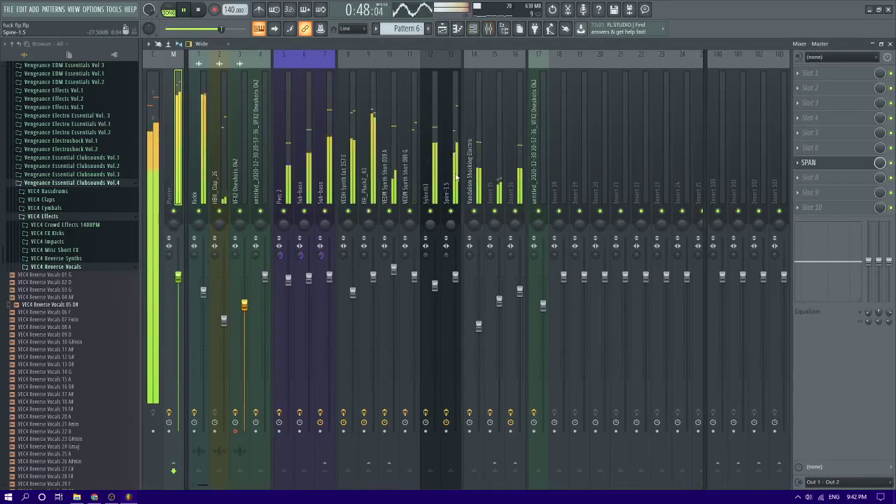
drag(500, 306, 501, 315)
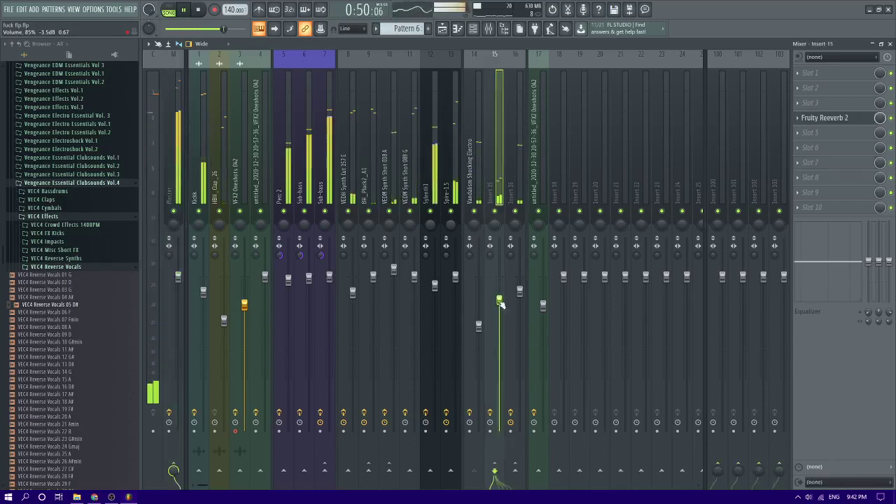
click(520, 290)
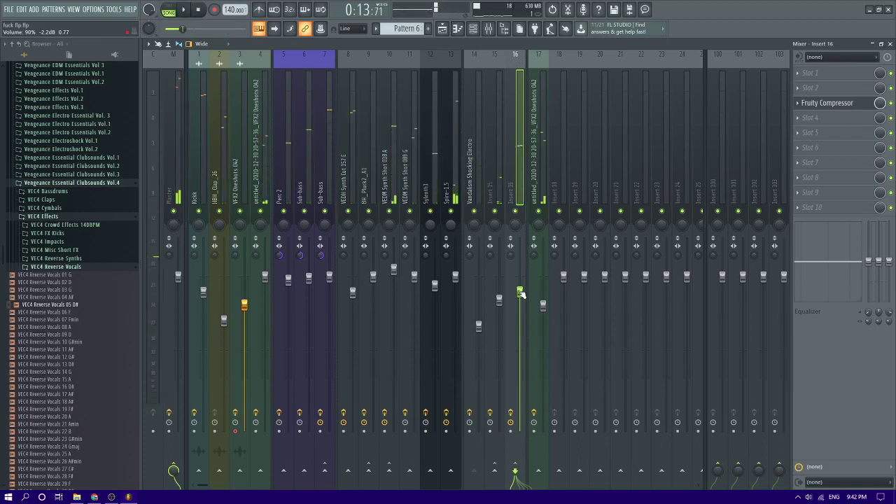
click(826, 104)
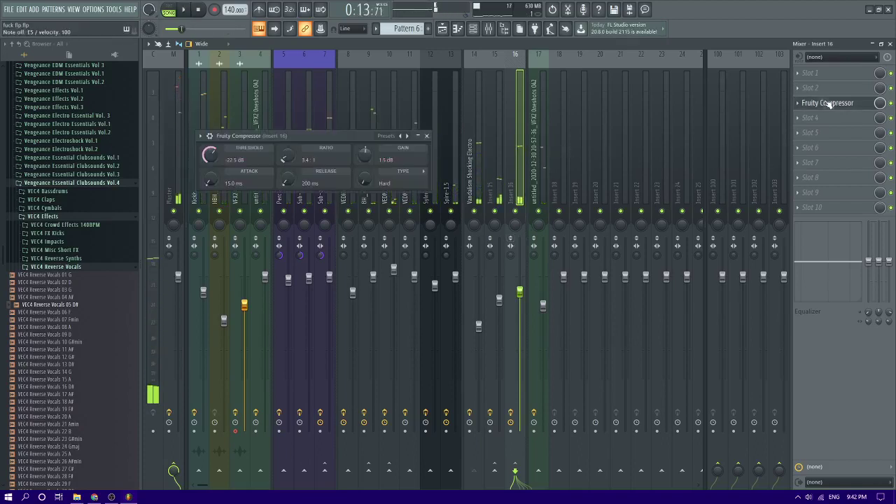
drag(367, 157, 367, 144)
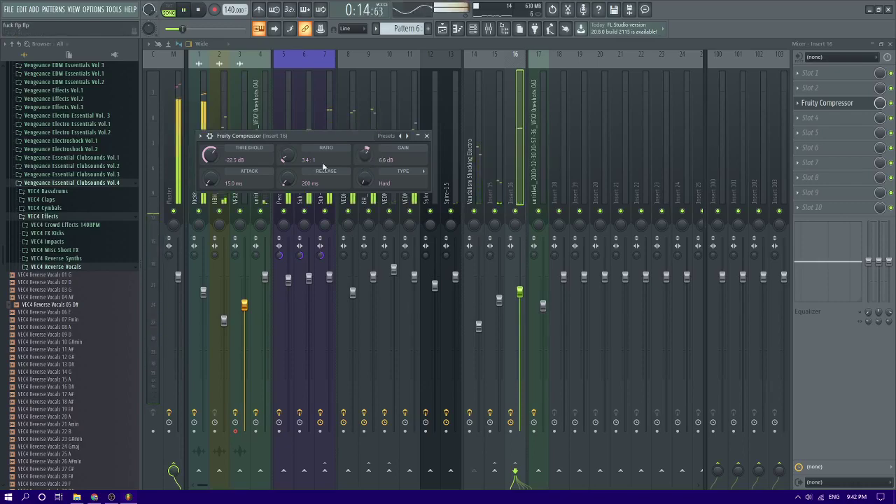
- Return to the playlist and listen to the transition into the section at bar 25
click(443, 29)
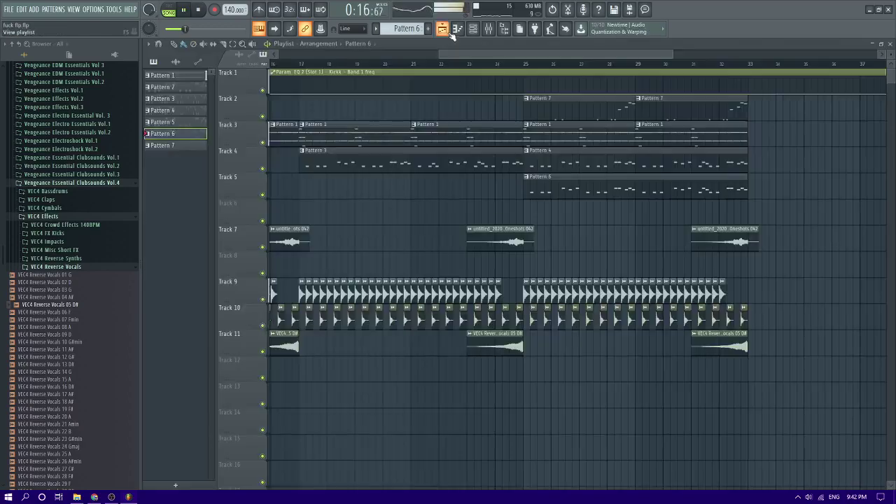
key(space)
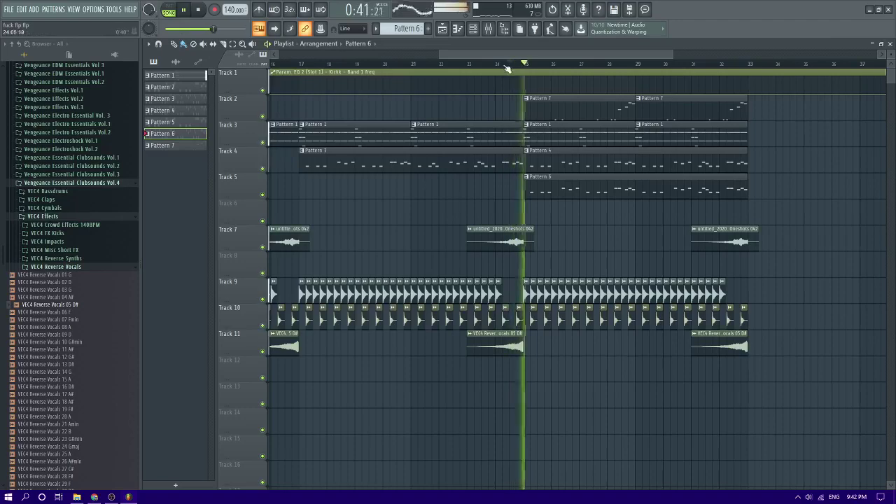
key(space)
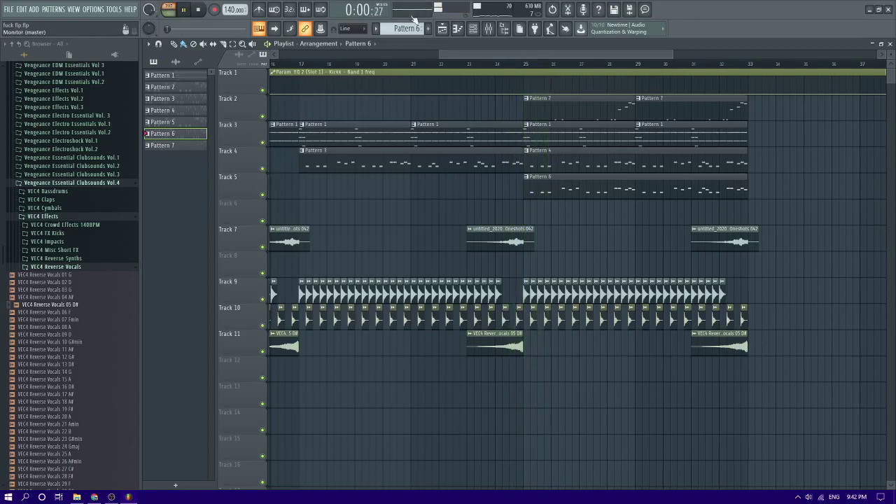
- Audition the Sylenth1 bass presets on the Vandalism Shocking Electro channel with Pattern 6 playing and load 030: VANDALISM_Bass_Nice One!
click(473, 29)
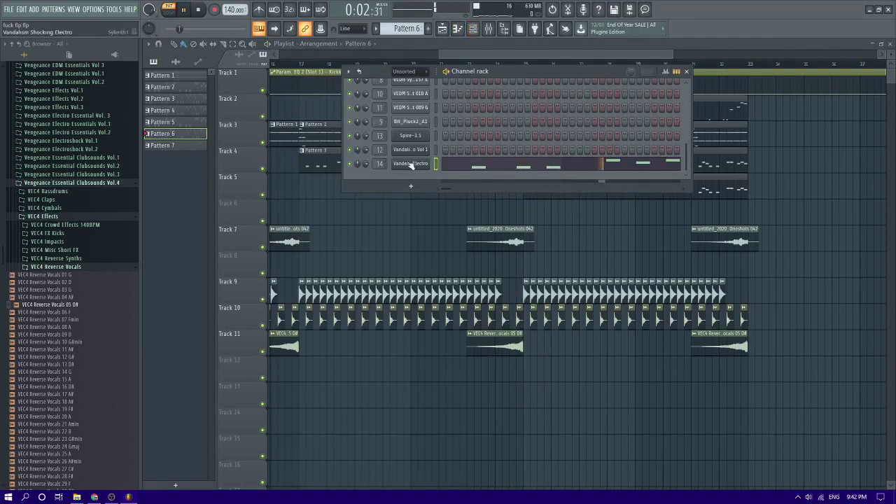
click(410, 165)
click(444, 191)
click(448, 192)
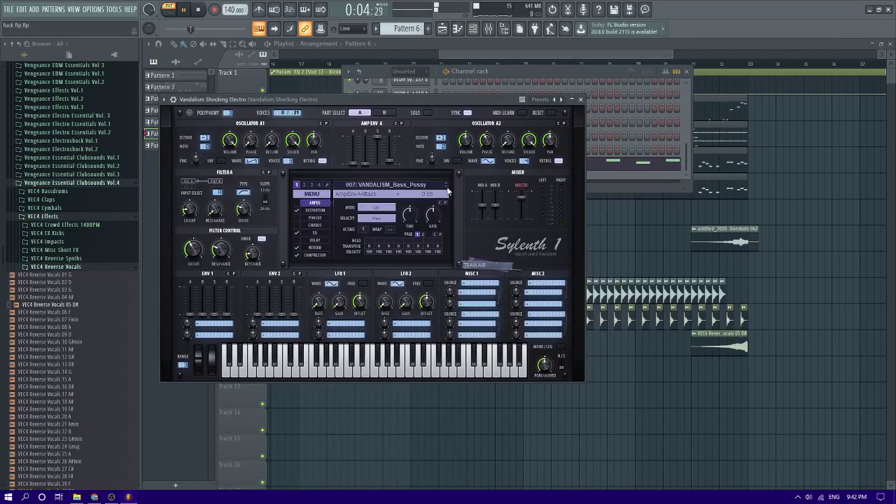
click(449, 191)
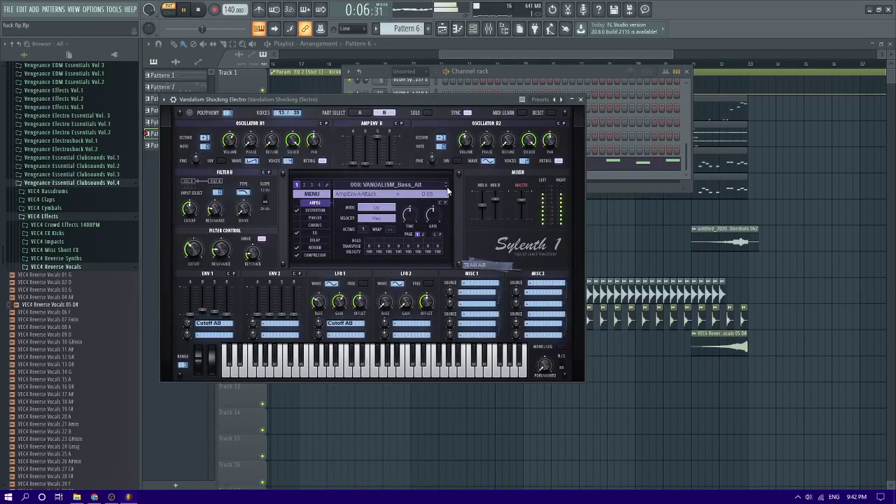
click(448, 191)
click(448, 191)
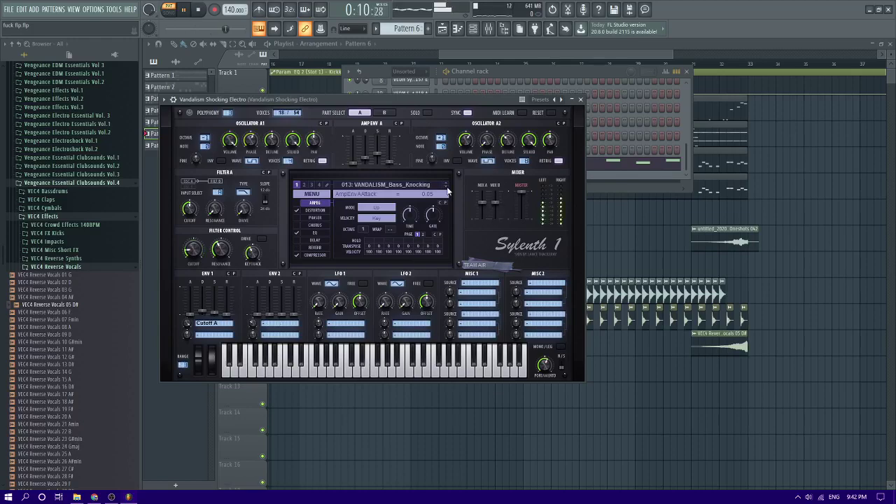
click(448, 191)
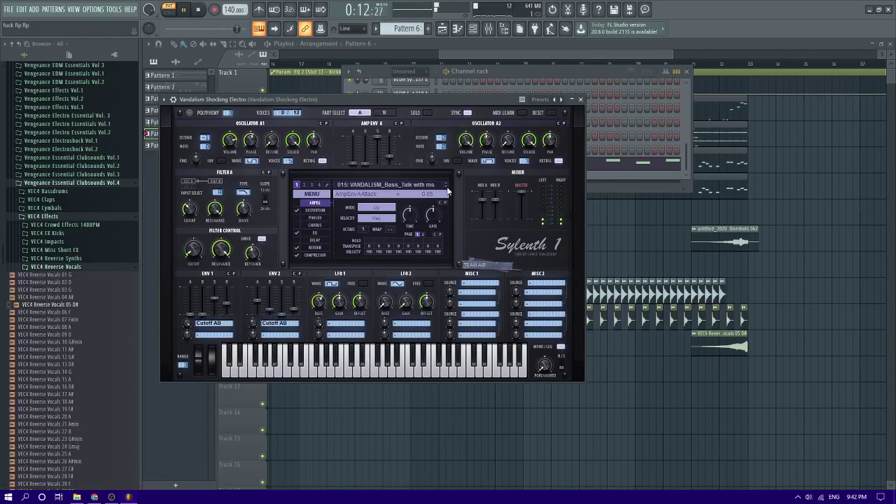
click(448, 190)
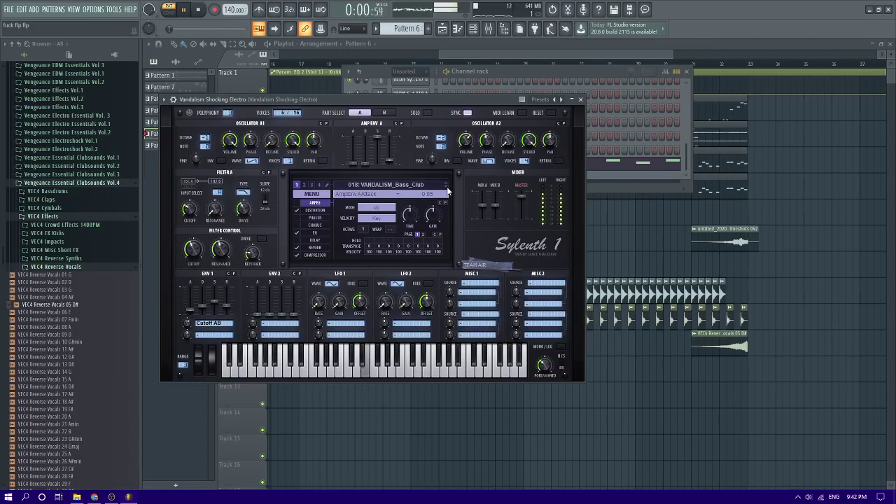
click(448, 190)
click(448, 191)
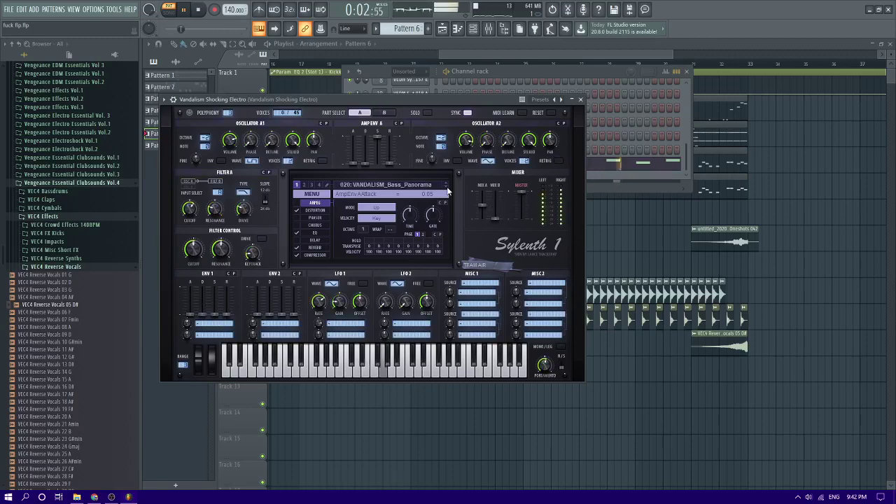
click(449, 190)
click(449, 190)
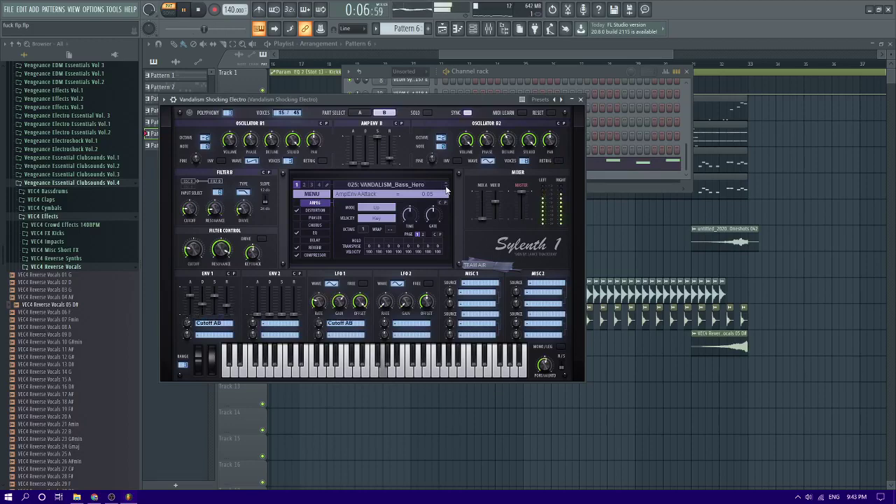
click(447, 190)
click(447, 189)
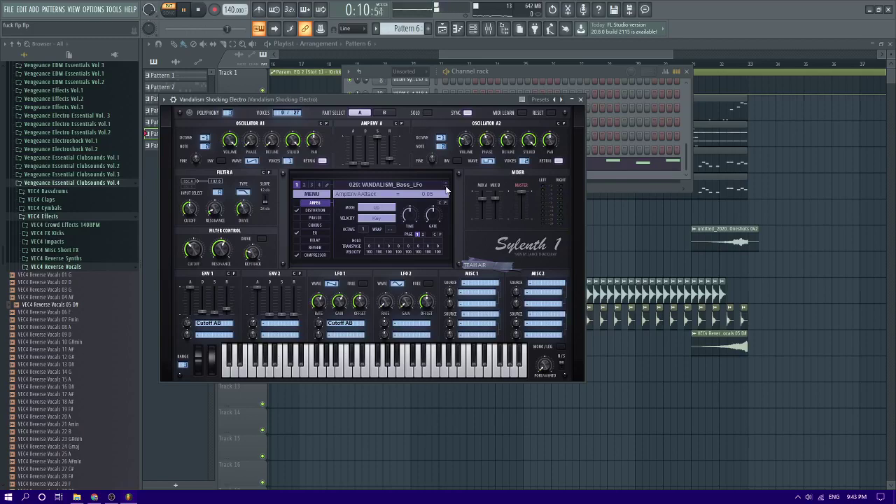
click(447, 189)
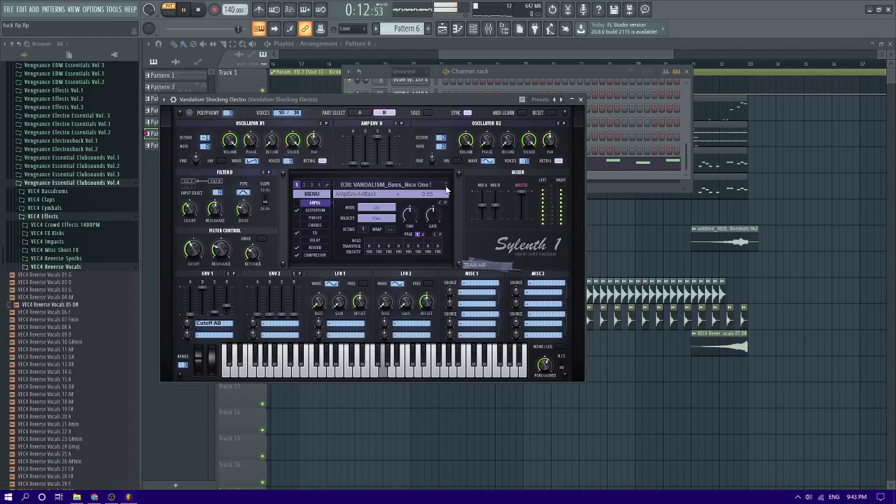
- Lower the volume of the Vandalism Shocking Electro mixer insert 14 to 56% (-11.8 dB) and return to the playlist
click(498, 29)
key(space)
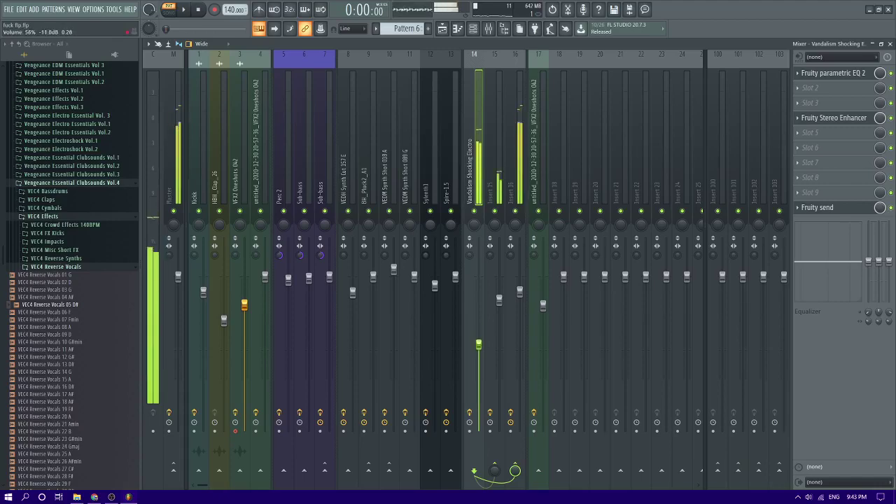
key(space)
click(442, 28)
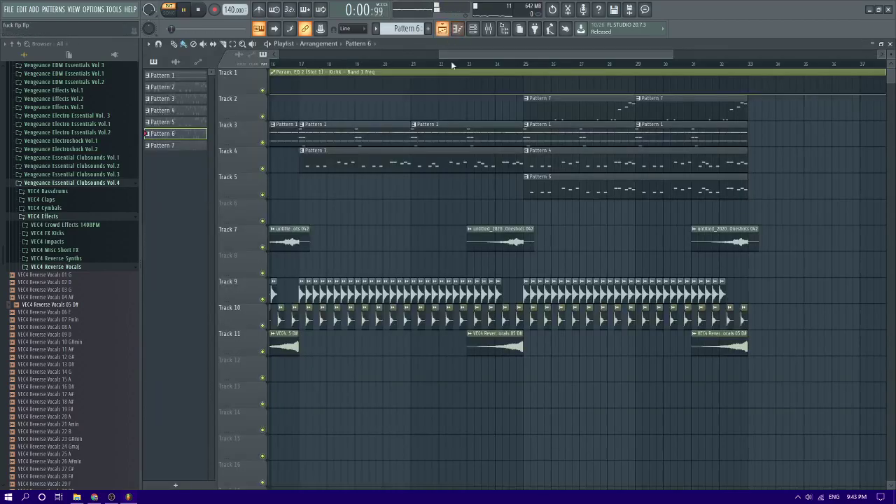
- Play the arrangement from just before bar 25, checking the Pattern 6 notes in the piano roll and the overall clip layout
click(502, 70)
key(space)
double_click(570, 187)
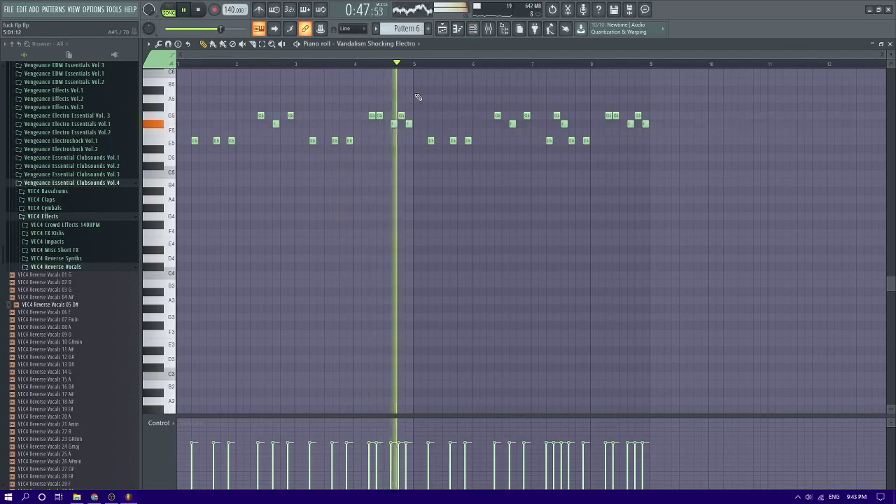
click(443, 28)
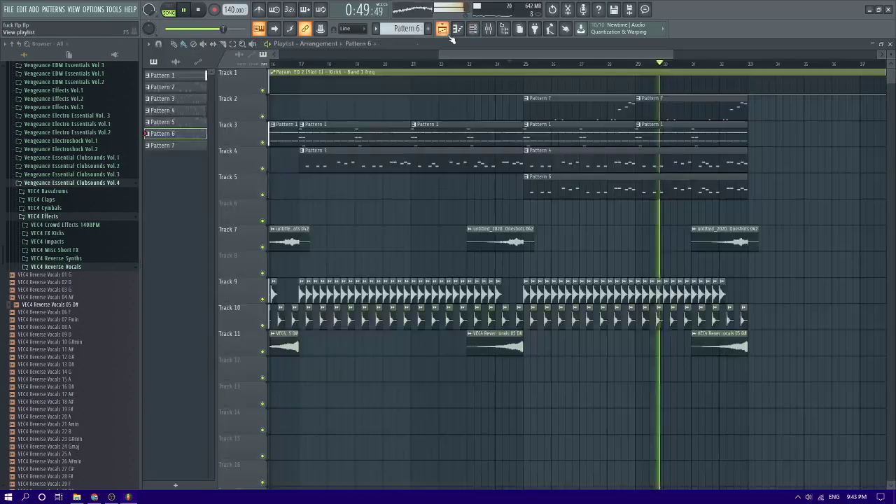
scroll(624, 164, up, 5)
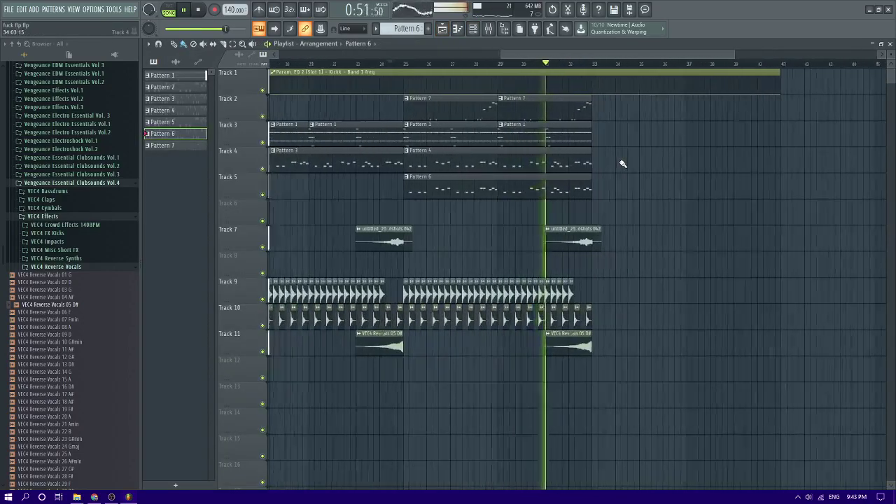
scroll(624, 163, down, 3)
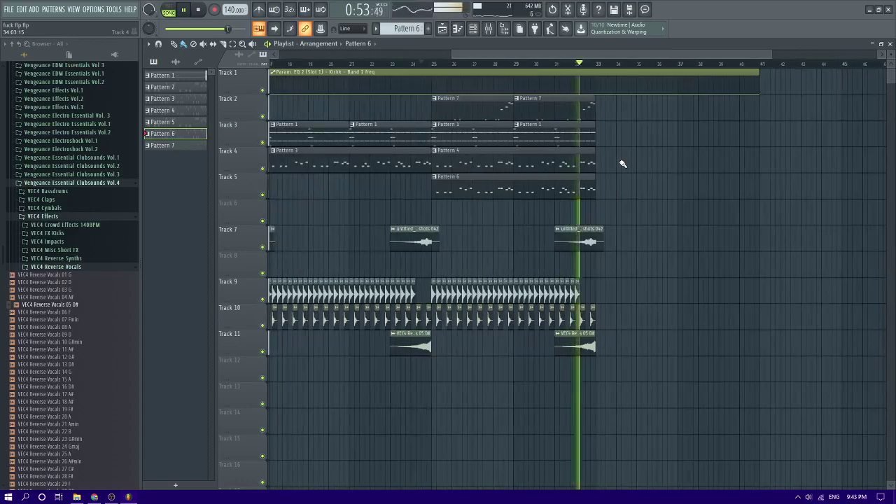
scroll(624, 164, down, 3)
key(space)
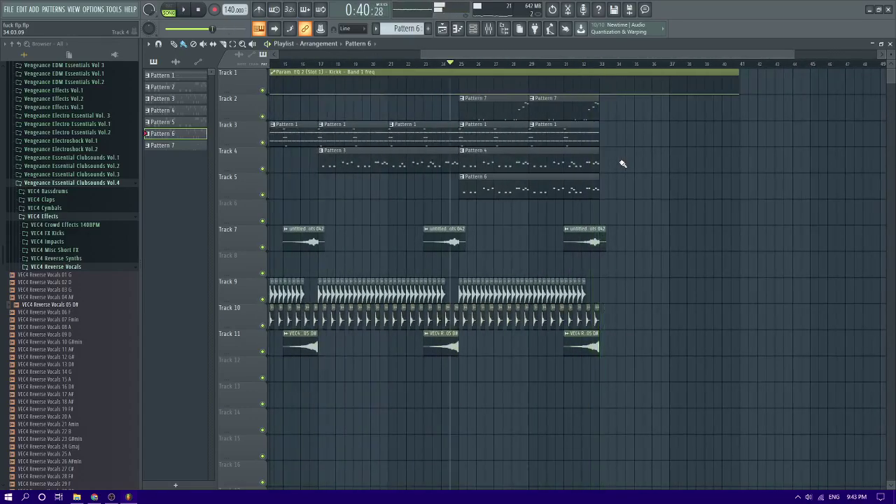
key(space)
scroll(622, 166, down, 3)
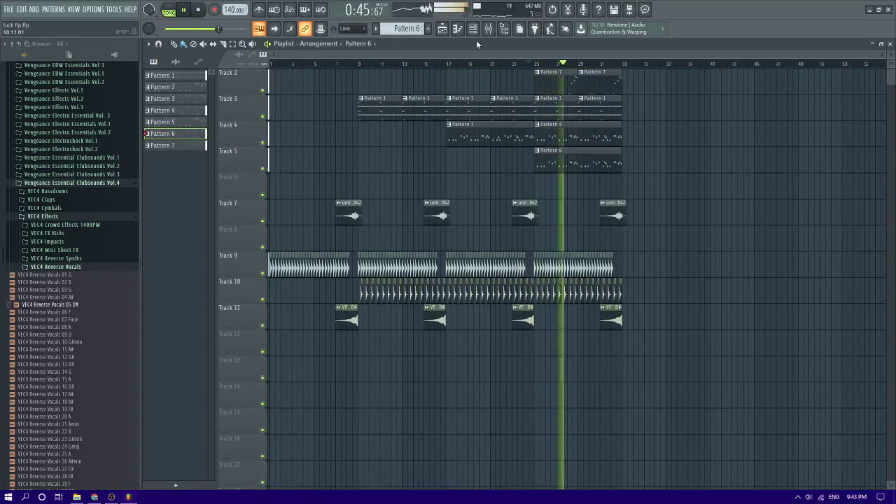
- Browse the Vengeance EDM Essentials Vol.1 FX folder and the Vengeance EDM Essentials Vol 3 sample folders
scroll(91, 192, up, 5)
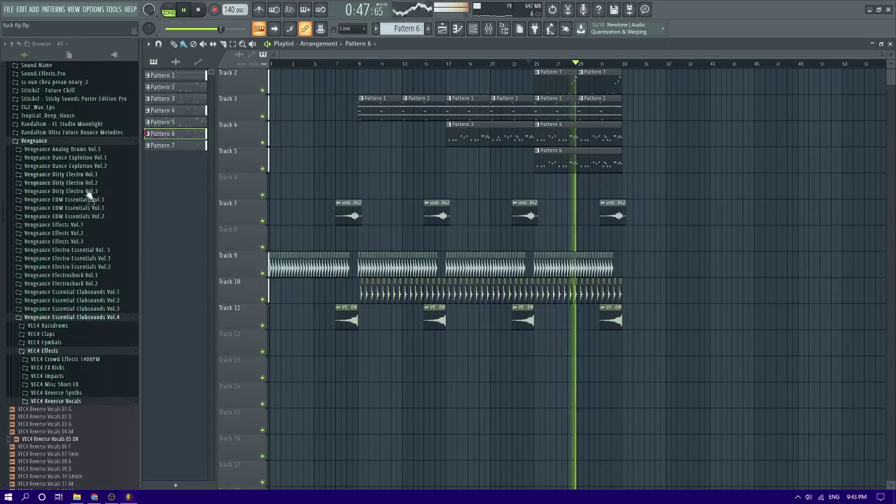
click(77, 209)
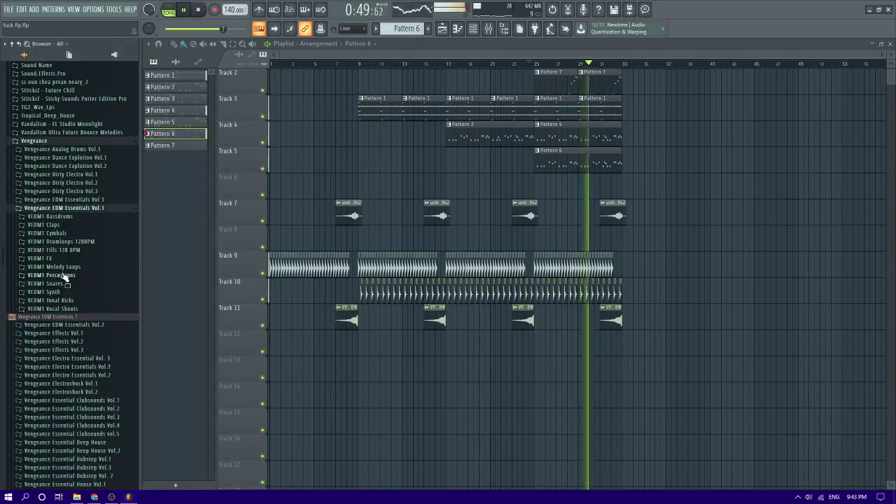
click(61, 259)
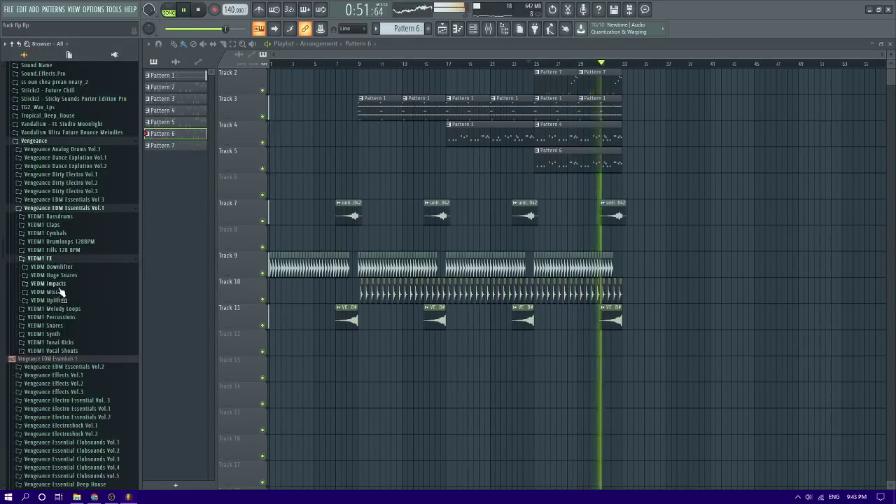
click(63, 200)
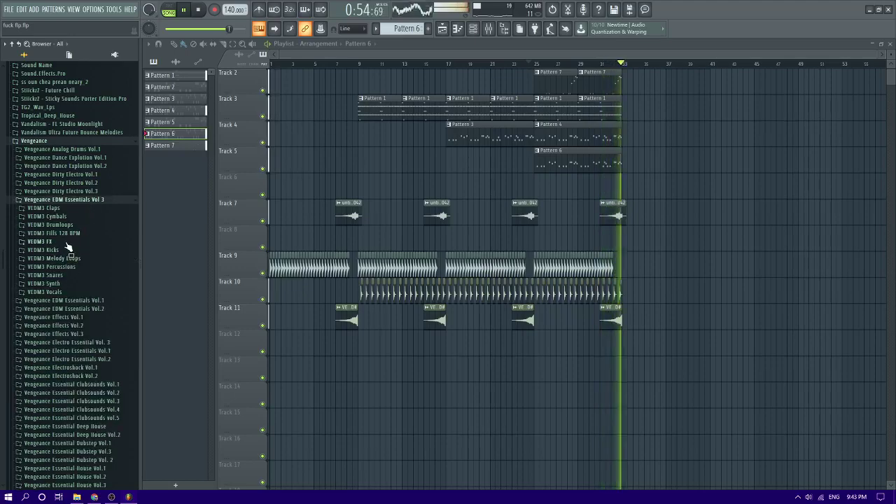
- Delete the Pattern 6 clip from Track 5 and replay the section without it
key(space)
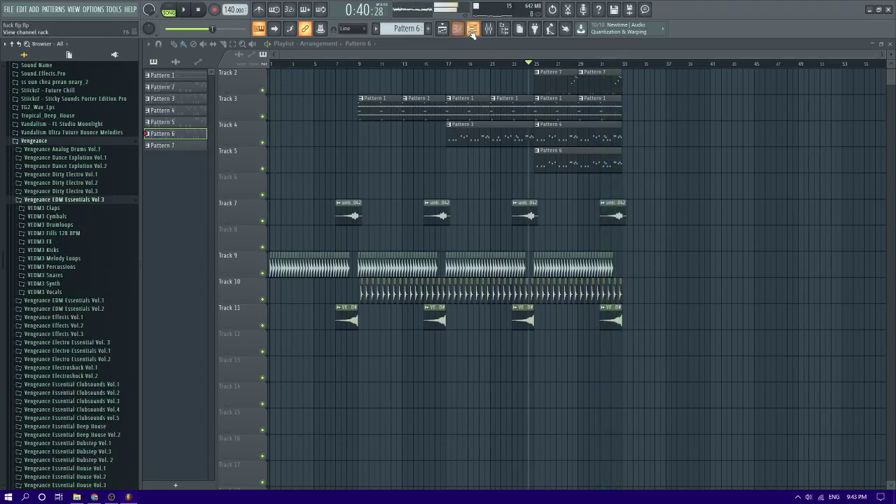
right_click(590, 160)
key(space)
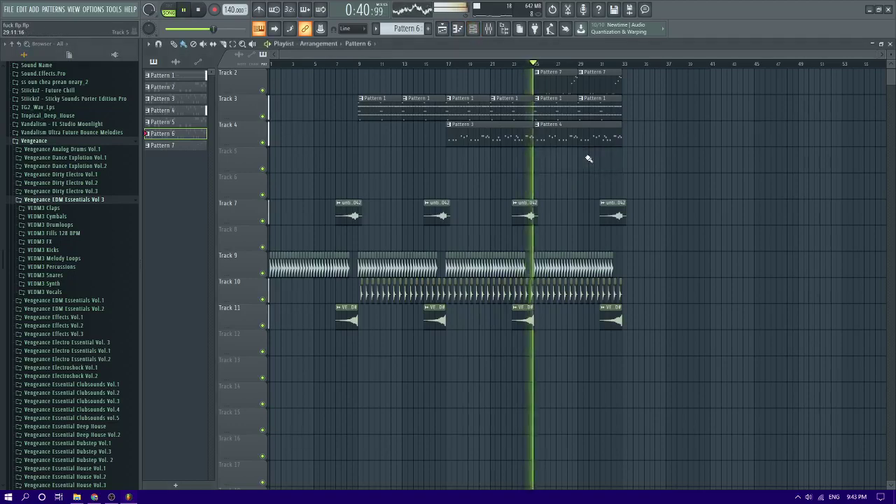
- Stop playback, show the channel rack and look through the list of instruments that can be added
key(F6)
key(space)
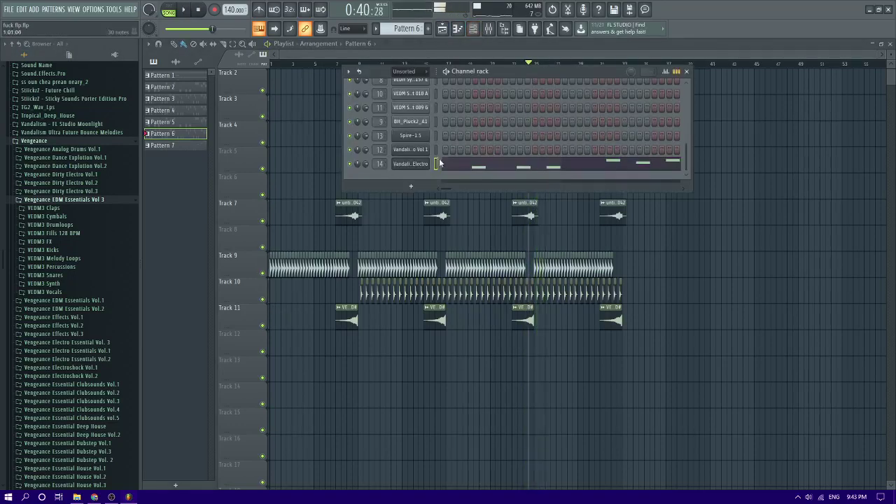
click(411, 186)
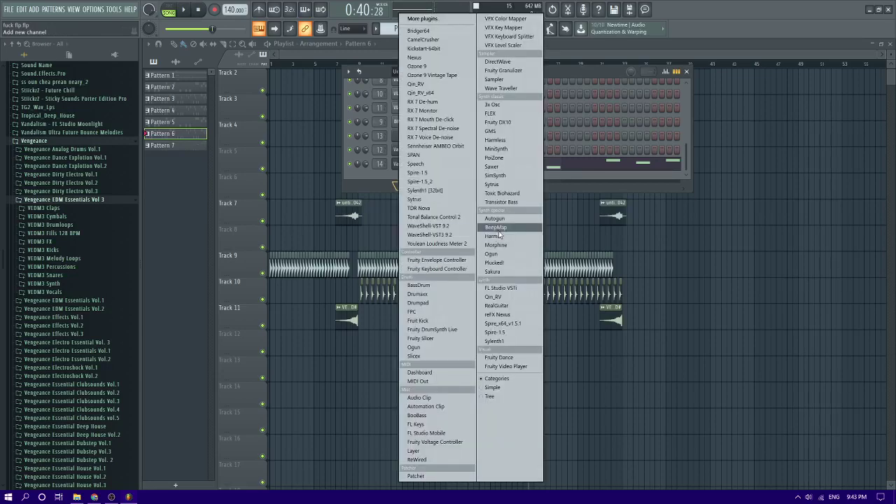
click(386, 194)
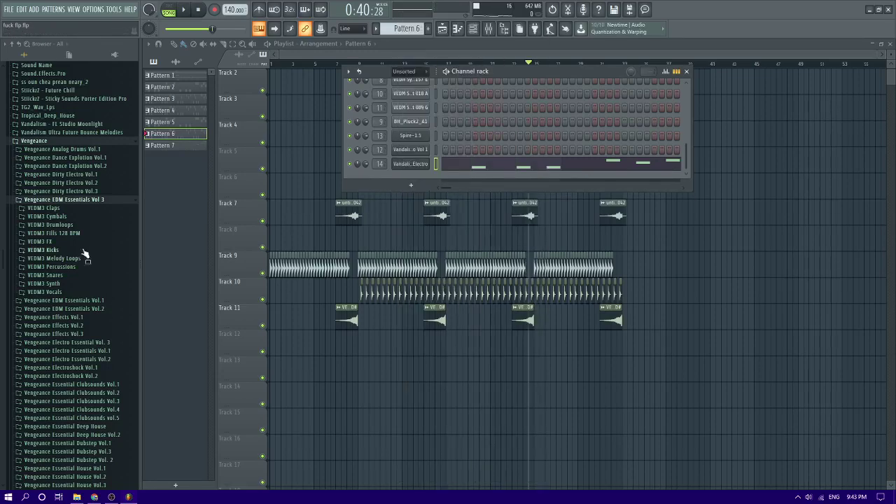
- Find the Vengeance Essential Deep House Vol.2 pack and open its VEDH2 Synths samples down to the VEDH2 Synth Cut sounds
scroll(82, 254, down, 7)
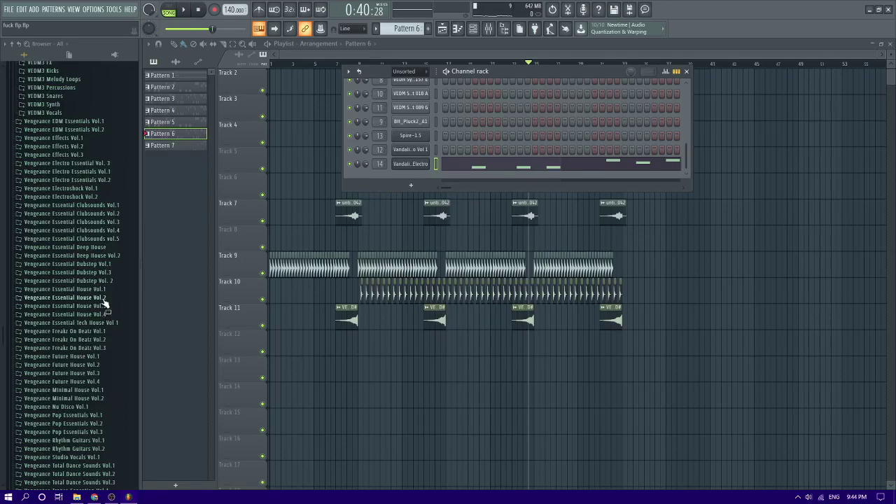
scroll(105, 303, up, 1)
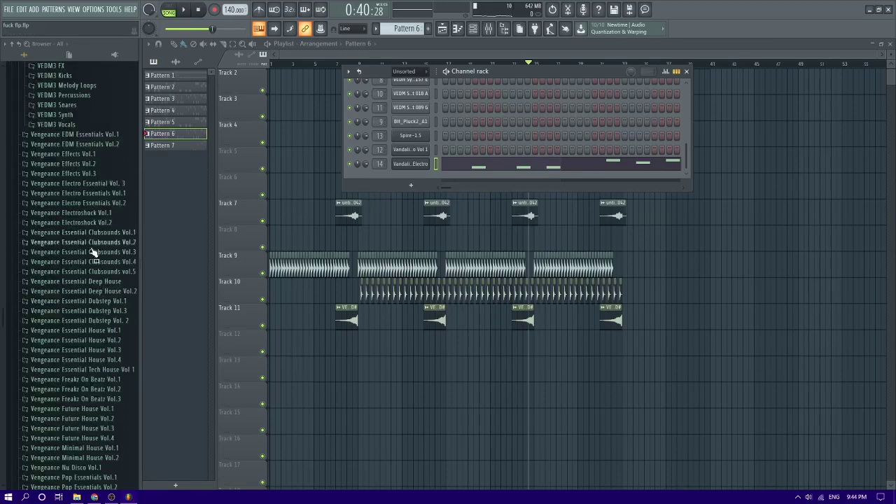
click(98, 281)
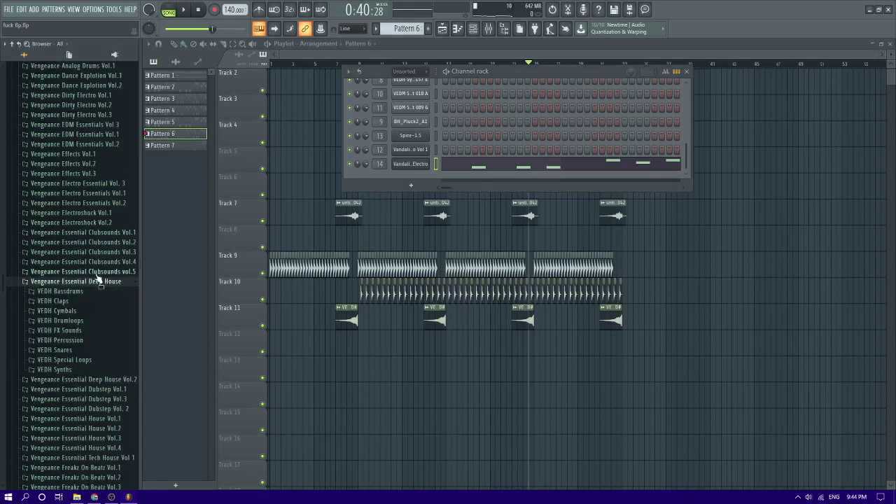
click(100, 281)
click(98, 291)
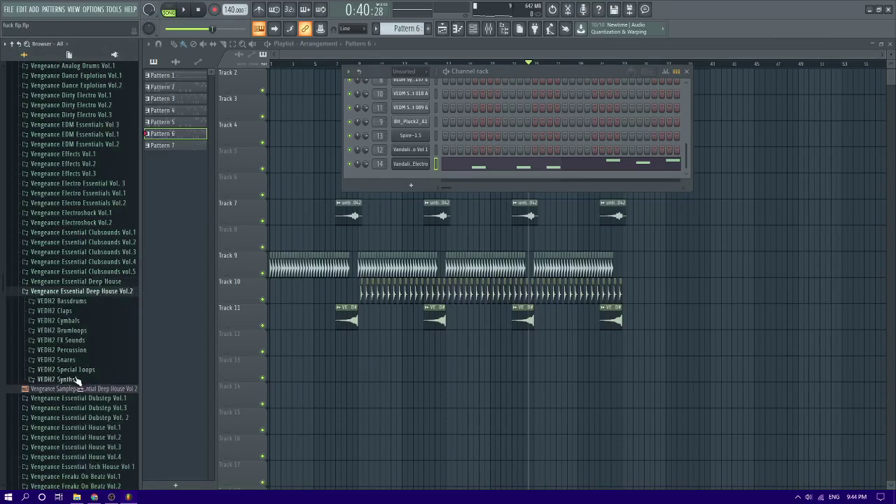
click(76, 380)
click(62, 399)
click(63, 404)
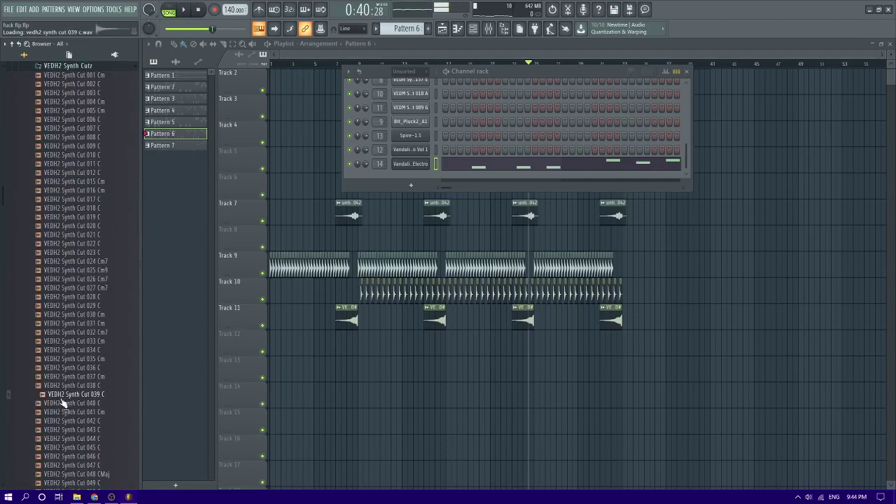
- Audition the VEDH2 Synth Cut samples one after another from 039 C to 064 C
key(Down)
key(Down)
key(Down)
key(Down)
key(Down)
key(Down)
key(Down)
key(Down)
key(Down)
key(Down)
key(Down)
key(Down)
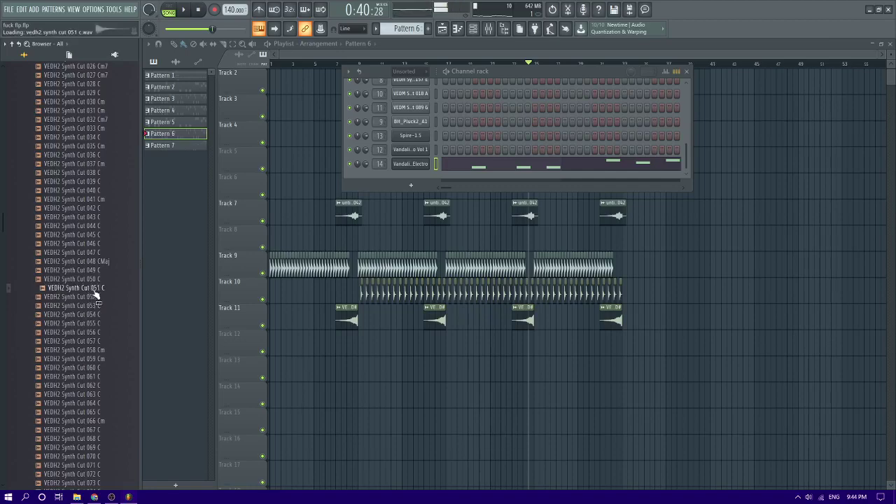
key(Down)
key(Down)
key(Down)
key(Down)
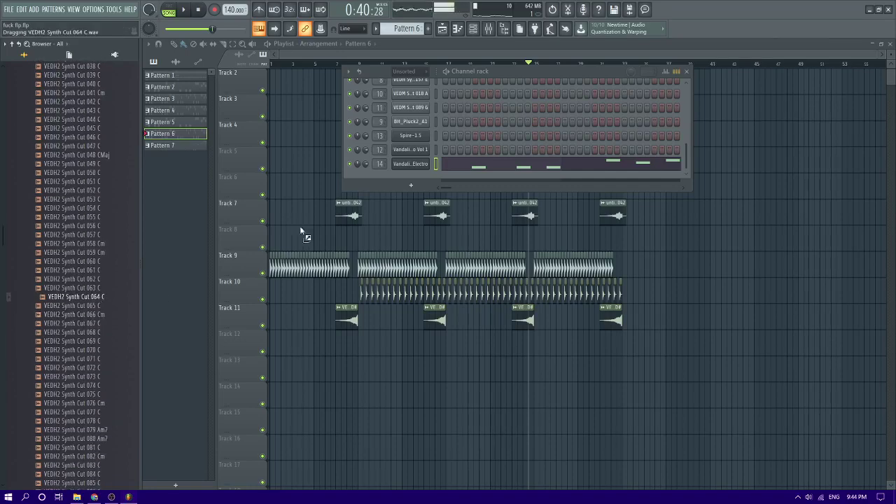
- Add VEDH2 Synth Cut 064 C as a new channel at the end of the channel rack and check its sampler settings
drag(414, 178, 415, 182)
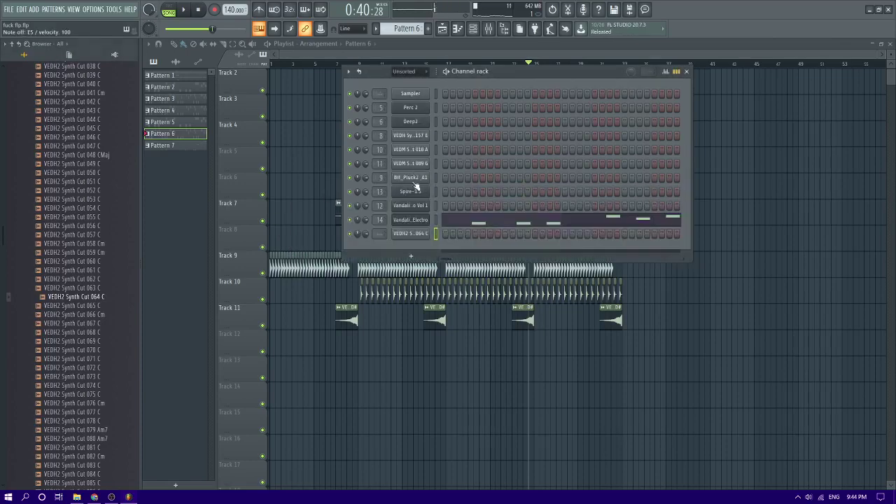
click(426, 236)
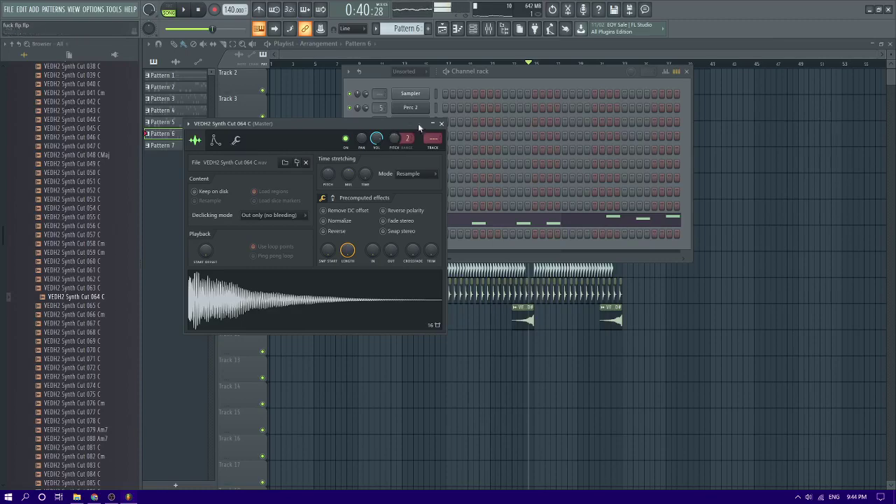
click(441, 124)
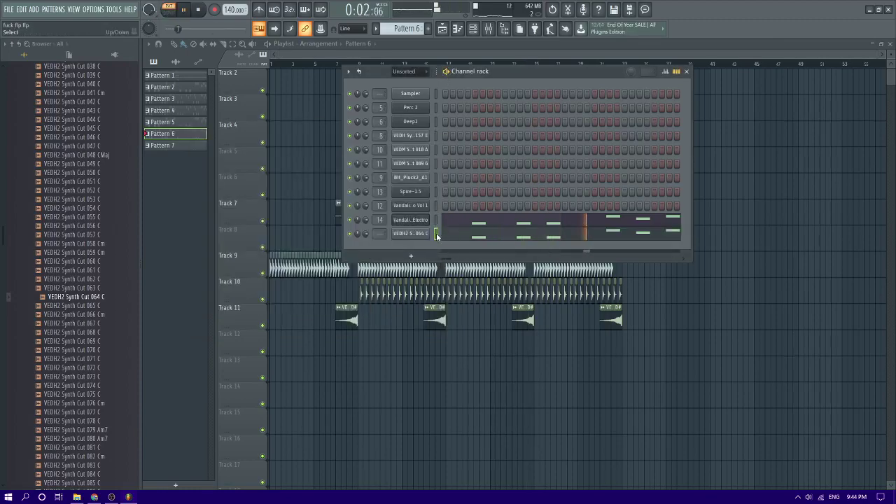
- Undo the notes pasted into the VEDH2 Synth Cut 064 C channel of Pattern 6 and switch to an empty Pattern 8
key(ctrl+z)
click(431, 30)
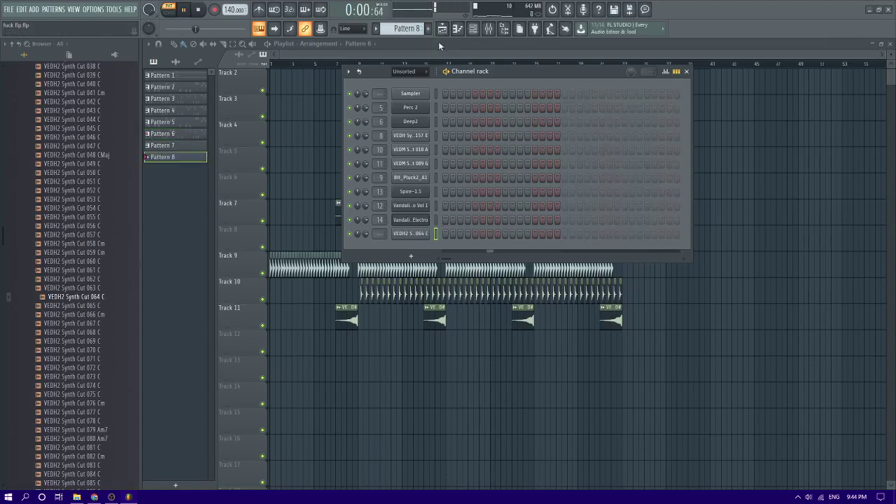
- Route the VEDH2 Synth Cut 064 C channel to mixer insert 18 and lower the insert's volume slightly
click(485, 29)
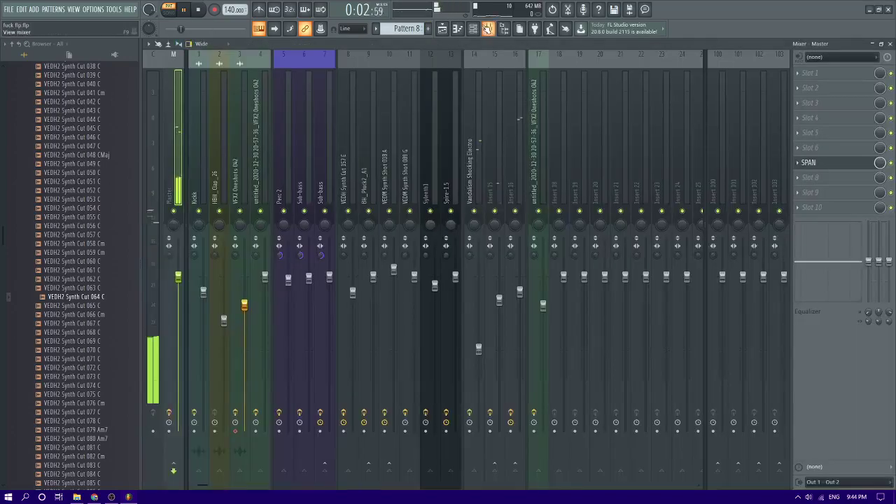
click(551, 110)
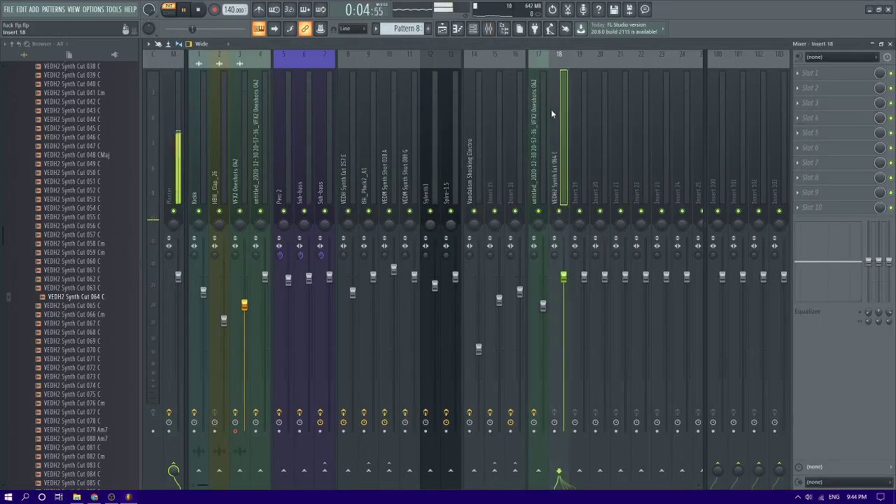
key(ctrl+l)
drag(564, 278, 564, 288)
- Load Fruity Reeverb 2 into slot 5 of insert 18, then adjust its room size and raise its wet level
click(833, 133)
mouse_move(803, 145)
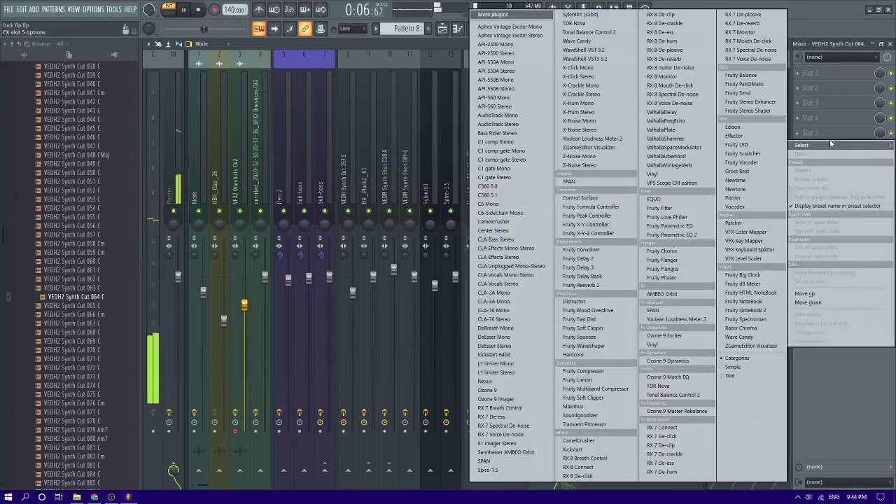
click(597, 285)
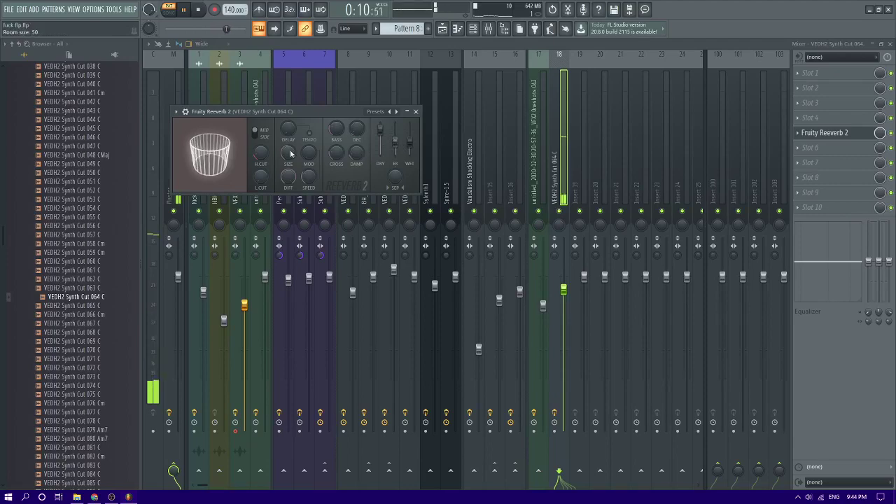
drag(288, 152, 288, 140)
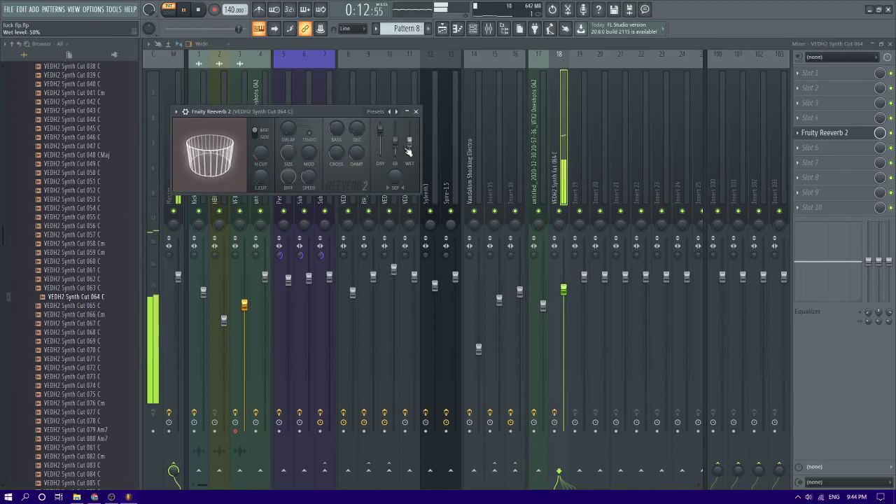
drag(410, 146, 410, 137)
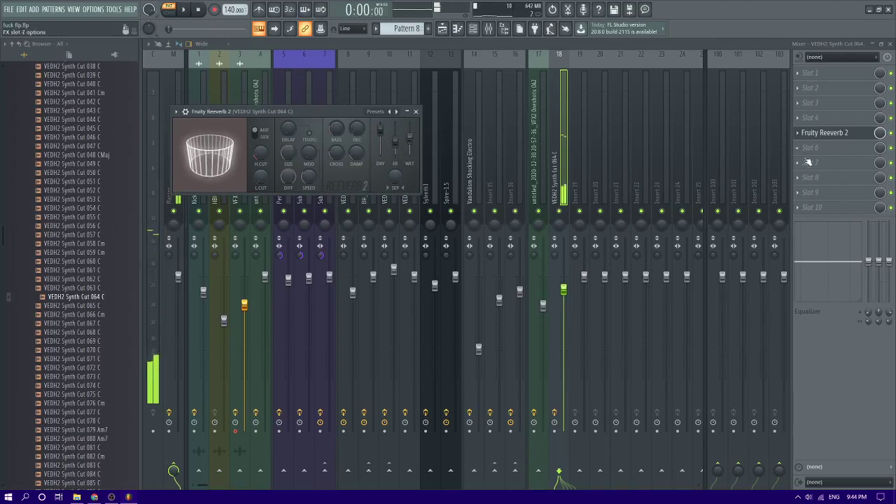
- Load Fruity delay bank into slot 6 of insert 18 and choose its Classic ping pong preset
key(space)
key(e)
click(811, 149)
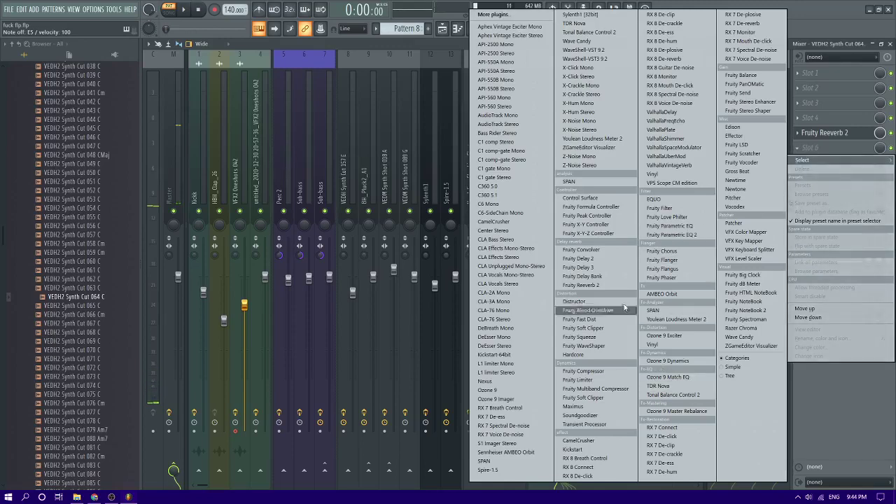
click(582, 276)
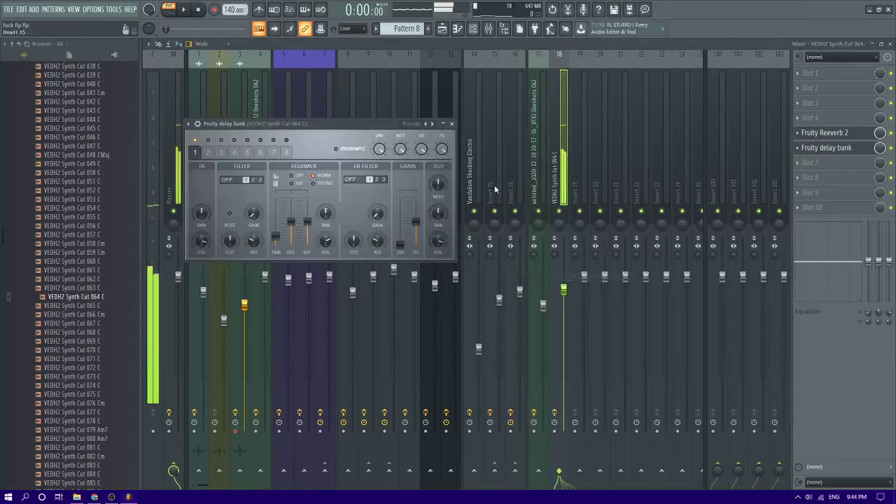
click(433, 124)
click(459, 195)
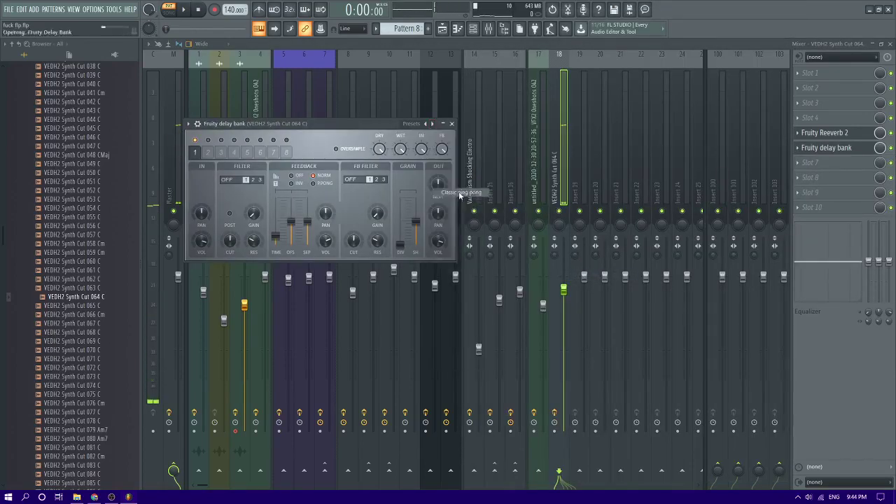
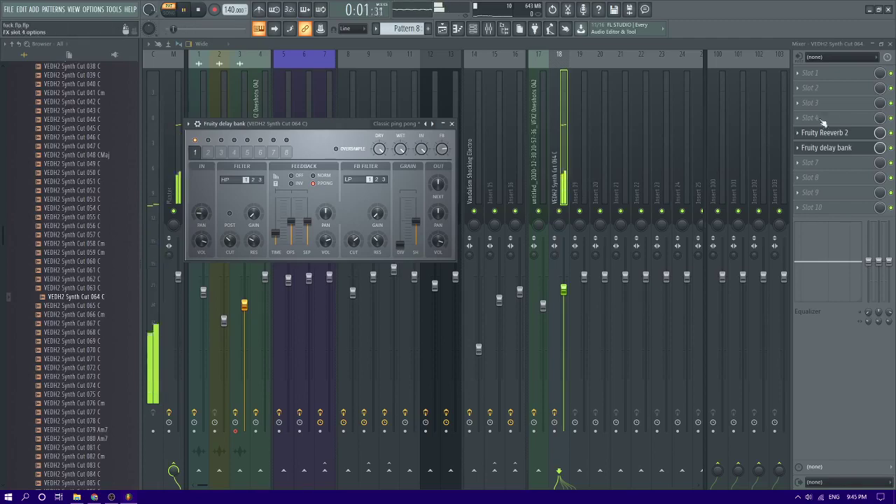
- Load S1 Imager Stereo into slot 3 of insert 18, widen its stereo width and lower the insert's volume to about 79%
click(823, 114)
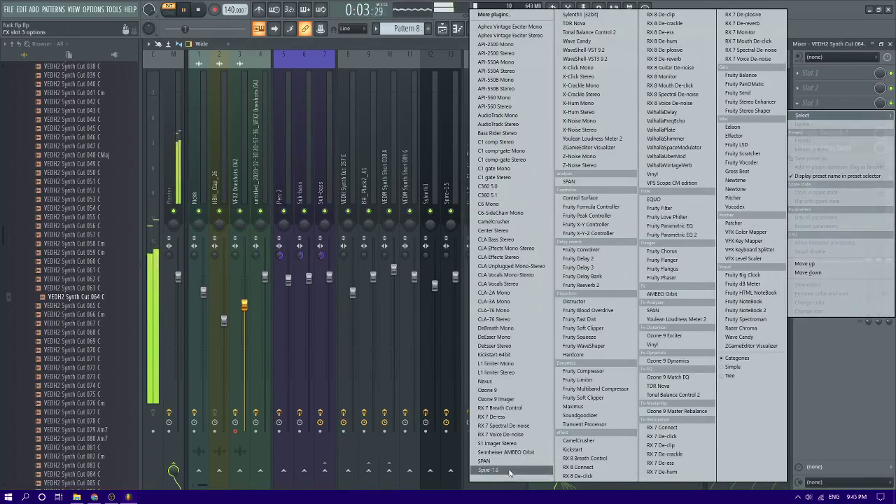
click(505, 443)
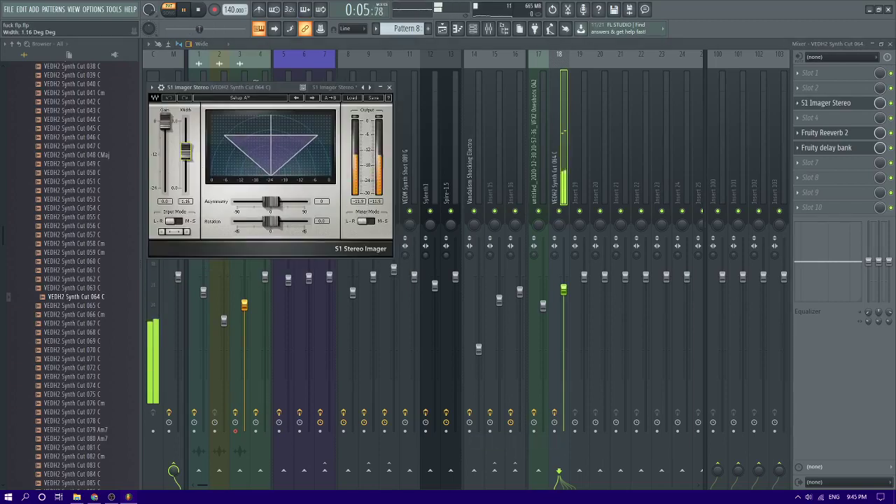
drag(186, 151, 186, 144)
drag(564, 289, 565, 309)
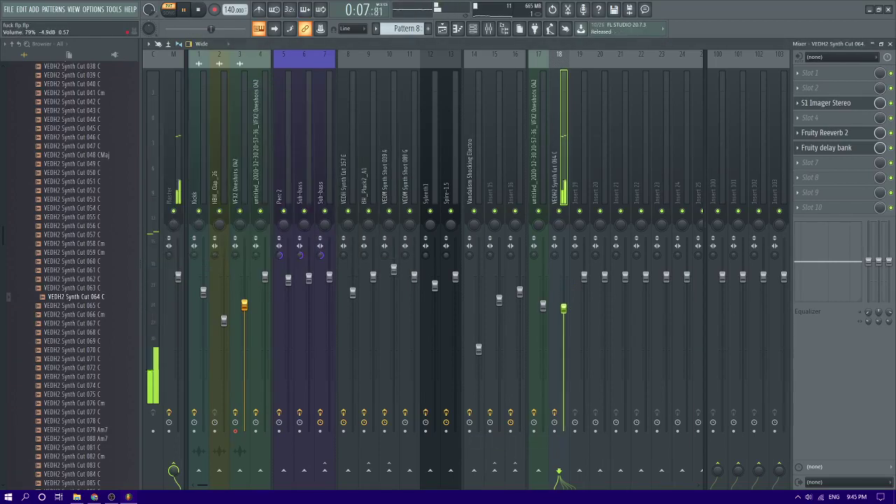
key(space)
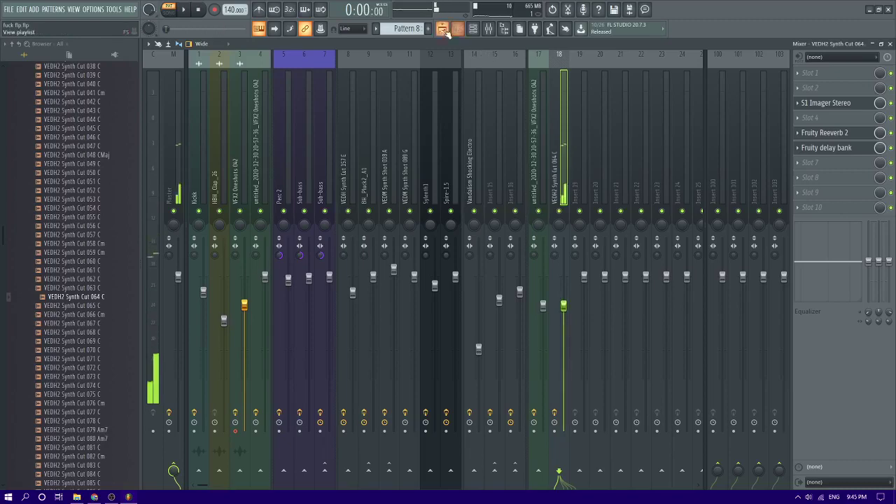
- Place a Pattern 8 clip on Track 5 from bar 25 and start song playback from about bar 23
key(F5)
click(520, 68)
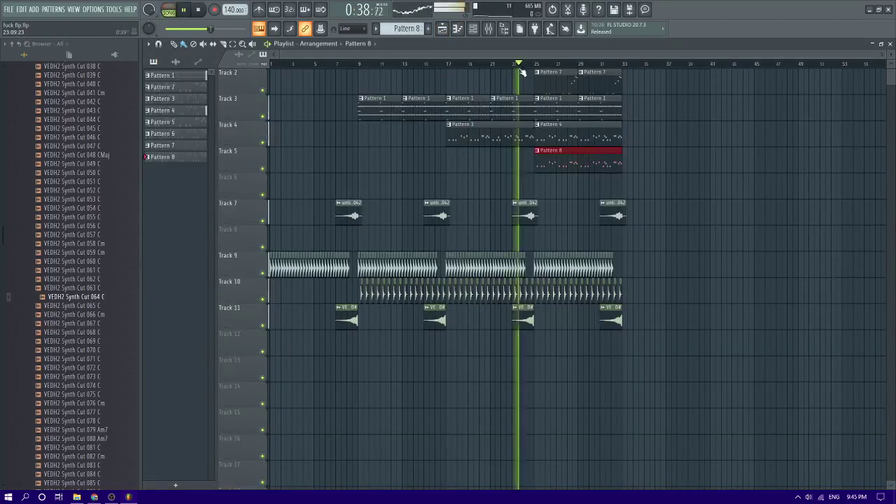
- Listen to the section with Pattern 8 layered in and examine the clip layout across the arrangement
scroll(536, 202, up, 3)
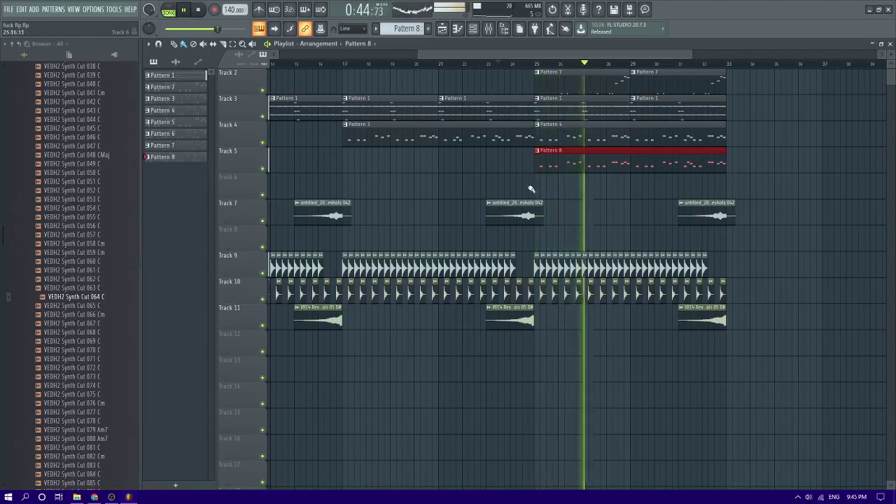
scroll(558, 161, down, 3)
scroll(598, 191, up, 4)
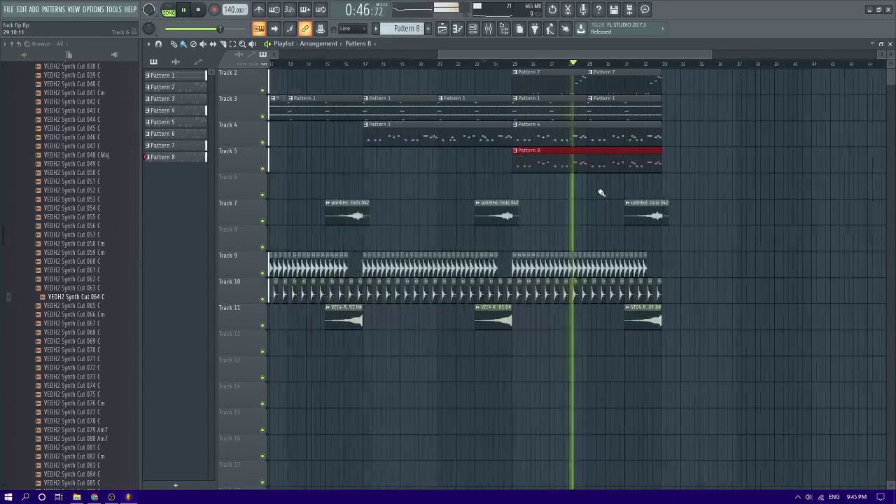
scroll(598, 191, down, 2)
scroll(599, 192, up, 1)
scroll(601, 191, up, 2)
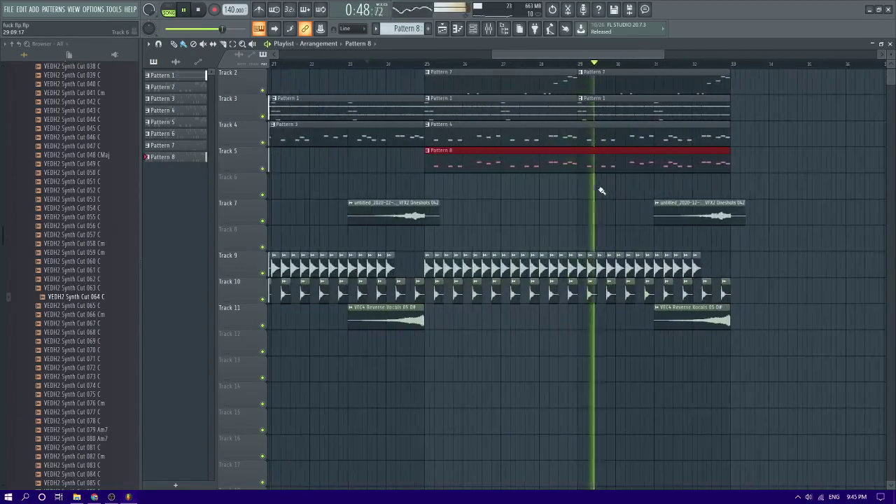
scroll(602, 191, down, 3)
scroll(601, 192, down, 2)
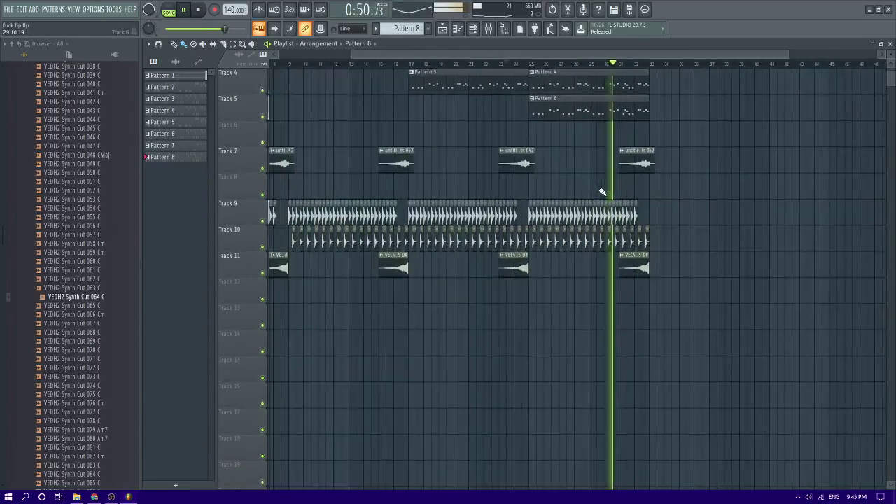
scroll(84, 244, up, 5)
scroll(88, 238, down, 3)
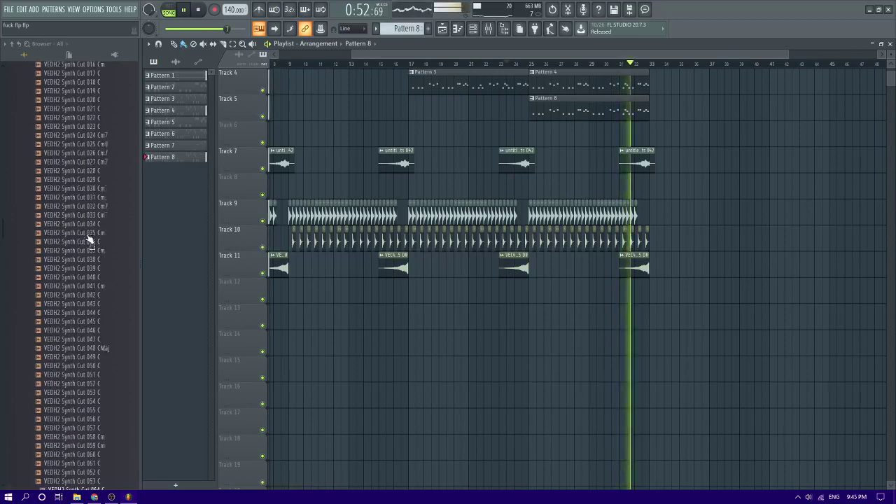
scroll(665, 212, up, 3)
scroll(667, 213, down, 2)
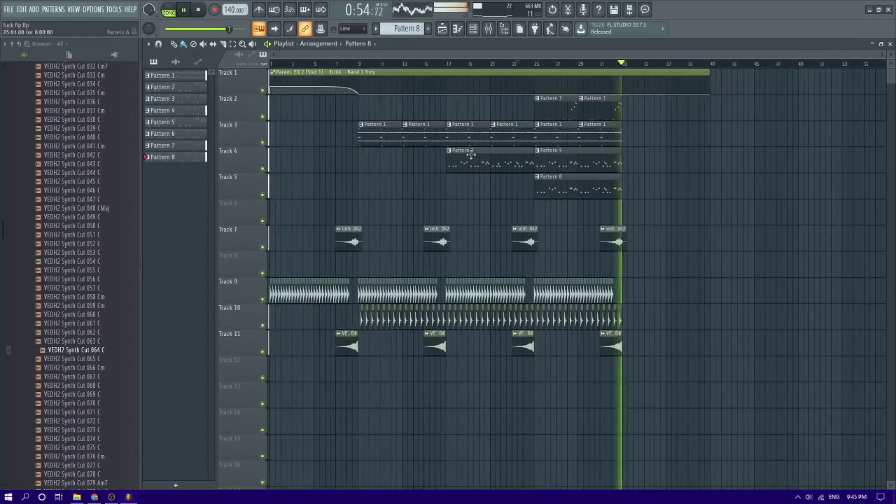
- Replay the song from about bar 7 and examine the clip layout through the following sections of the arrangement
click(343, 63)
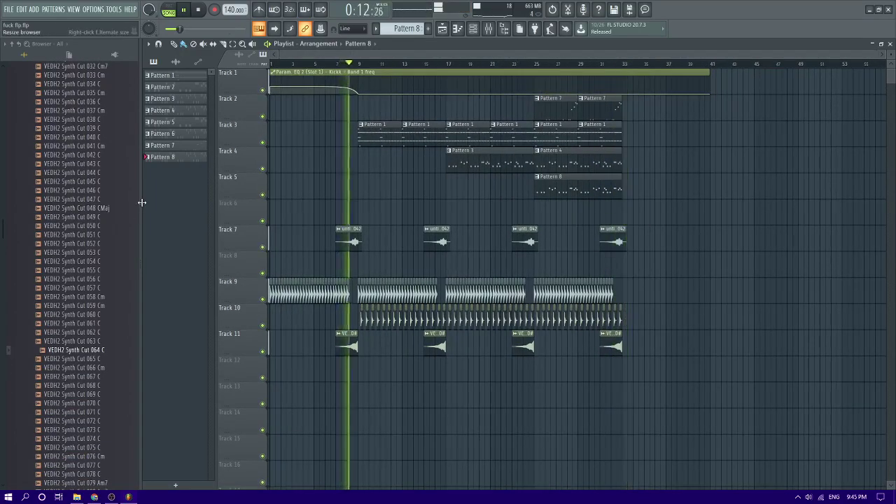
scroll(323, 196, up, 5)
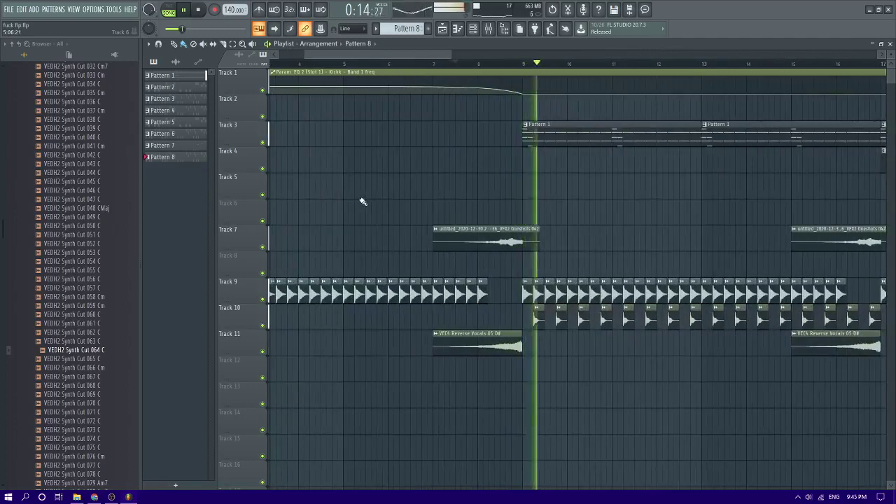
scroll(468, 193, down, 1)
scroll(468, 193, down, 1)
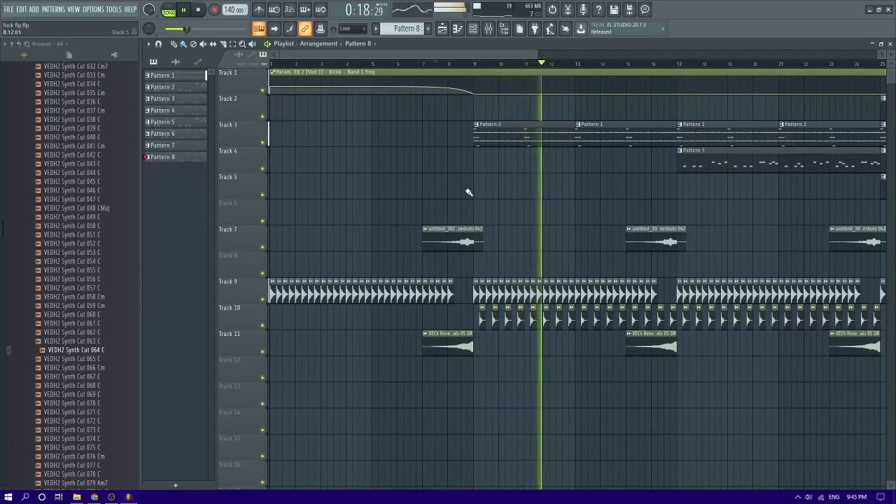
scroll(468, 193, down, 1)
scroll(469, 192, down, 1)
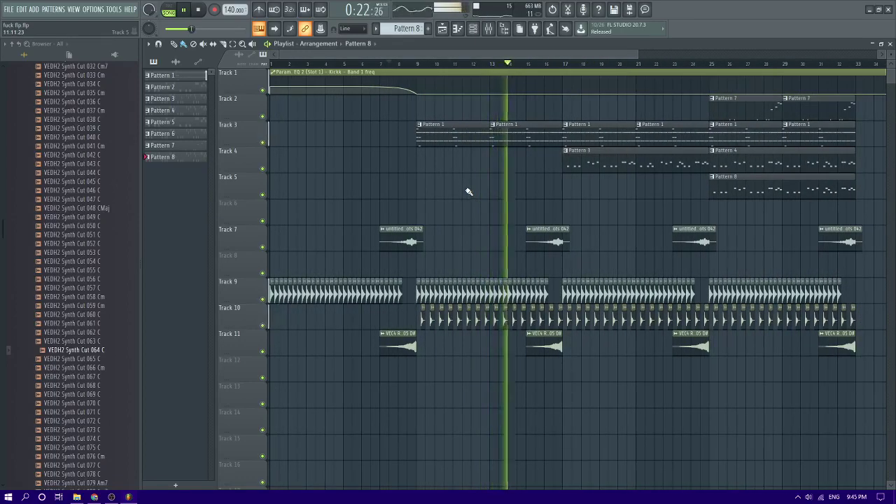
scroll(468, 187, down, 2)
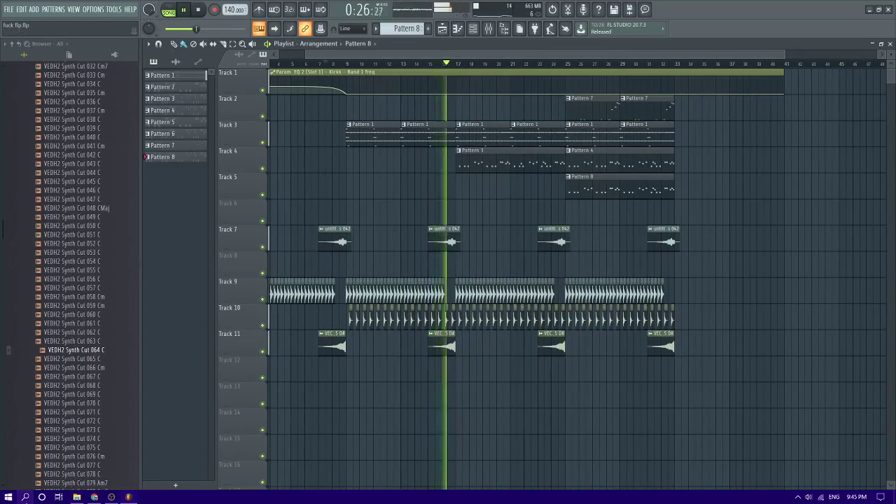
- Switch to the browser's Facebook Live Producer dashboard, close its notifications list, check the stream and return to FL Studio
click(94, 496)
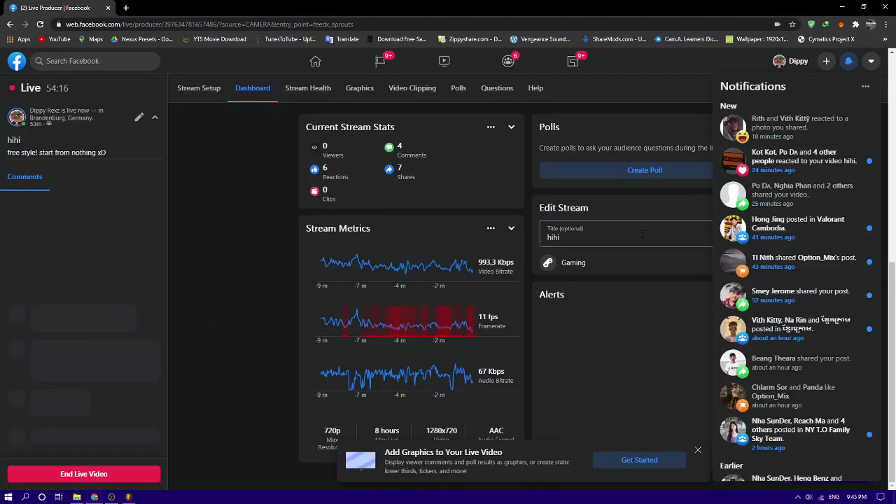
click(850, 62)
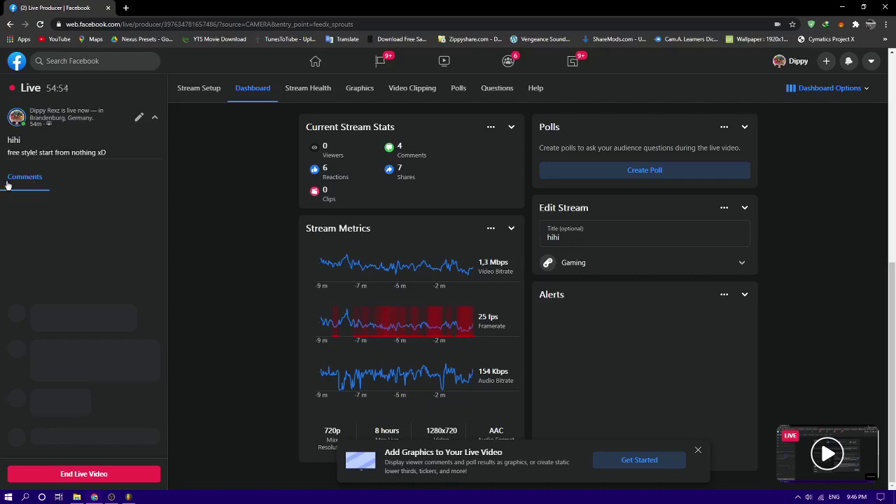
click(128, 497)
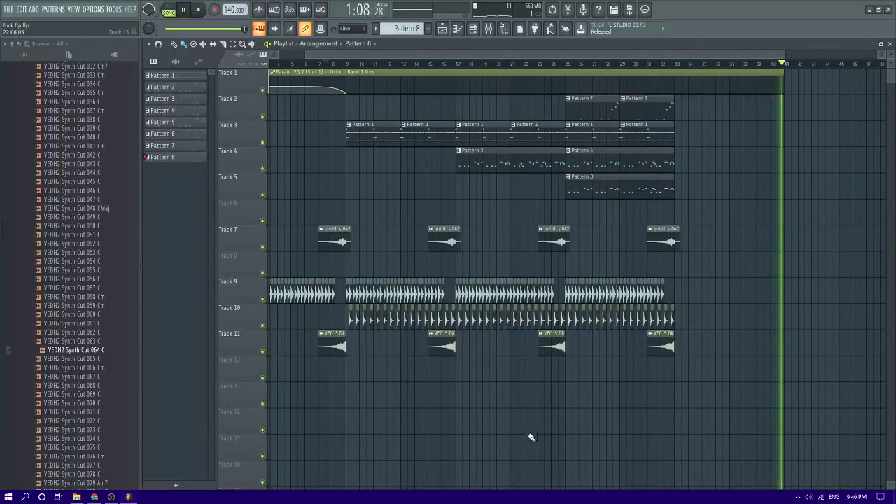
- Stop playback and restart the song from about bar 7 to listen to the arrangement again
key(space)
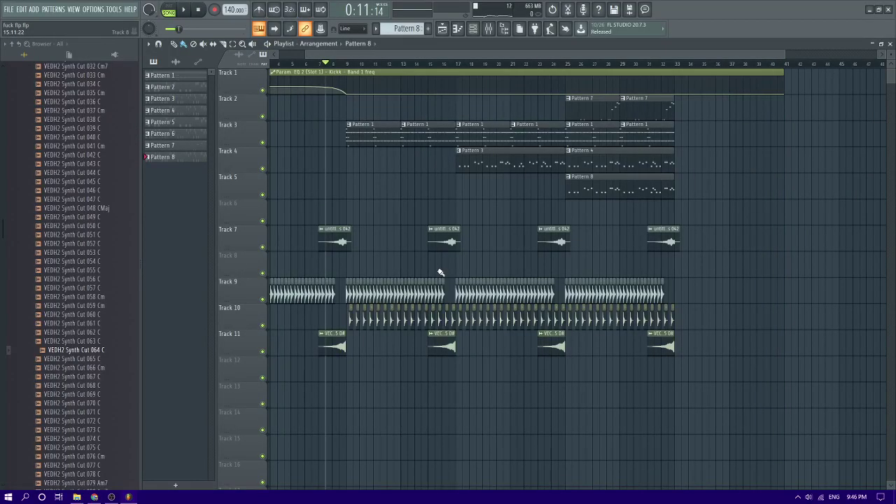
key(space)
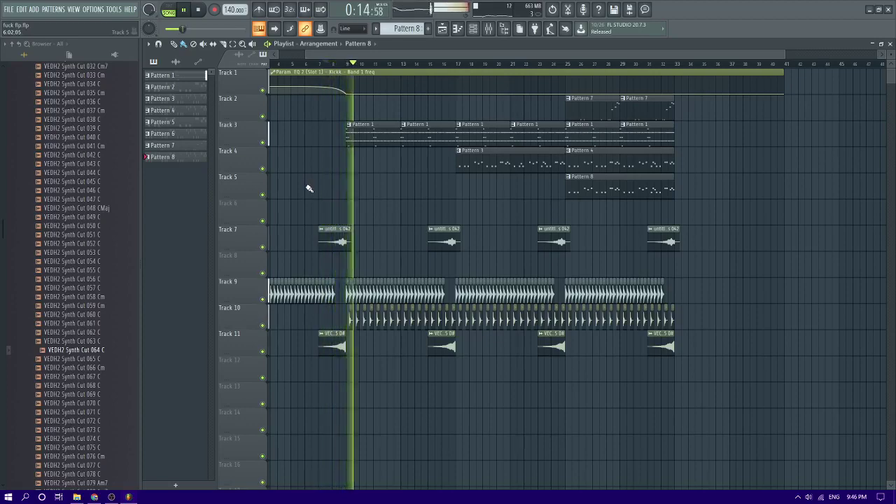
scroll(309, 188, up, 2)
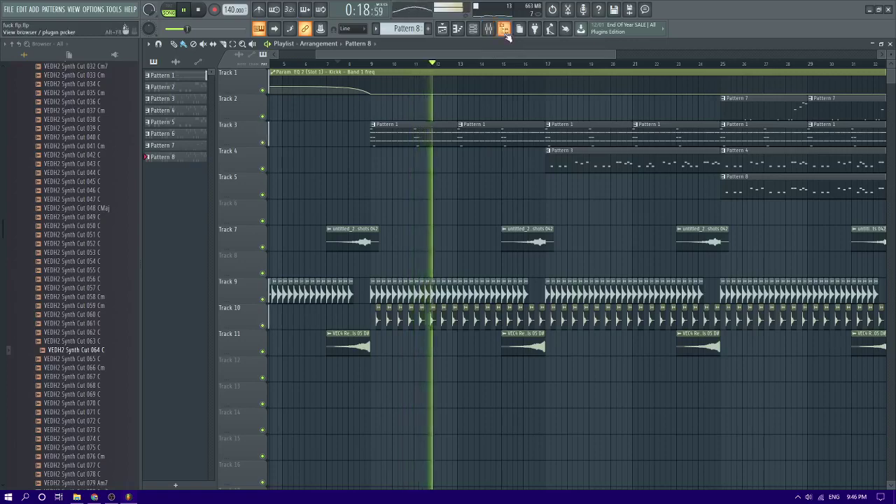
- Load Youlean Loudness Meter 2 into slot 6 of the Master insert, check the mix loudness and close the meter
click(490, 29)
click(178, 106)
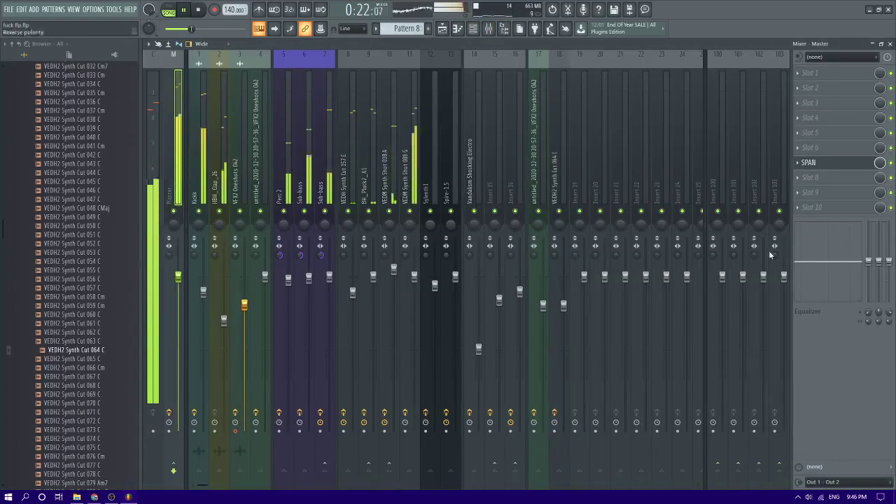
click(809, 147)
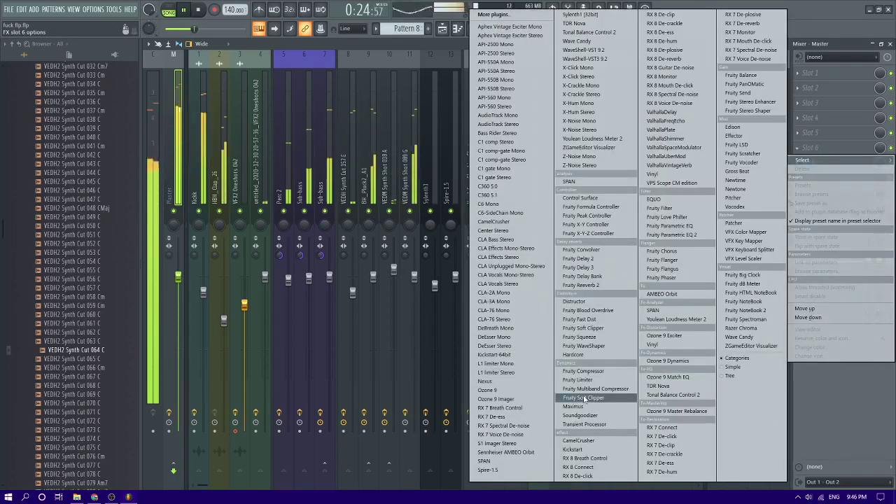
click(677, 319)
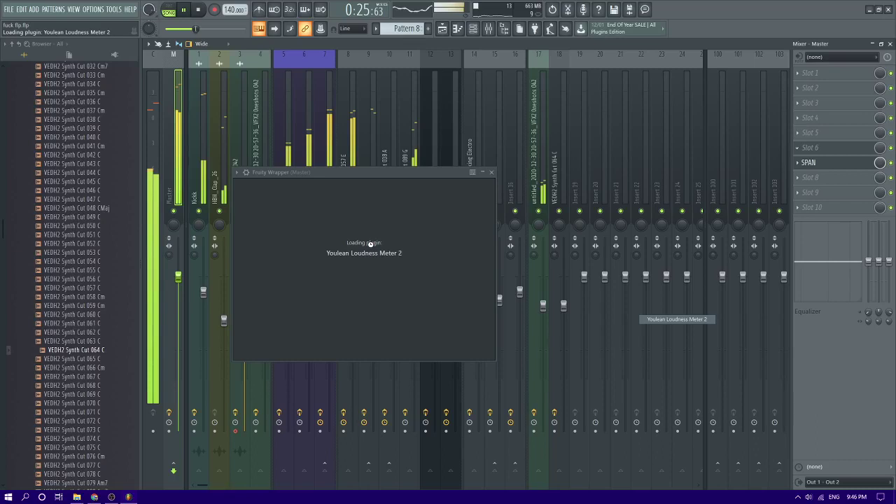
click(528, 370)
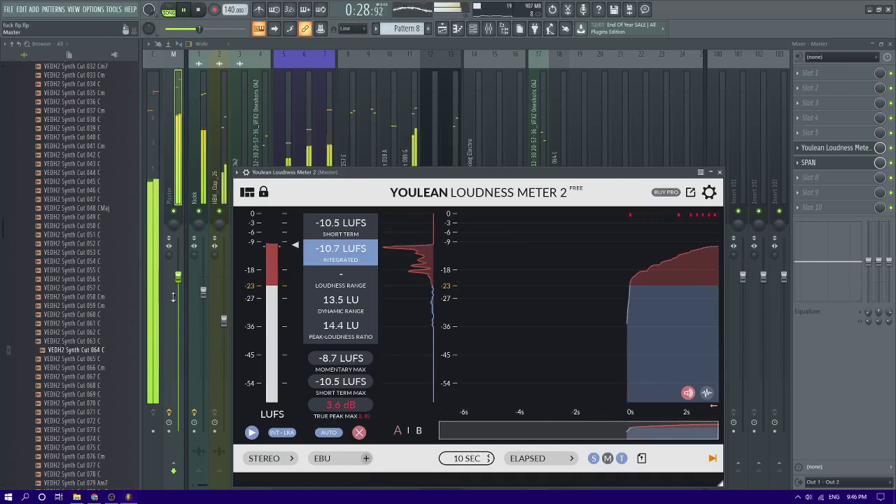
click(720, 172)
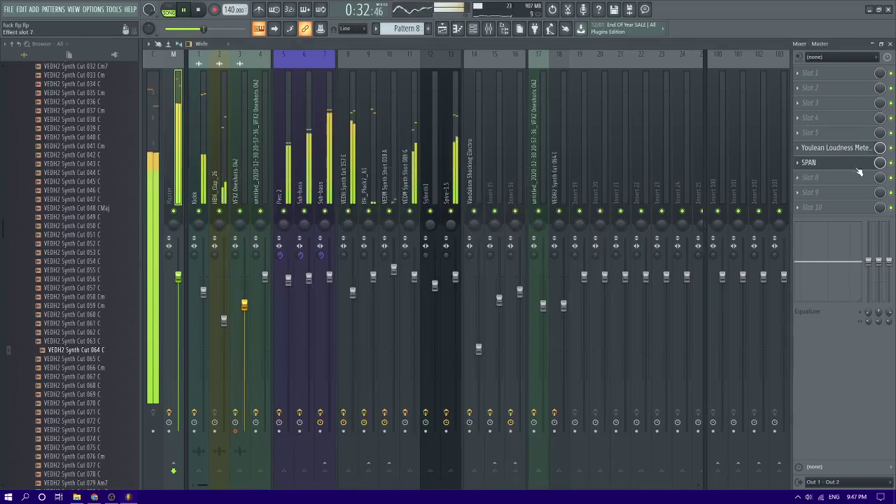
- Load Wave Candy into slot 5 of the Master insert, enlarge its vectorscope display, then hide the display and close its settings
click(809, 133)
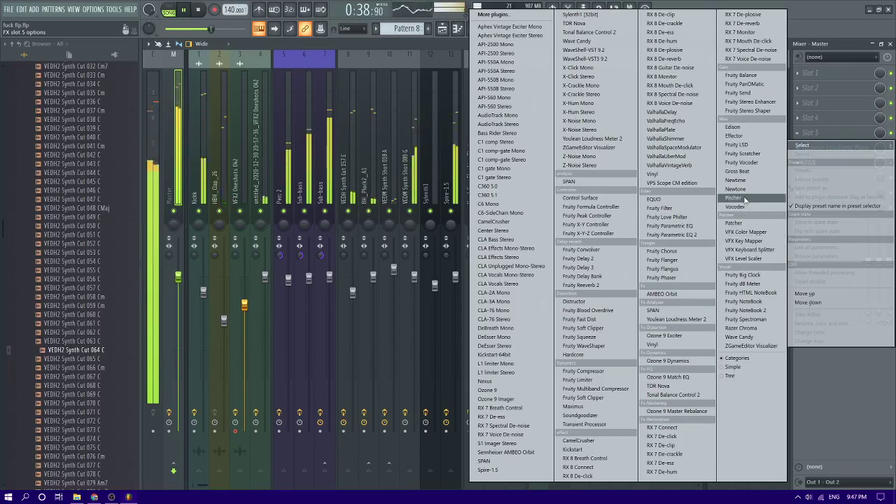
click(739, 337)
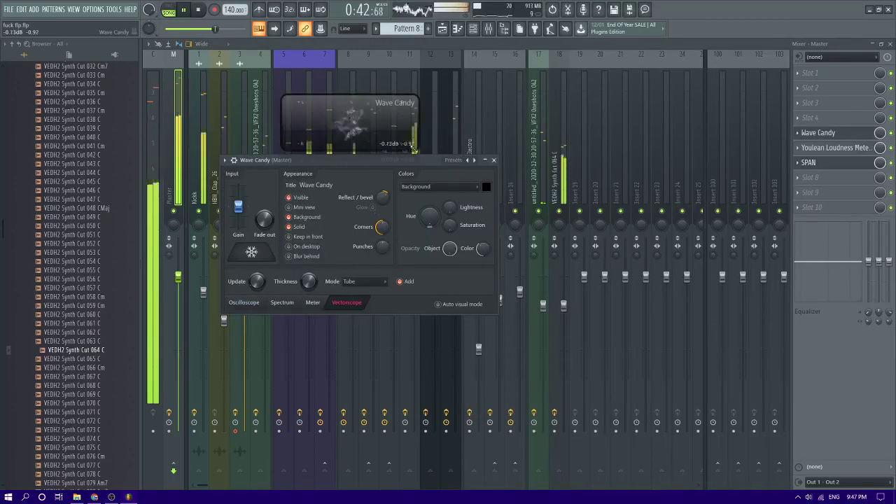
drag(421, 152, 556, 268)
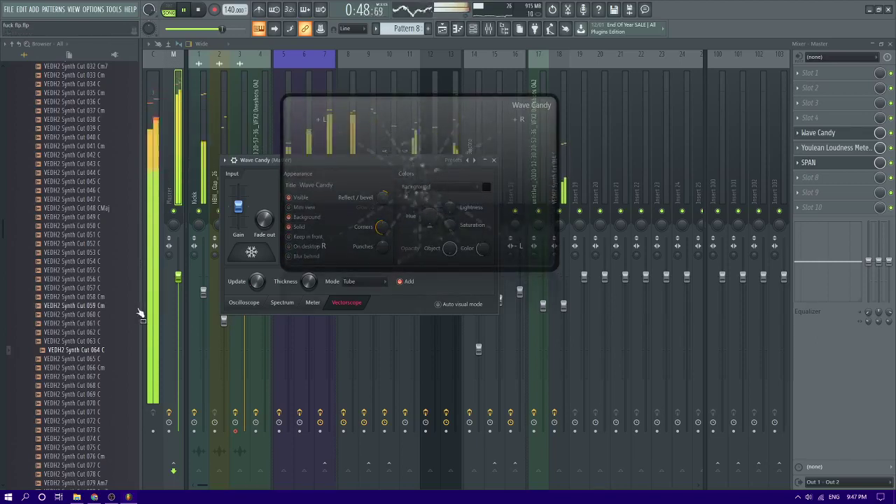
right_click(420, 204)
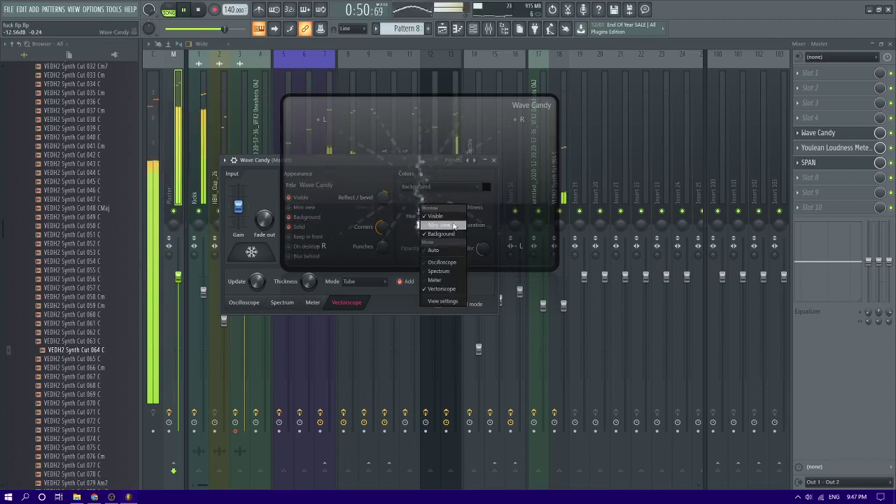
click(452, 218)
click(494, 160)
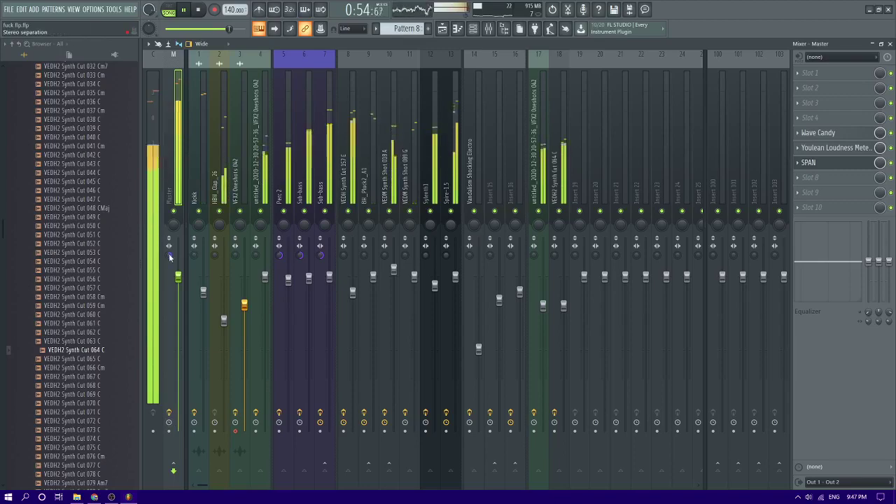
- Return to the playlist and replay the song from about bar 7, viewing the clips across the arrangement
click(442, 29)
click(335, 63)
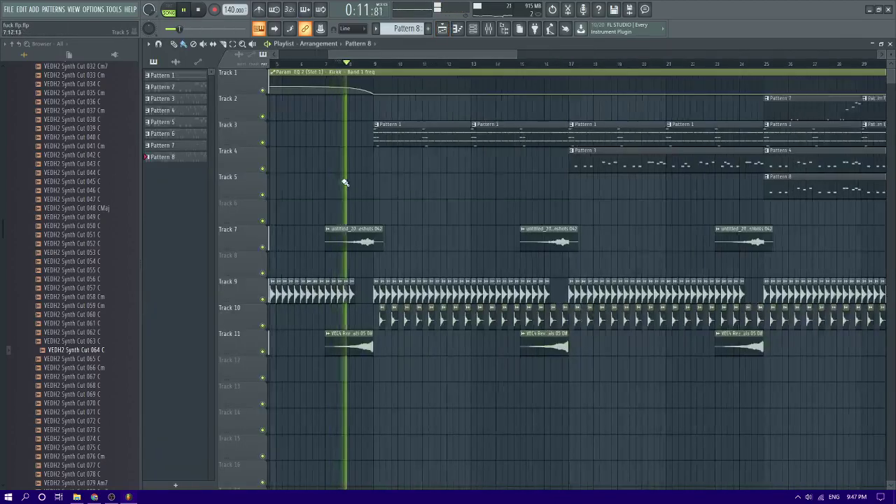
scroll(345, 182, up, 2)
scroll(393, 150, down, 4)
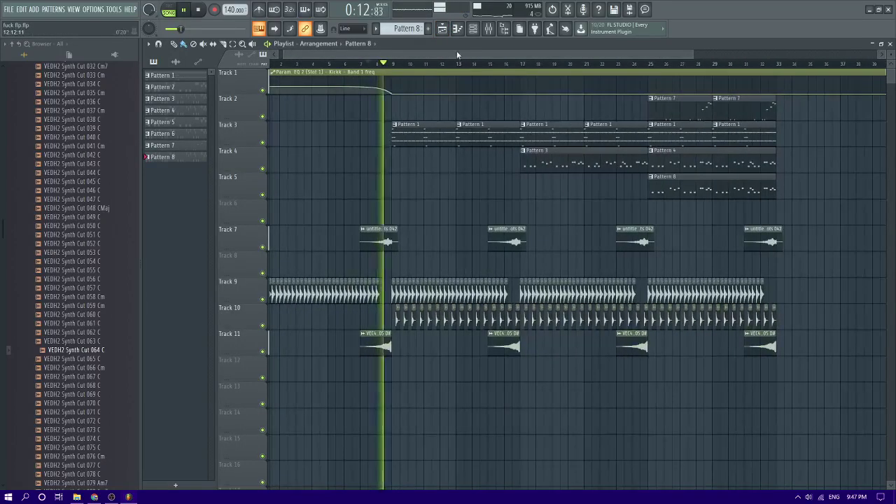
- Reshape insert 8's Fruity parametric EQ 2: lower band 2, move band 5 up beside band 4, raise band 3 and shift the low cut higher
click(489, 29)
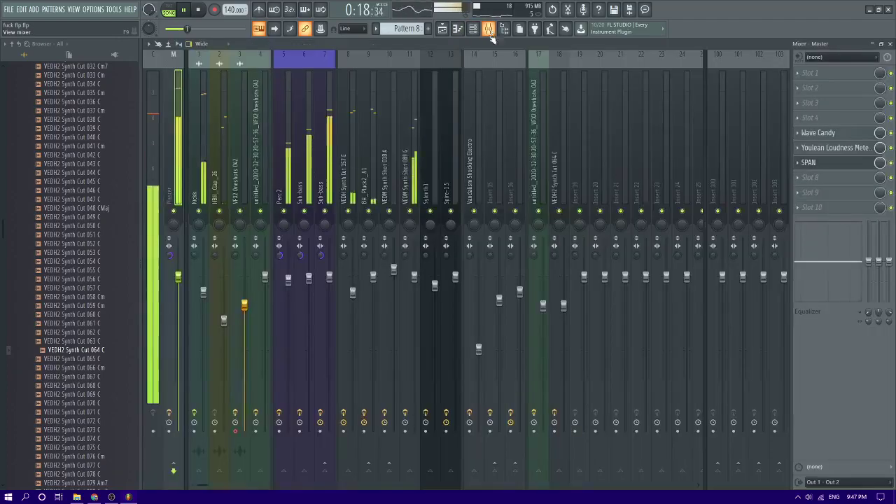
click(344, 133)
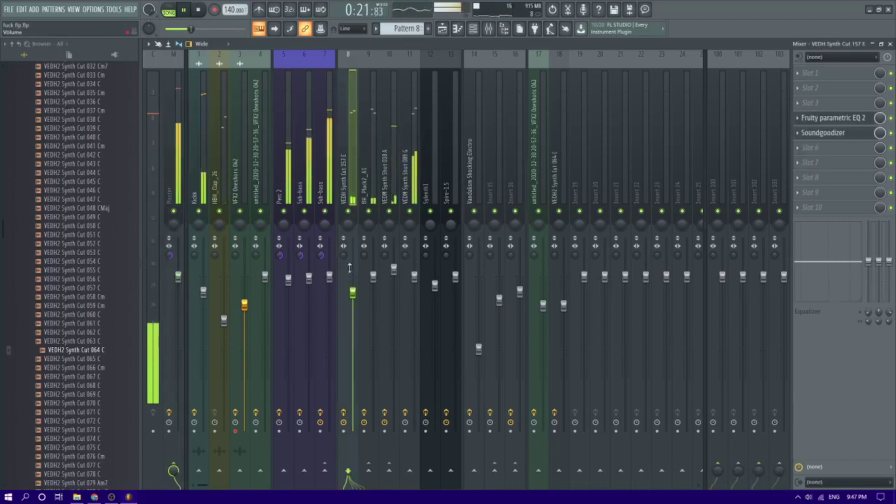
click(816, 118)
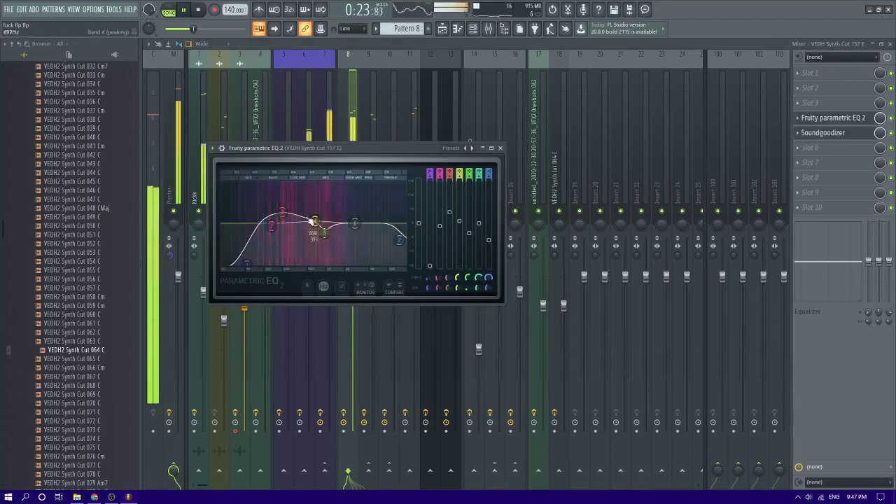
drag(276, 234, 268, 239)
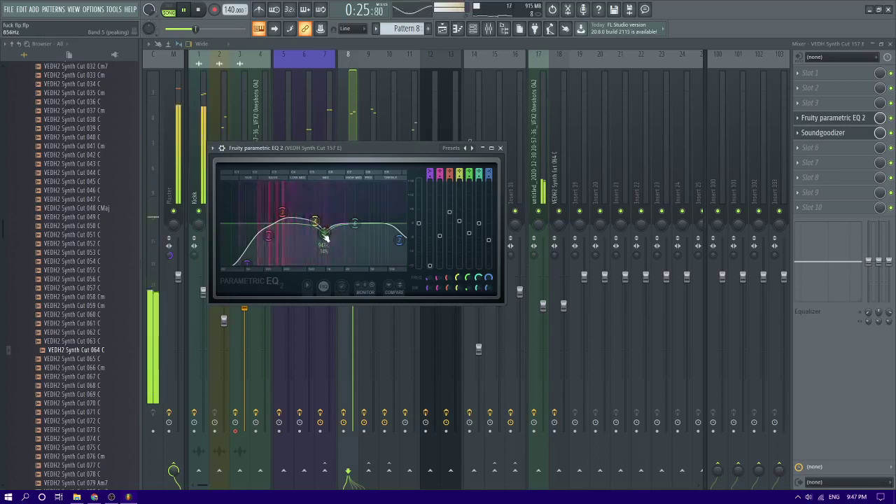
drag(325, 233, 316, 222)
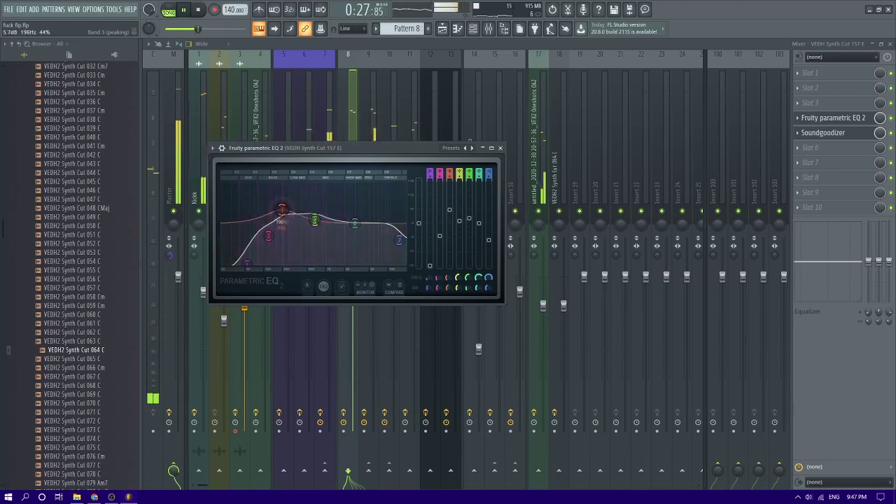
drag(249, 260, 256, 265)
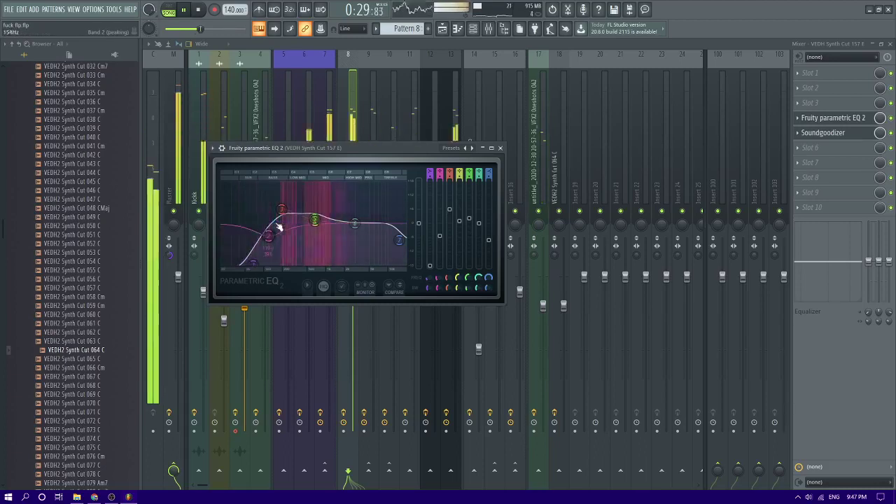
drag(282, 209, 277, 206)
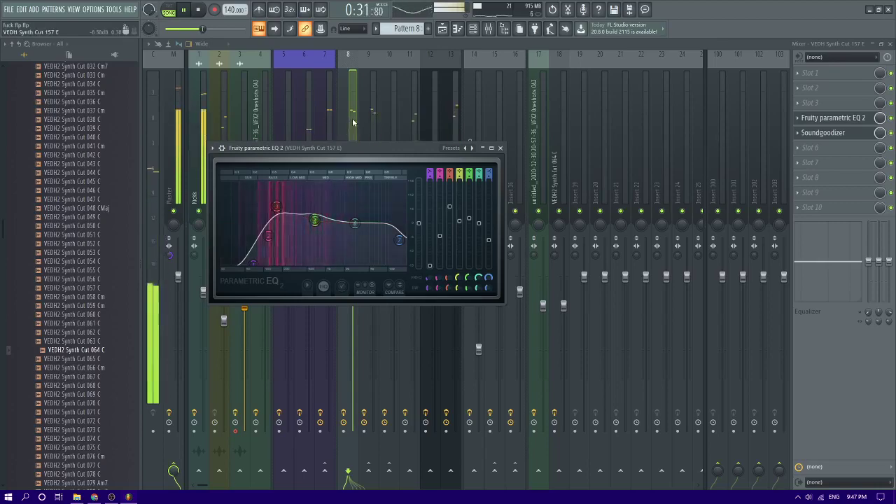
key(Escape)
- Reset the Master insert's stereo separation to its original setting, return to the playlist and save the project
drag(173, 255, 173, 245)
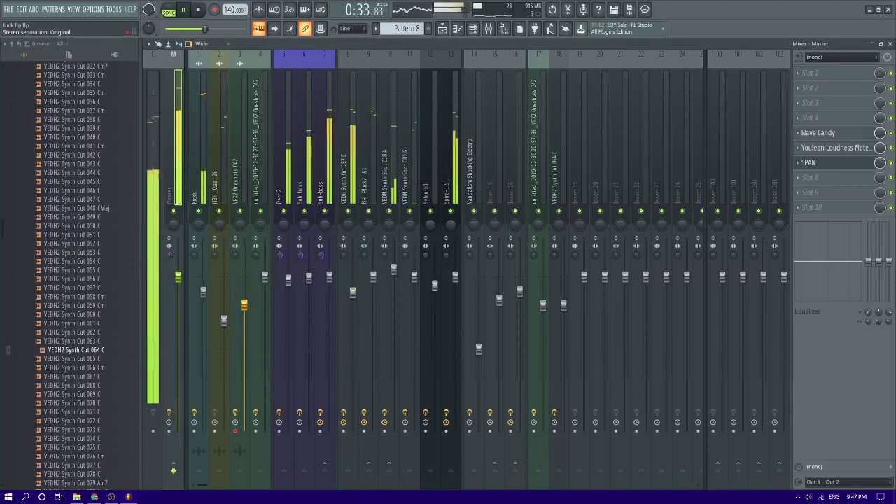
click(443, 28)
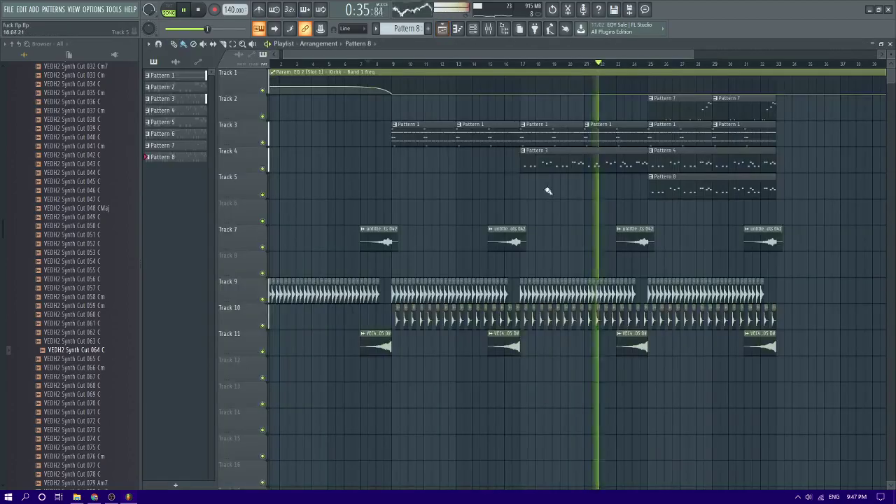
key(ctrl+s)
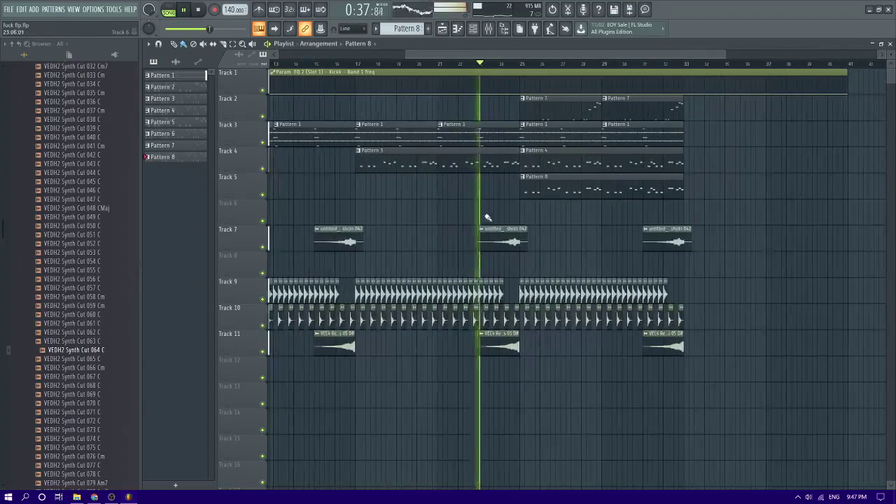
- Open SPAN on the Master insert and examine the mix's frequency spectrum and output levels during playback
click(488, 29)
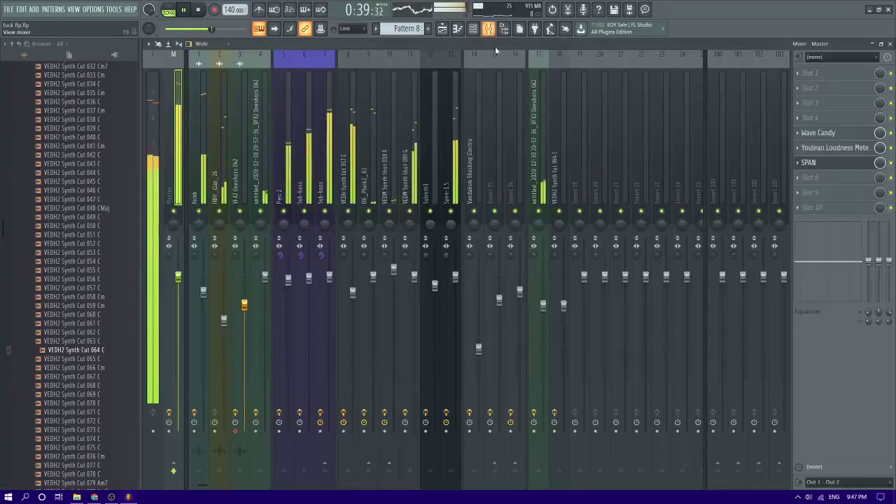
click(808, 162)
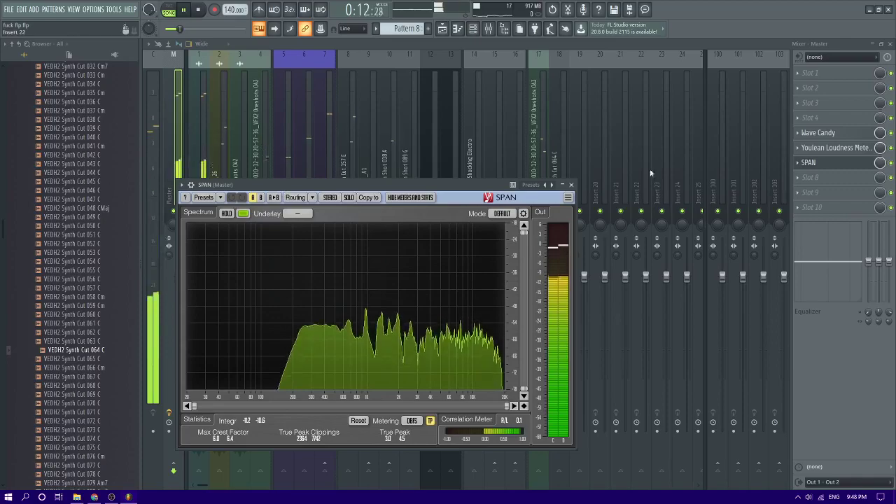
- Move all clips in the playlist down 20 tracks so the arrangement starts on Track 21
key(F5)
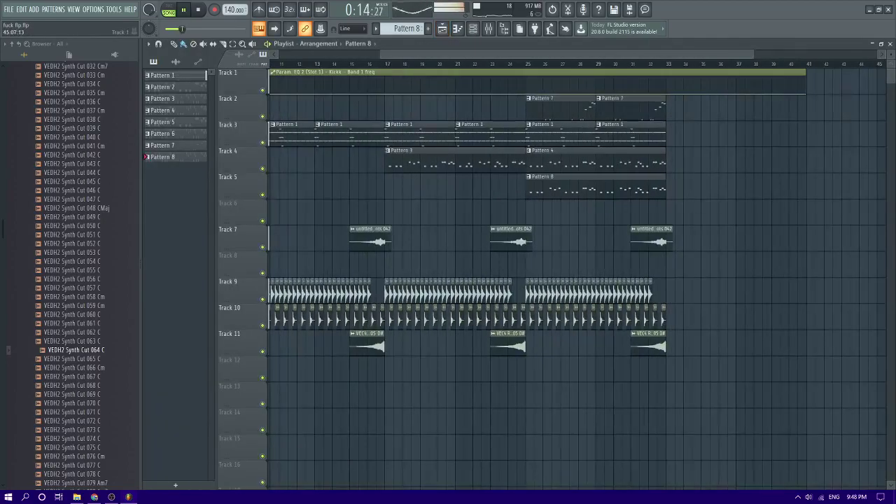
scroll(596, 210, down, 2)
key(ctrl+a)
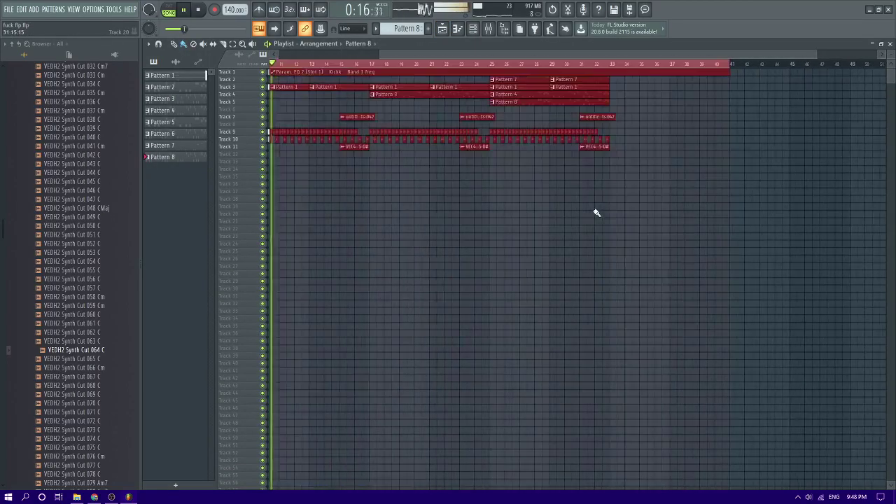
key(shift+Down)
key(shift+Down)
key(shift+Down)
key(shift+Down)
key(shift+Down)
key(shift+Down)
key(shift+Down)
key(shift+Down)
key(shift+Down)
key(shift+Down)
key(shift+Down)
key(shift+Down)
key(shift+Down)
key(shift+Down)
key(shift+Down)
key(shift+Down)
key(shift+Down)
key(shift+Down)
key(shift+Down)
key(shift+Down)
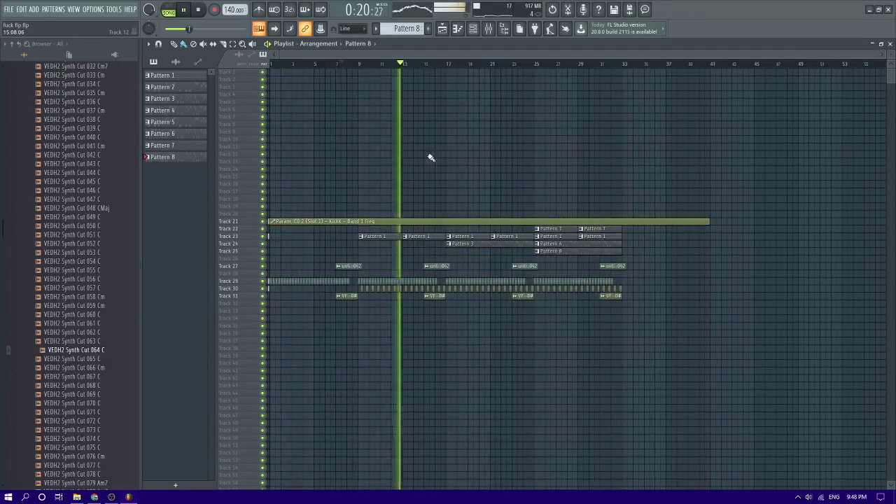
scroll(469, 130, up, 3)
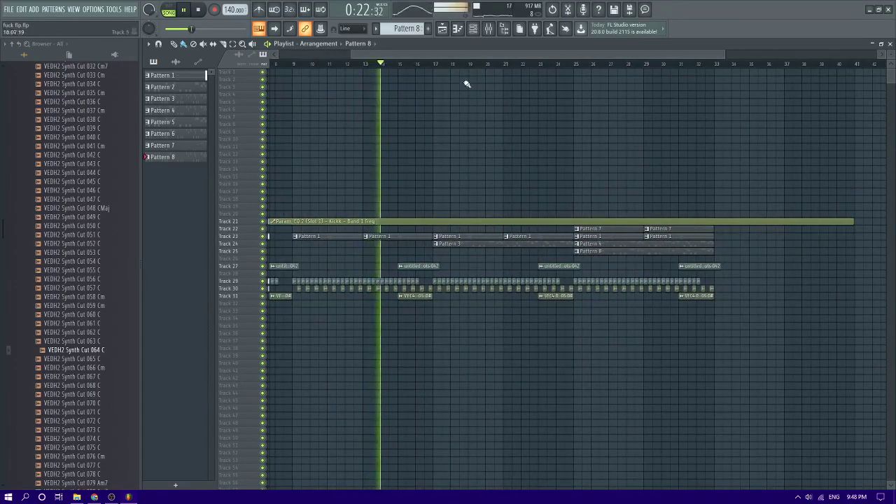
- Move SPAN down to slot 9 on the Master insert, load L1 limiter Stereo in slot 8 and set its threshold to -1.2 dB
key(F9)
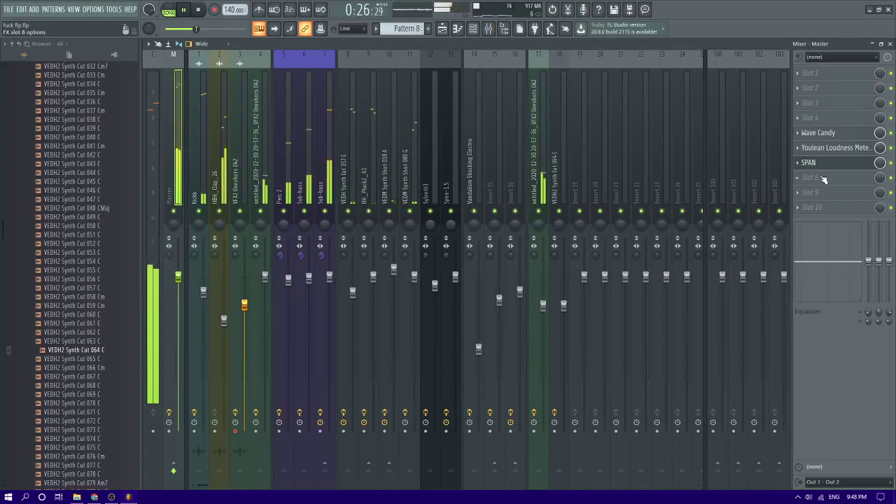
click(809, 120)
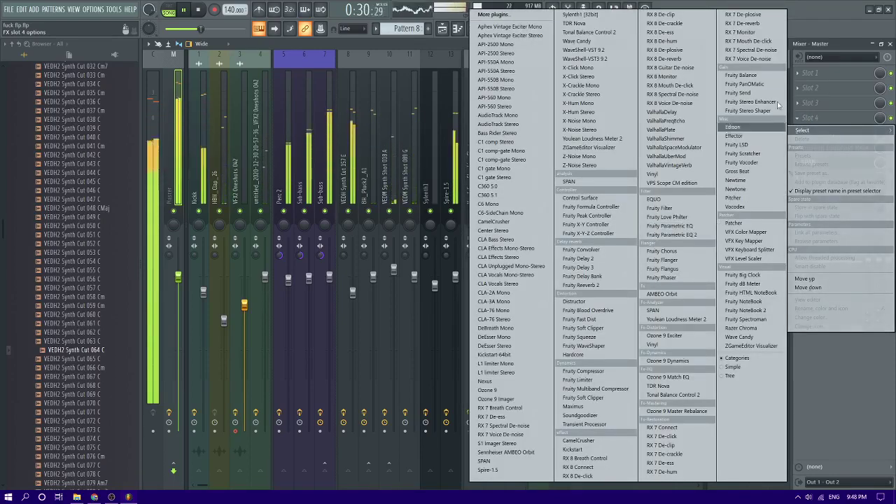
click(817, 46)
click(823, 163)
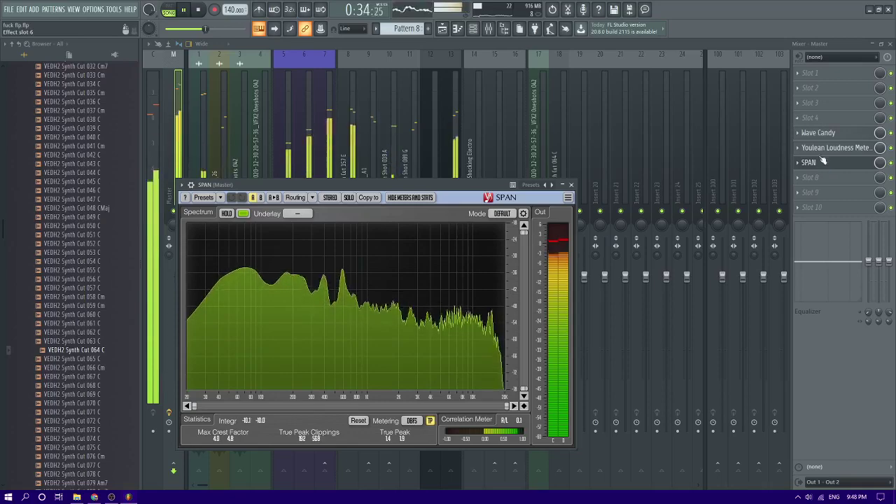
drag(823, 161, 824, 193)
click(823, 180)
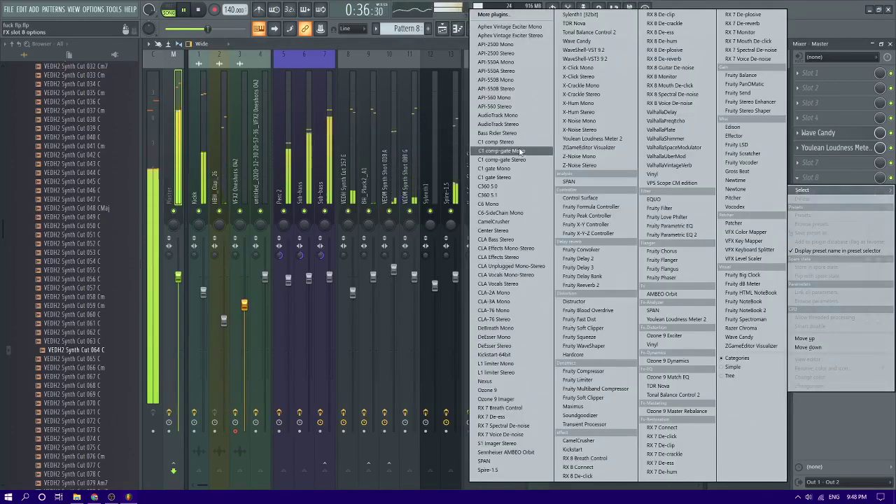
click(496, 373)
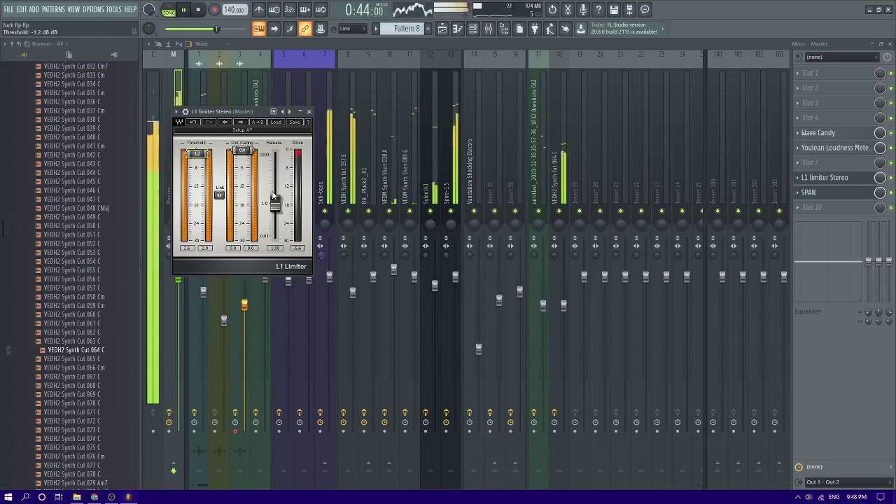
click(406, 115)
- Set the compressor threshold of the Spire-1.5 insert's Fruity Limiter to about -11 dB
click(452, 124)
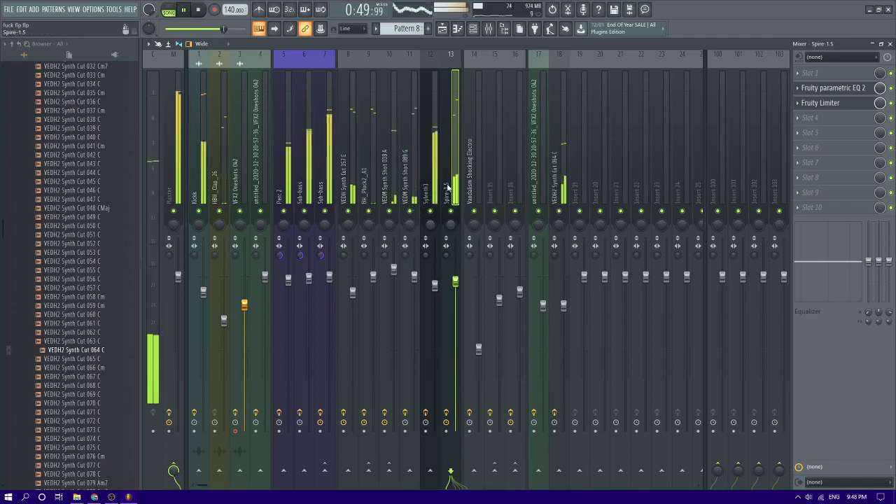
click(816, 73)
mouse_move(820, 85)
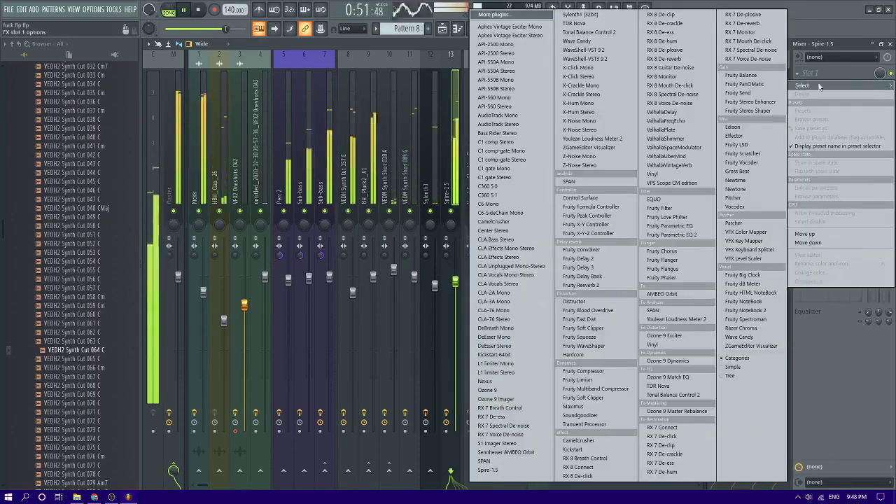
click(822, 46)
click(835, 104)
drag(288, 264, 289, 284)
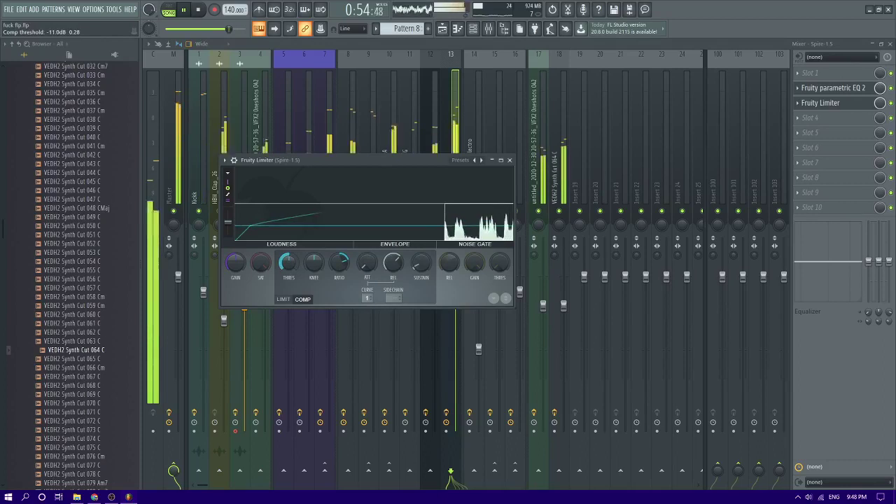
click(443, 29)
click(491, 29)
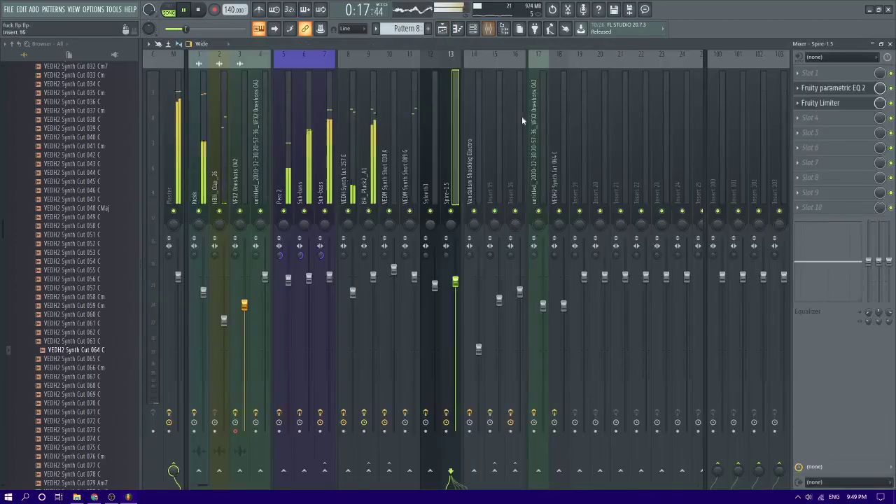
- Check the Master insert's levels during playback and view Pattern 3's Spire-1.5 notes in the piano roll
click(176, 108)
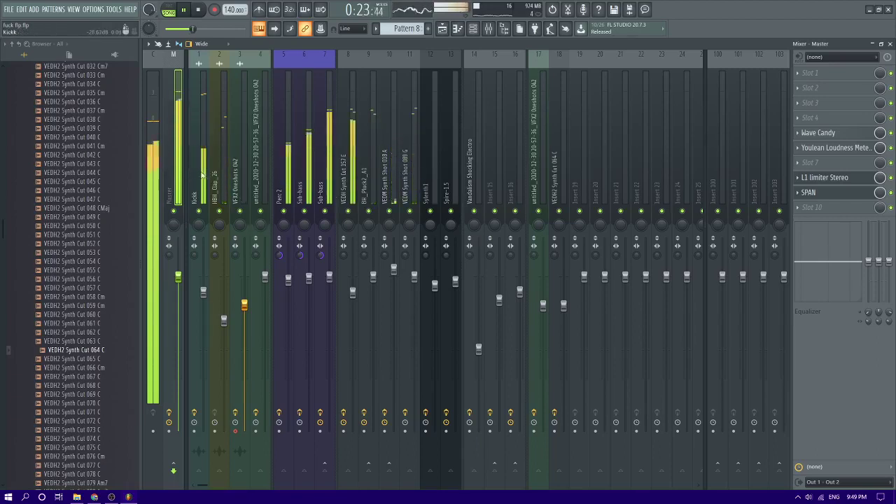
scroll(197, 168, down, 2)
scroll(438, 61, up, 2)
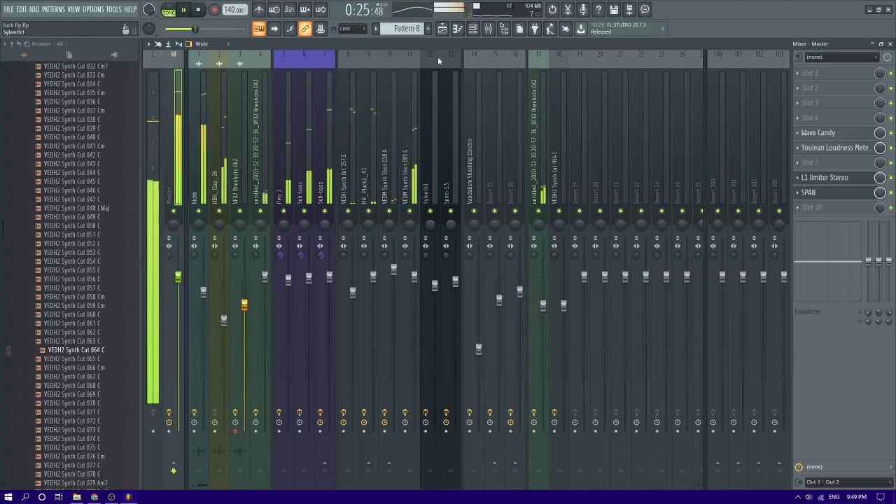
click(448, 32)
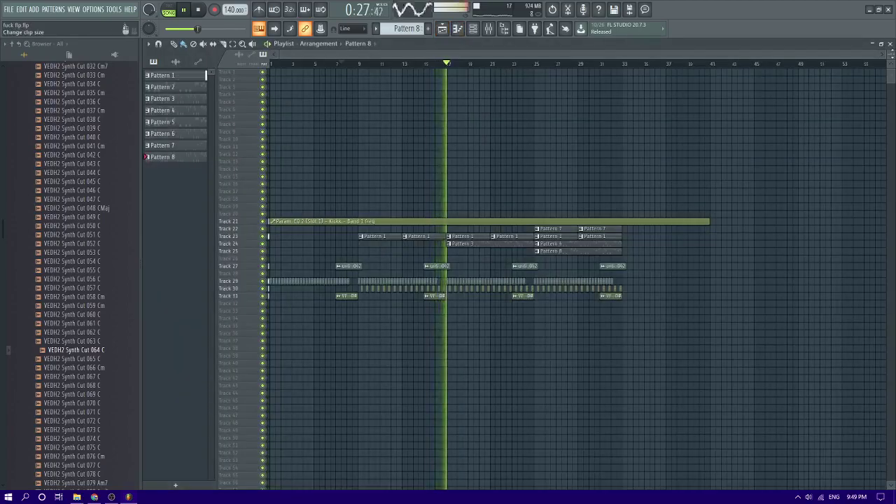
scroll(740, 185, down, 3)
scroll(500, 236, up, 3)
double_click(586, 230)
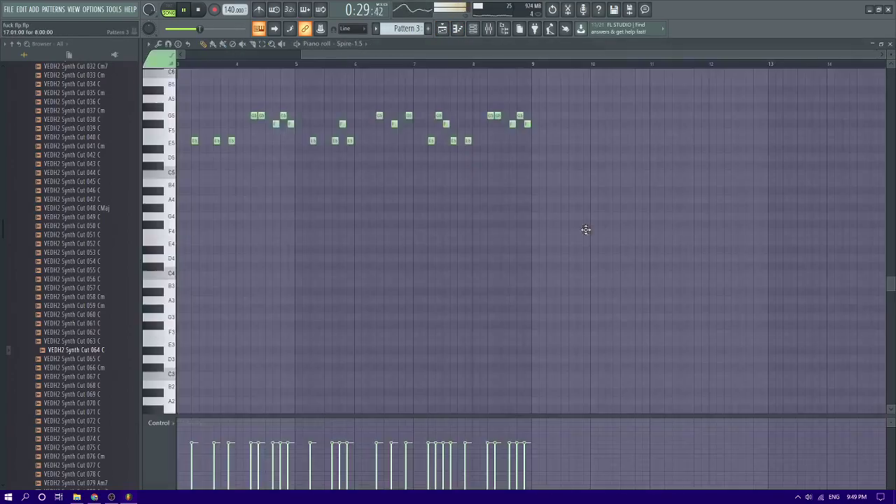
scroll(590, 232, down, 2)
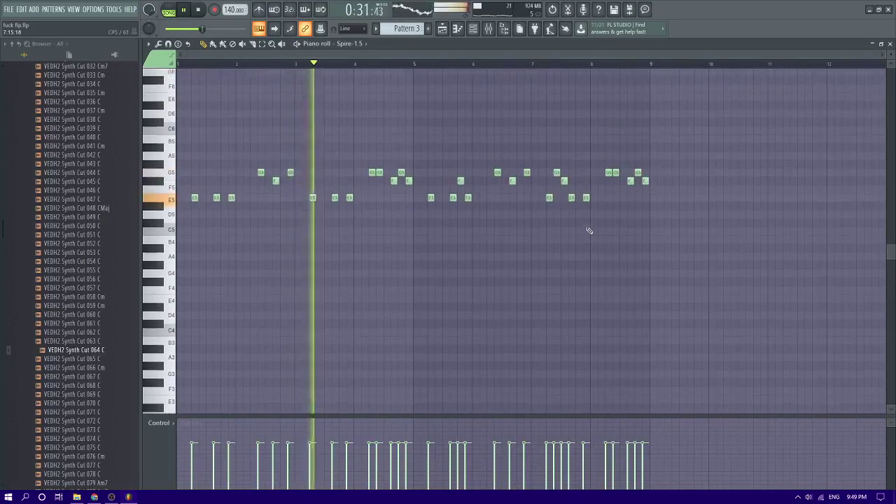
- Examine Pattern 1's Perc 2 notes in the piano roll, then review the playlist clips around bars 25 to 33 during playback
click(442, 28)
scroll(428, 239, down, 3)
scroll(584, 243, up, 2)
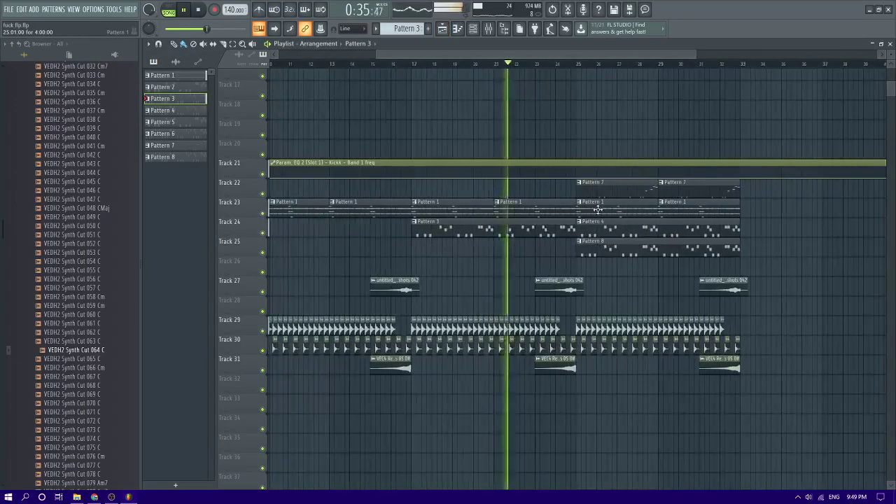
double_click(598, 208)
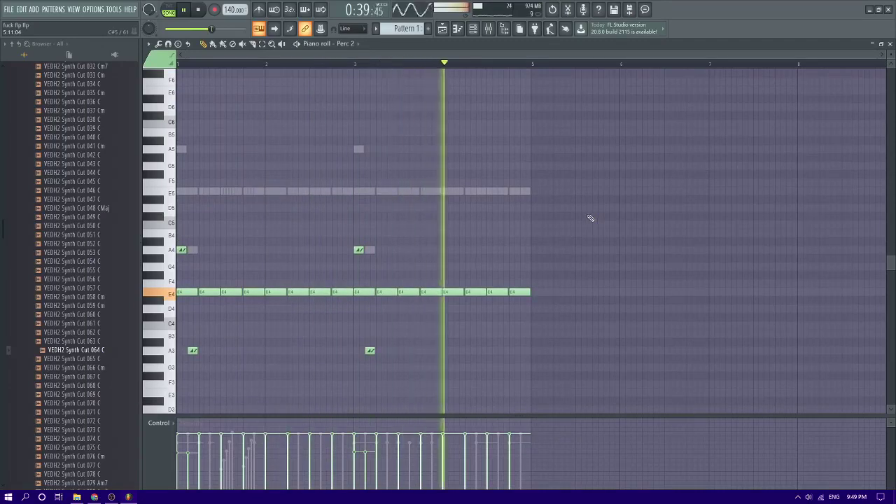
click(474, 29)
click(686, 71)
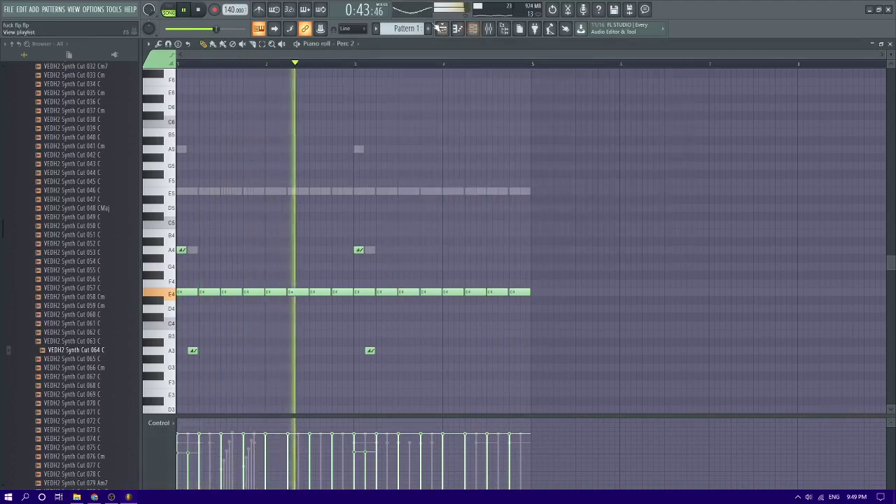
click(453, 29)
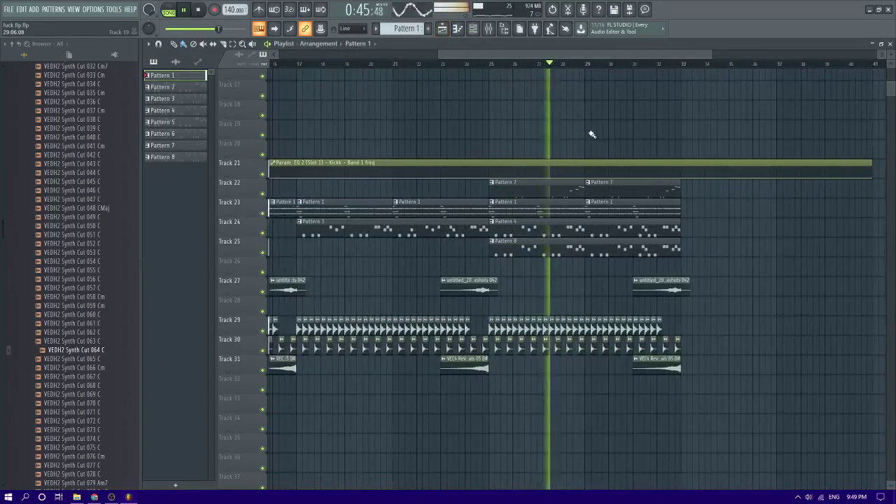
ctrl+scroll(584, 144, down, 2)
ctrl+scroll(624, 144, down, 2)
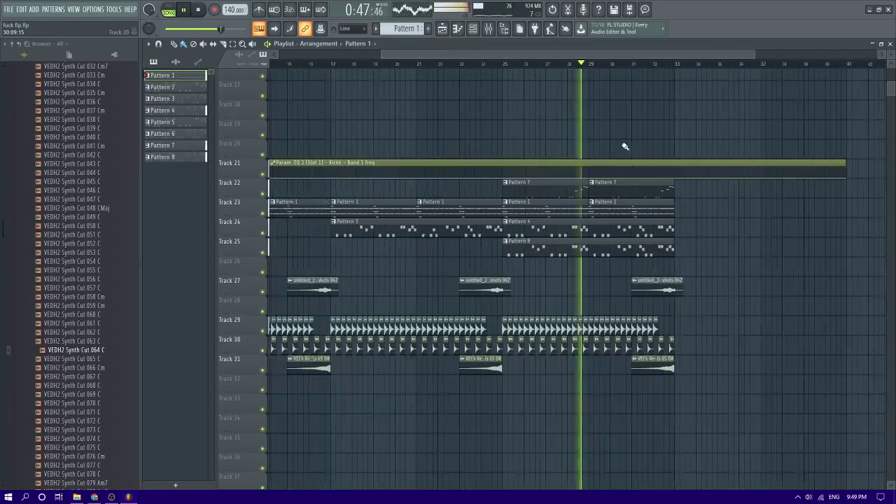
ctrl+scroll(625, 146, up, 2)
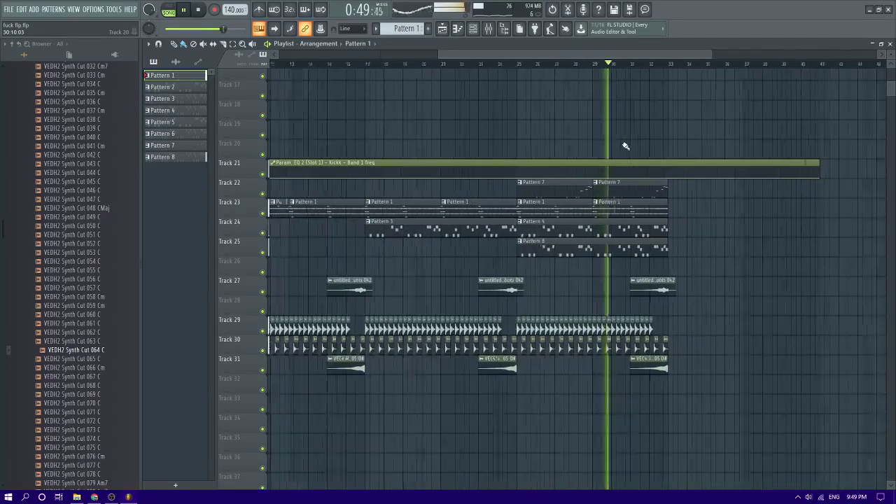
ctrl+scroll(626, 145, down, 2)
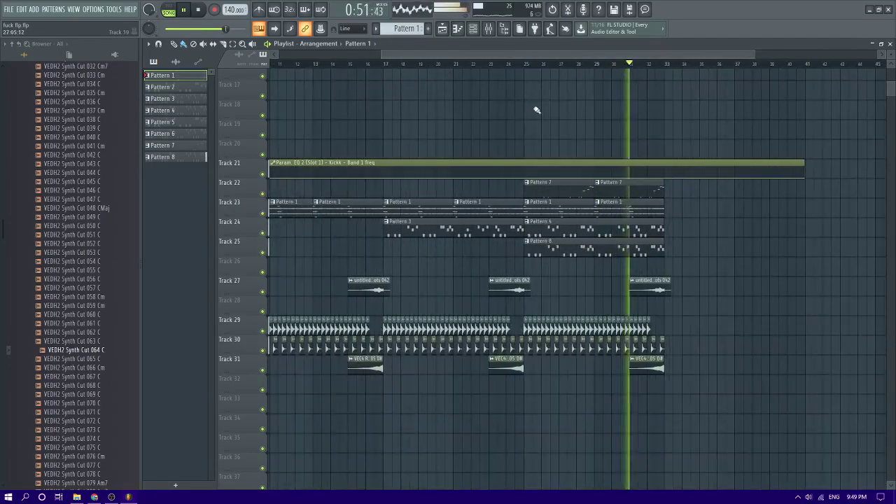
- Pause the song, select the Spire-1.5 insert and open Pattern 4's notes to play that pattern alone
click(492, 28)
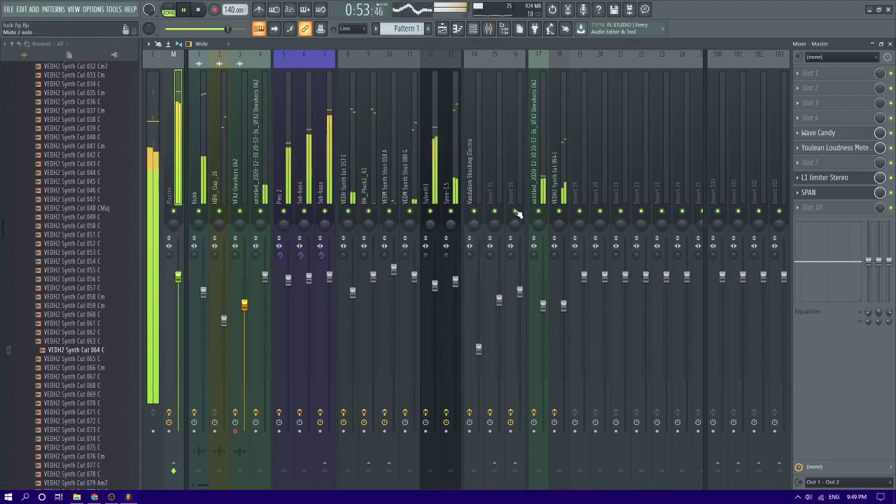
click(458, 177)
key(space)
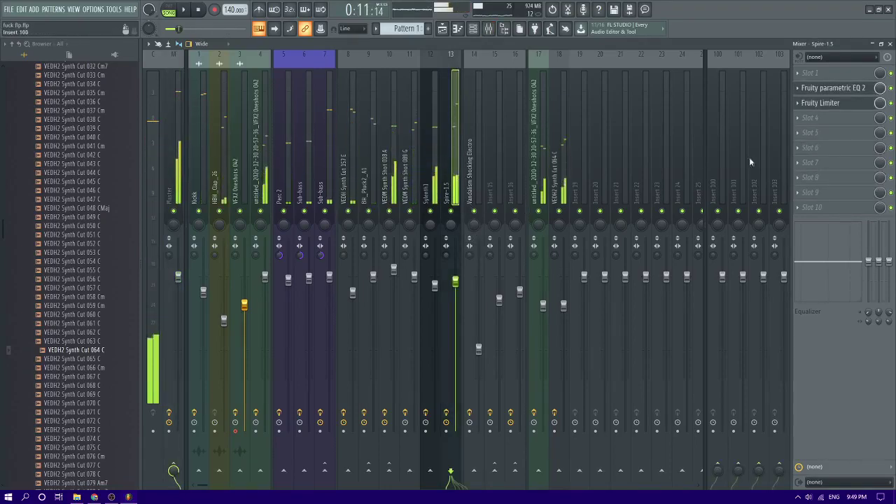
click(843, 104)
click(442, 29)
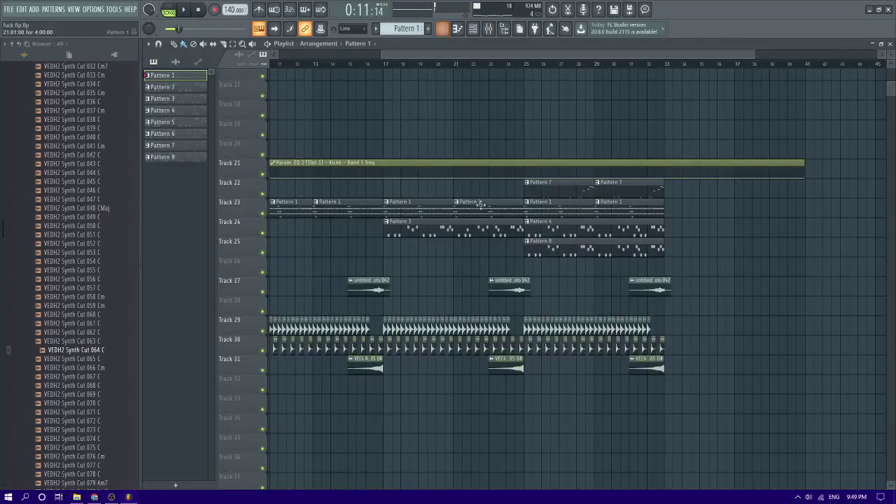
double_click(551, 228)
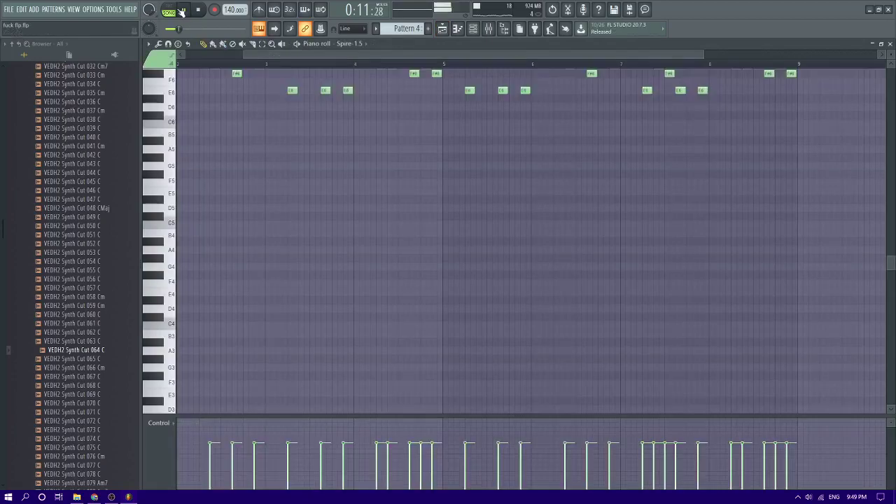
- On the Spire-1.5 insert, place Fruity Limiter above the EQ and set its compressor attack to about 2.18 ms and threshold to -14.9 dB
click(488, 30)
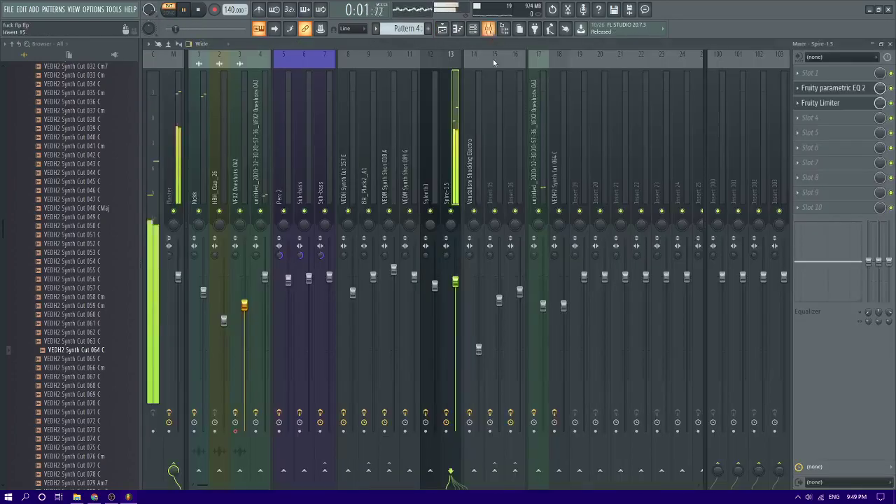
click(823, 103)
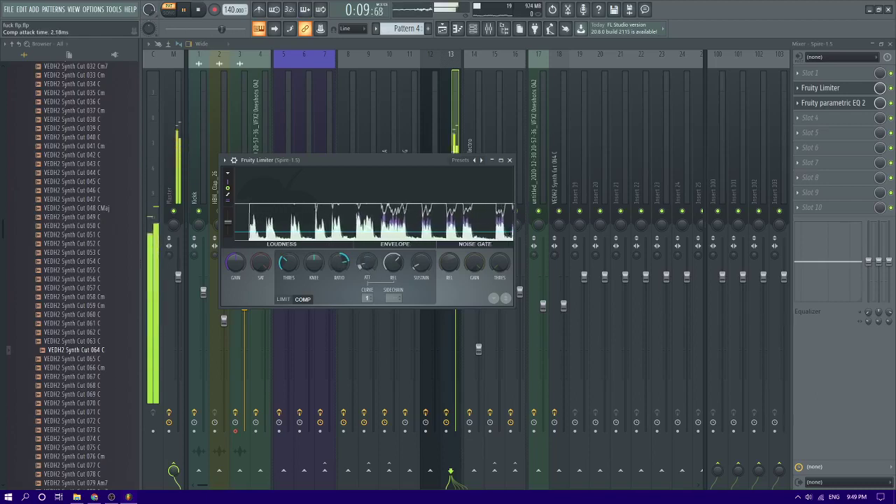
drag(367, 264, 369, 267)
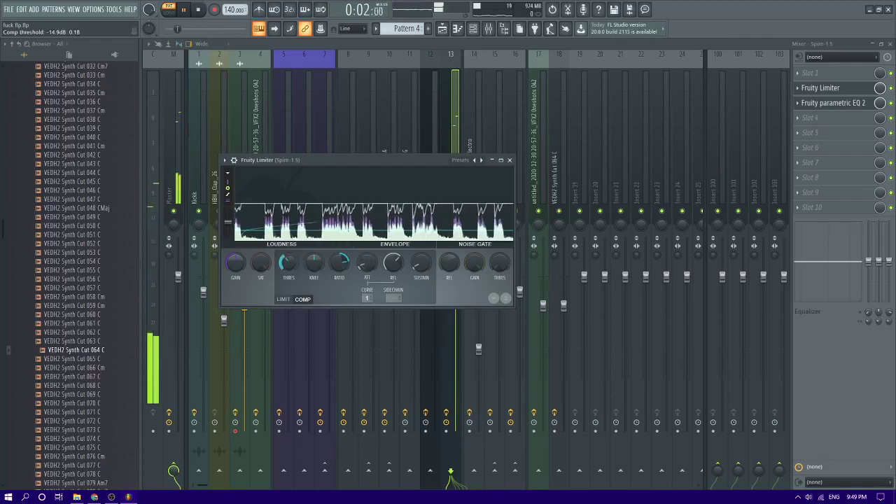
- Replay the arrangement in song mode from around bar 25 and check the insert levels in the mixer
click(451, 29)
key(space)
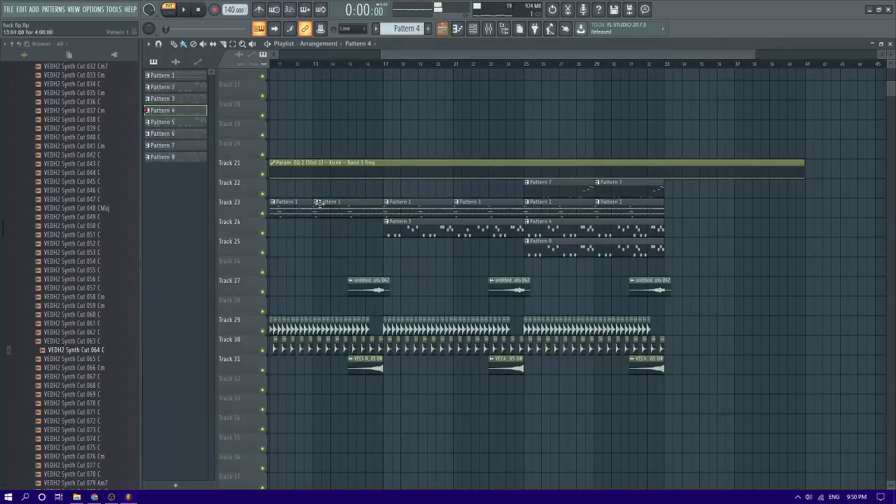
key(space)
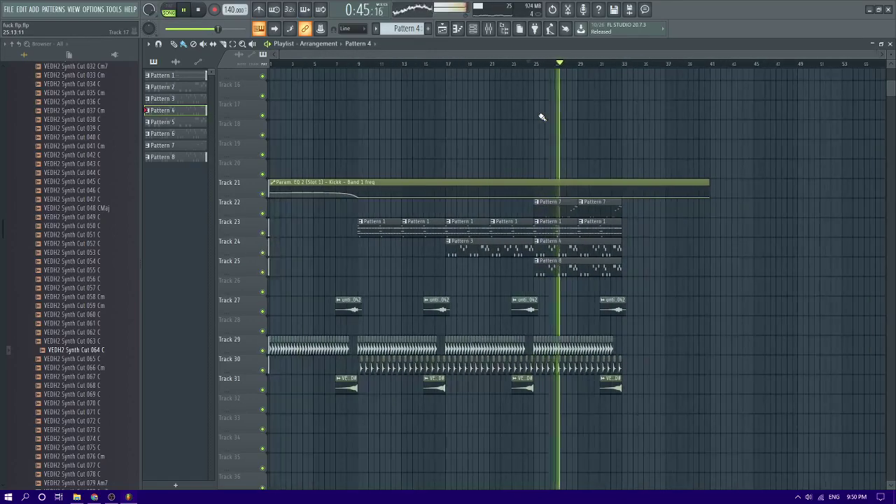
key(F9)
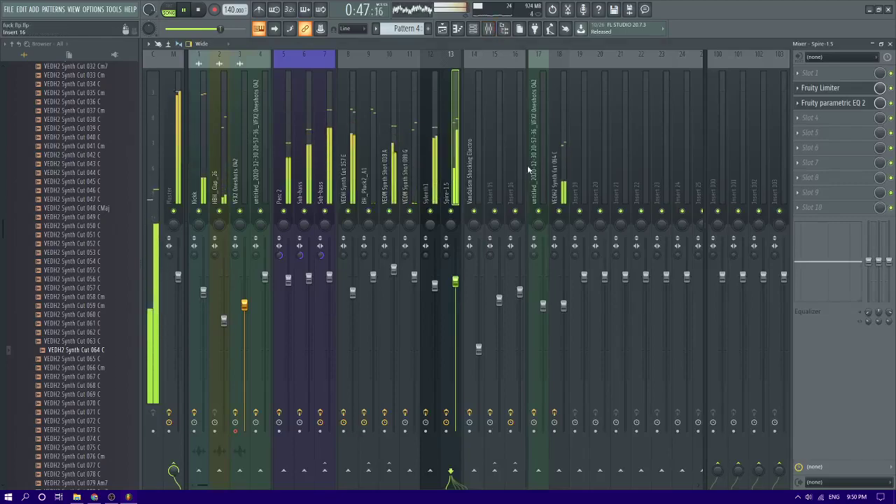